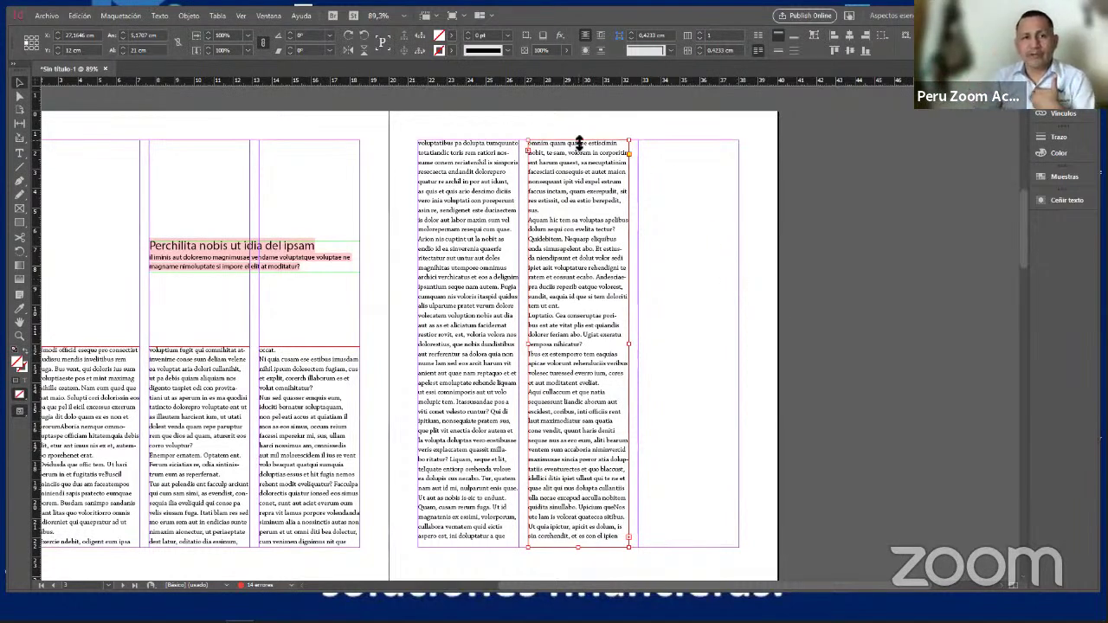
Shorten the first two text columns on the right page from above to about 10.35 cm tall, level with the left page's columns
left_click_drag(577, 142, 564, 342)
left_click(460, 153)
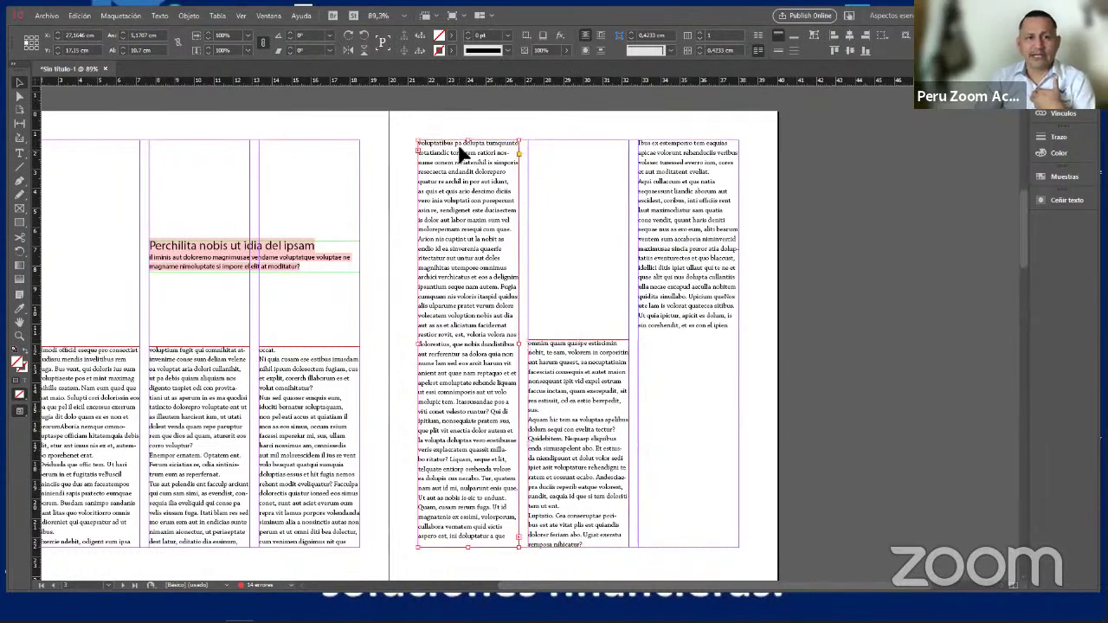
left_click_drag(468, 141, 467, 342)
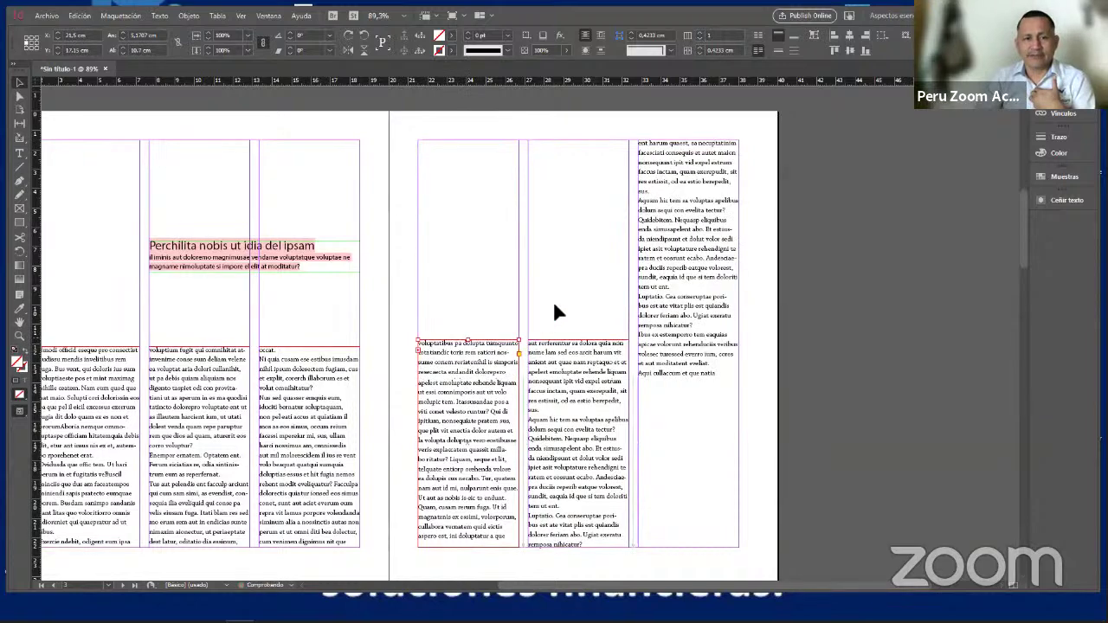
left_click(755, 337)
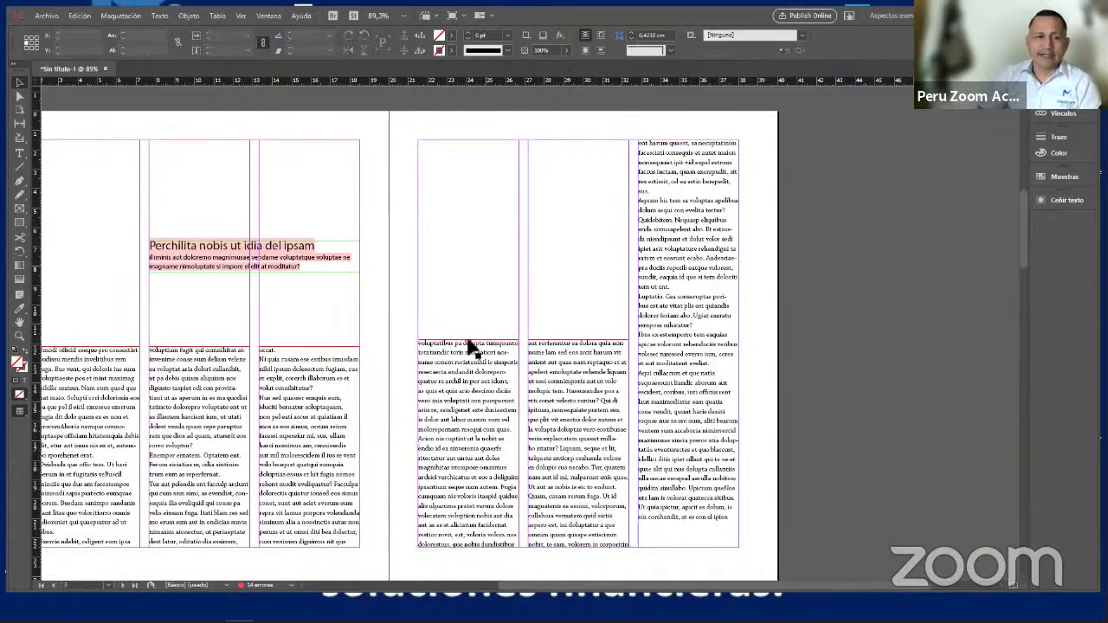
left_click_drag(479, 309, 526, 347)
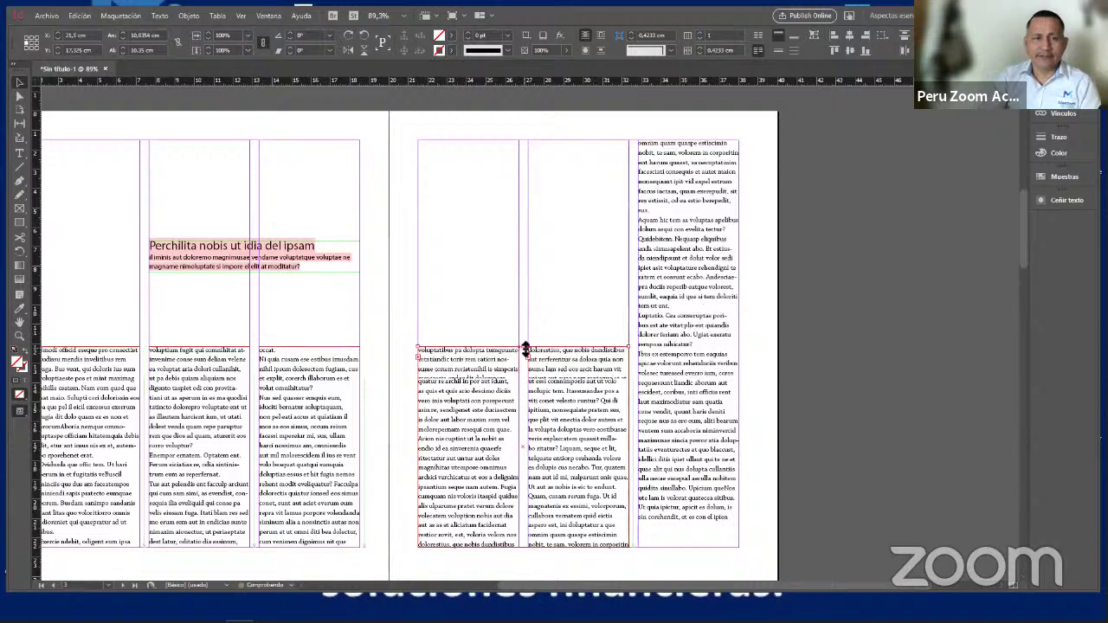
left_click(489, 296)
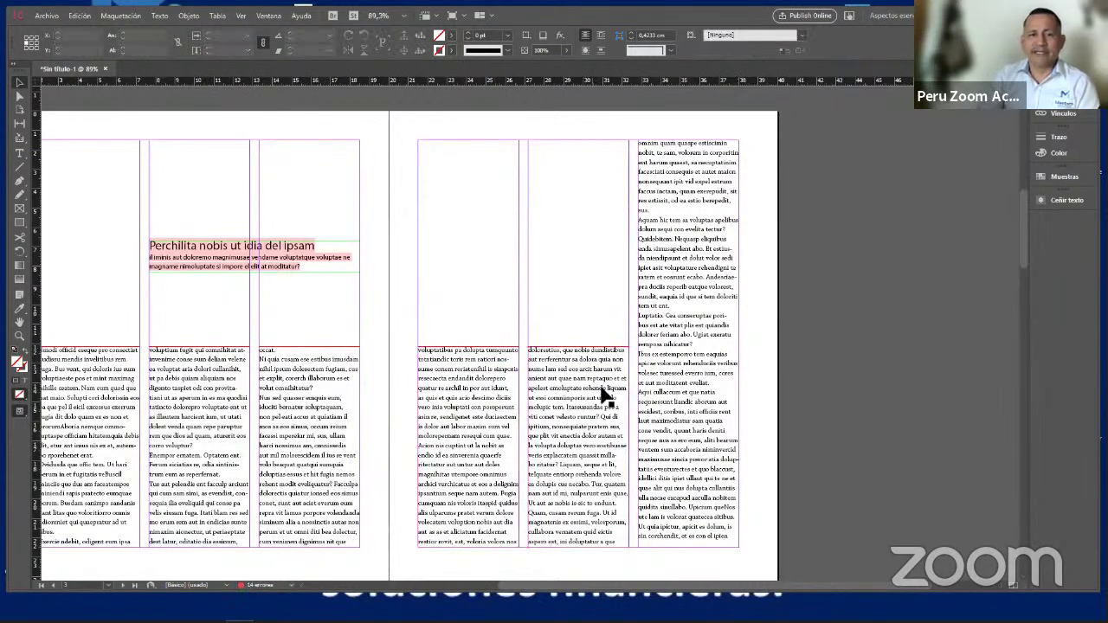
Start placing a file on the blank page 4 spread and browse to the folder InDesign > C2L2_TipoDigital
scroll(548, 412, "down", 5)
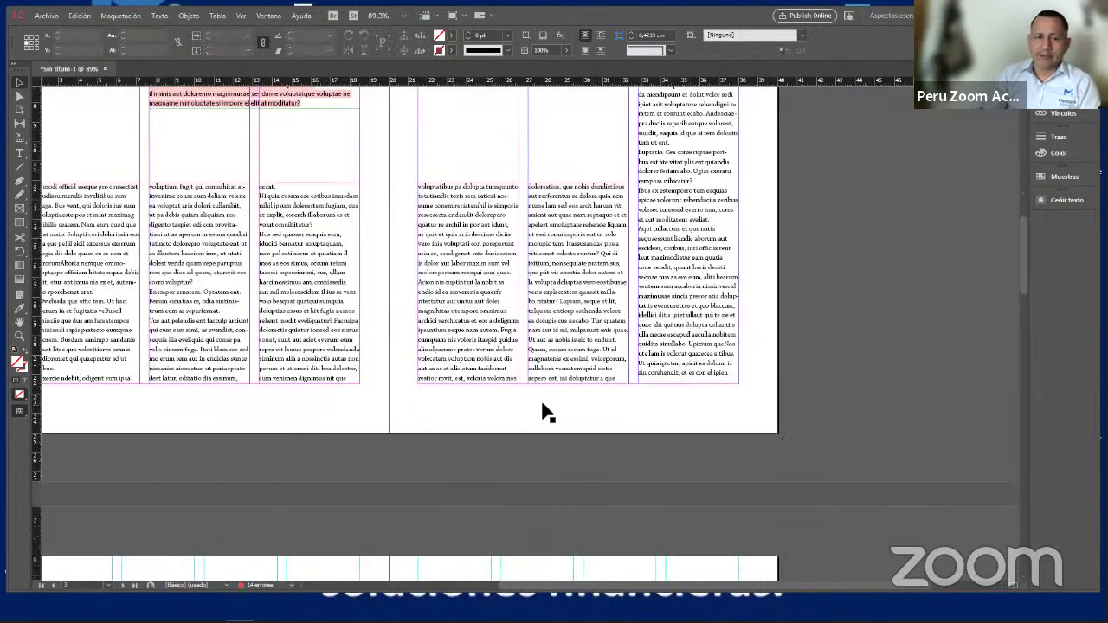
scroll(546, 411, "down", 10)
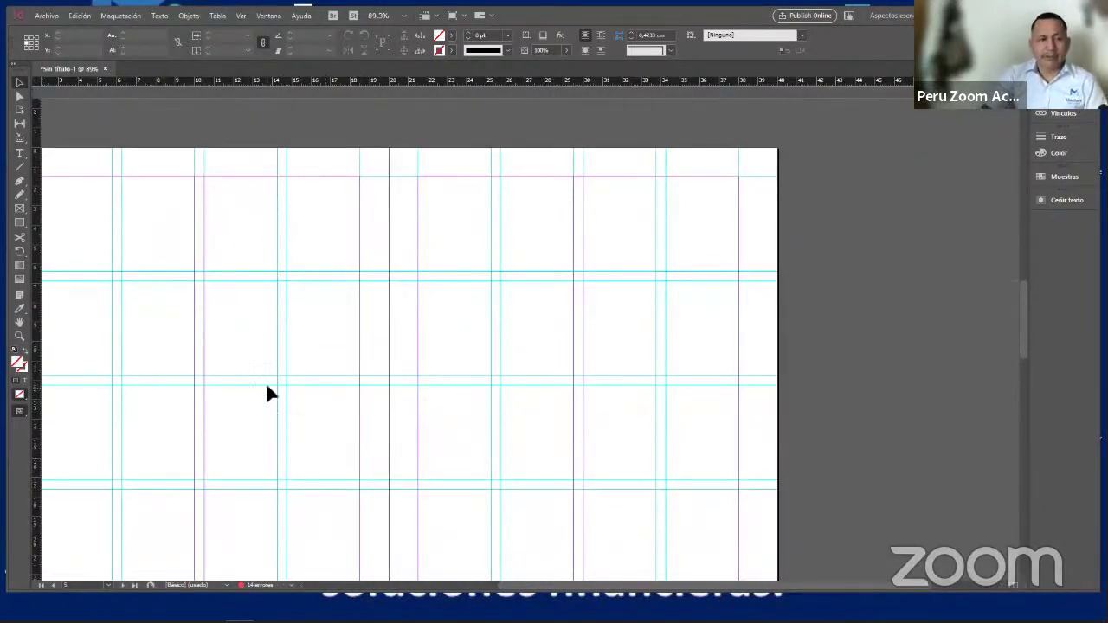
key("shift+Page_Up")
left_click_drag(403, 345, 401, 334)
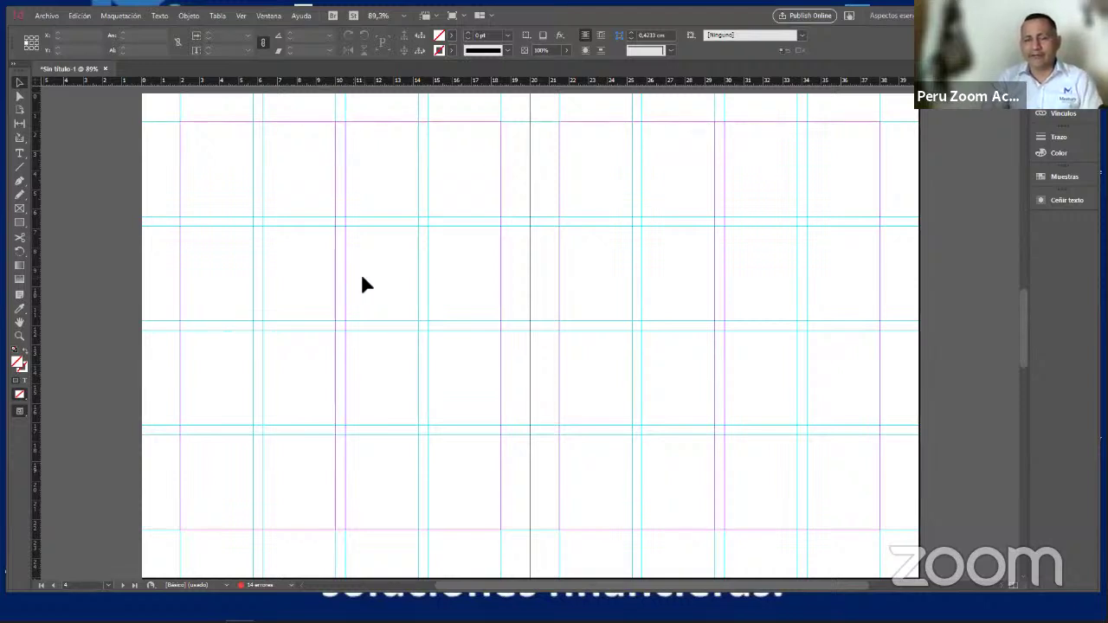
left_click(45, 17)
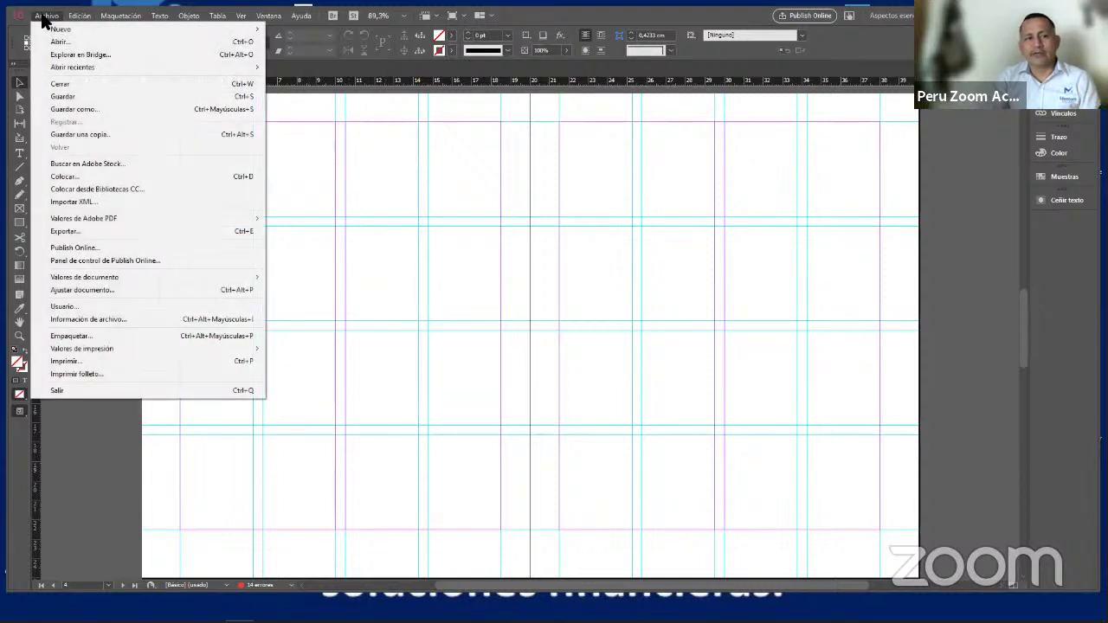
left_click(98, 179)
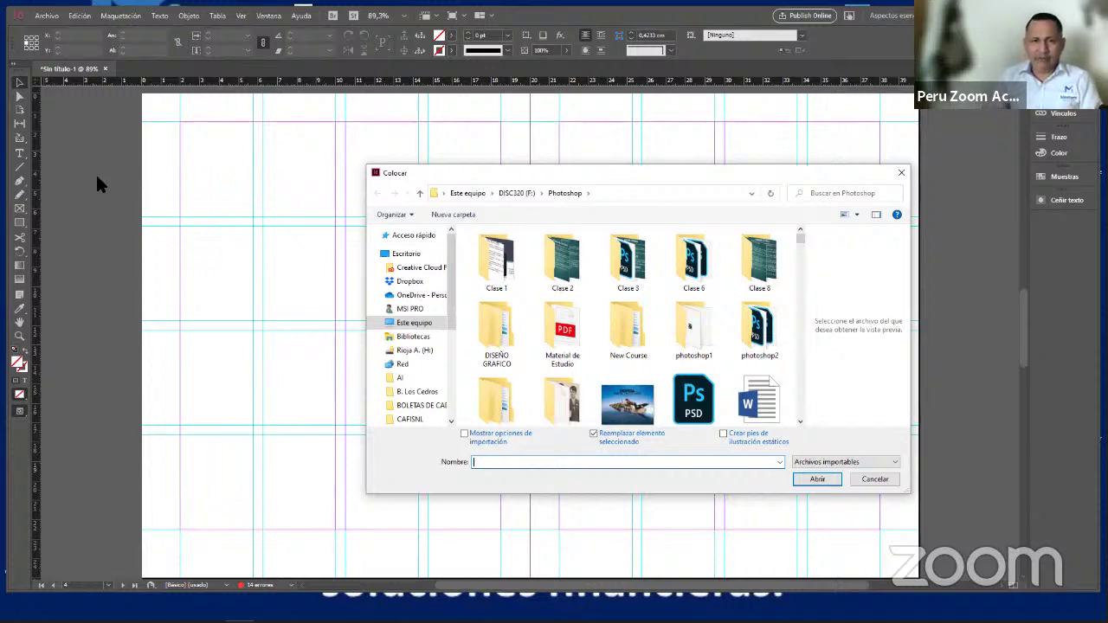
scroll(692, 329, "down", 1)
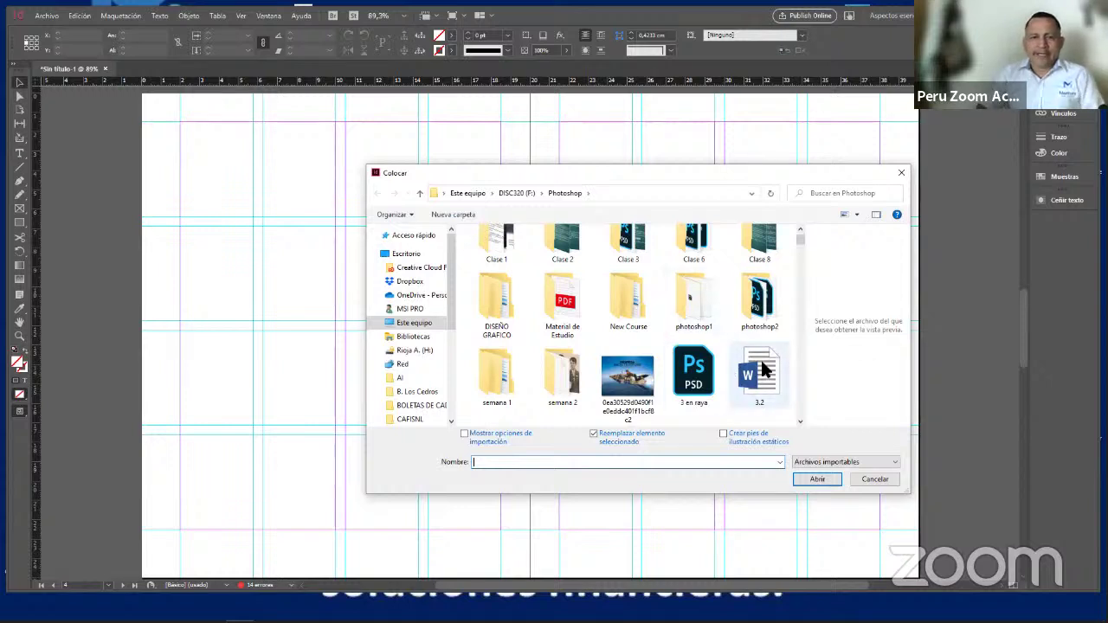
scroll(502, 286, "up", 1)
left_click(420, 193)
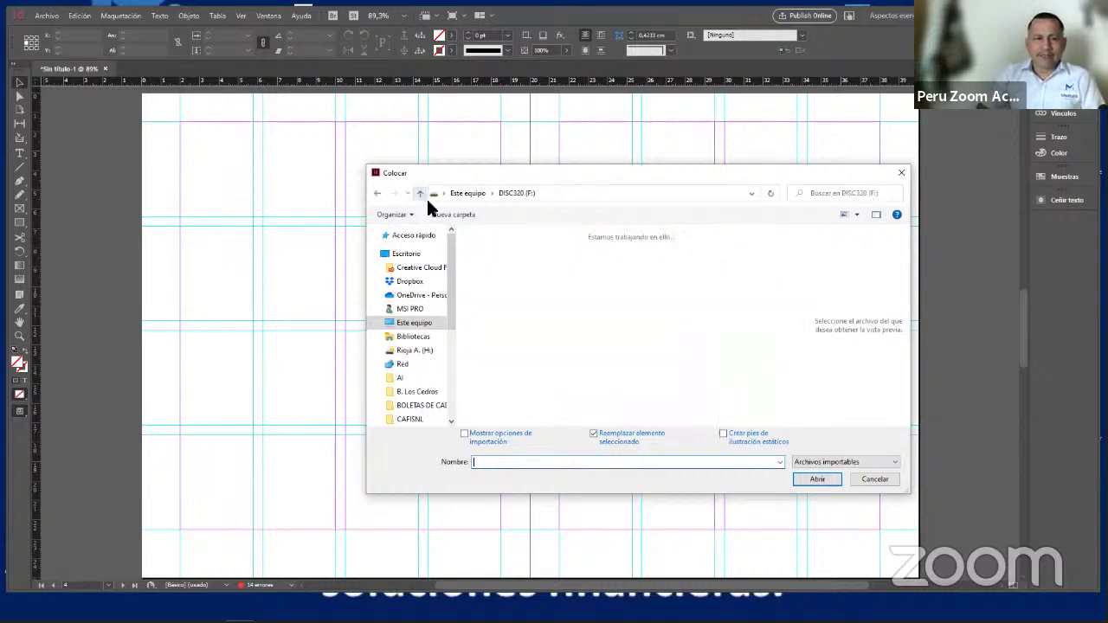
double_click(496, 338)
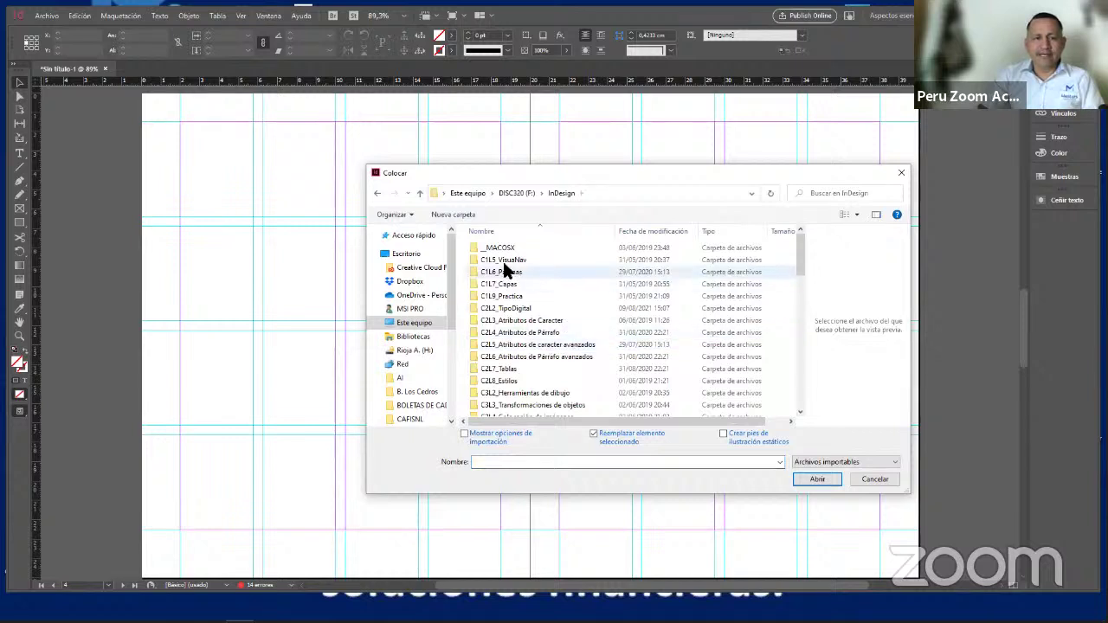
double_click(511, 309)
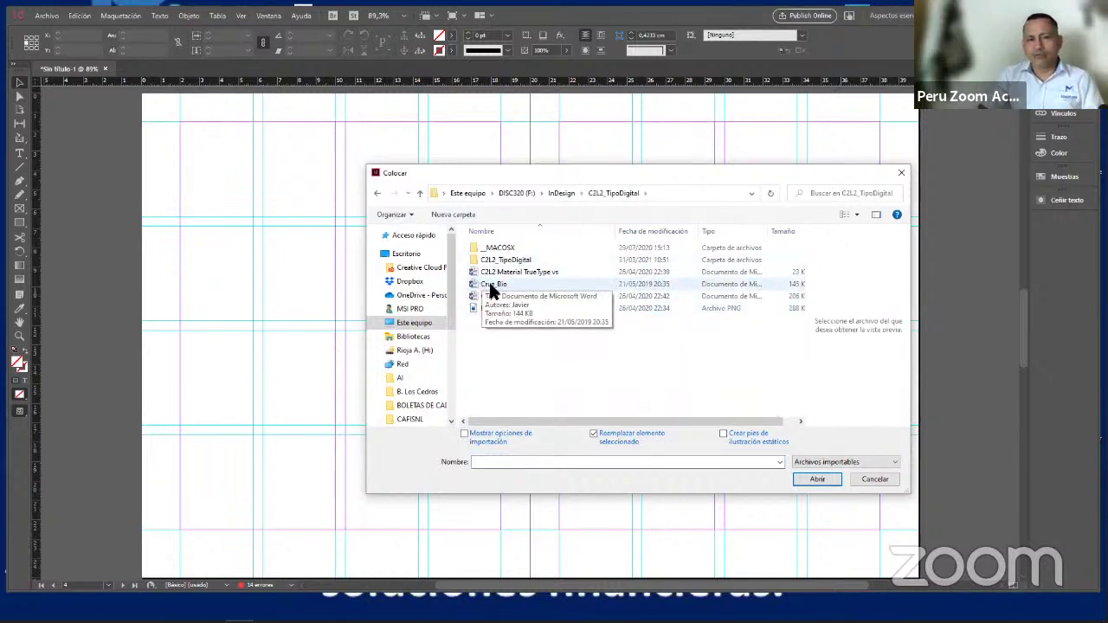
Place Cruz_Bio without replacing the selected item, autoflowing its text from the upper-left margin corner of page 4
left_click(491, 286)
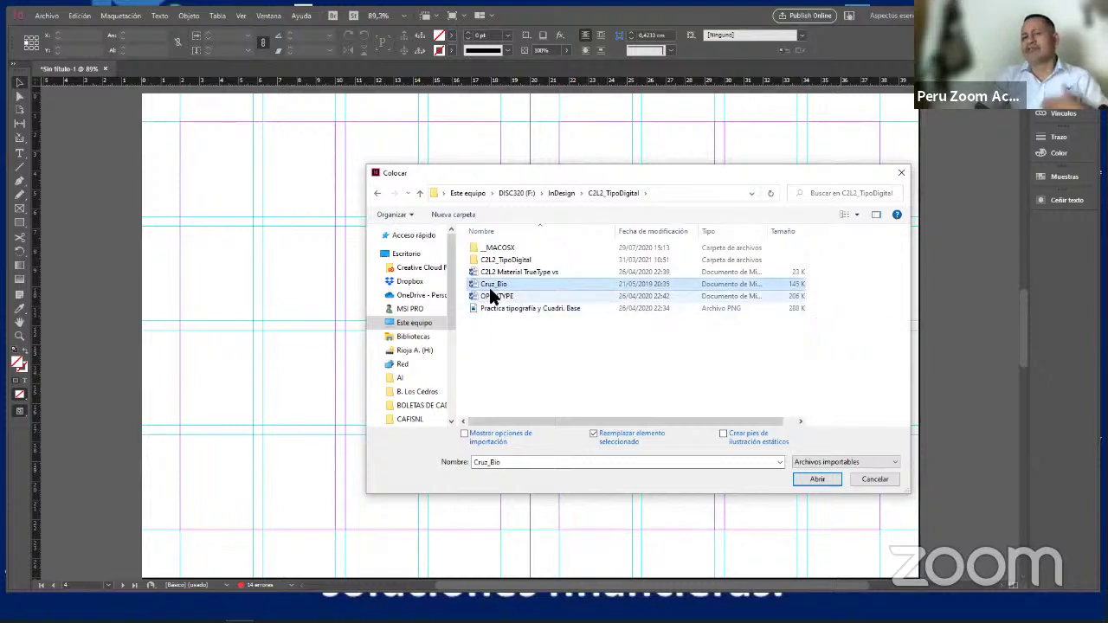
left_click(591, 432)
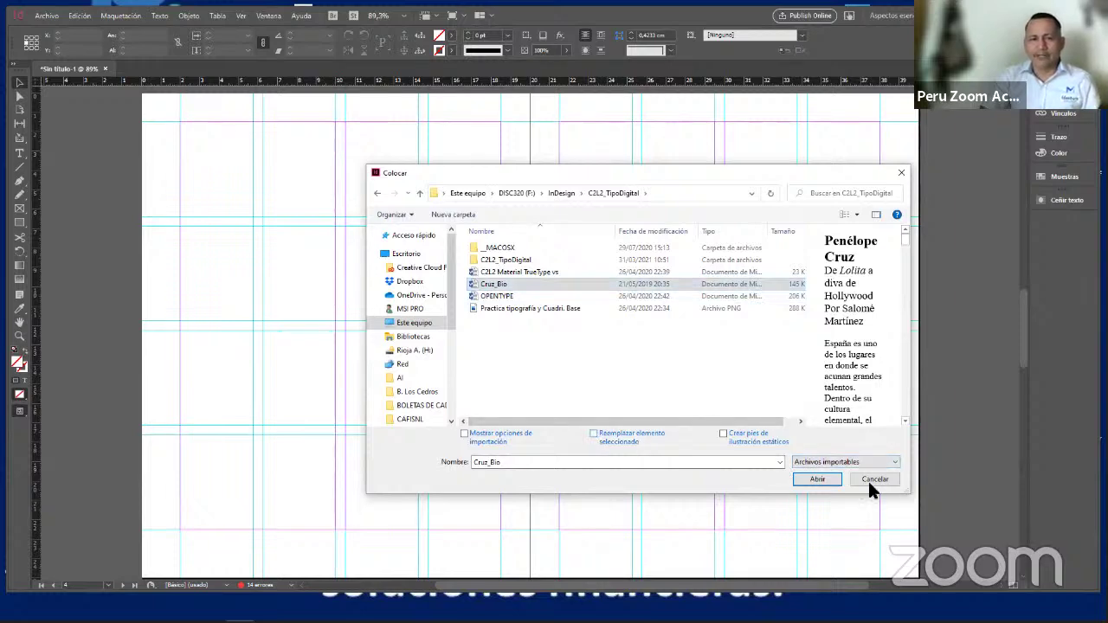
left_click(814, 481)
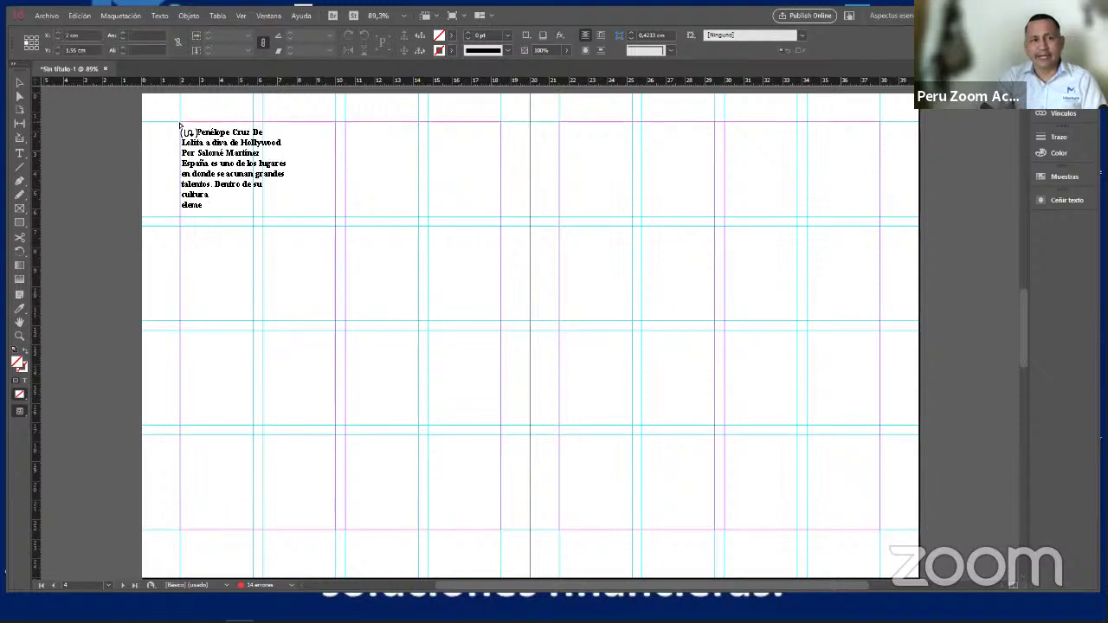
left_click(180, 125, "shift")
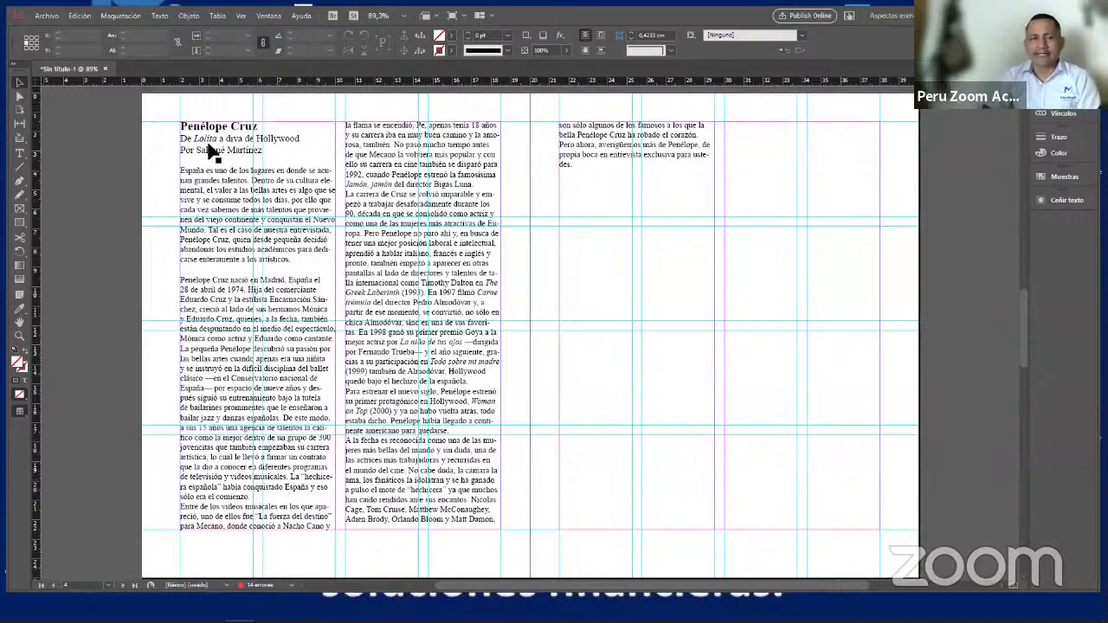
Inspect the placed article's text frames across the spread and view the neighbouring spread's column layout
left_click(266, 144)
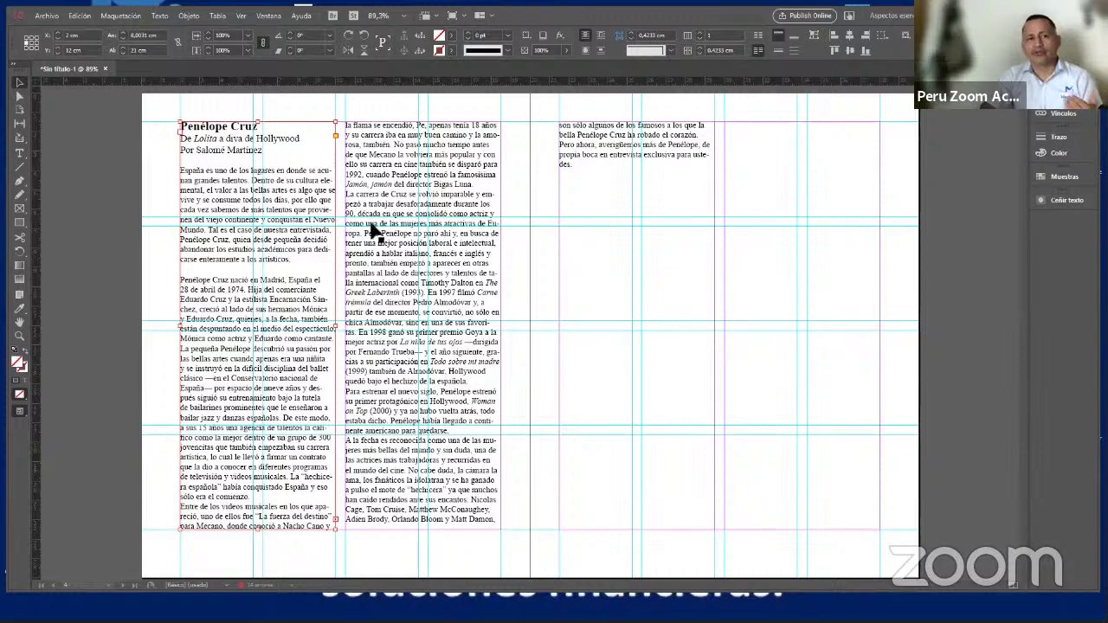
left_click(606, 156)
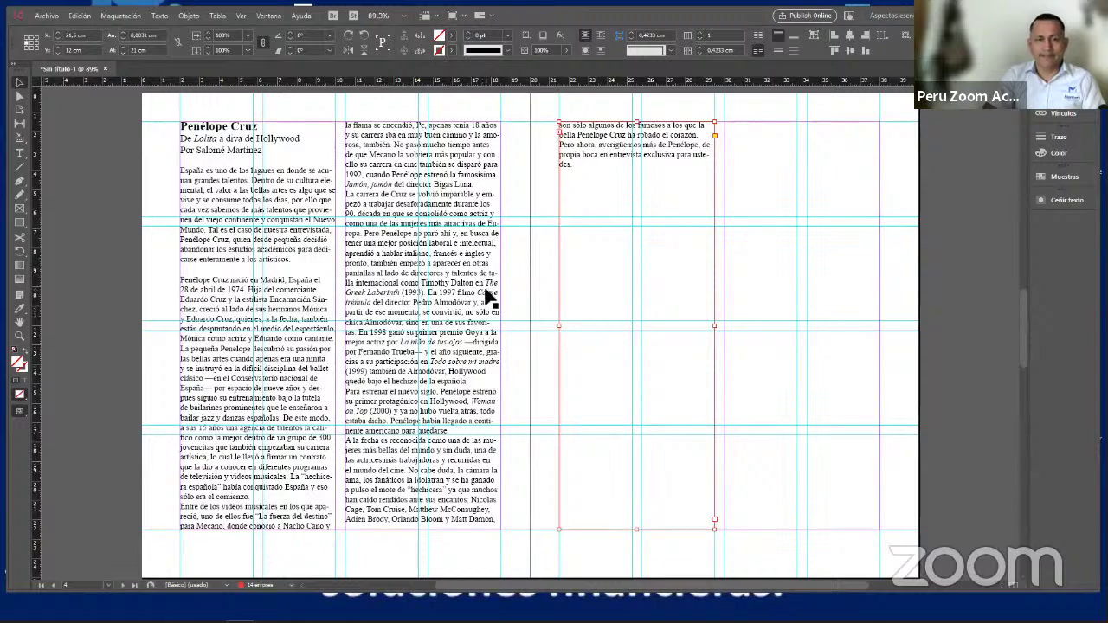
scroll(487, 299, "down", 4)
scroll(487, 298, "down", 5)
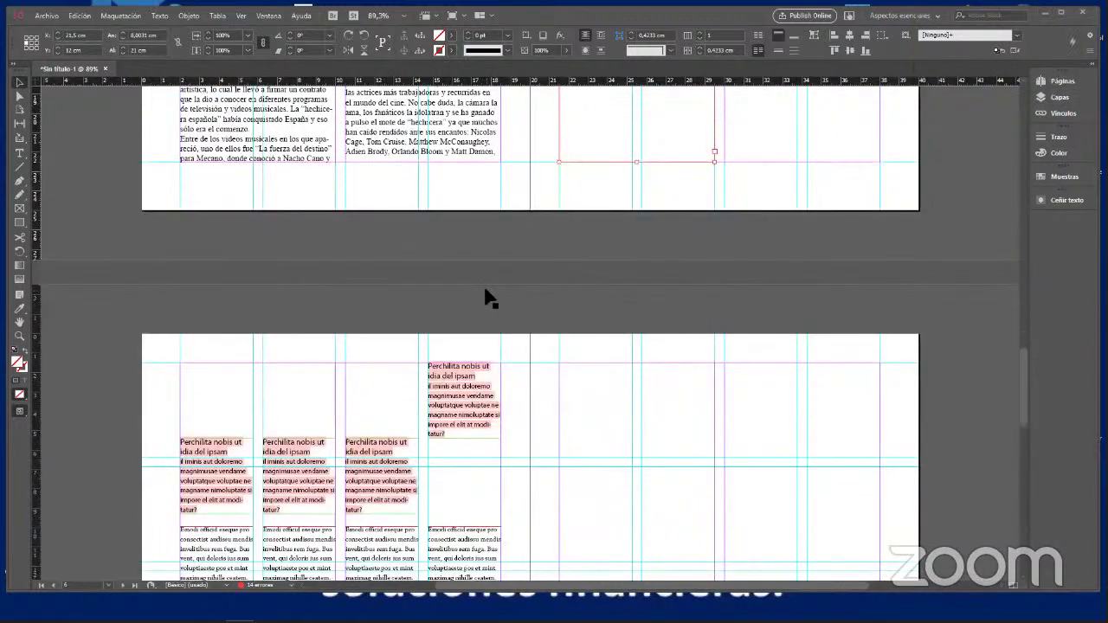
scroll(488, 299, "up", 8)
scroll(488, 299, "up", 3)
scroll(487, 299, "down", 2)
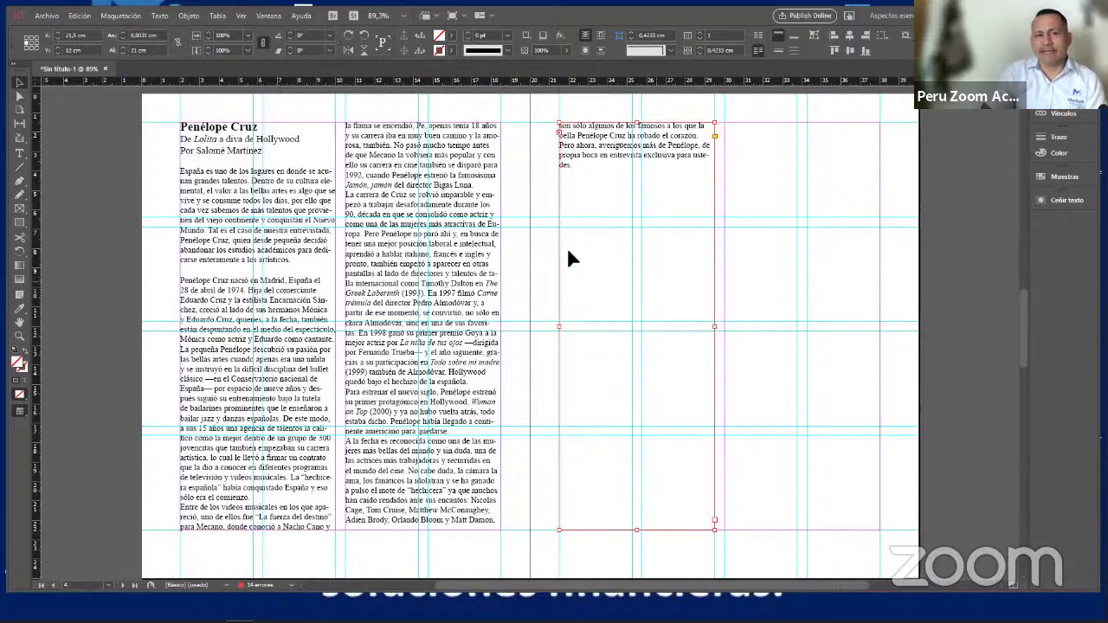
left_click(400, 133)
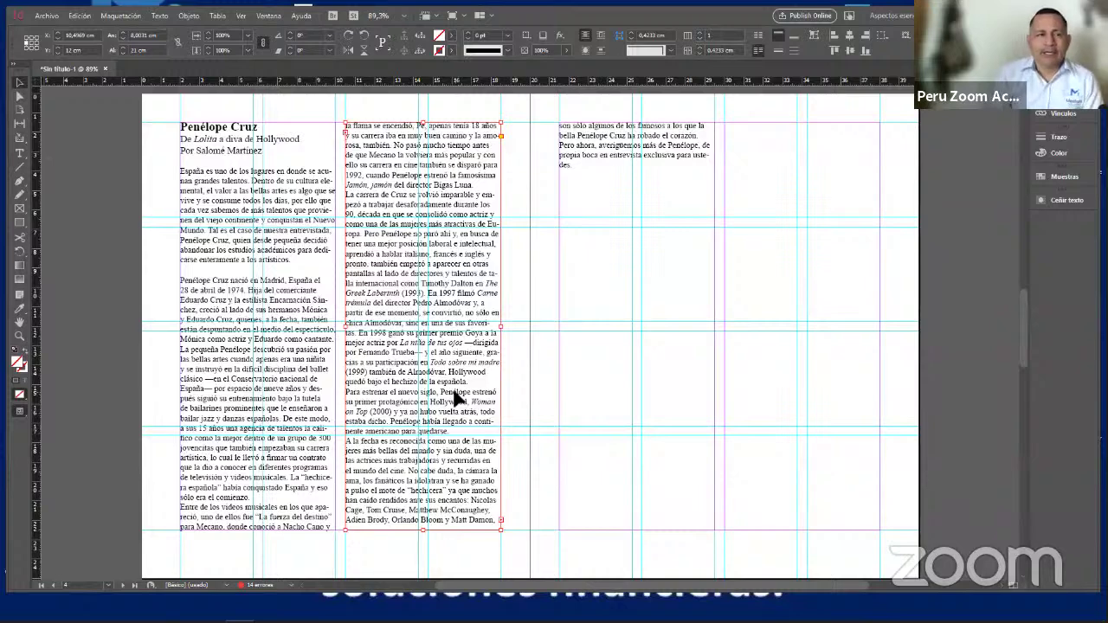
Cut the title, subtitle and byline from the start of the article's first column
left_click(265, 152)
double_click(262, 150)
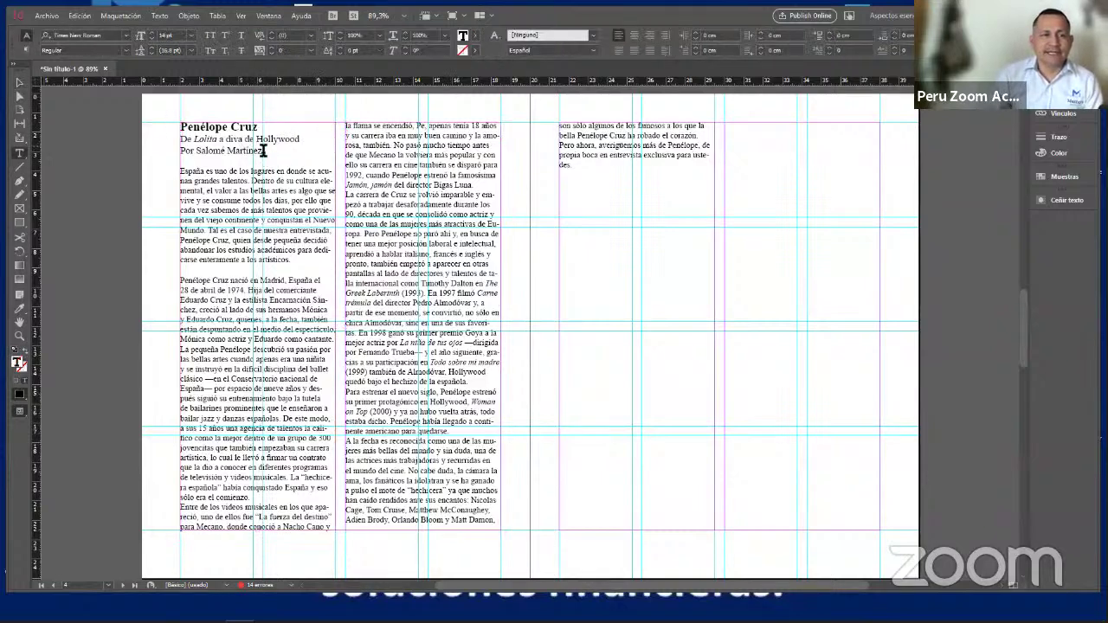
left_click_drag(262, 151, 178, 127)
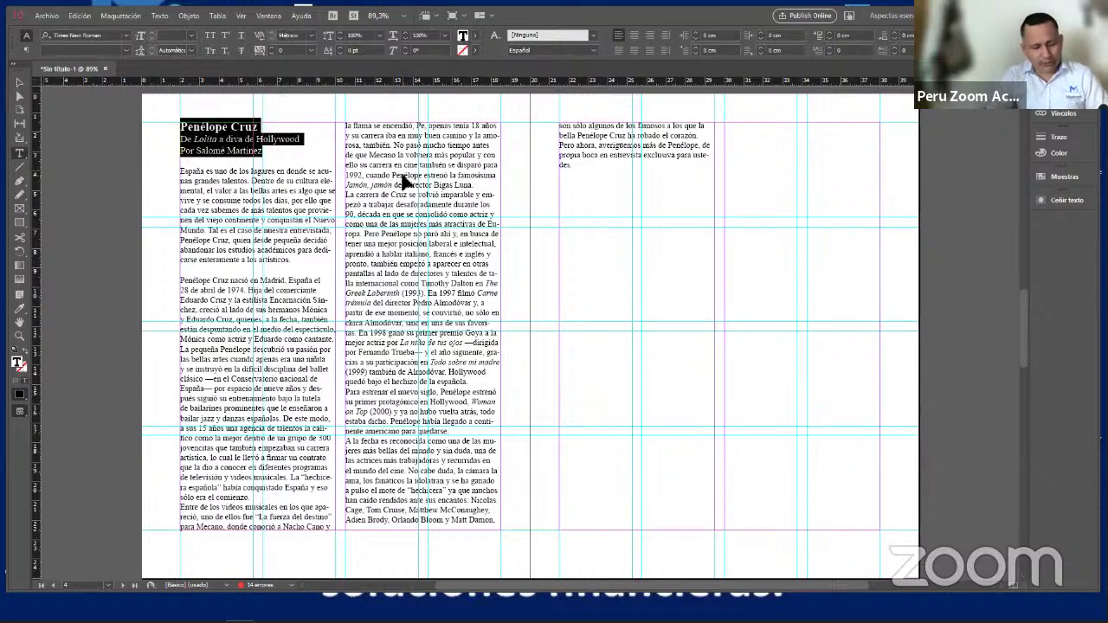
key("BackSpace")
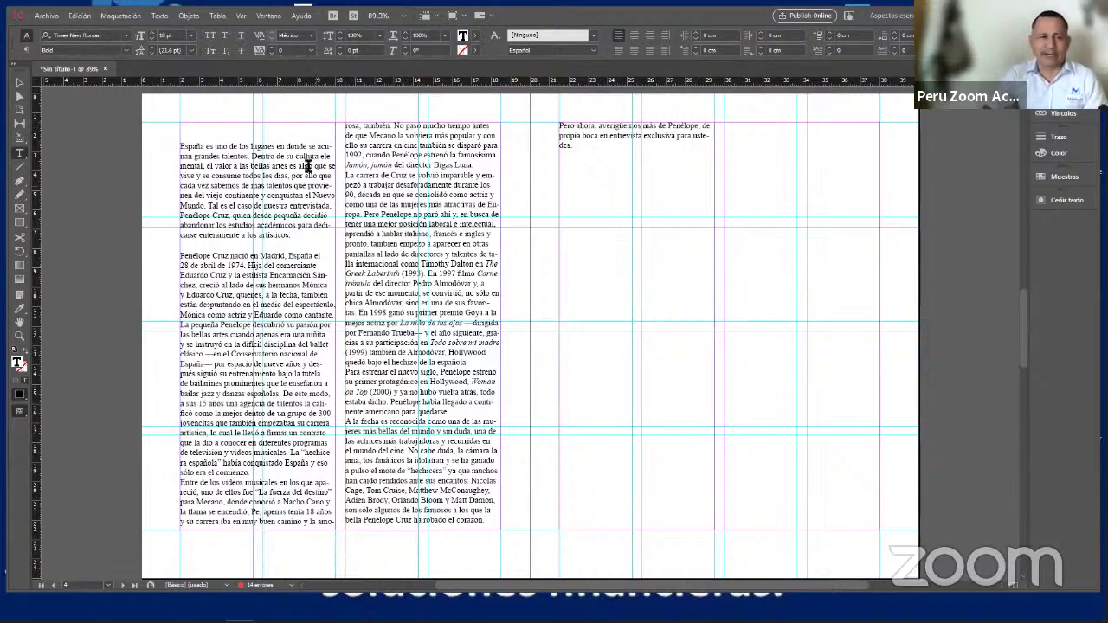
left_click(19, 83)
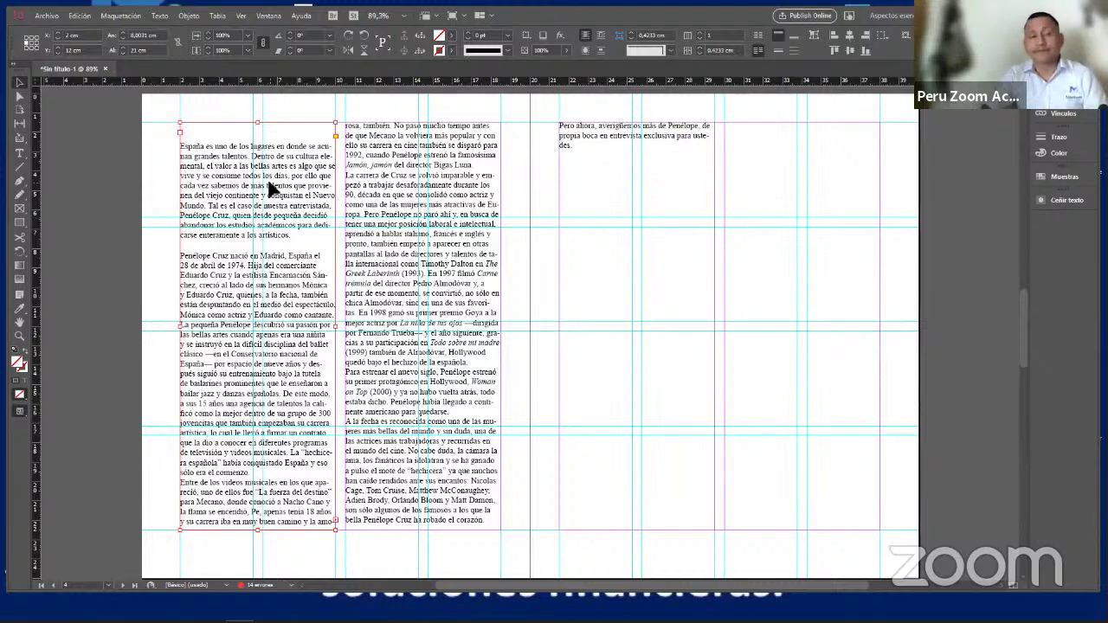
Shorten both text columns on page 4 together from above to about 13 cm tall, leaving room for the heading
left_click_drag(257, 122, 262, 318)
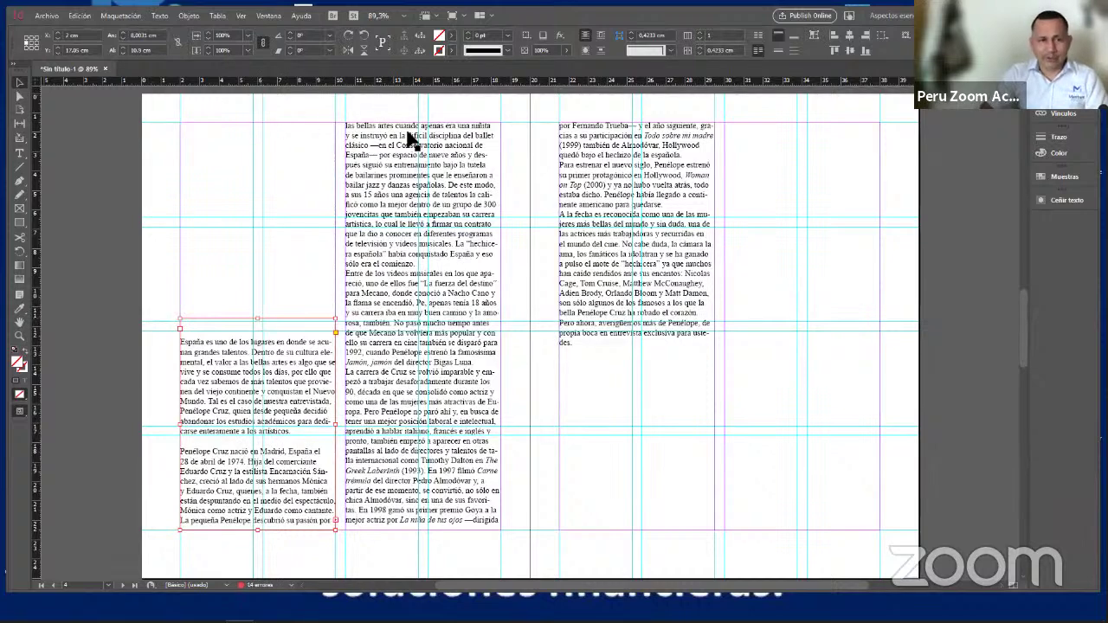
key("ctrl+z")
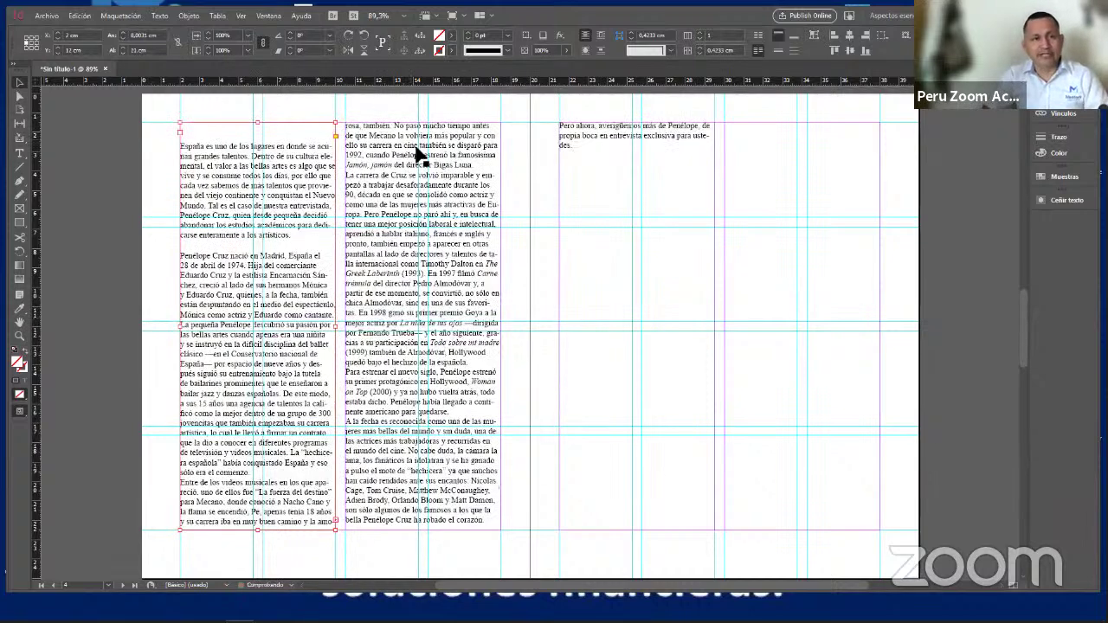
left_click(321, 110)
left_click_drag(324, 113, 359, 142)
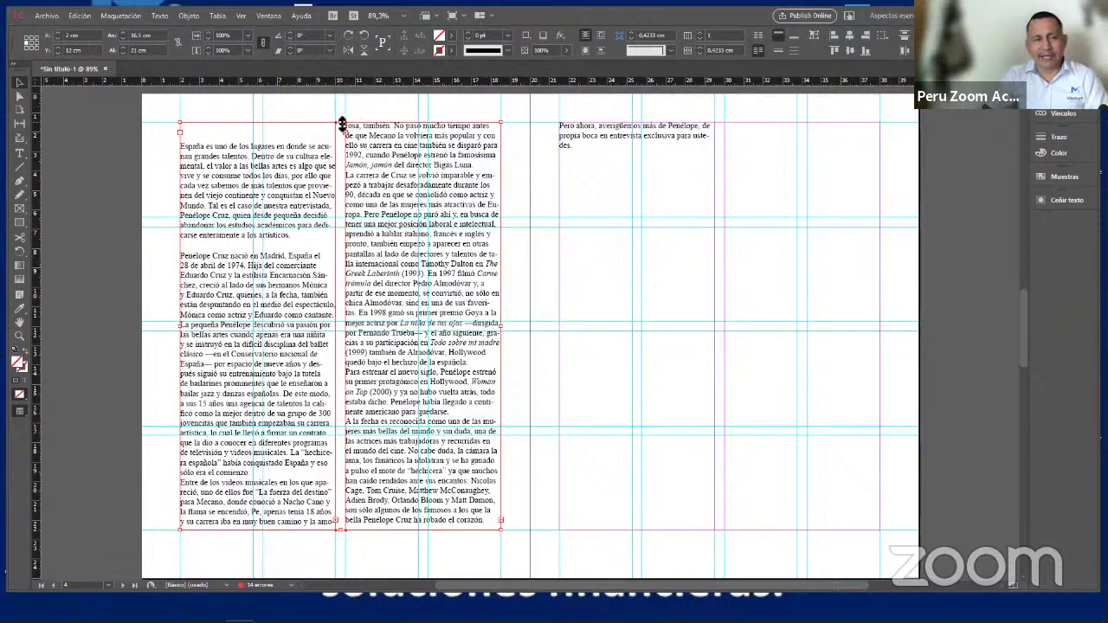
left_click_drag(342, 126, 342, 283)
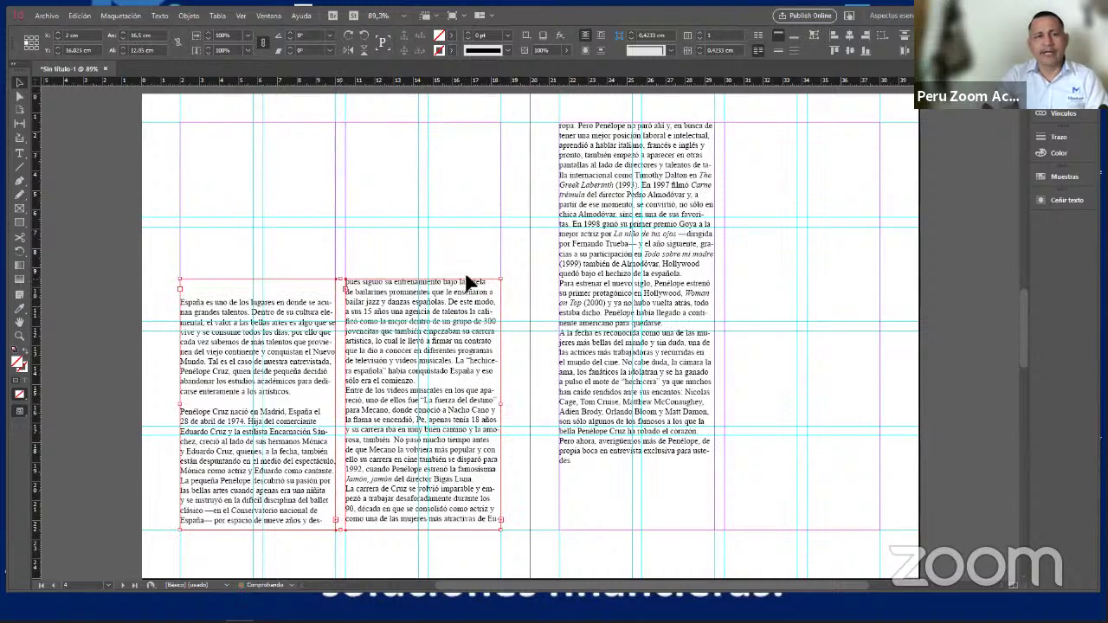
left_click(459, 239)
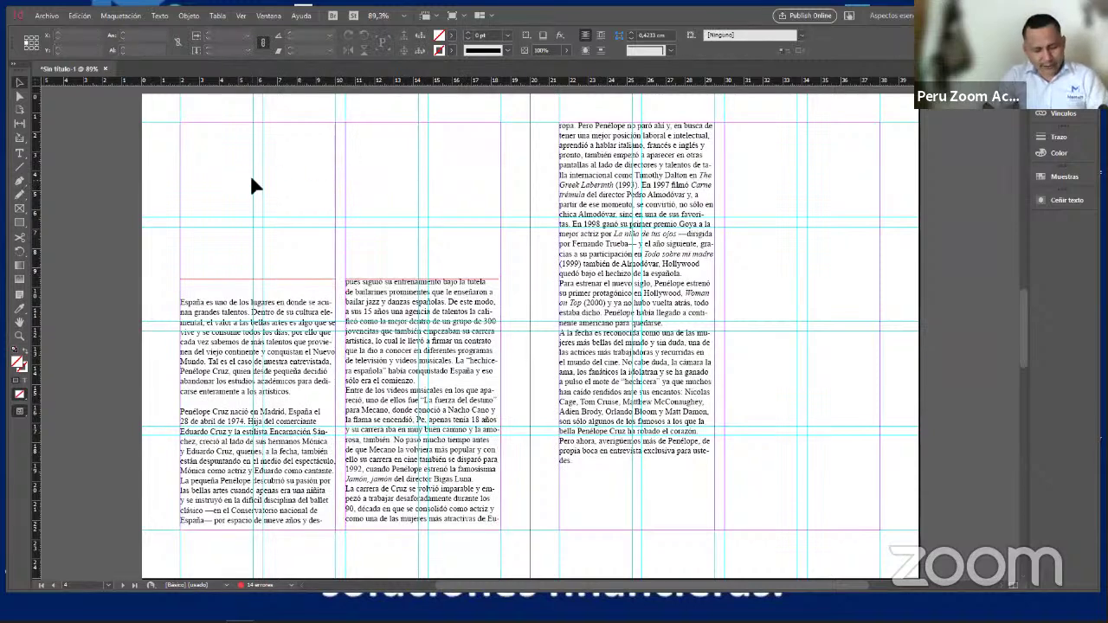
Paste the article heading as a separate text frame, move it above the columns, and resize it to about 8.1 by 2.8 cm
key("ctrl+v")
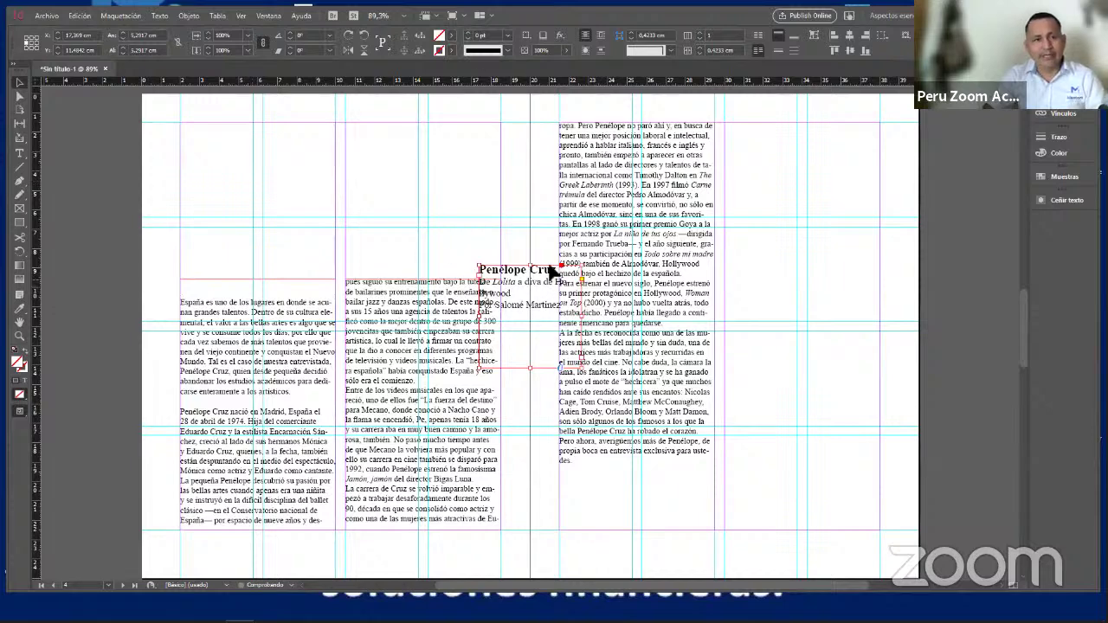
left_click_drag(503, 270, 305, 169)
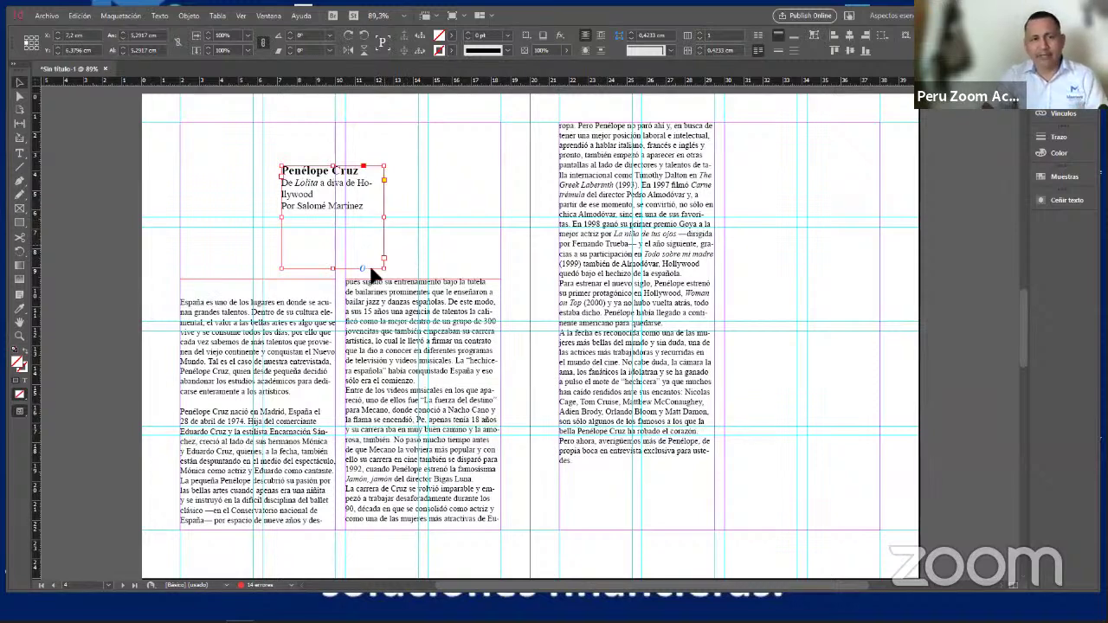
left_click_drag(337, 269, 337, 219)
left_click_drag(383, 192, 441, 191)
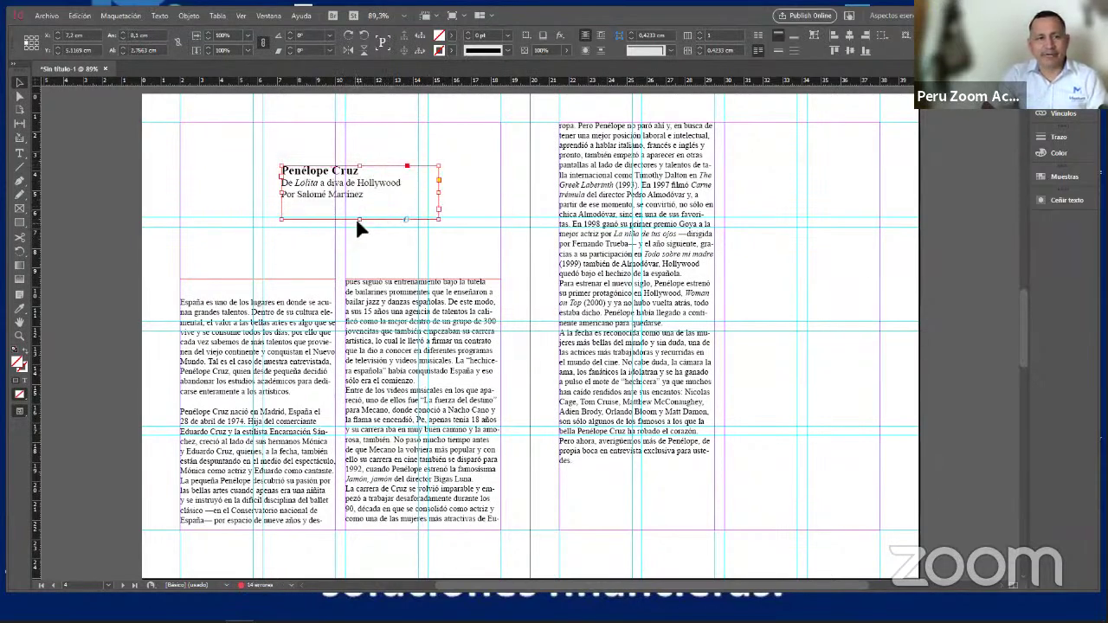
Reduce the height of the heading's text frame and place it slightly lower above the columns on page 4
left_click_drag(359, 219, 354, 198)
left_click(456, 192)
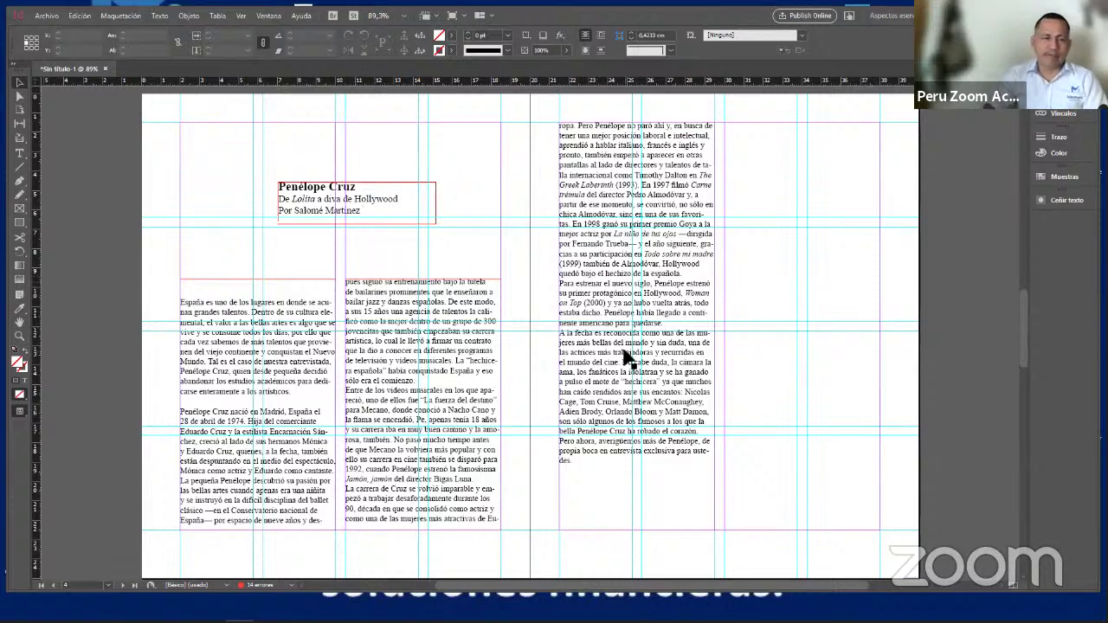
scroll(619, 364, "down", 2)
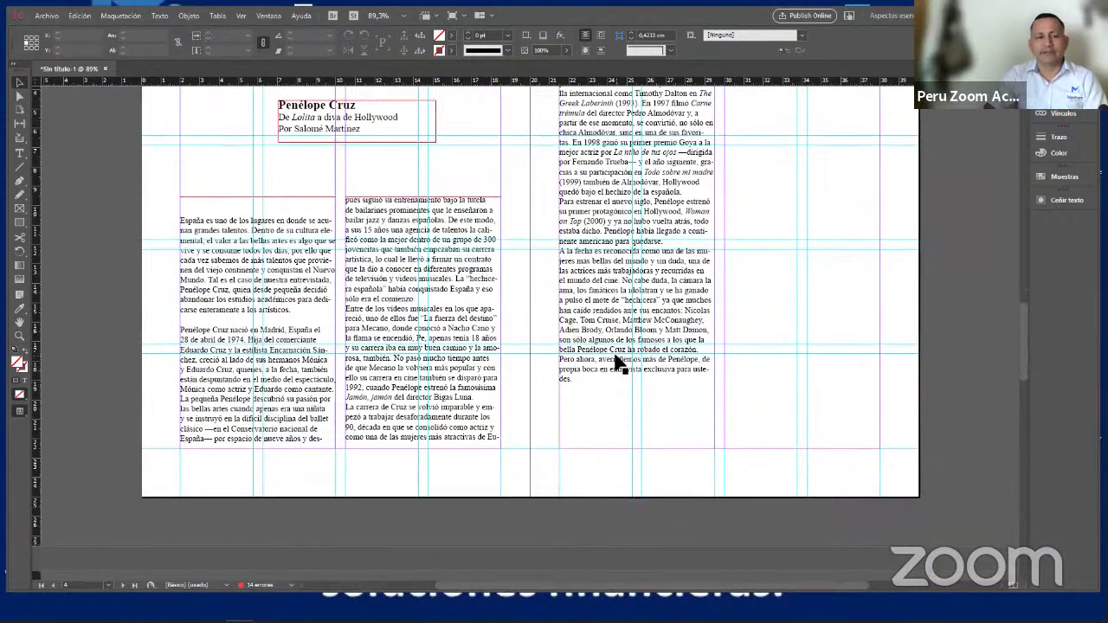
scroll(619, 364, "up", 2)
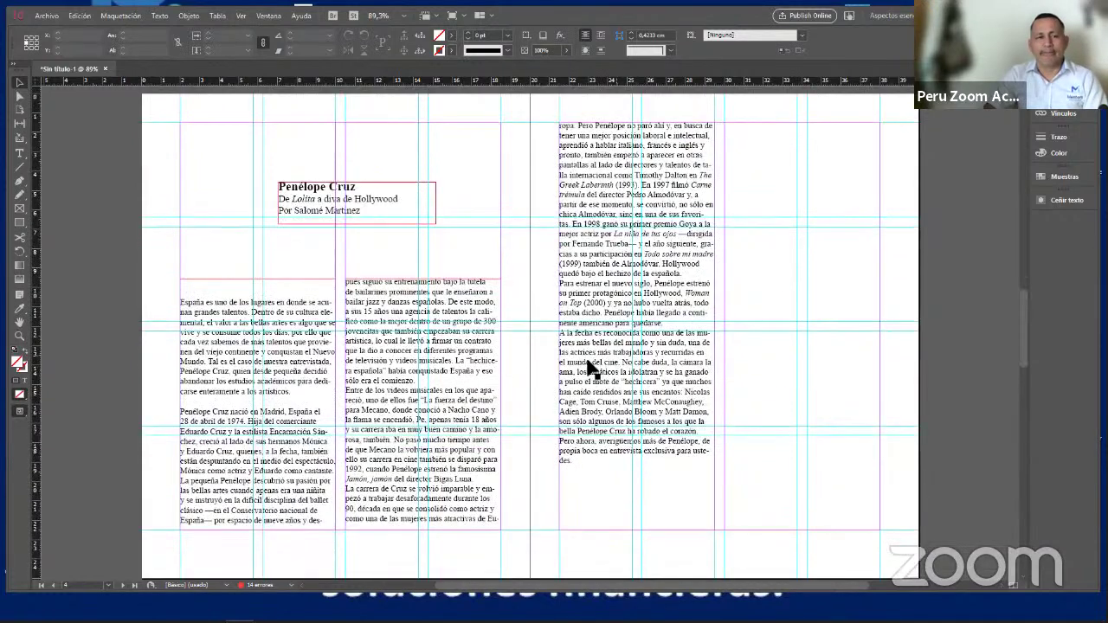
Delete the two empty lines at the start of the article's first column
left_click(213, 286)
double_click(212, 288)
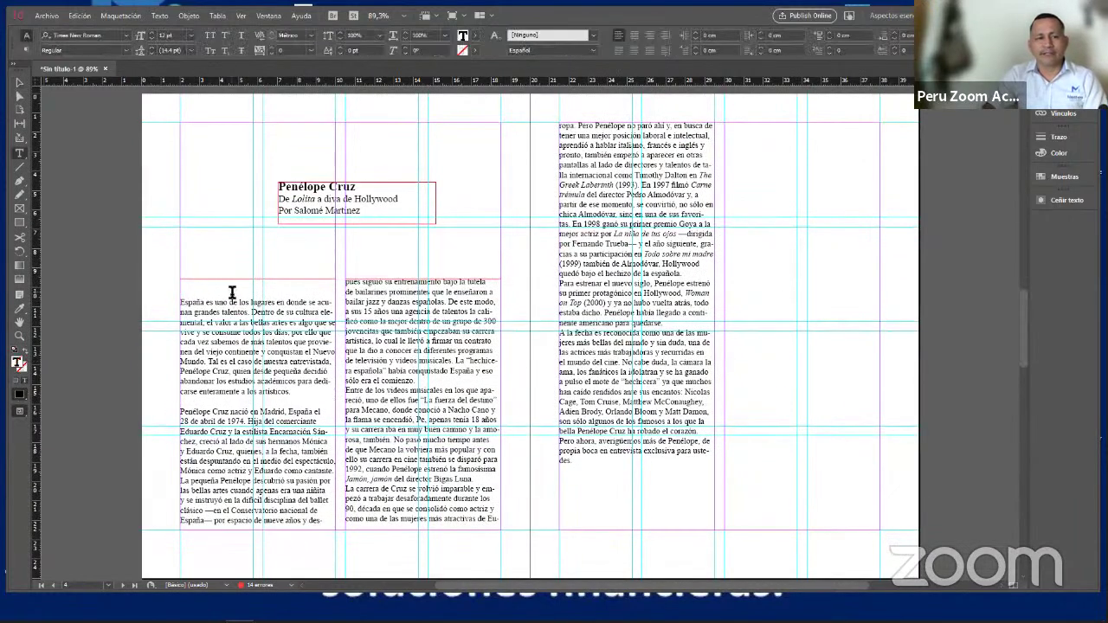
key("BackSpace")
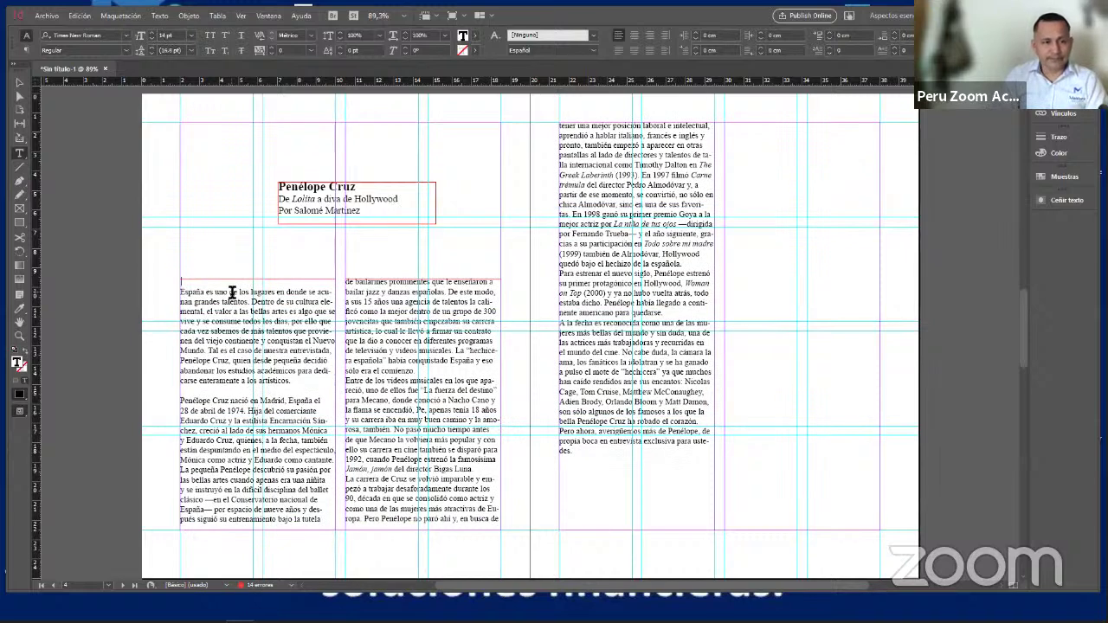
key("BackSpace")
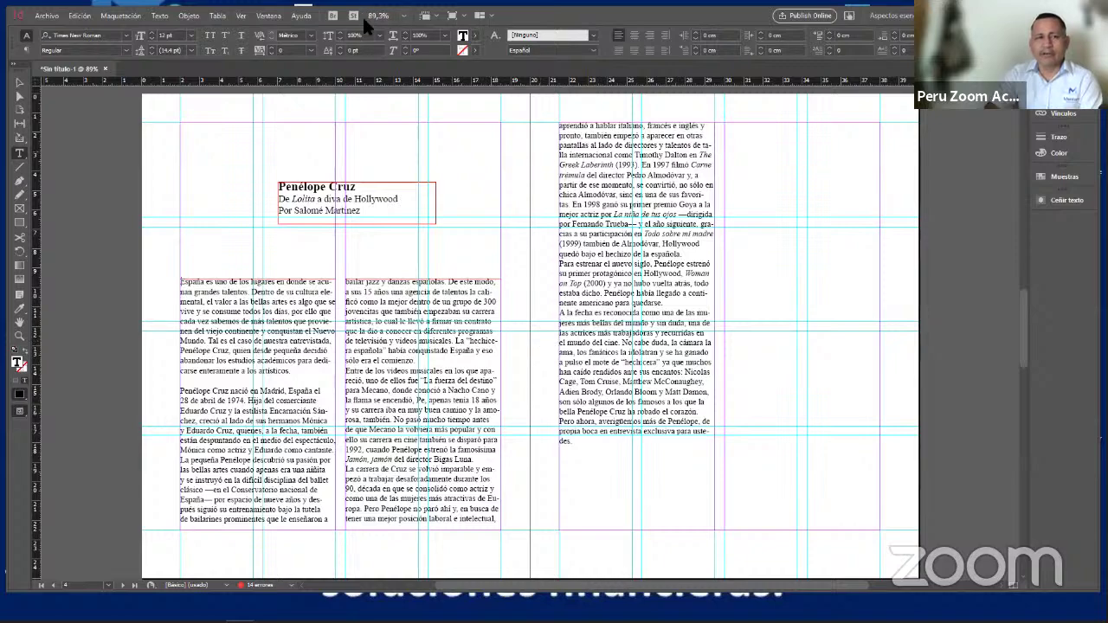
Preview the article spread and the following spread in presentation mode, and return to the normal editing view with guides
left_click(465, 19)
left_click(481, 103)
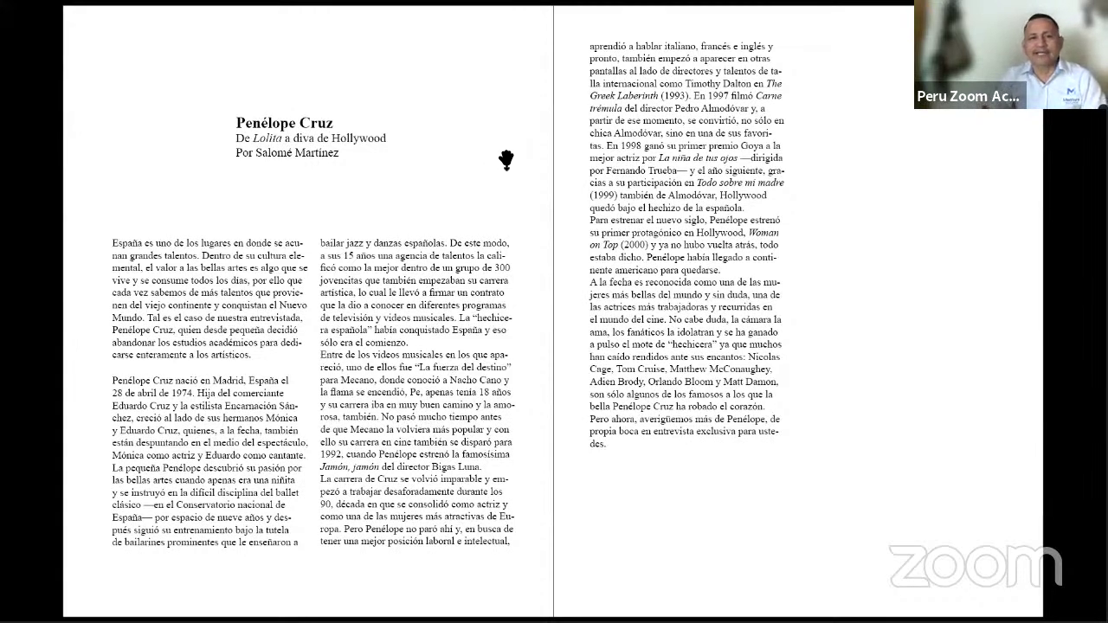
key("Right")
key("Escape")
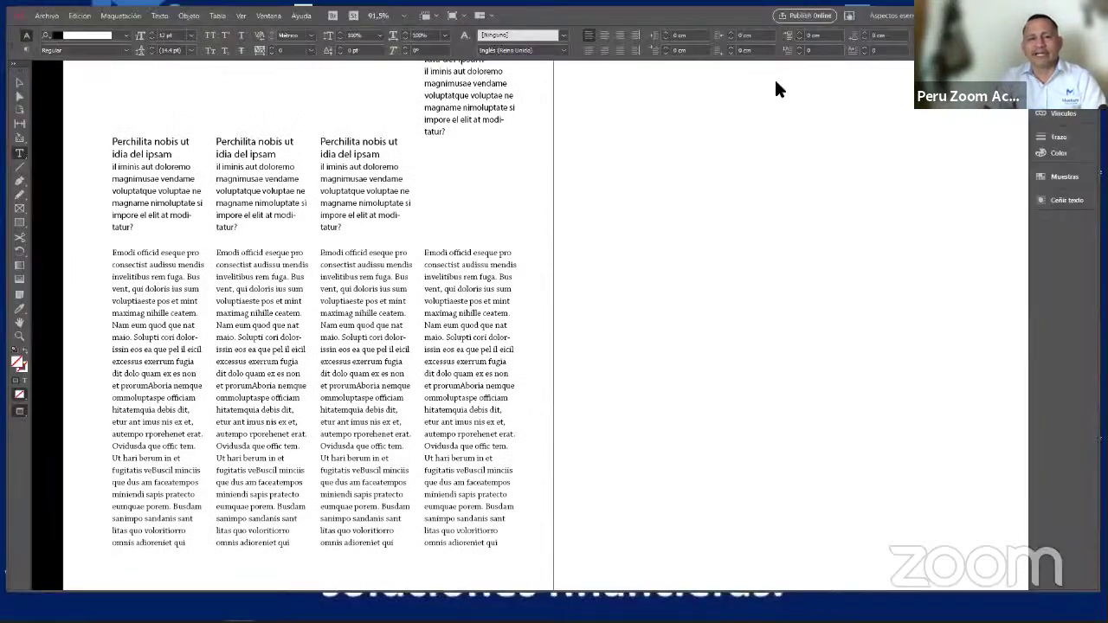
key("w")
scroll(482, 189, "up", 10)
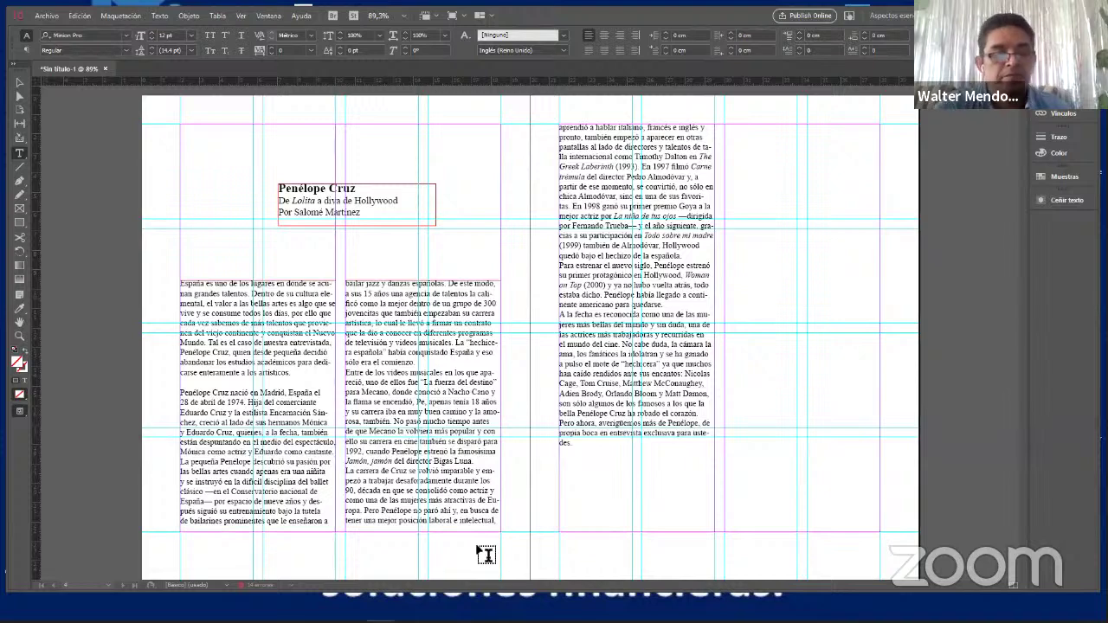
key("Escape")
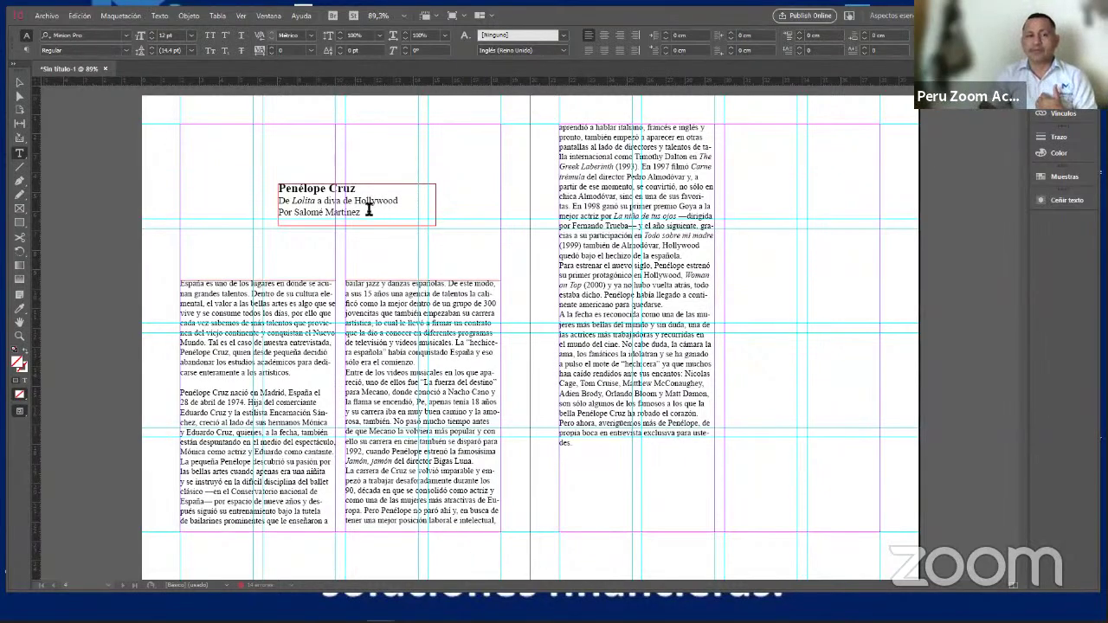
double_click(353, 188)
left_click(278, 187, "shift")
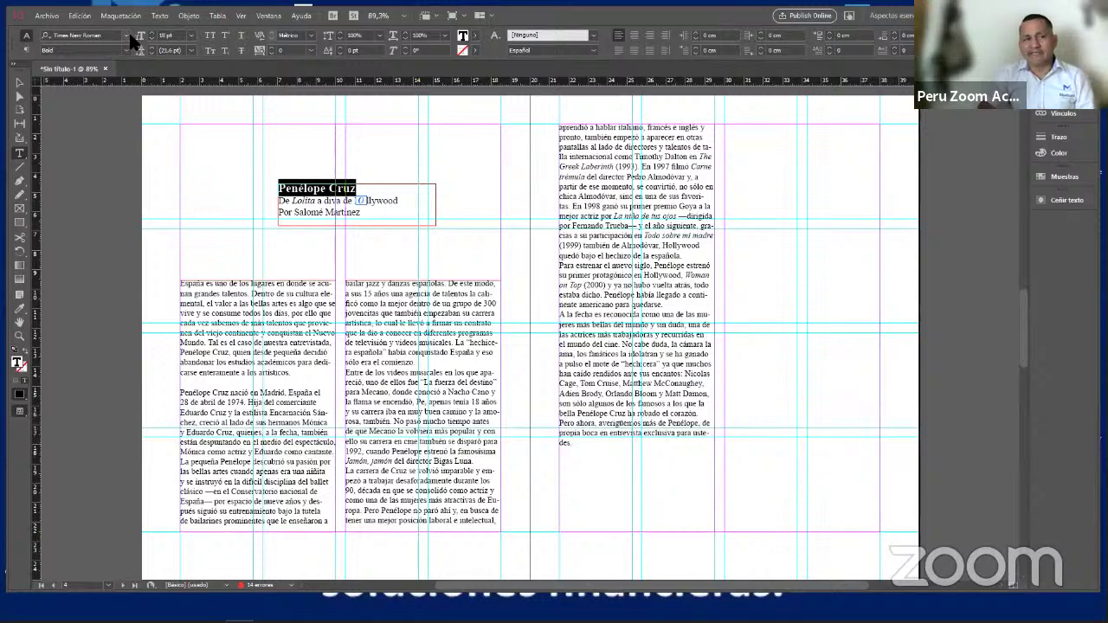
left_click(125, 36)
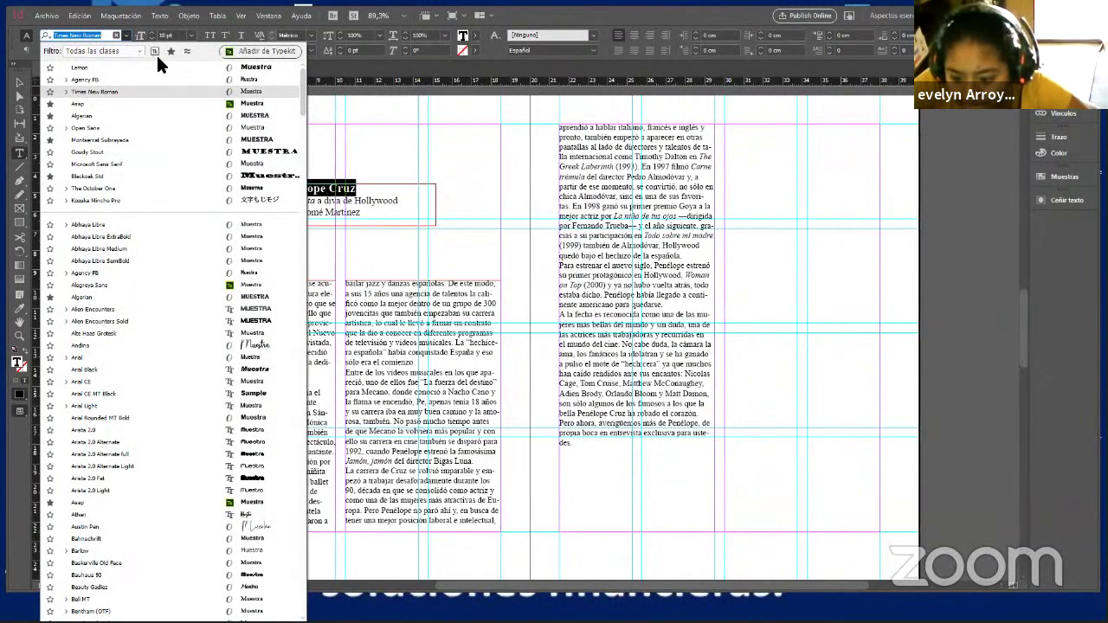
left_click(387, 180)
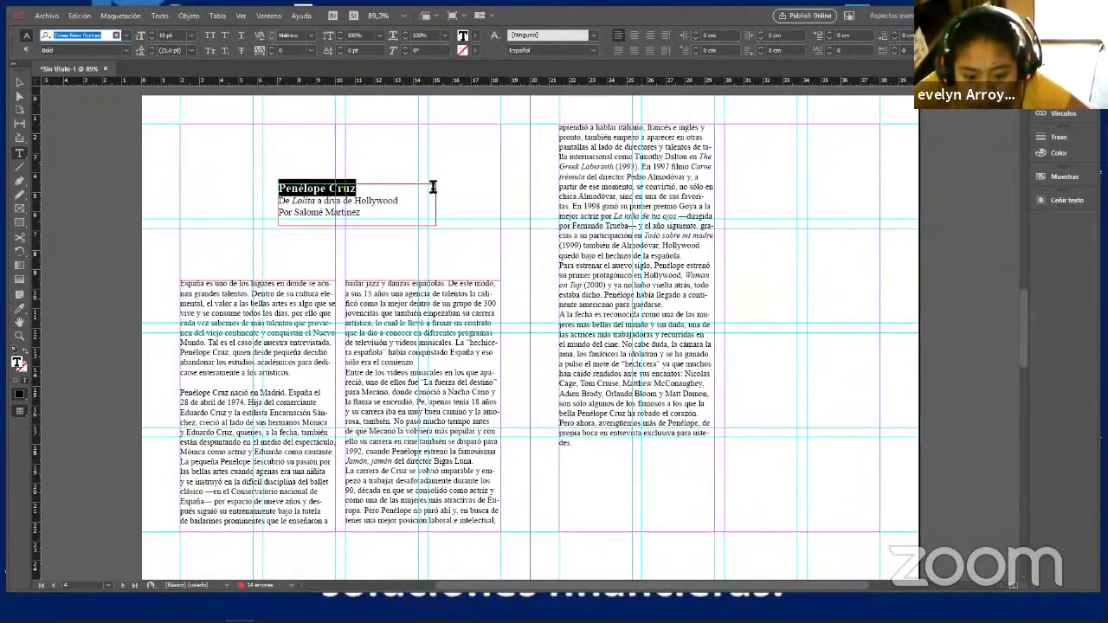
left_click(763, 277)
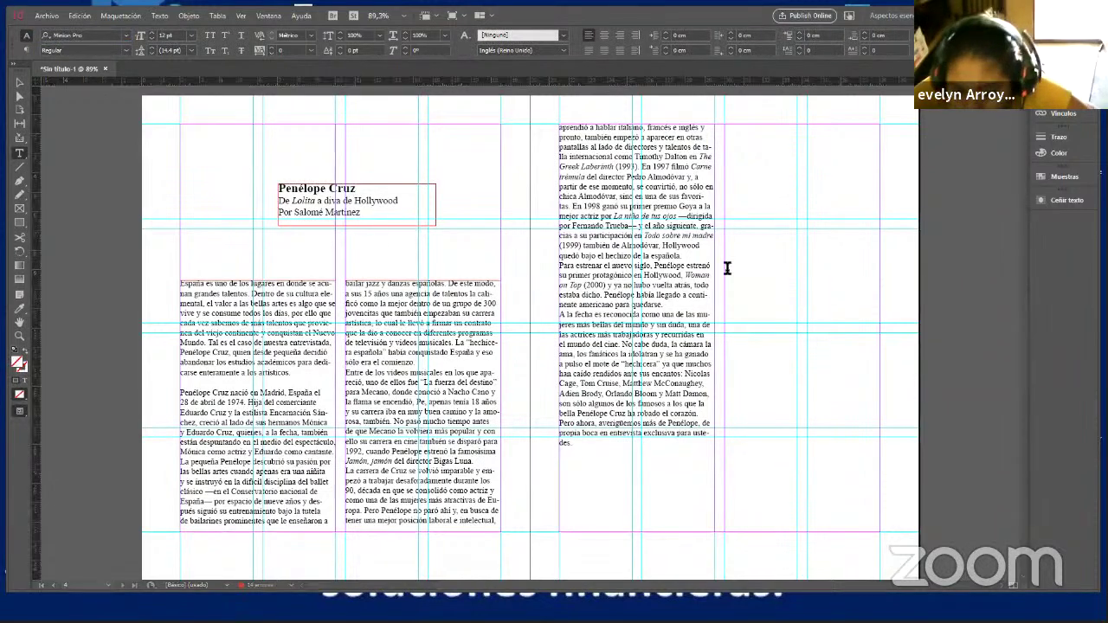
Examine the text highlighting in the headings and the column layouts across the document's spreads
scroll(480, 329, "up", 3)
scroll(479, 329, "up", 10)
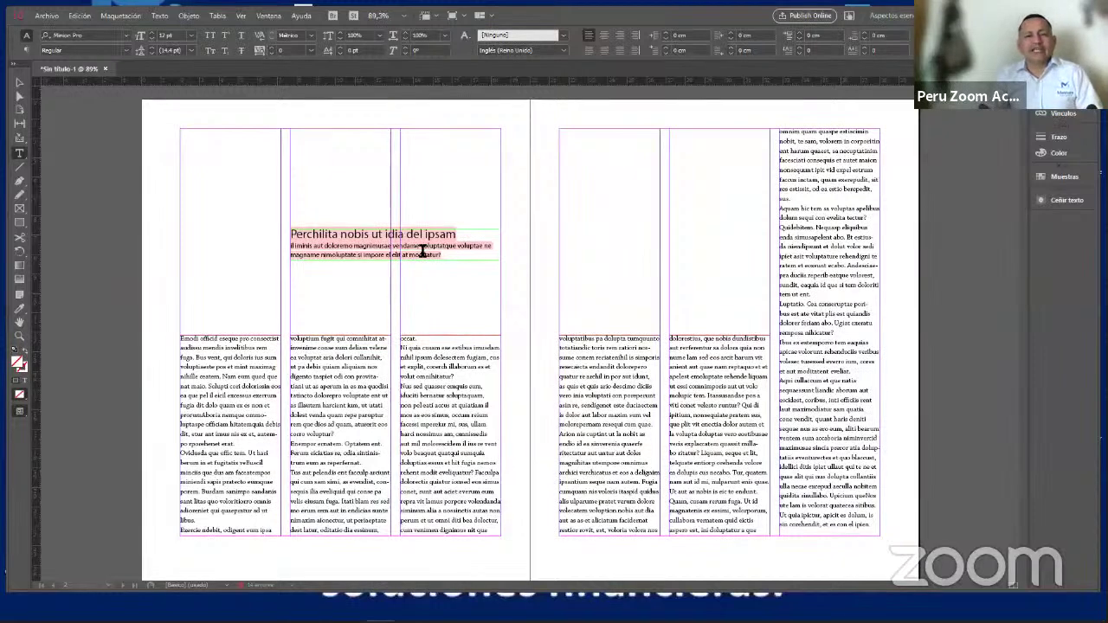
left_click_drag(423, 251, 543, 471)
scroll(543, 471, "down", 3)
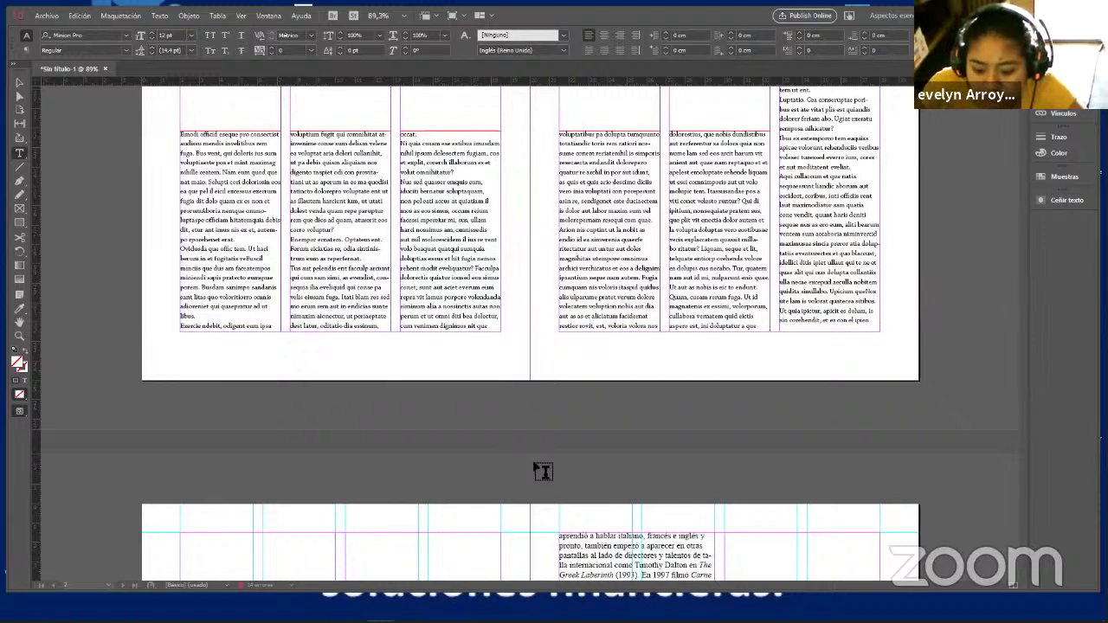
scroll(493, 344, "down", 5)
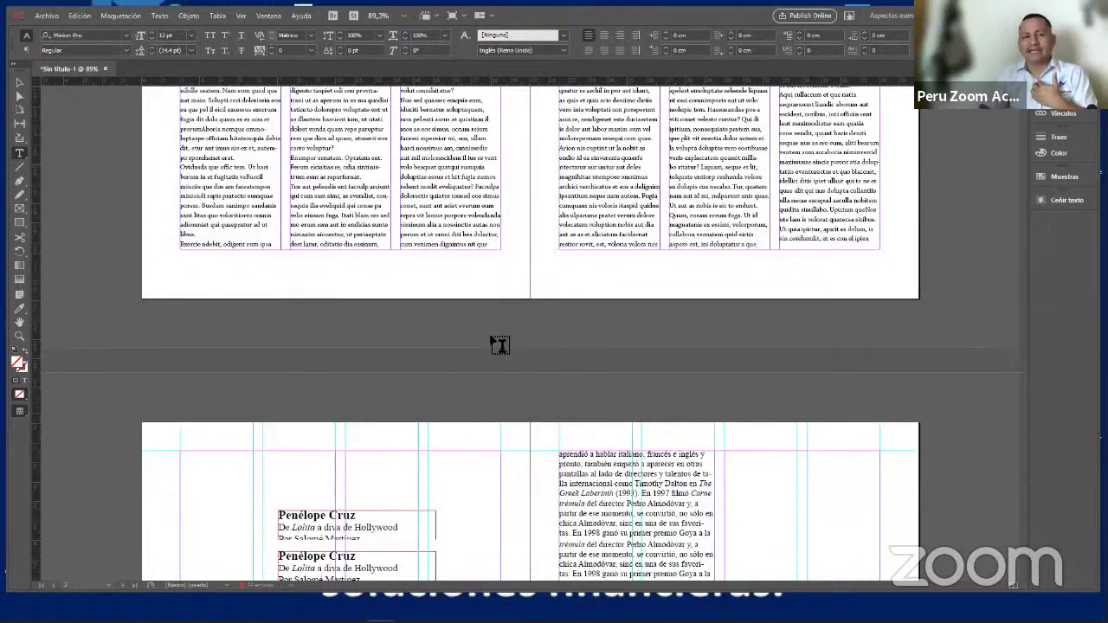
scroll(492, 339, "down", 10)
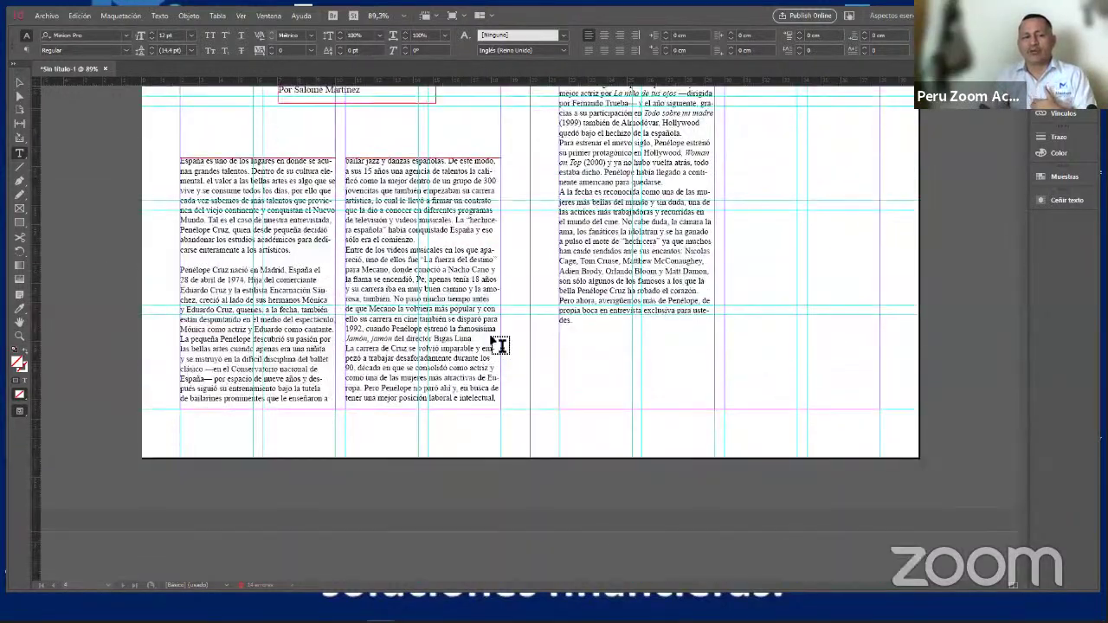
scroll(403, 346, "down", 4)
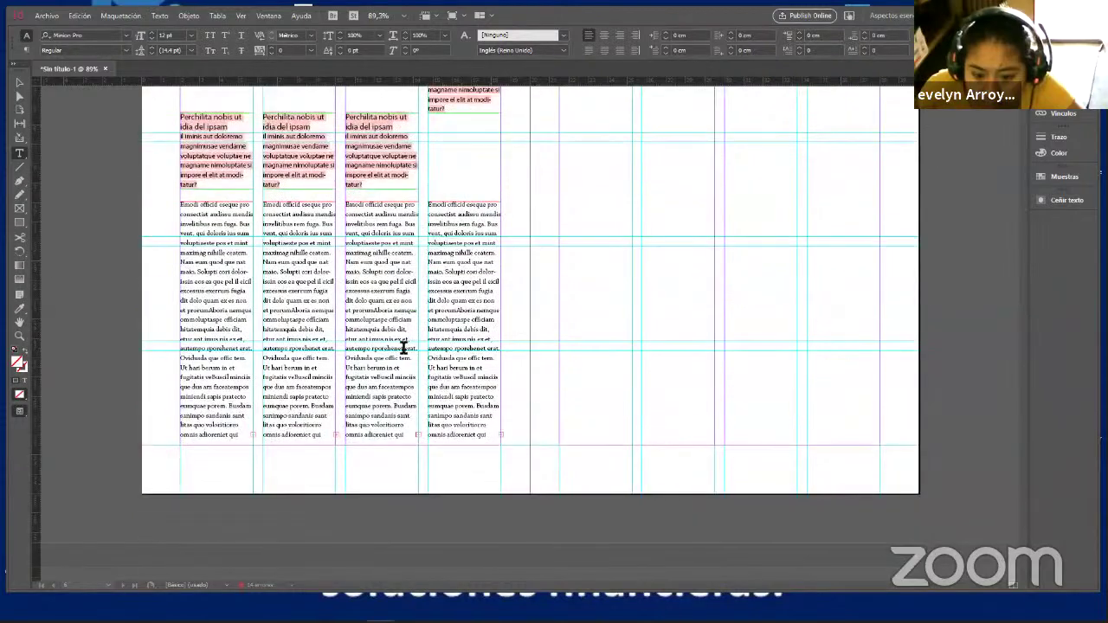
scroll(403, 346, "up", 4)
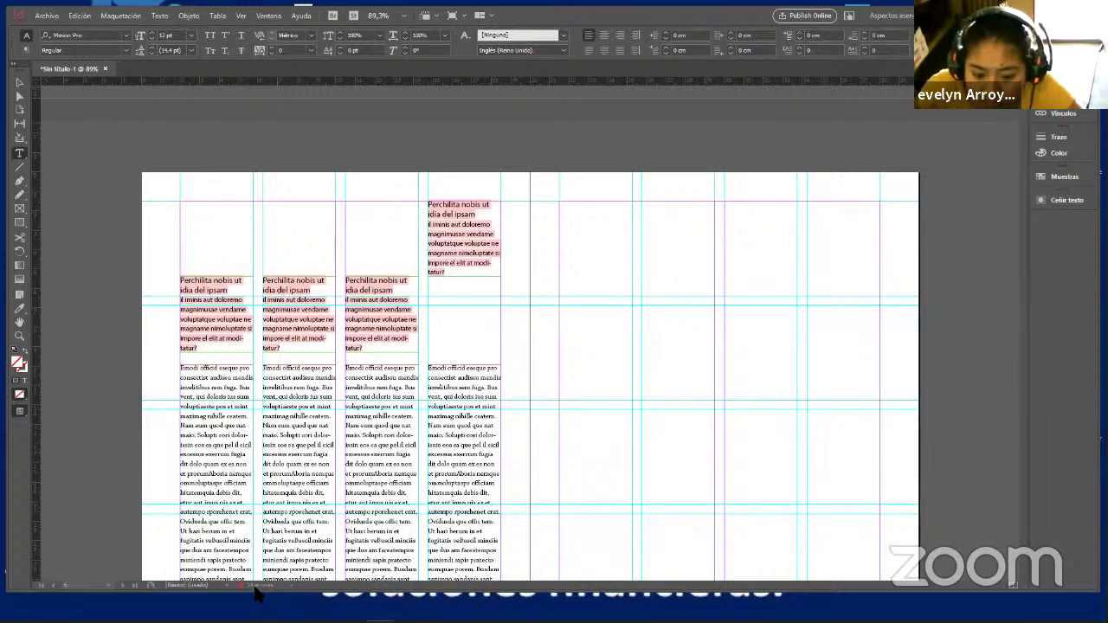
scroll(259, 589, "down", 10)
scroll(272, 500, "down", 7)
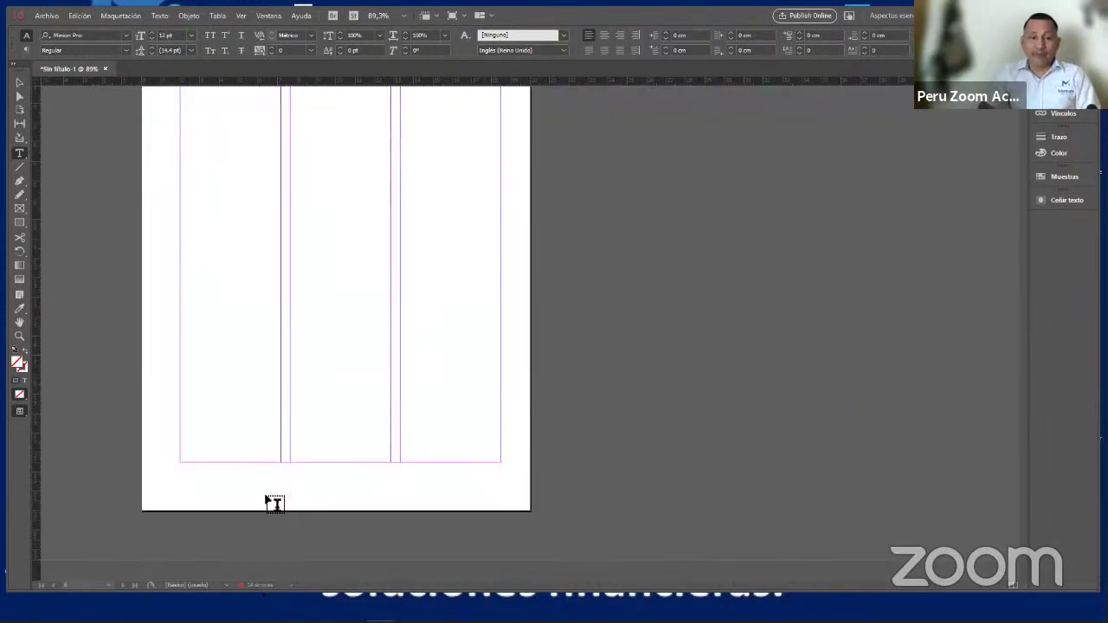
scroll(275, 503, "up", 10)
scroll(275, 507, "up", 20)
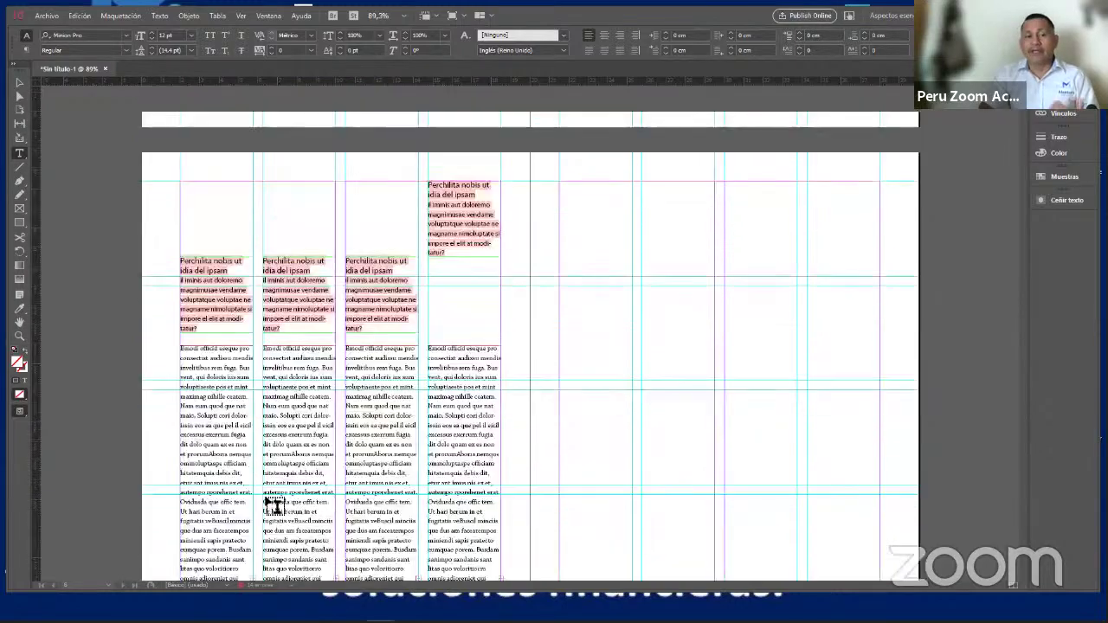
scroll(274, 506, "up", 12)
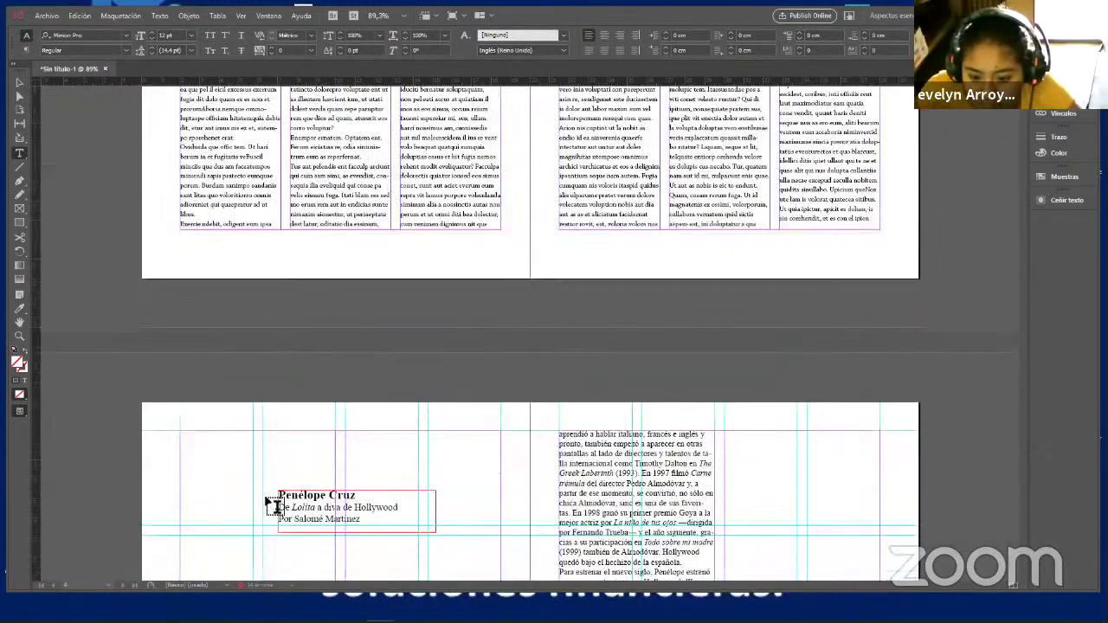
Check the text error categories listed in the document's preflight report
double_click(256, 586)
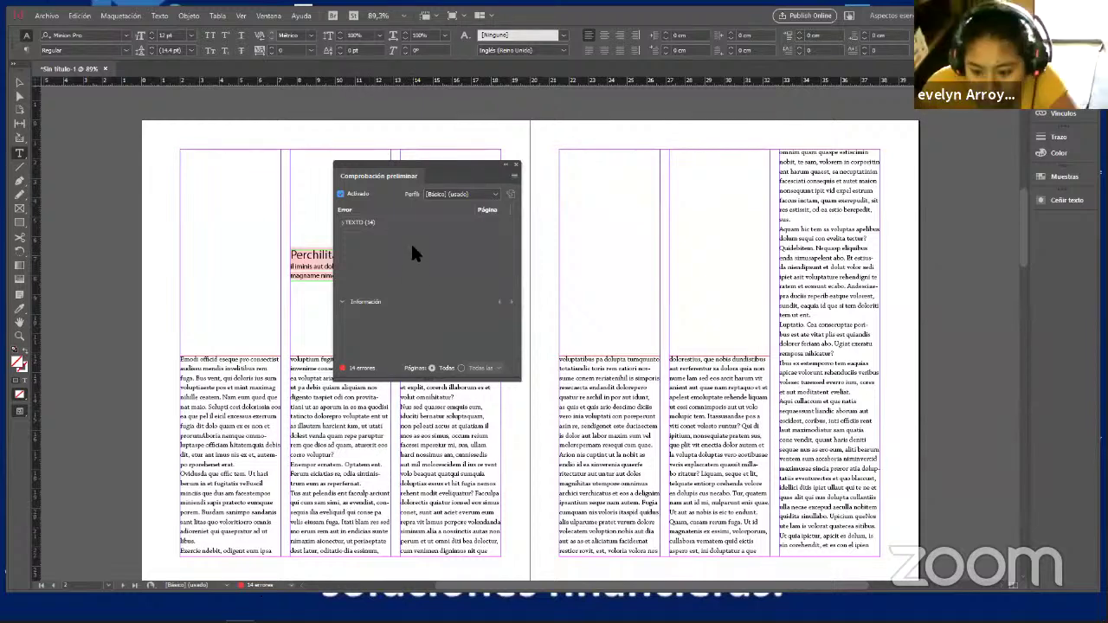
left_click(343, 221)
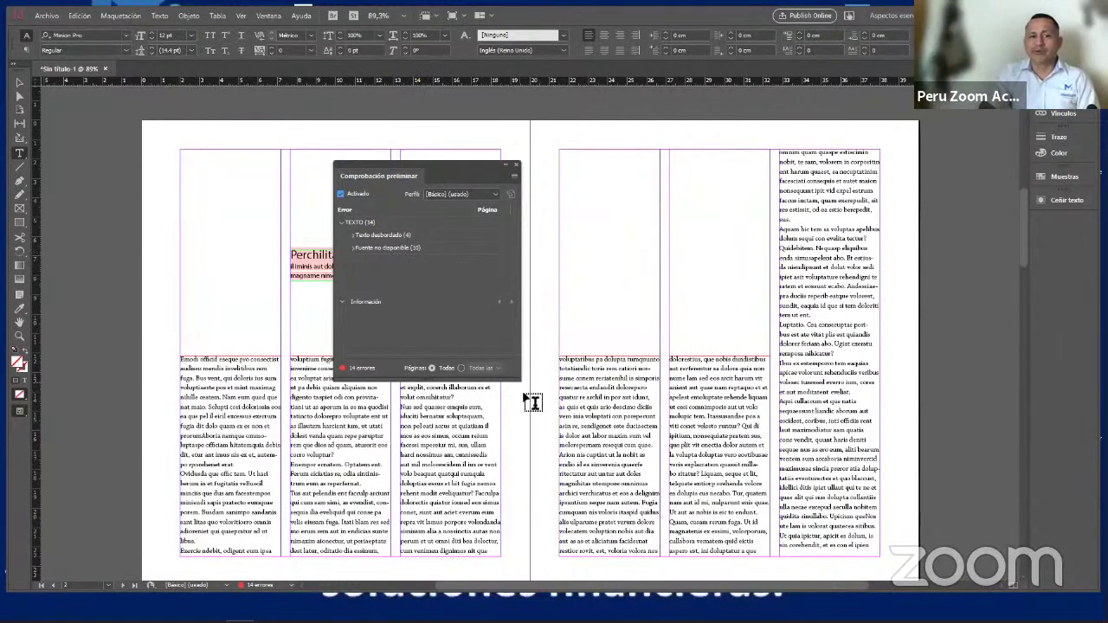
left_click(513, 165)
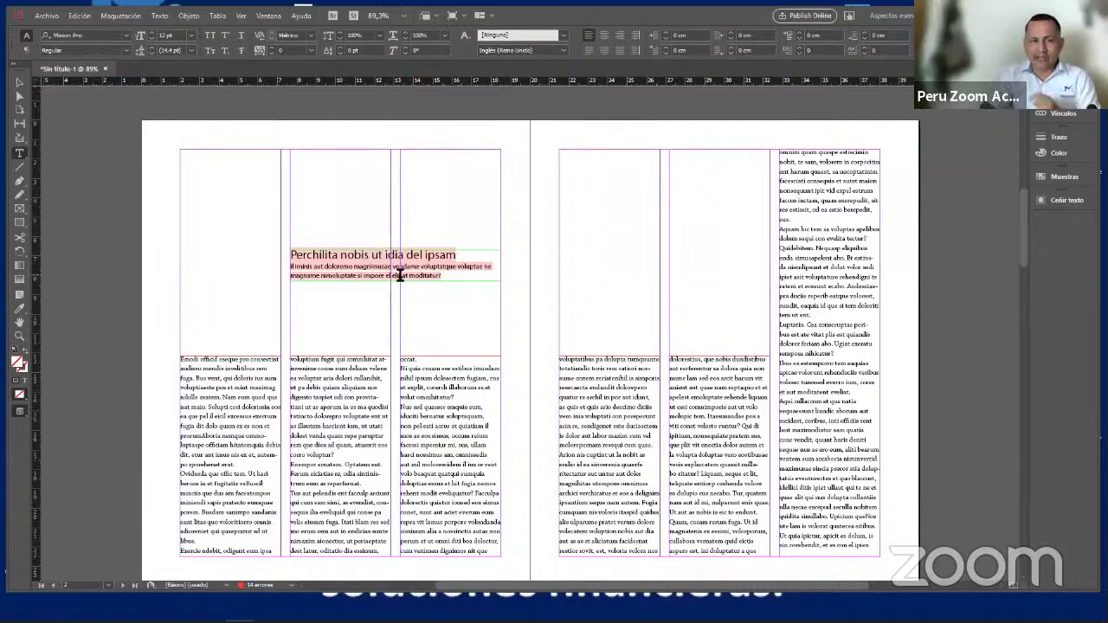
Replace every use of the missing Avenir Next font in the document with MT Extra Regular using Find Font
left_click(160, 17)
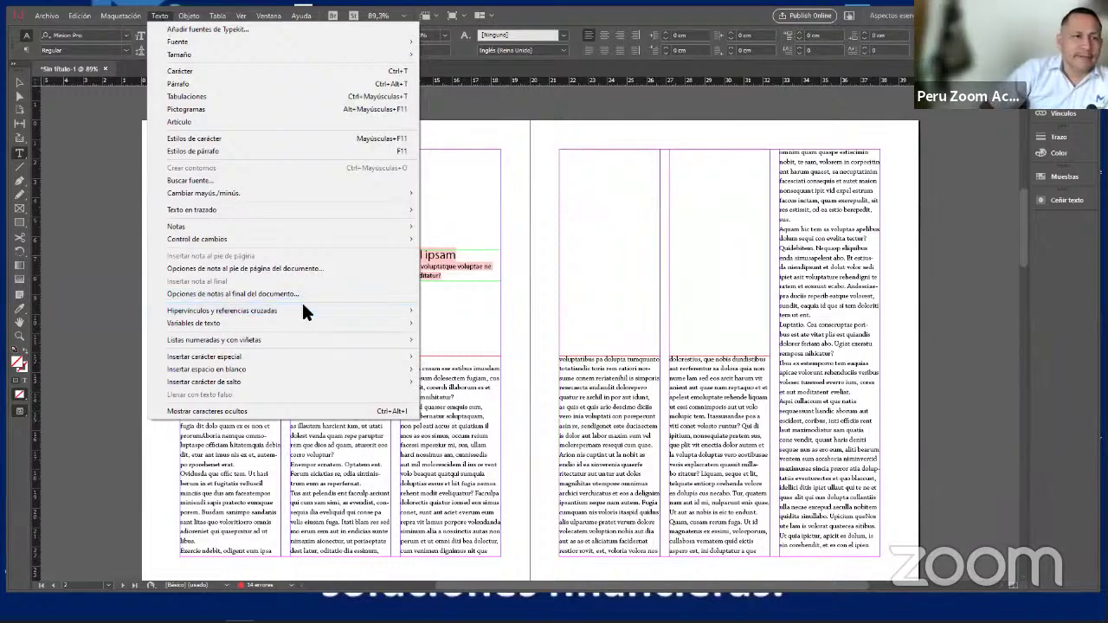
left_click(196, 180)
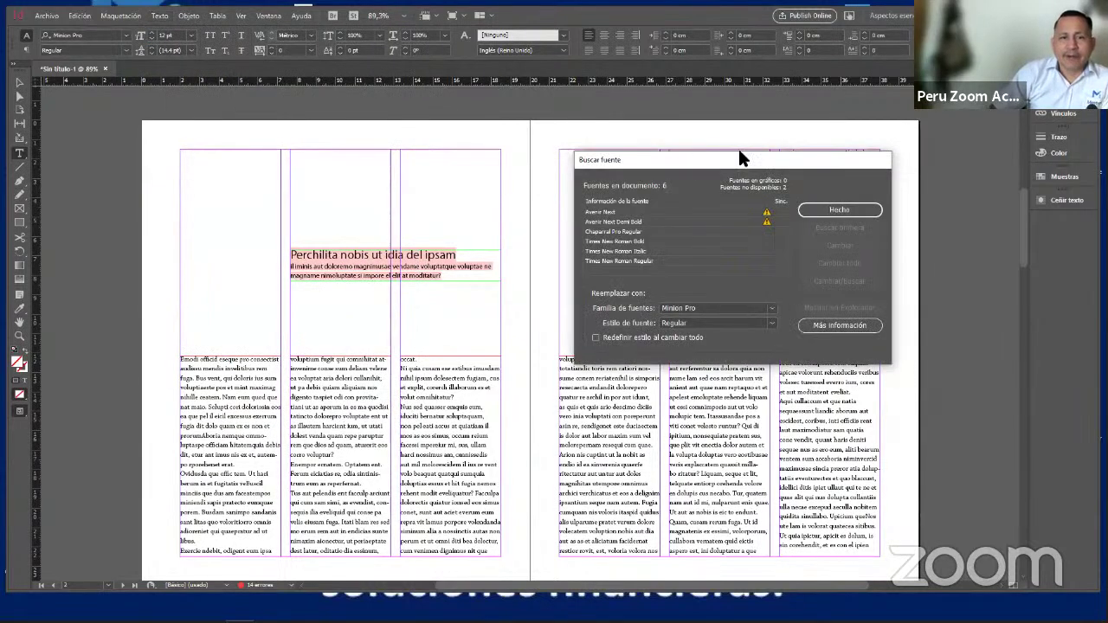
left_click_drag(733, 152, 708, 153)
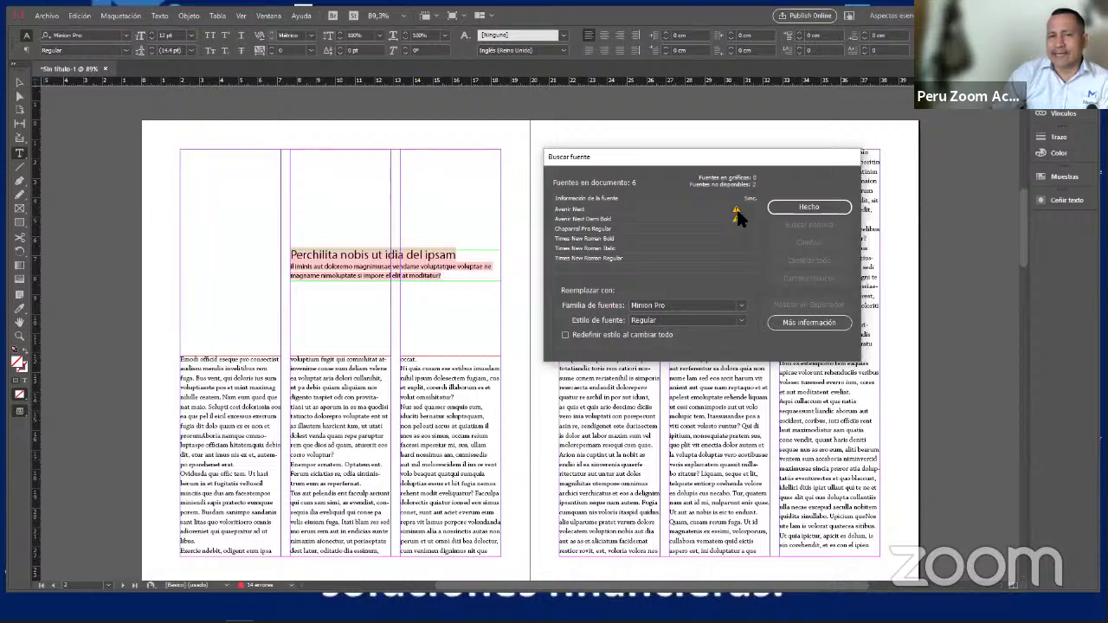
mouse_move(737, 217)
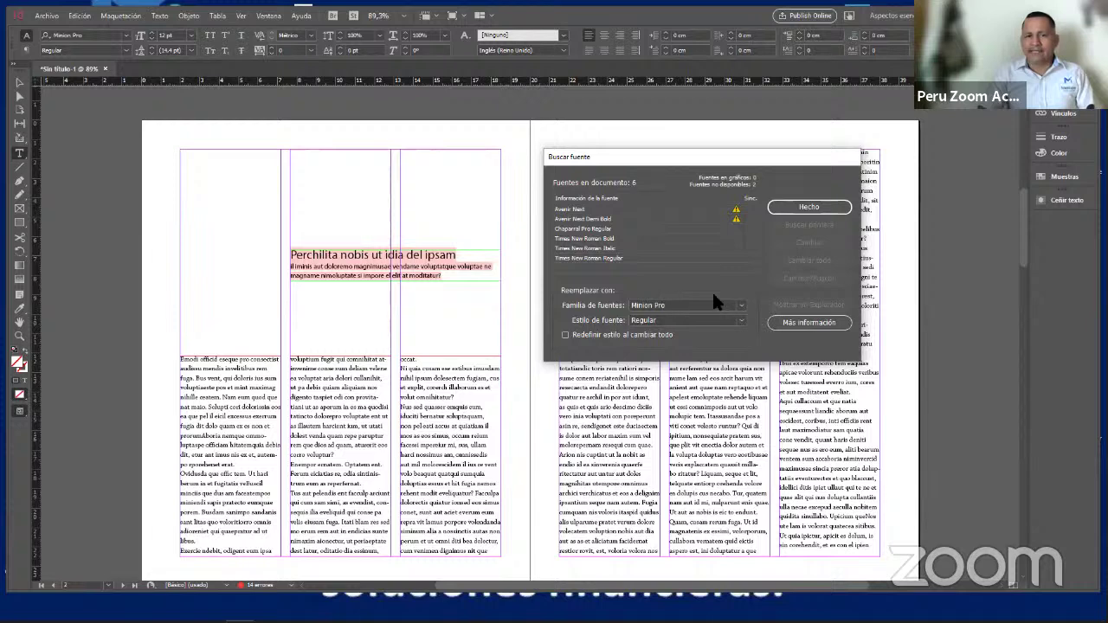
left_click(727, 209)
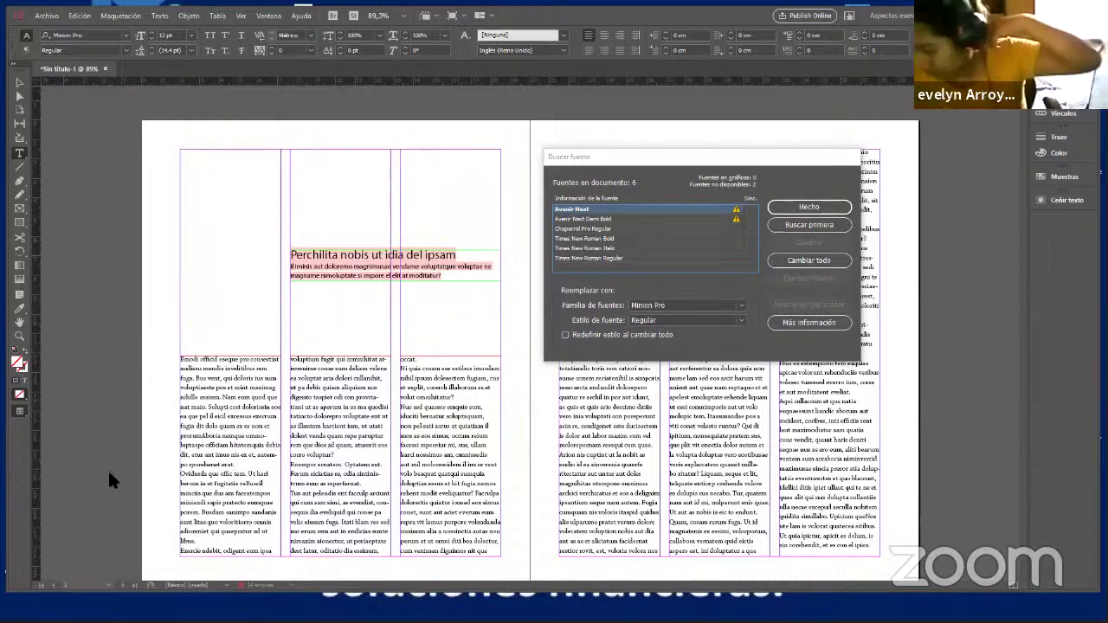
left_click(740, 306)
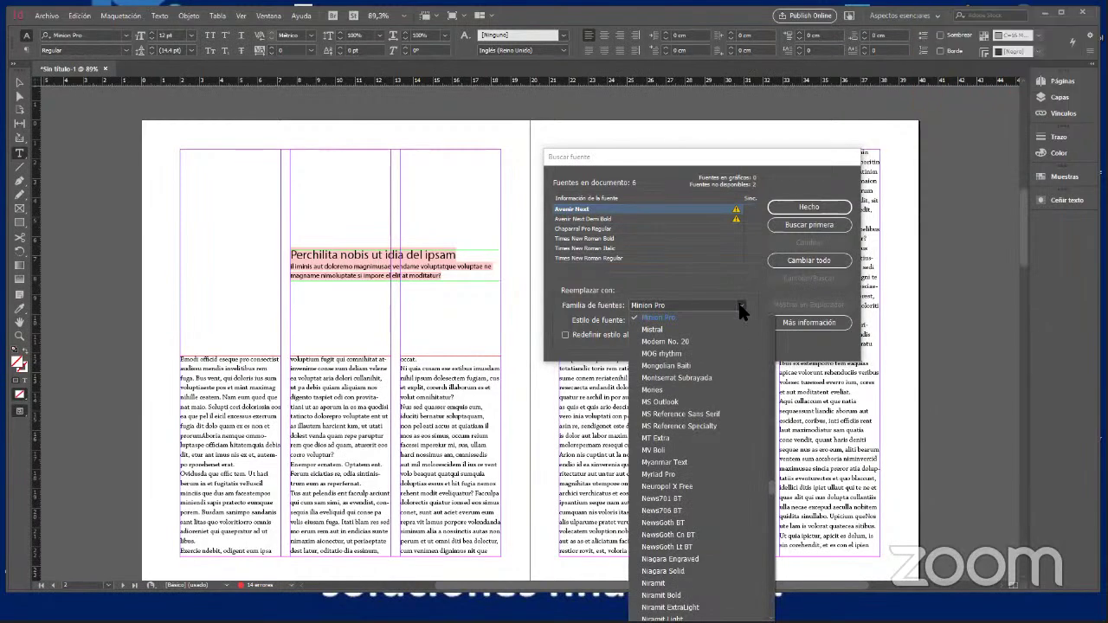
left_click(674, 437)
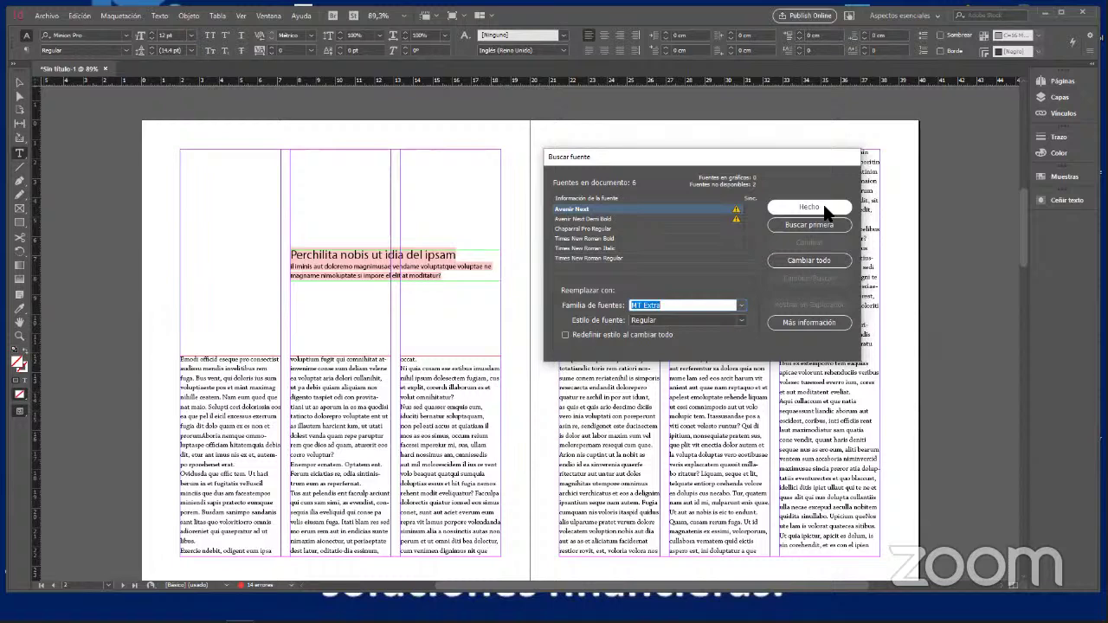
left_click(808, 262)
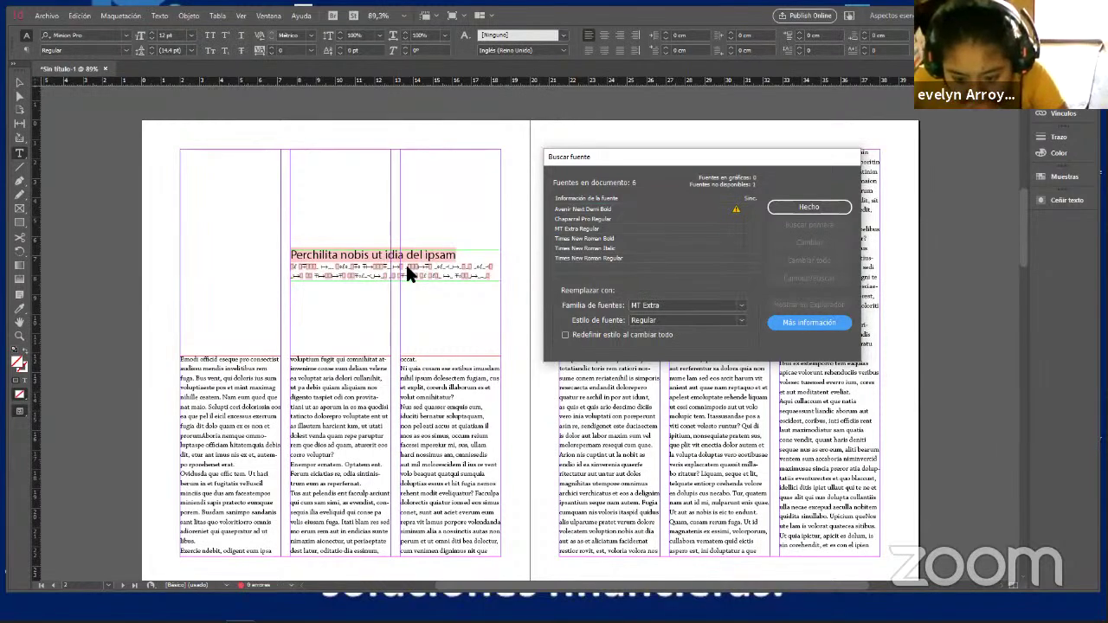
Replace every use of MT Extra Regular in the document with Myriad Pro Regular using Find Font
left_click(618, 228)
left_click(741, 304)
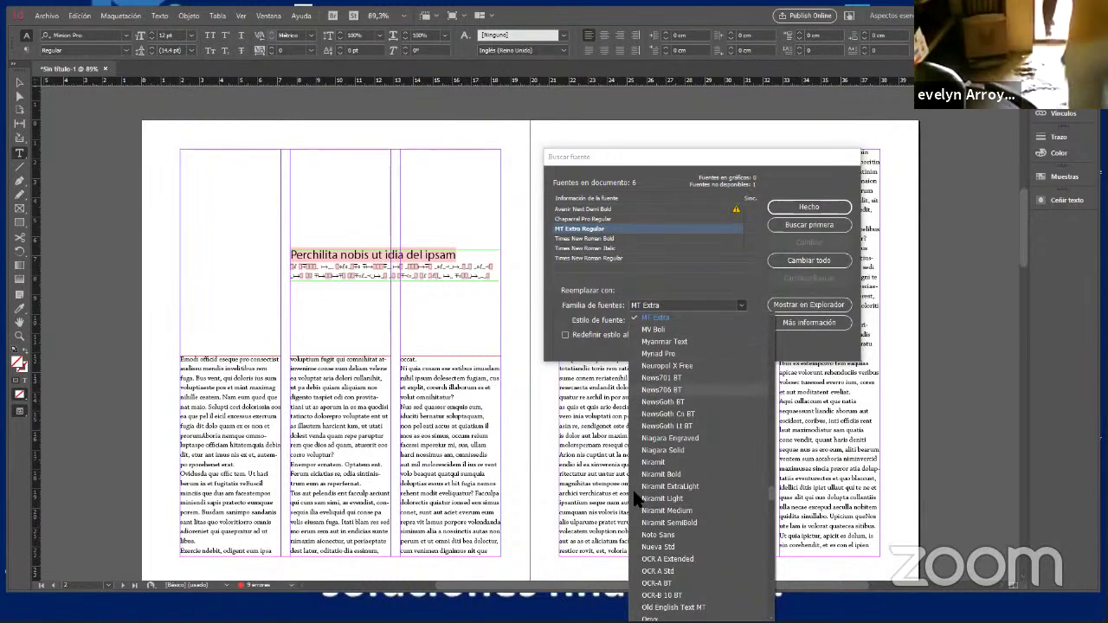
scroll(692, 485, "down", 10)
scroll(694, 527, "down", 15)
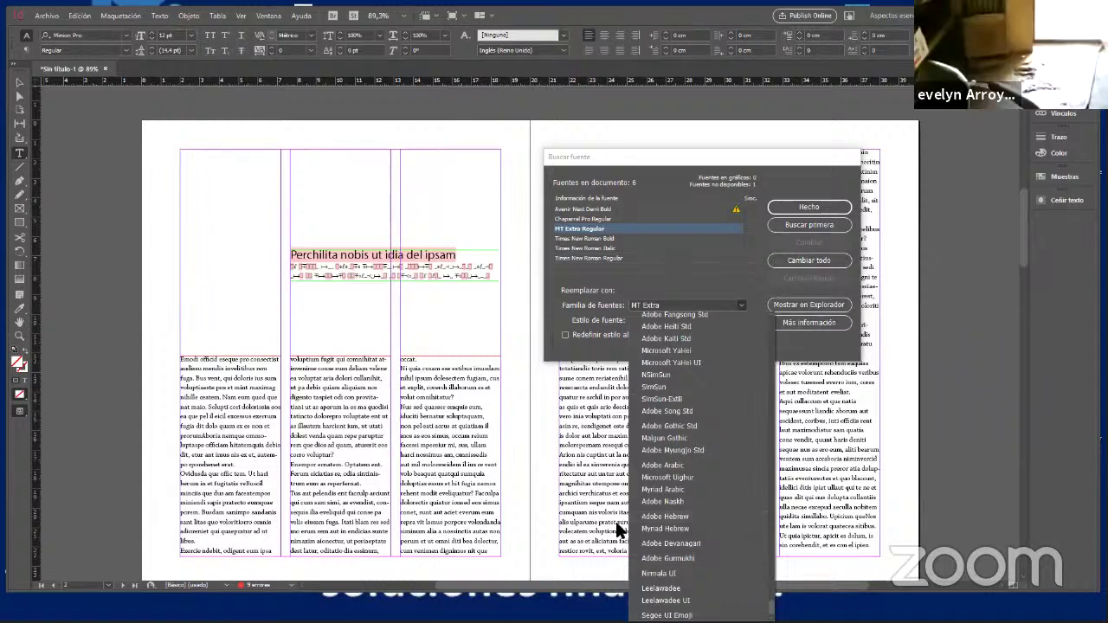
left_click(724, 306)
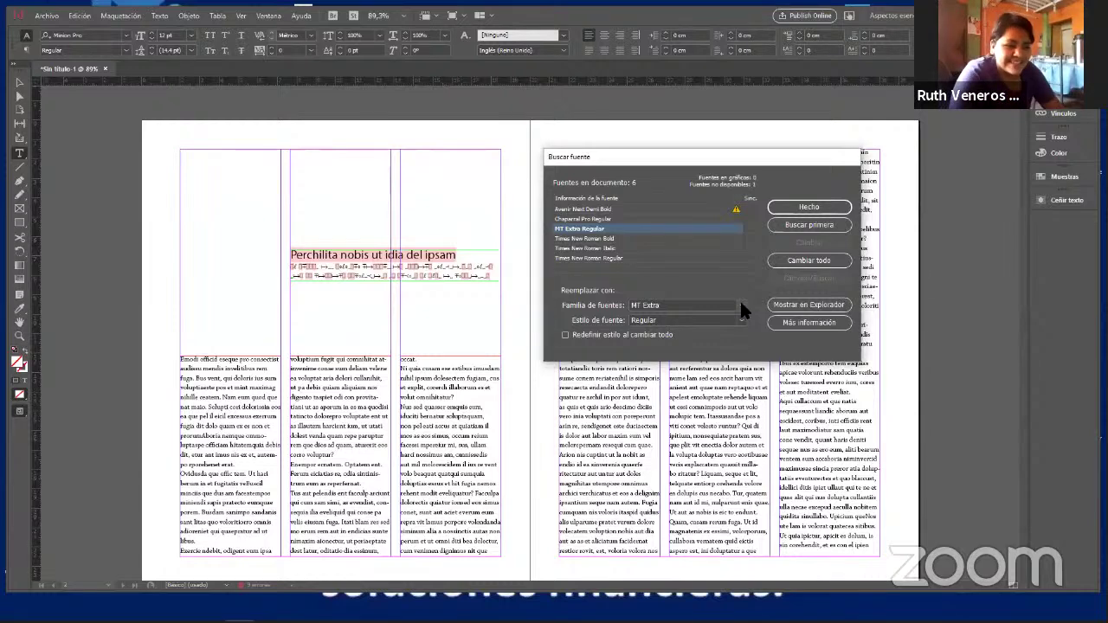
left_click(740, 303)
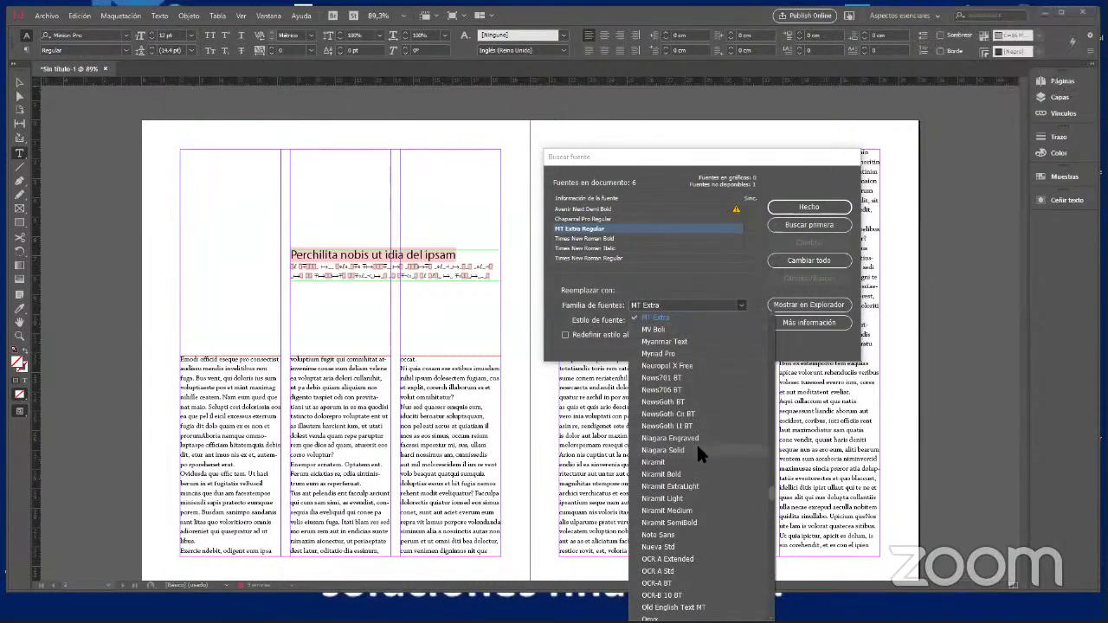
left_click(665, 353)
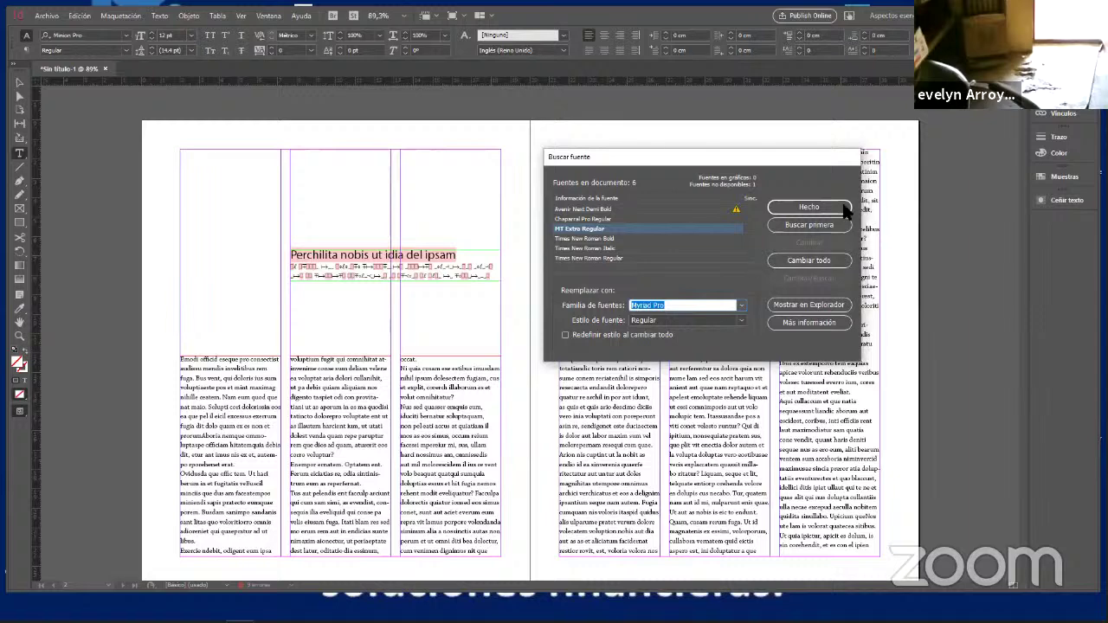
left_click(806, 261)
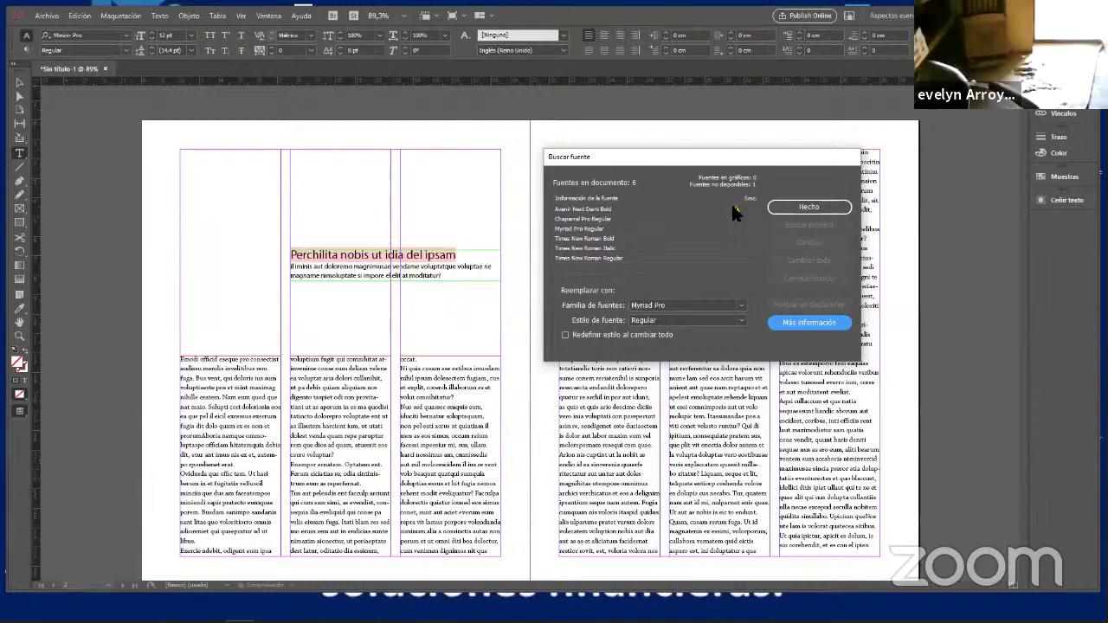
Replace every use of the missing Avenir Next Demi Bold font with Algerian Regular and finish the font replacement
left_click(693, 209)
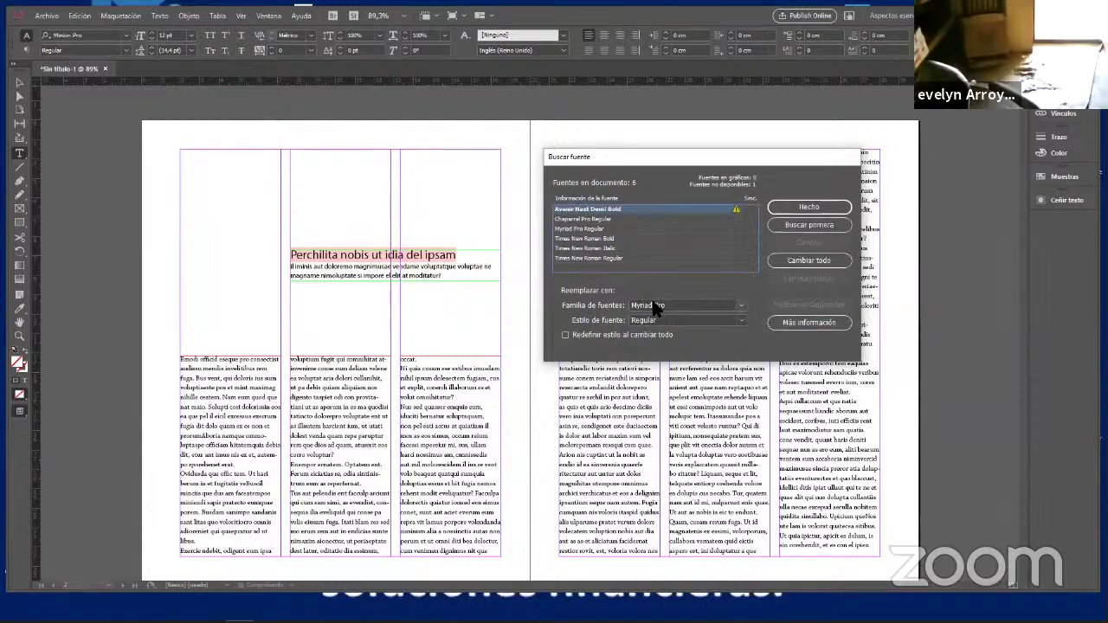
left_click(742, 304)
scroll(670, 386, "down", 15)
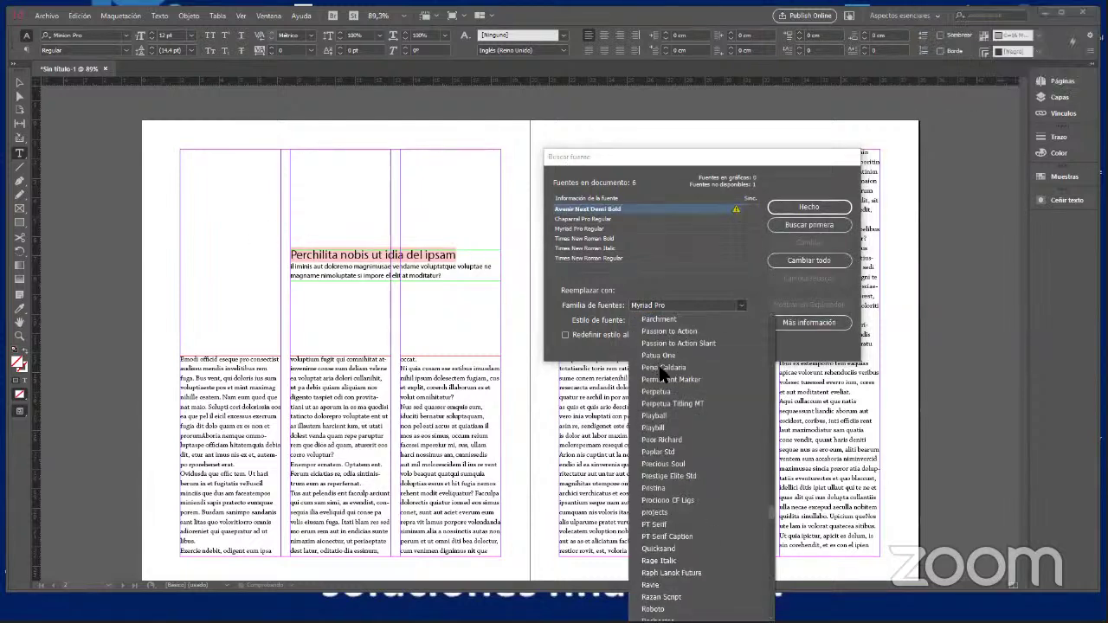
scroll(684, 408, "up", 20)
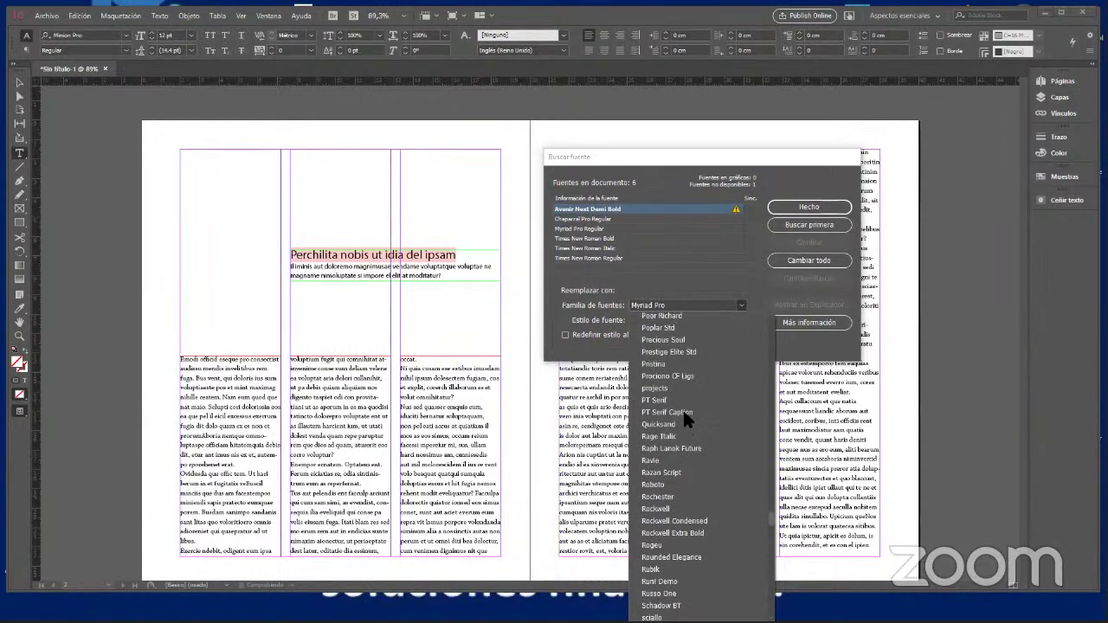
scroll(685, 416, "up", 20)
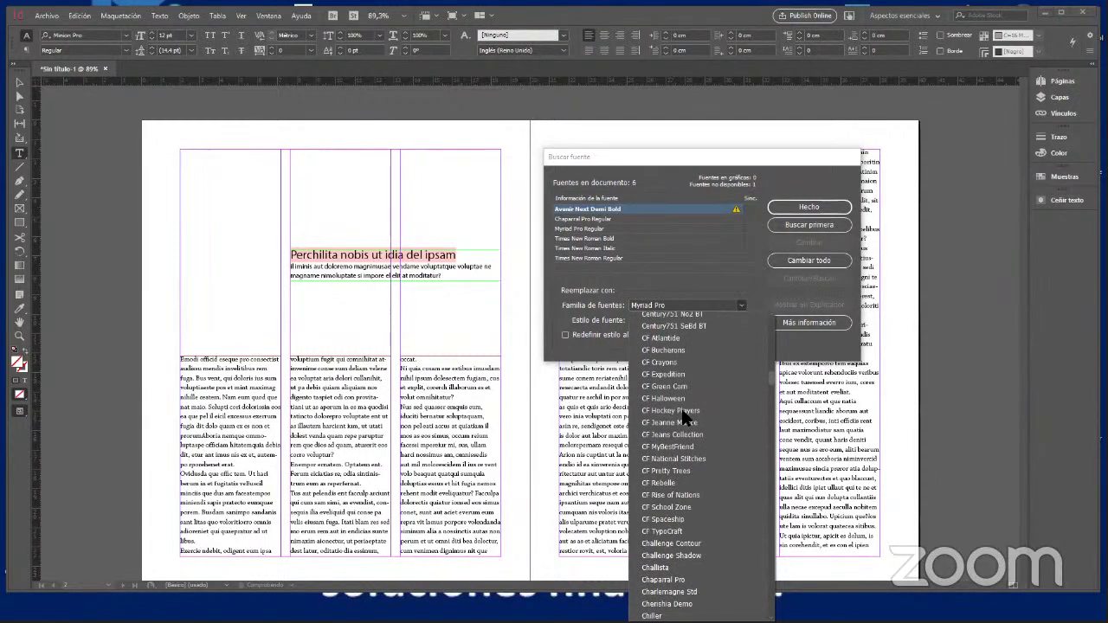
scroll(701, 412, "up", 10)
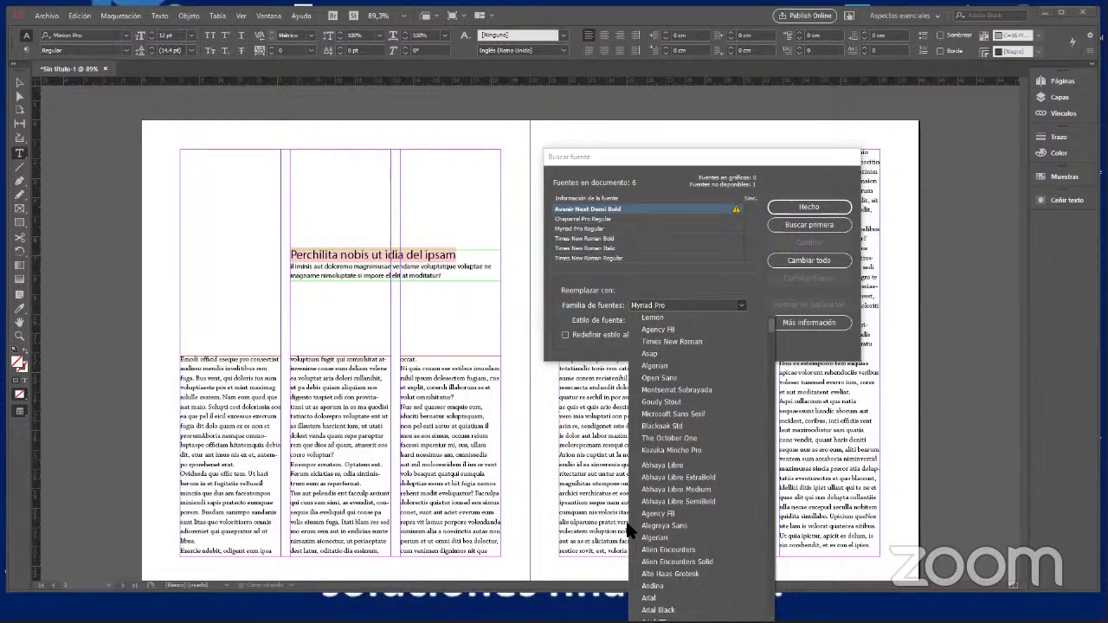
left_click(604, 379)
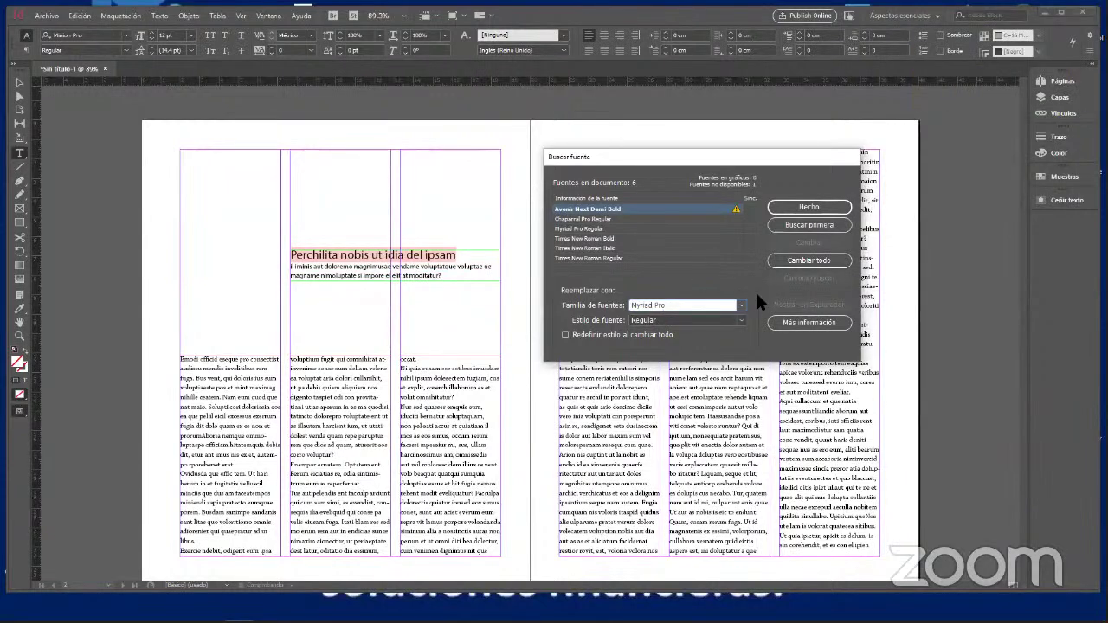
left_click(741, 304)
scroll(723, 424, "down", 6)
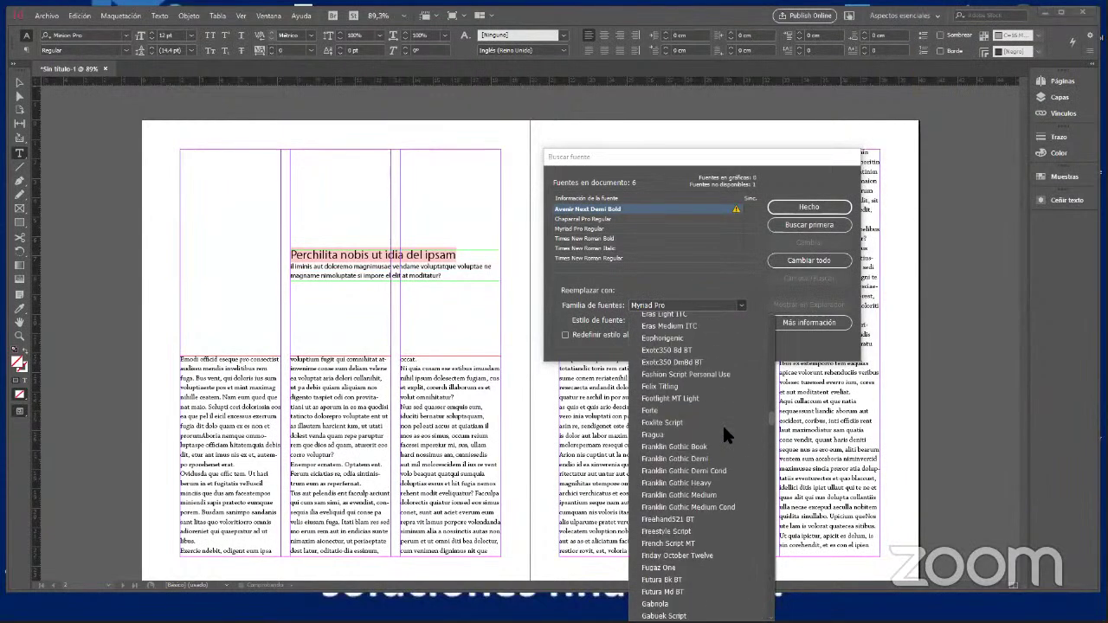
scroll(722, 427, "up", 6)
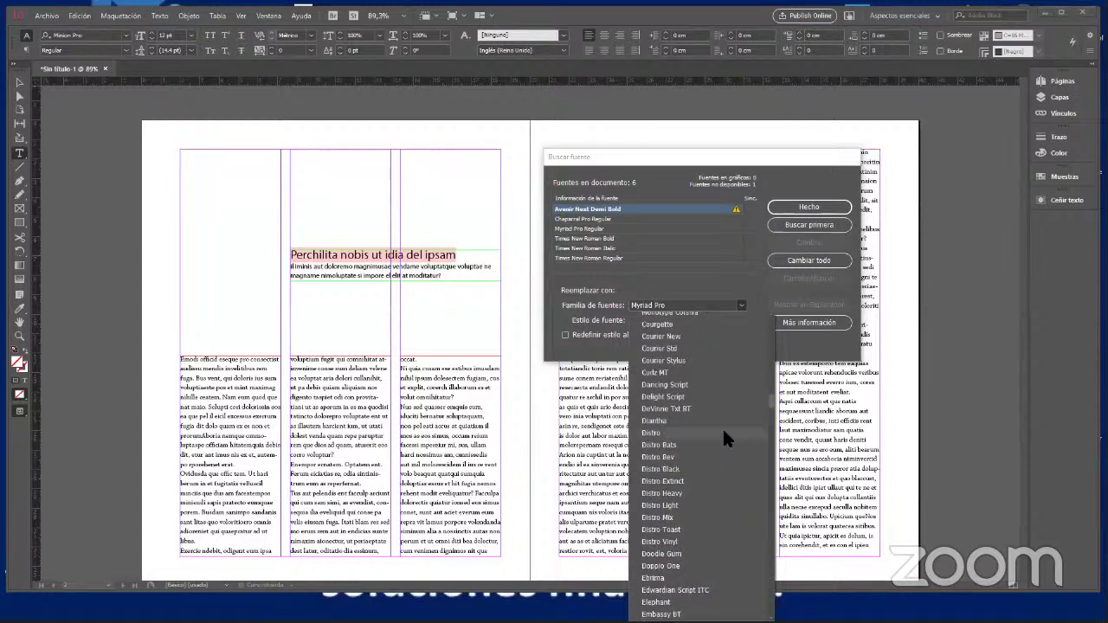
scroll(722, 426, "up", 8)
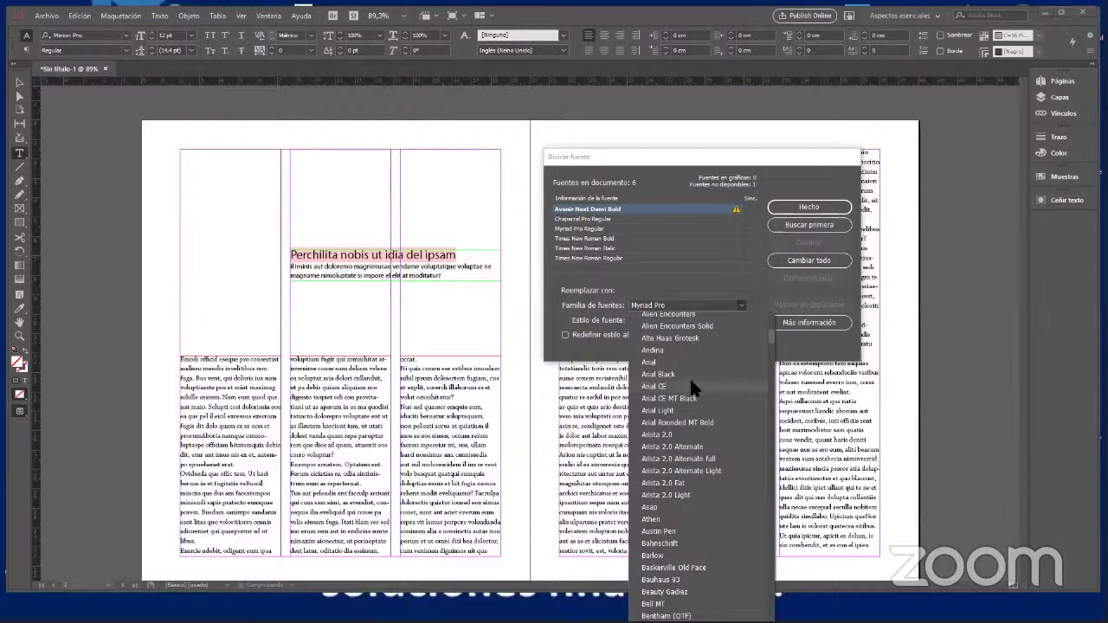
scroll(689, 371, "up", 3)
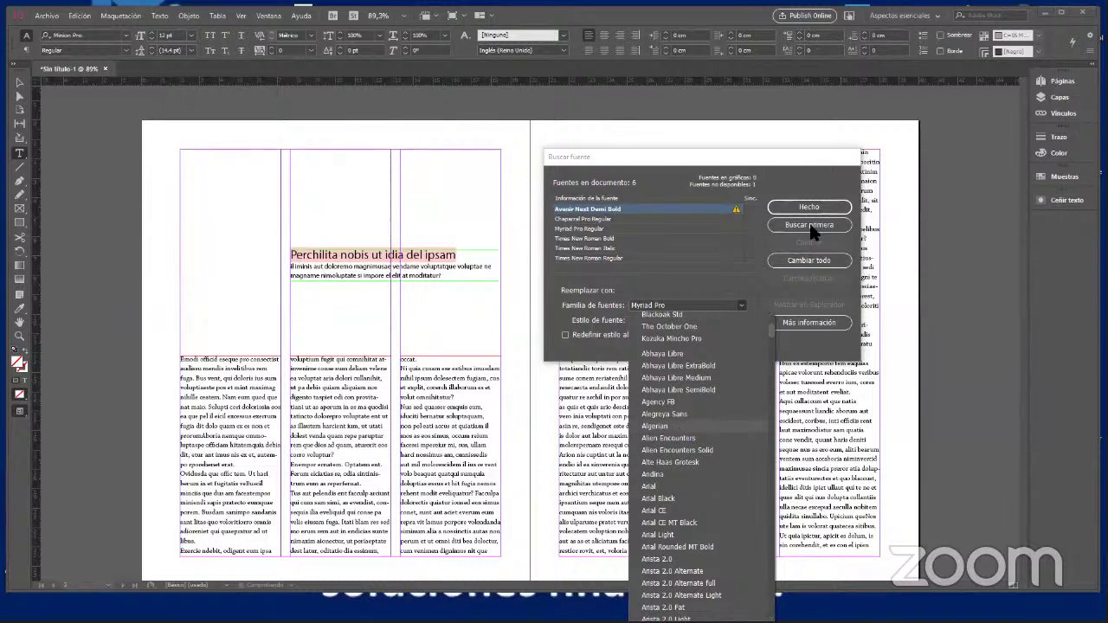
left_click(718, 423)
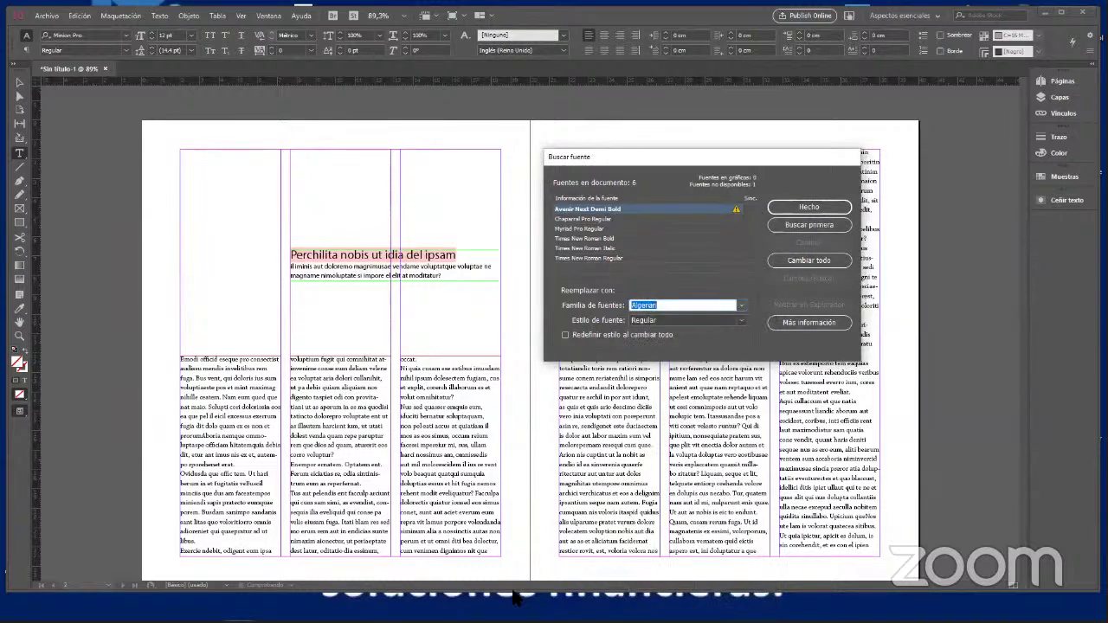
left_click(834, 224)
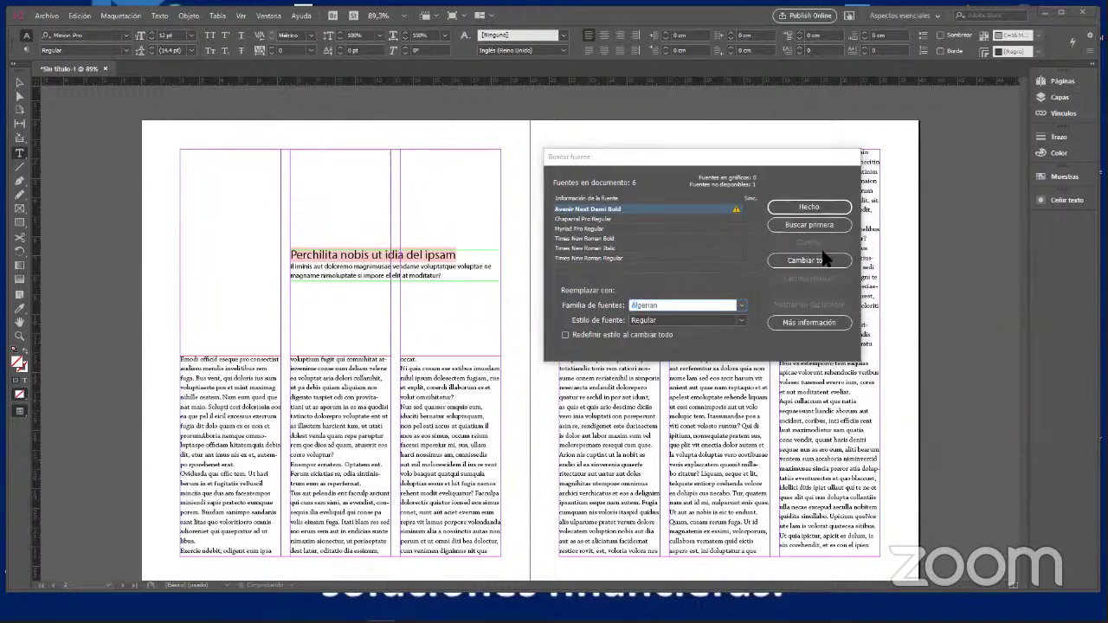
left_click(824, 259)
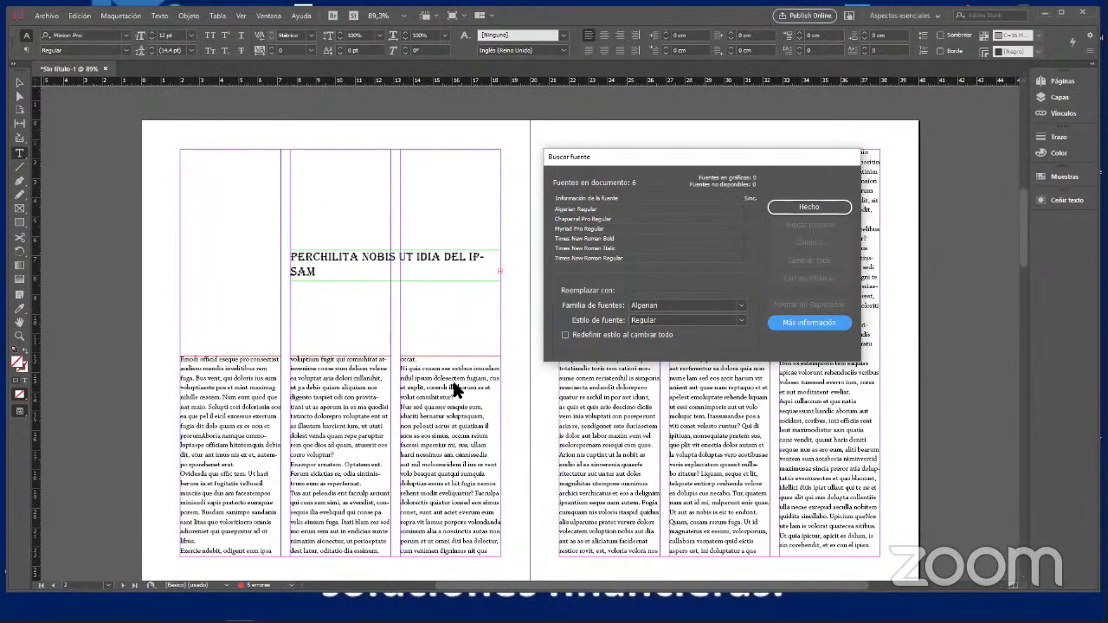
left_click(828, 210)
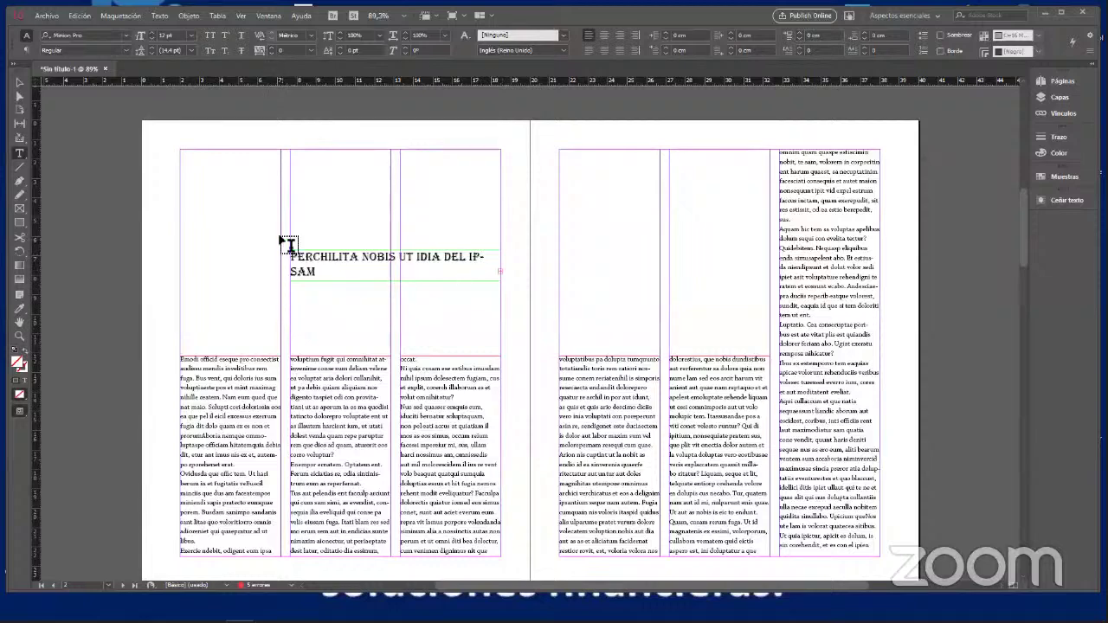
Reduce the font size of the "Perchilita nobis ut idia del ipsam" heading to 16 pt
left_click_drag(315, 270, 289, 264)
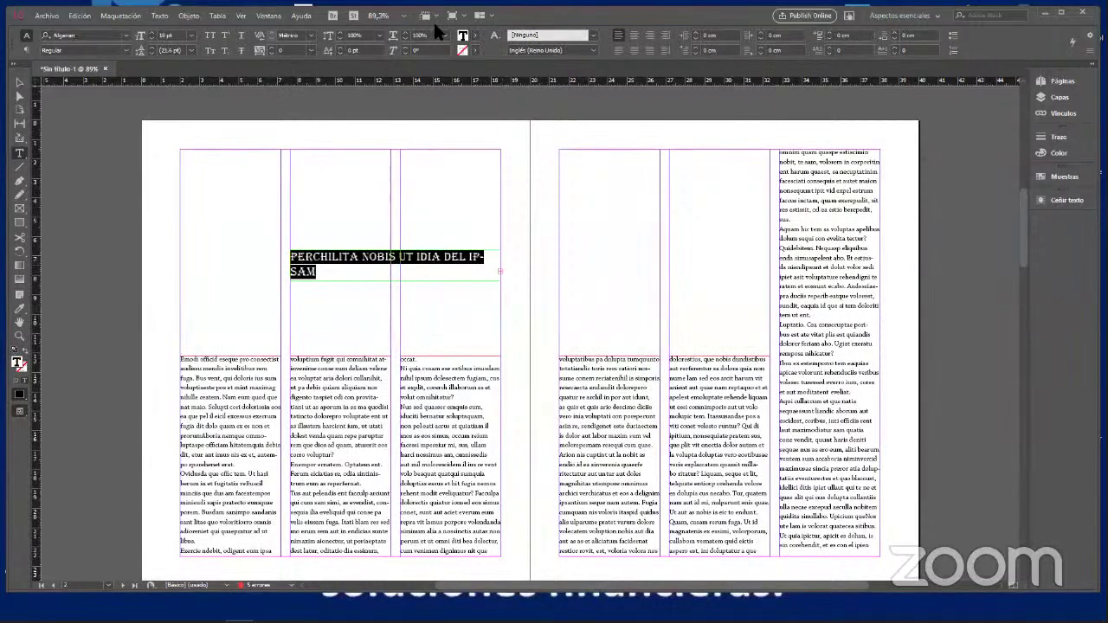
left_click(151, 39)
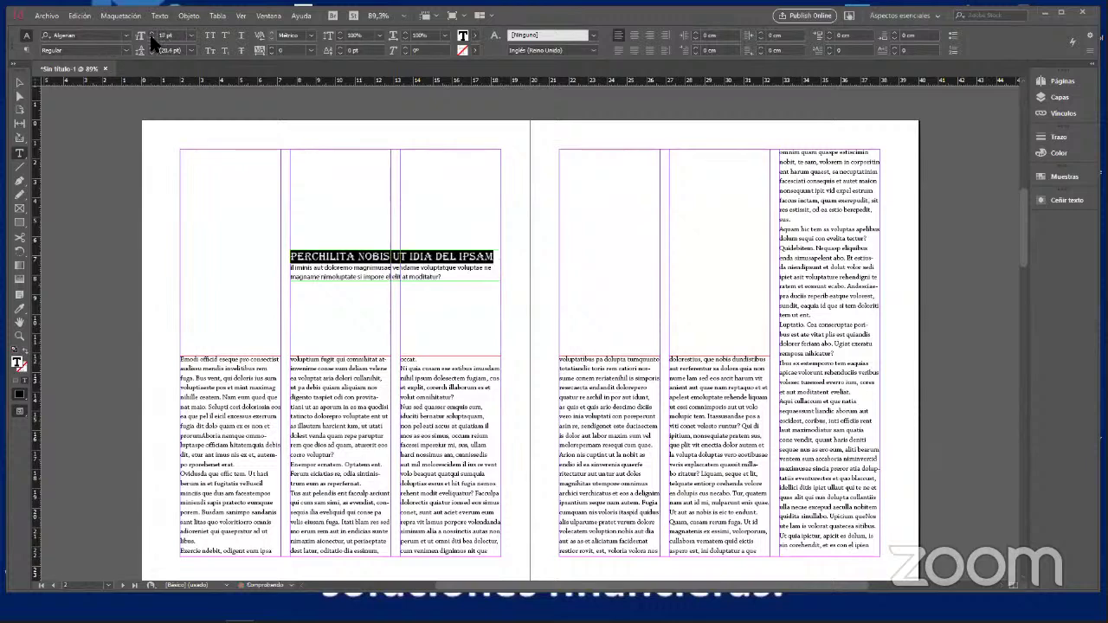
left_click(152, 40)
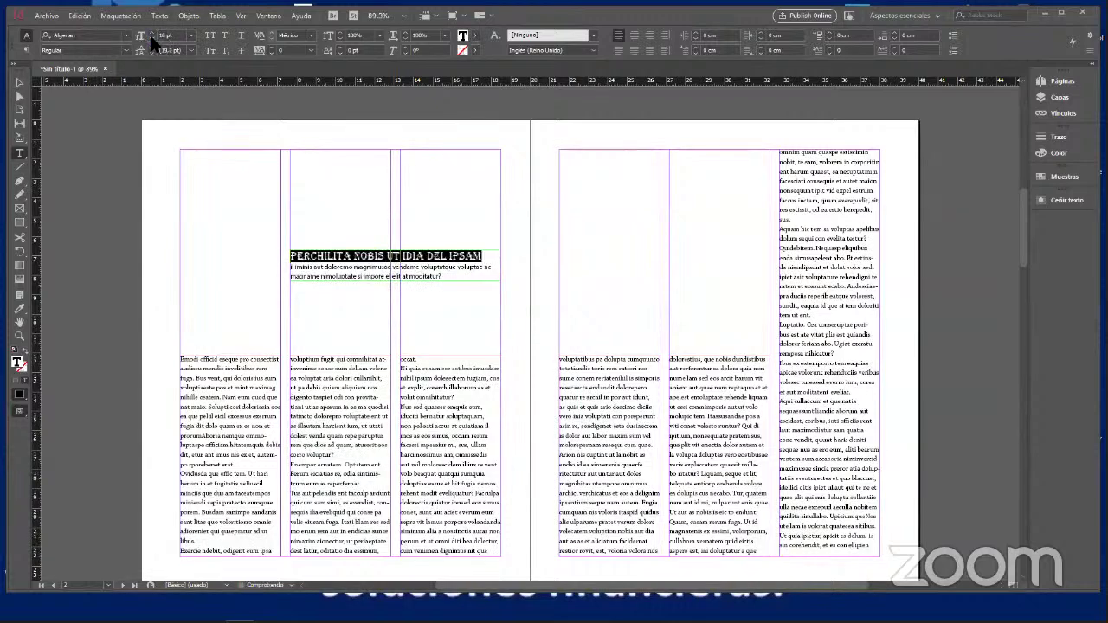
left_click(400, 277)
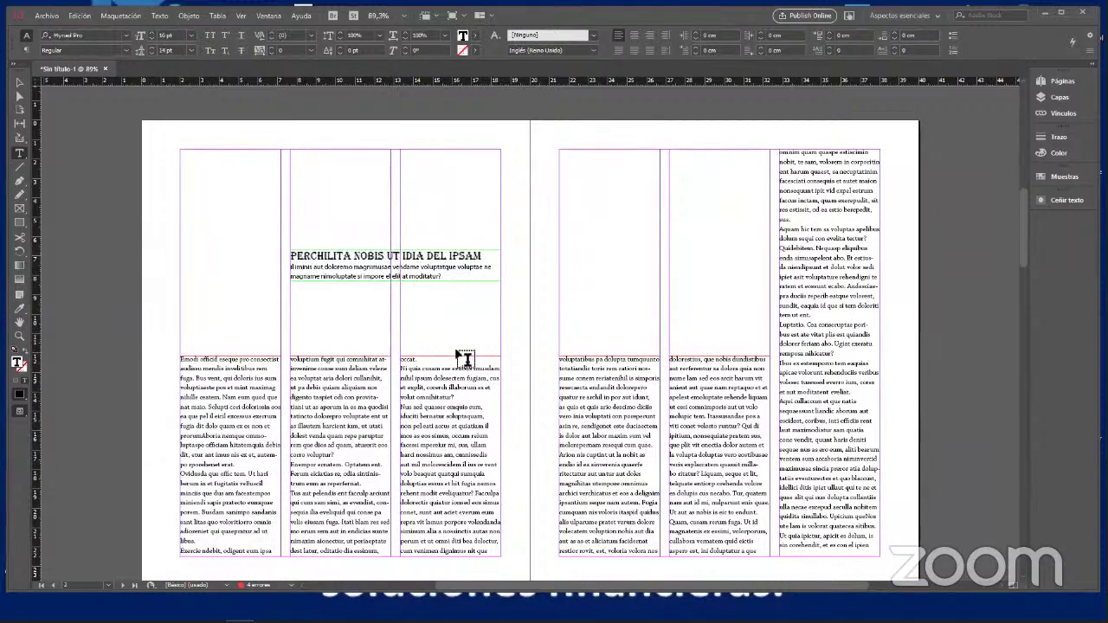
Examine the headings and column layouts on the remaining spreads through the last page of the document
scroll(460, 361, "down", 5)
scroll(465, 361, "down", 10)
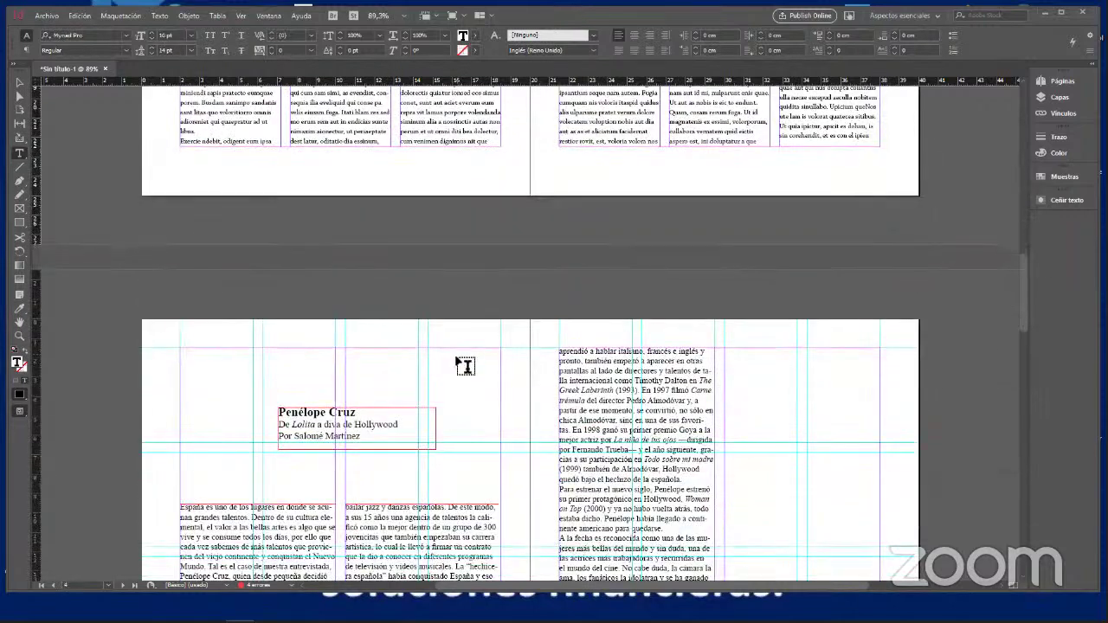
scroll(465, 368, "down", 3)
scroll(463, 366, "up", 4)
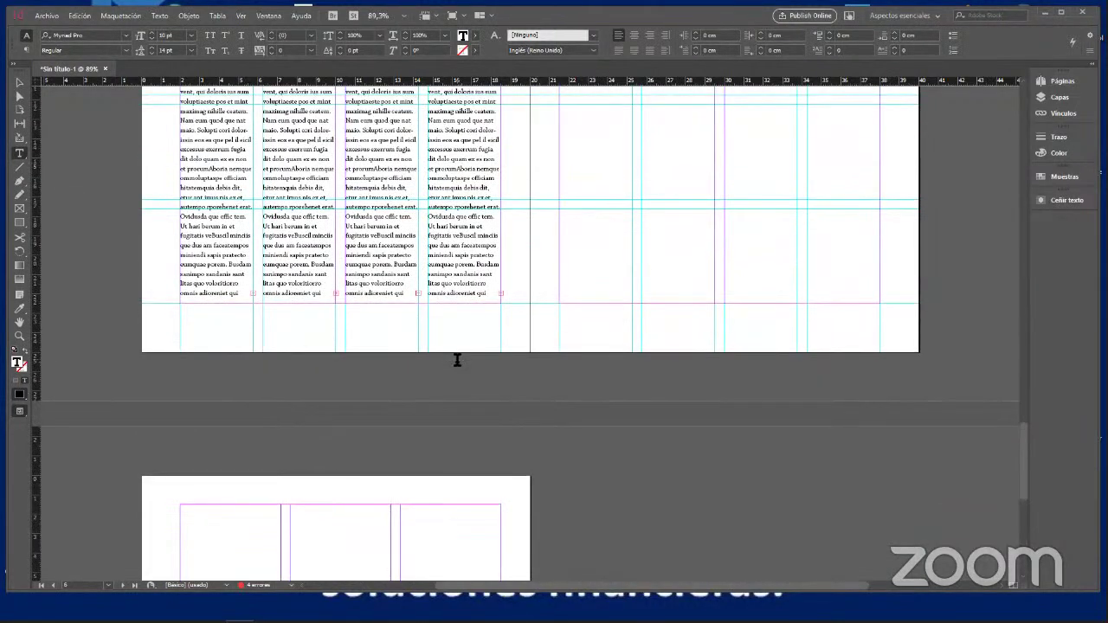
scroll(457, 360, "up", 3)
scroll(457, 360, "down", 3)
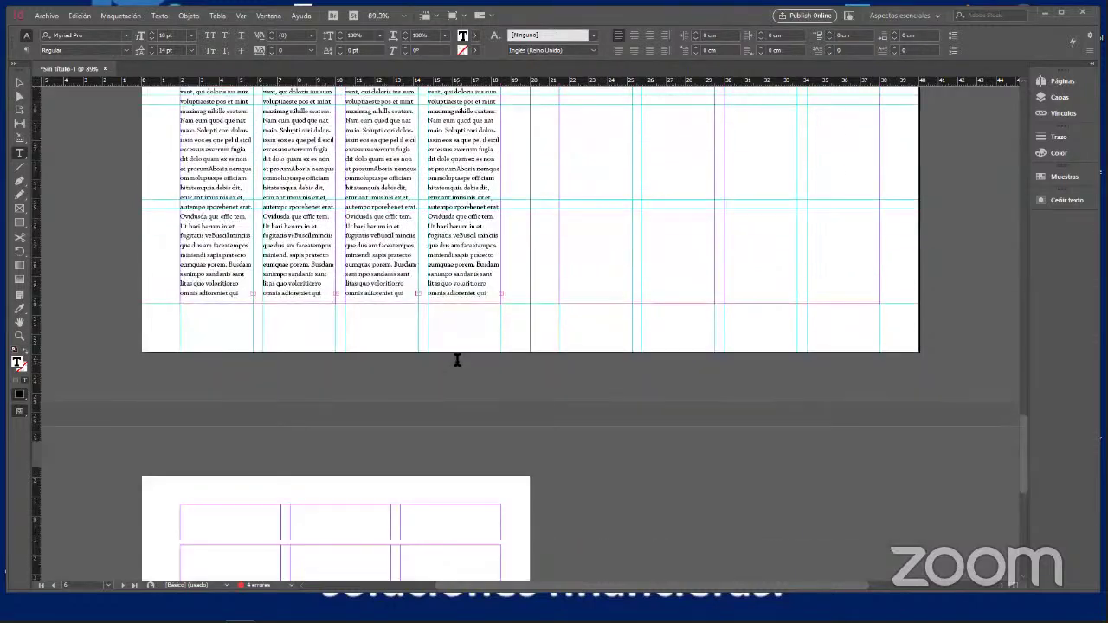
scroll(457, 360, "down", 5)
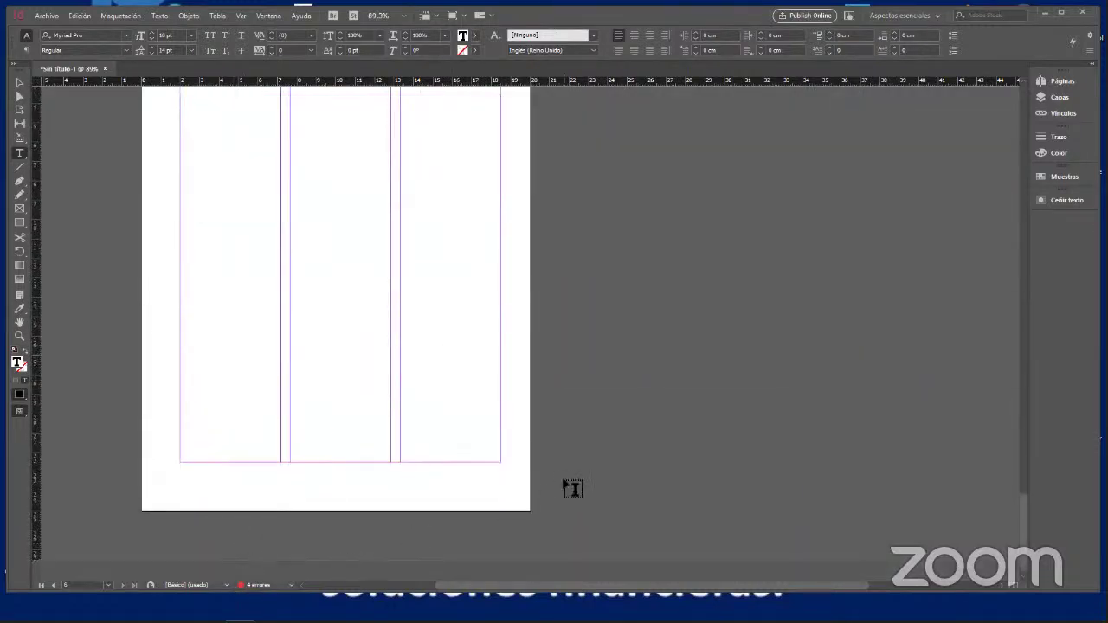
scroll(572, 489, "up", 5)
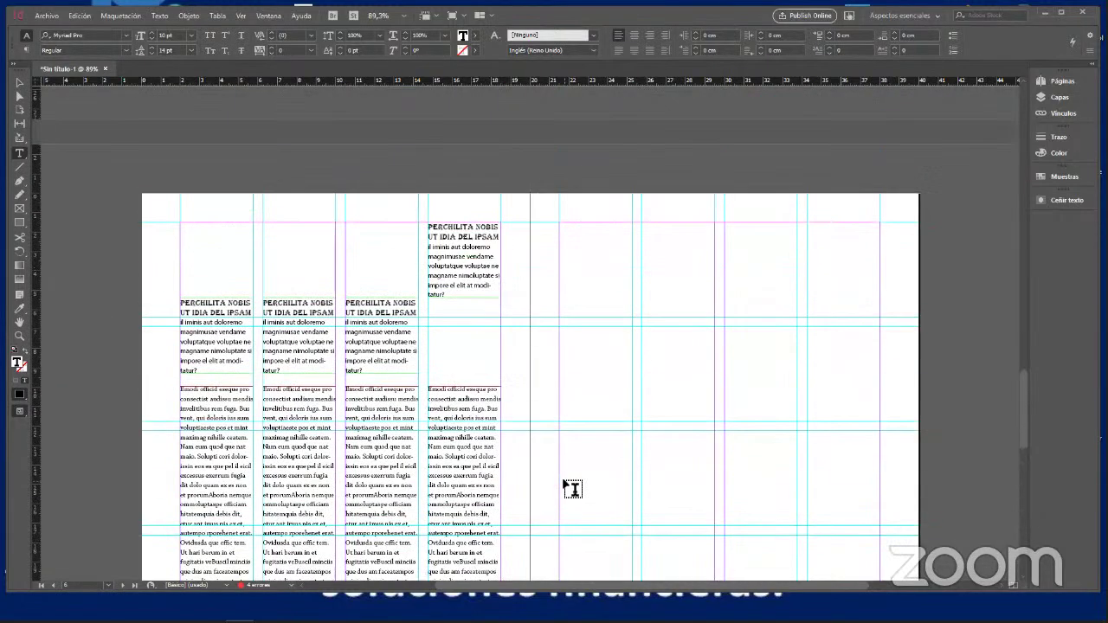
scroll(572, 489, "down", 5)
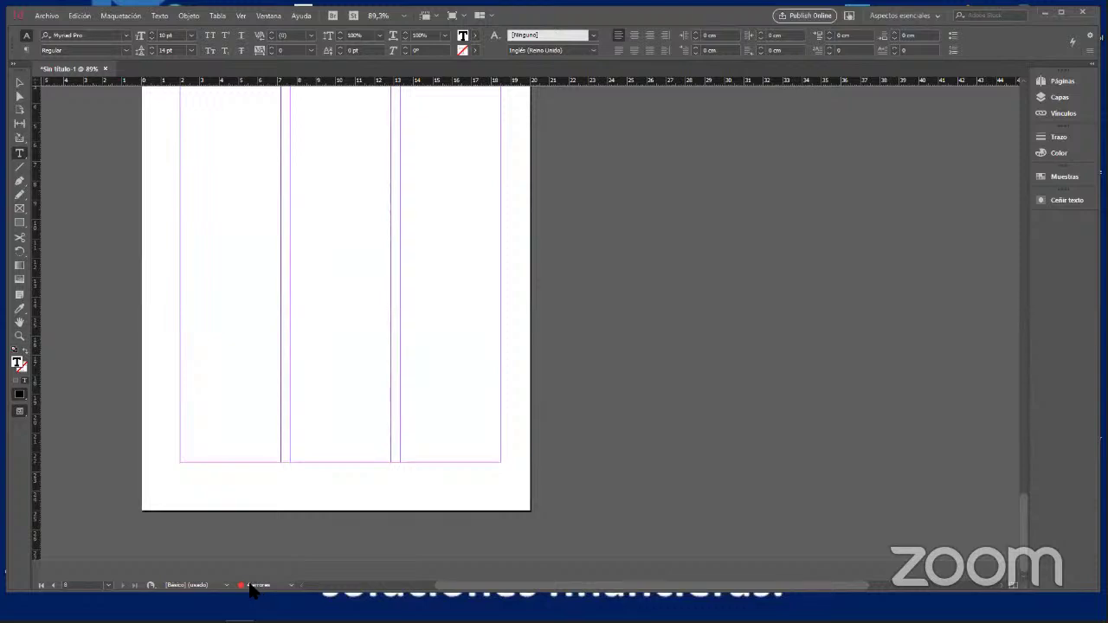
Deselect the text, switch to the Selection tool, and open the document's preflight report
left_click(291, 586)
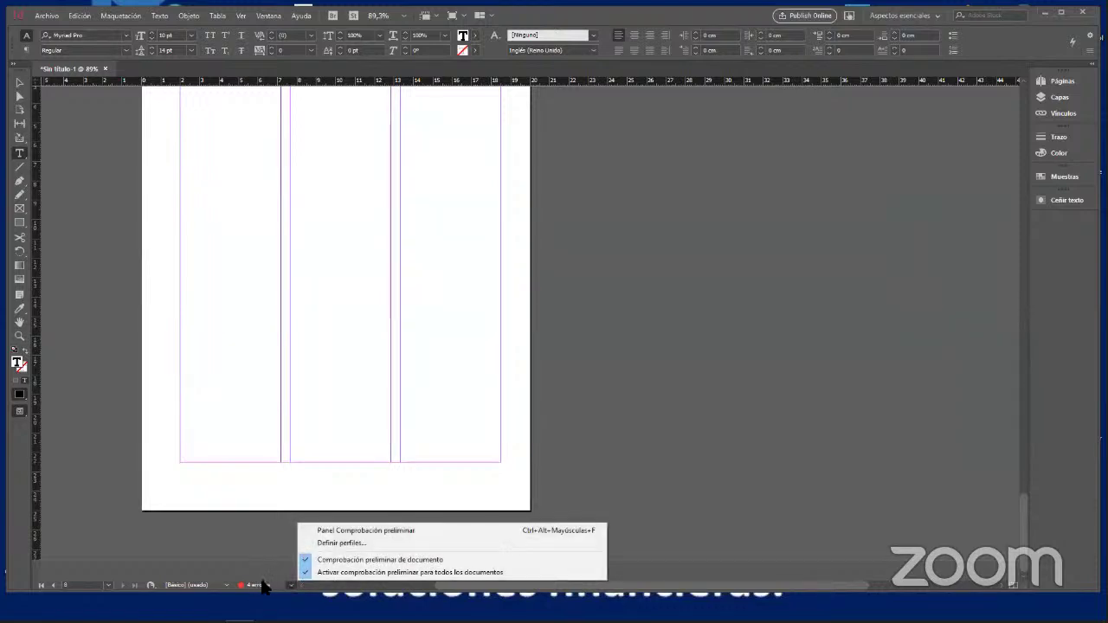
left_click(264, 587)
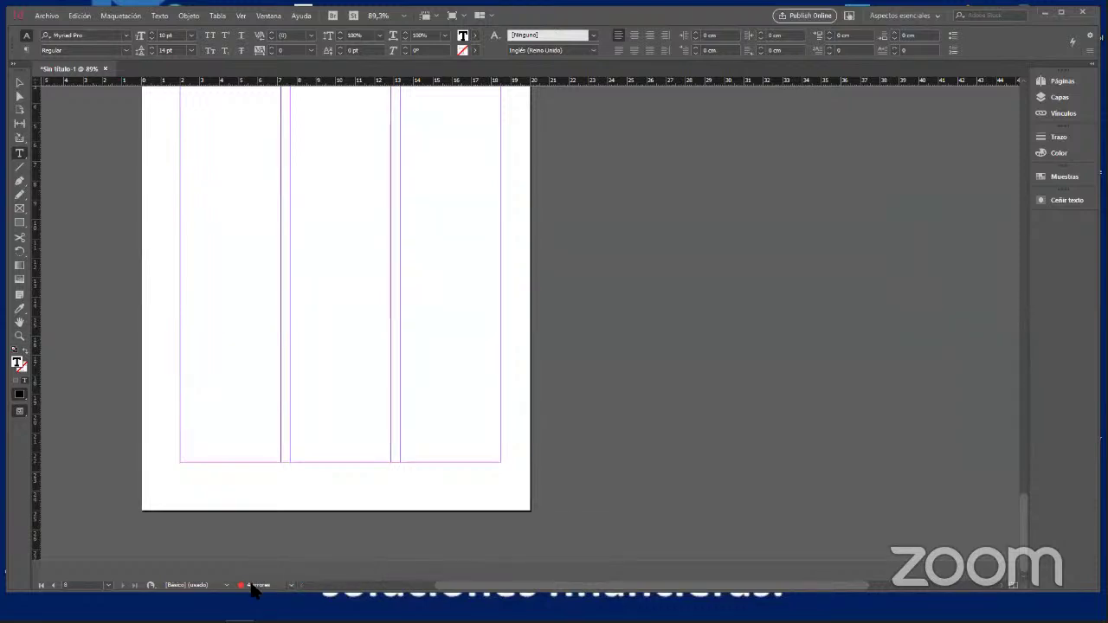
left_click(539, 482)
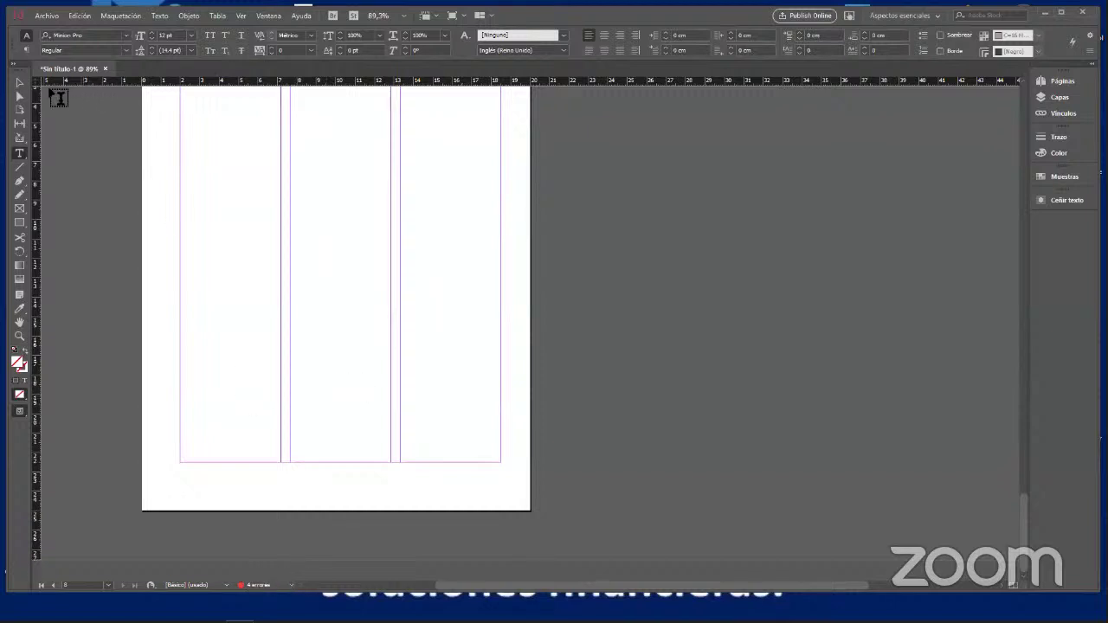
left_click(18, 84)
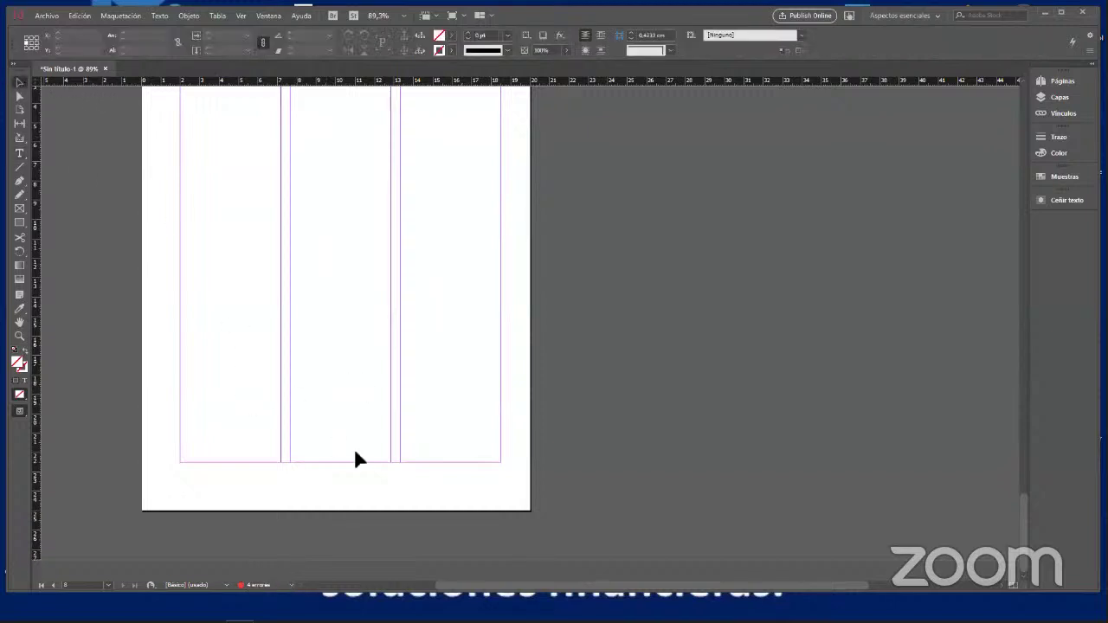
double_click(254, 586)
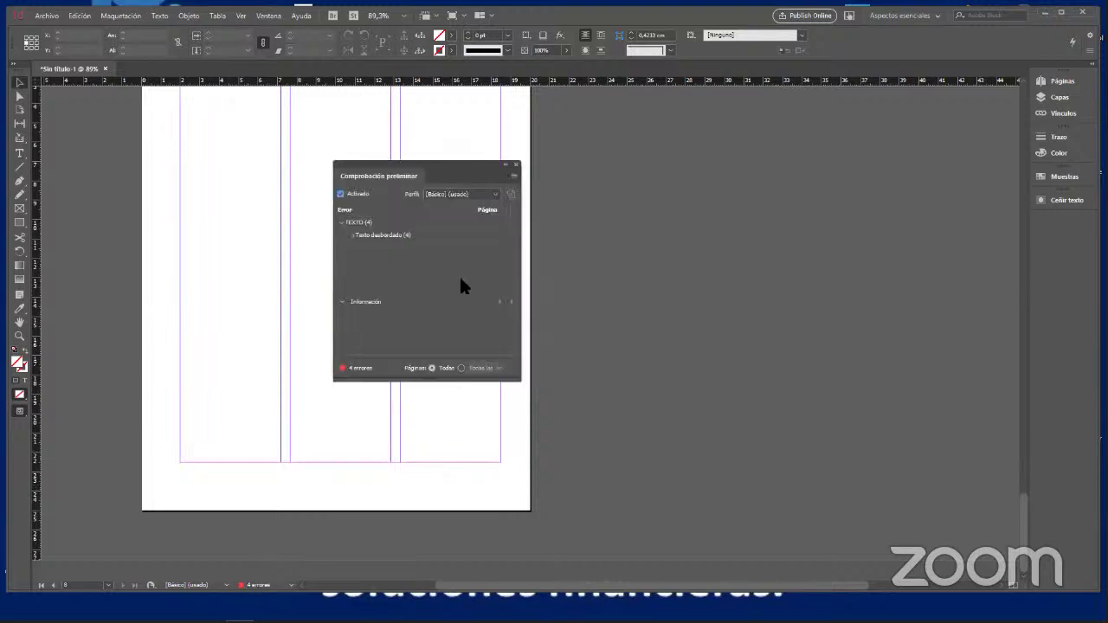
Expand the overset text errors, go to the first flagged text frame, and move the preflight report clear of the columns
left_click(372, 236)
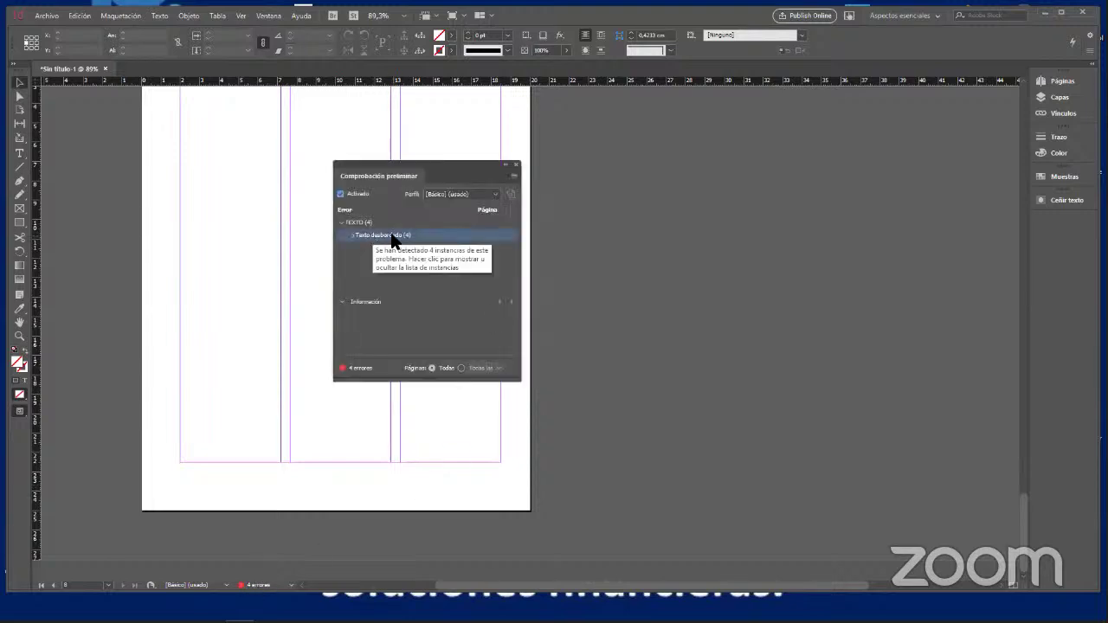
left_click(349, 235)
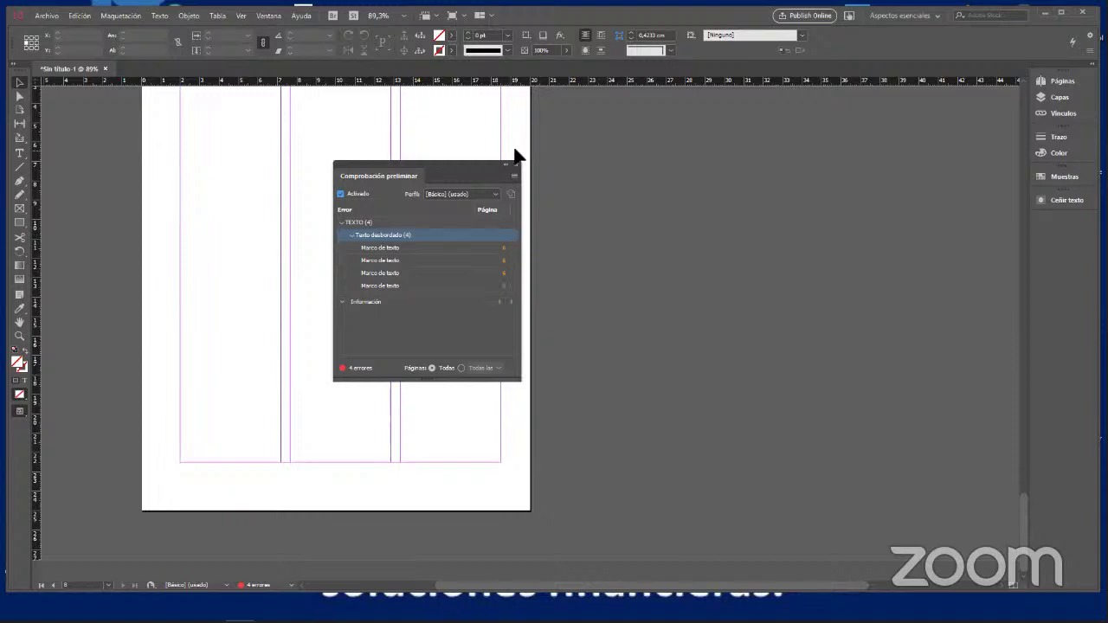
left_click(505, 255)
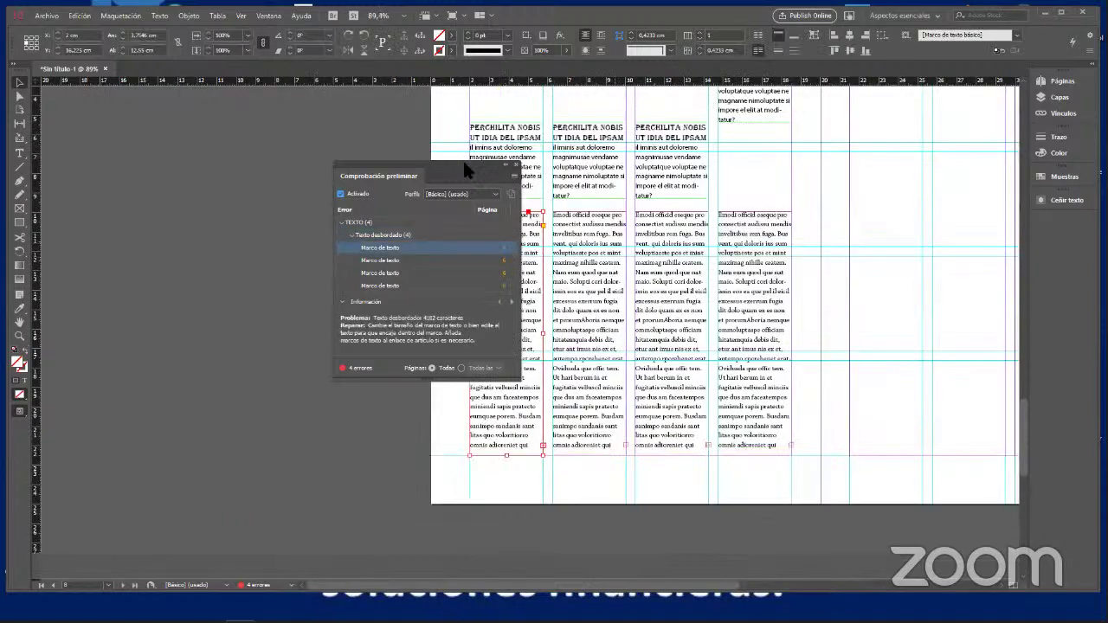
left_click_drag(454, 168, 273, 138)
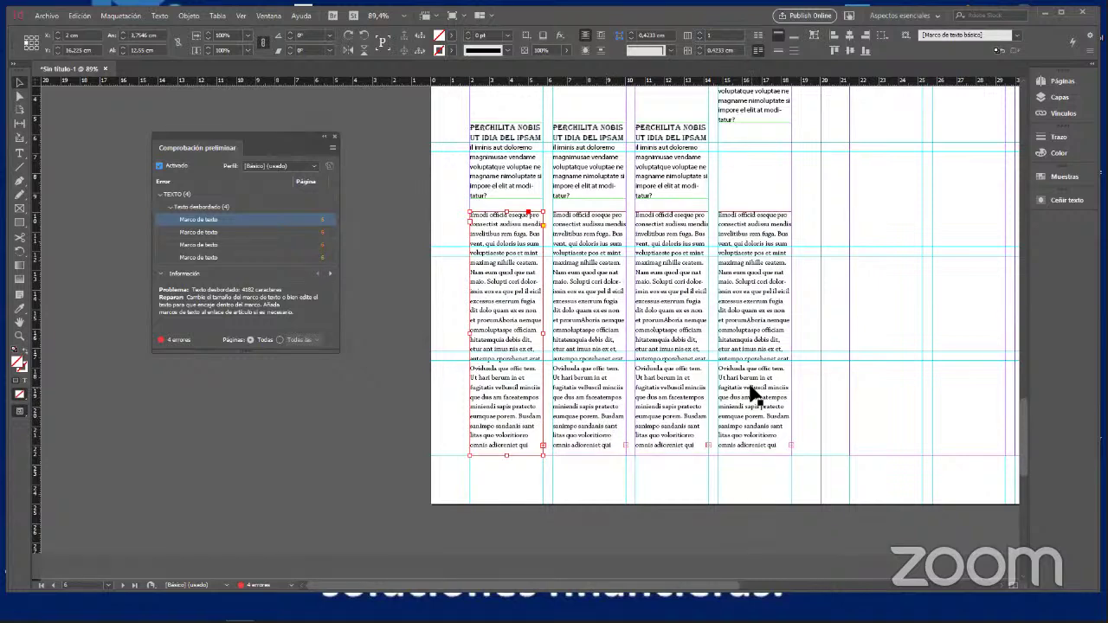
Flow the overset text of the fourth column on page 6 into the facing page's columns, starting at the upper margin corner
scroll(520, 409, "up", 2)
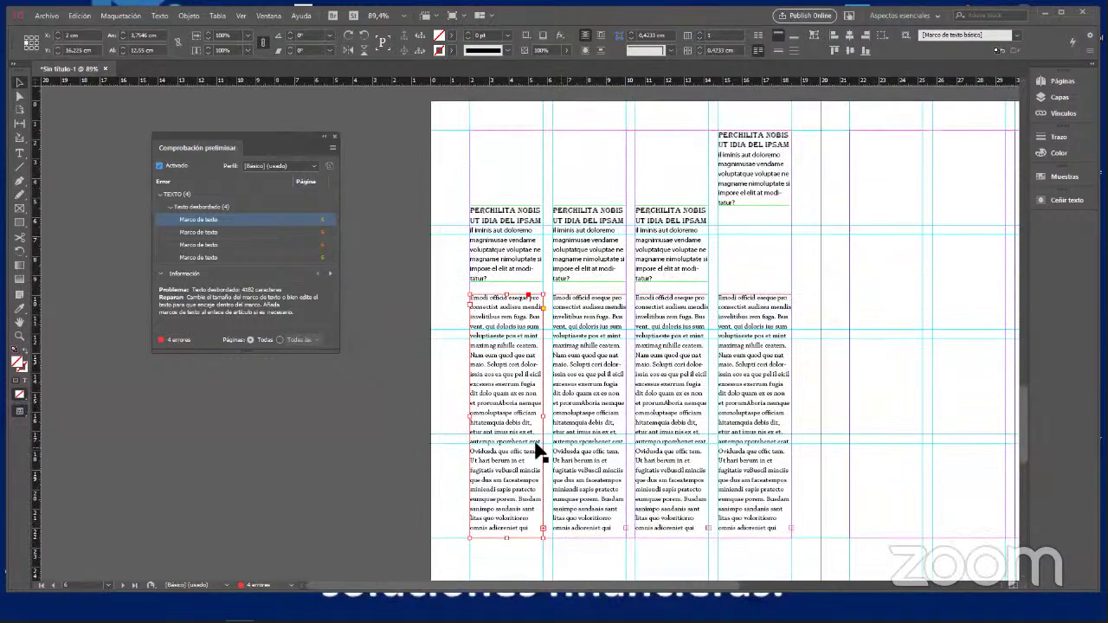
scroll(773, 463, "down", 1)
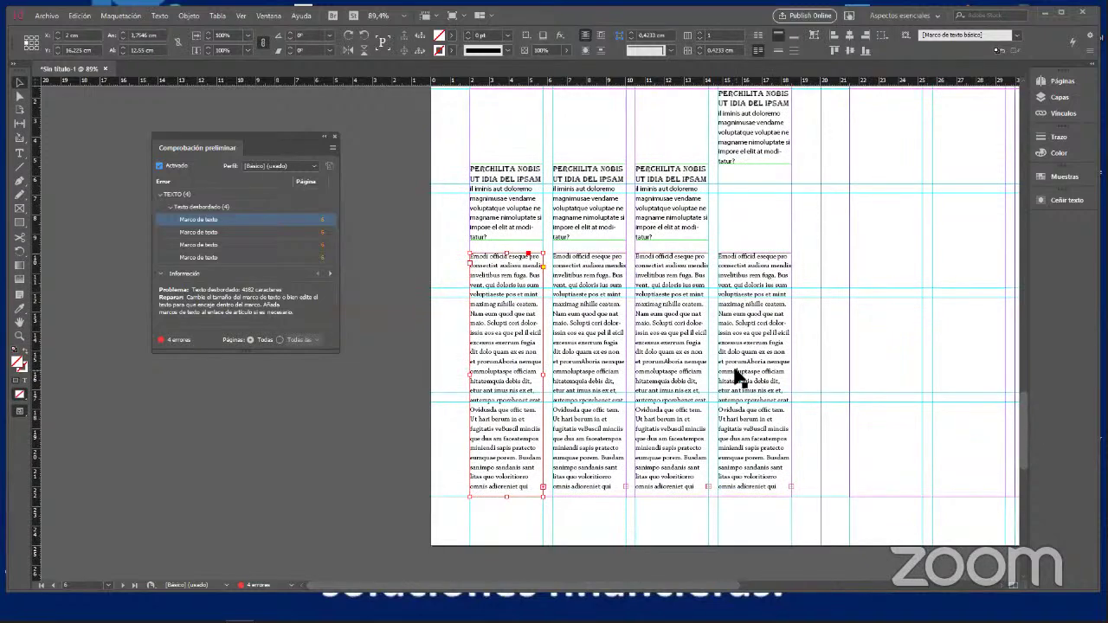
left_click(786, 490)
left_click(789, 487)
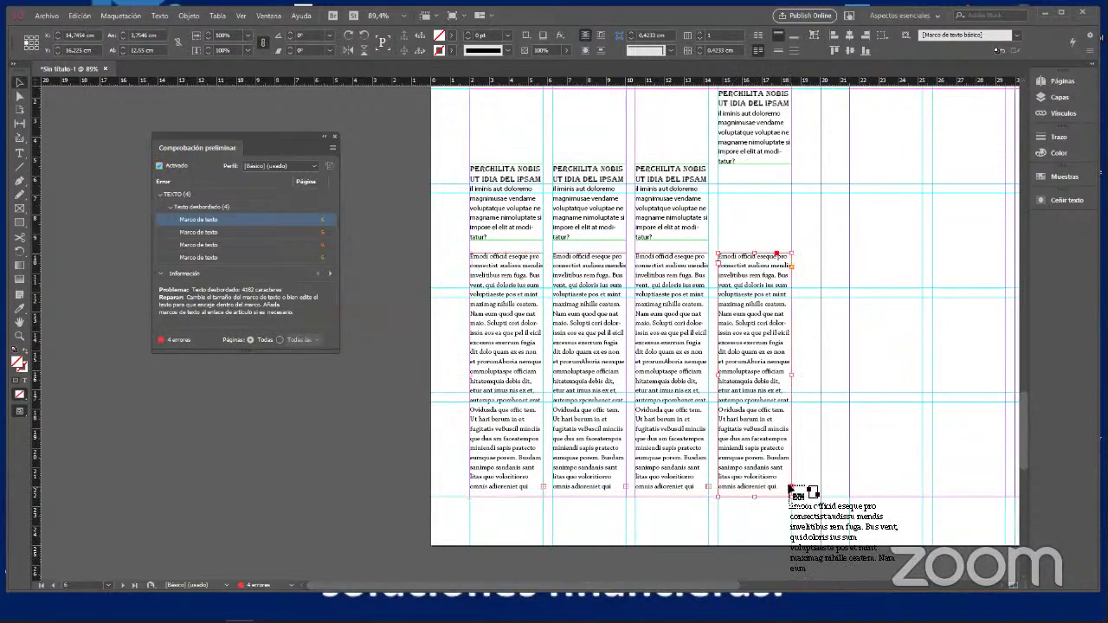
scroll(885, 299, "up", 3)
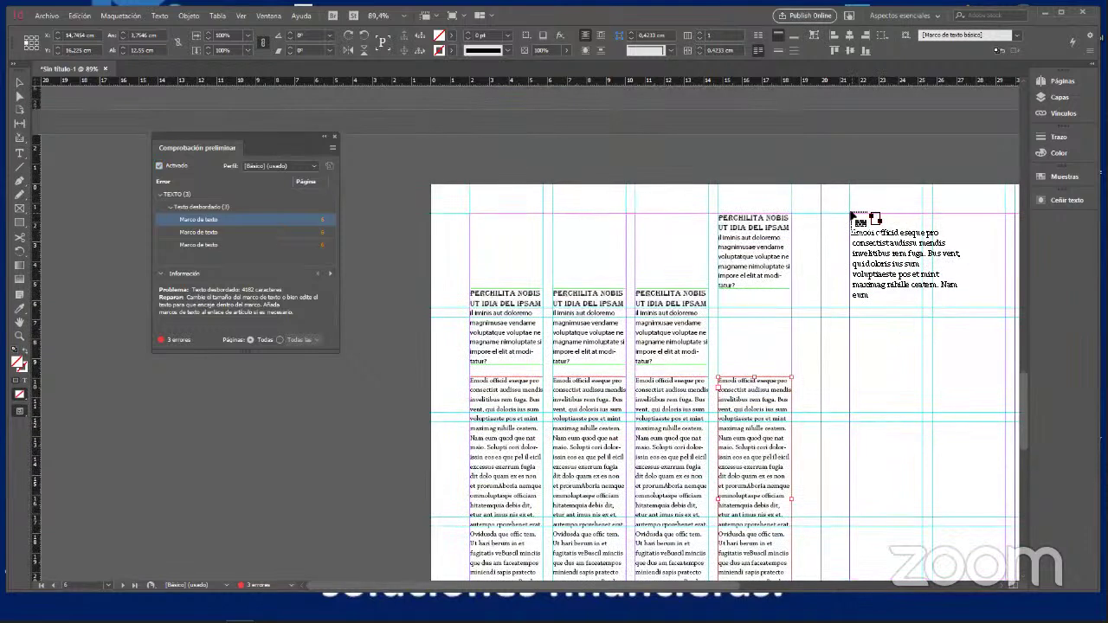
left_click(853, 216)
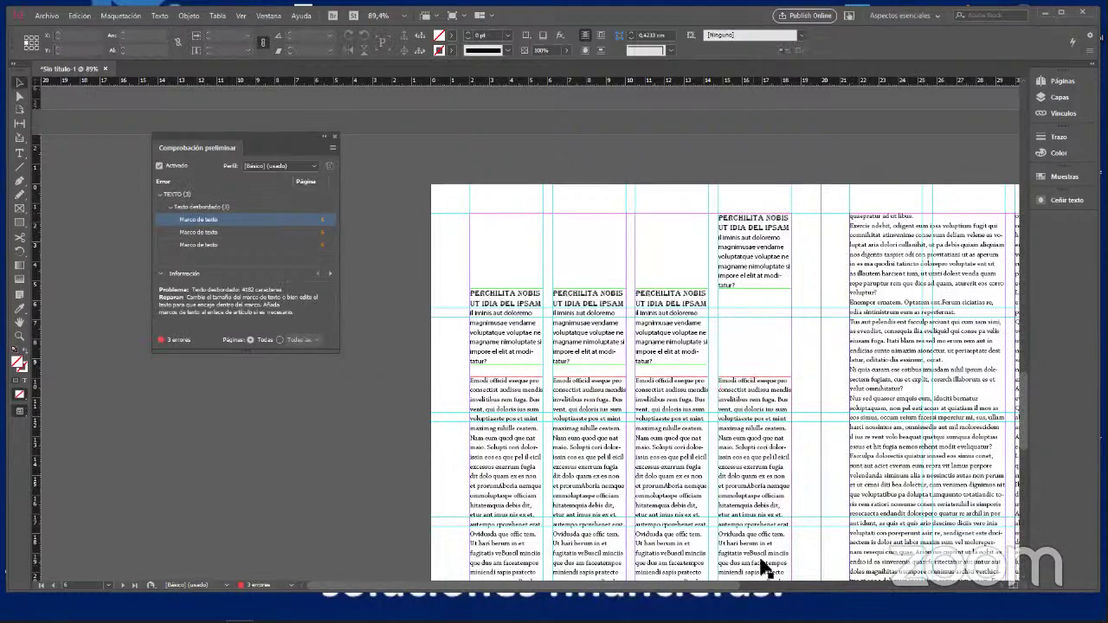
Examine the text columns across the spread, then close and reopen the preflight report
left_click_drag(771, 585, 810, 587)
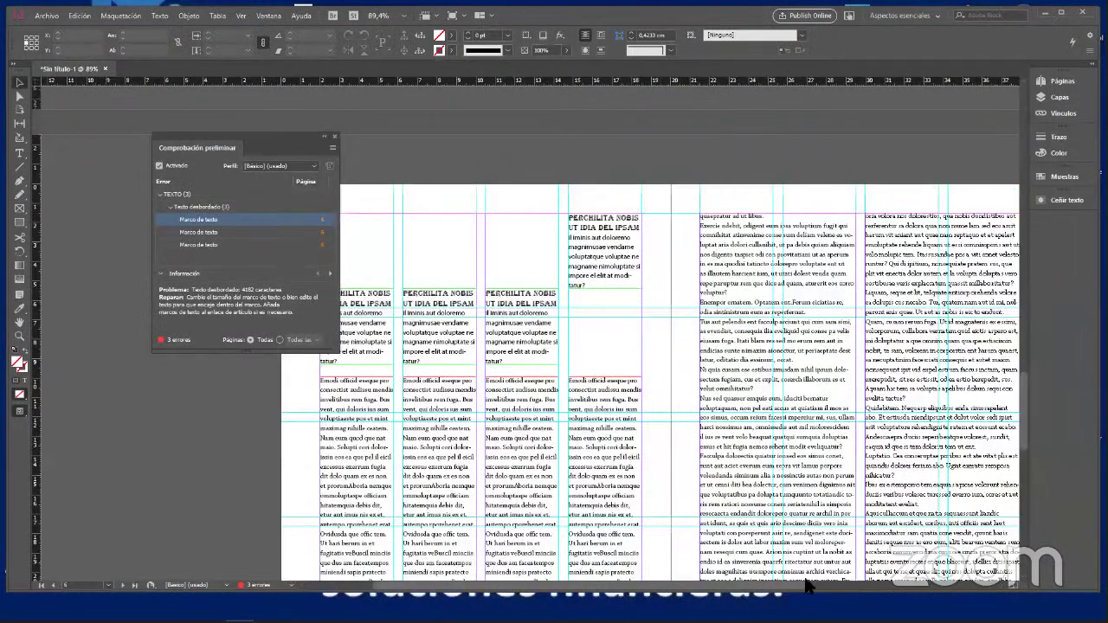
scroll(700, 502, "left", 5)
scroll(699, 488, "right", 4)
scroll(705, 490, "down", 2)
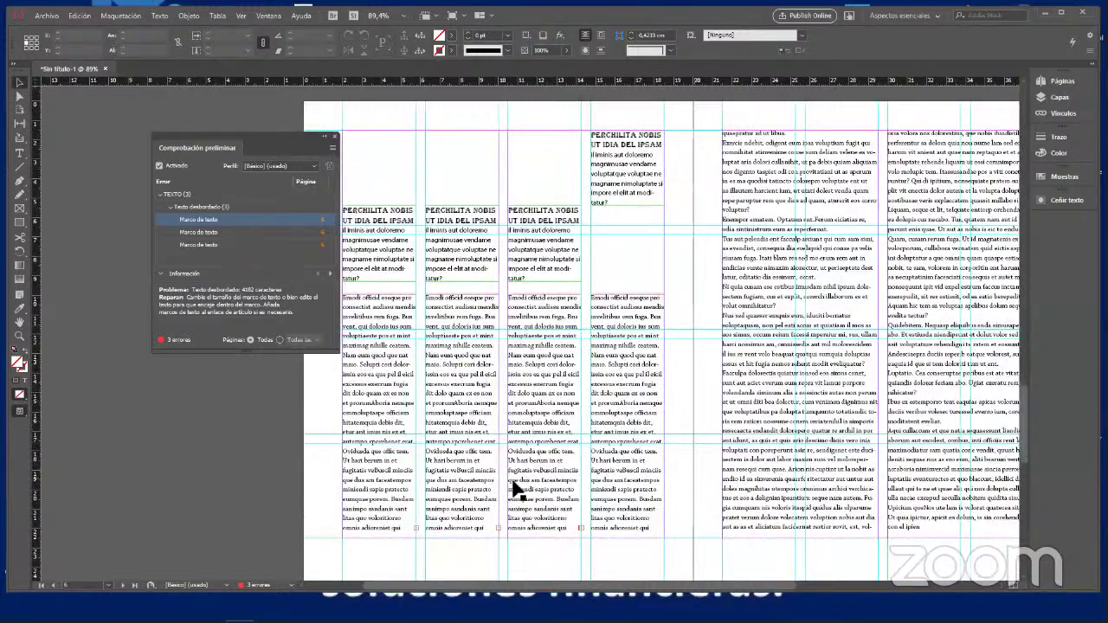
scroll(519, 490, "down", 1)
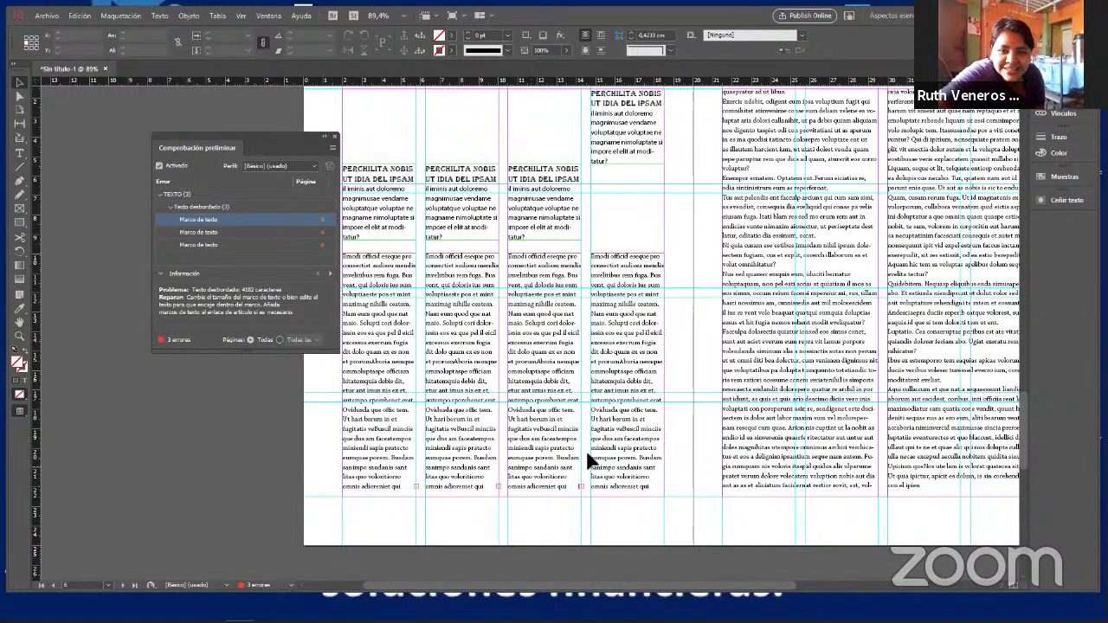
left_click(334, 136)
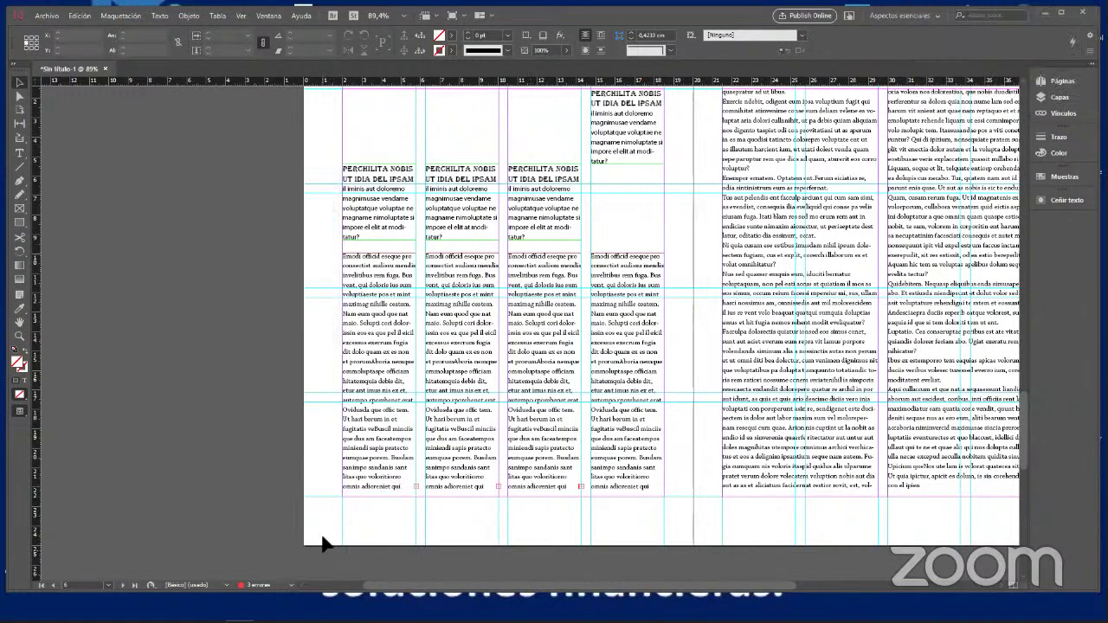
double_click(256, 586)
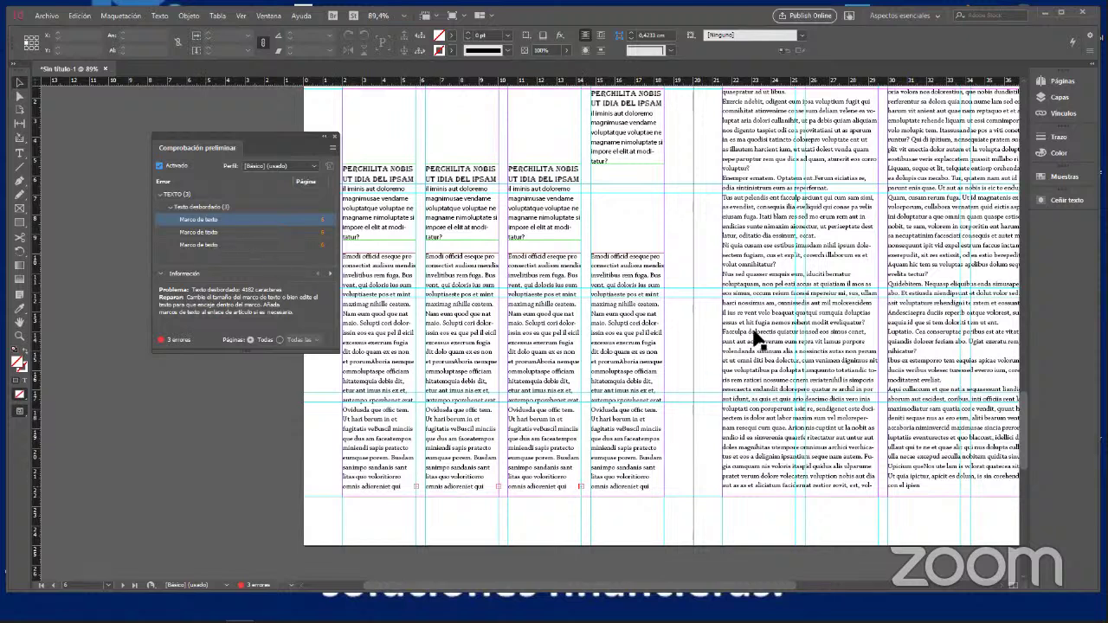
Autoflow the overset text of the third column on page 6 into page 8, starting at the first column's upper margin
left_click(576, 478)
scroll(563, 483, "down", 3)
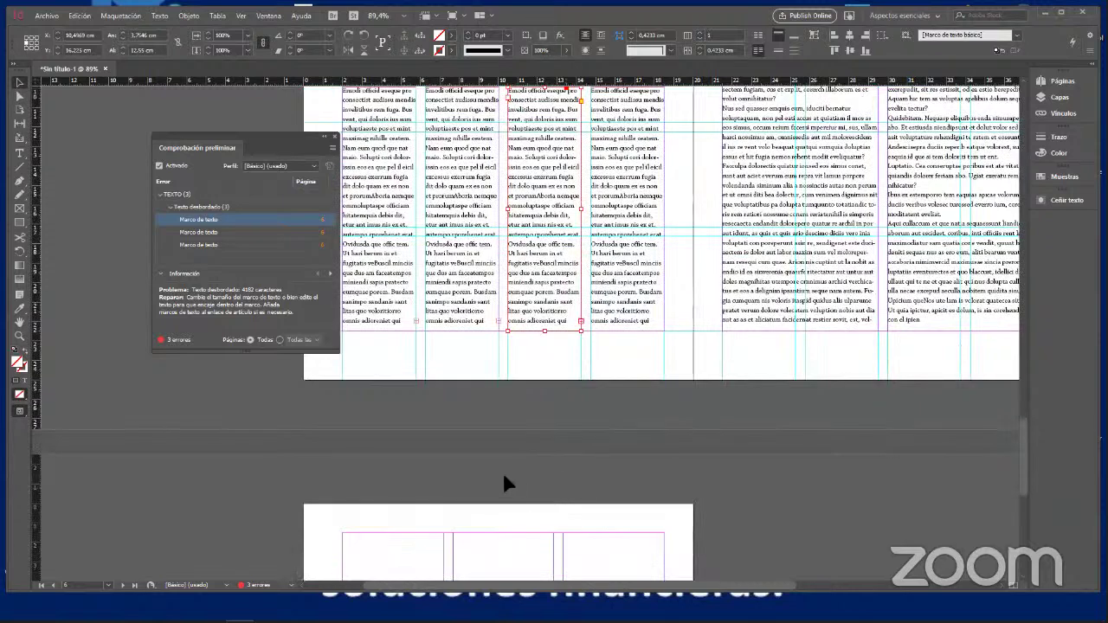
scroll(503, 475, "down", 3)
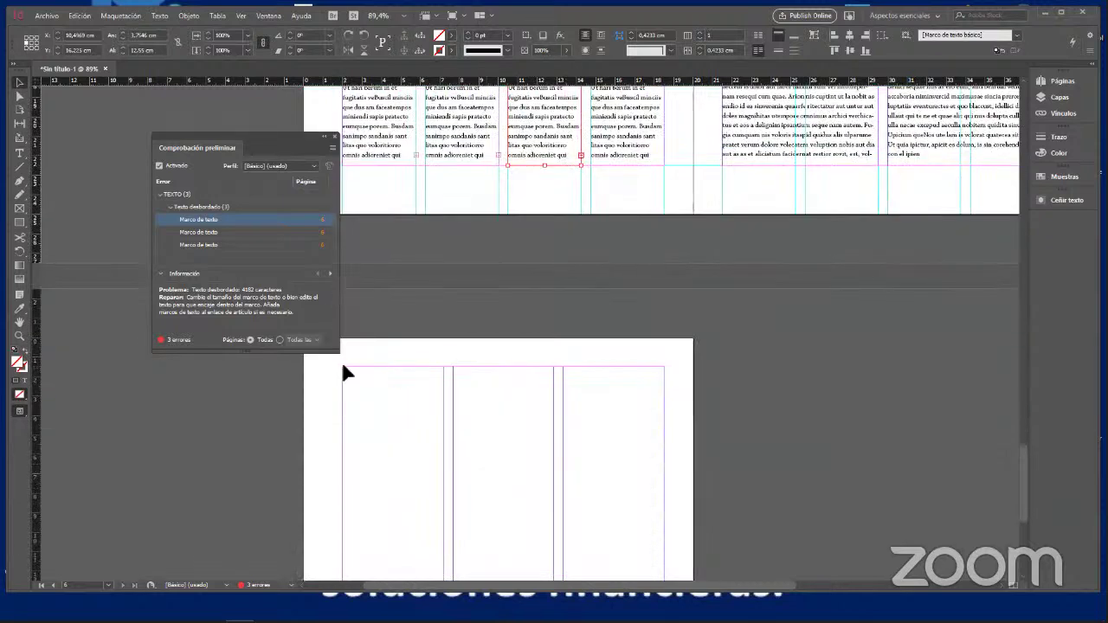
left_click(344, 372)
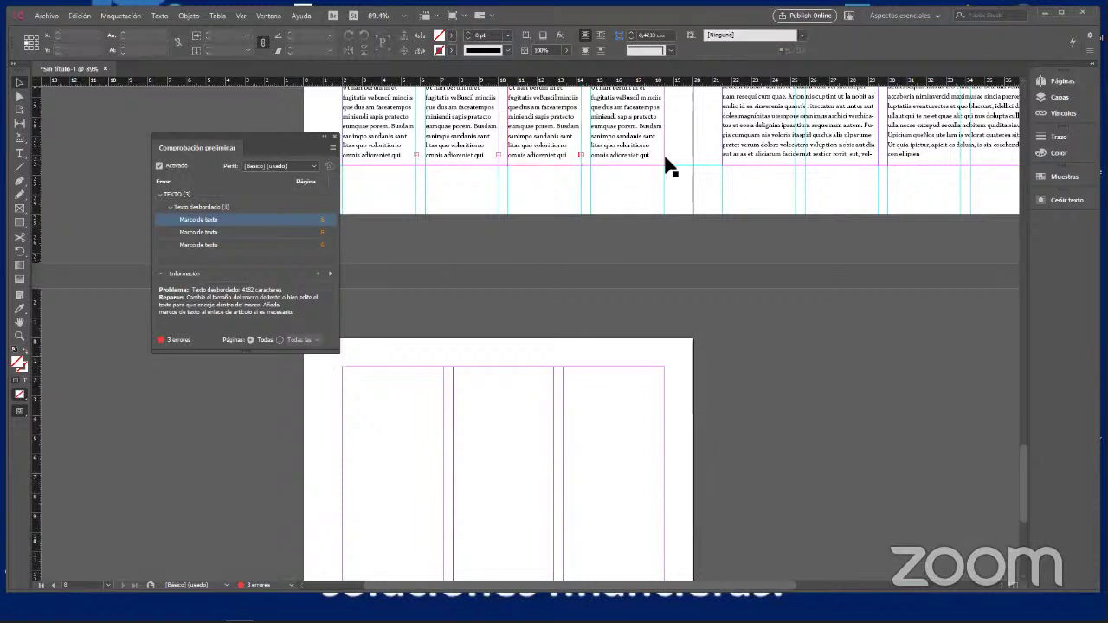
left_click(580, 155)
left_click(394, 385)
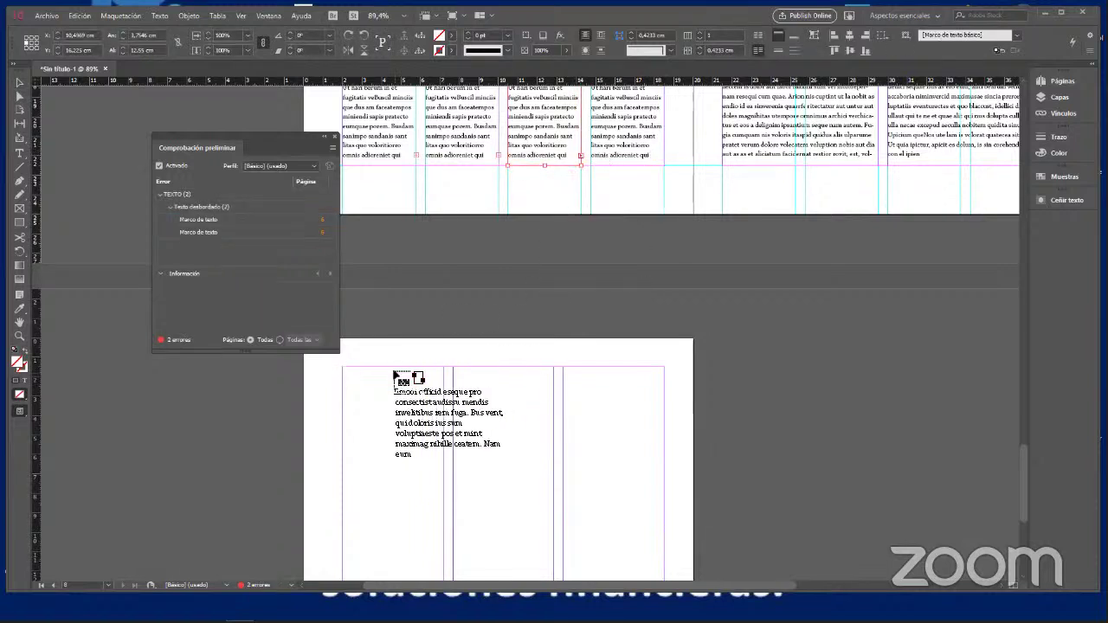
left_click(345, 370, "shift")
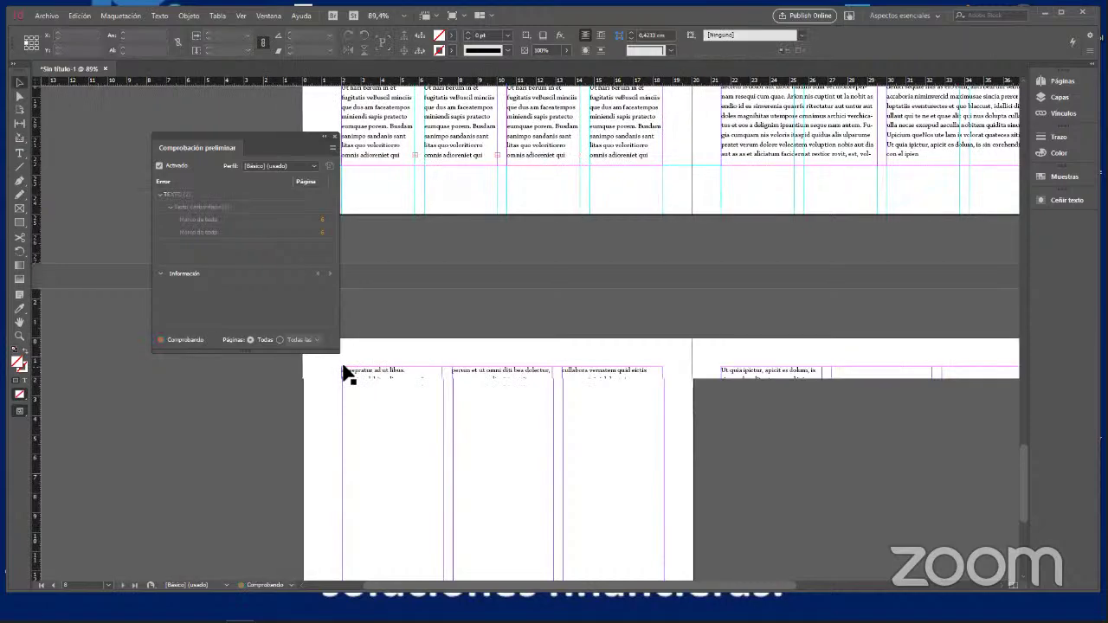
scroll(701, 437, "down", 5)
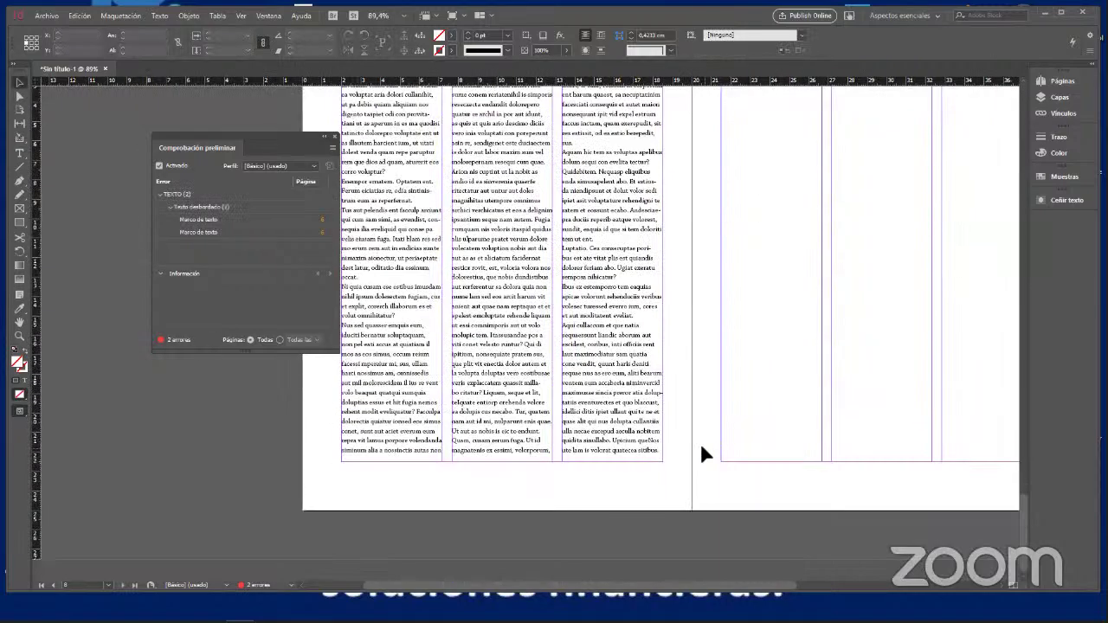
Try to continue the second column's overset text from page 6 in the first column of the page facing page 8
scroll(702, 448, "up", 5)
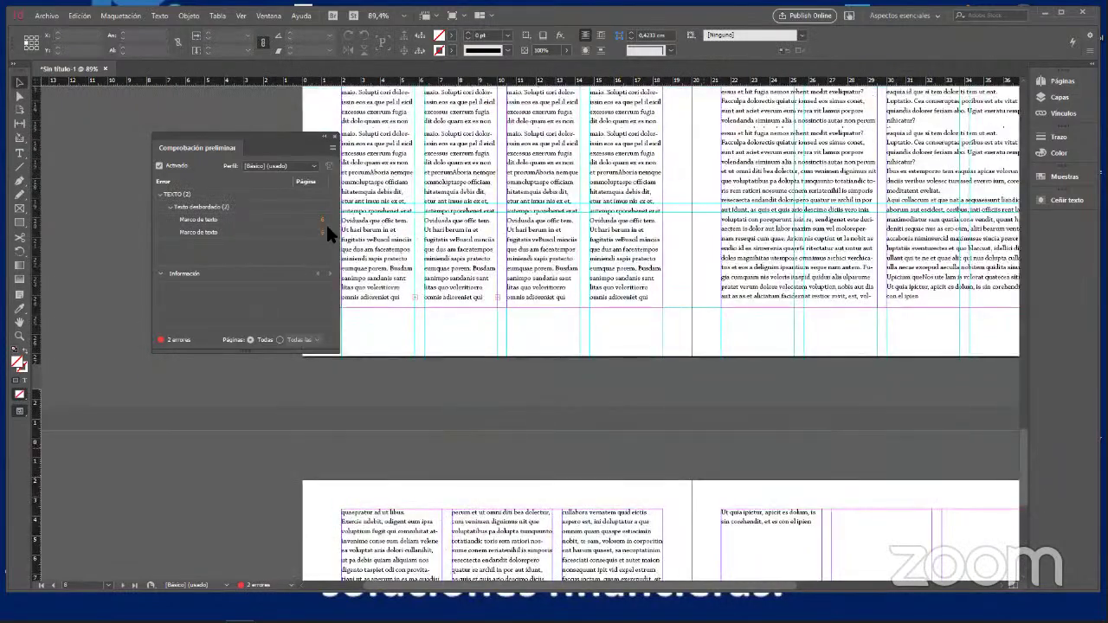
left_click(496, 297)
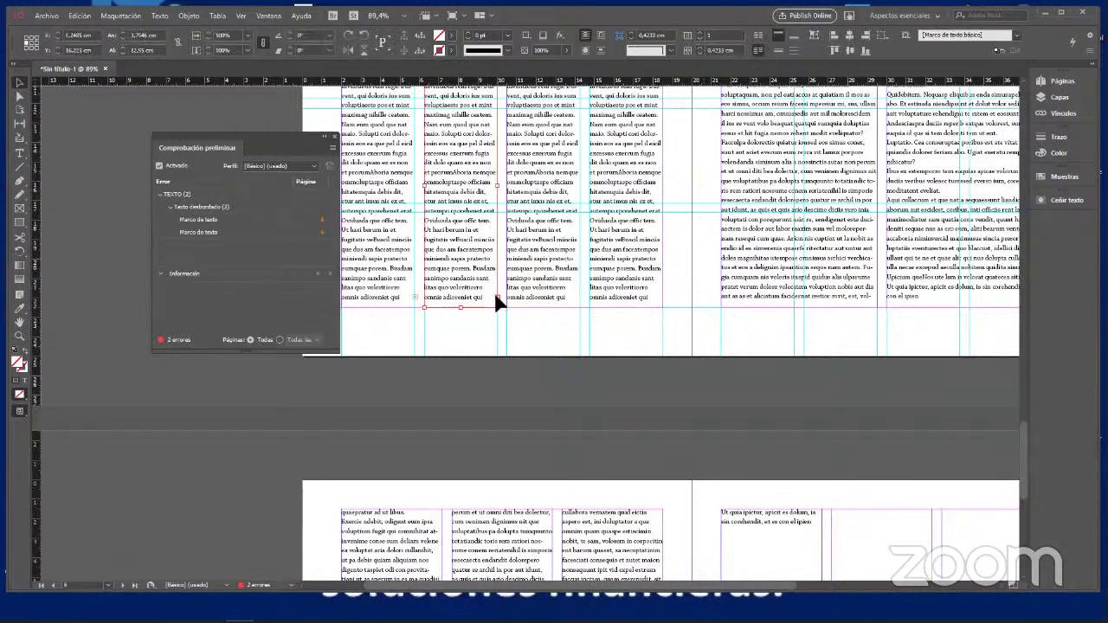
scroll(725, 444, "down", 3)
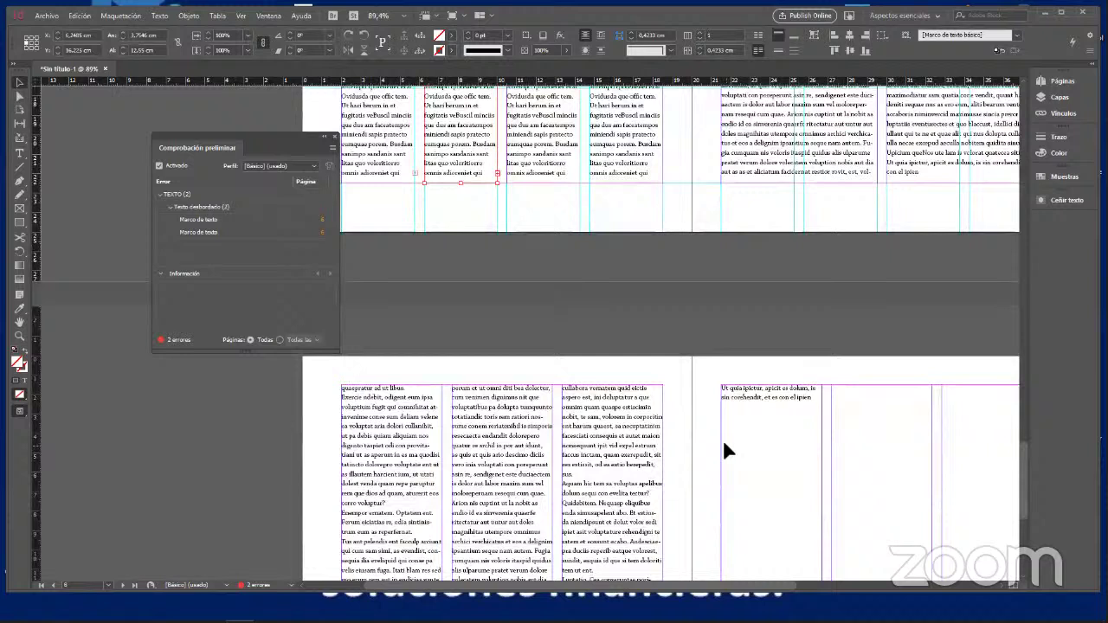
left_click(724, 394)
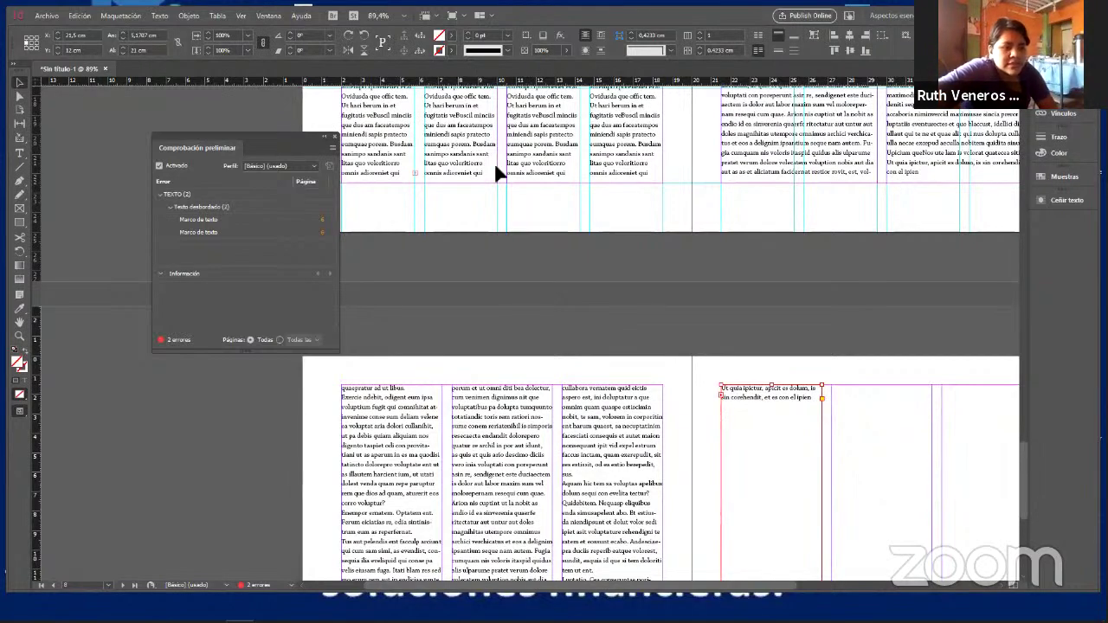
Move the preflight report farther from the page and review the columns that still have overset text on page 6
scroll(493, 161, "up", 10)
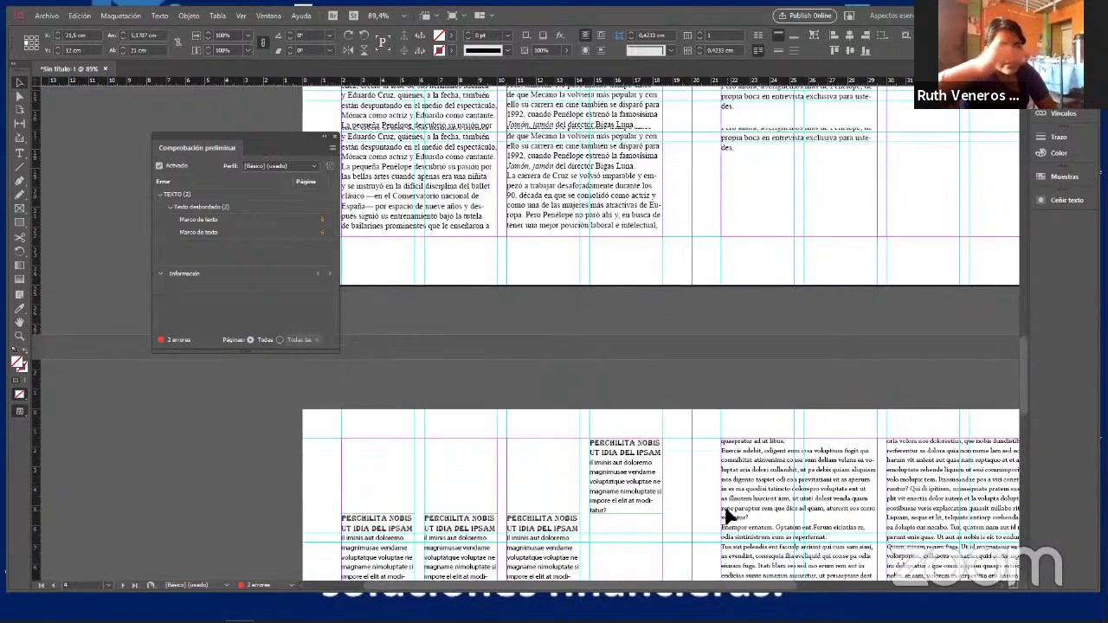
scroll(727, 517, "down", 2)
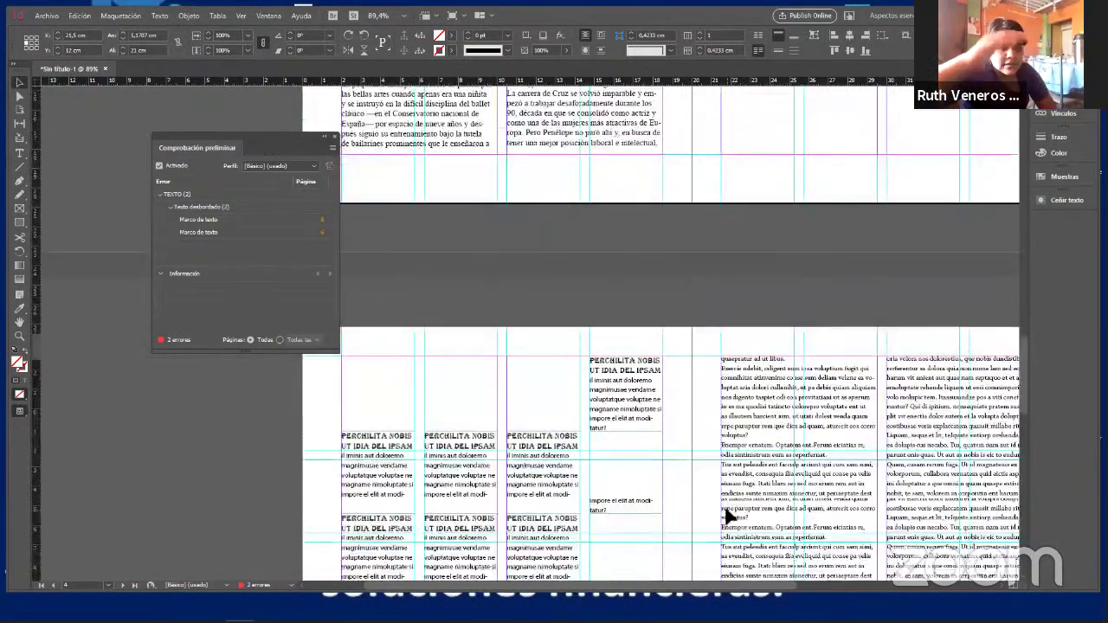
scroll(727, 516, "down", 5)
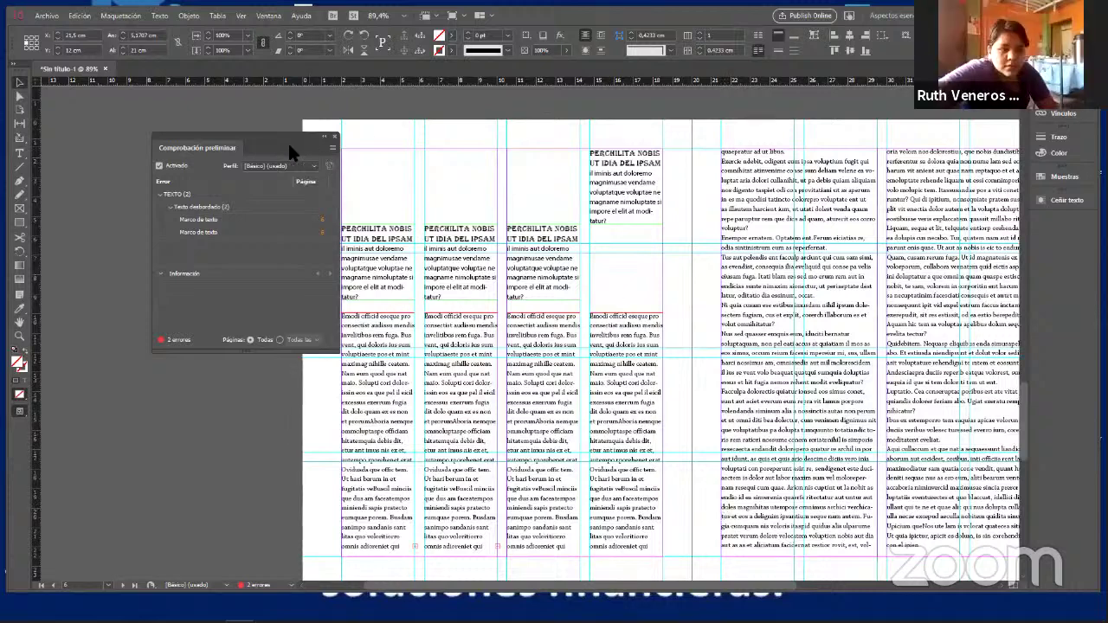
left_click_drag(256, 135, 154, 103)
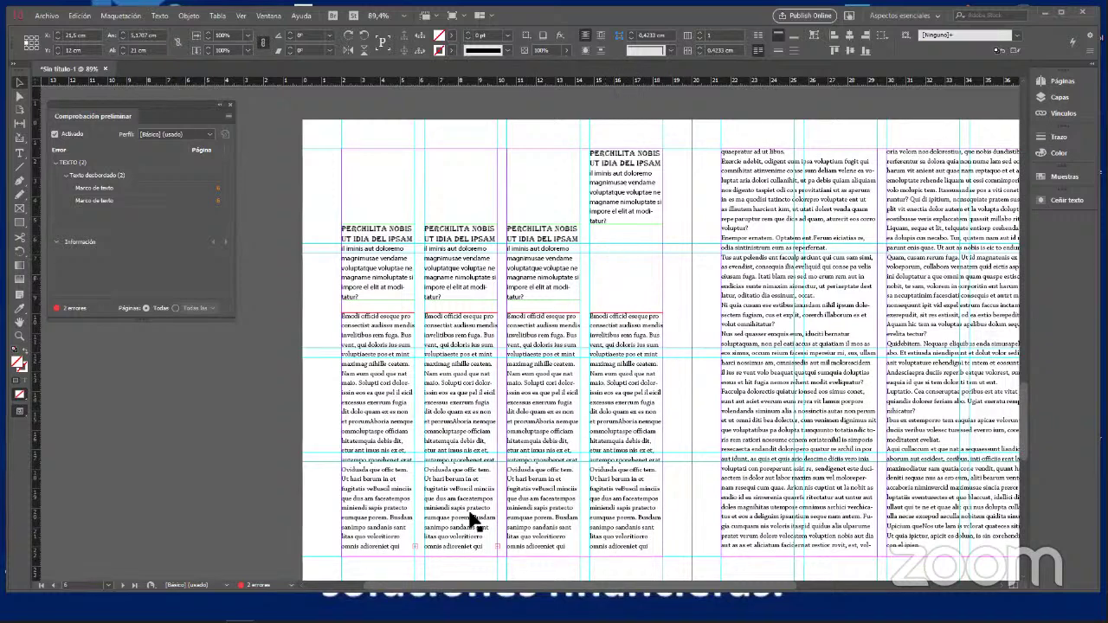
scroll(433, 528, "down", 1)
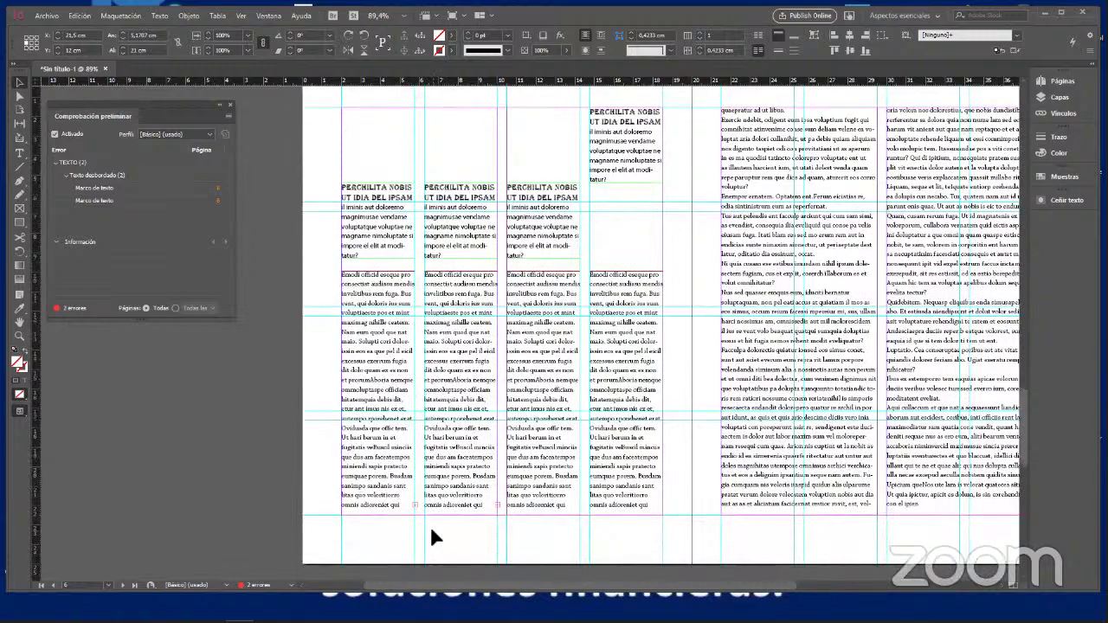
scroll(430, 528, "down", 4)
scroll(429, 525, "down", 7)
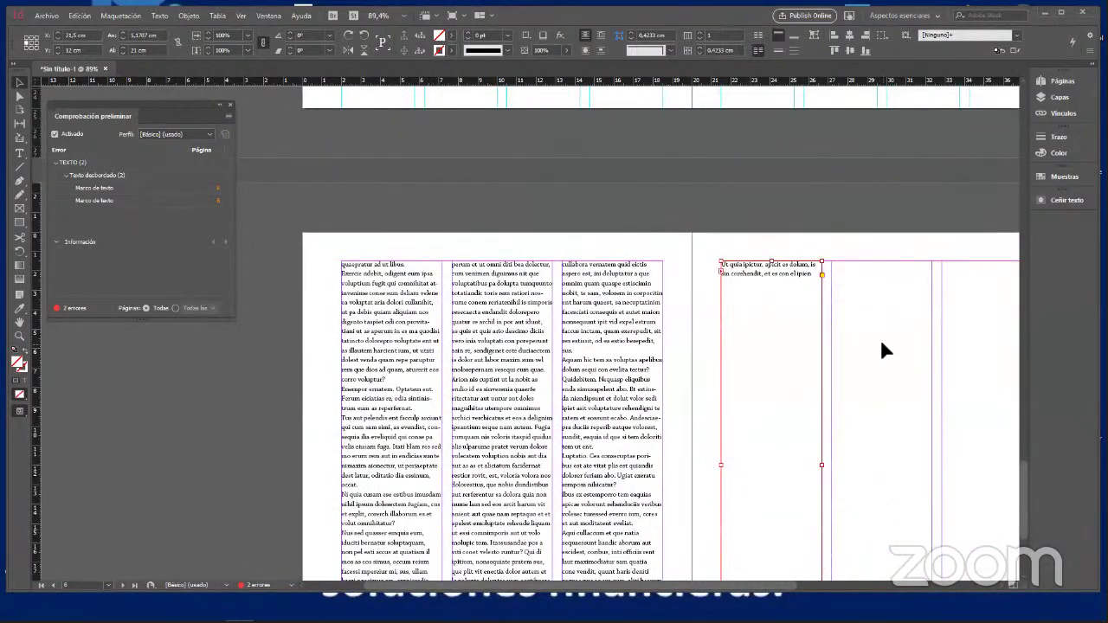
Place the overset text of page 6's second column in the first column facing page 8, below the two existing lines
left_click(881, 351)
scroll(476, 217, "up", 3)
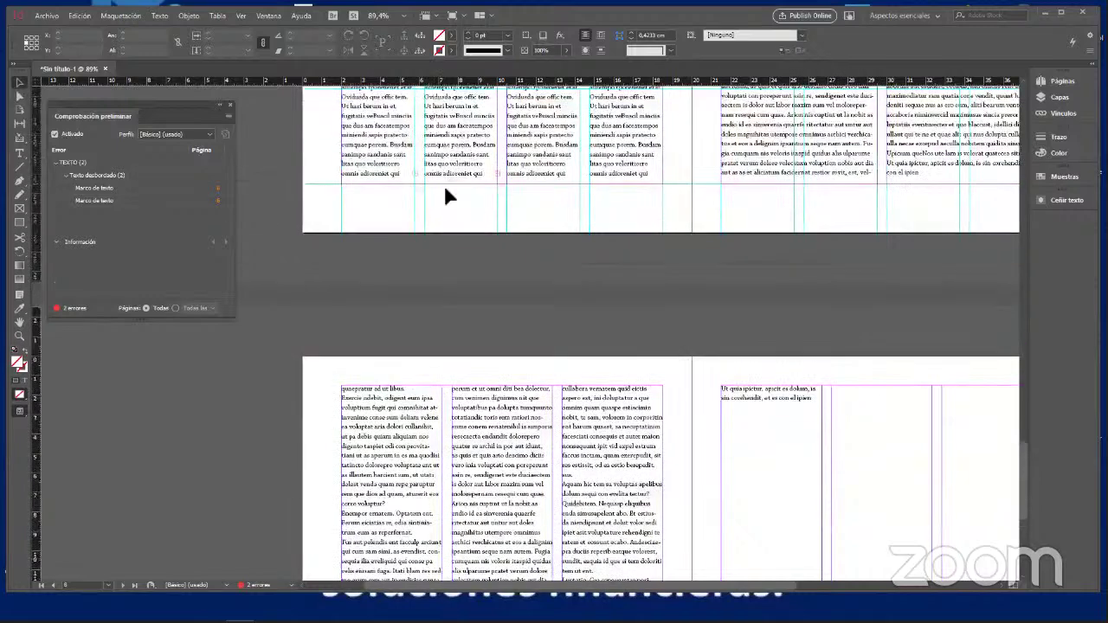
left_click(497, 173)
left_click(674, 419)
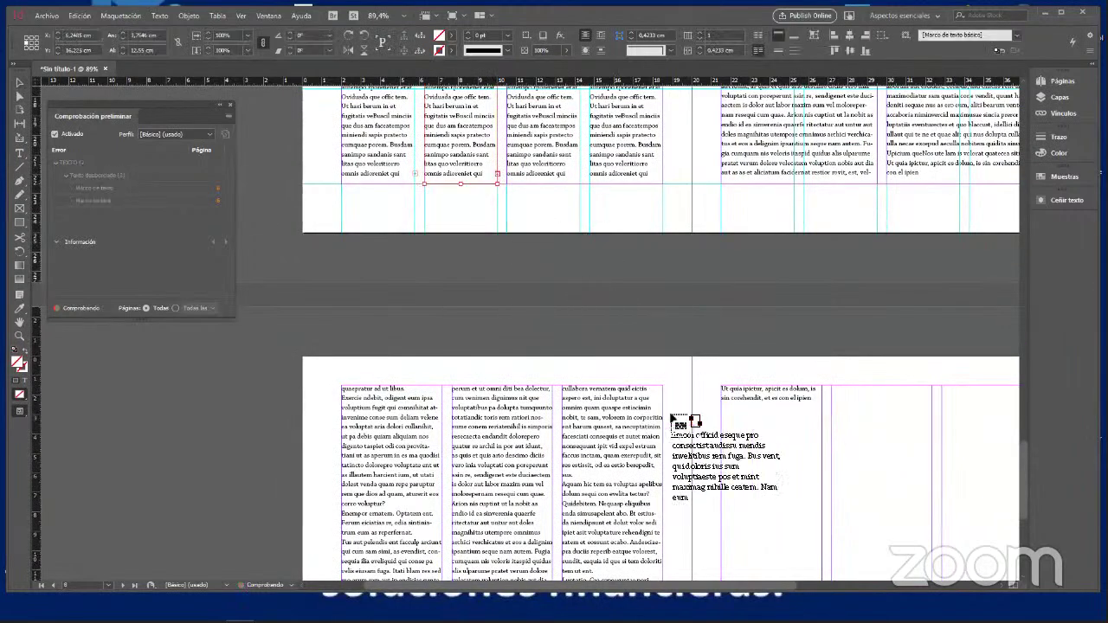
left_click(722, 412)
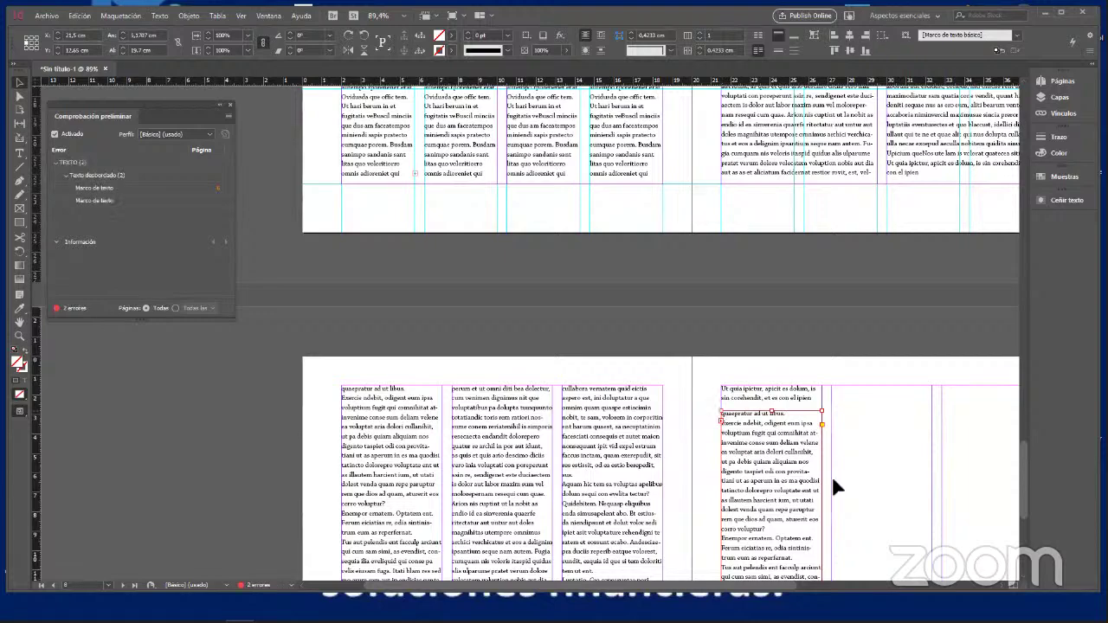
scroll(832, 481, "down", 3)
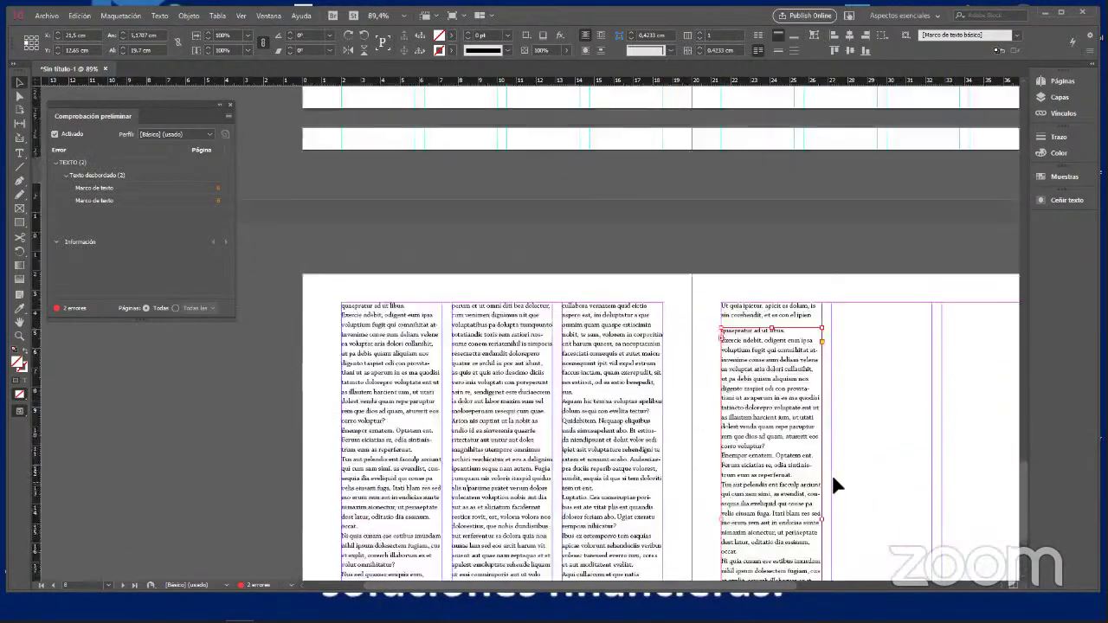
scroll(833, 482, "up", 2)
scroll(779, 467, "down", 10)
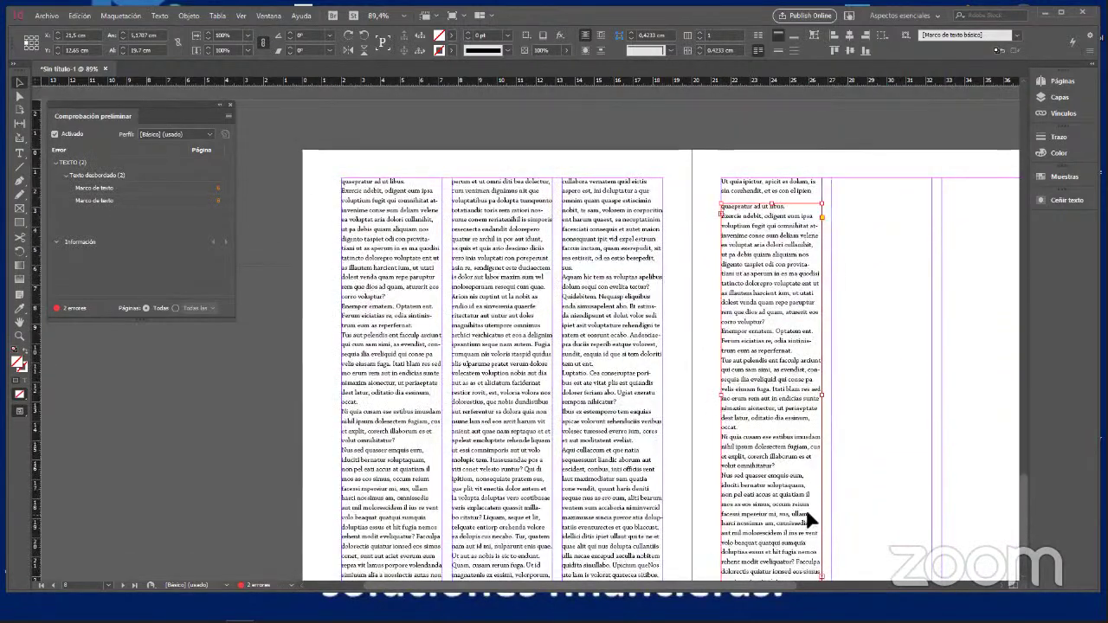
Autoflow the remaining overset text of the first column facing page 8, starting at the second column's upper margin
left_click(820, 453)
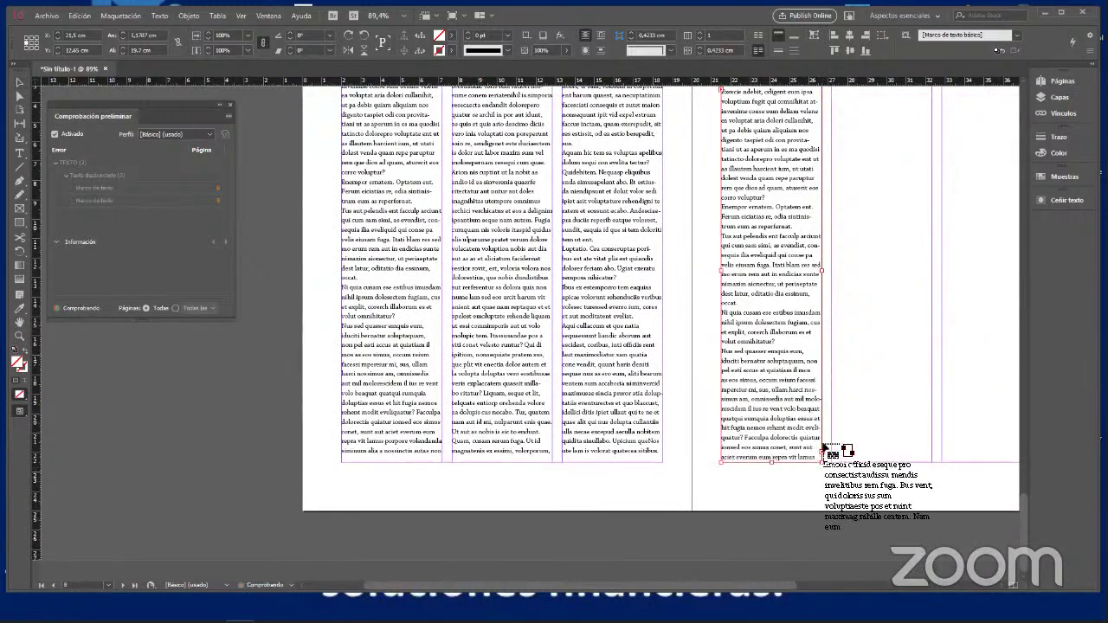
scroll(834, 457, "up", 9)
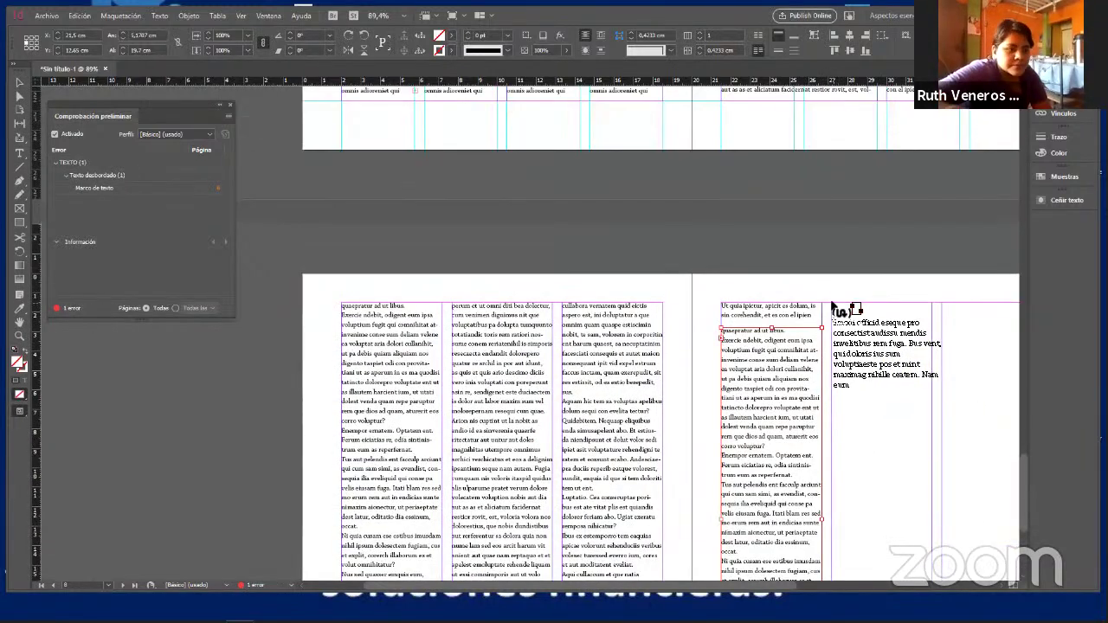
left_click(833, 305)
scroll(921, 506, "down", 20)
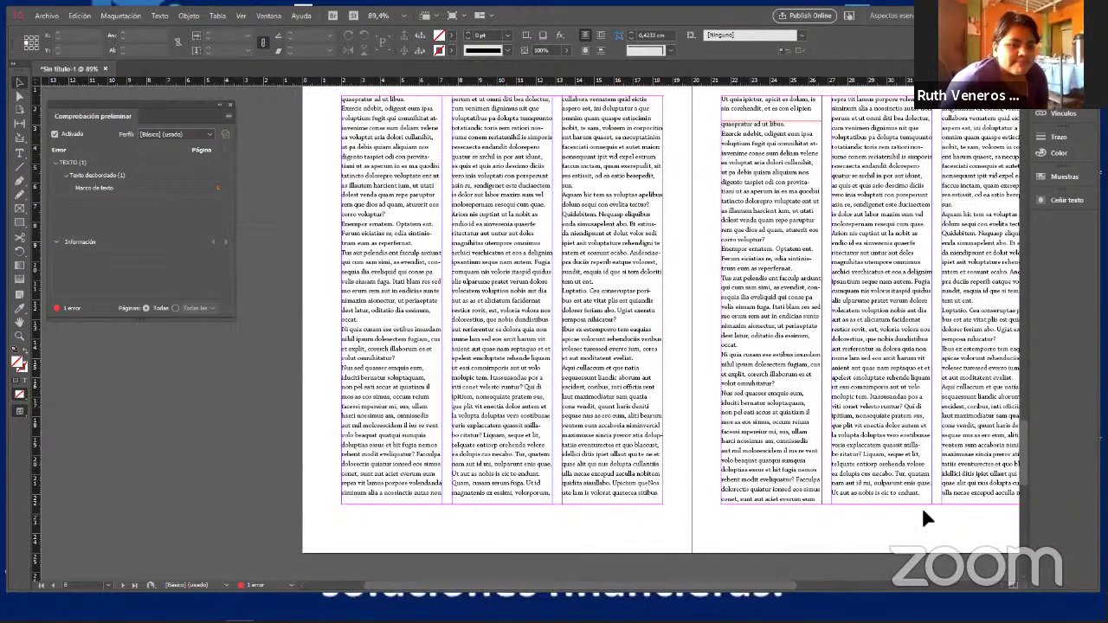
Place the overset text of page 6's first column in the first column of page 10, below the existing lines
scroll(755, 501, "up", 3)
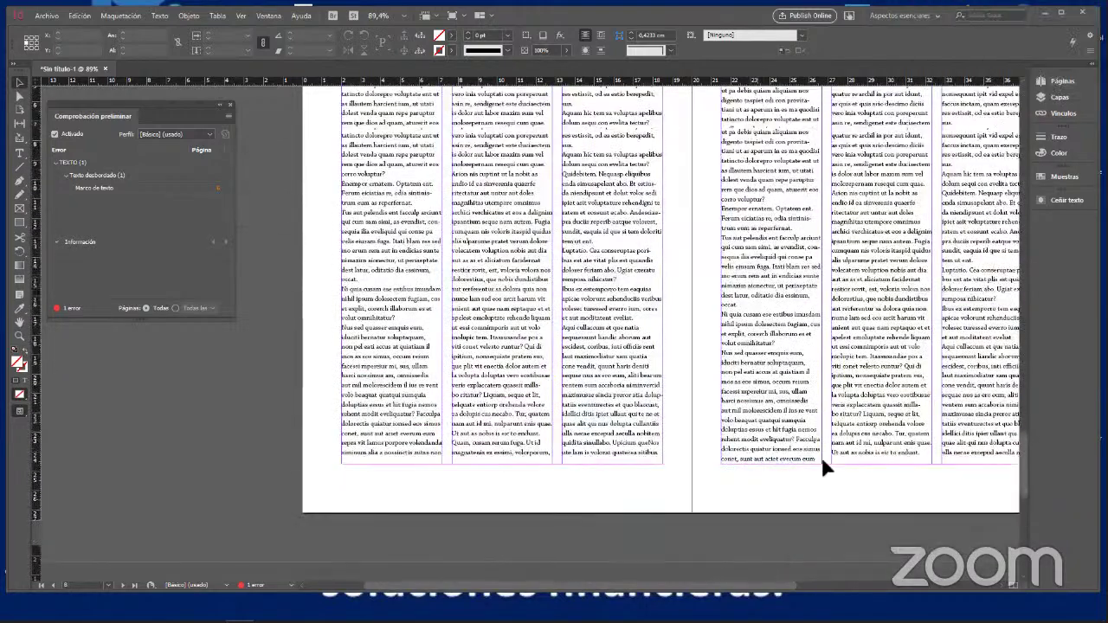
scroll(407, 227, "up", 1)
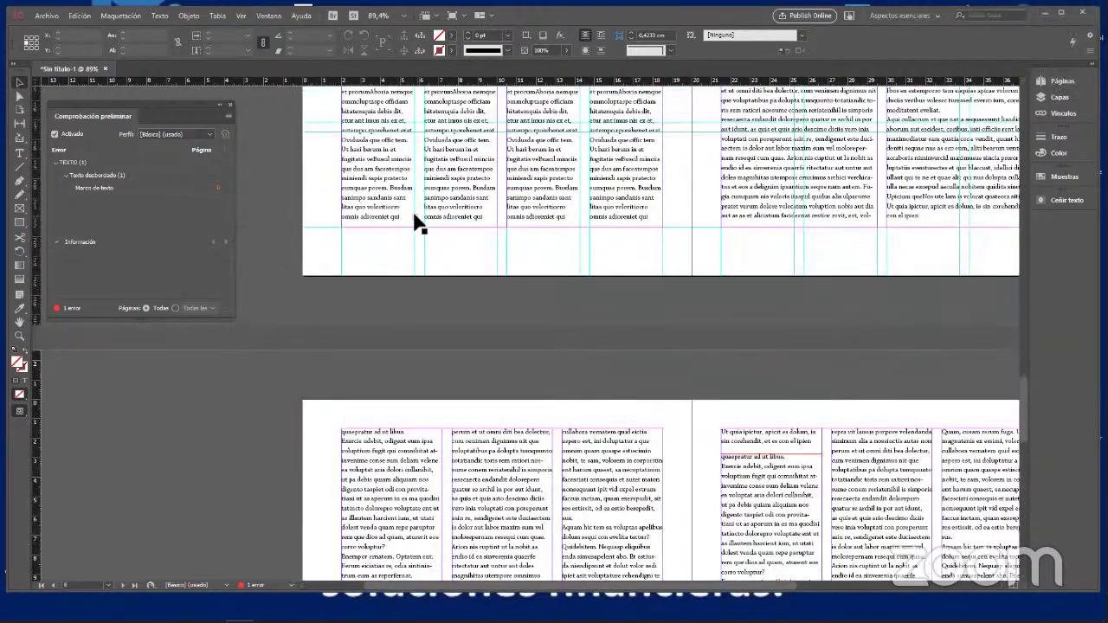
left_click(415, 217)
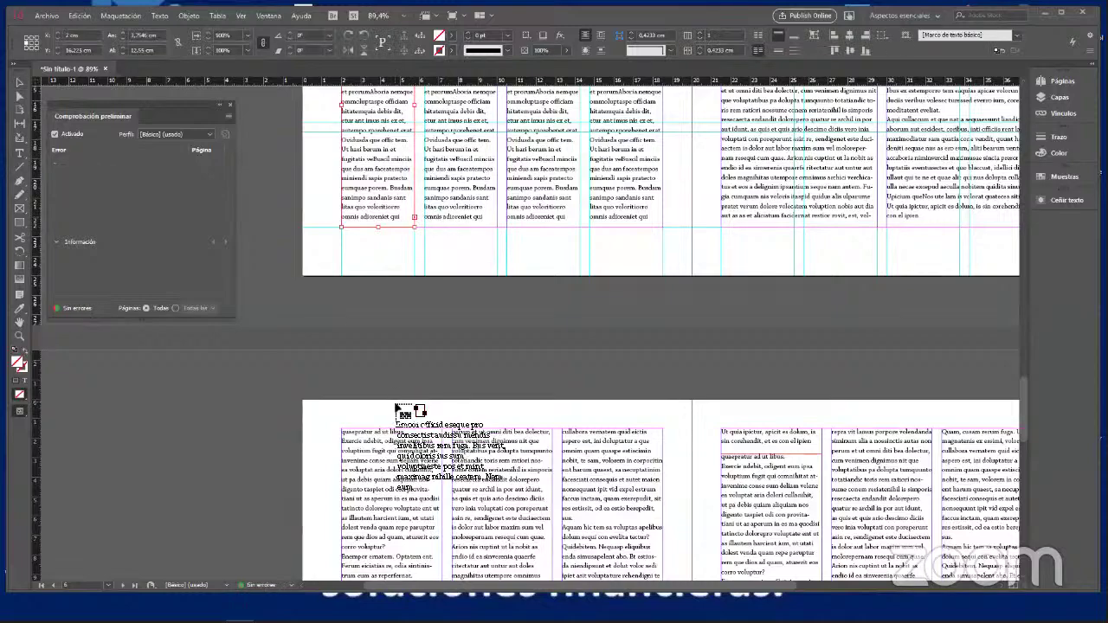
left_click(396, 407, "shift")
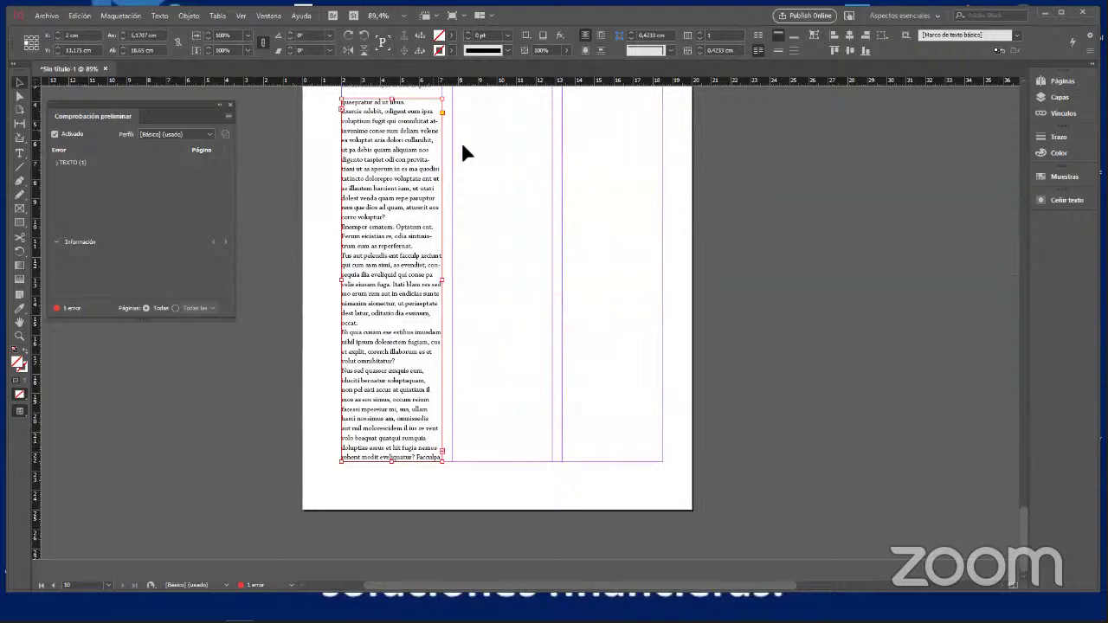
Autoflow the overset text of page 10's first column, starting at the second column's upper margin
scroll(463, 147, "up", 3)
scroll(498, 491, "down", 5)
left_click(443, 452)
scroll(529, 368, "up", 6)
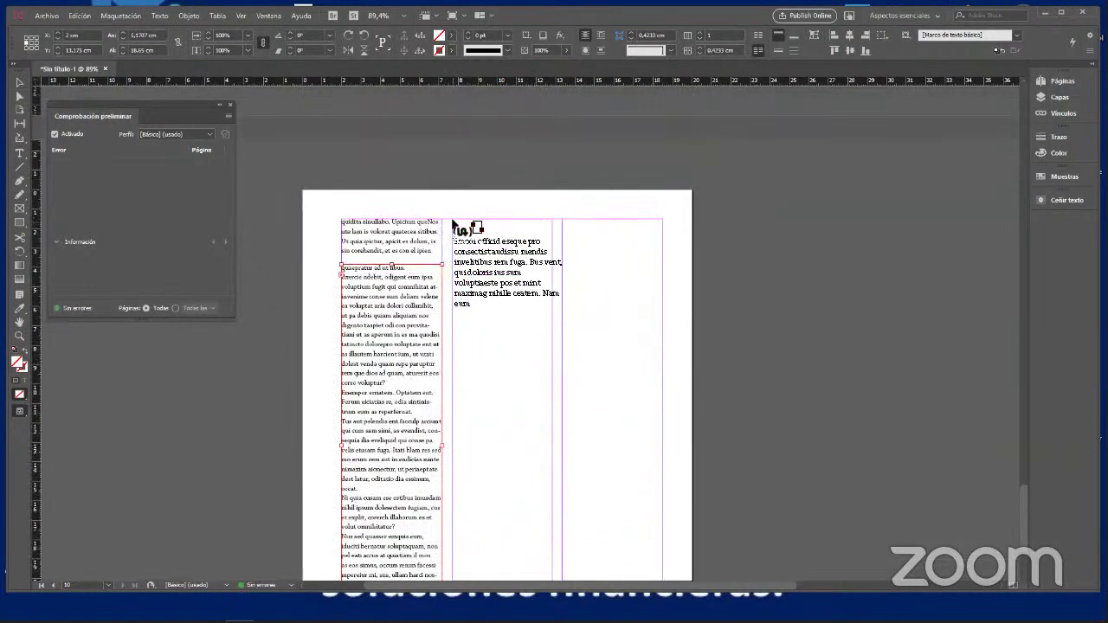
left_click(452, 219, "shift")
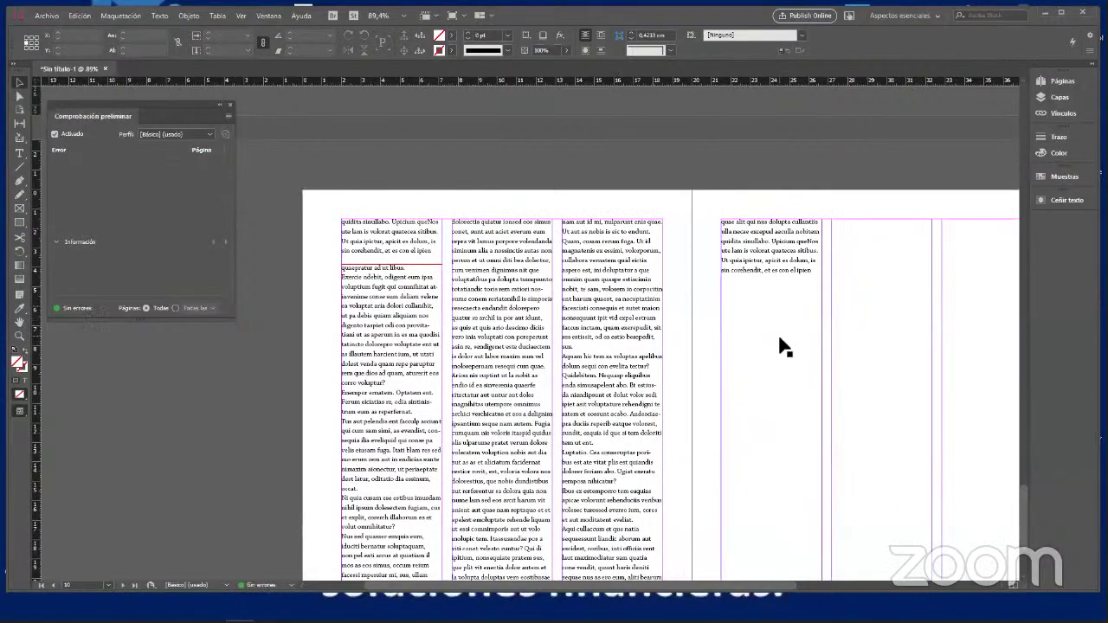
Close the preflight report
scroll(782, 346, "down", 5)
scroll(519, 260, "up", 10)
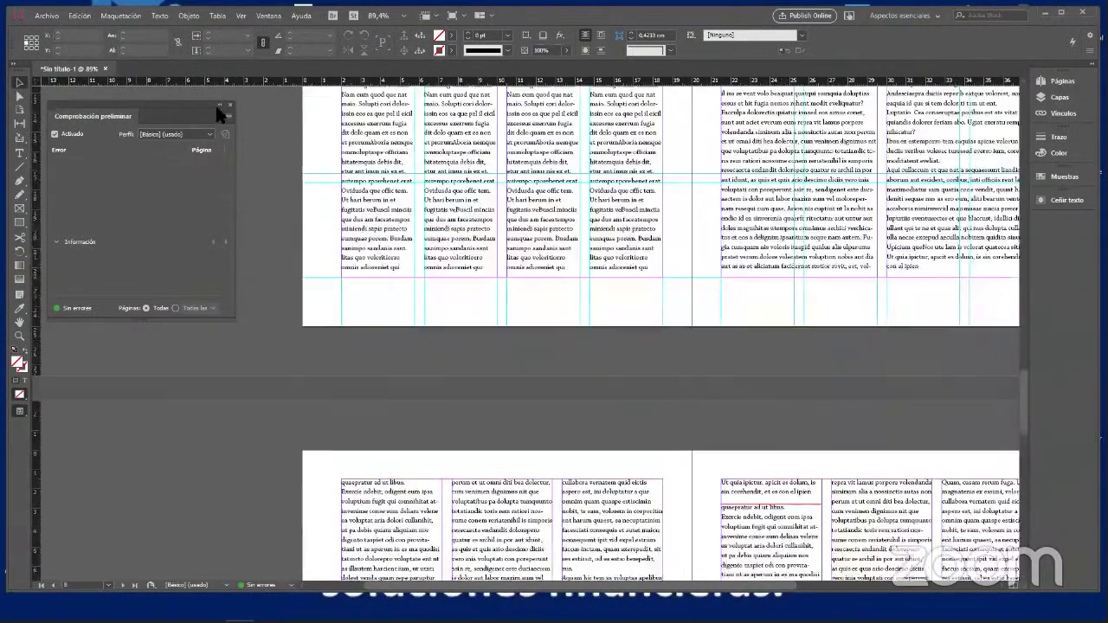
left_click(229, 104)
Compare the title placement and text columns of the page 2 spread with those of the page 4 spread
scroll(645, 298, "up", 10)
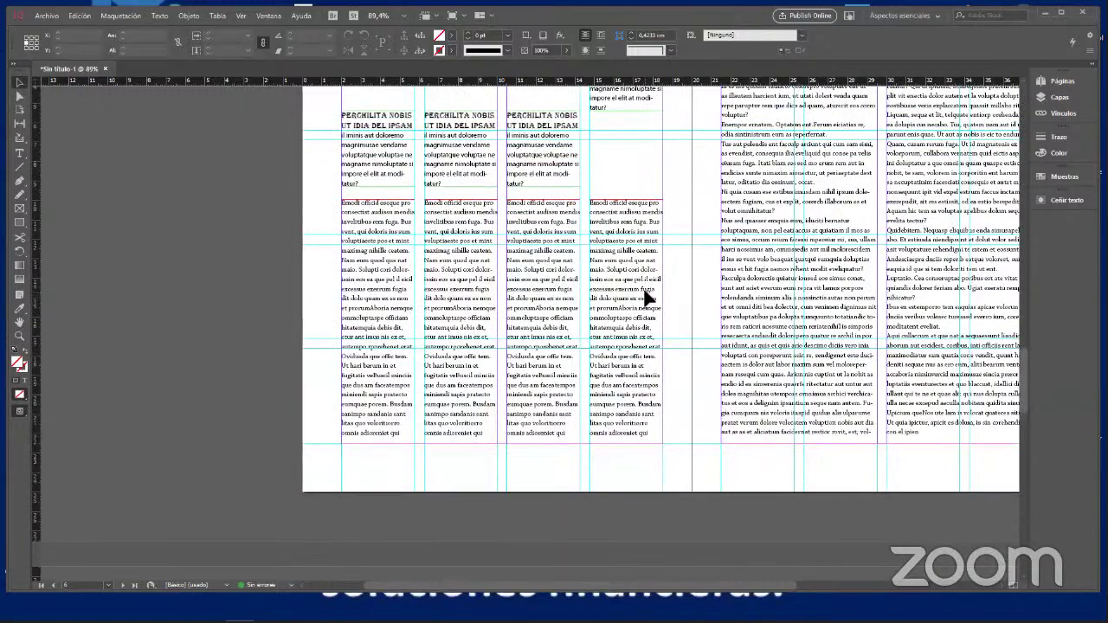
scroll(645, 299, "up", 10)
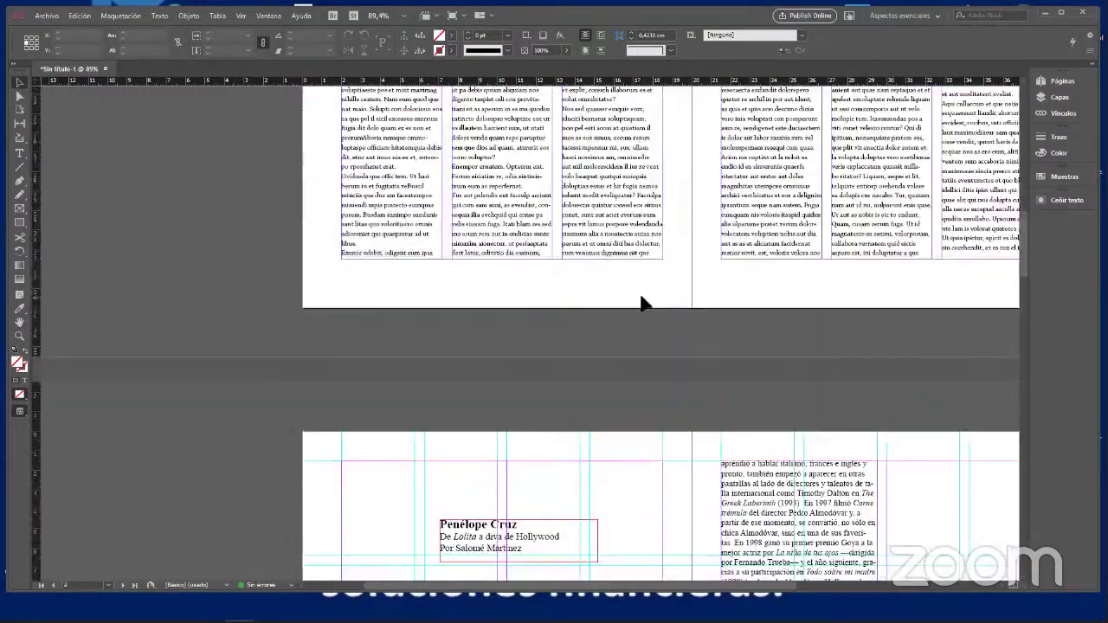
scroll(641, 303, "up", 3)
scroll(638, 297, "down", 4)
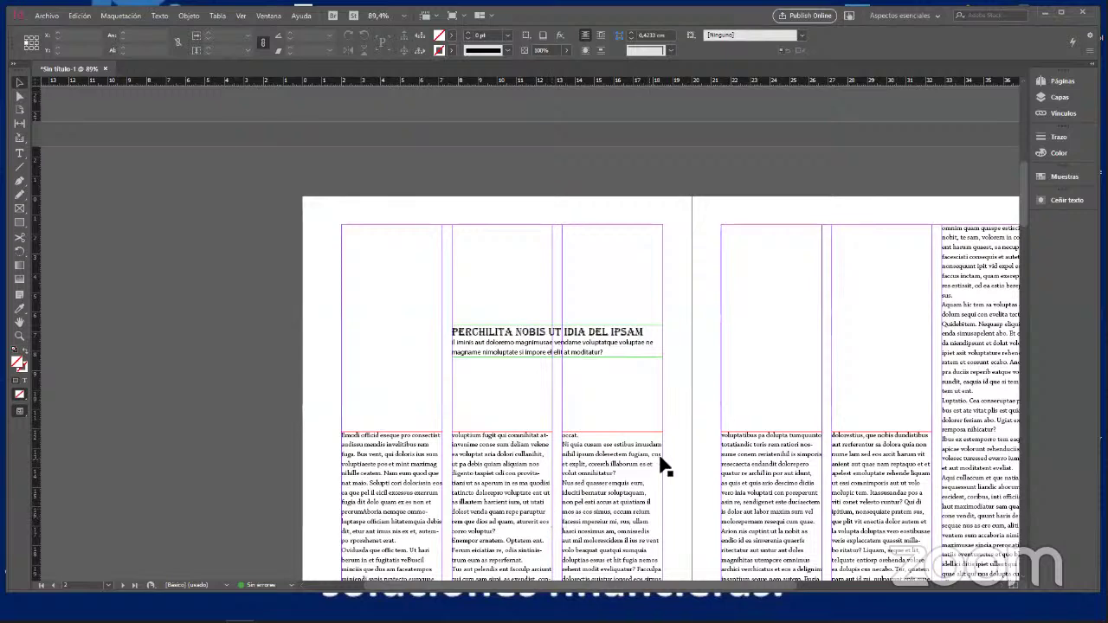
scroll(831, 443, "down", 2)
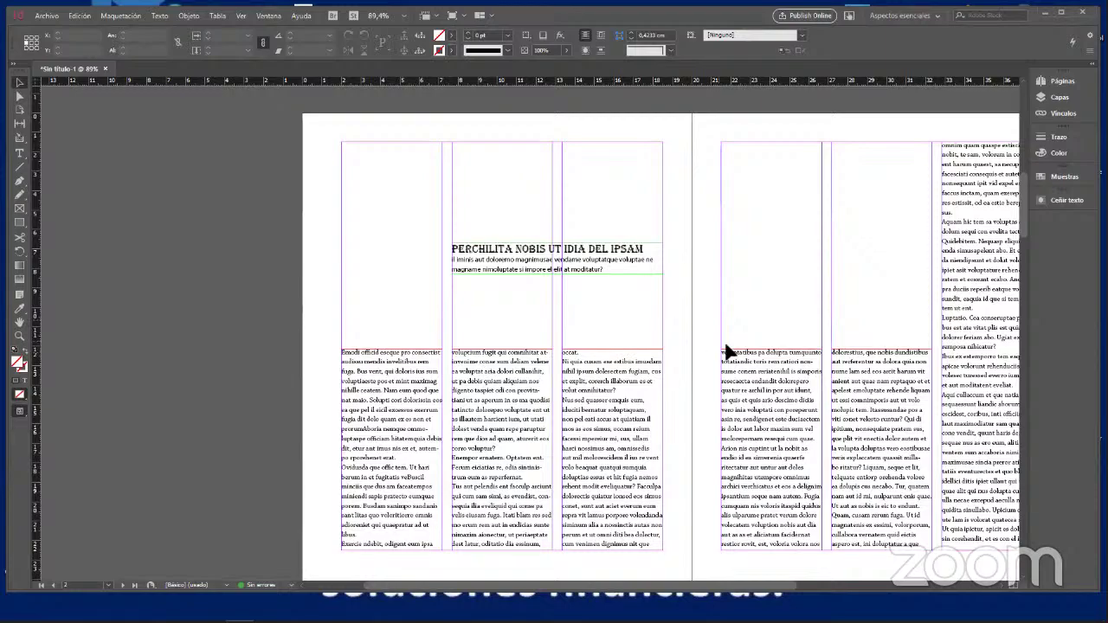
scroll(727, 351, "down", 3)
scroll(725, 350, "down", 8)
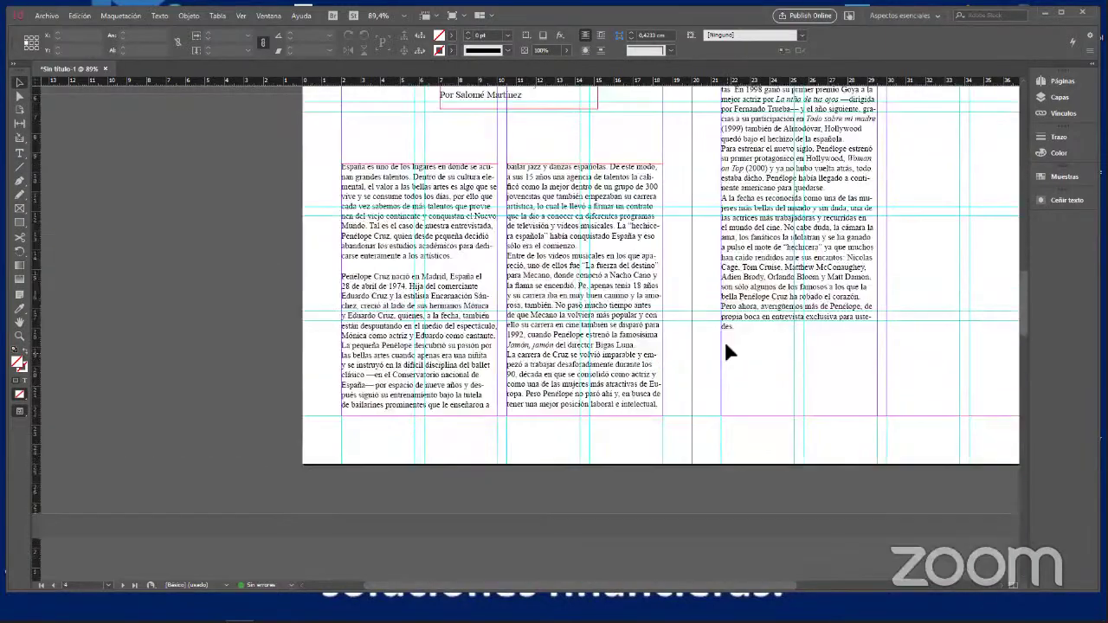
scroll(725, 349, "up", 2)
scroll(726, 355, "up", 10)
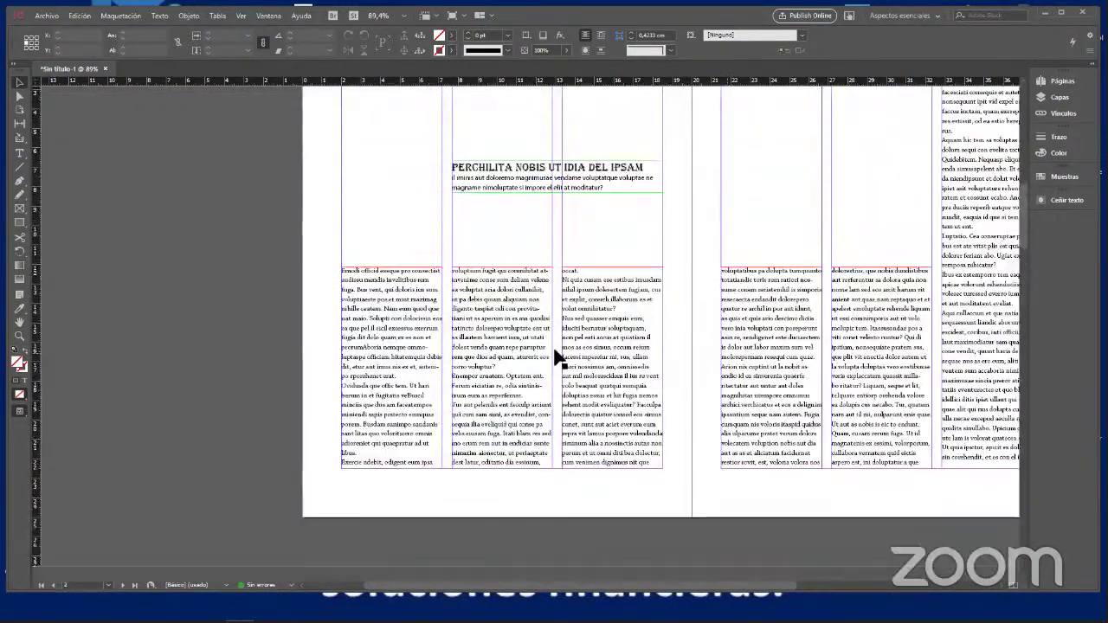
scroll(660, 409, "down", 10)
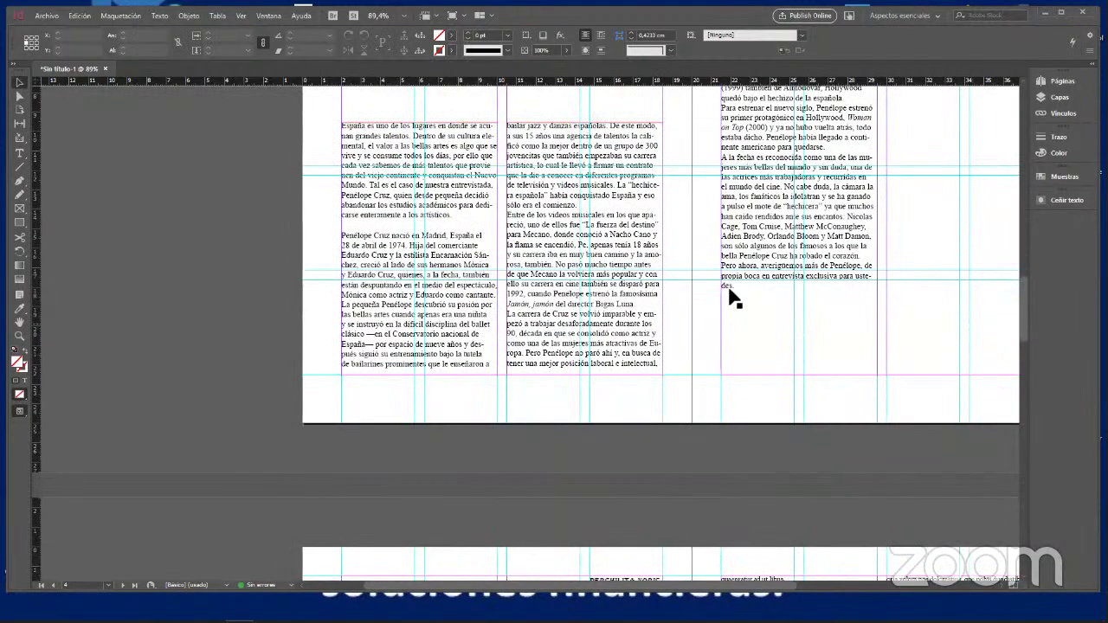
Draw a rectangular frame about 7.85 by 4 cm below the end of the text in the first column facing page 4
scroll(750, 329, "up", 4)
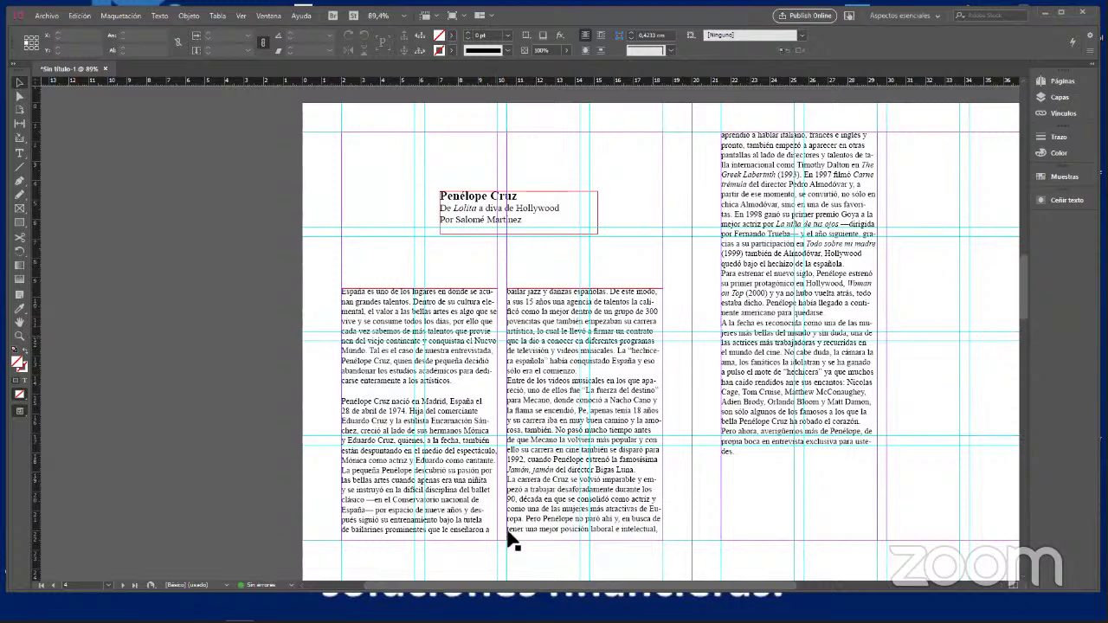
scroll(515, 590, "right", 3)
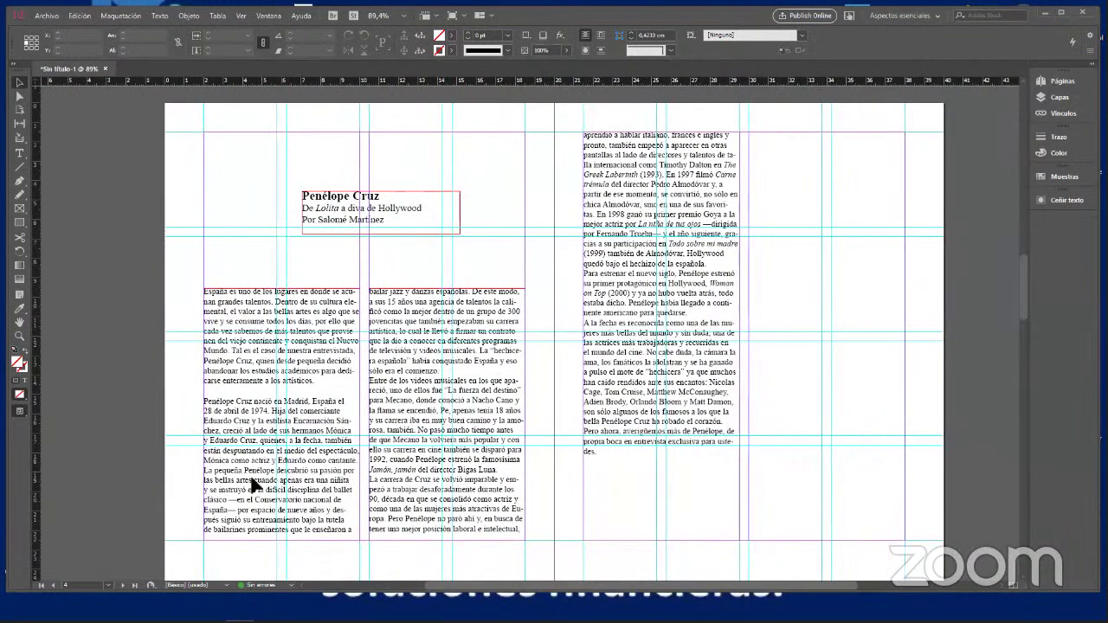
left_click(19, 213)
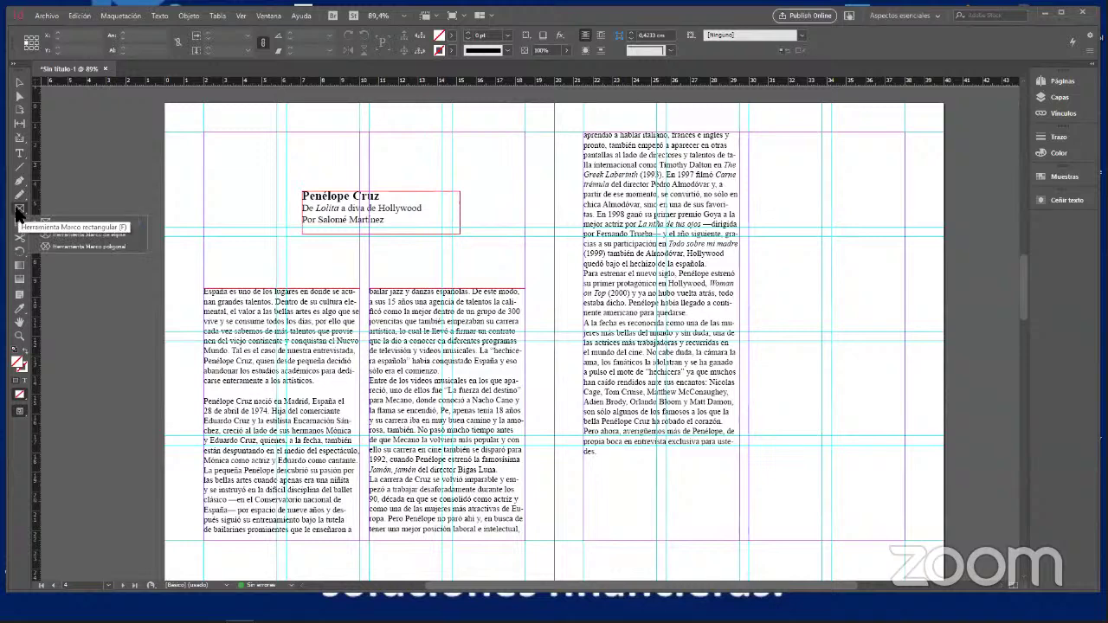
left_click(92, 222)
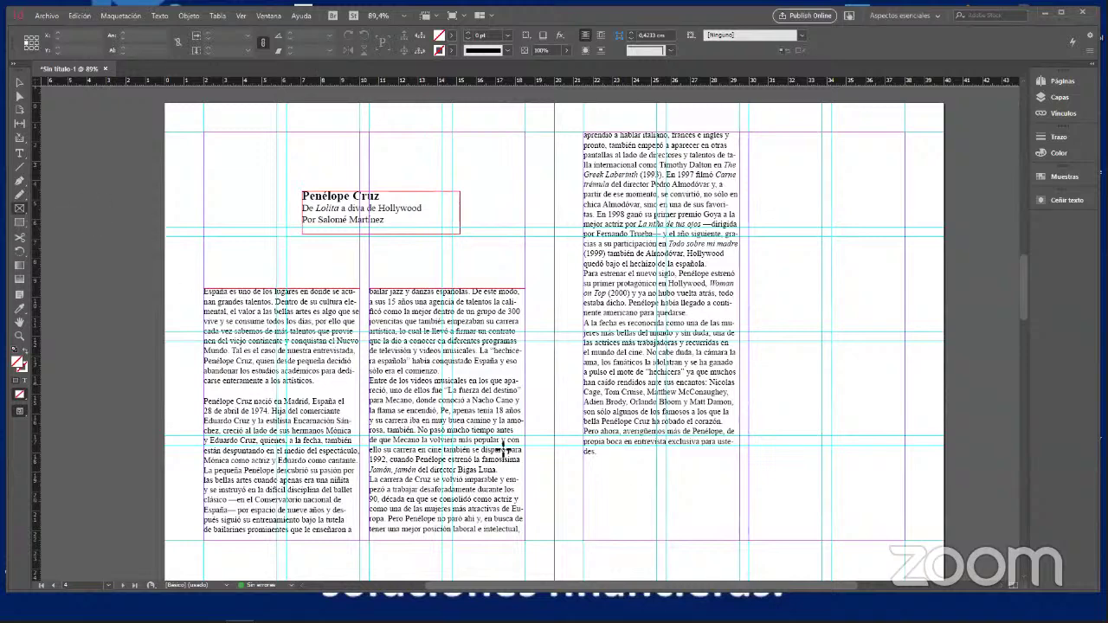
left_click_drag(586, 464, 736, 539)
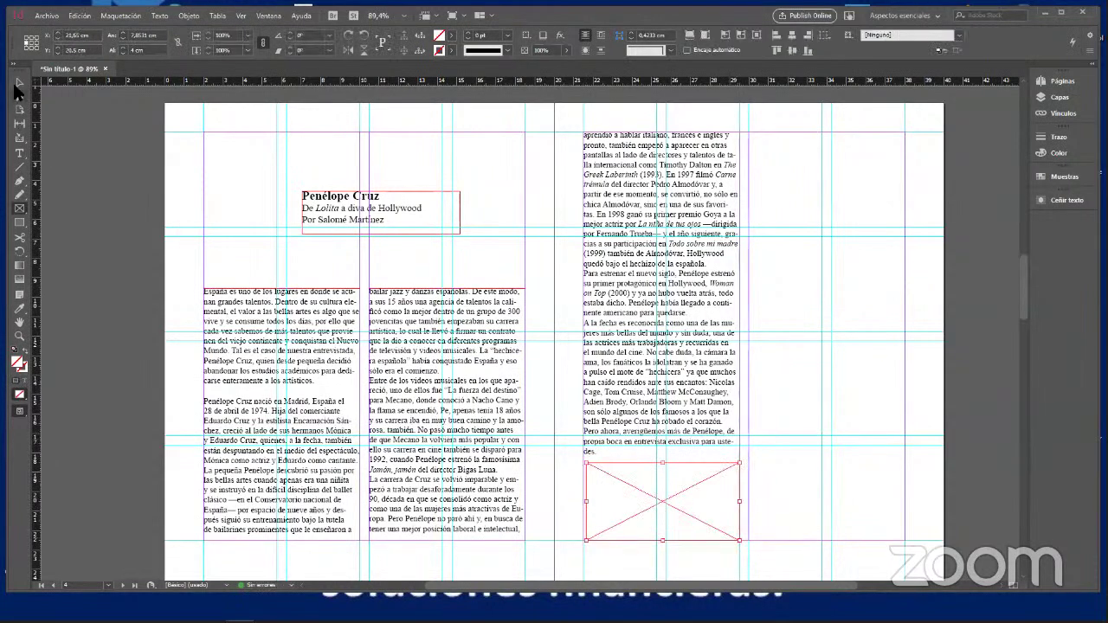
Extend the frame's left edge to the column margin at 21.5 cm and raise its upper edge for a 4.15 cm height
left_click(19, 82)
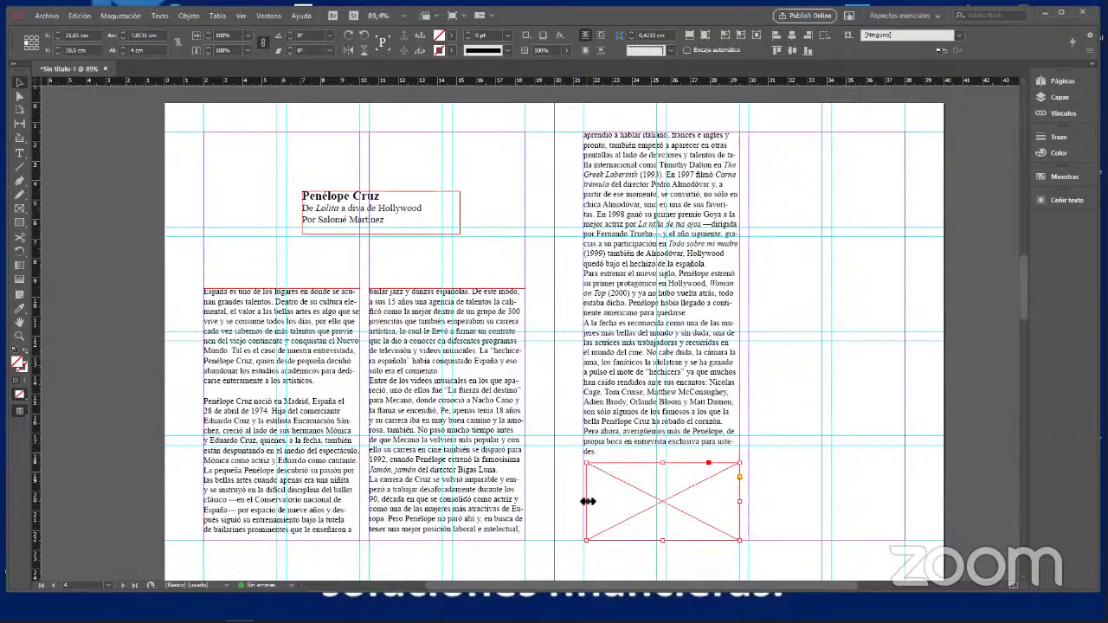
left_click_drag(588, 502, 584, 502)
left_click_drag(662, 464, 662, 461)
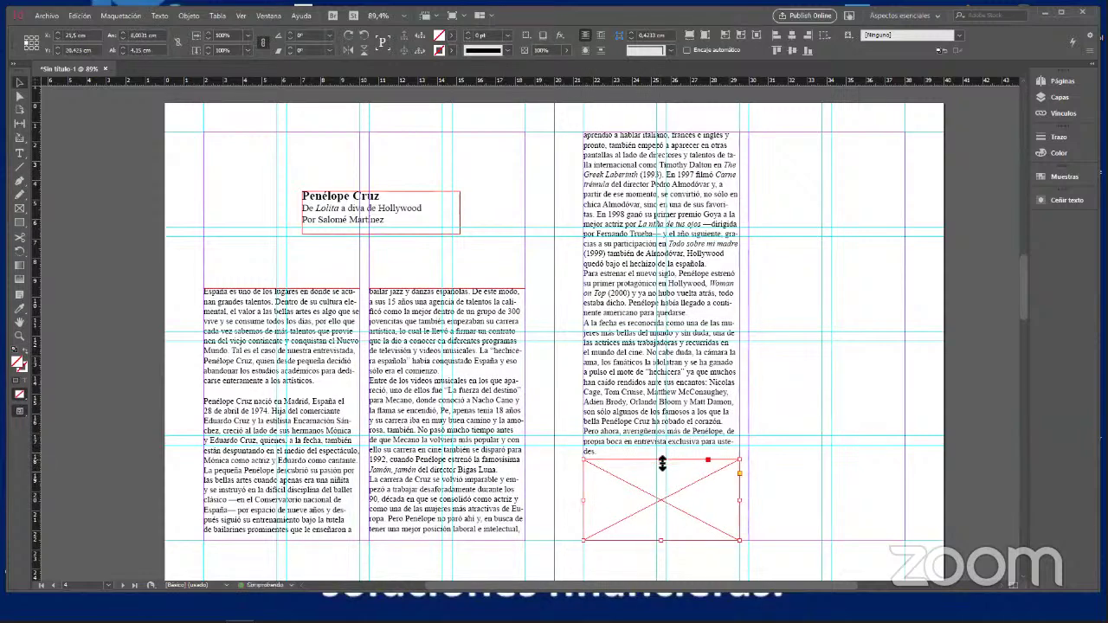
left_click(805, 478)
Review the column layout of the spreads from page 4 through page 10
scroll(537, 483, "down", 2)
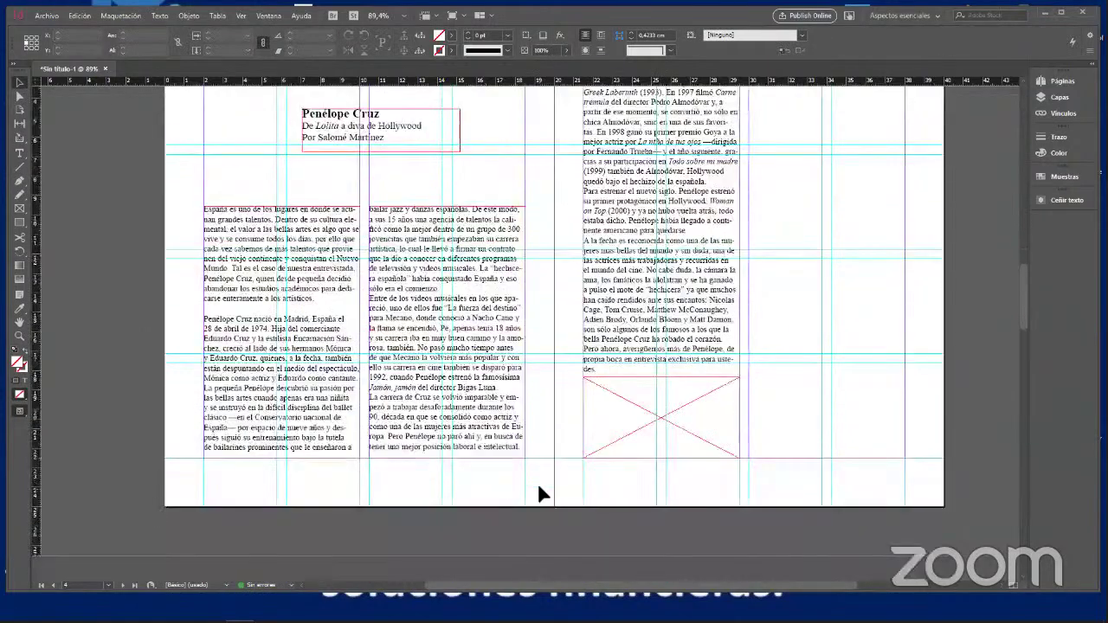
scroll(539, 494, "down", 15)
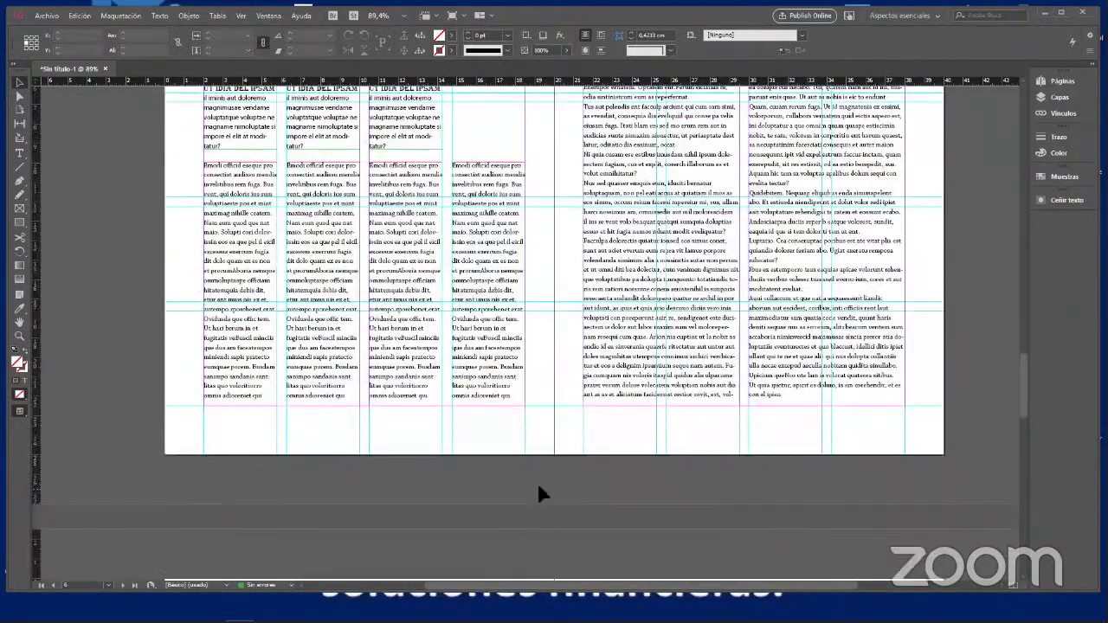
scroll(538, 493, "down", 20)
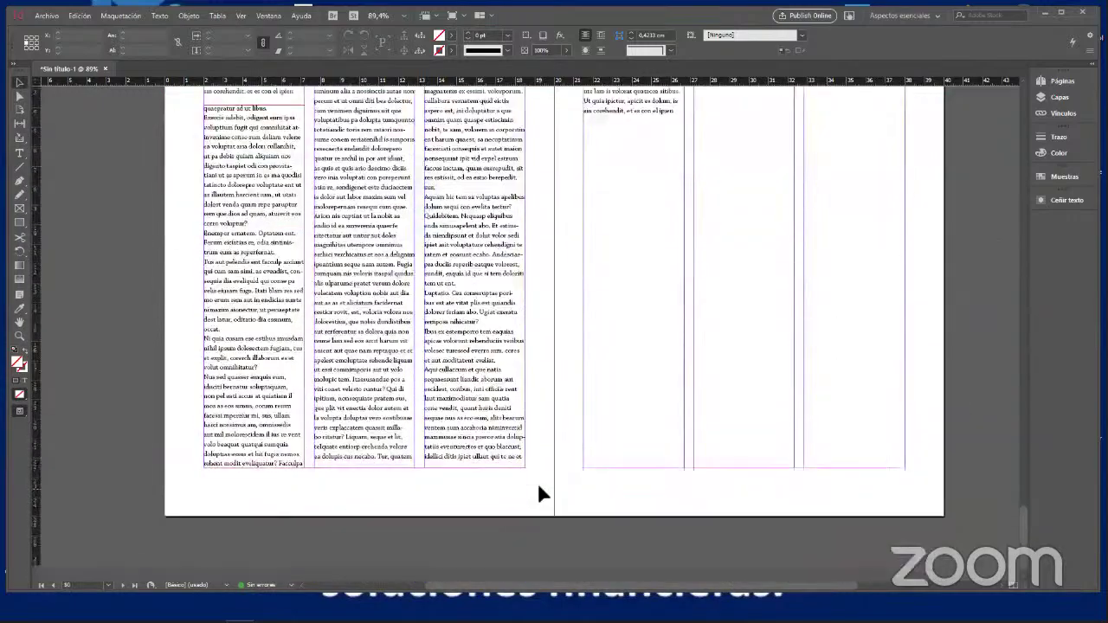
scroll(538, 493, "down", 15)
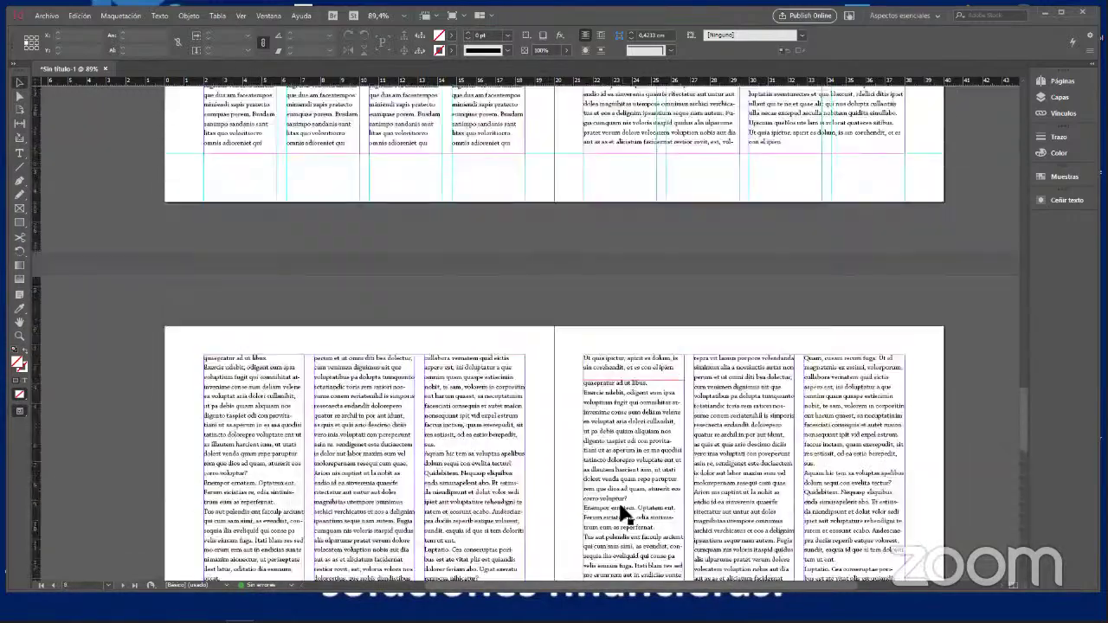
scroll(622, 512, "up", 20)
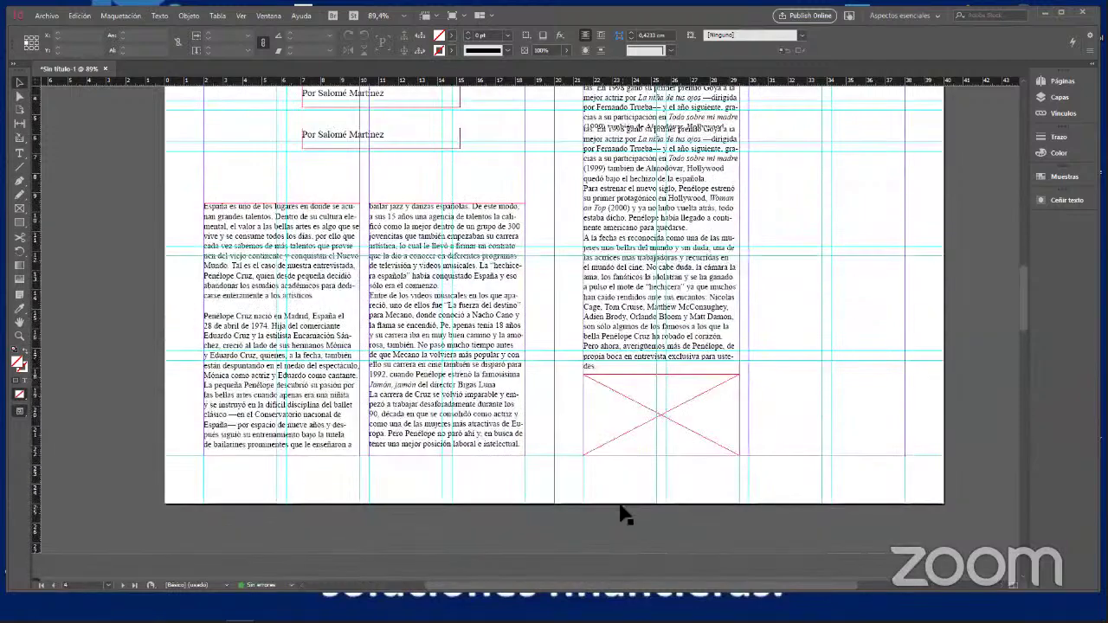
scroll(621, 512, "up", 4)
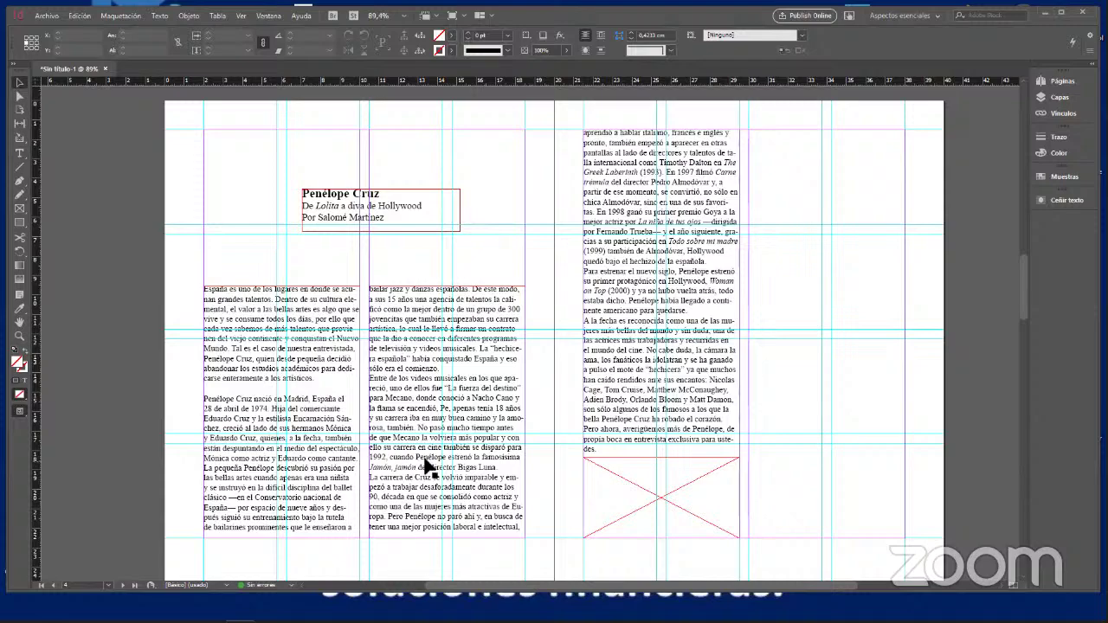
Select the opening letter E of the first body column on the page 2 spread and show the paragraph formatting controls
scroll(461, 464, "up", 10)
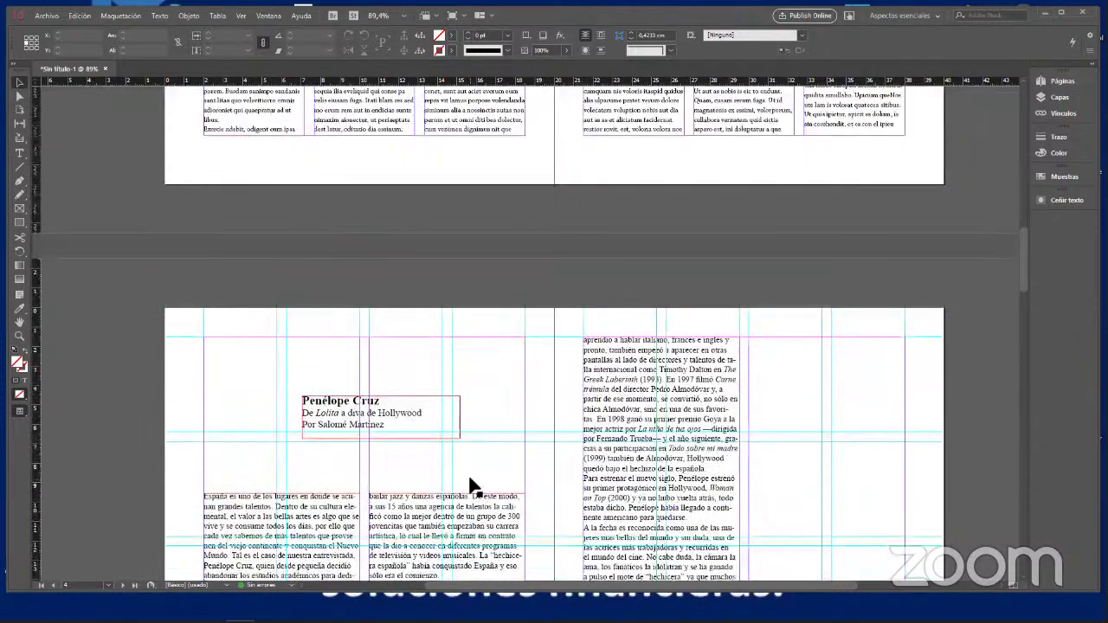
scroll(429, 360, "up", 3)
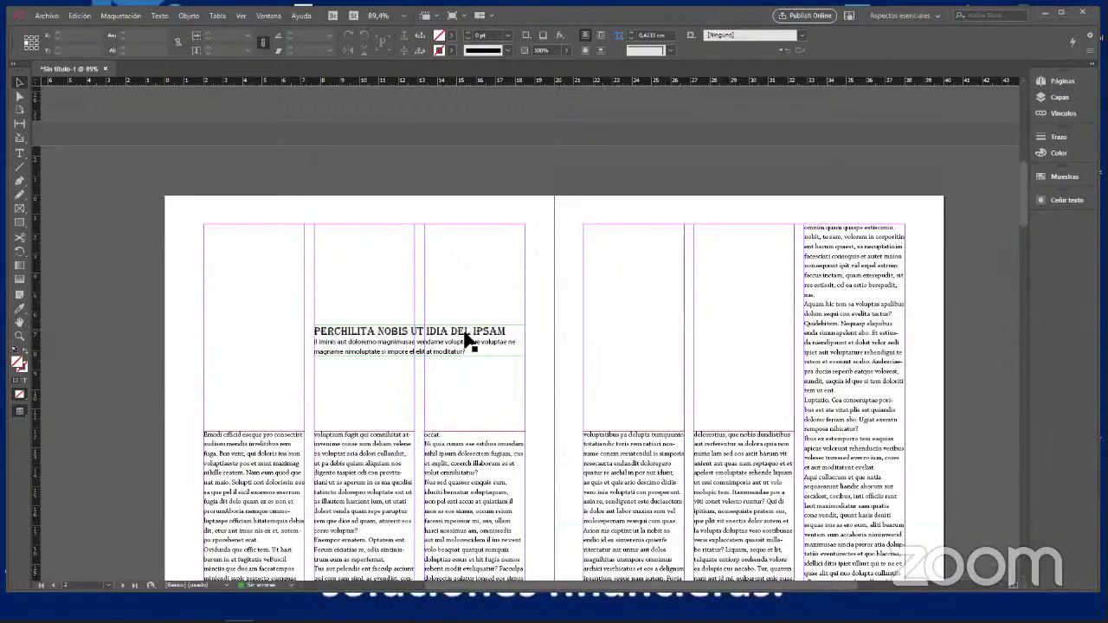
left_click(465, 338)
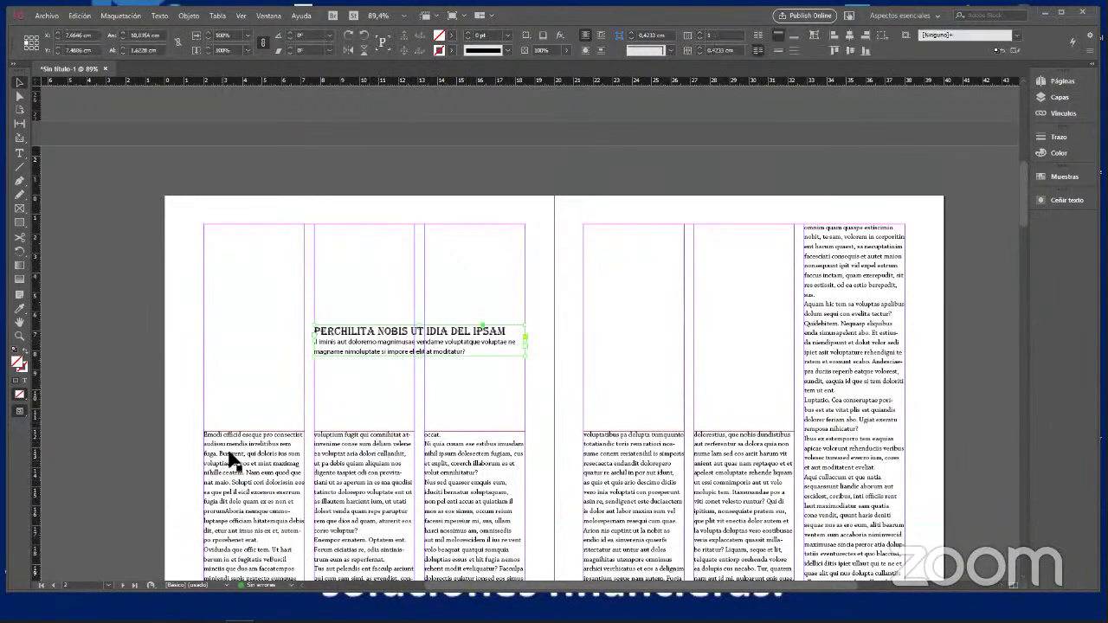
key("t")
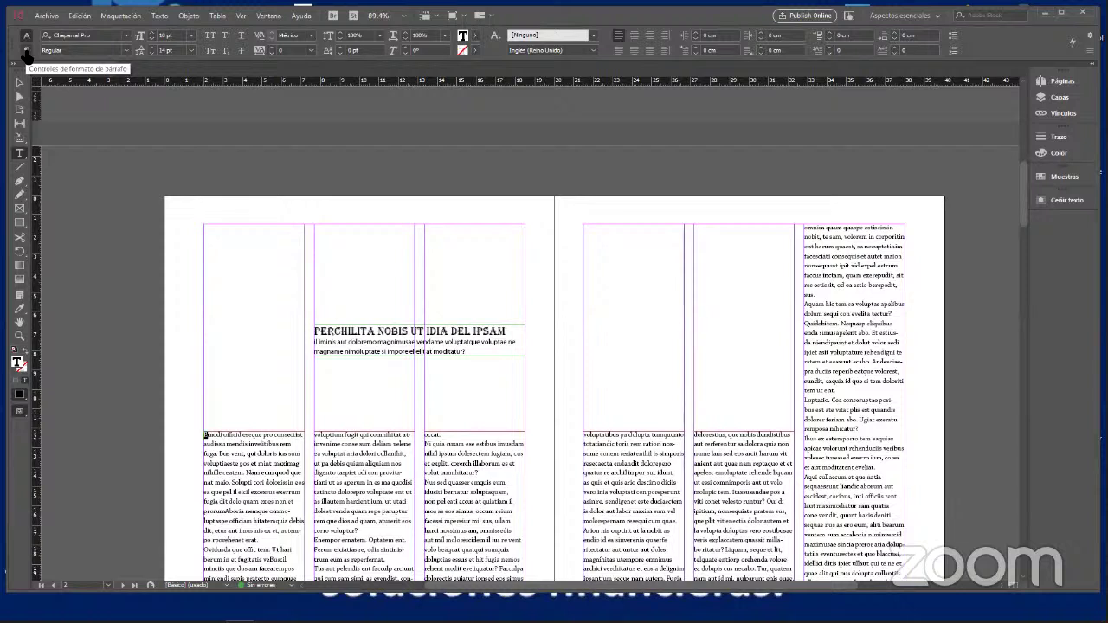
left_click(27, 55)
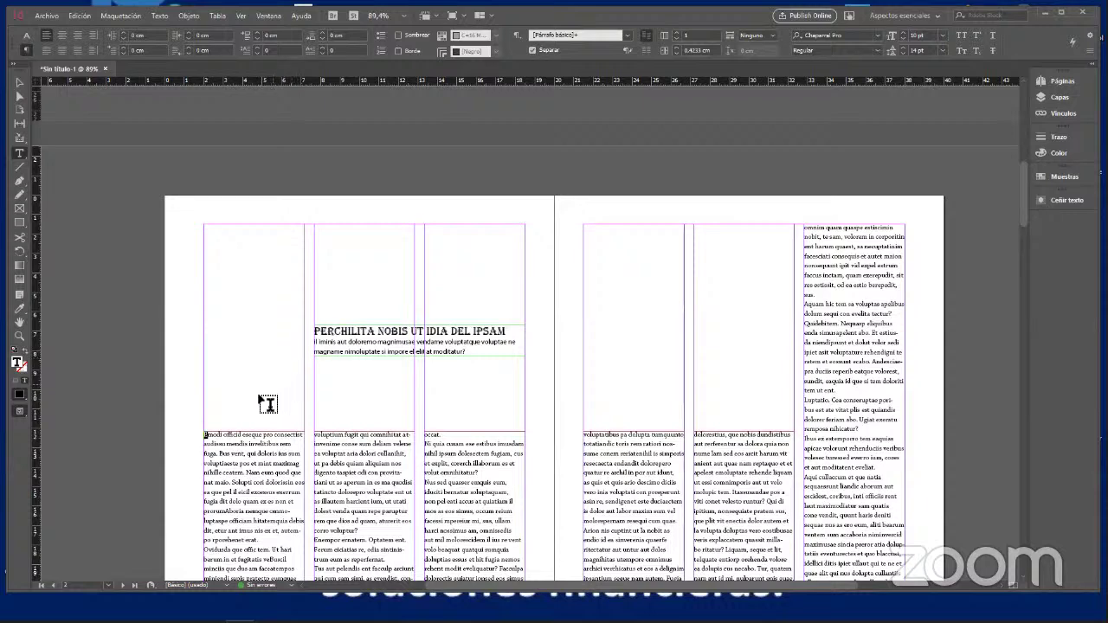
scroll(208, 439, "down", 4)
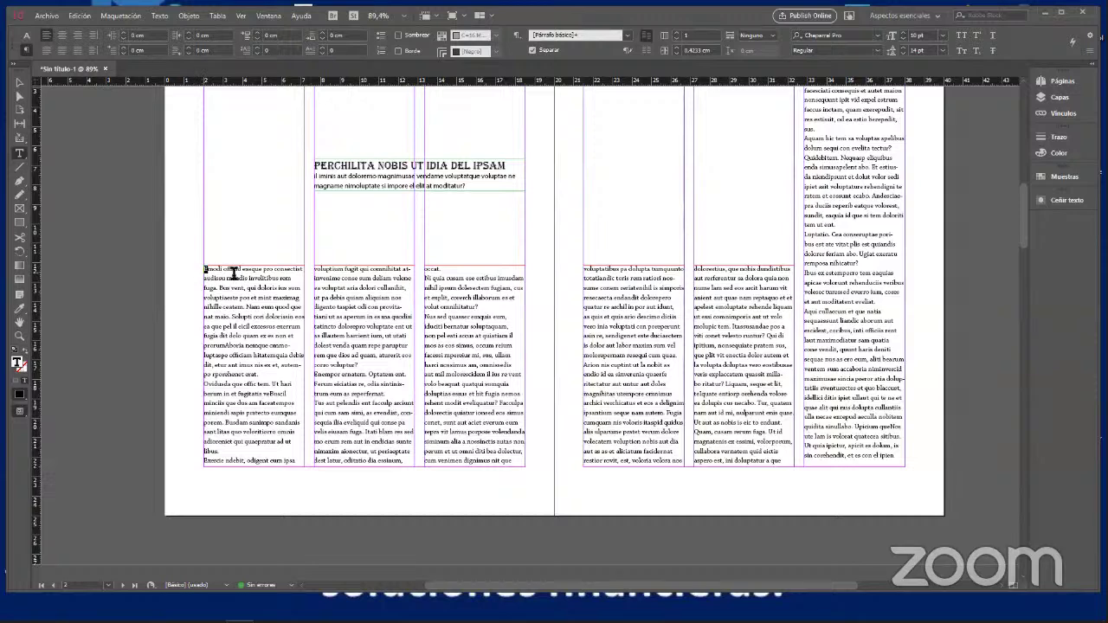
key("ctrl+equal")
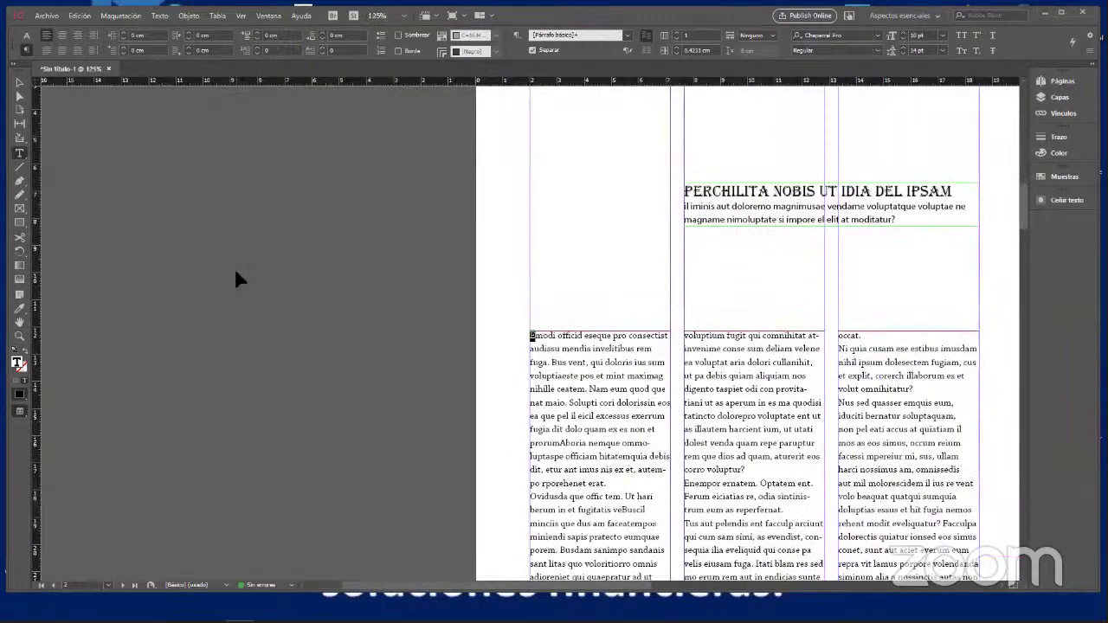
key("ctrl+equal")
key("ctrl+equal")
key("ctrl+equal")
key("ctrl+equal")
key("ctrl+equal")
key("ctrl+equal")
key("ctrl+equal")
key("ctrl+equal")
key("Delete")
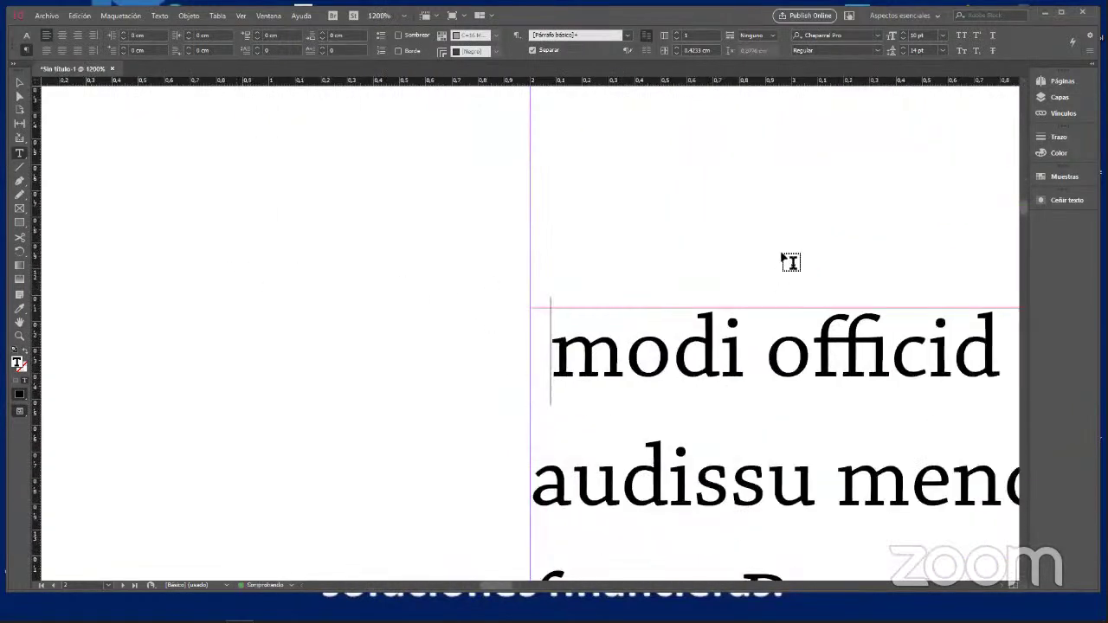
left_click(751, 234)
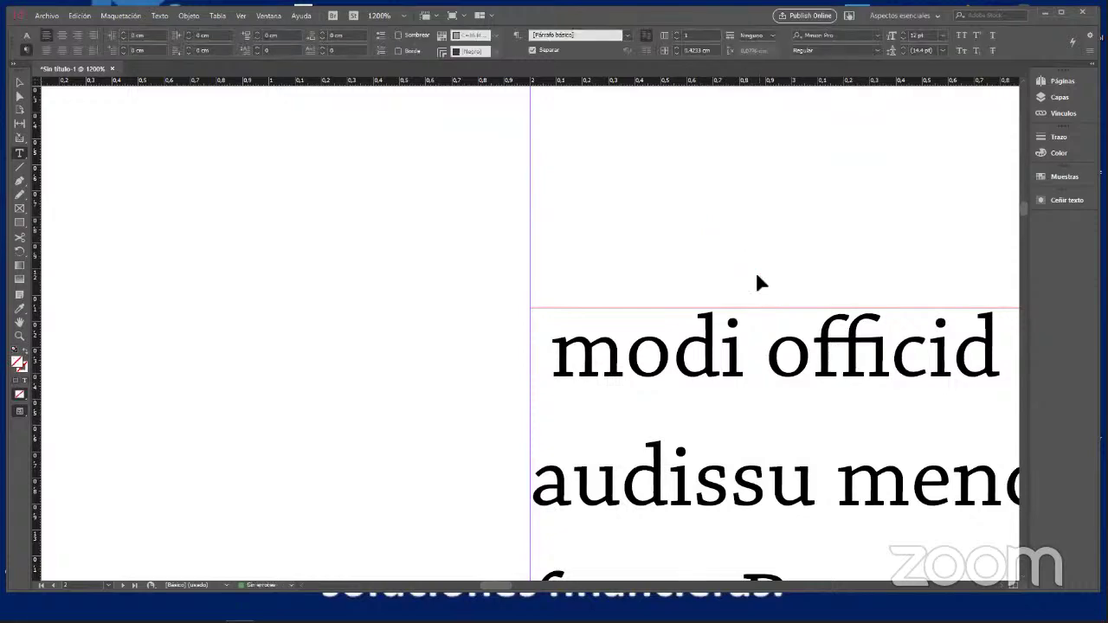
key("ctrl+z")
Place the text cursor just after the opening E of the first body column and set the drop cap character count to 3
left_click(20, 83)
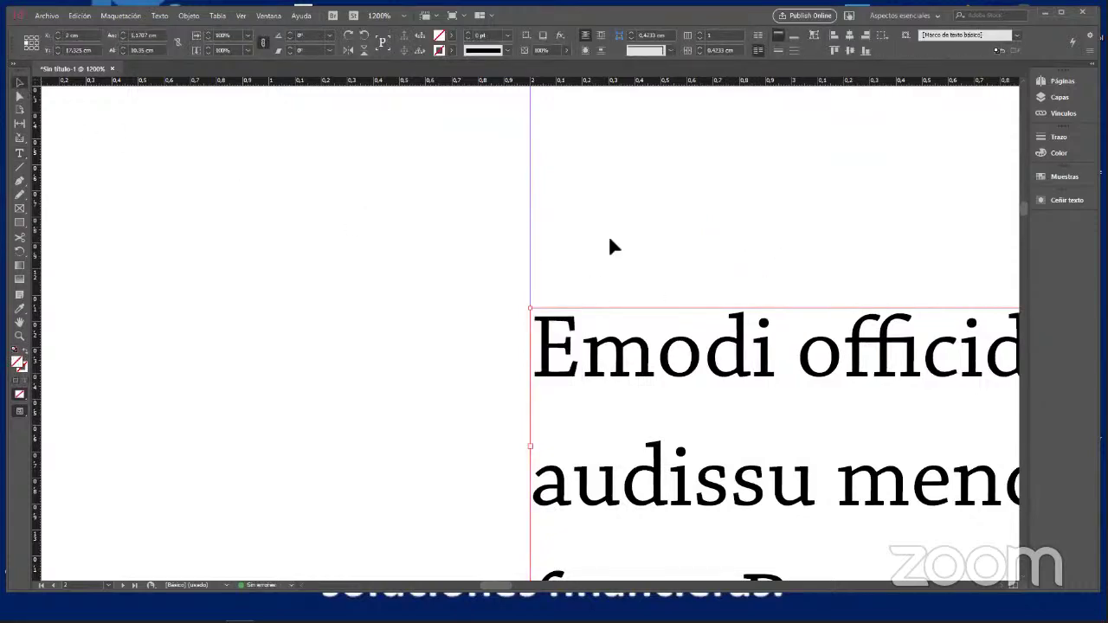
left_click_drag(685, 239, 344, 205)
double_click(236, 260)
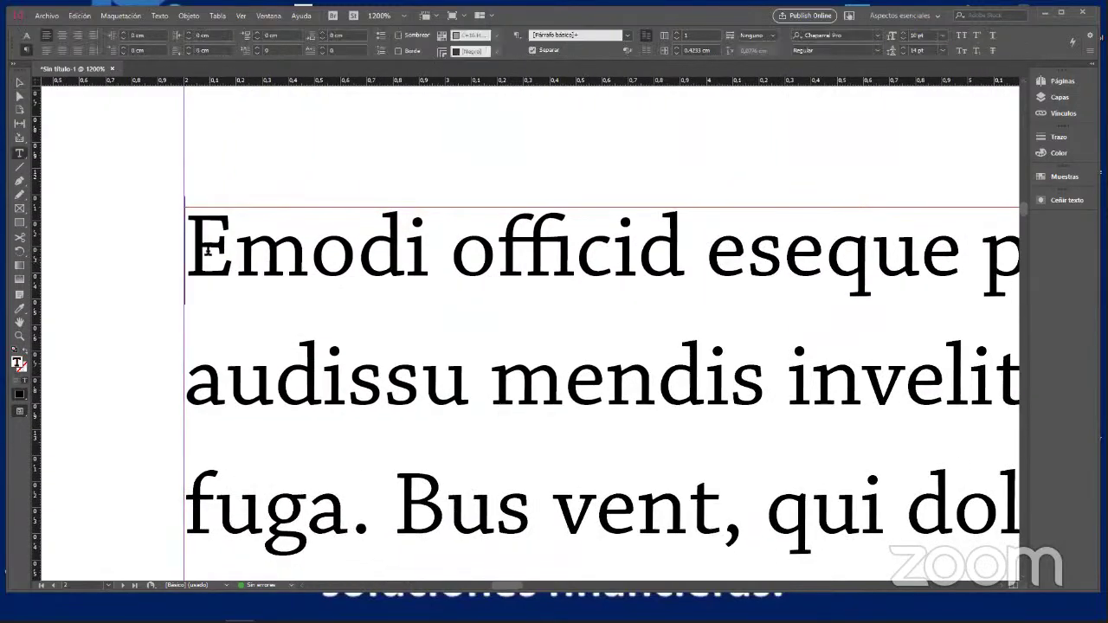
key("Right")
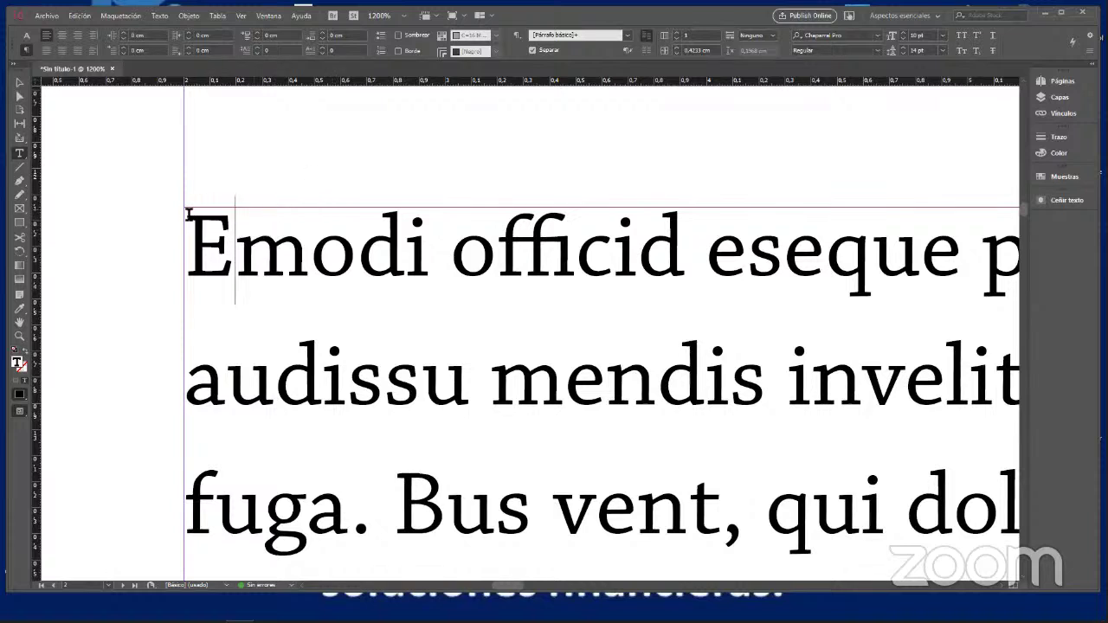
left_click(319, 45)
Review the opening body paragraphs on the spreads from page 2 through page 6
key("ctrl+minus")
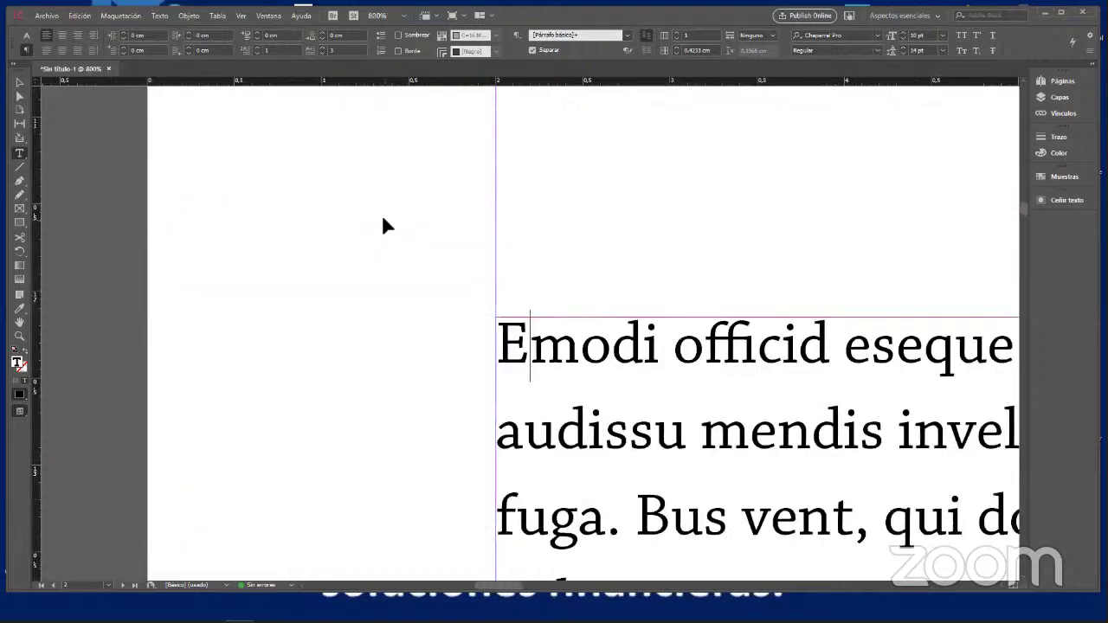
key("ctrl+minus")
key("ctrl+minus")
key("ctrl+minus")
key("ctrl+minus")
key("ctrl+minus")
key("ctrl+minus")
key("ctrl+minus")
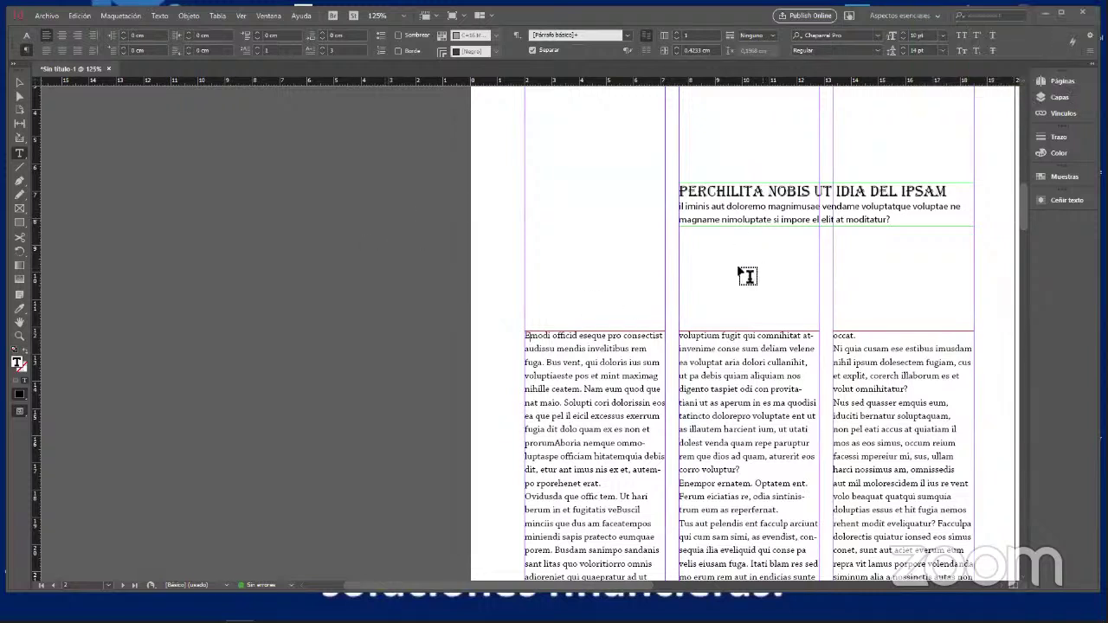
left_click(20, 86)
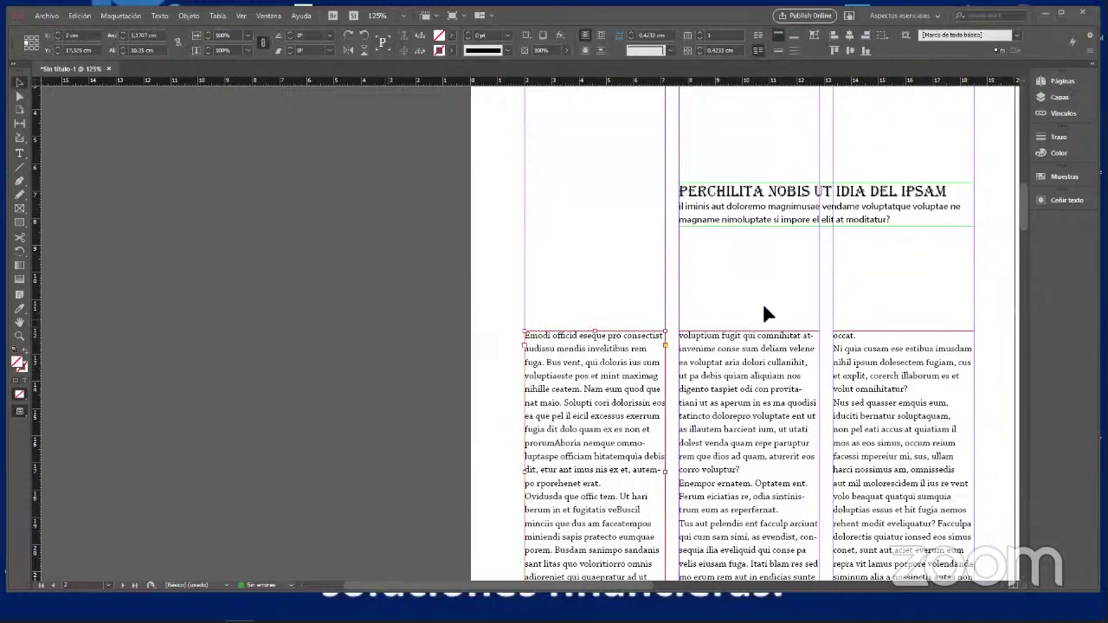
left_click_drag(789, 302, 420, 181)
scroll(420, 181, "right", 10)
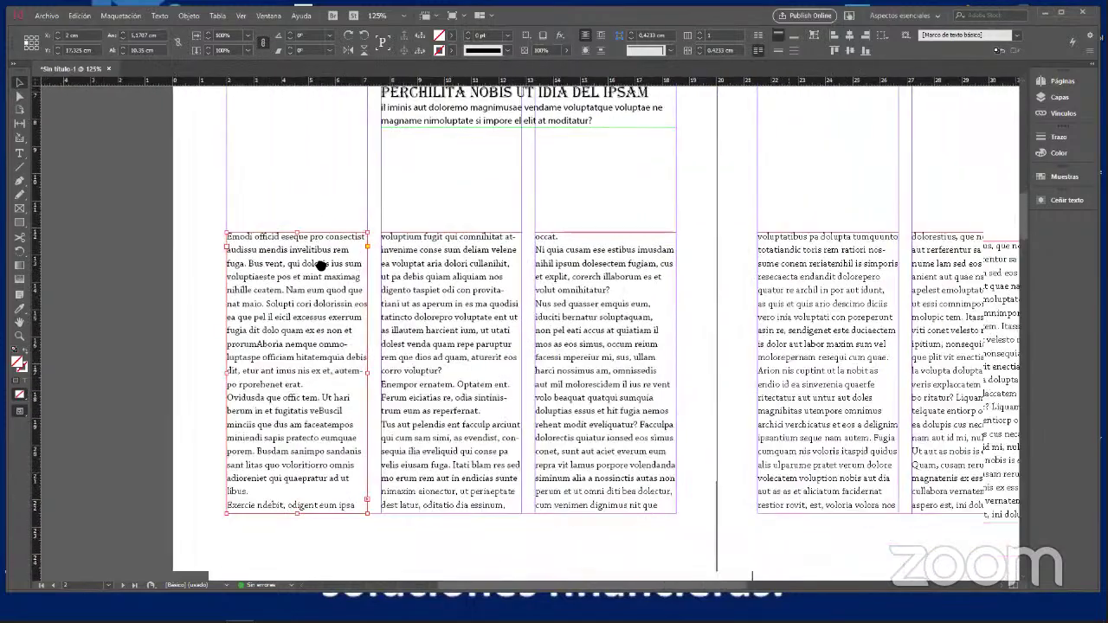
scroll(616, 223, "left", 5)
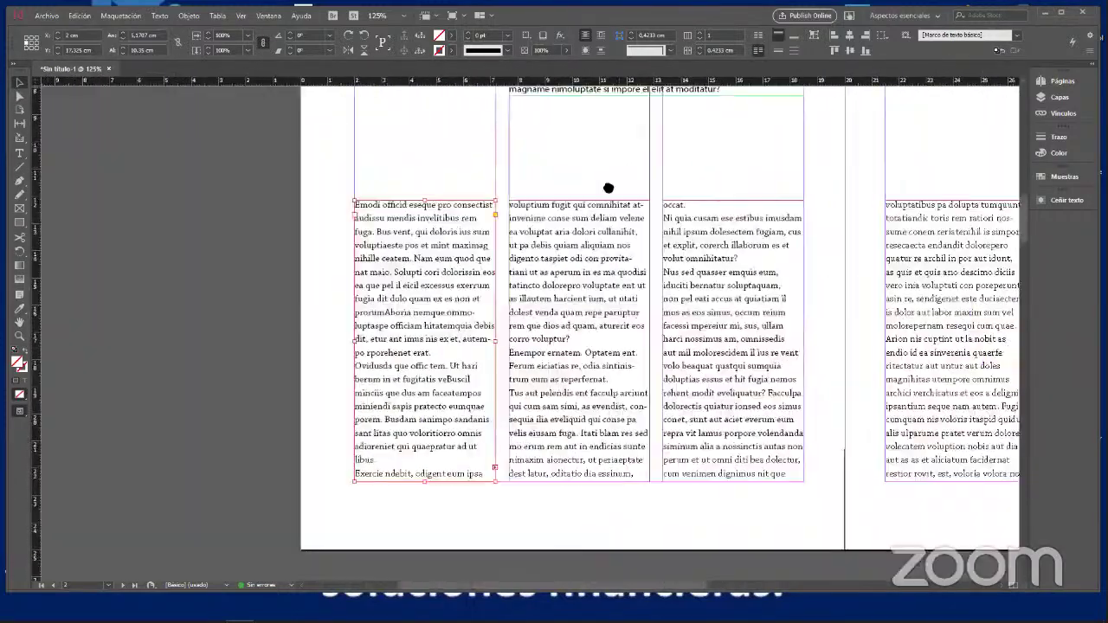
scroll(589, 175, "down", 5)
scroll(597, 221, "down", 15)
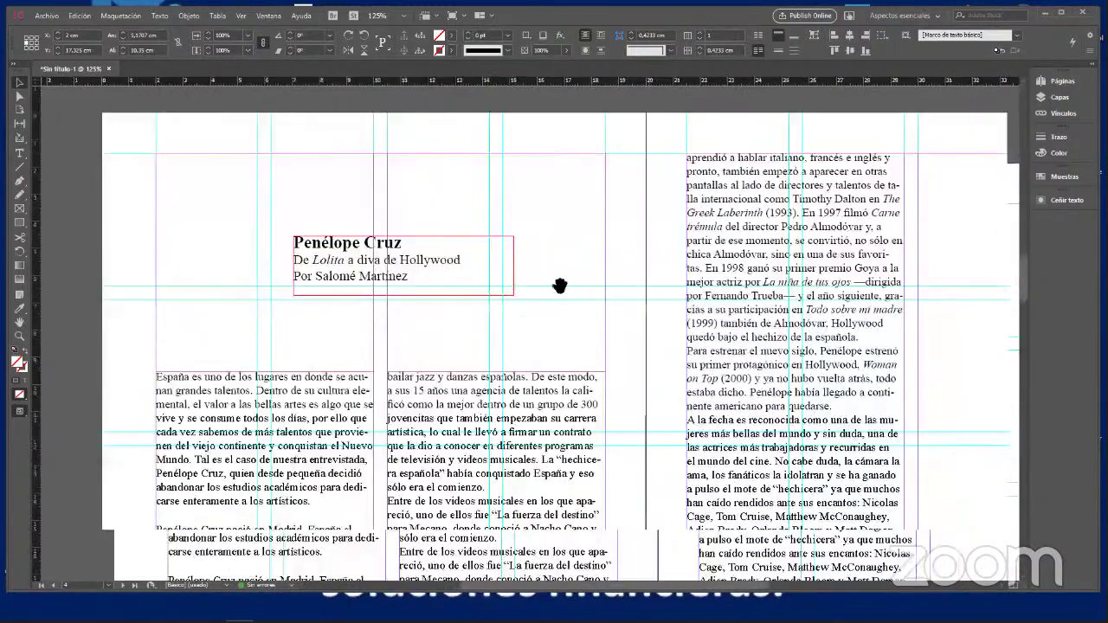
scroll(498, 391, "down", 5)
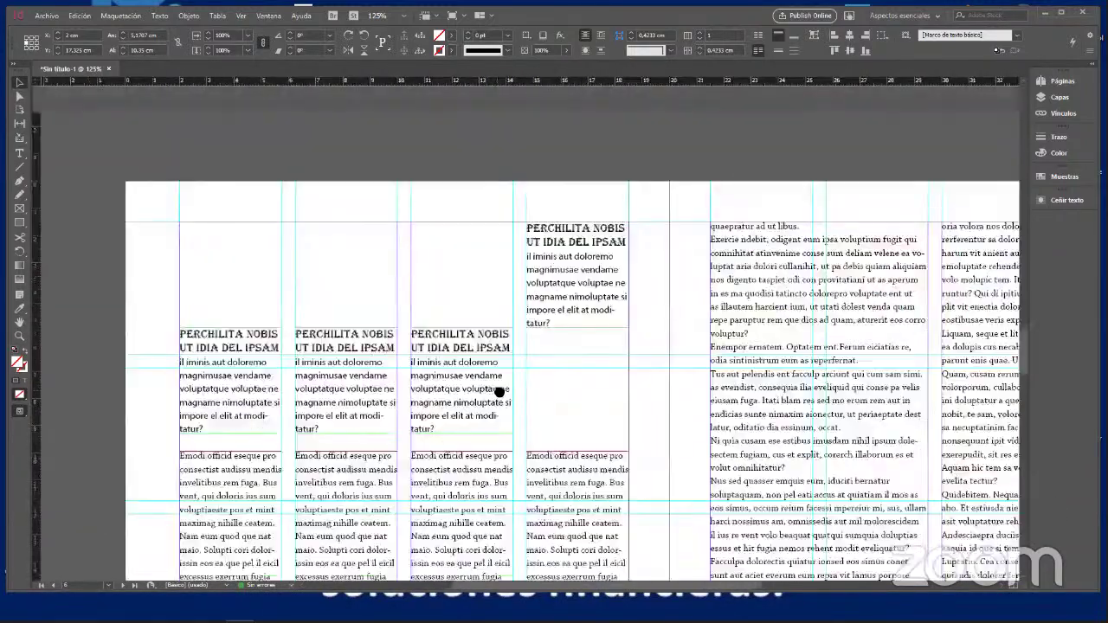
scroll(616, 99, "up", 1)
scroll(616, 98, "left", 1)
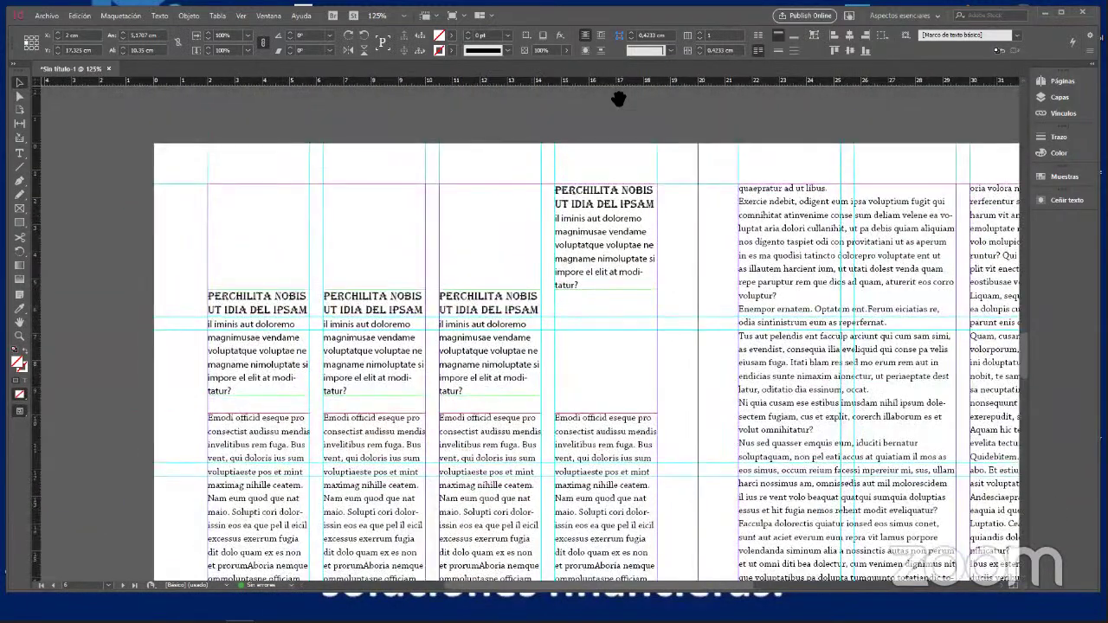
scroll(611, 428, "up", 8)
scroll(611, 428, "left", 3)
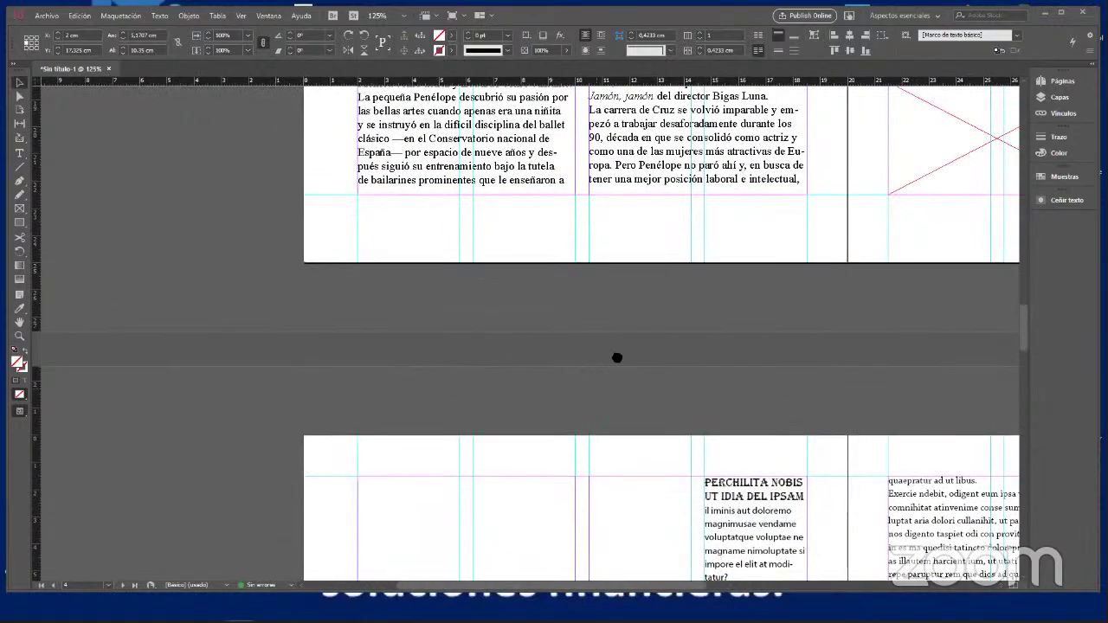
scroll(546, 425, "up", 4)
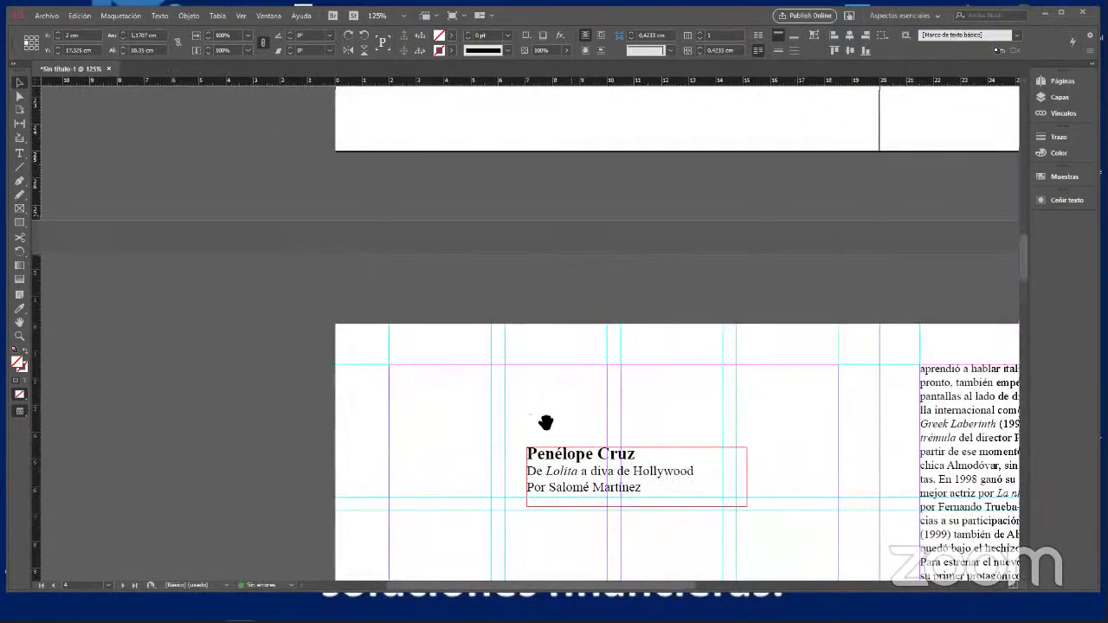
scroll(475, 202, "up", 8)
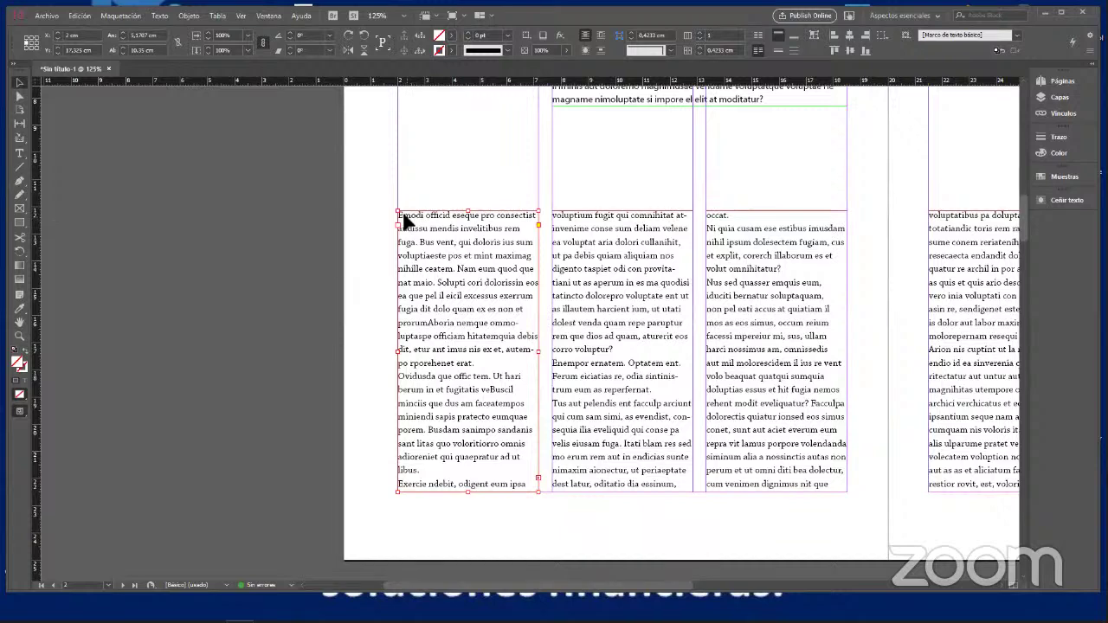
Try a two-line, one-character drop cap on the selected opening E of the page 2 body text, and undo the line change
scroll(404, 221, "up", 3)
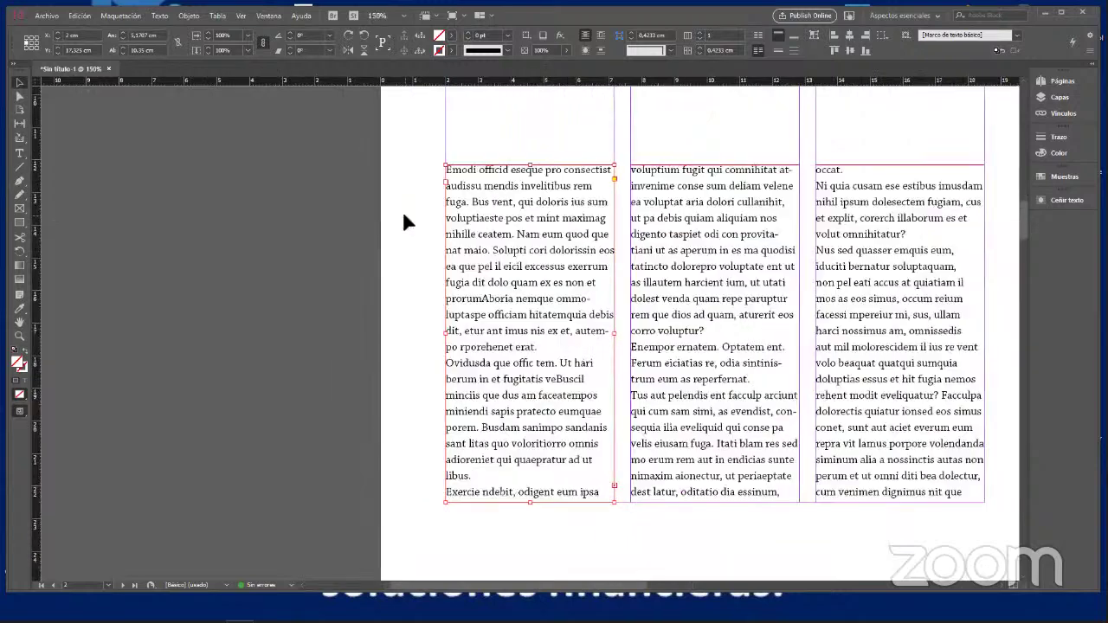
scroll(442, 224, "up", 2)
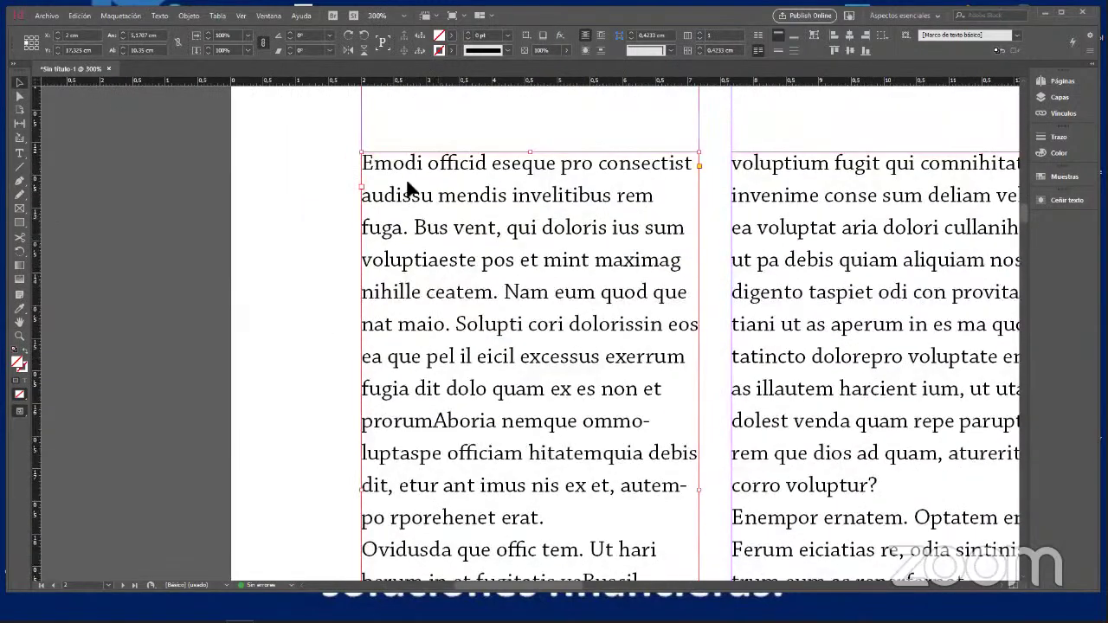
double_click(366, 163)
left_click_drag(362, 163, 374, 163)
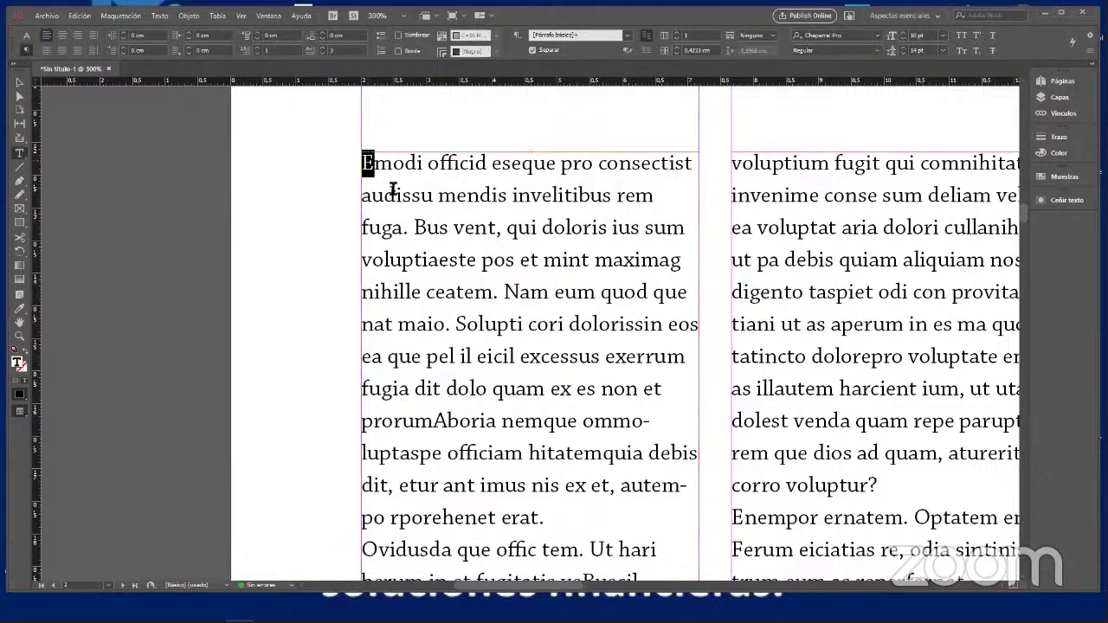
left_click(321, 50)
left_click(256, 47)
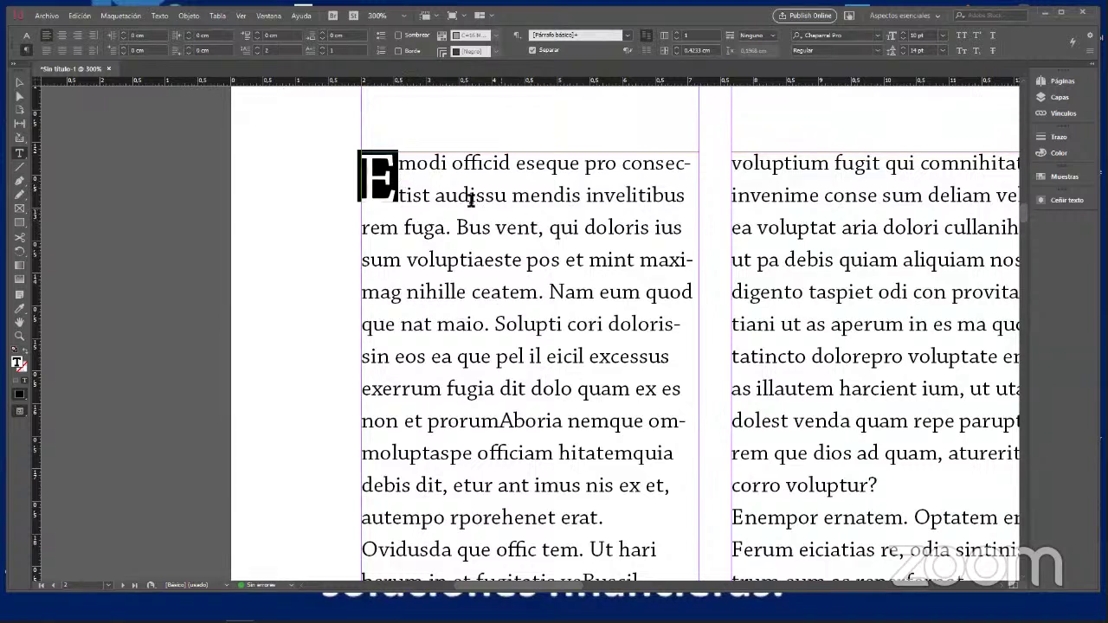
key("ctrl+z")
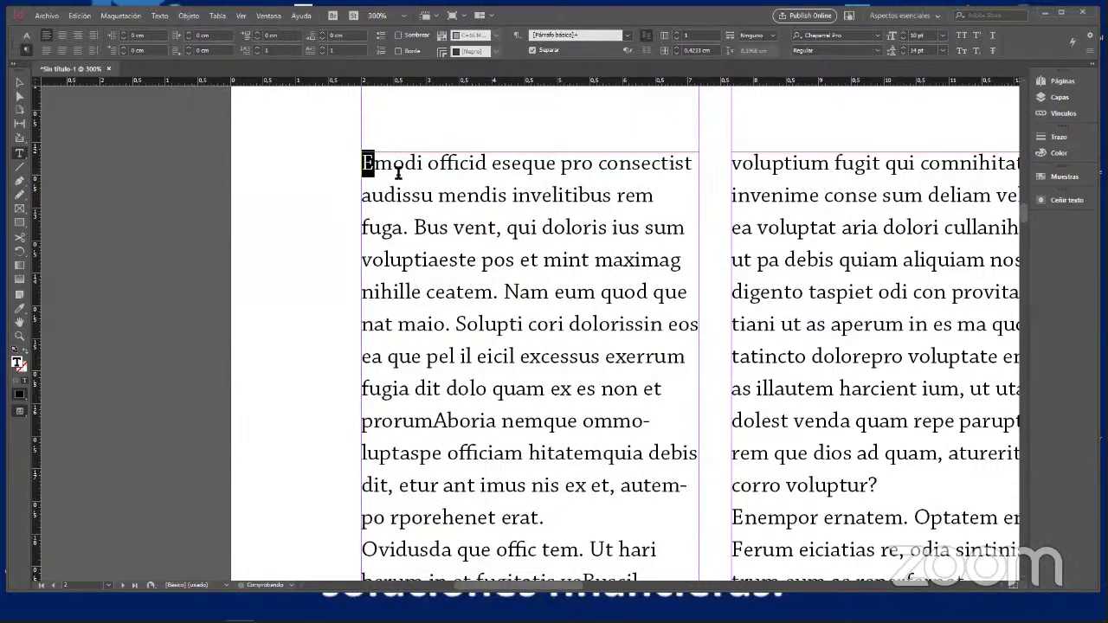
Give the opening body paragraph on page 2 a drop cap three lines high that spans its first three characters
left_click(379, 165)
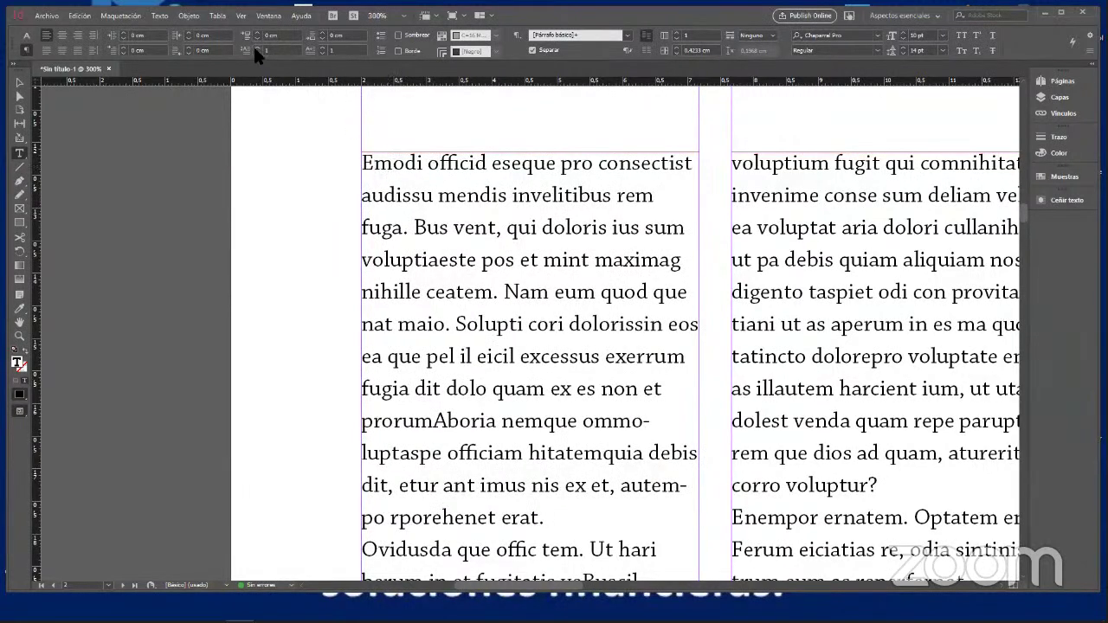
left_click(257, 47)
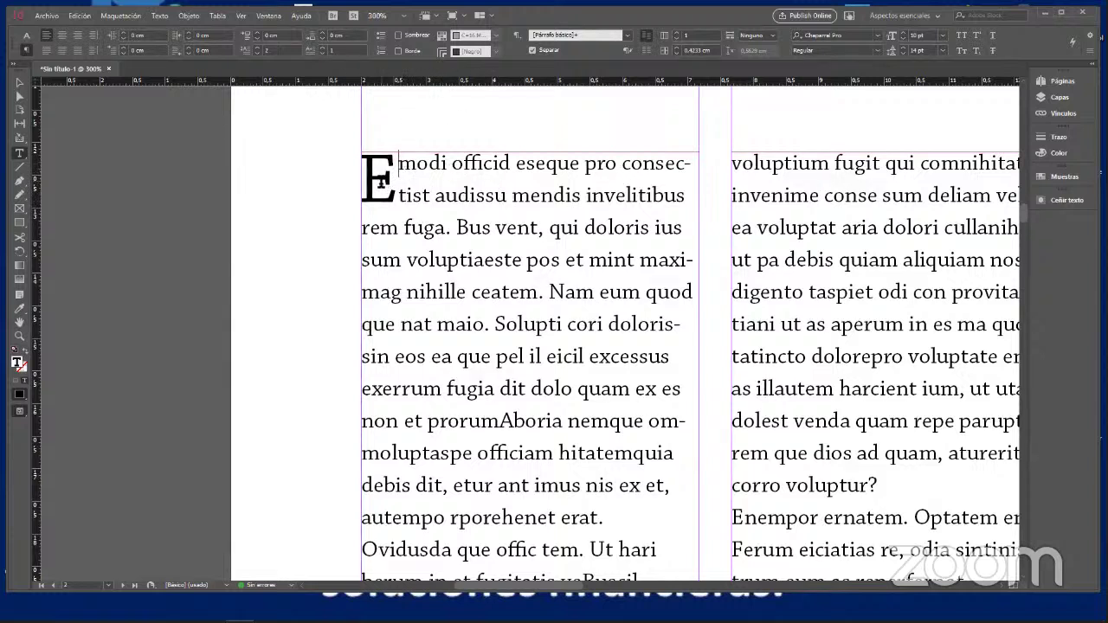
left_click(253, 45)
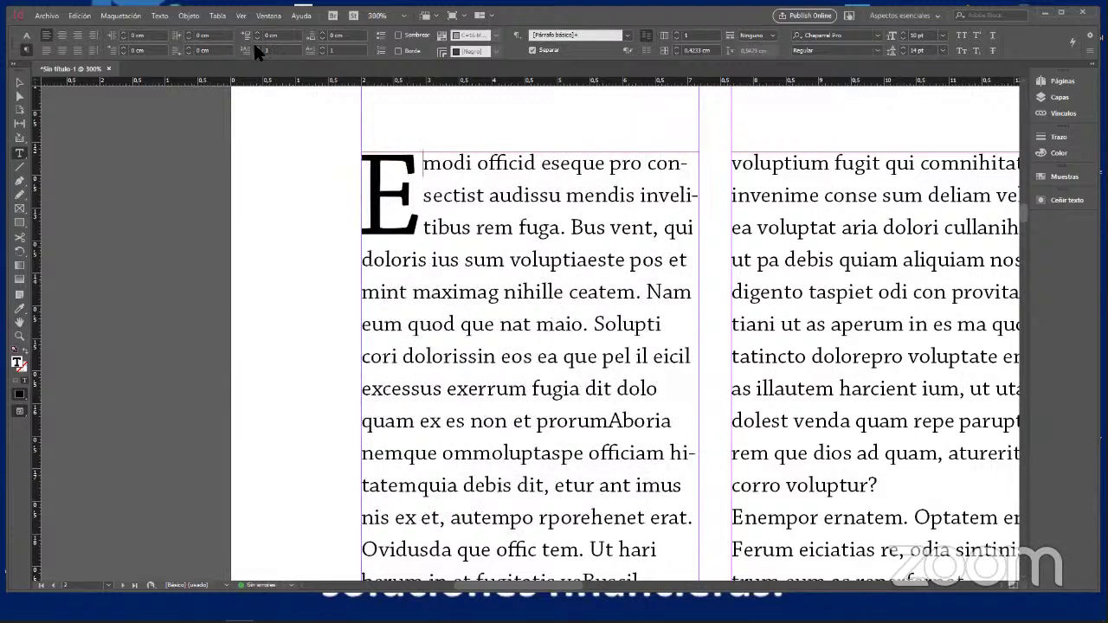
left_click(253, 40)
left_click(253, 43)
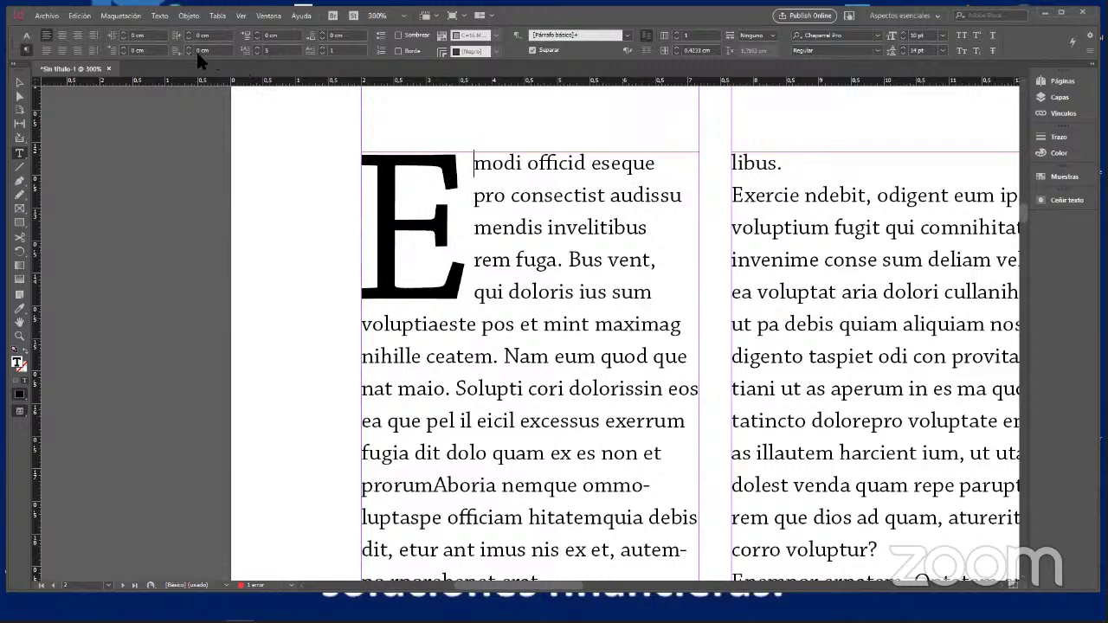
left_click(254, 50)
left_click(254, 50)
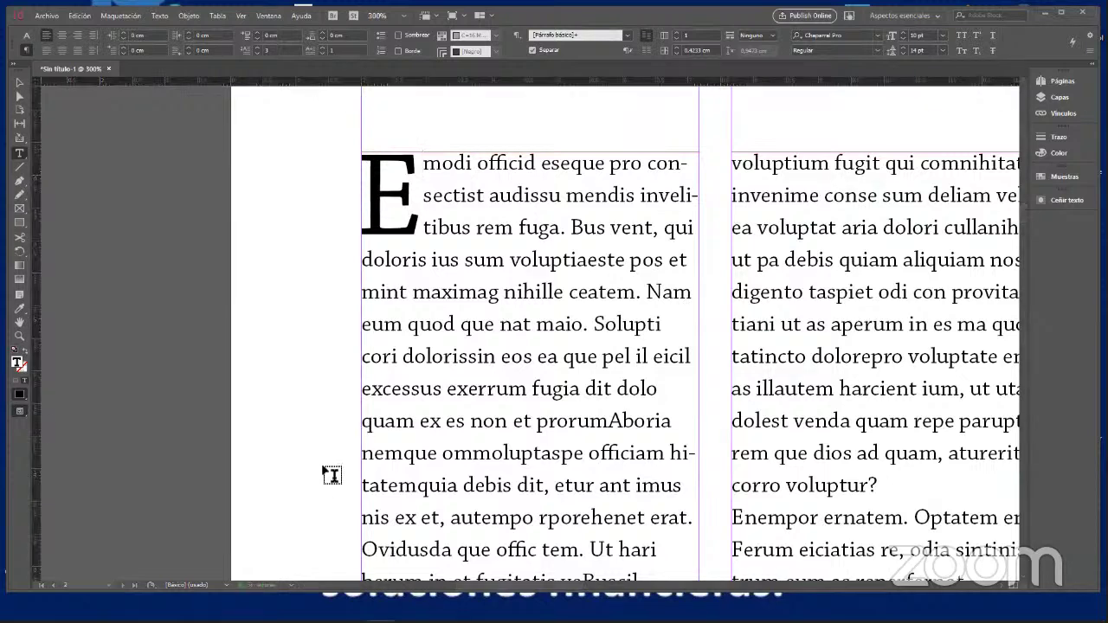
left_click(320, 46)
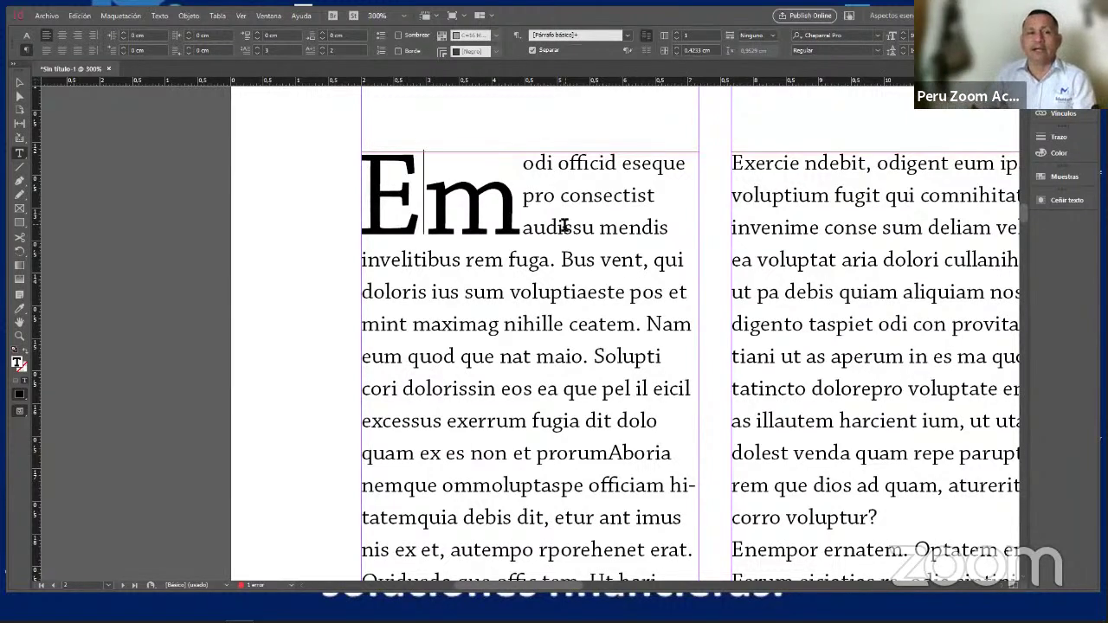
left_click(320, 47)
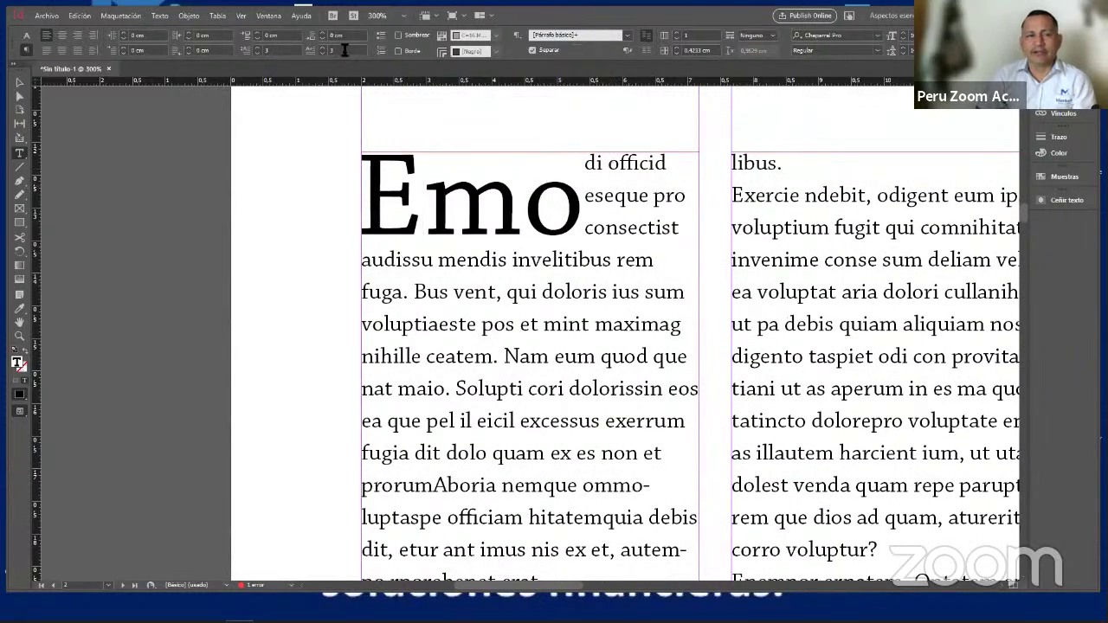
Try a five-character drop cap on the page 2 opening paragraph, and set its drop cap character count back to 1
left_click(322, 45)
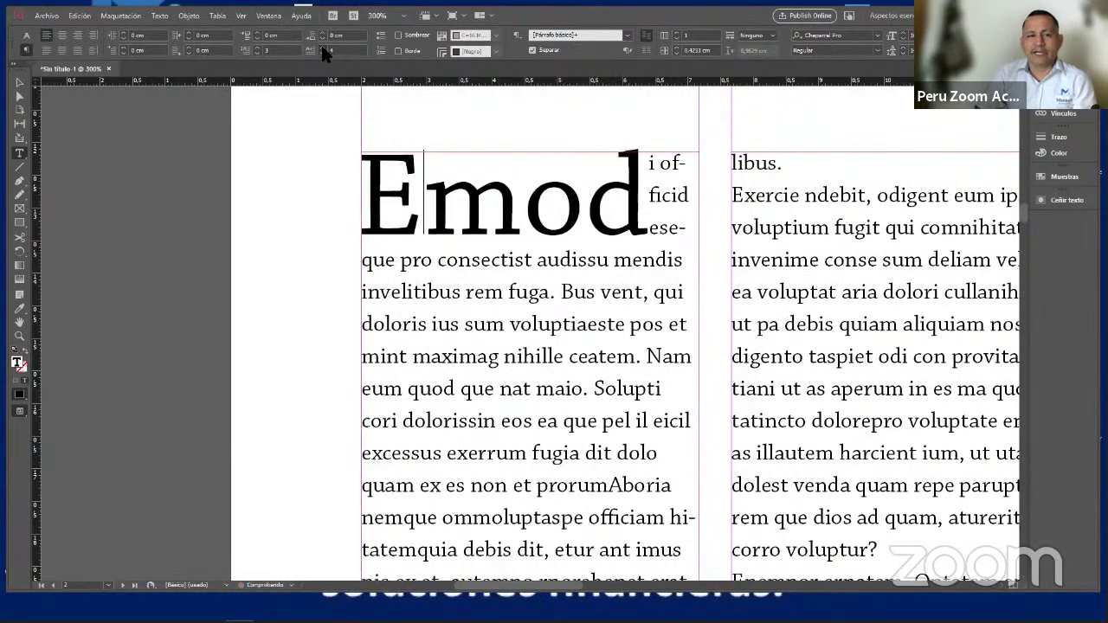
left_click(321, 45)
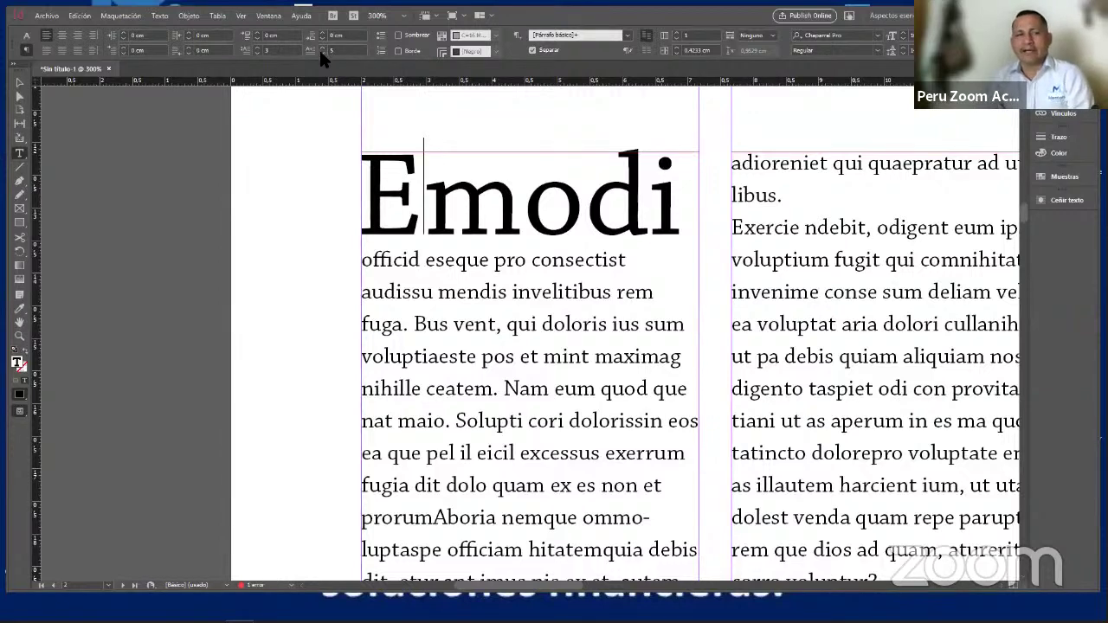
left_click(321, 53)
left_click(321, 54)
left_click(321, 53)
left_click(321, 53)
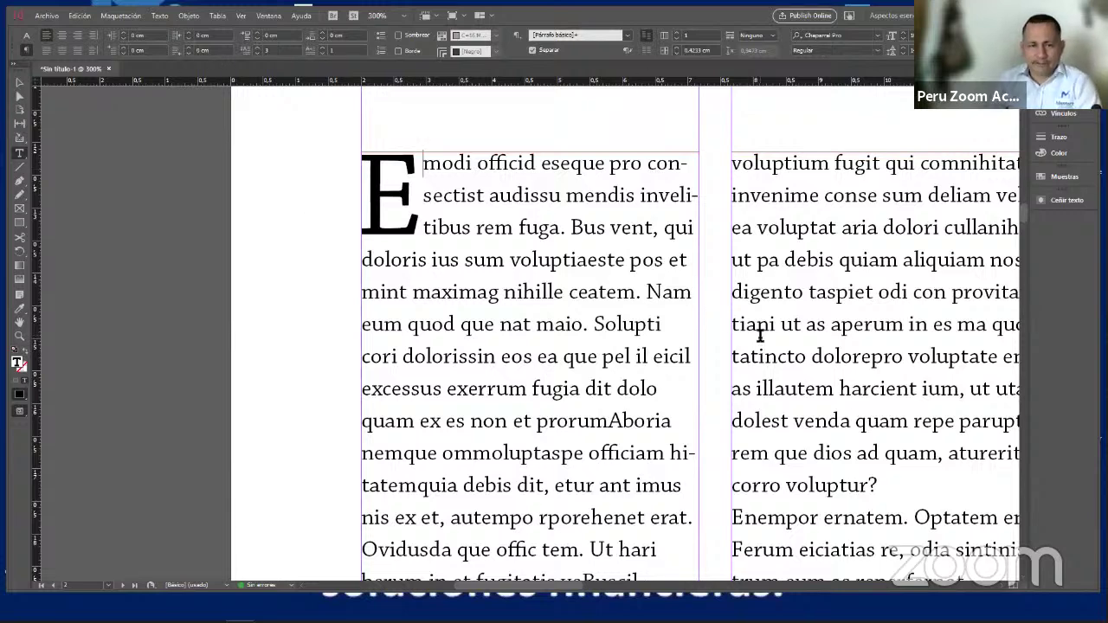
Compare the page 2 opening paragraph and its drop cap with the opening paragraph on page 4
scroll(758, 334, "up", 2)
scroll(758, 334, "up", 2)
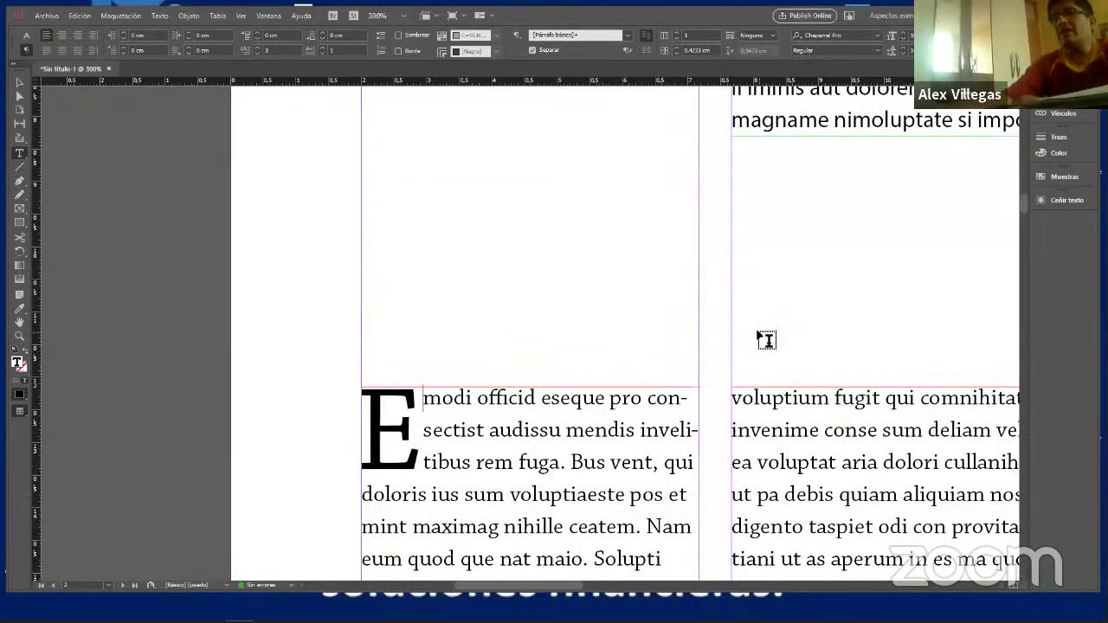
scroll(766, 340, "down", 2)
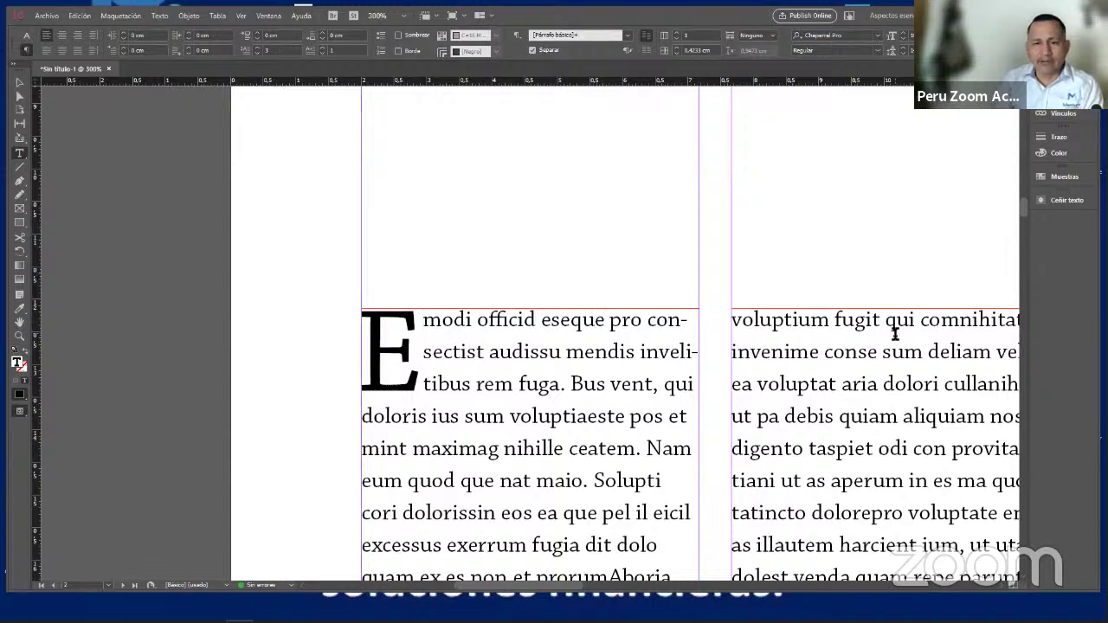
scroll(709, 287, "down", 5)
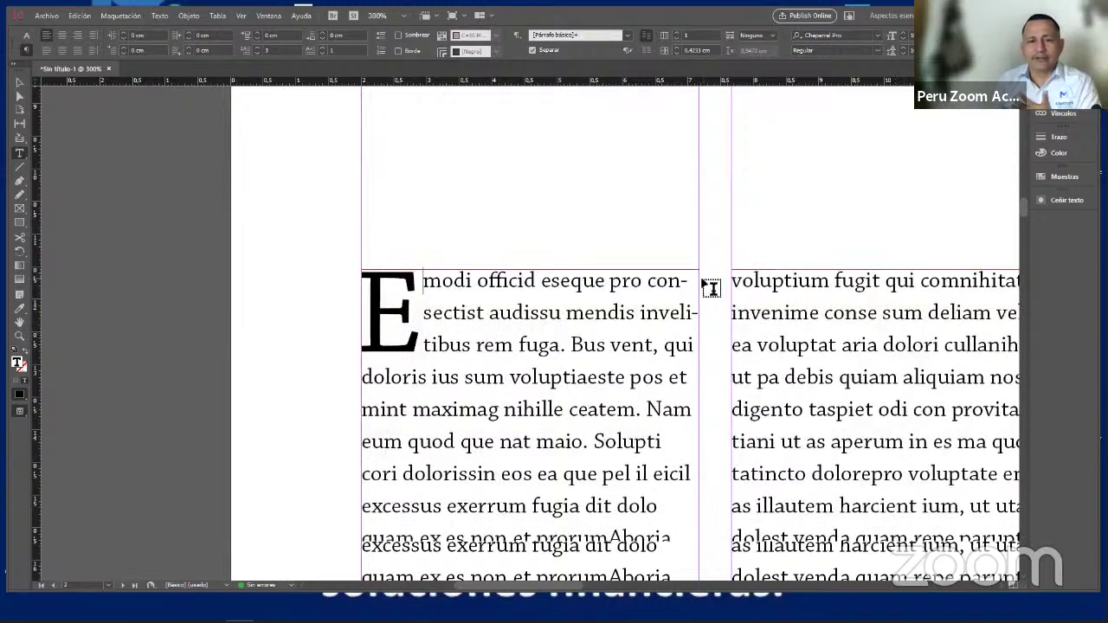
scroll(710, 303, "down", 15)
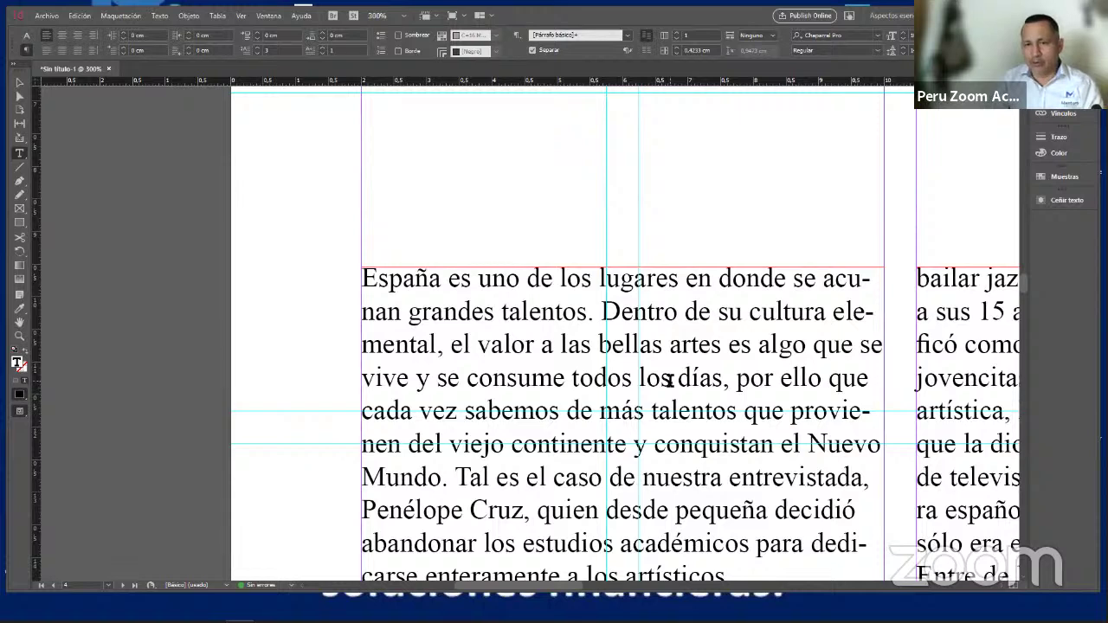
scroll(669, 381, "up", 8)
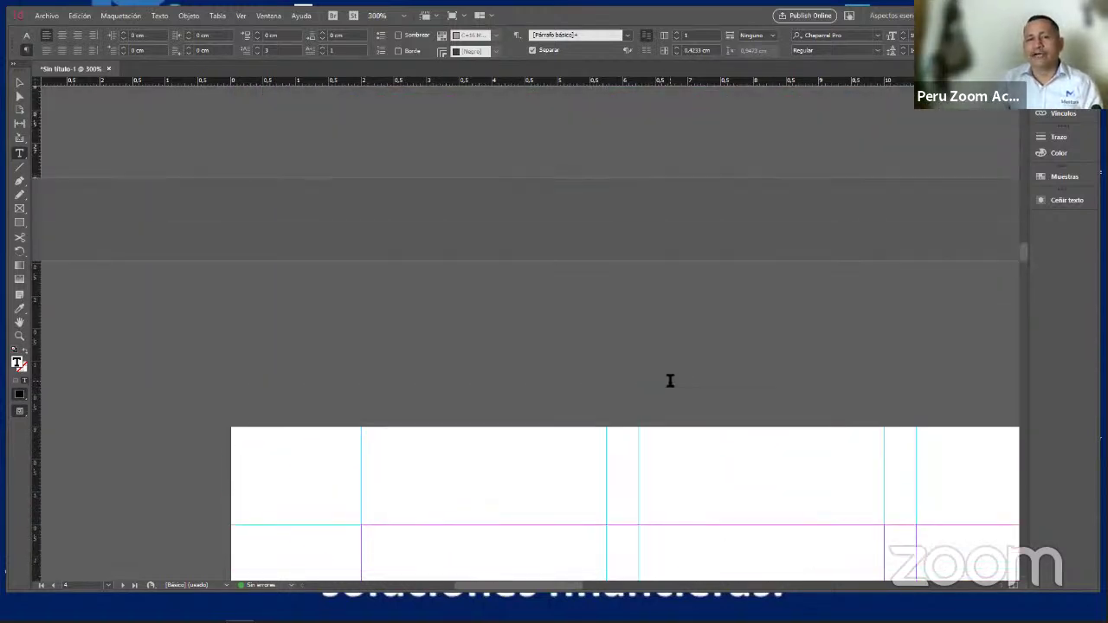
scroll(669, 380, "up", 15)
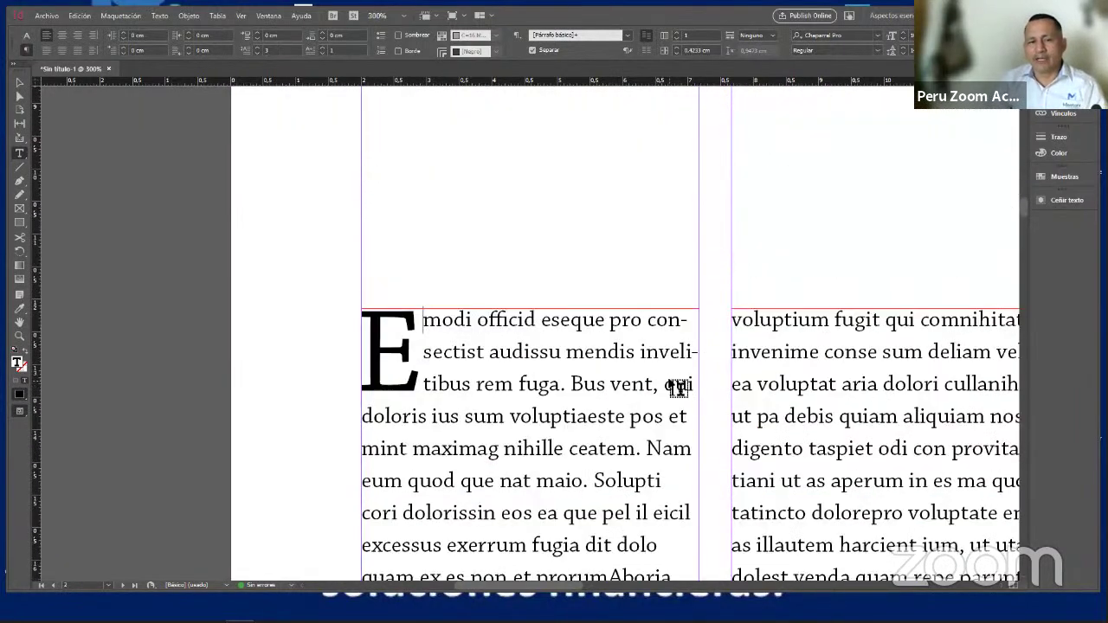
scroll(678, 387, "up", 3)
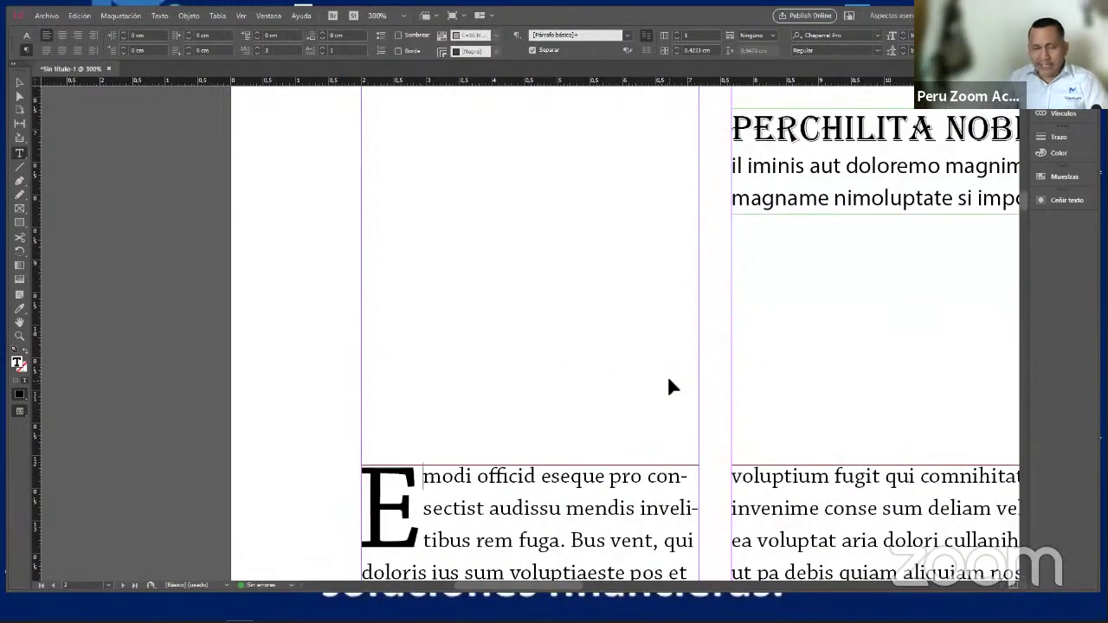
Examine the headline and column layout across the page 2–3 spread, and display the document's layers
key("ctrl+minus")
key("ctrl+minus")
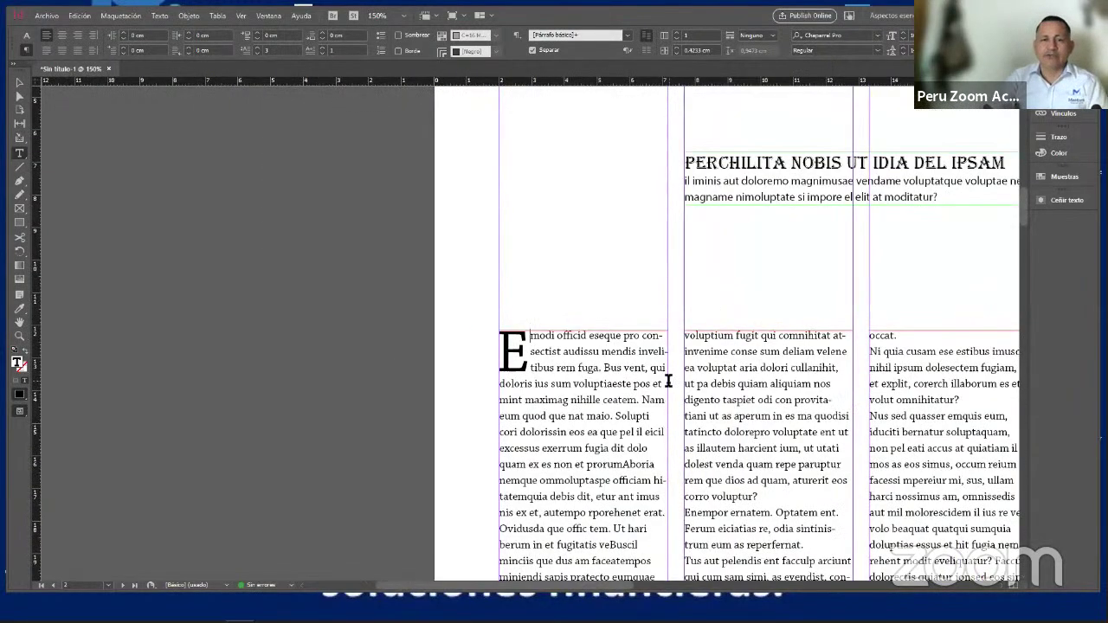
key("ctrl+minus")
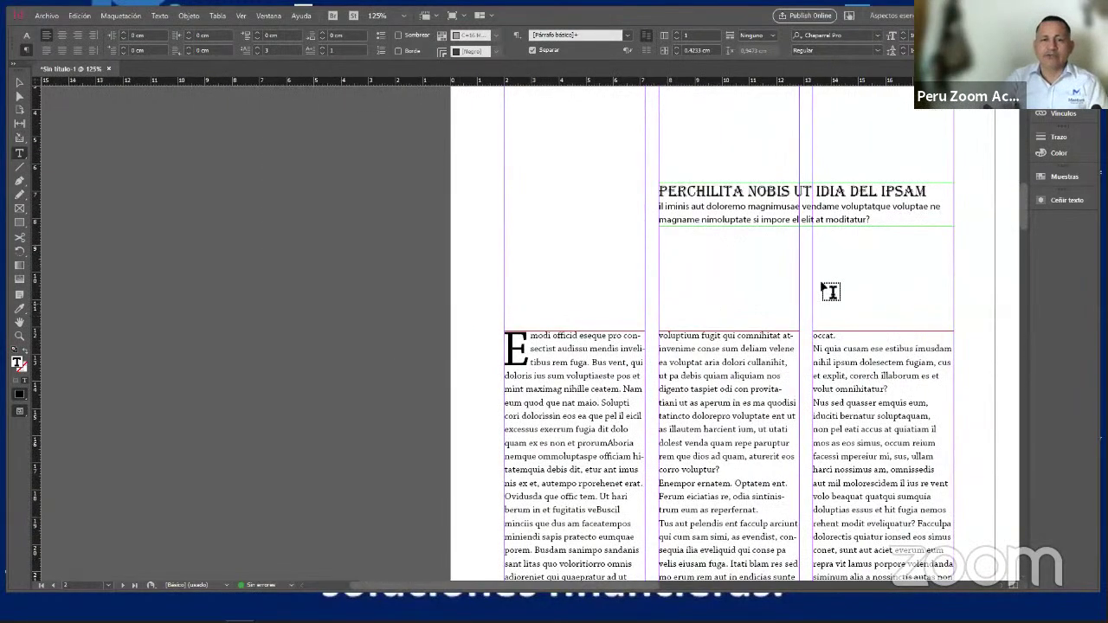
left_click(19, 83)
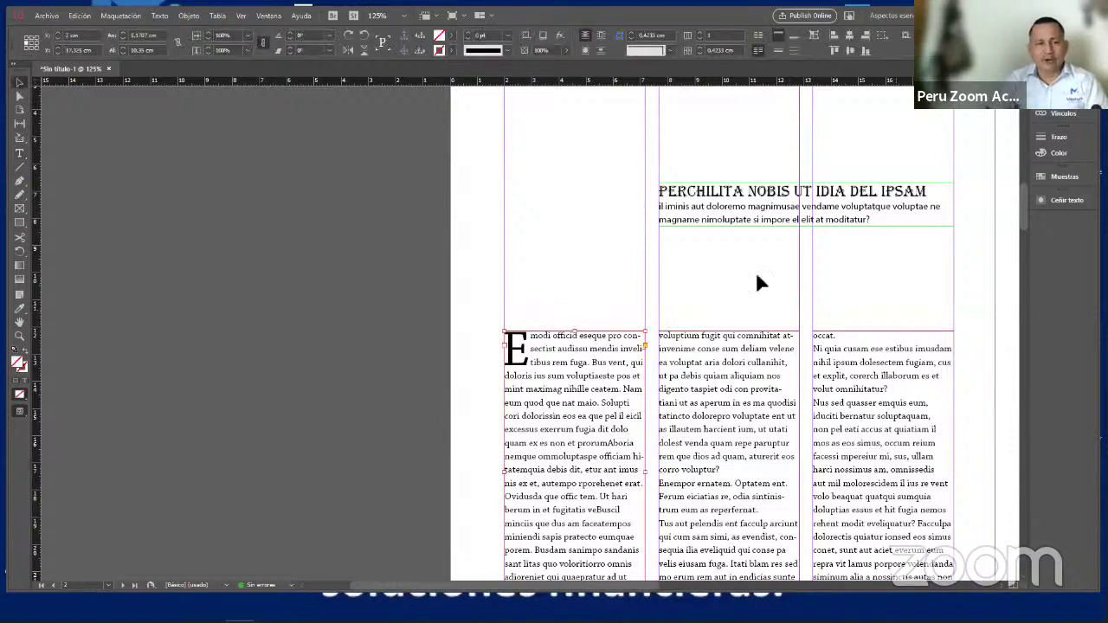
scroll(475, 342, "right", 1)
scroll(474, 342, "down", 1)
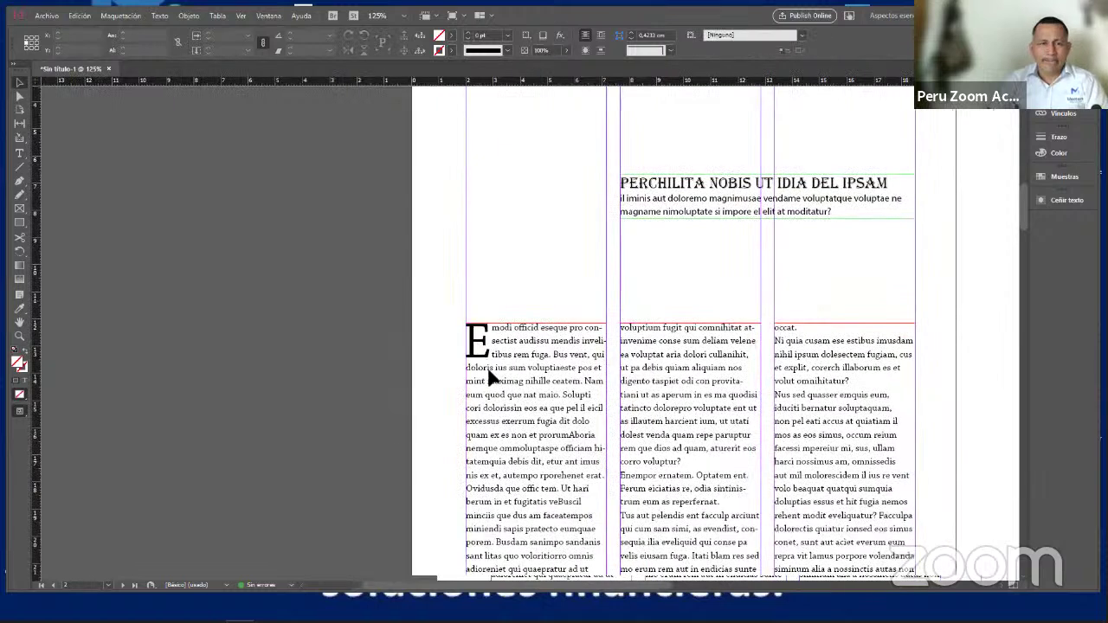
scroll(491, 378, "right", 5)
scroll(490, 390, "up", 1)
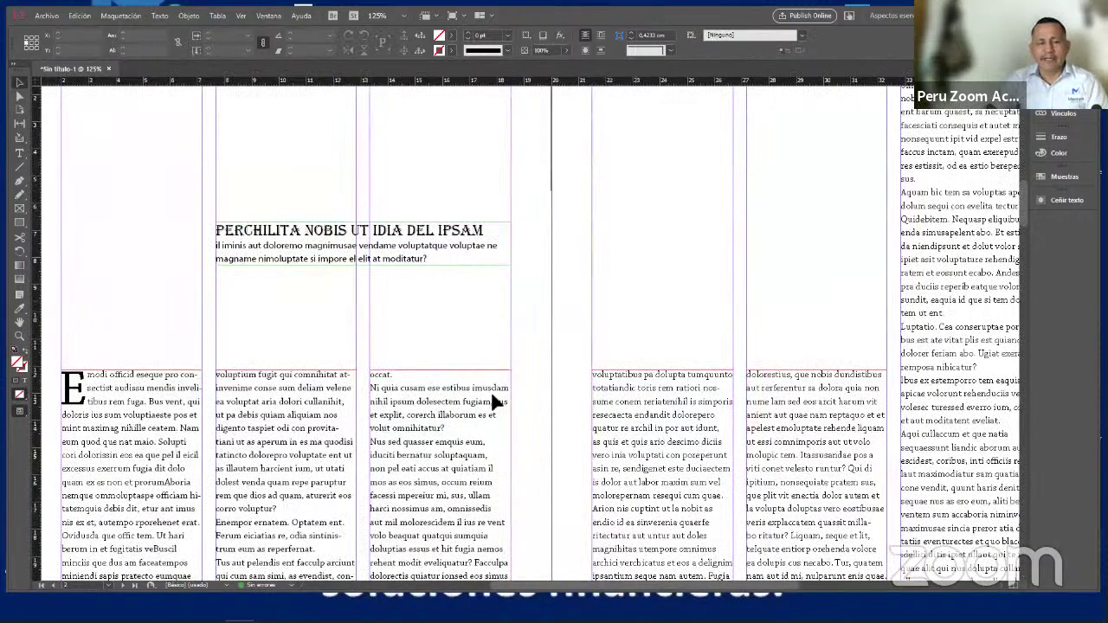
scroll(491, 391, "up", 1)
scroll(490, 390, "left", 1)
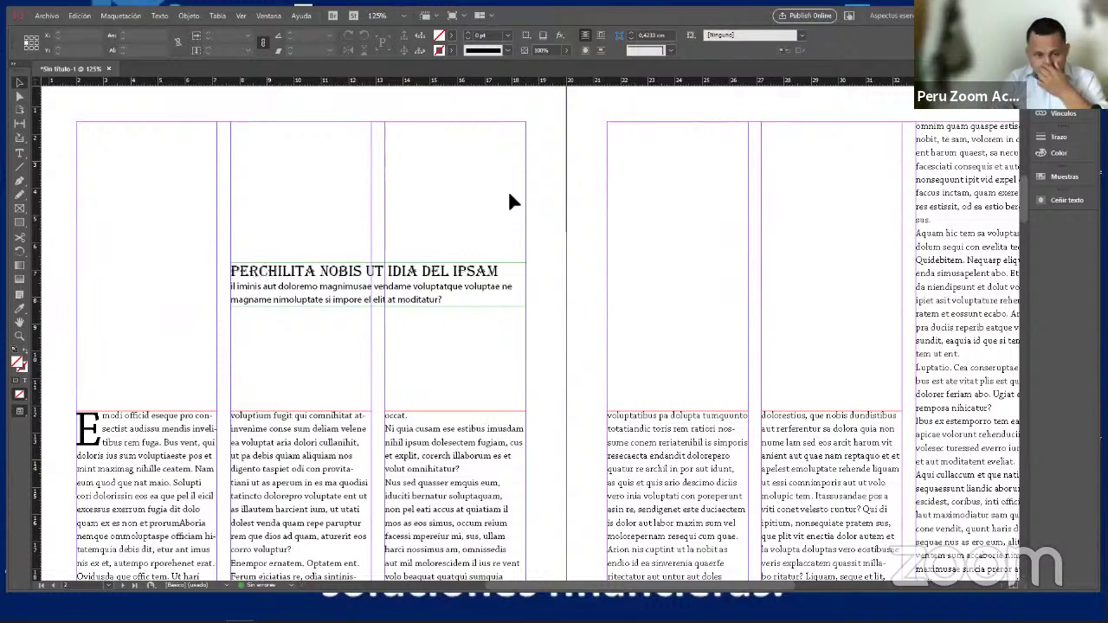
scroll(552, 198, "down", 4)
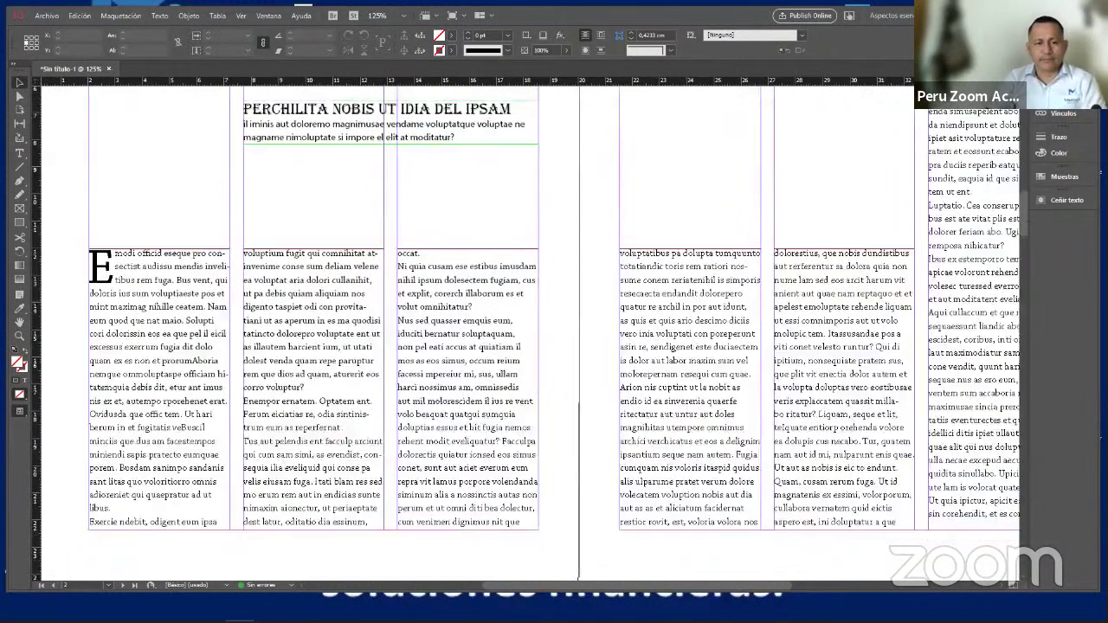
scroll(531, 333, "down", 1)
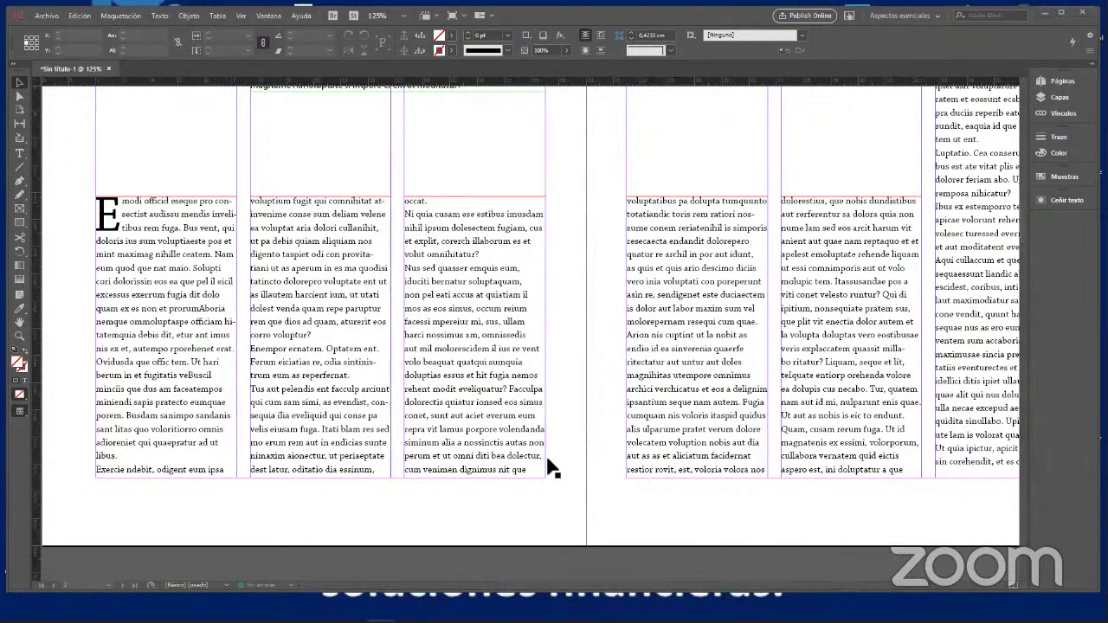
scroll(961, 324, "up", 5)
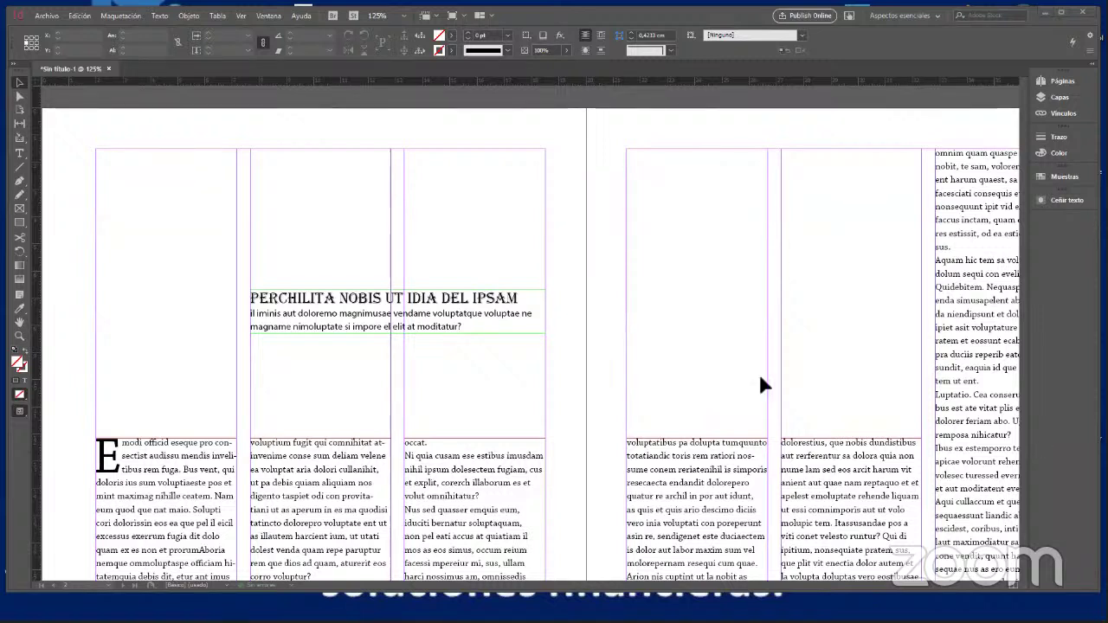
left_click(1055, 99)
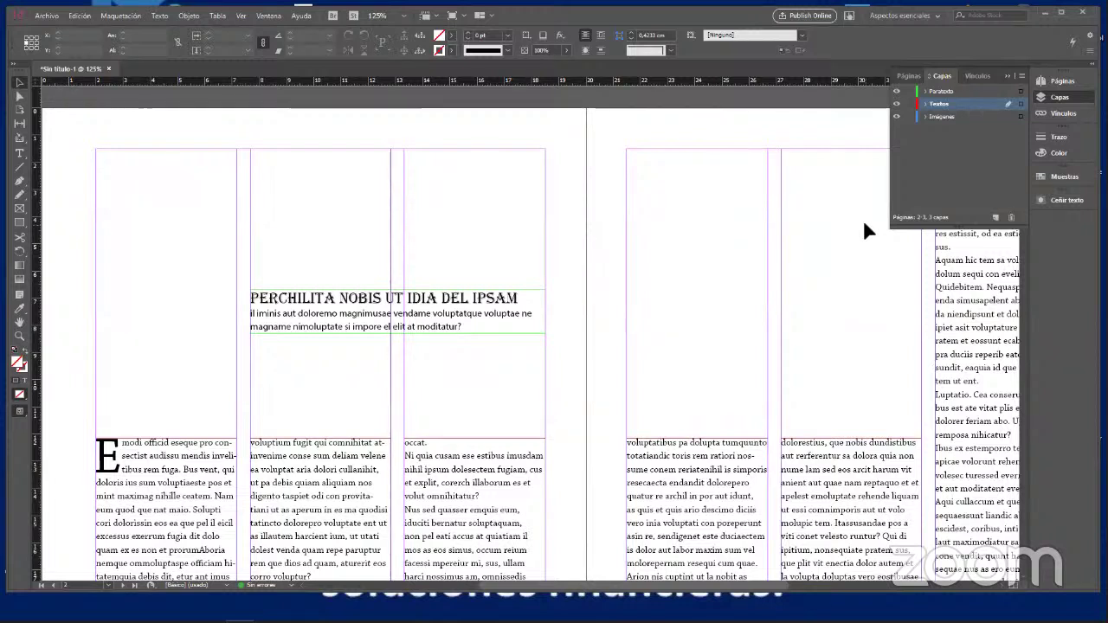
left_click(47, 16)
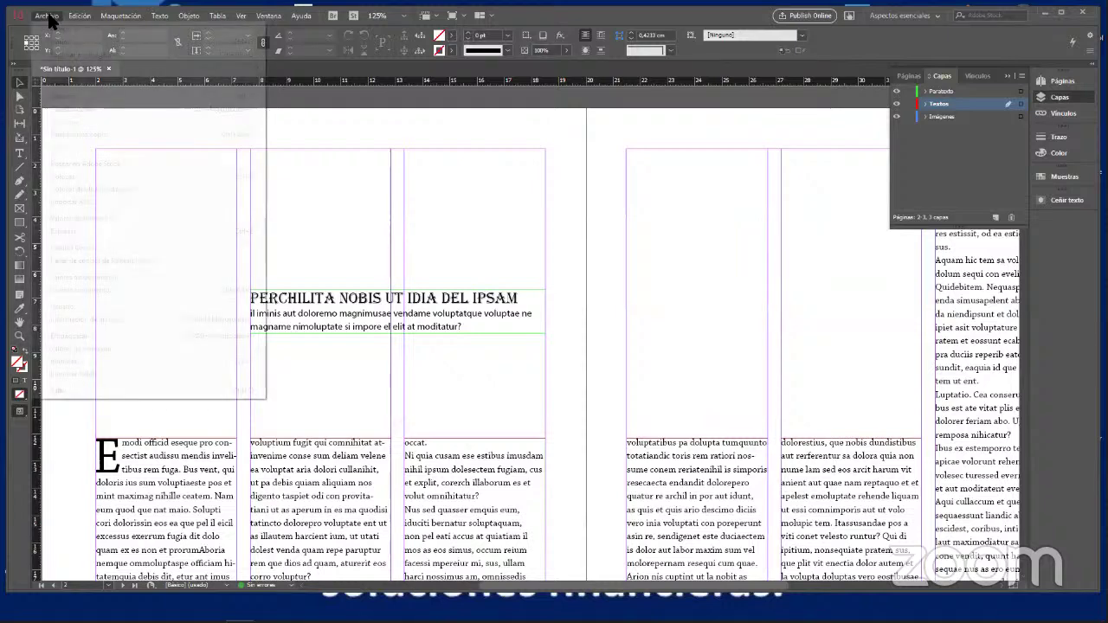
left_click(59, 42)
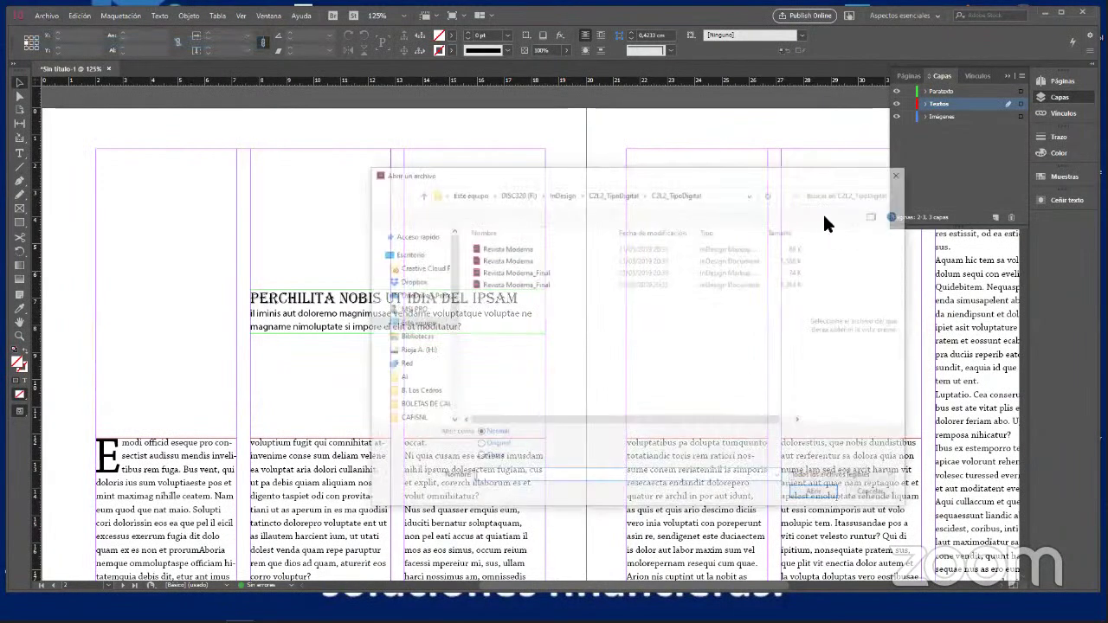
left_click(898, 180)
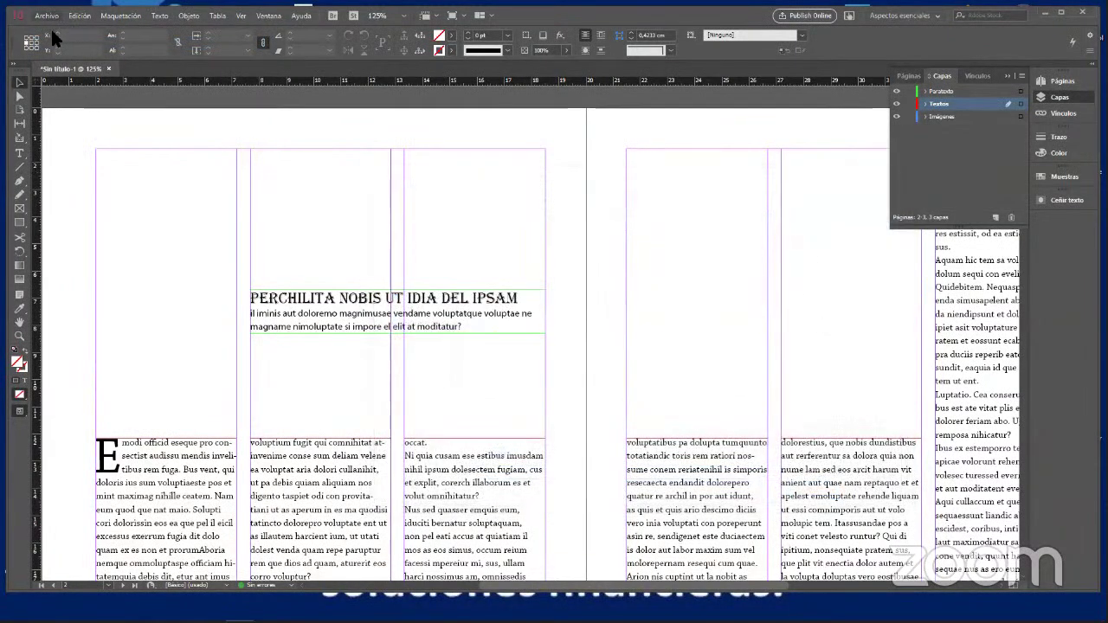
Create a new 210 × 297 mm document with 8 facing pages, one column and 12.7 mm margins
left_click(49, 18)
left_click(478, 165)
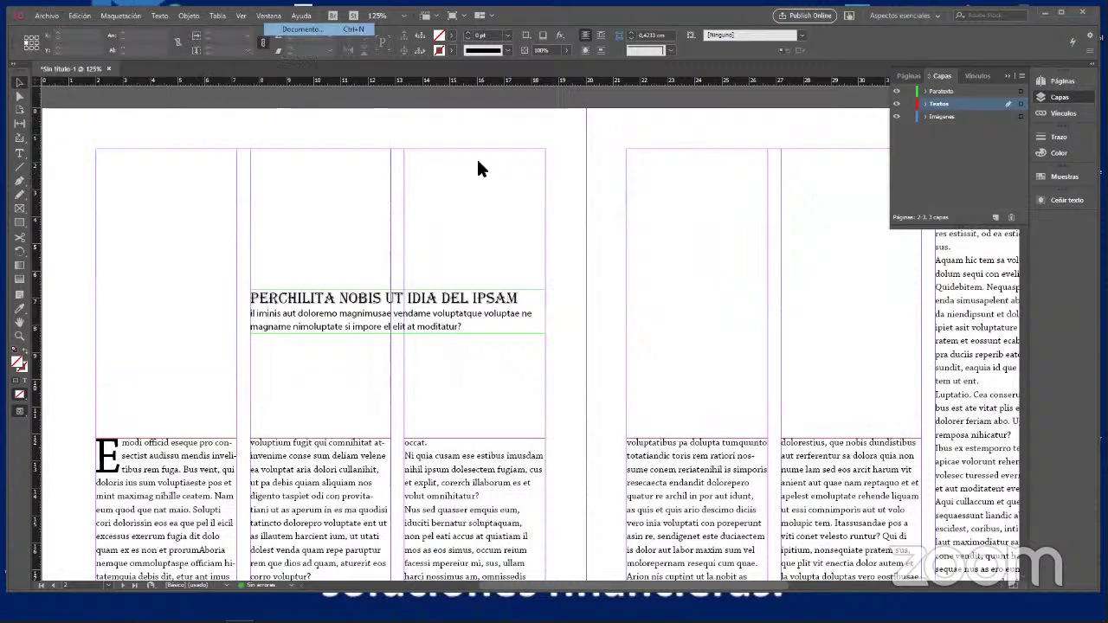
key("ctrl+n")
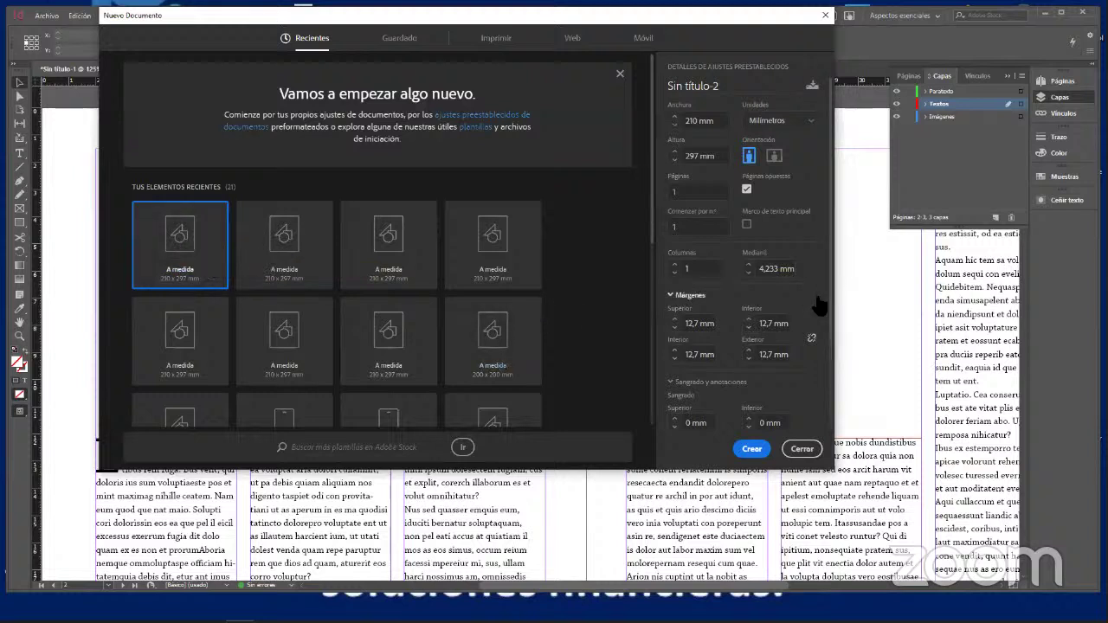
scroll(817, 301, "down", 2)
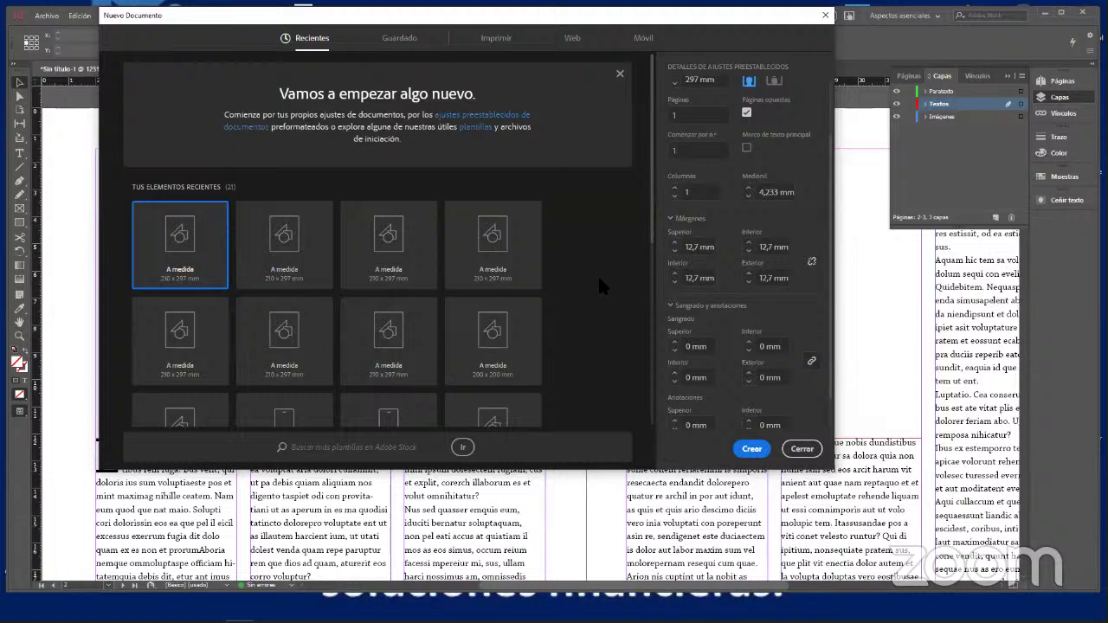
left_click(705, 116)
type("8")
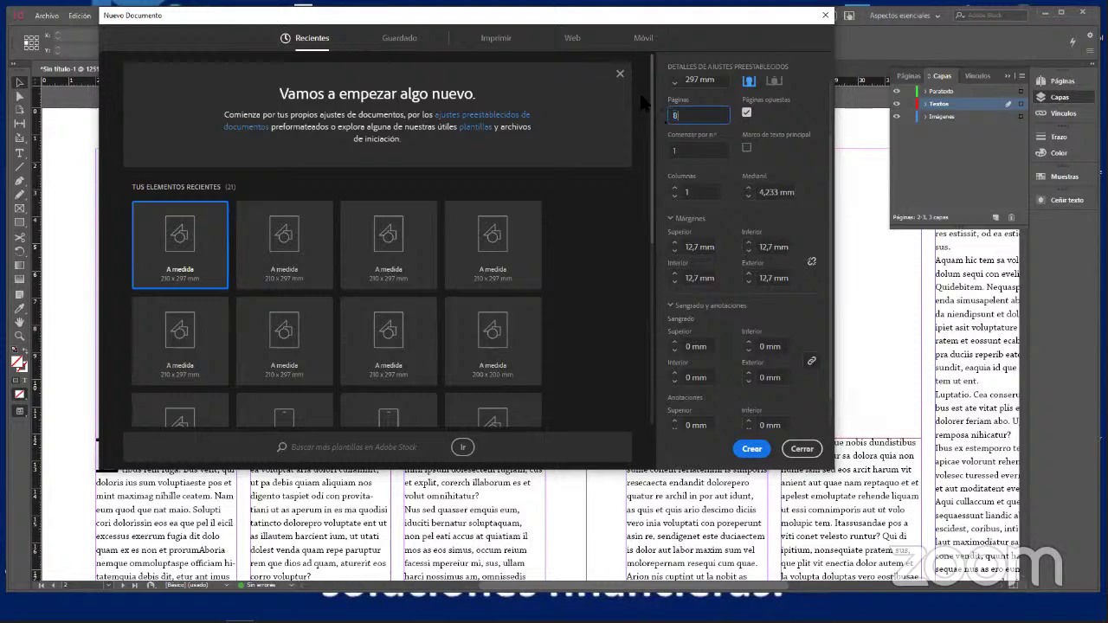
left_click(752, 449)
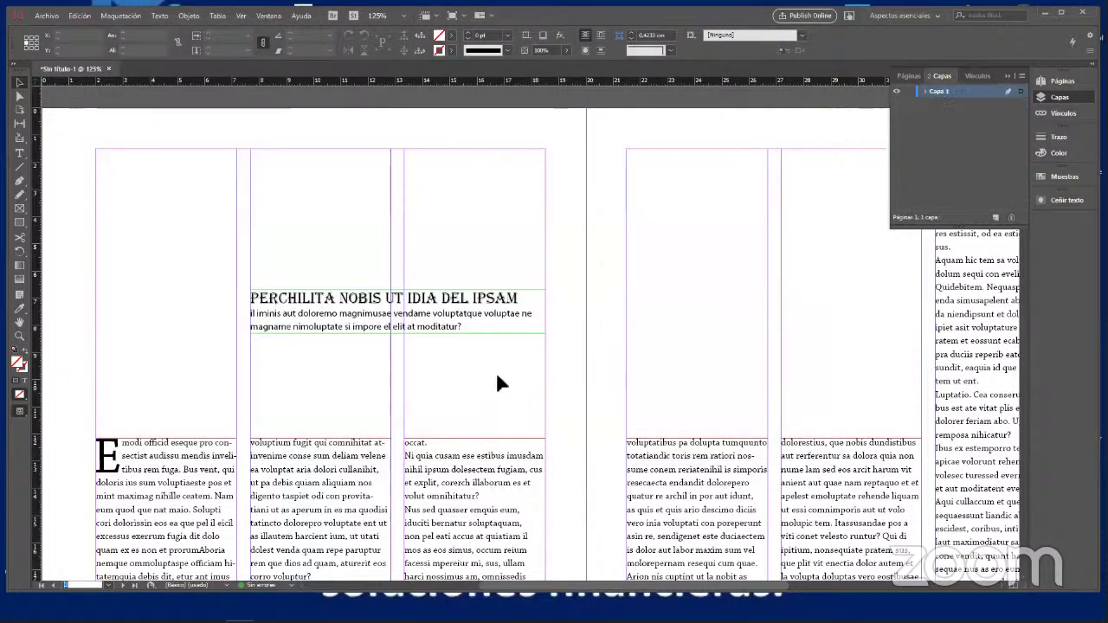
scroll(604, 370, "down", 5)
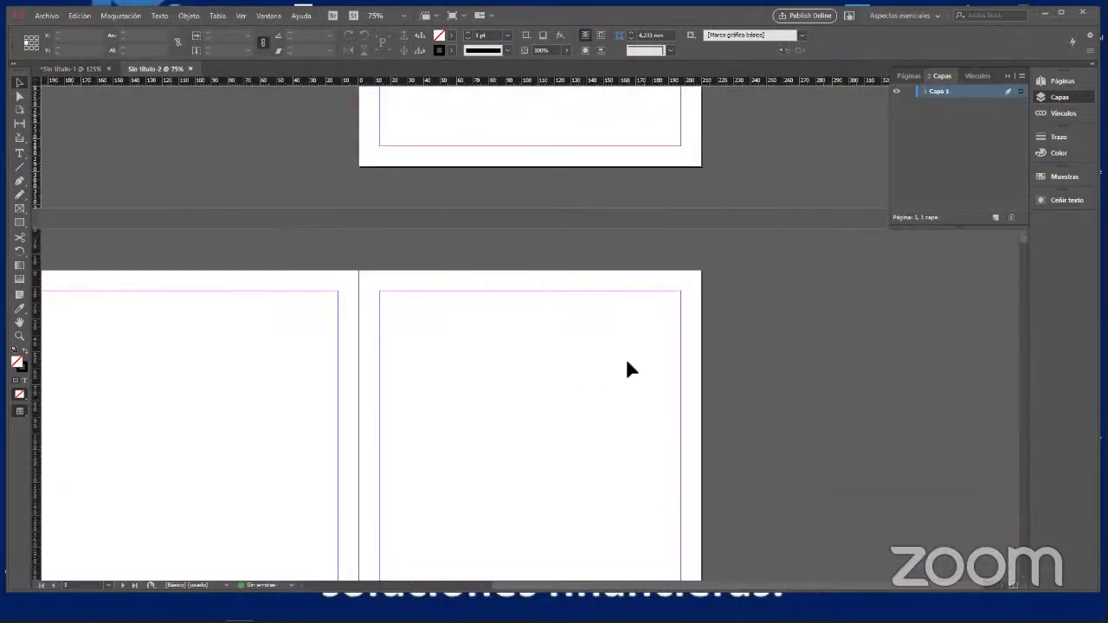
key("space")
left_click_drag(268, 366, 433, 193)
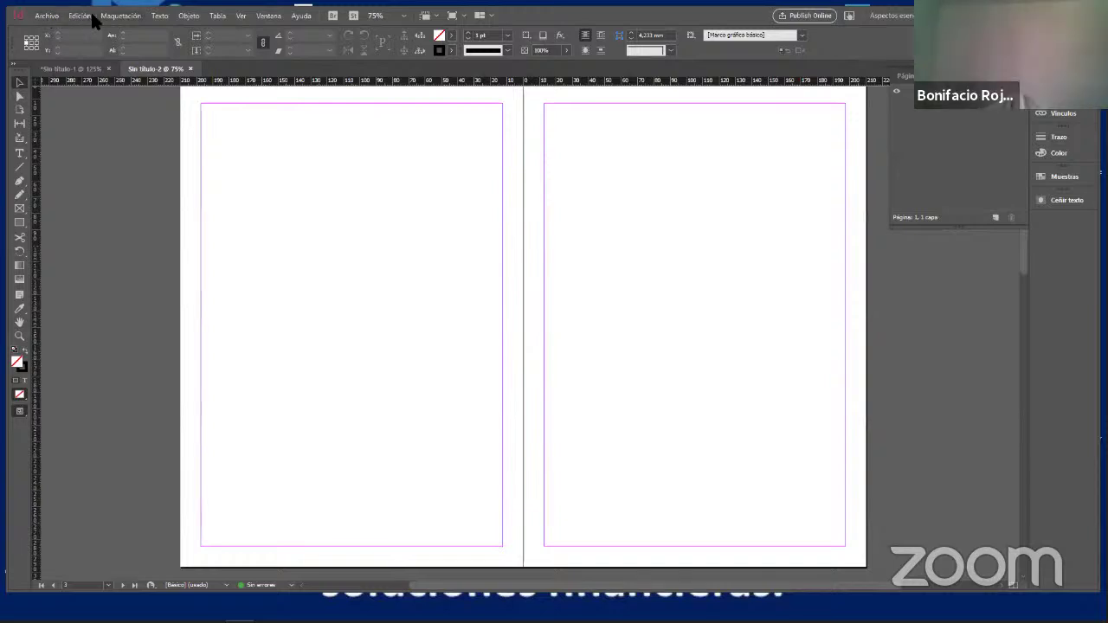
left_click(120, 16)
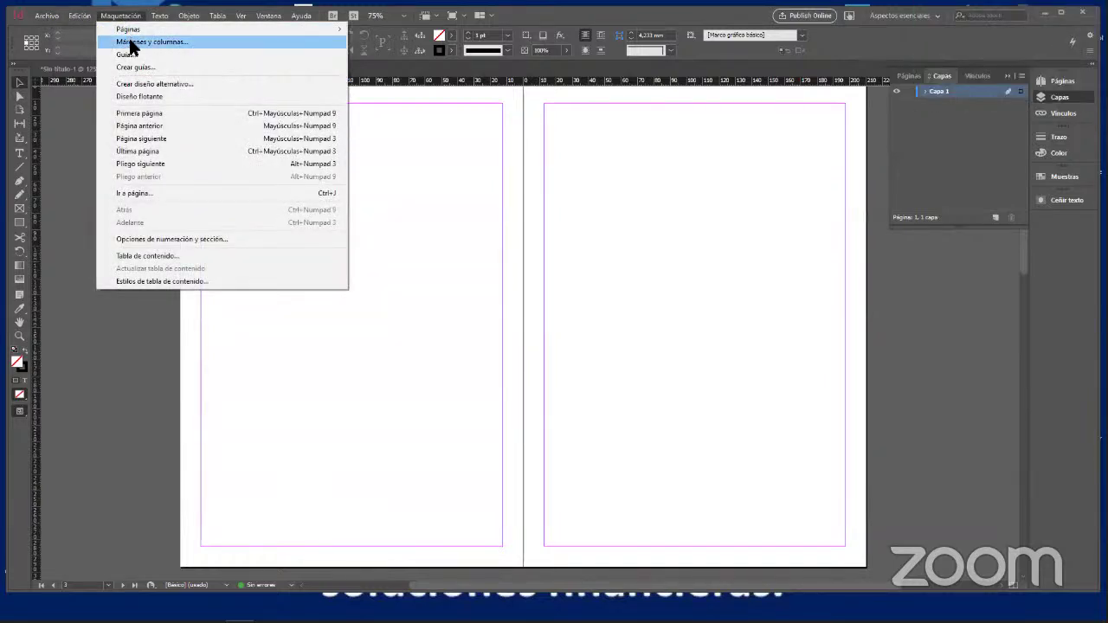
left_click(128, 40)
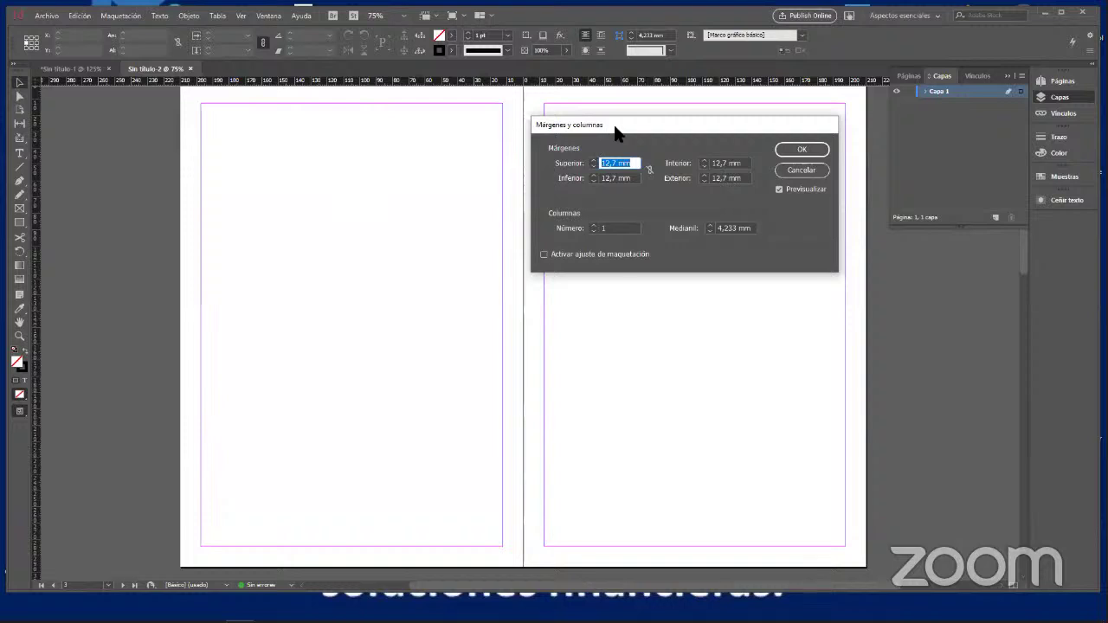
left_click_drag(620, 130, 740, 95)
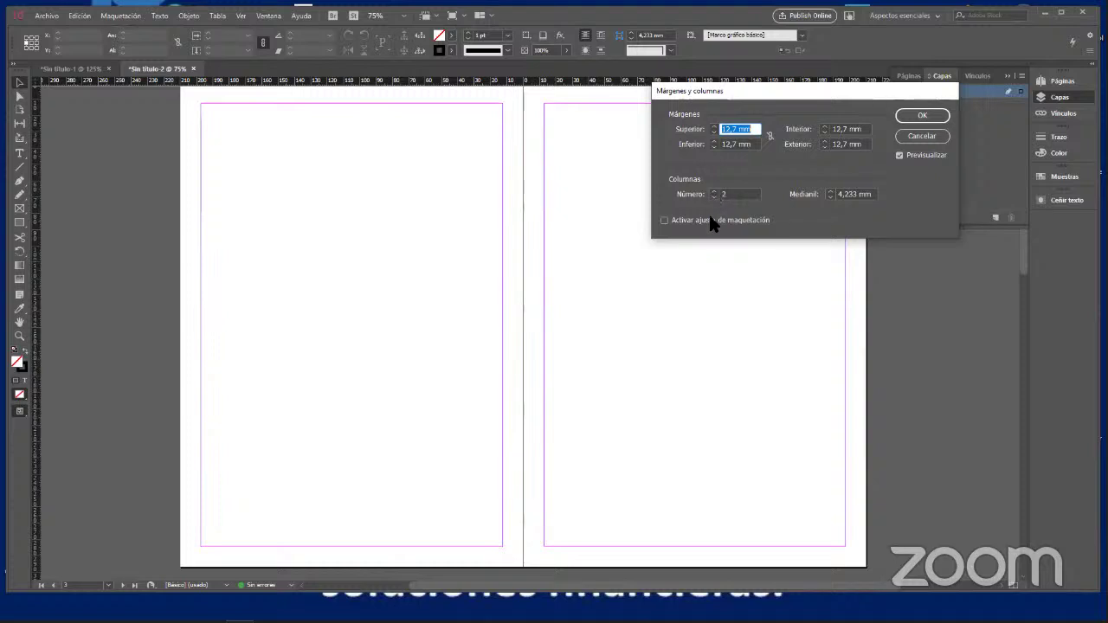
left_click(922, 136)
scroll(505, 252, "up", 5)
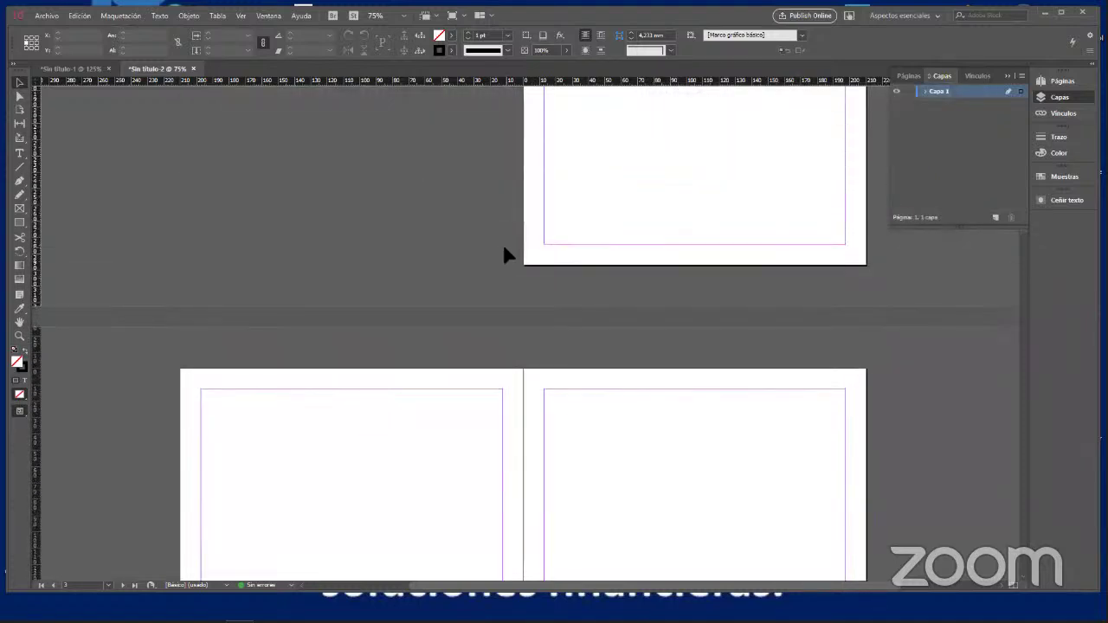
scroll(504, 249, "down", 4)
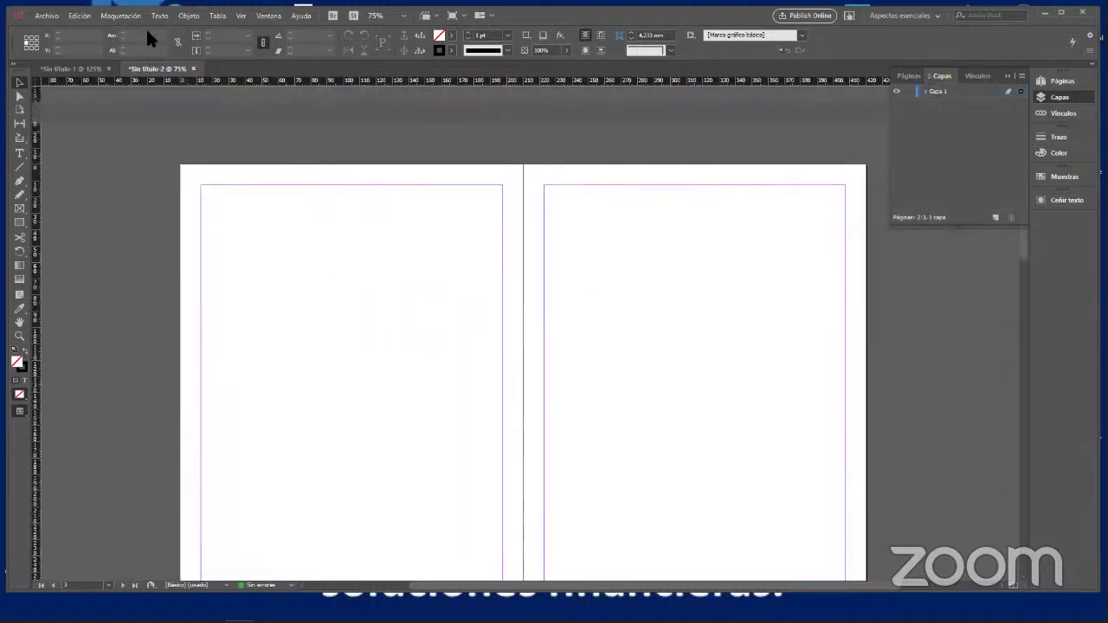
Set the page 2–3 spread to two columns with a 4 mm gutter
left_click(124, 17)
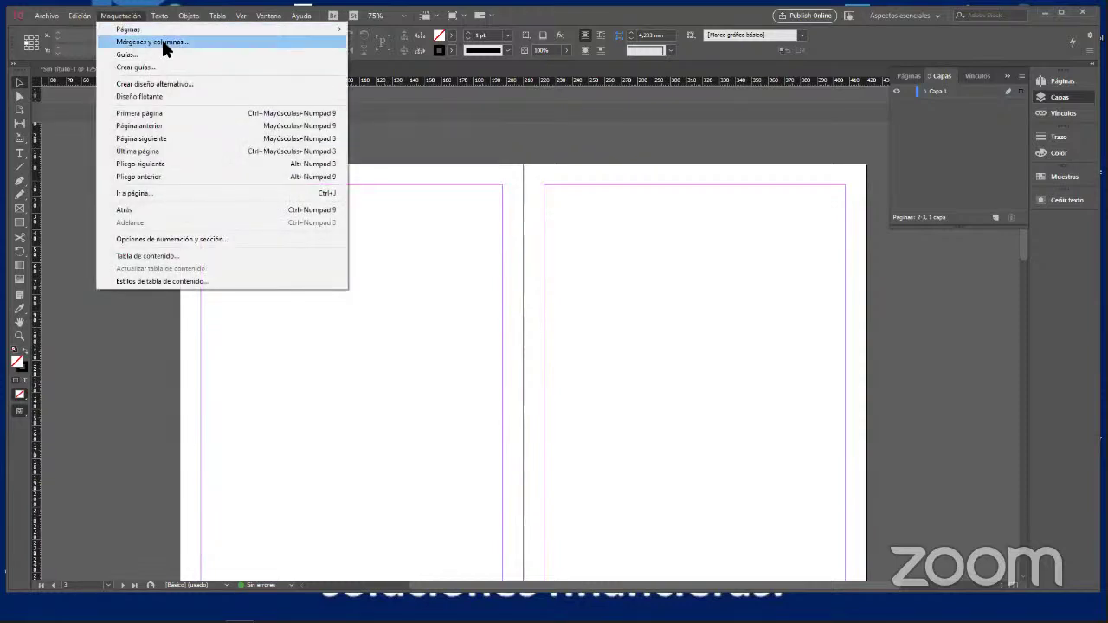
left_click(163, 42)
left_click(714, 193)
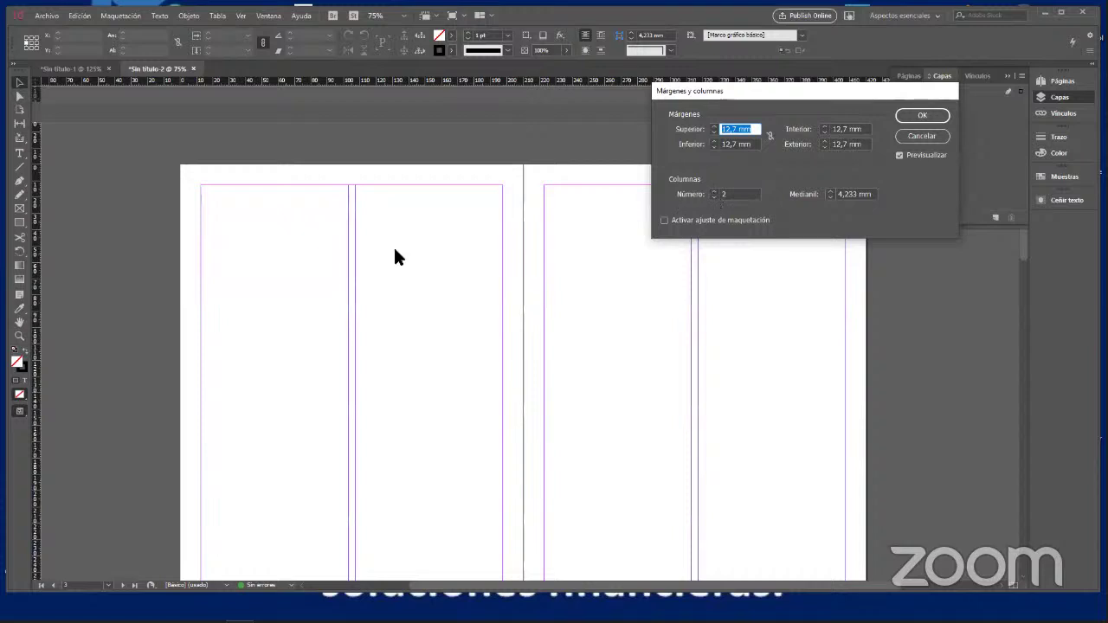
left_click(826, 192)
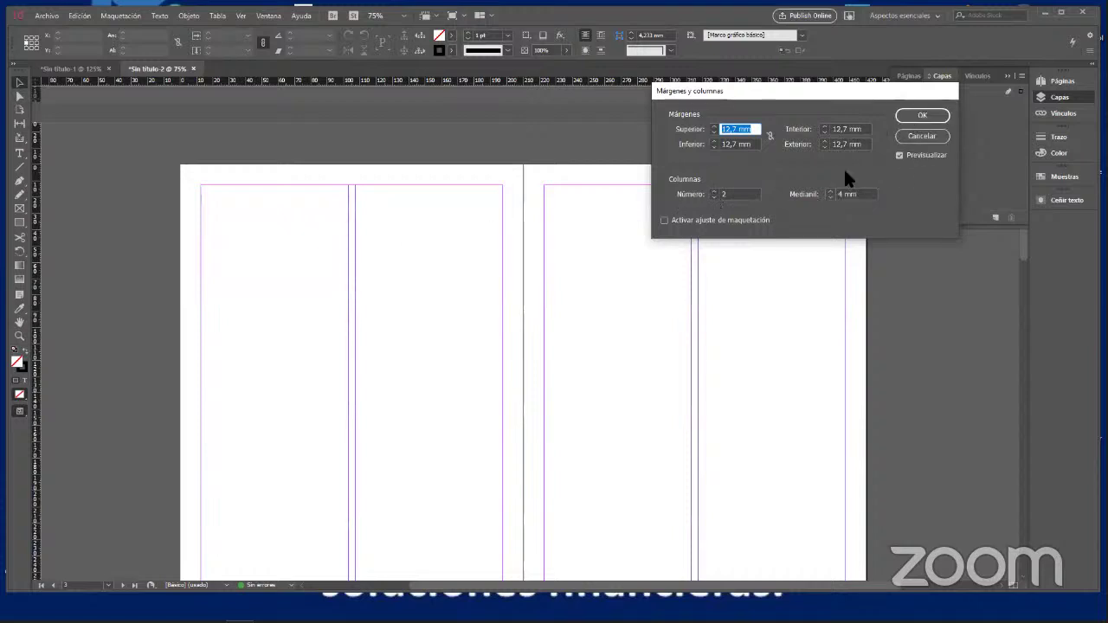
left_click(915, 118)
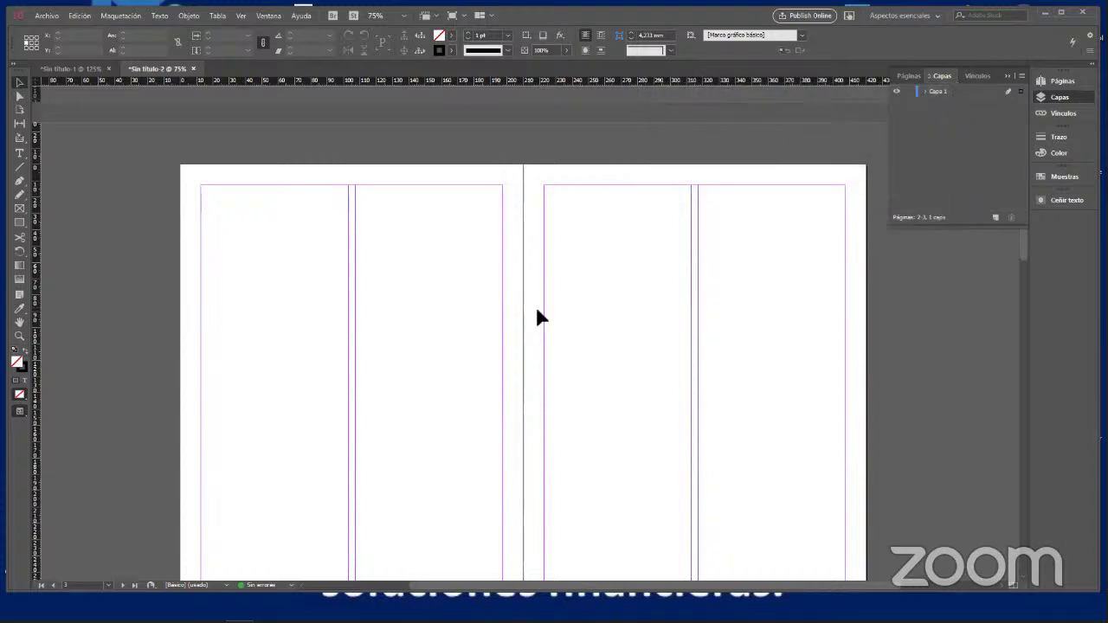
Compare the column guides on pages 2–3 with those on the other pages, hiding and showing the document's layer
scroll(551, 319, "down", 3)
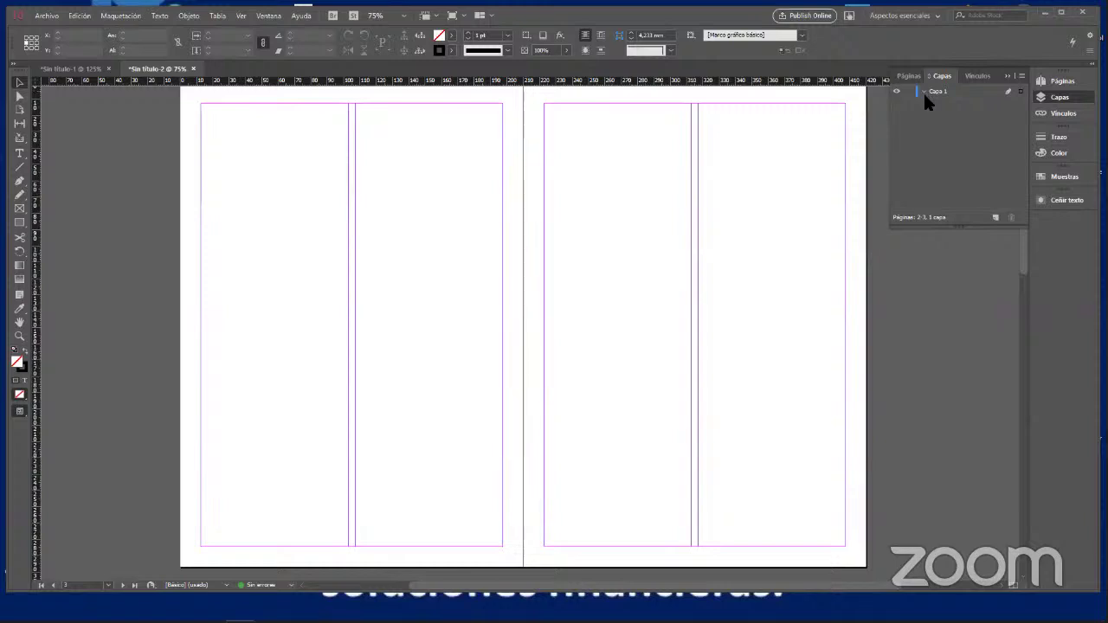
scroll(592, 252, "up", 15)
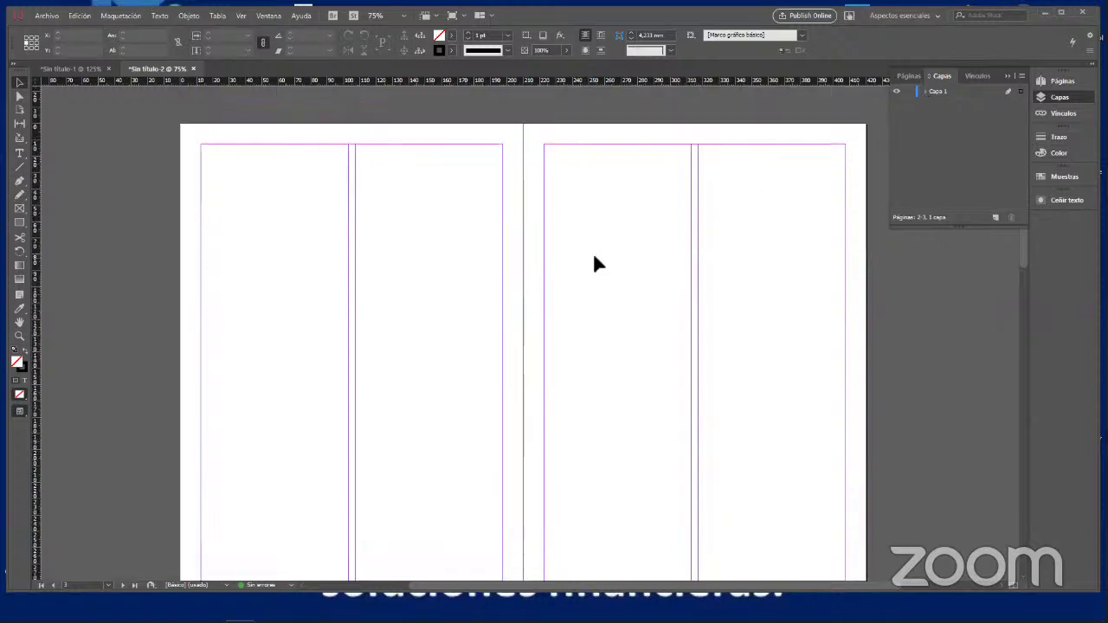
scroll(594, 258, "up", 5)
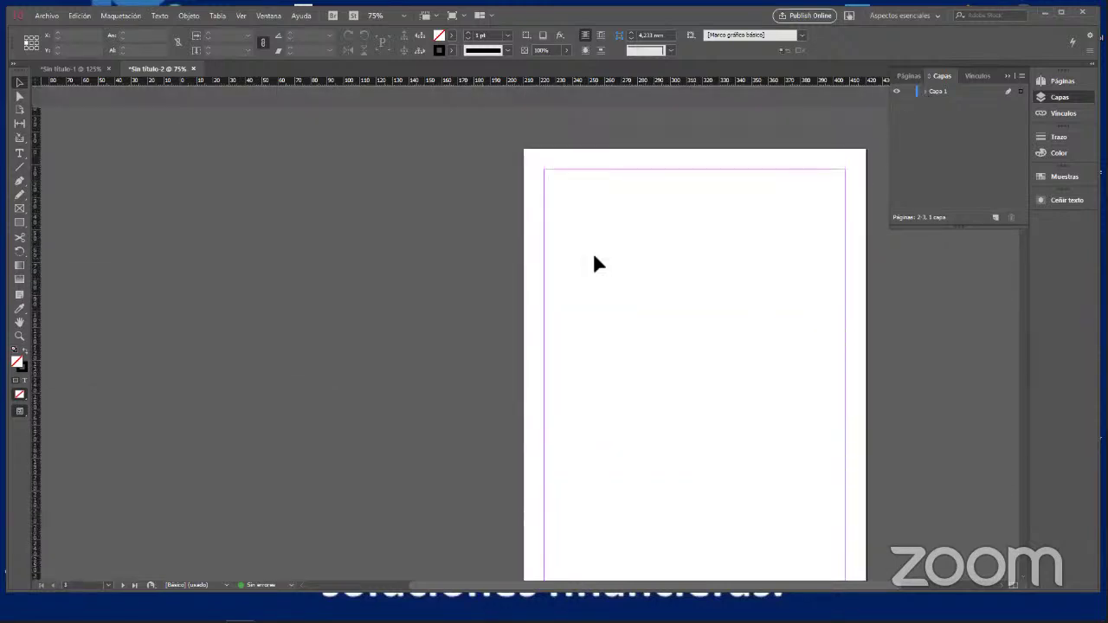
scroll(594, 257, "down", 20)
scroll(594, 257, "down", 14)
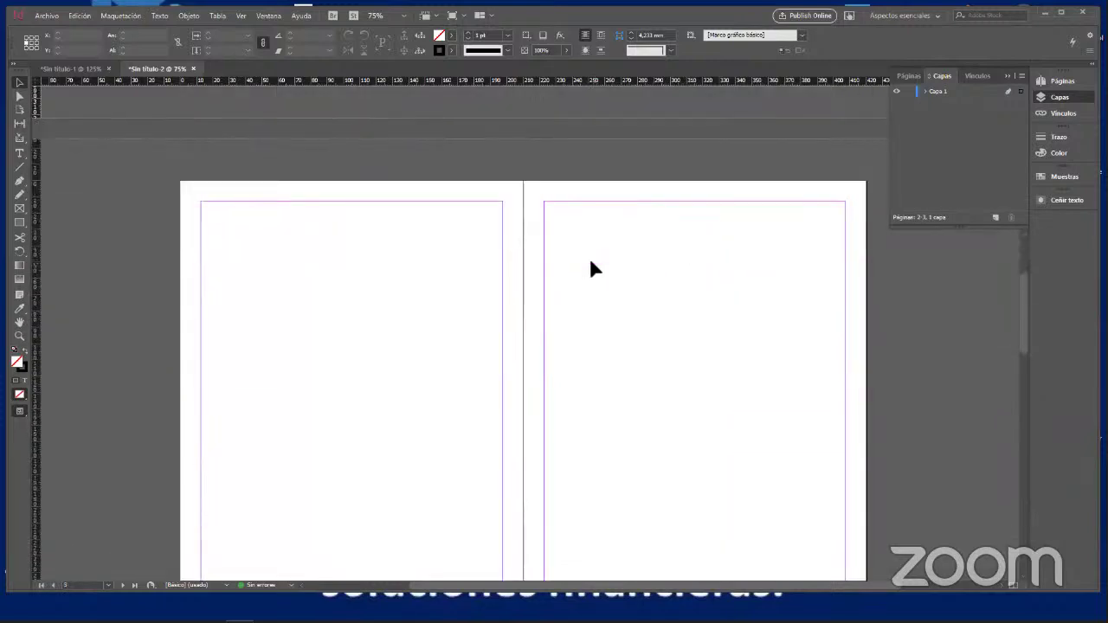
left_click(898, 93)
scroll(592, 270, "down", 8)
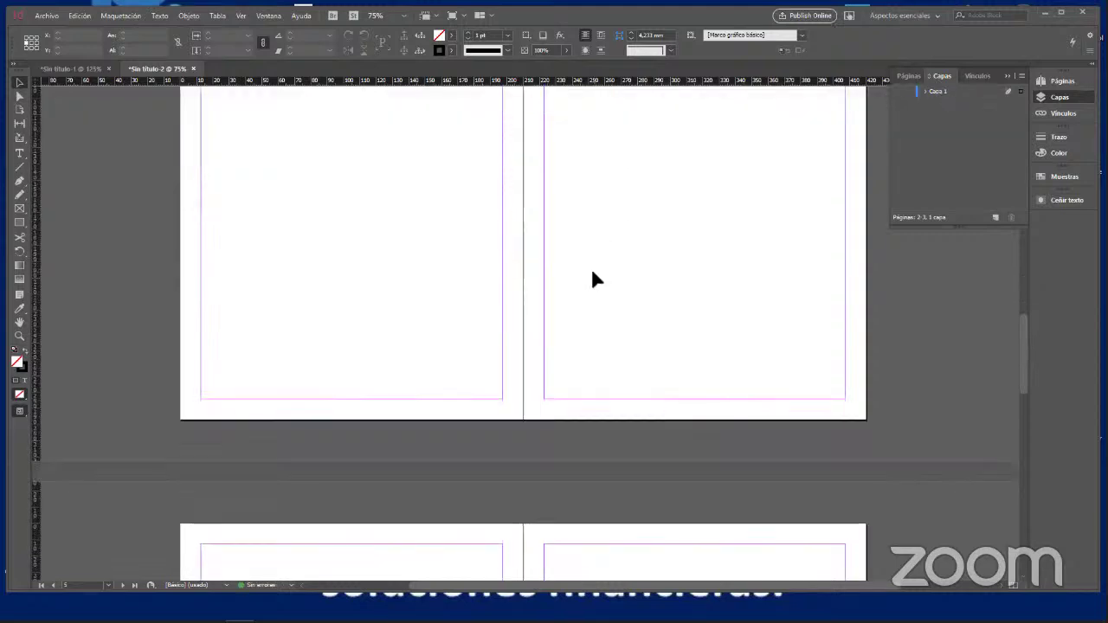
scroll(597, 270, "up", 12)
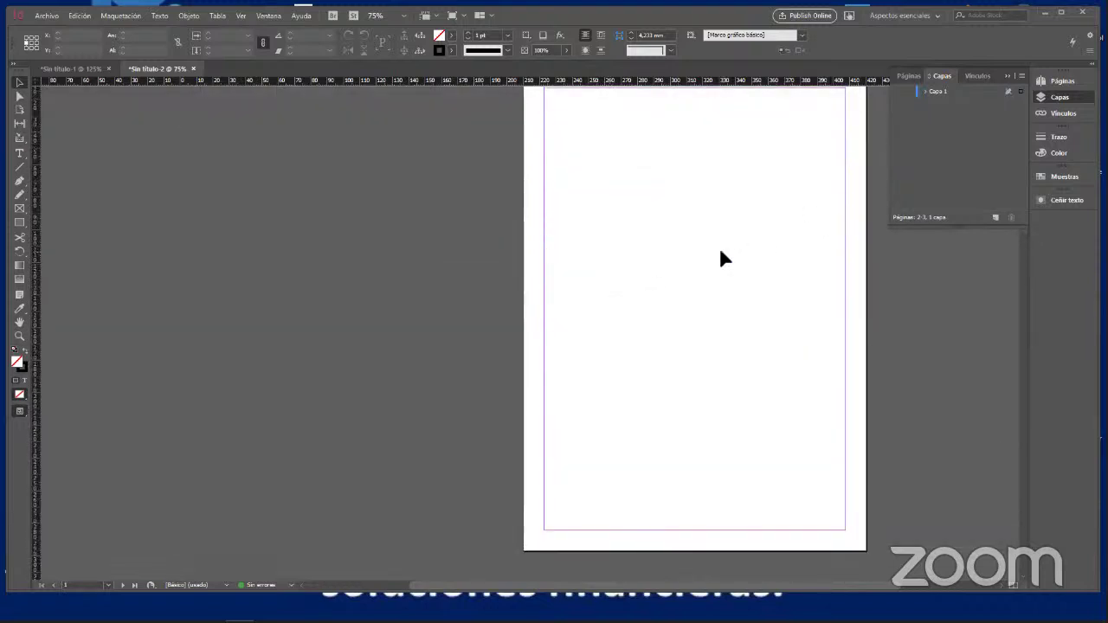
scroll(721, 252, "up", 1)
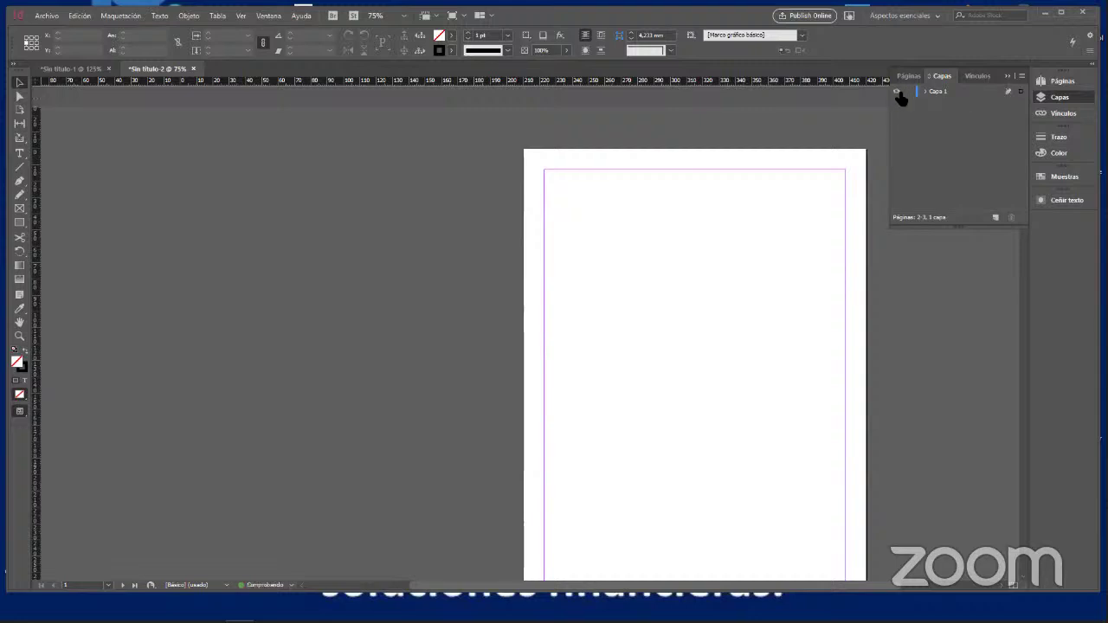
scroll(771, 270, "down", 5)
scroll(773, 273, "down", 3)
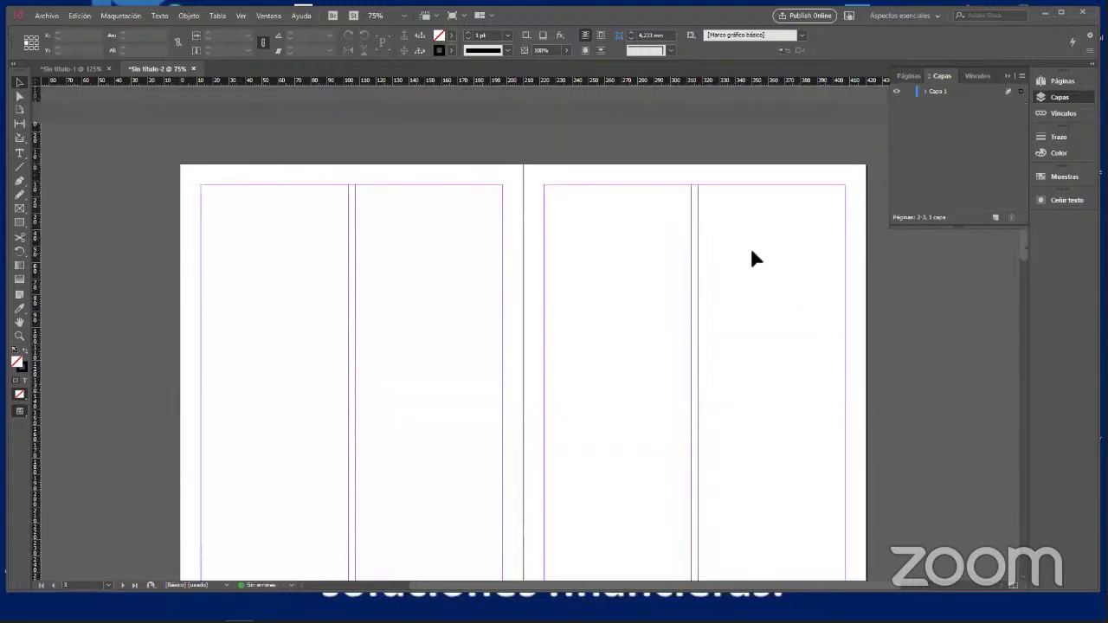
Place the Cruz_Bio text document on page 2, flowing it from the first column into the second
left_click(47, 16)
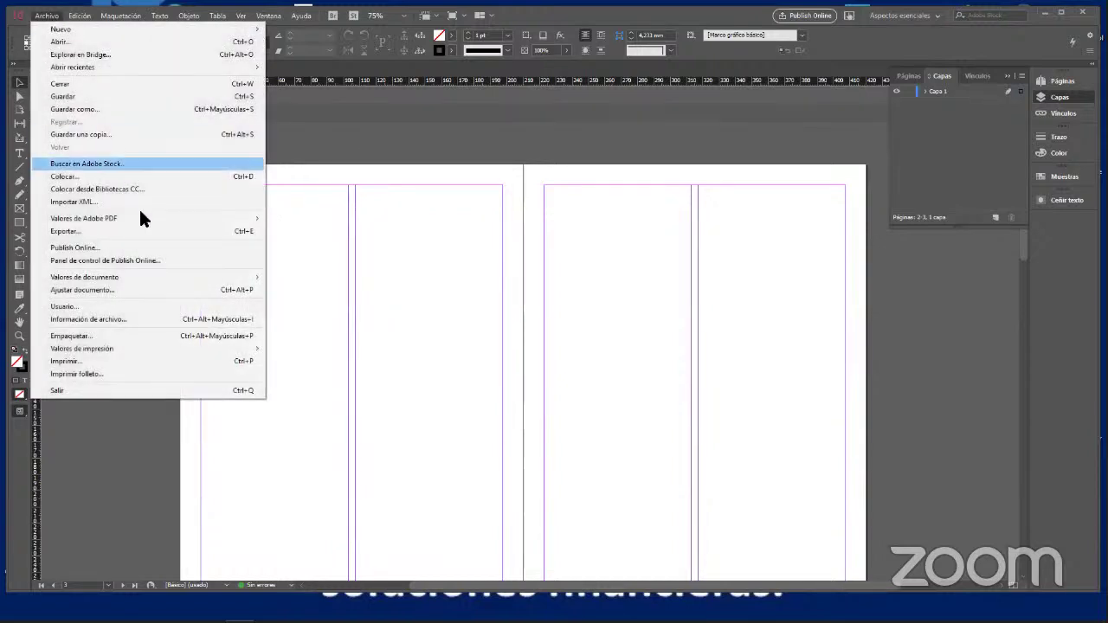
left_click(142, 176)
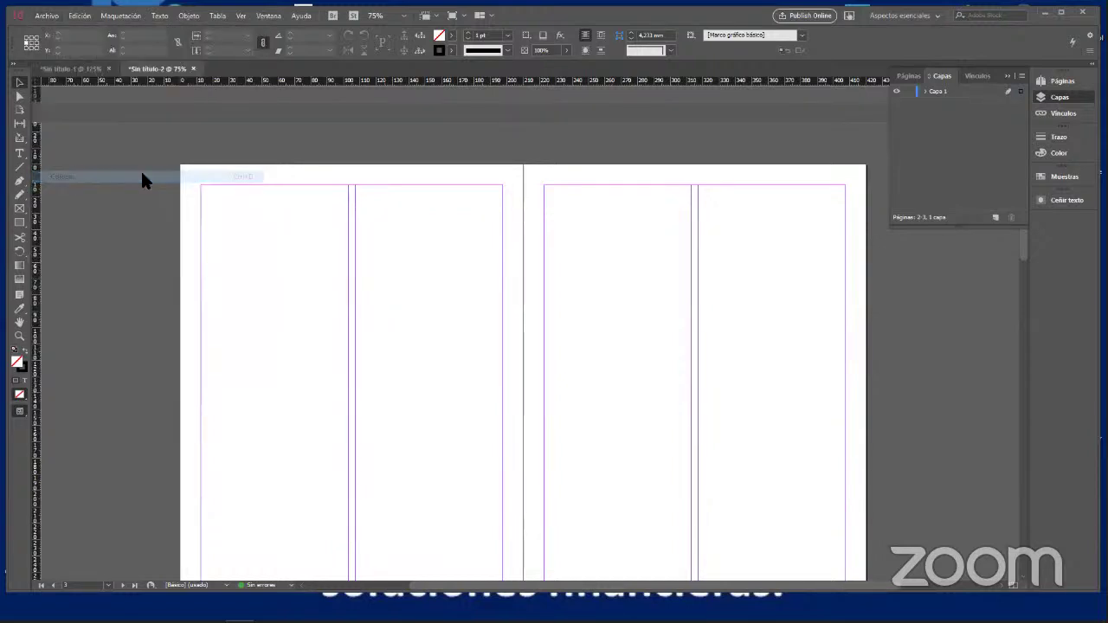
left_click(493, 288)
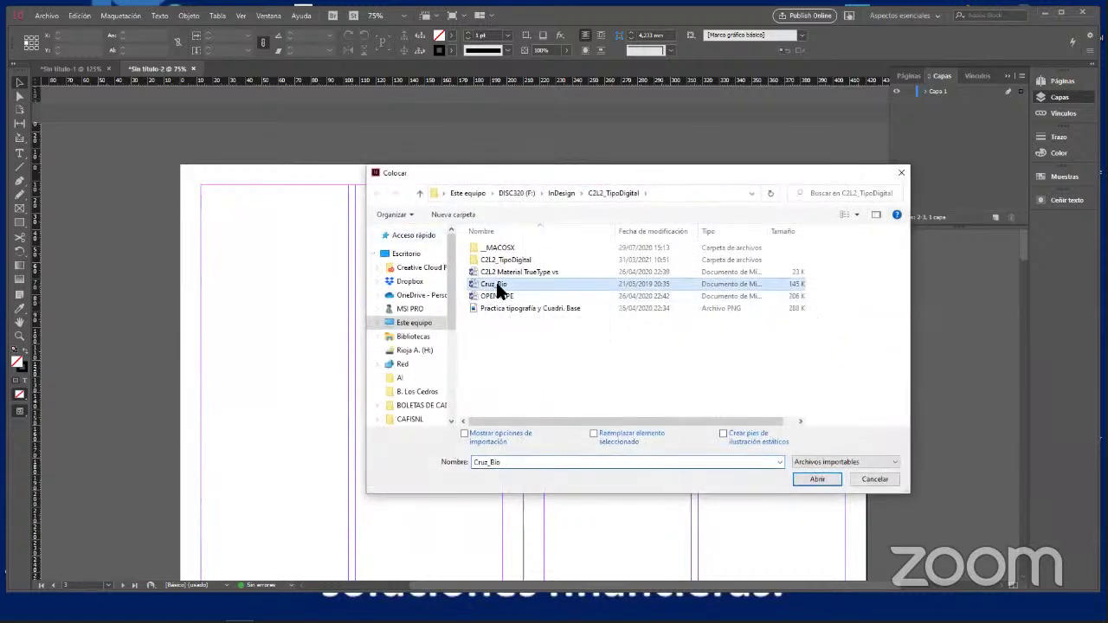
left_click(816, 474)
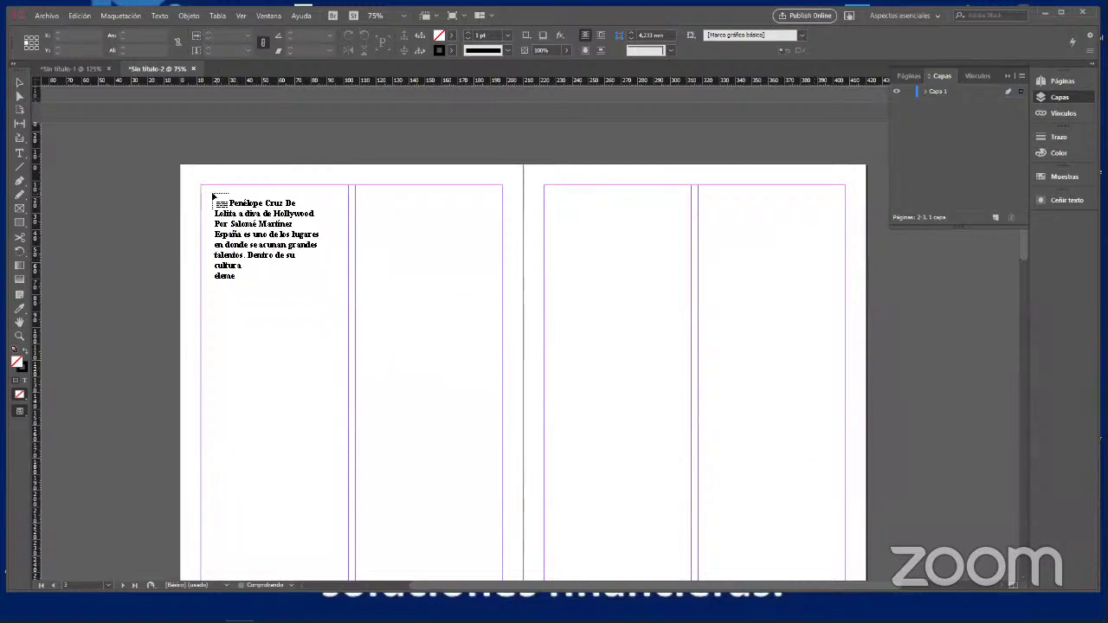
left_click_drag(204, 190, 211, 203)
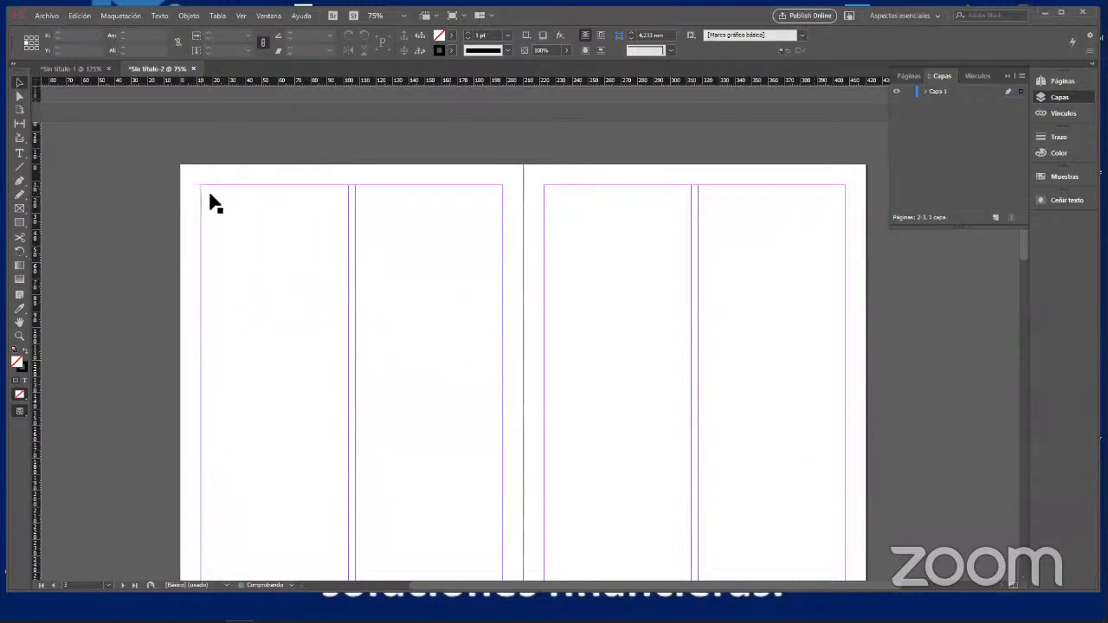
scroll(557, 359, "down", 5)
scroll(559, 371, "up", 5)
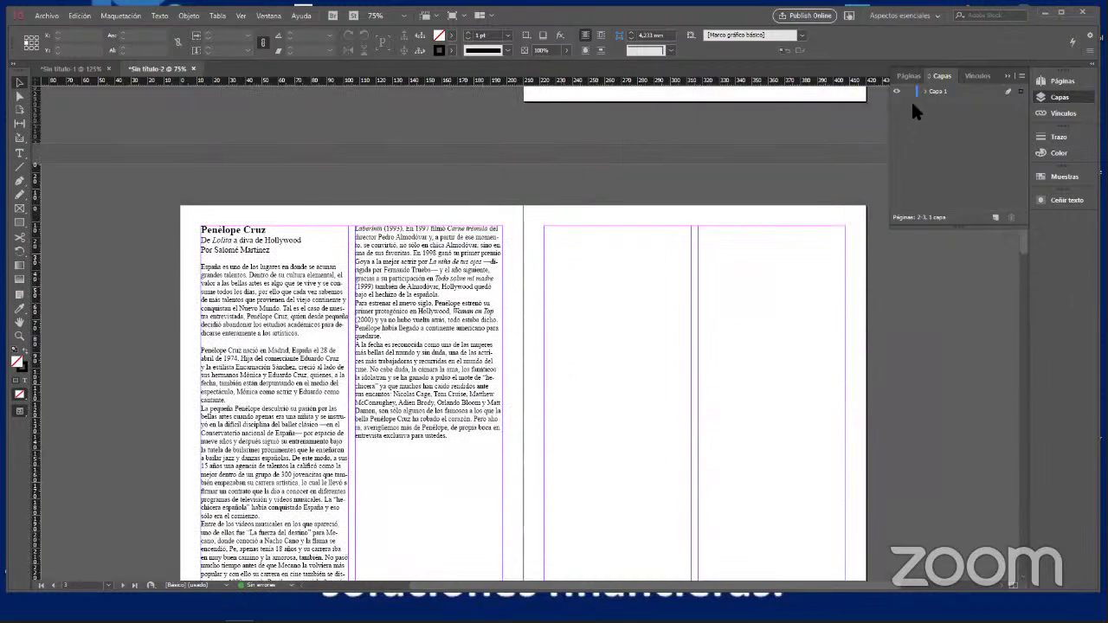
Expand Capa 1 and hide both text frames on page 2, making each one visible again
left_click(924, 91)
left_click(897, 104)
left_click(898, 114)
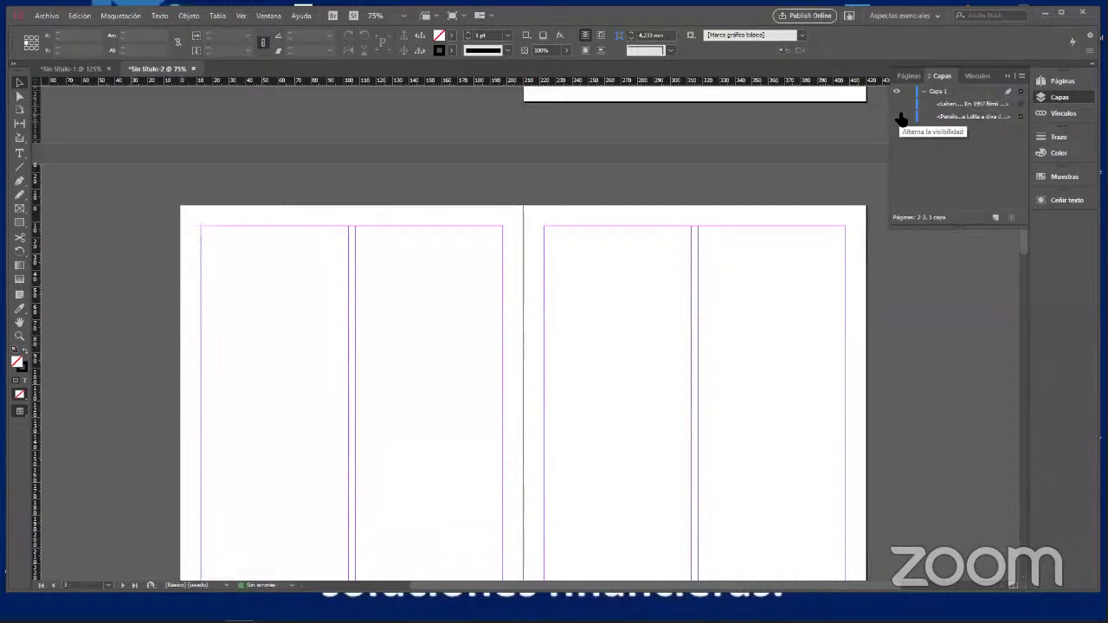
left_click(898, 115)
left_click(897, 104)
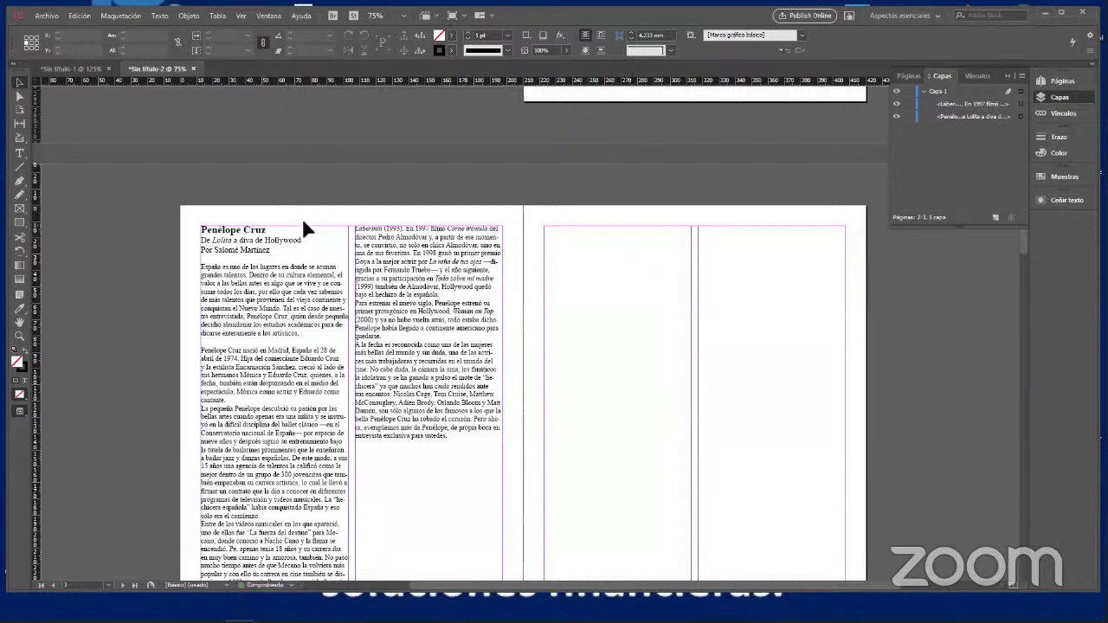
Try moving the two page 2 text frames down about 20 mm, undo both moves, and collapse Capa 1
left_click(350, 270)
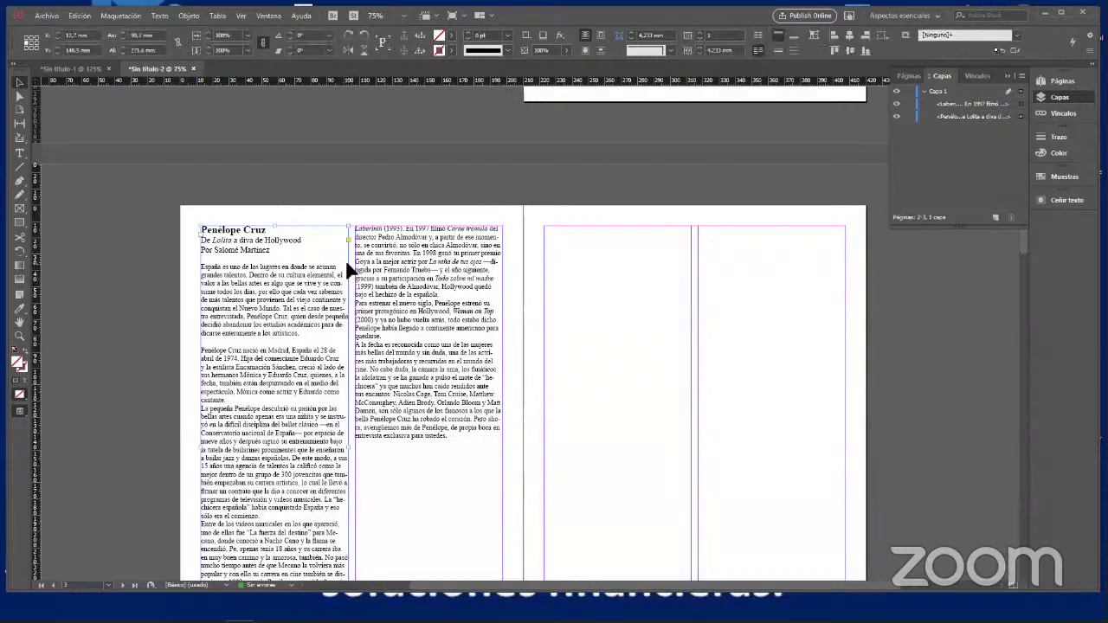
left_click_drag(292, 222, 299, 256)
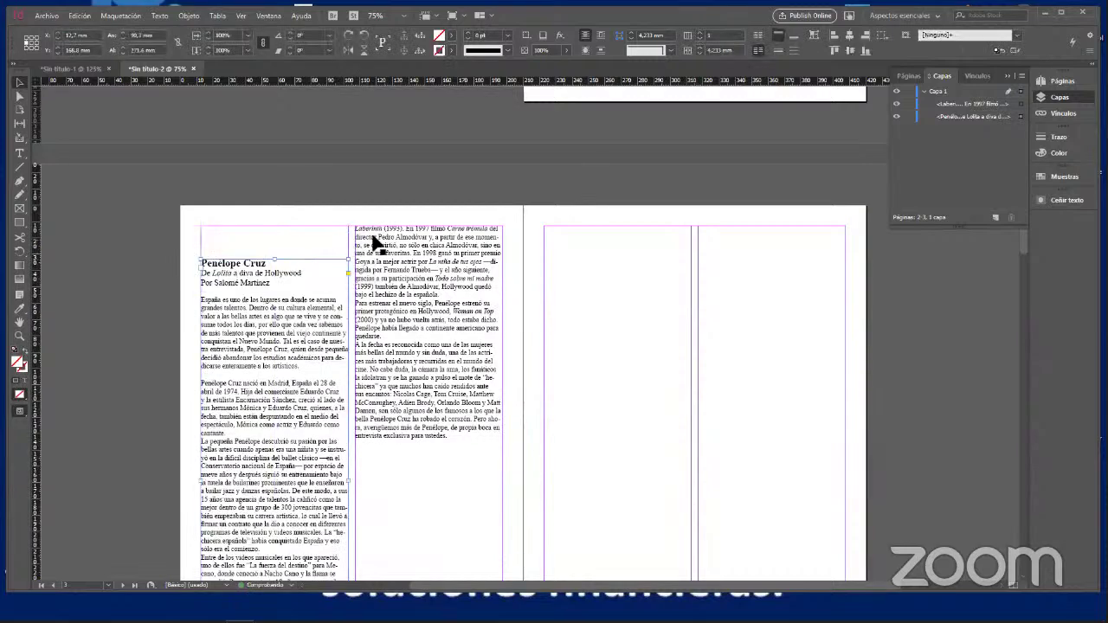
left_click_drag(403, 230, 400, 262)
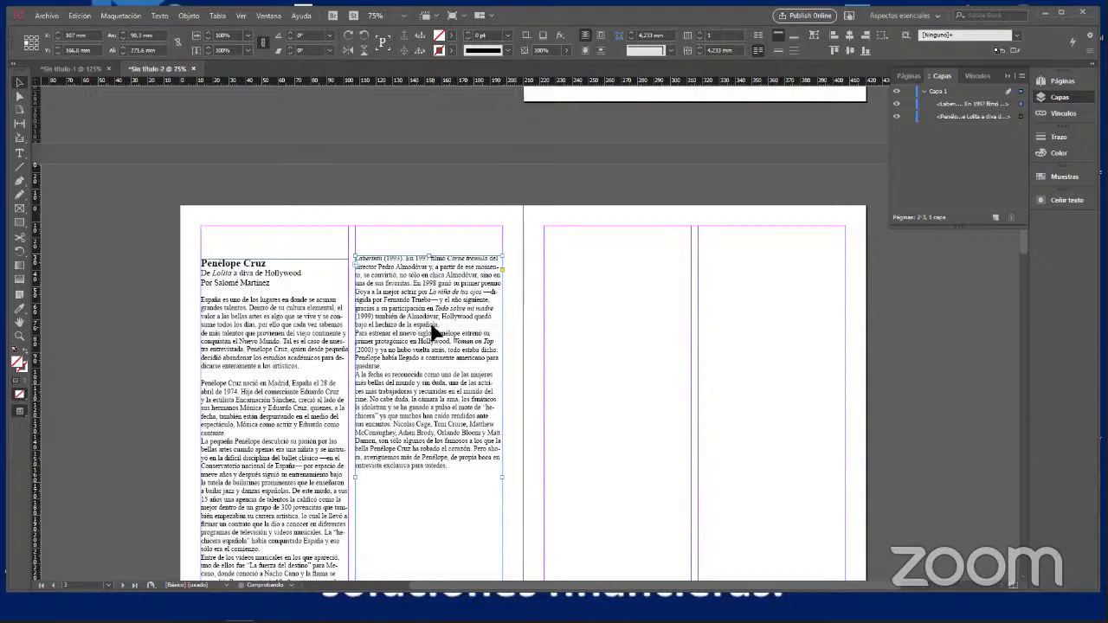
key("ctrl+z")
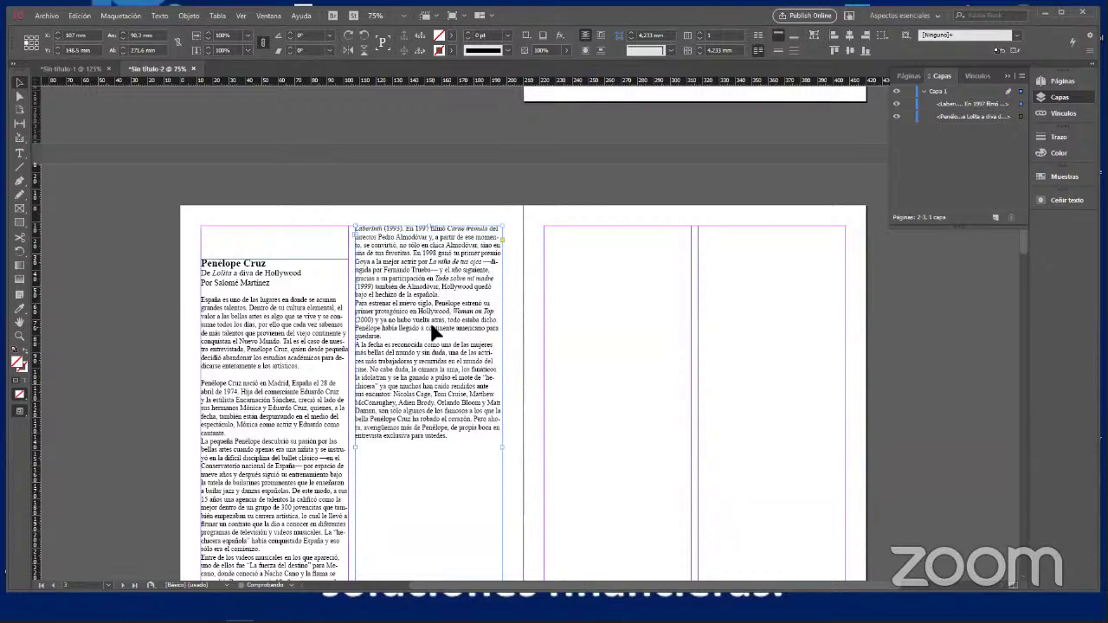
key("ctrl+z")
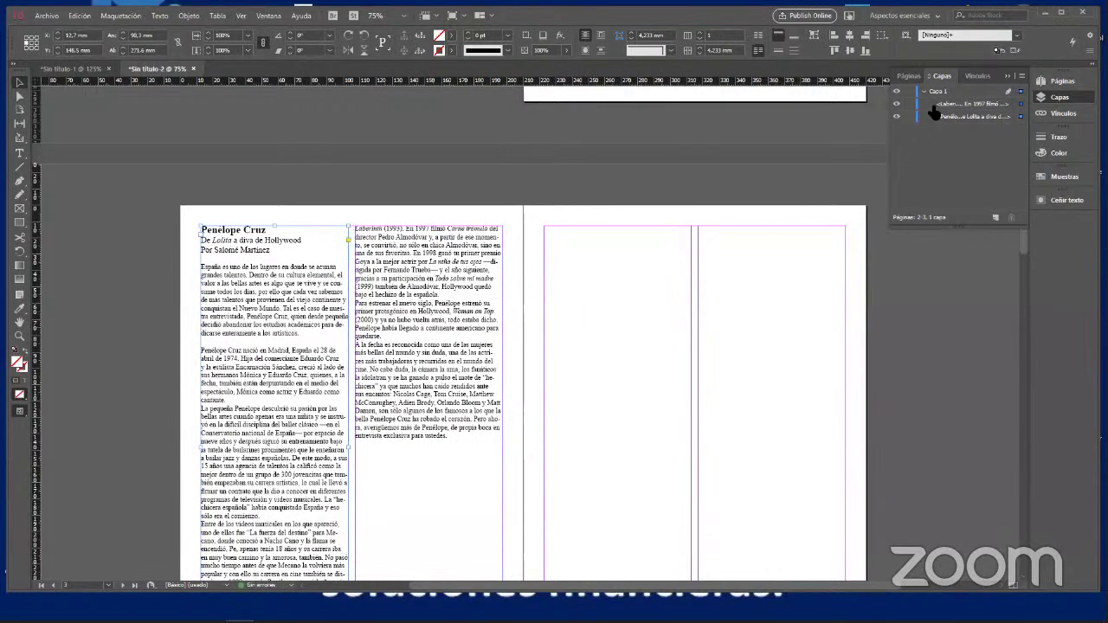
left_click(924, 91)
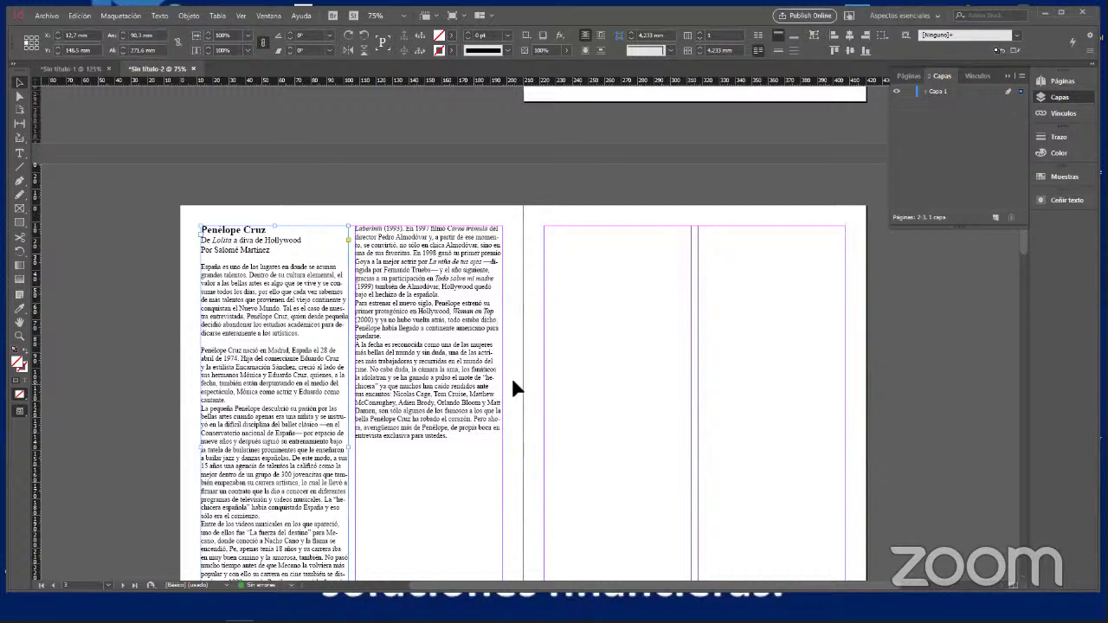
Draw an empty rectangular picture frame about 90.3 × 74.5 mm below the text in page 2's second column
left_click(450, 463)
scroll(488, 437, "down", 3)
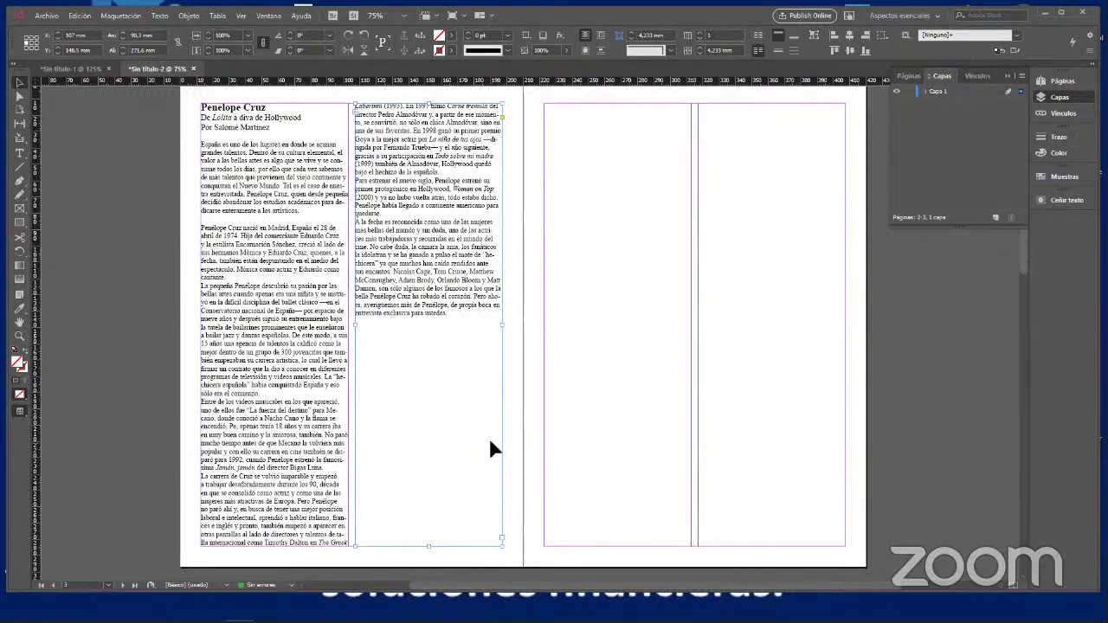
scroll(489, 437, "up", 4)
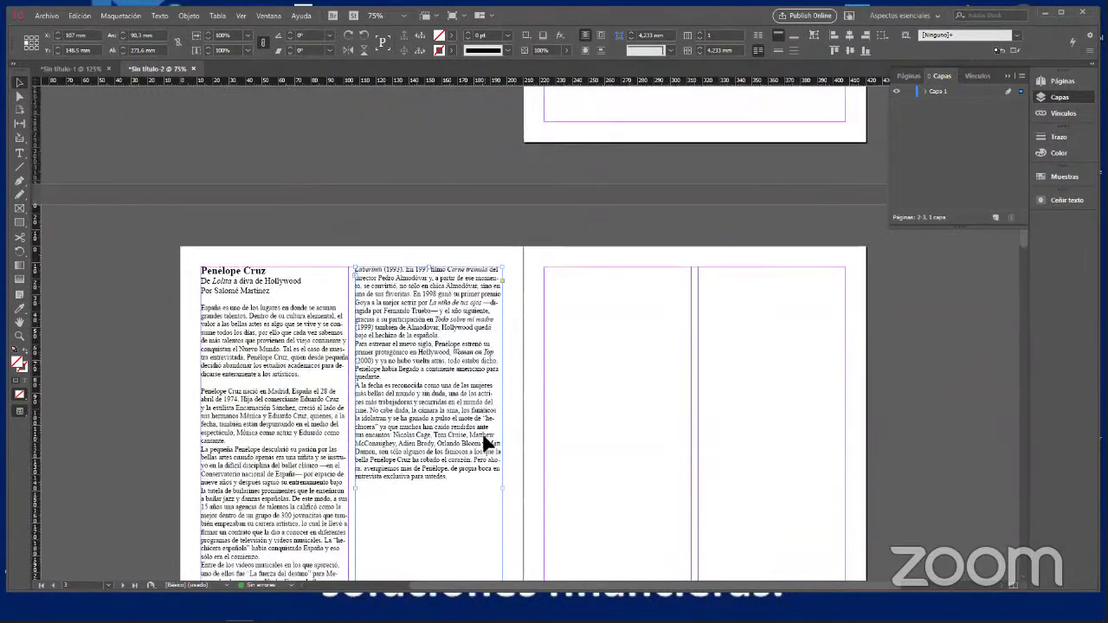
scroll(489, 430, "down", 1)
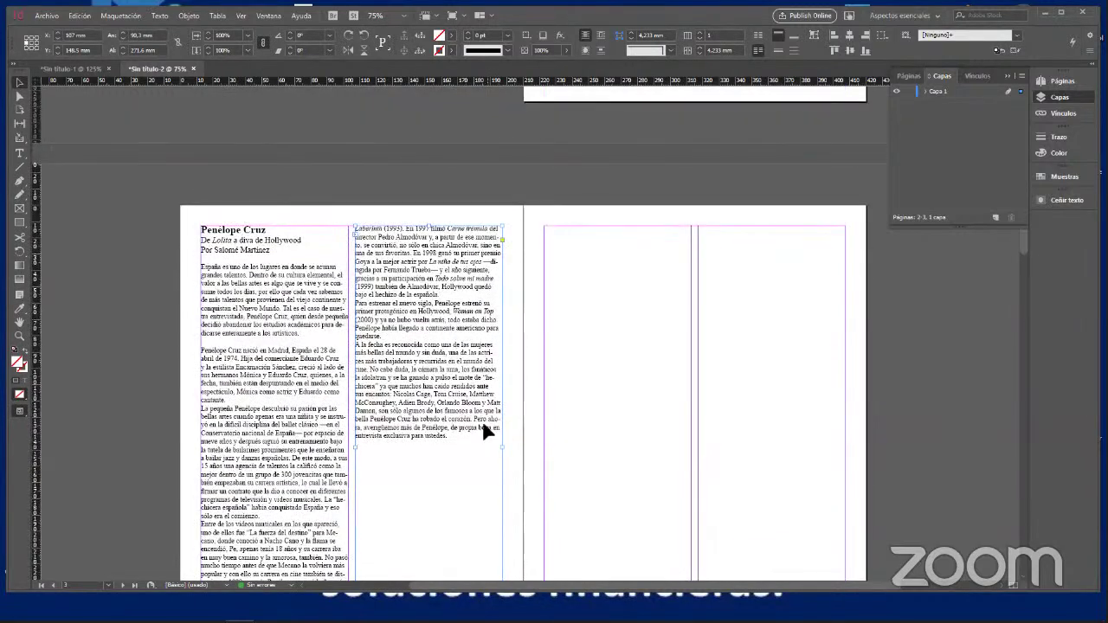
left_click(19, 211)
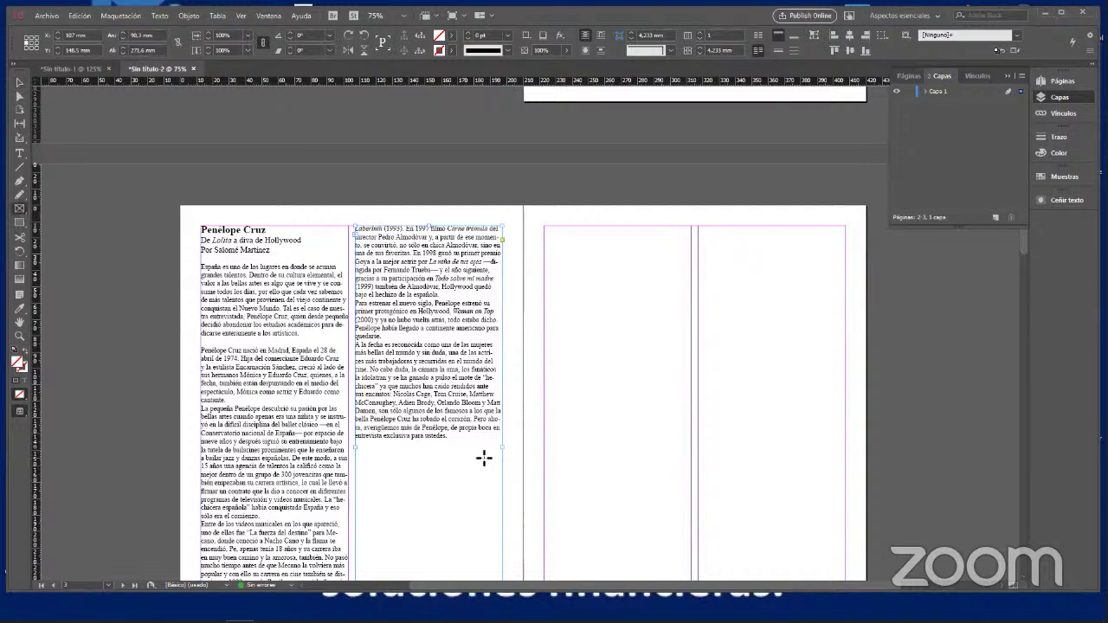
left_click_drag(355, 444, 502, 564)
scroll(504, 574, "down", 4)
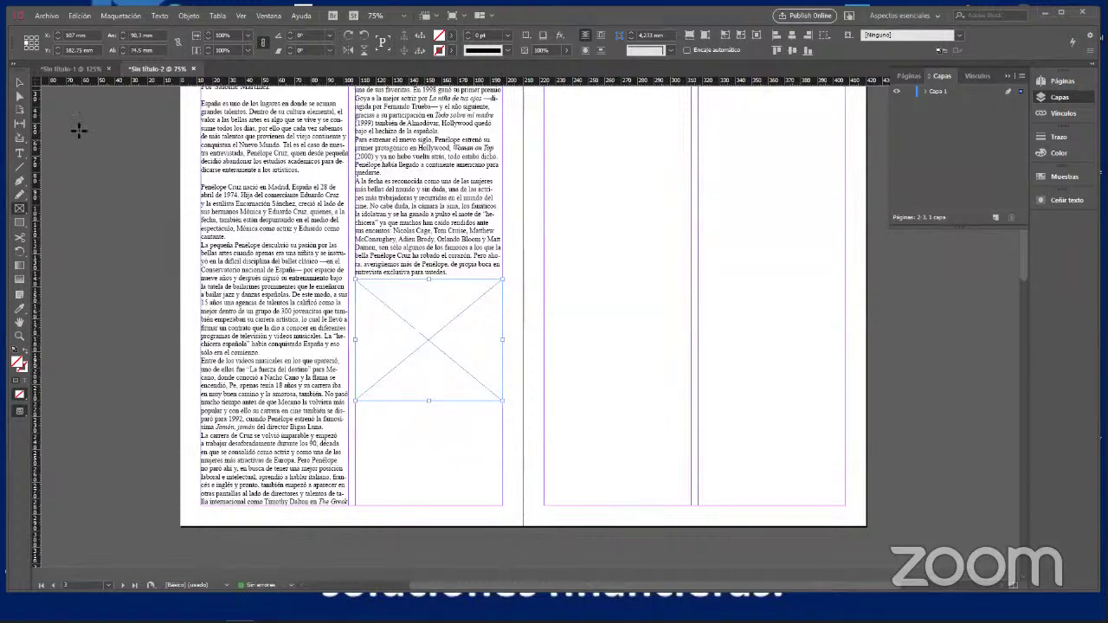
Place the salud-huesos-correr-corredor-oseo-densidad-comer-dieta picture from the Imágenes library into the empty frame in page 2's second column
left_click(47, 15)
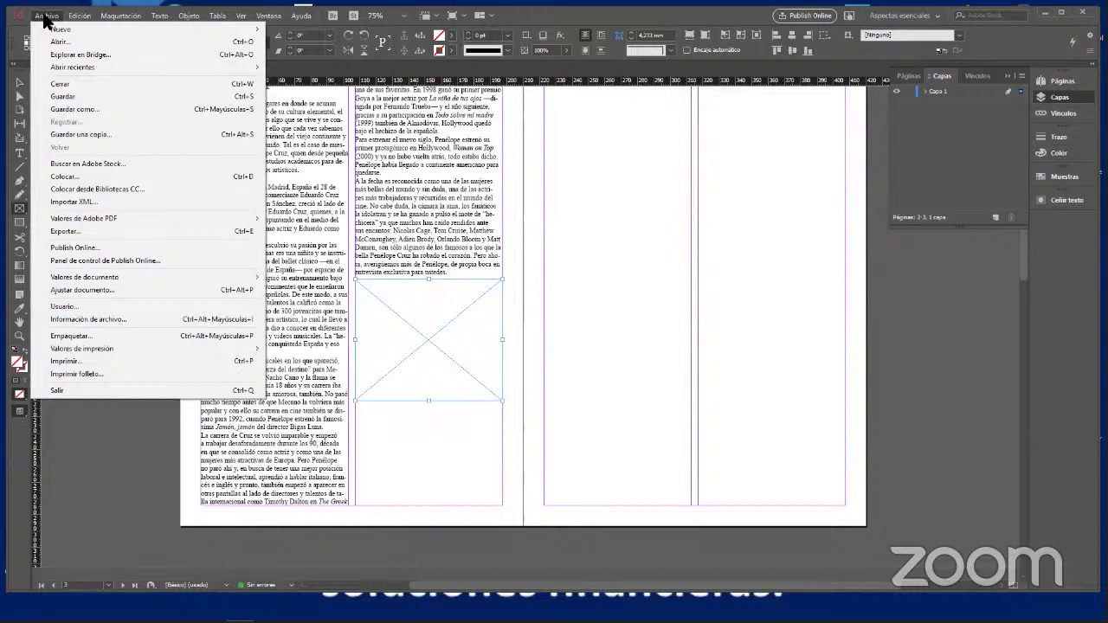
left_click(65, 176)
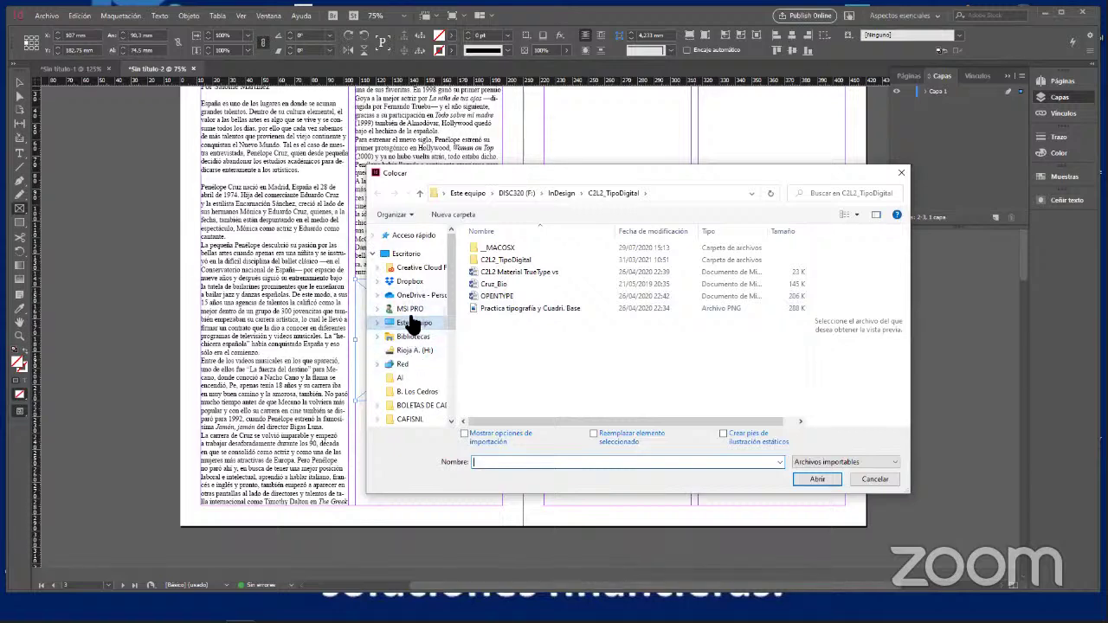
scroll(411, 320, "down", 5)
scroll(419, 332, "up", 3)
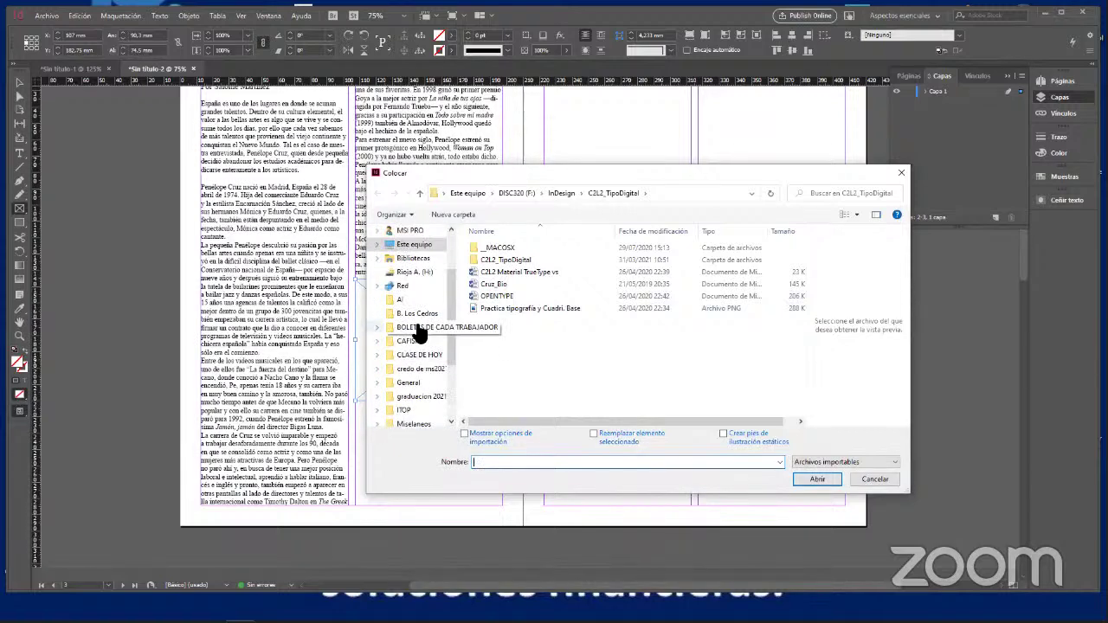
left_click(376, 259)
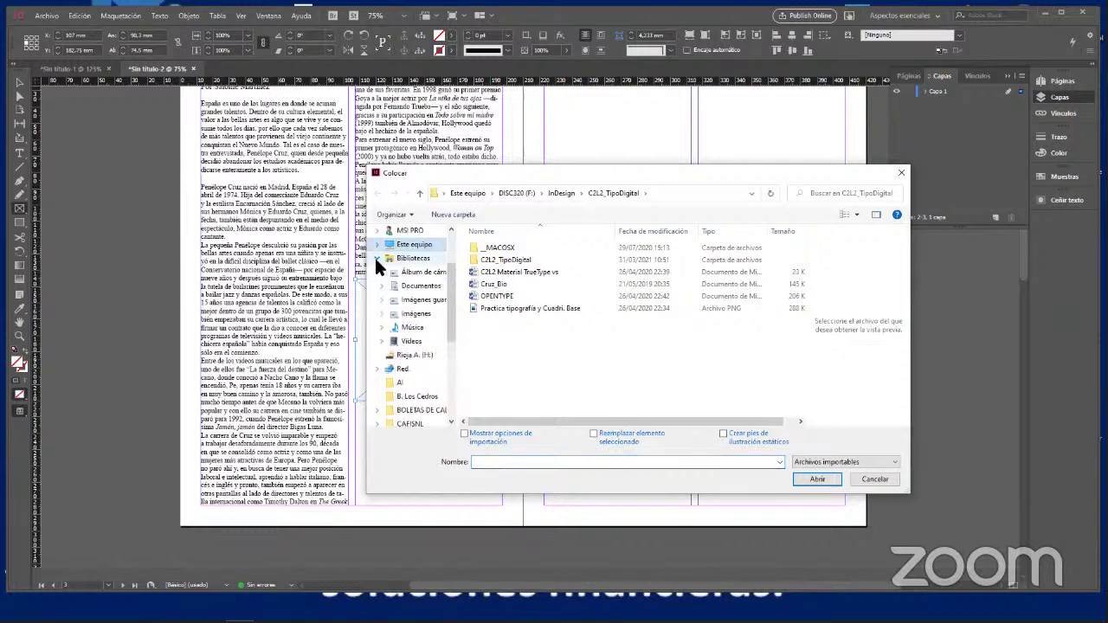
left_click(415, 314)
scroll(662, 350, "down", 5)
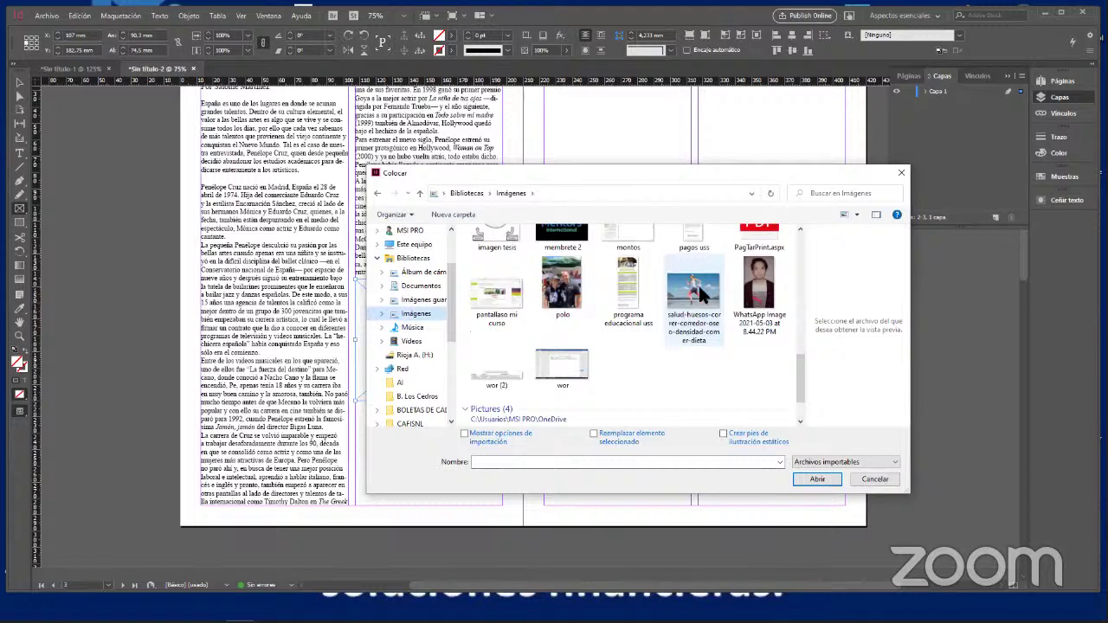
left_click(697, 293)
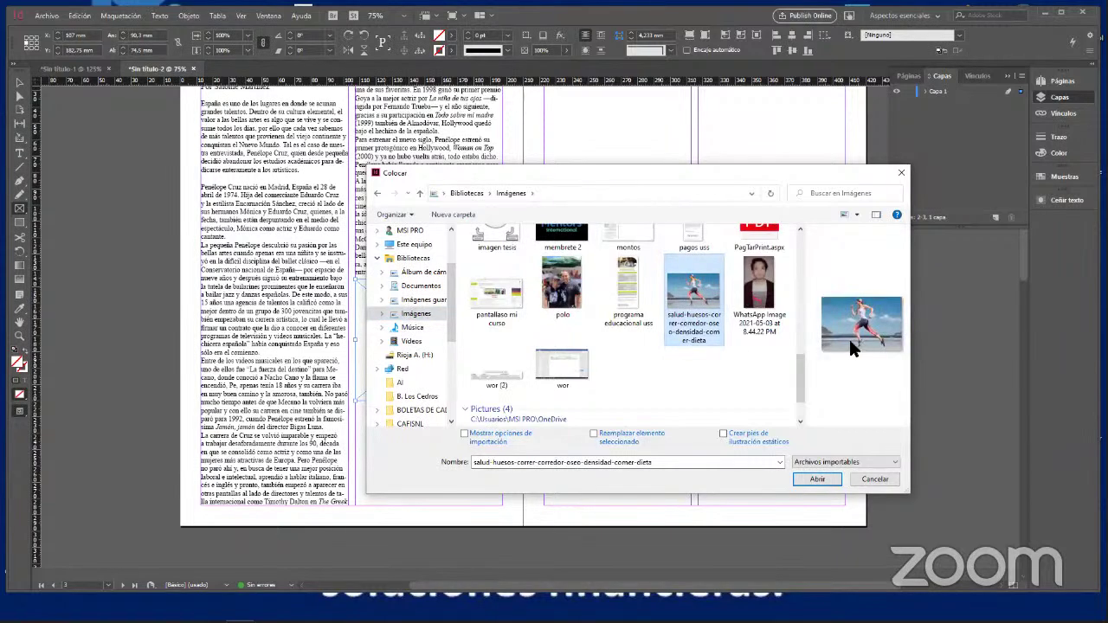
left_click(818, 479)
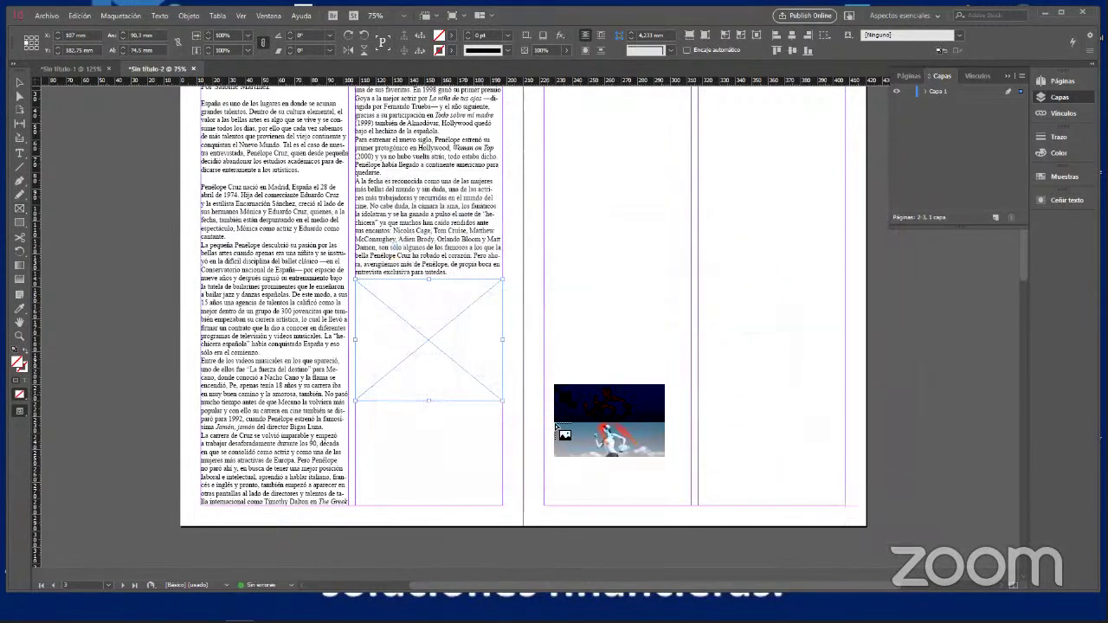
left_click(389, 318)
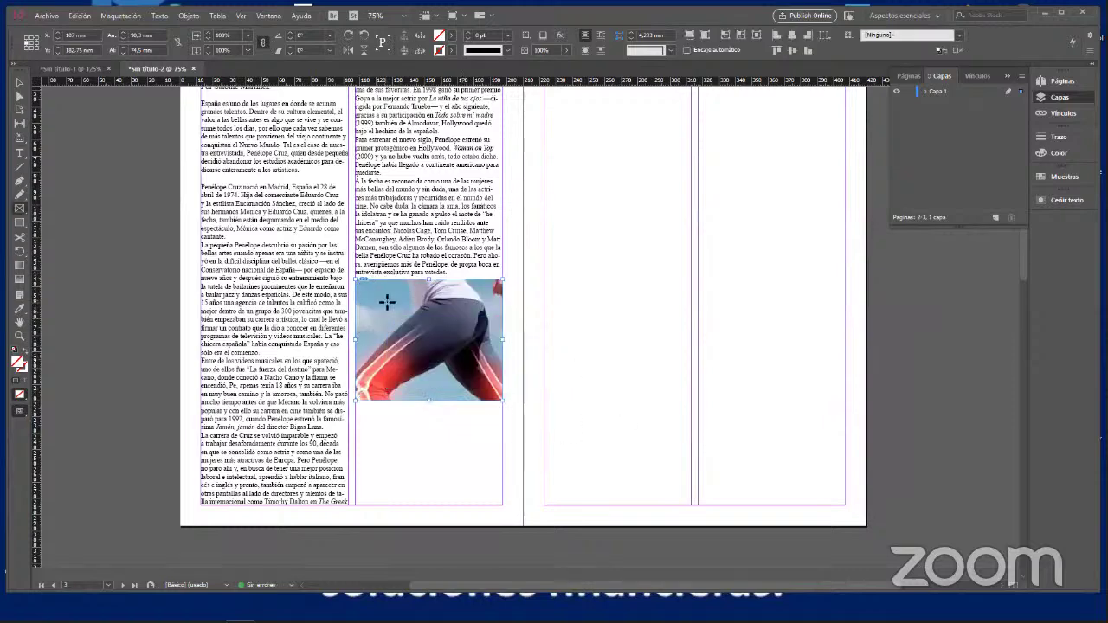
Fit the runner picture's content to its frame on page 2
right_click(387, 301)
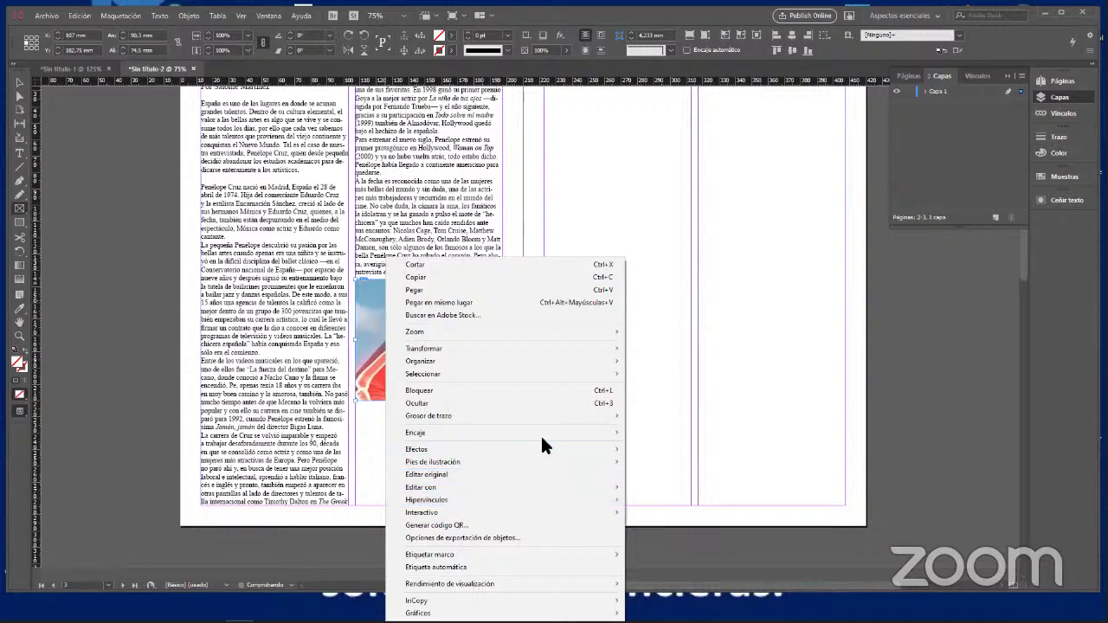
mouse_move(556, 437)
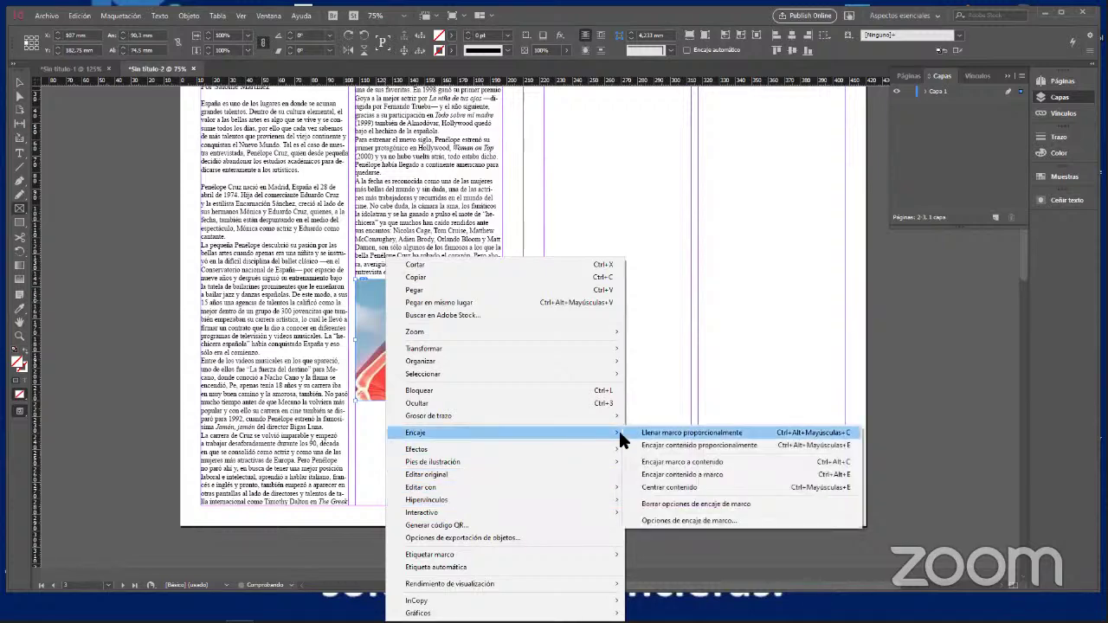
left_click(725, 475)
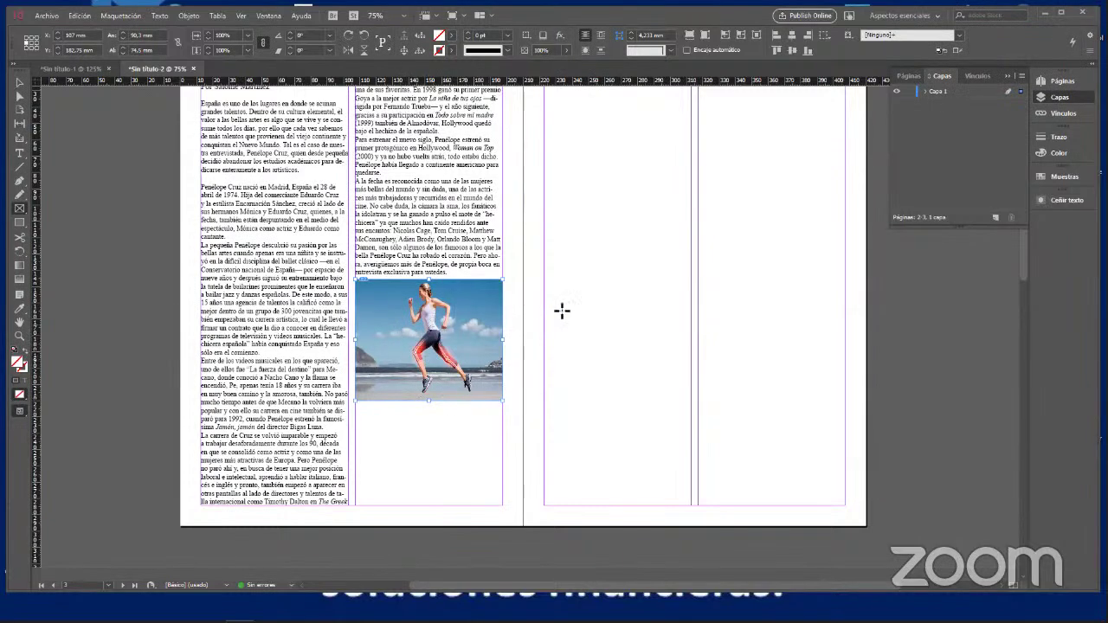
Place the membrete 2 logo image at the upper margin of page 3, spanning both columns at about 184.4 mm square
left_click(47, 16)
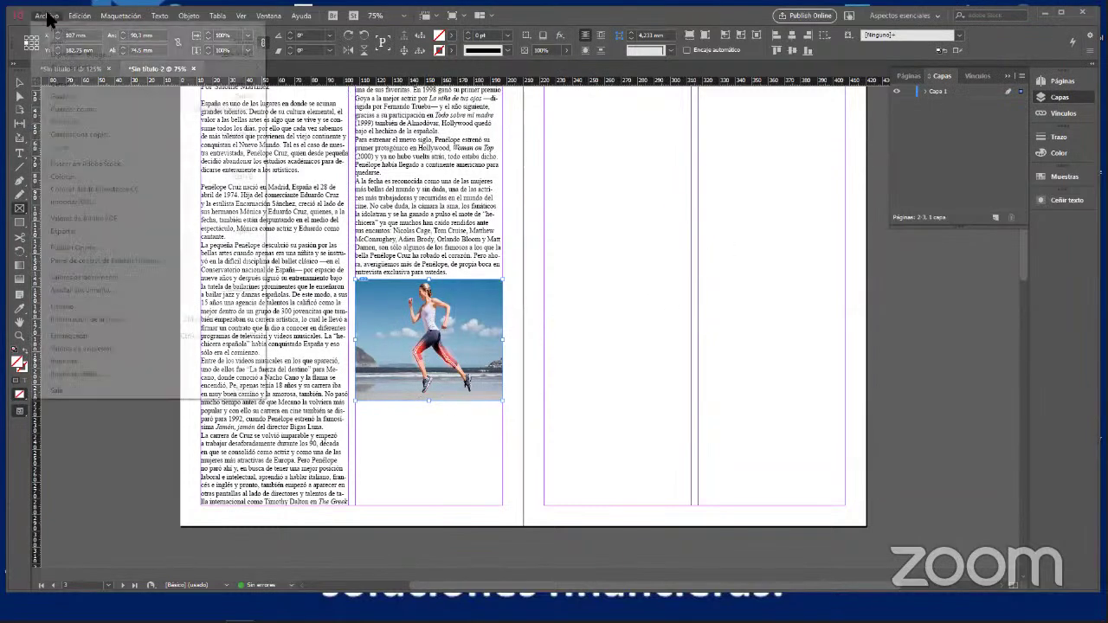
left_click(70, 176)
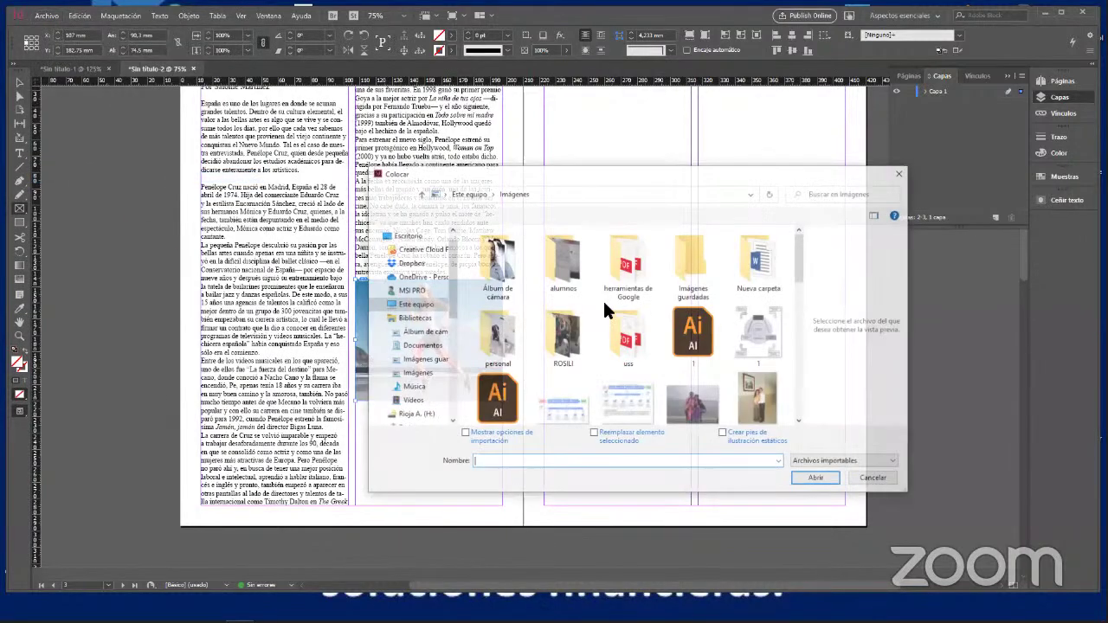
scroll(768, 389, "down", 5)
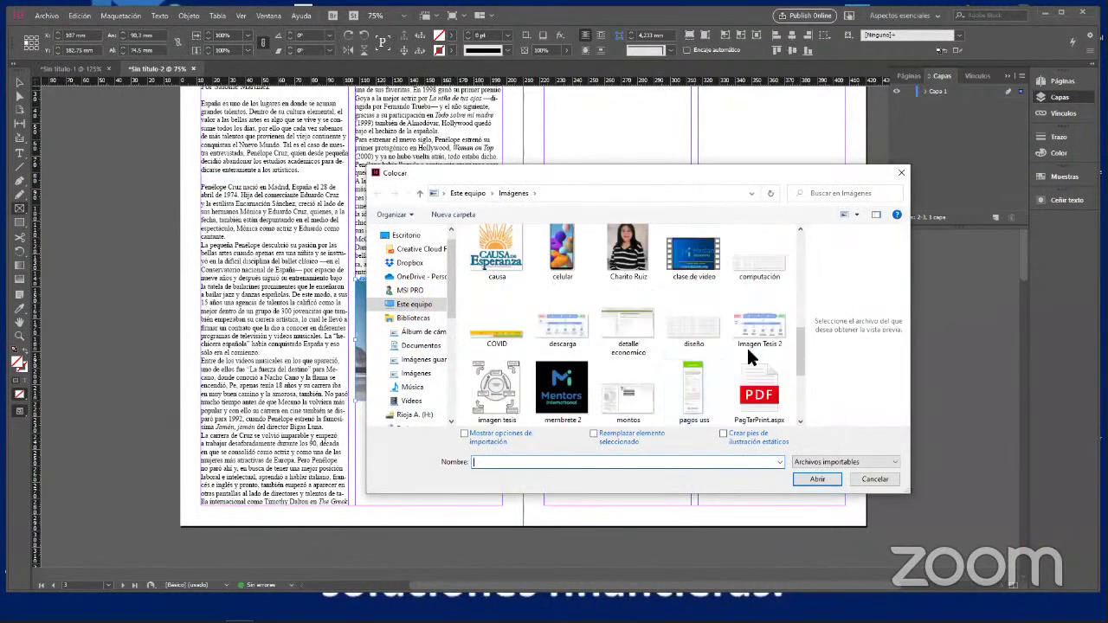
scroll(563, 394, "down", 3)
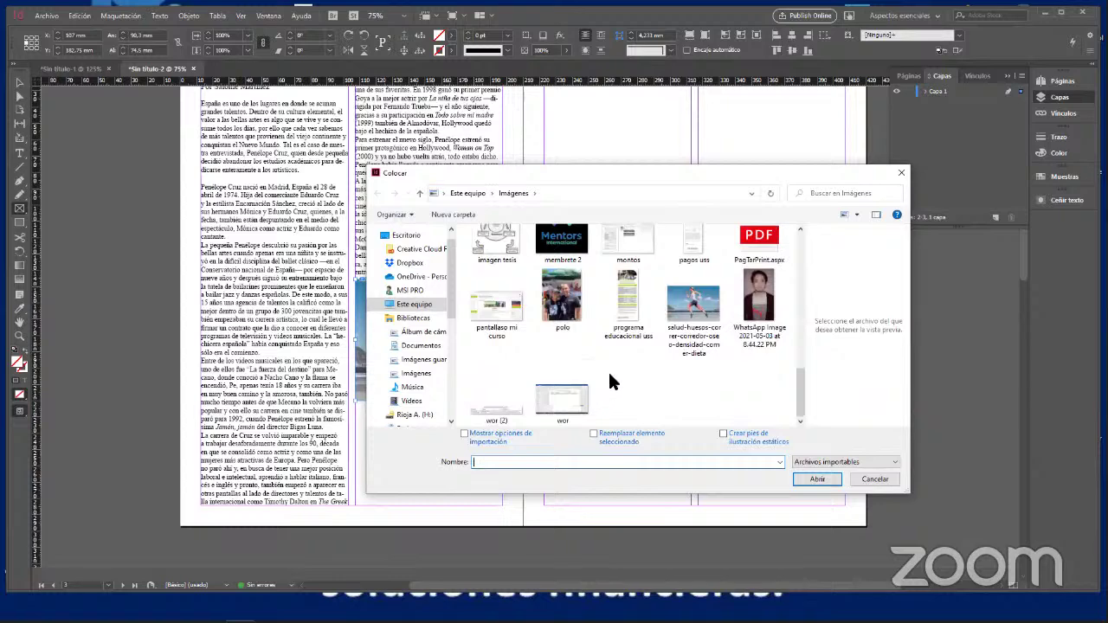
left_click(561, 251)
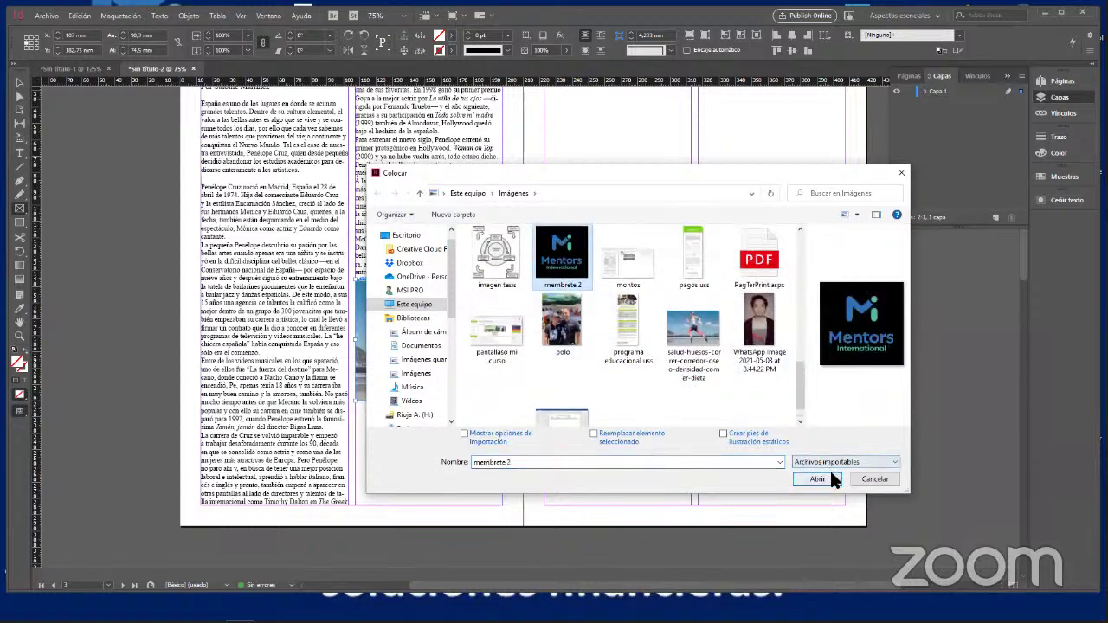
left_click(818, 478)
scroll(606, 285, "up", 4)
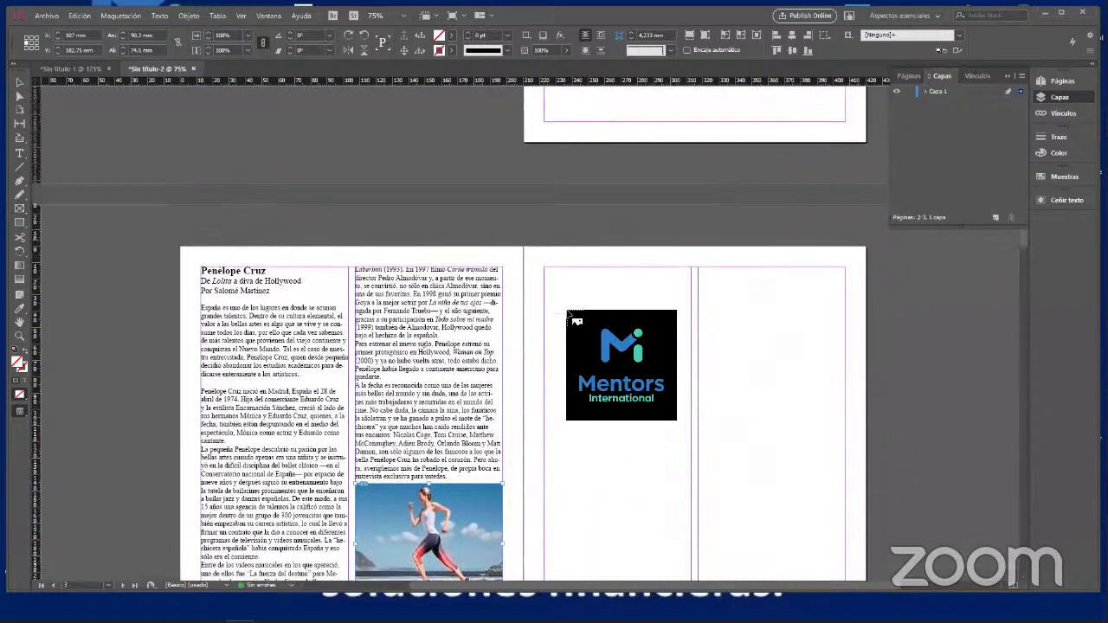
scroll(568, 313, "down", 3)
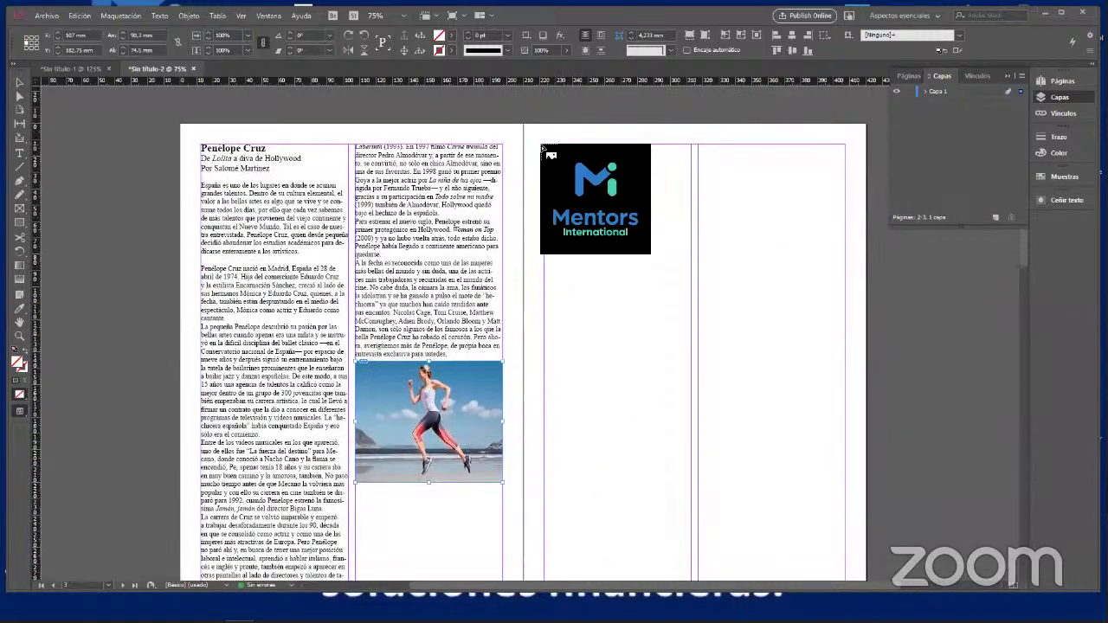
left_click_drag(543, 147, 808, 448)
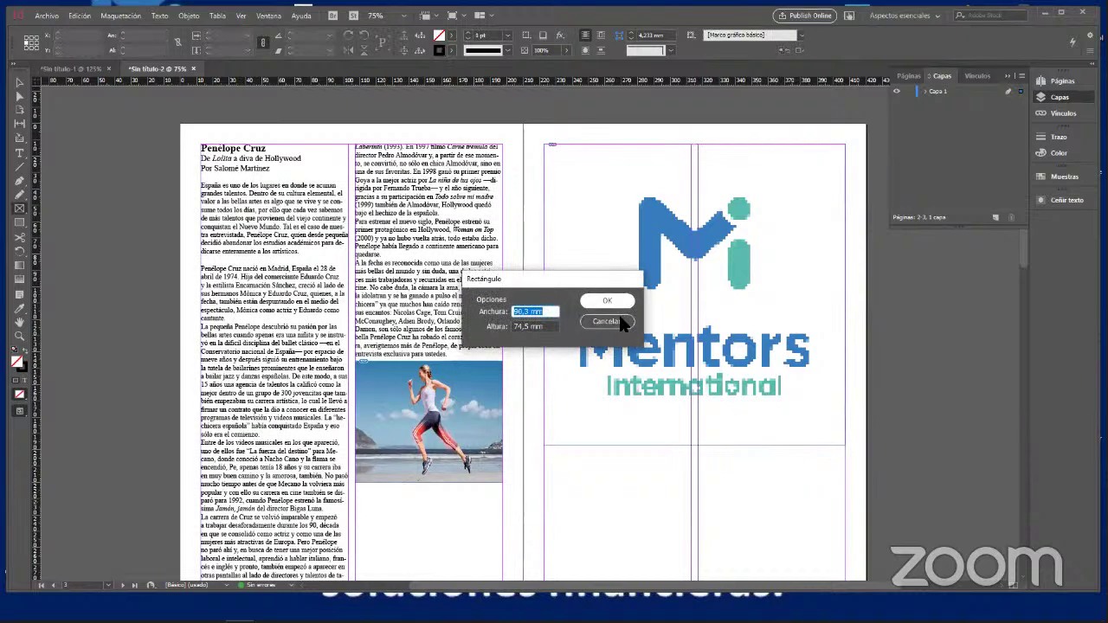
left_click(618, 317)
Try moving the logo image inside its frame on page 3, shifting it partly and fully outside the frame, and return it to its original position
key("v")
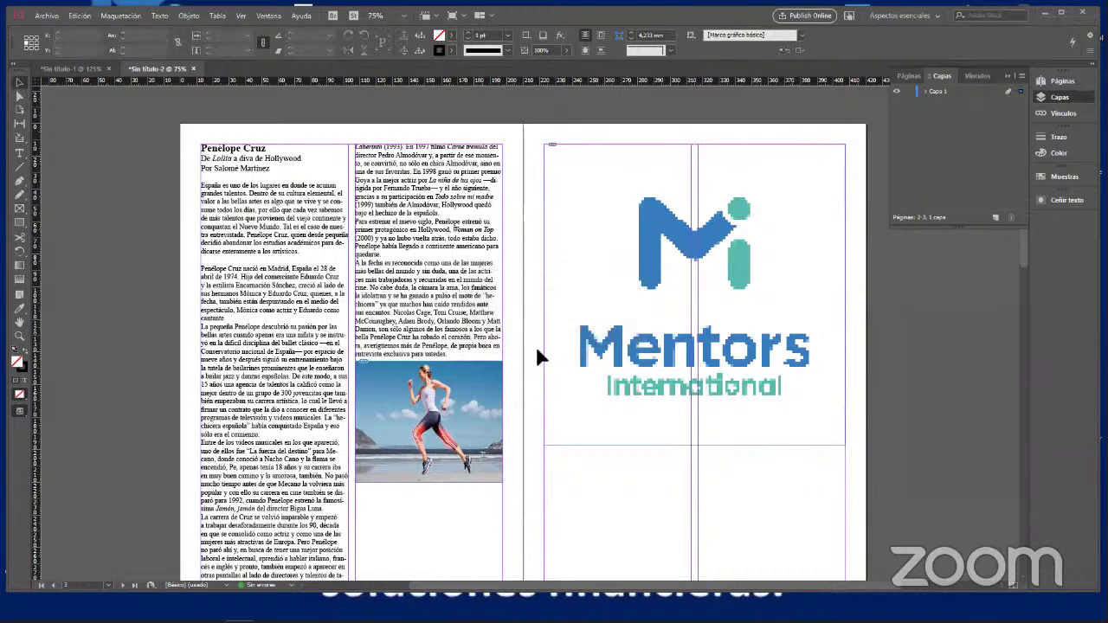
left_click(635, 365)
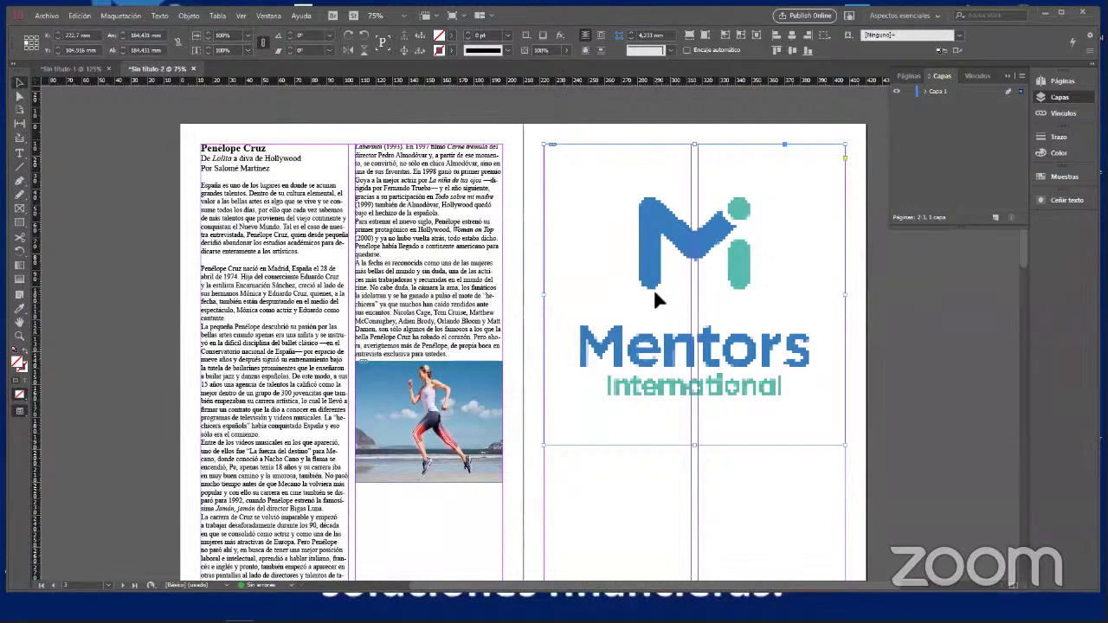
left_click_drag(651, 276, 703, 301)
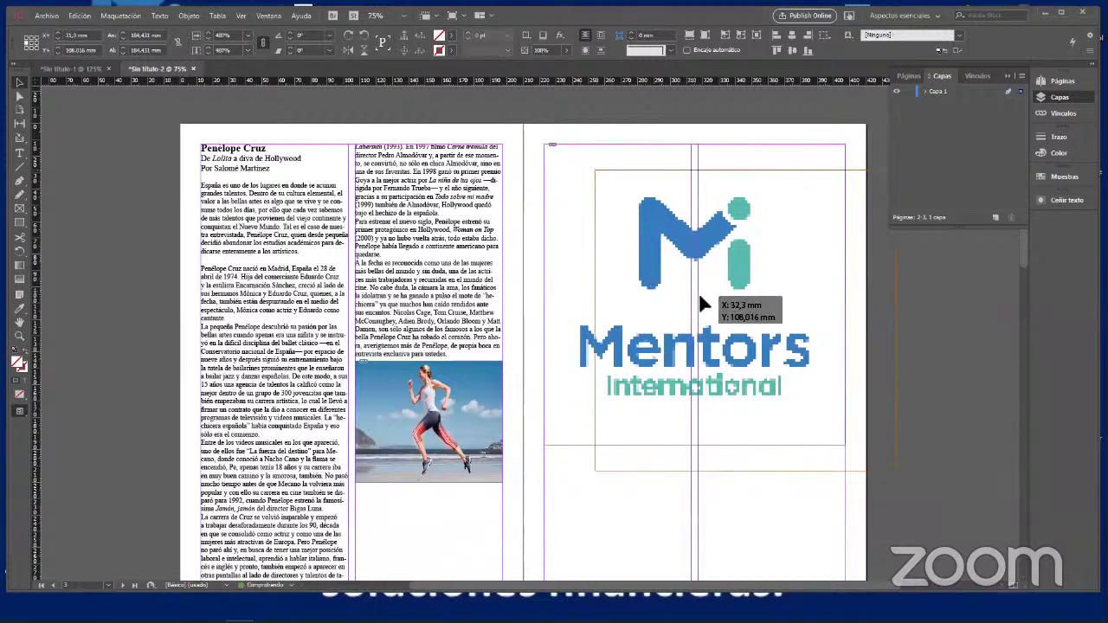
left_click(551, 212)
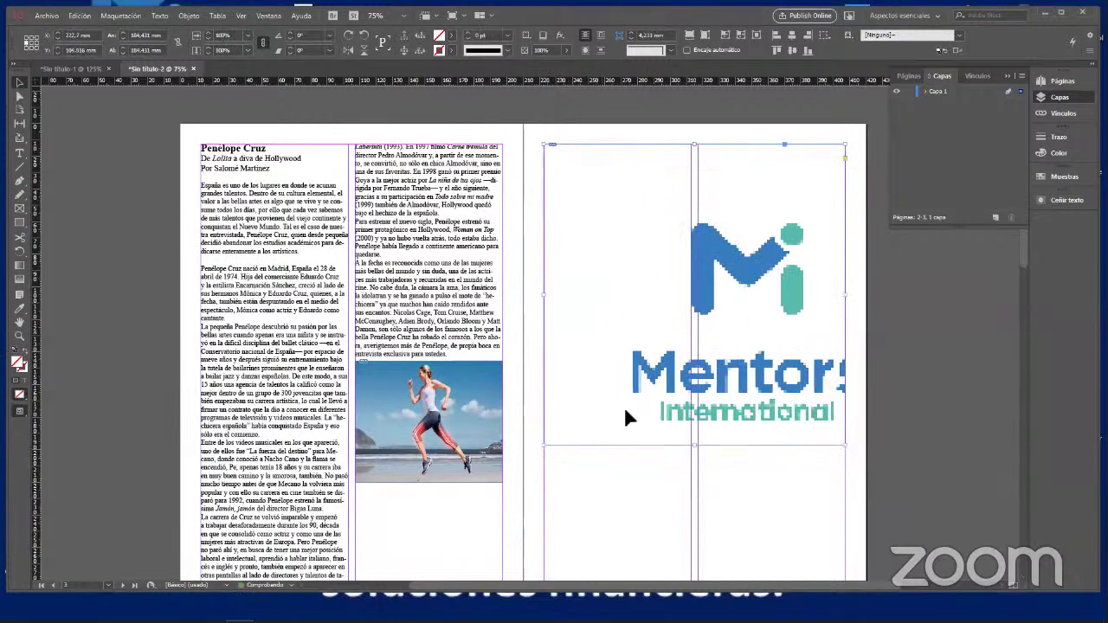
double_click(667, 370)
left_click_drag(780, 276, 719, 327)
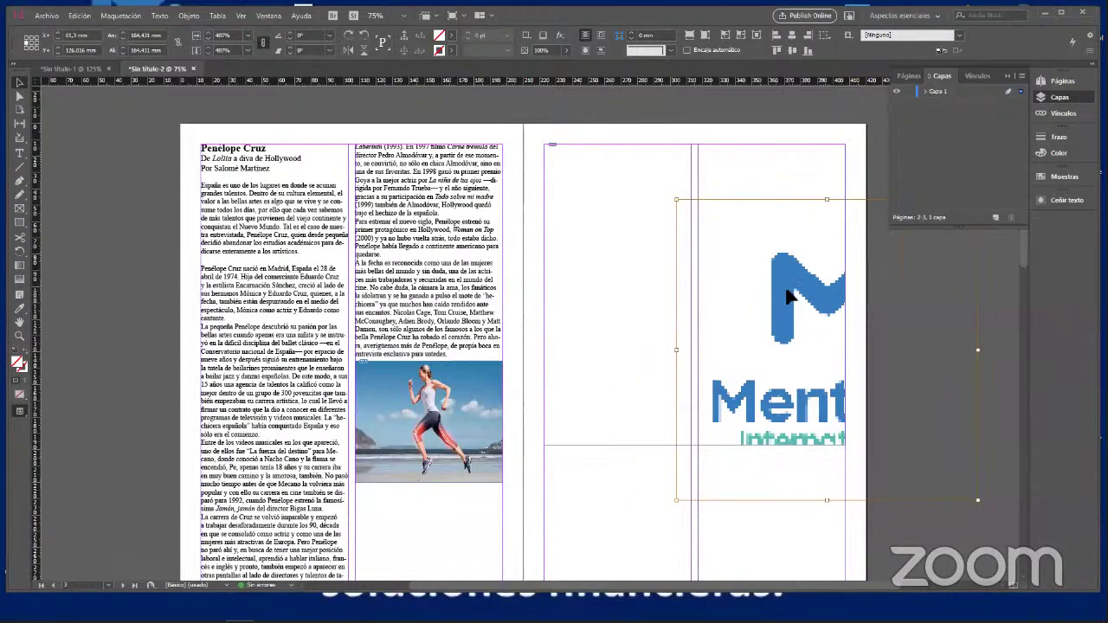
left_click_drag(786, 297, 916, 443)
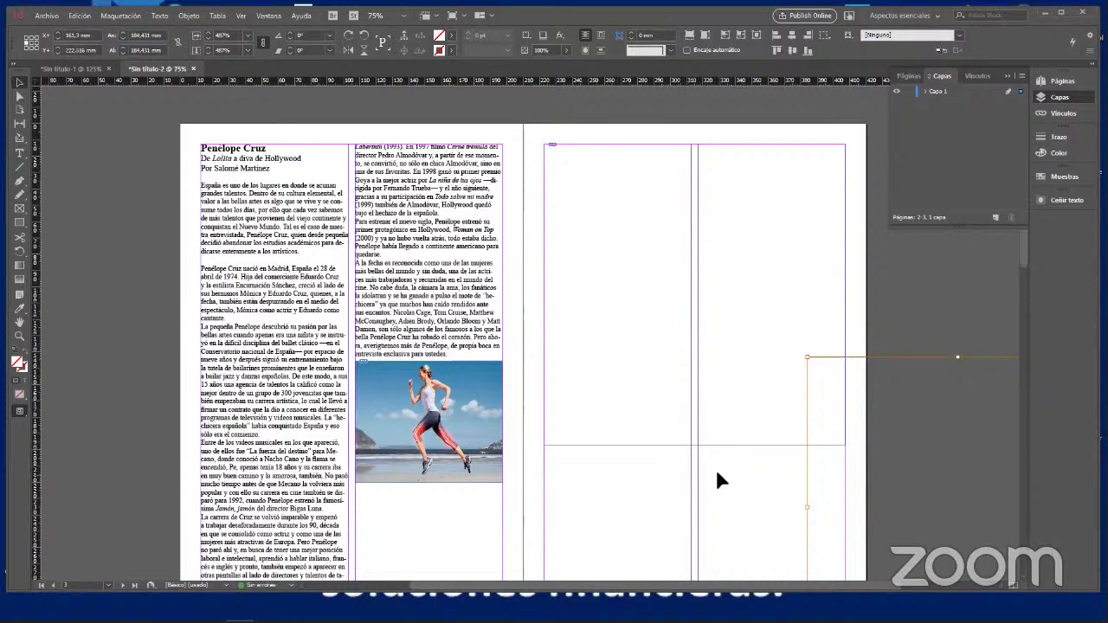
left_click_drag(840, 389, 708, 257)
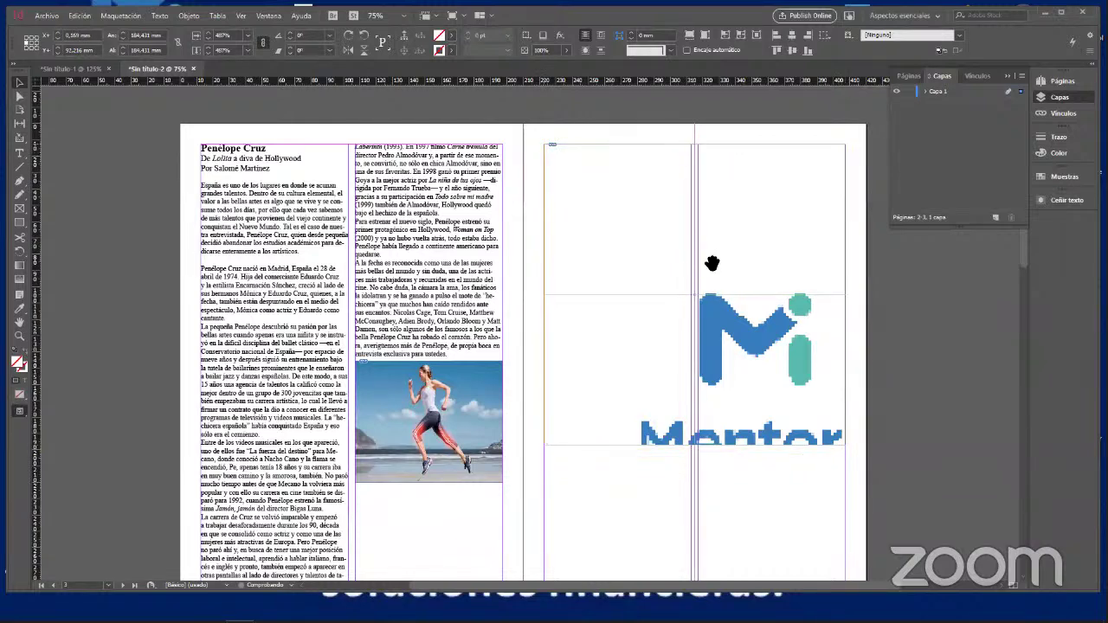
left_click(768, 476)
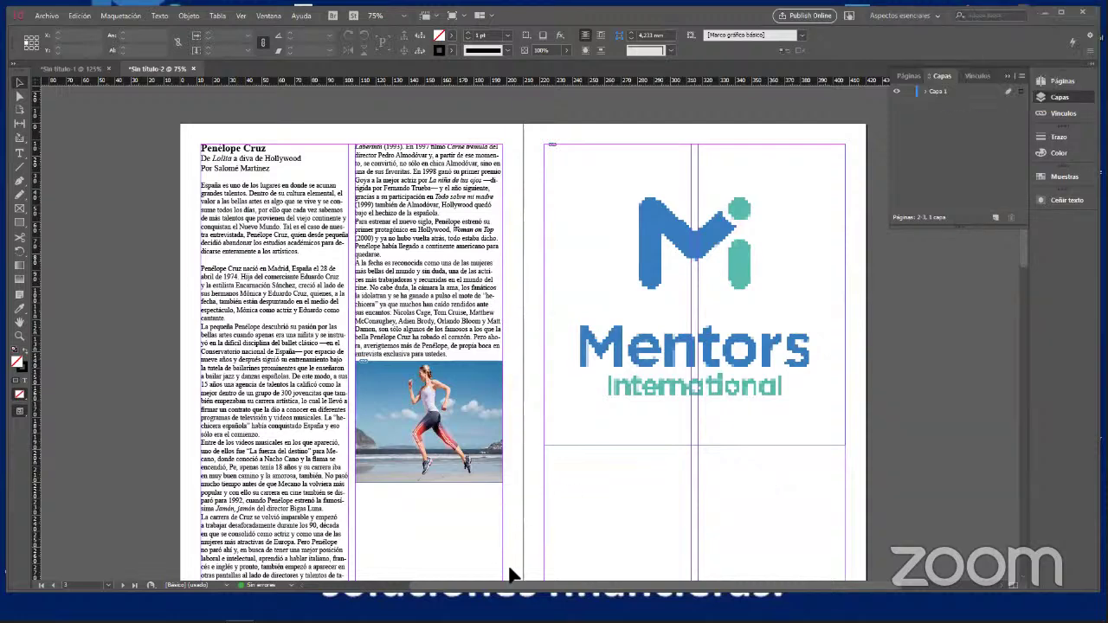
Try moving the whole logo frame about 115 mm down page 3 and return it to the upper margin
left_click(581, 149)
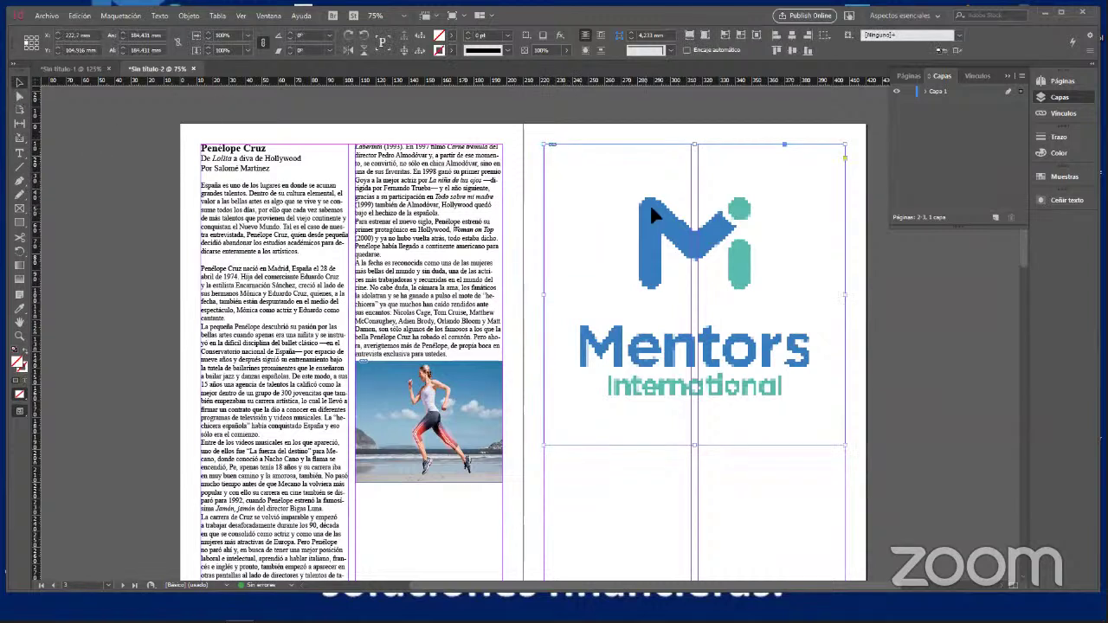
left_click_drag(642, 207, 650, 390)
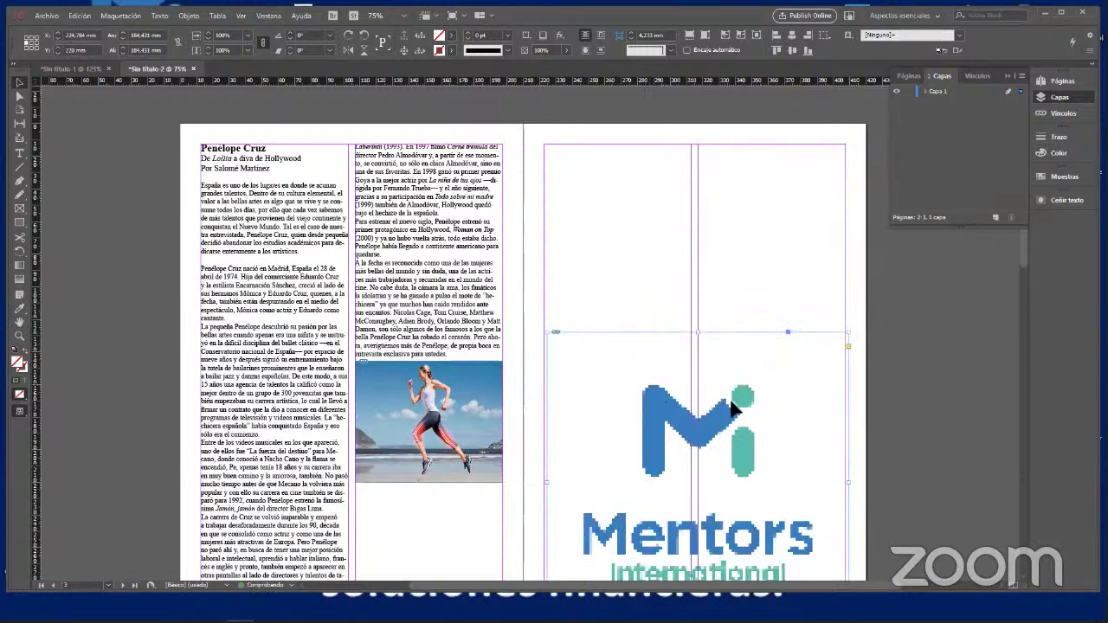
left_click_drag(660, 431, 644, 245)
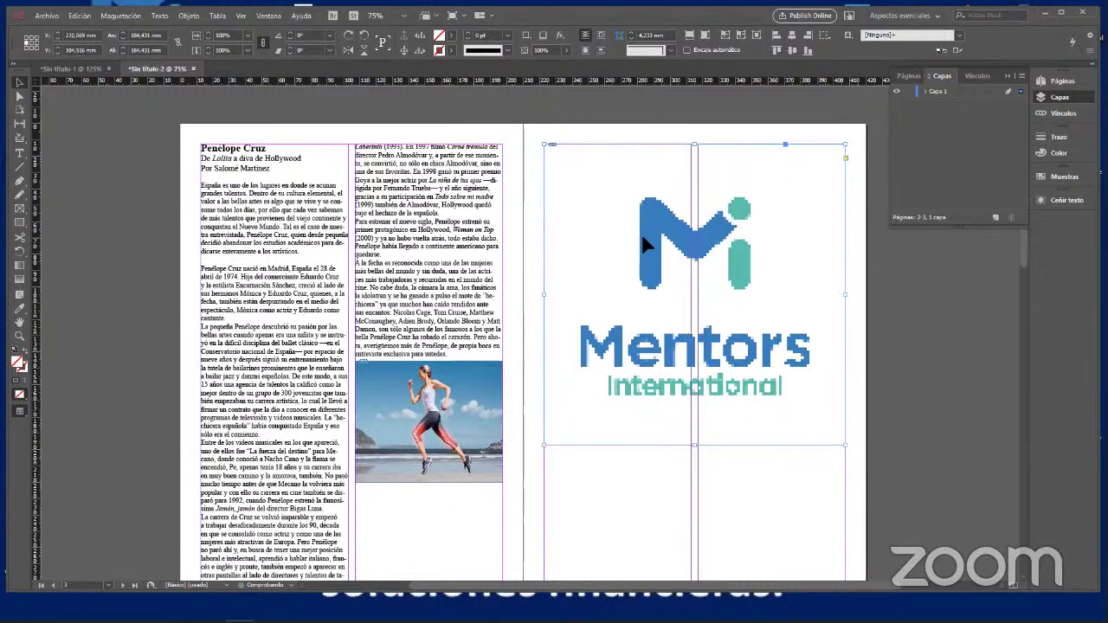
Select only the logo content on page 3, try sliding it below its frame, and realign it with the frame
double_click(646, 249)
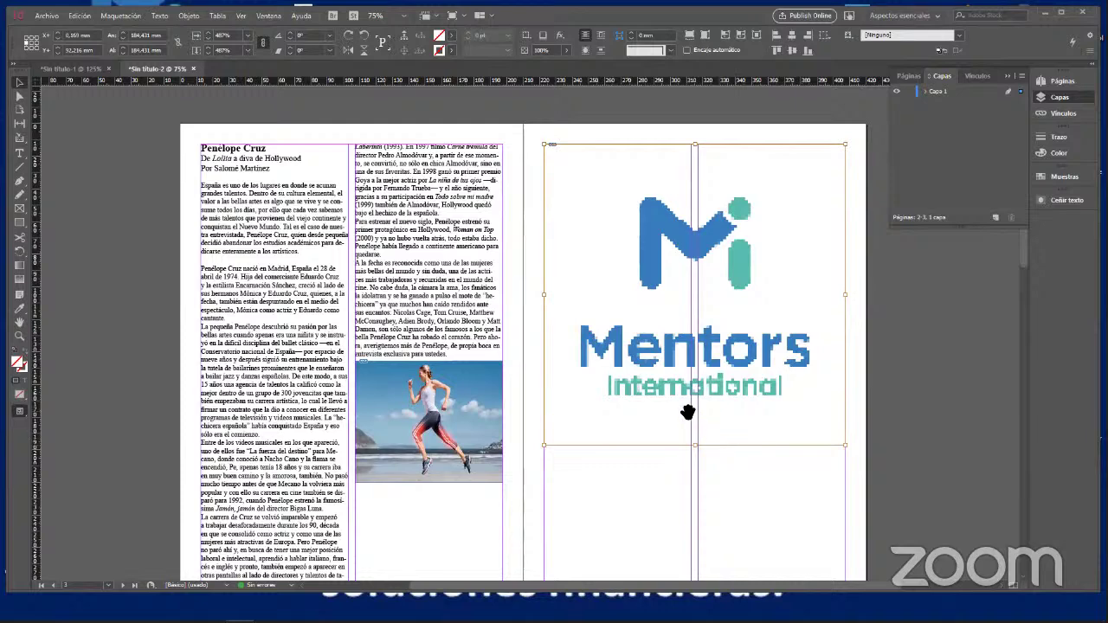
left_click_drag(645, 239, 746, 444)
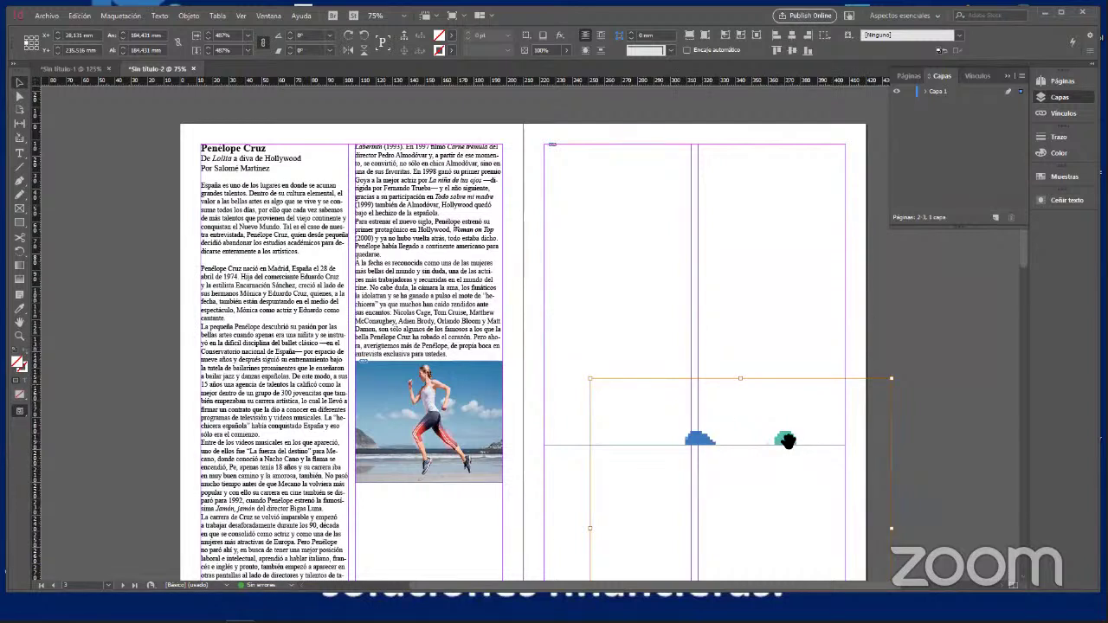
left_click(766, 397)
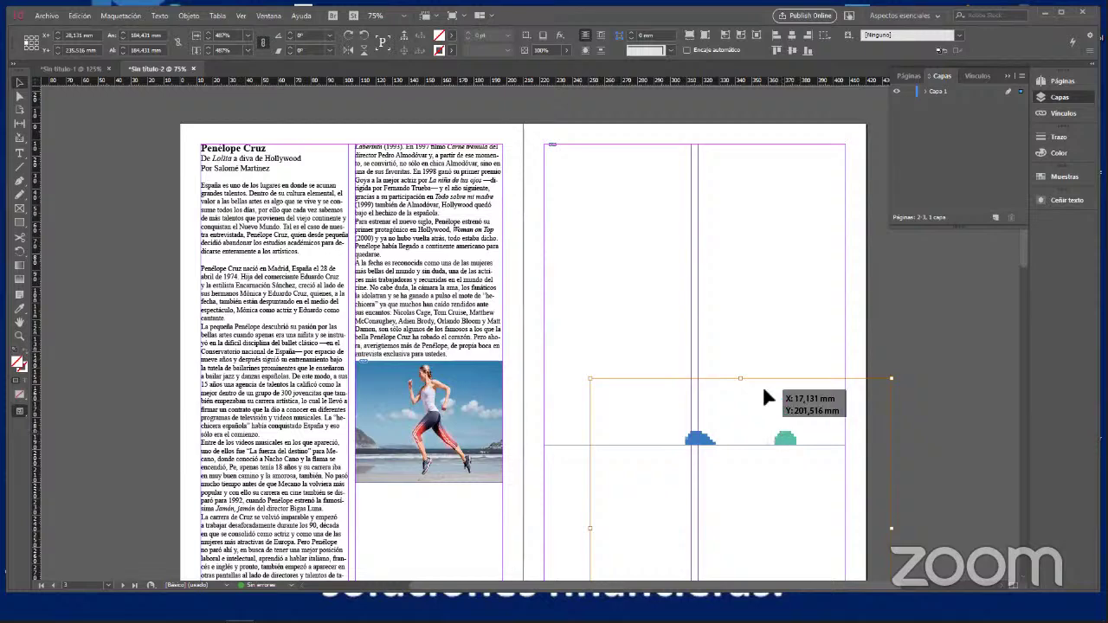
left_click_drag(763, 391, 733, 202)
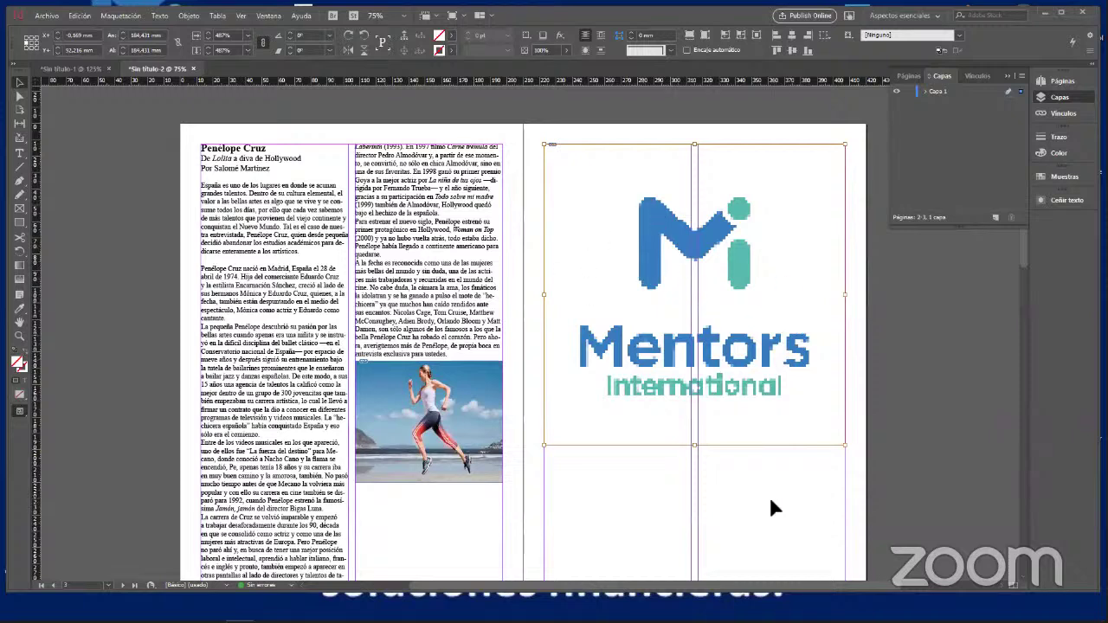
Shift the whole logo frame on page 3 about 2 mm right and 1 mm down
mouse_move(663, 236)
left_mouse_down()
mouse_move(673, 413)
mouse_move(672, 256)
mouse_move(661, 232)
left_mouse_up()
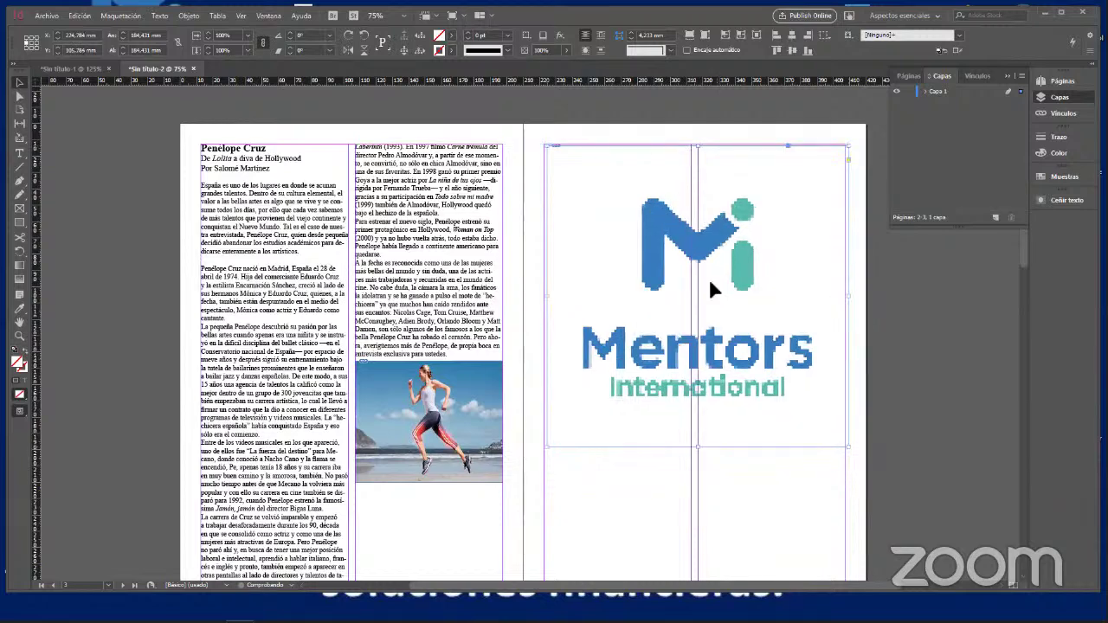
Nudge the logo frame on page 3 about 1.5 mm left and 1 mm up to align it with the page margins
left_click(660, 253)
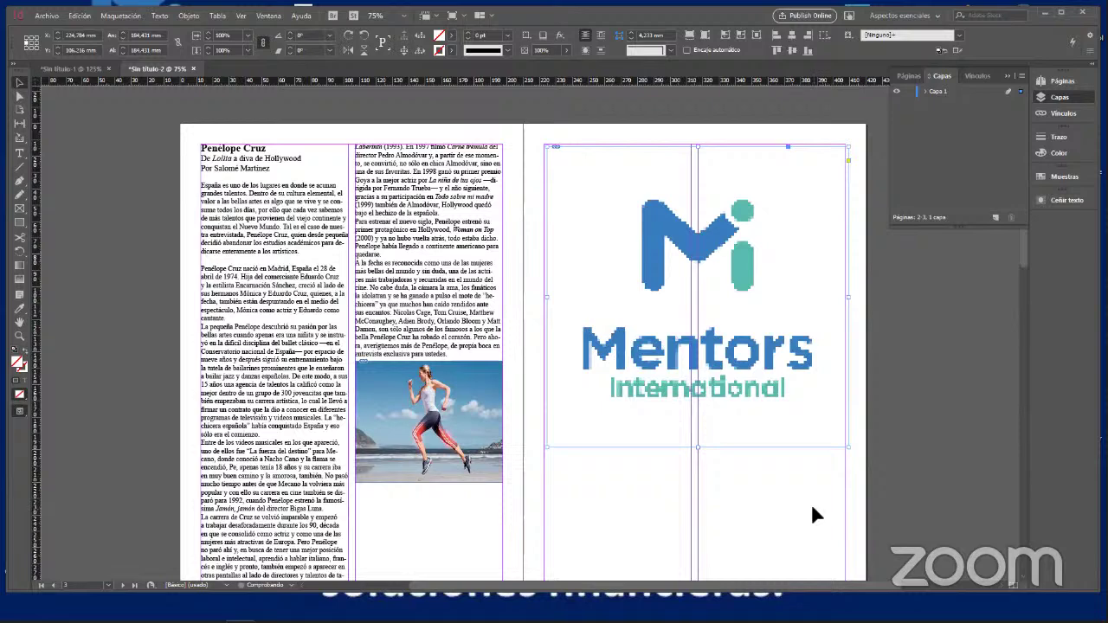
left_click(812, 508)
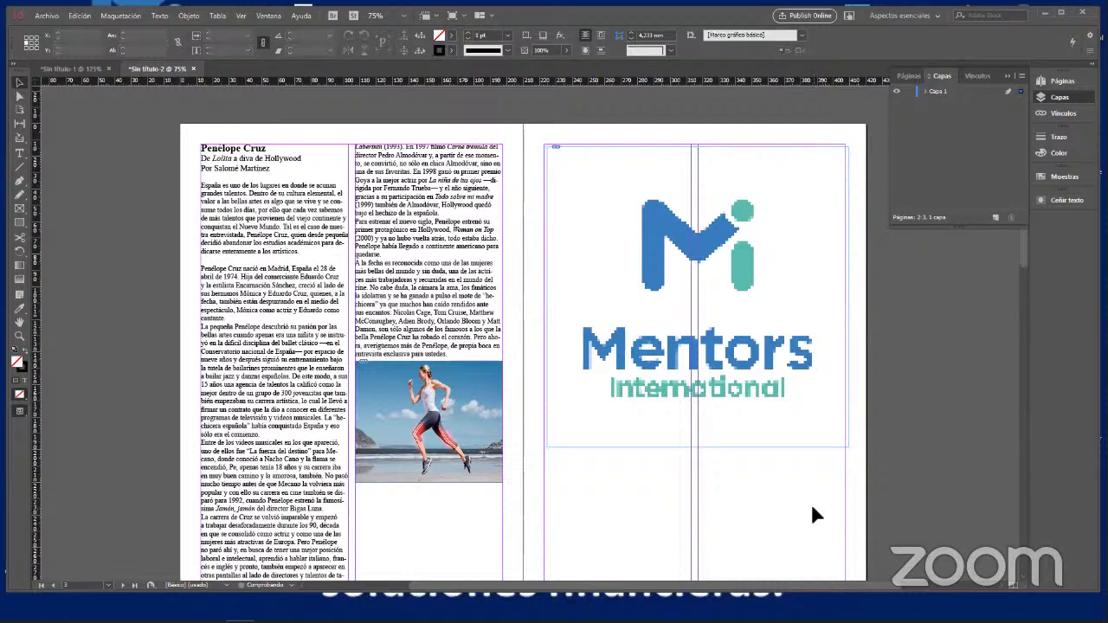
left_click(608, 444)
key("Left")
key("Left")
key("Left")
key("Left")
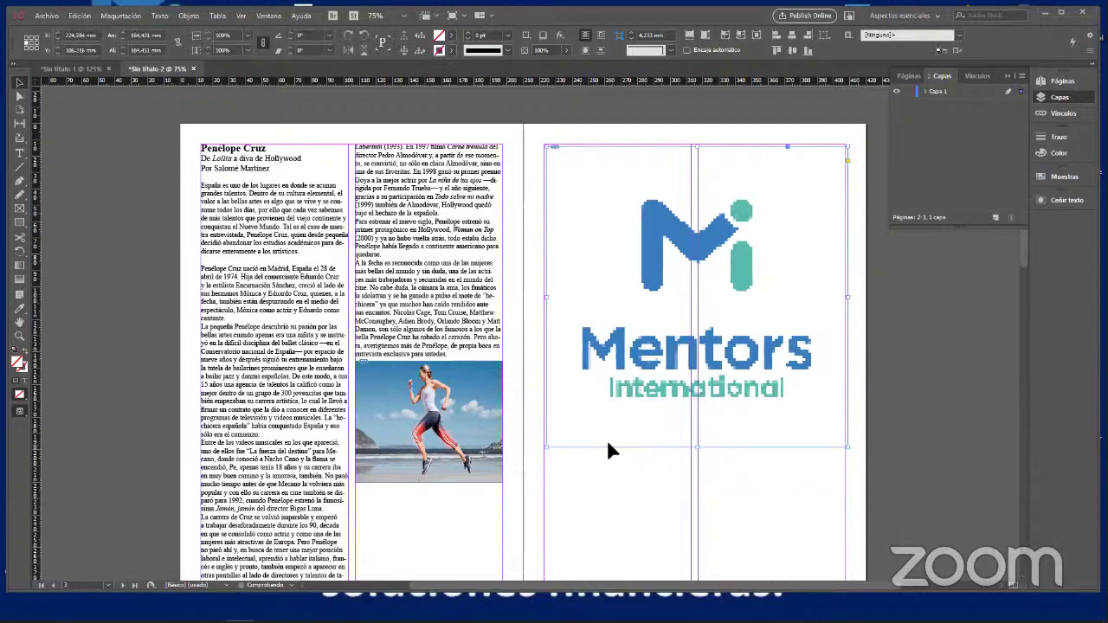
key("Left")
key("Left")
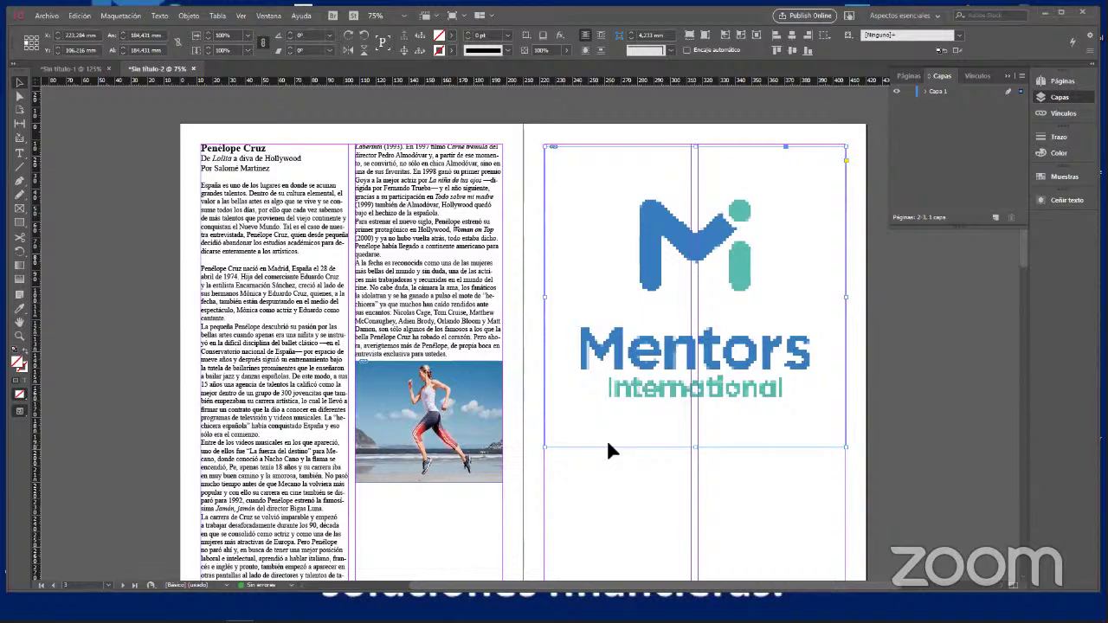
key("Up")
key("Up")
key("Up")
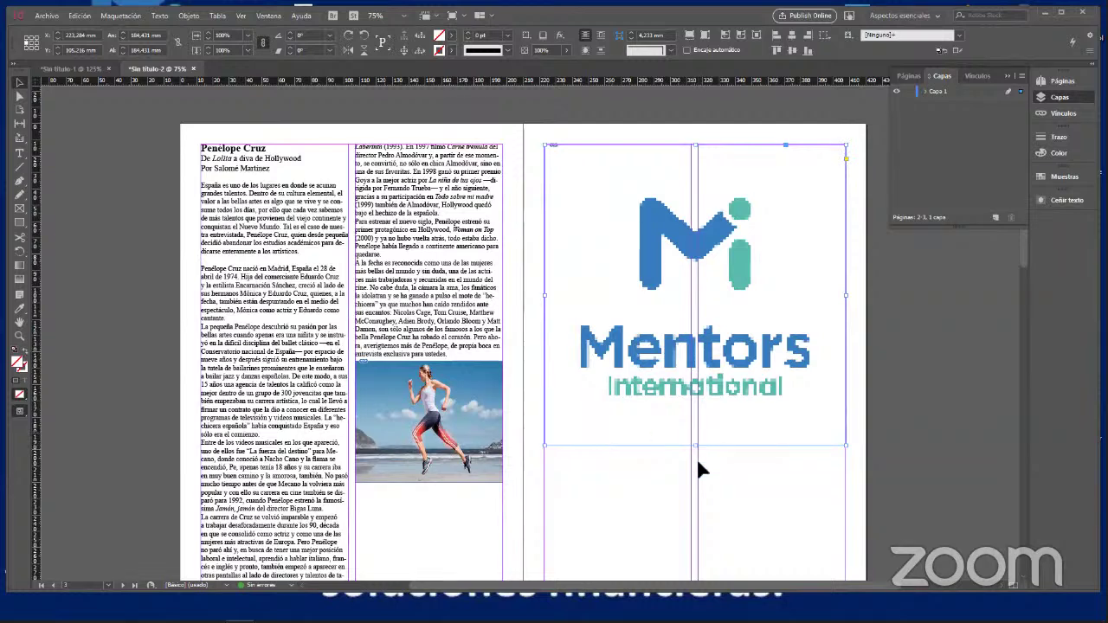
scroll(735, 468, "down", 2)
left_click(765, 468)
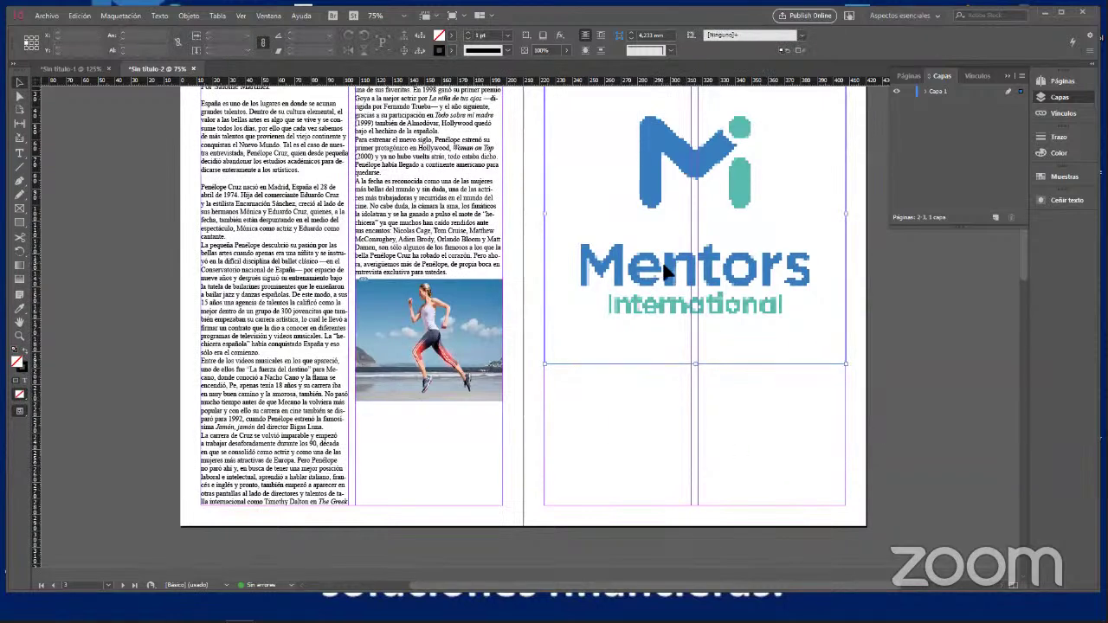
left_click(795, 333)
scroll(580, 388, "up", 3)
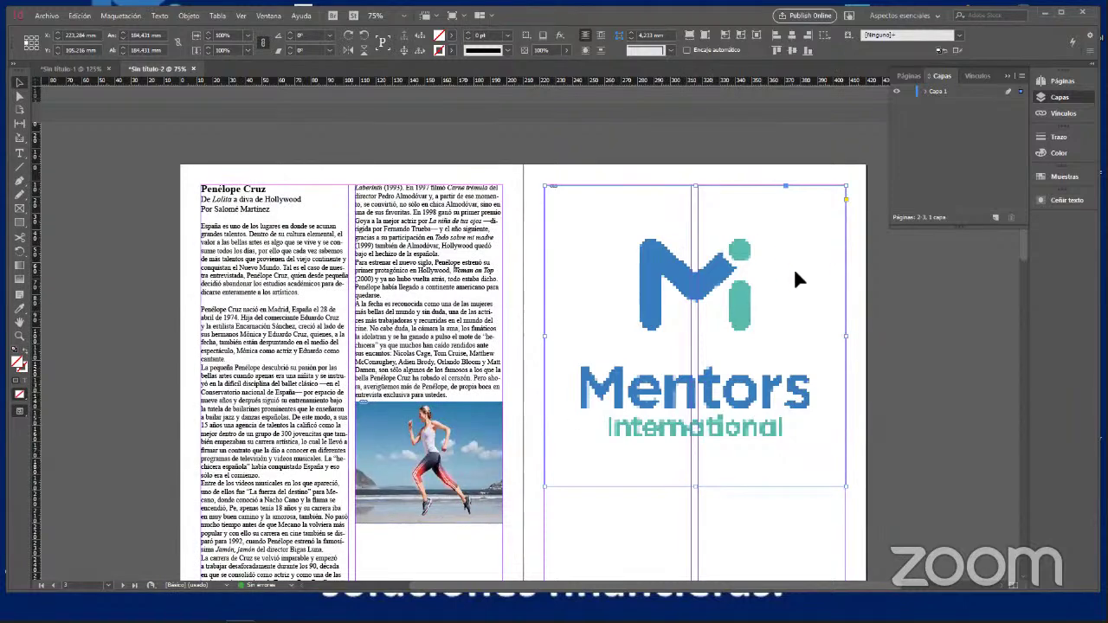
Try pasting the clipboard text over the article text in page 2's second column, and undo the paste
scroll(760, 483, "down", 2)
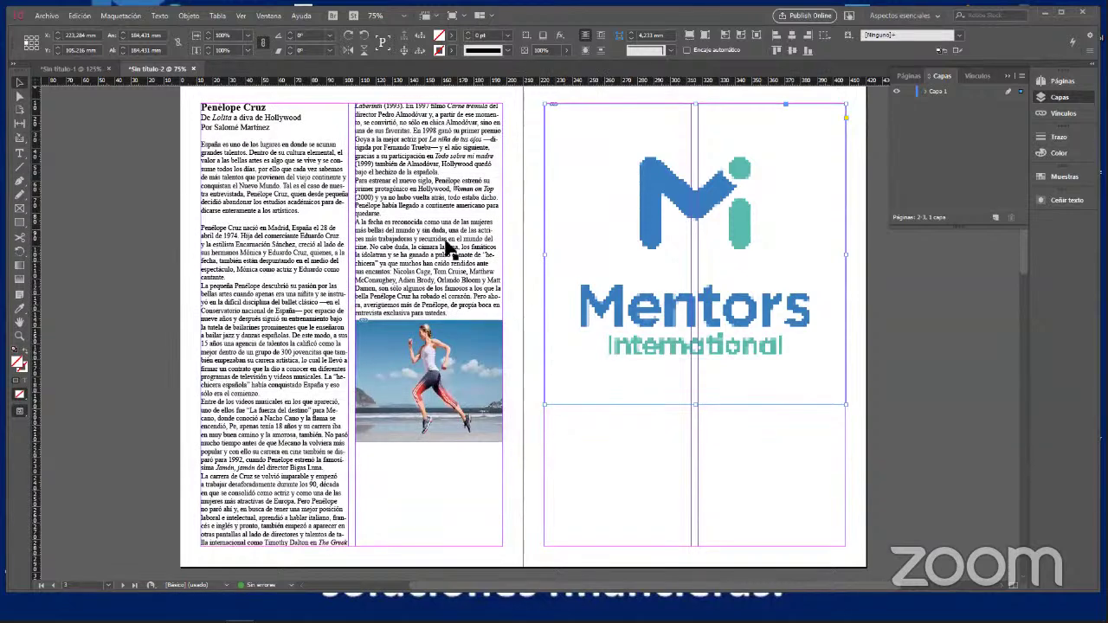
left_click(381, 139)
double_click(381, 139)
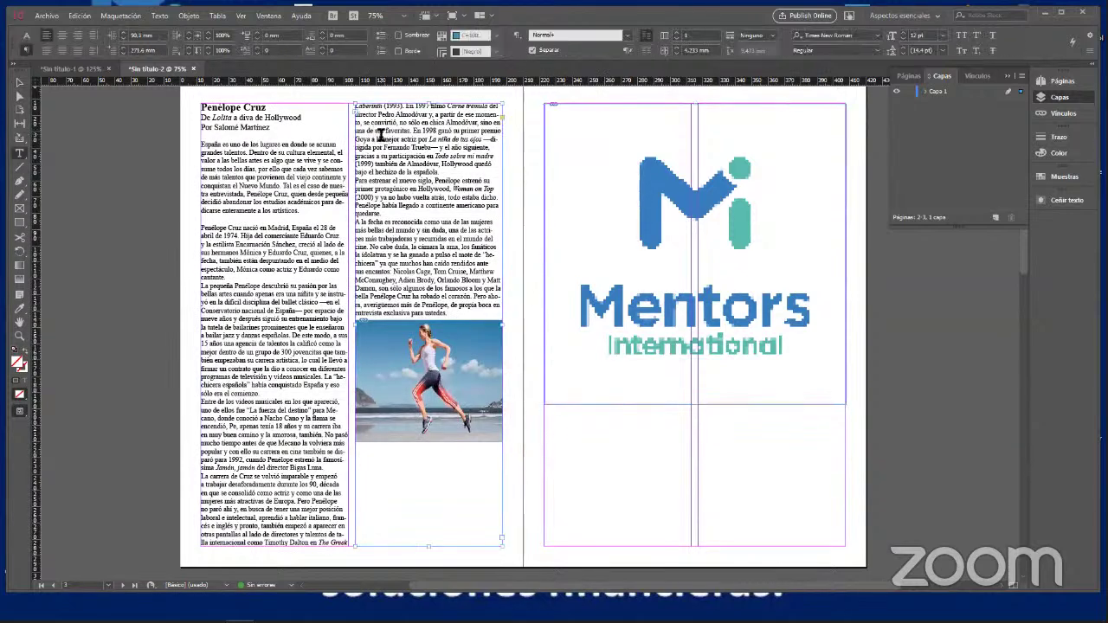
left_click_drag(449, 315, 353, 102)
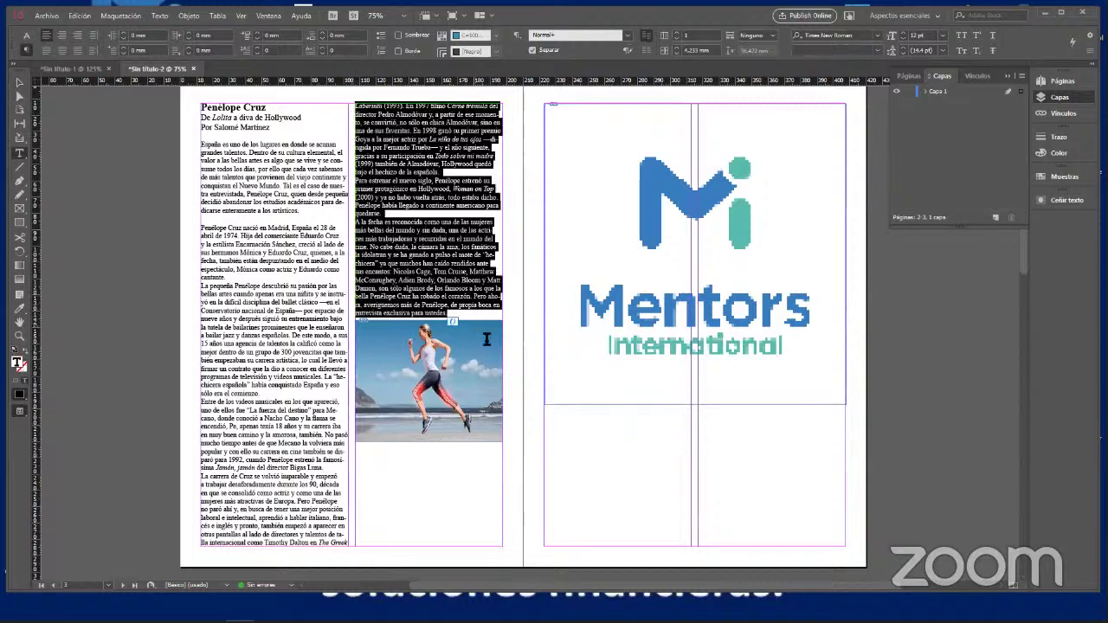
right_click(555, 424)
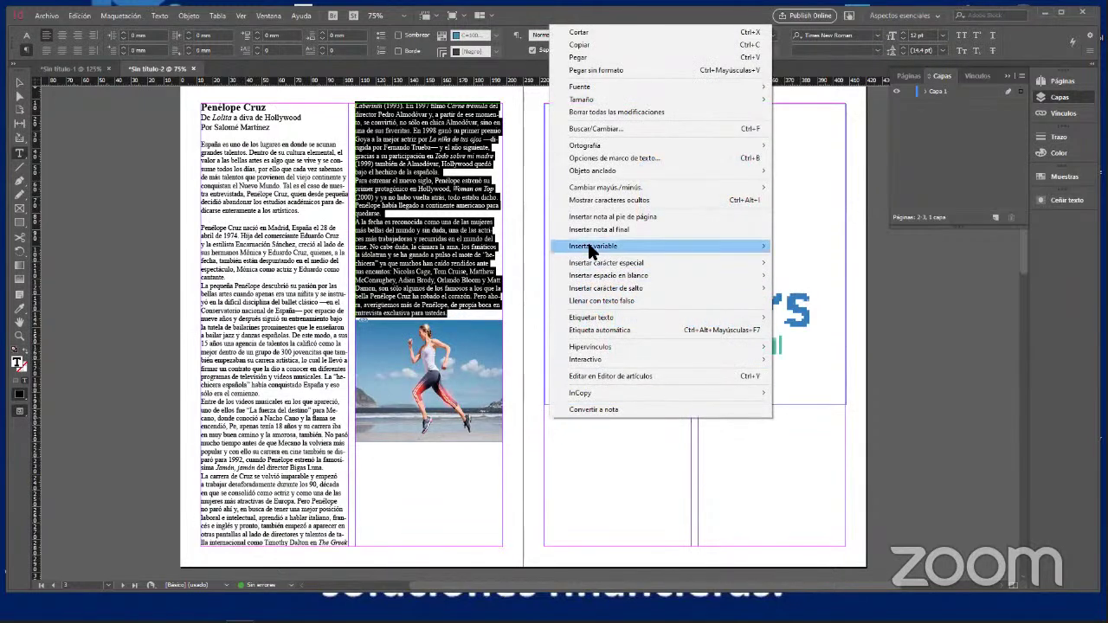
left_click(598, 55)
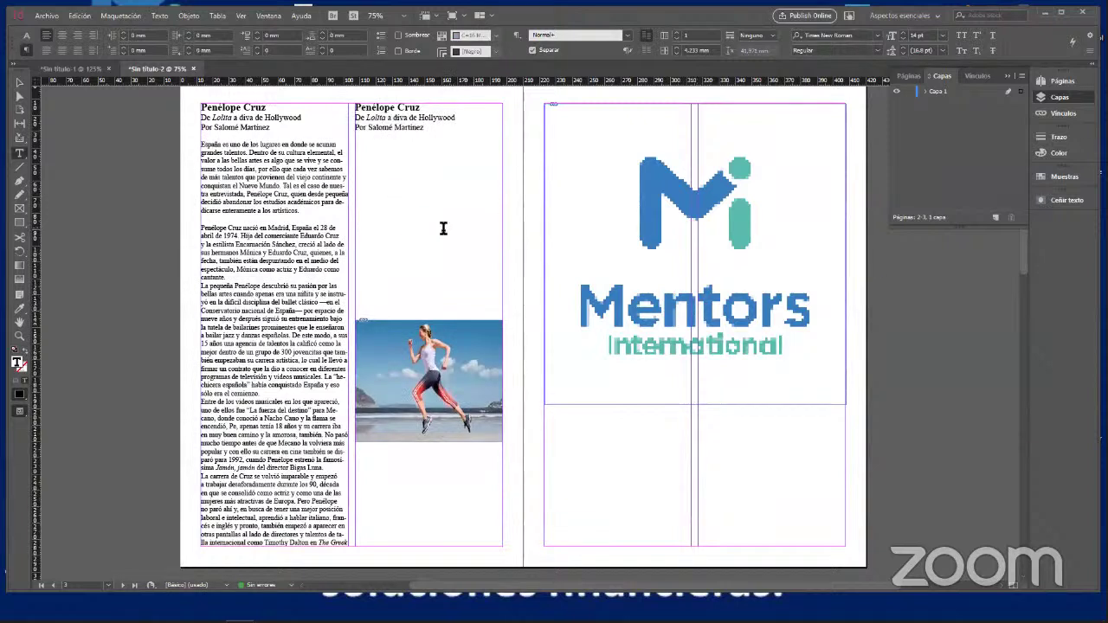
key("ctrl+z")
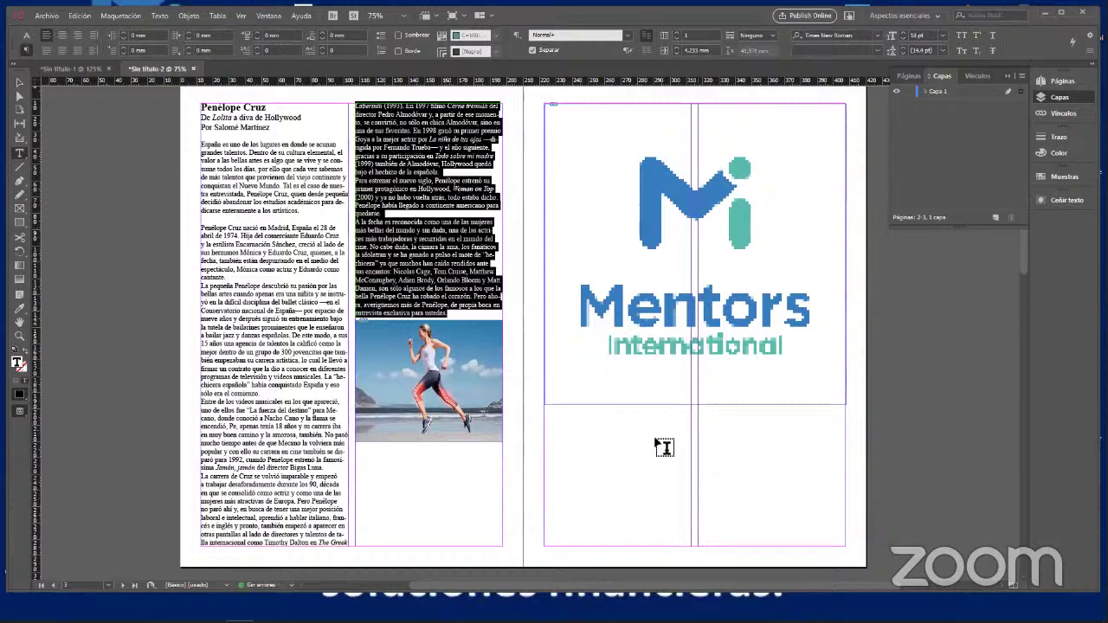
Select all the article text in page 2's second column, above the runner photo
left_click(628, 450)
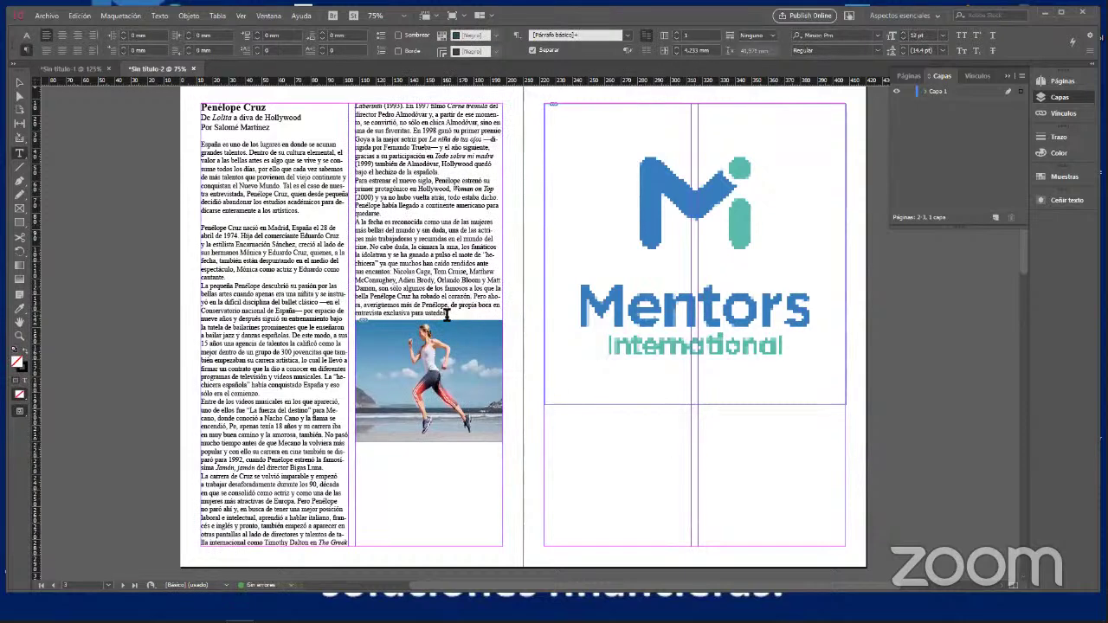
left_click_drag(448, 313, 355, 105)
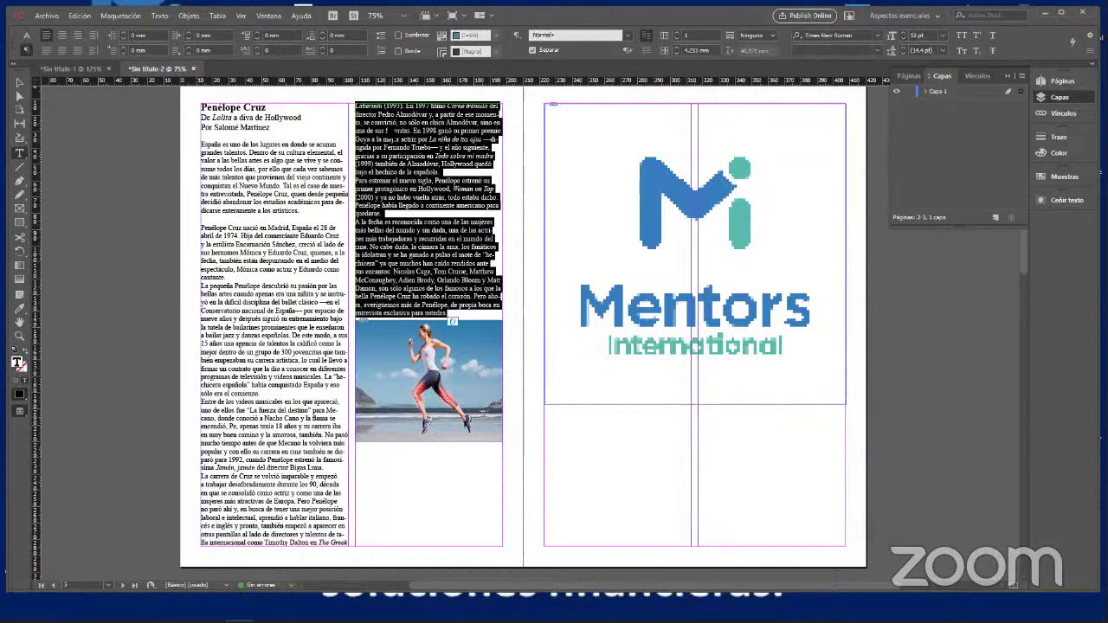
Copy the selected second-column text on the left page, paste it as a new frame, and place it below the Mentors logo at the left margin
right_click(390, 125)
left_click(435, 145)
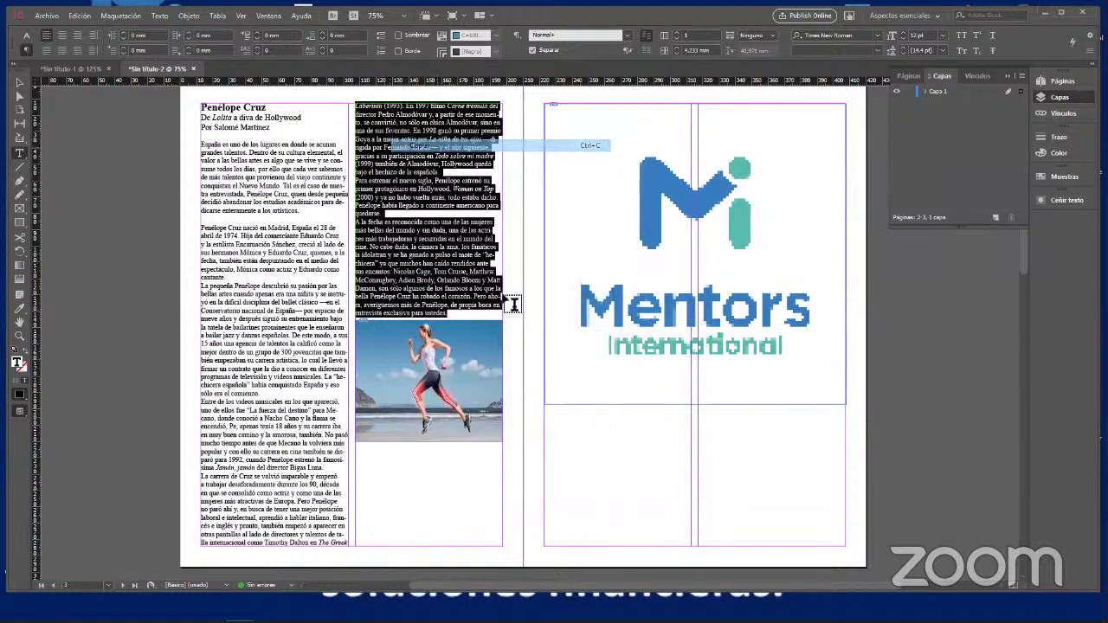
left_click(571, 434)
right_click(564, 428)
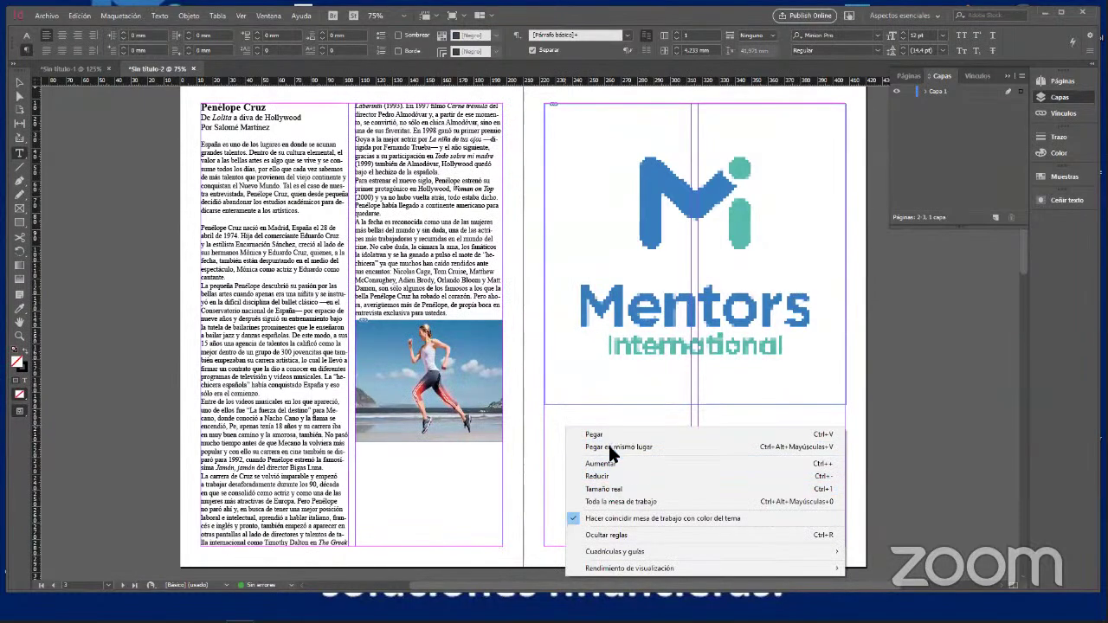
left_click(608, 428)
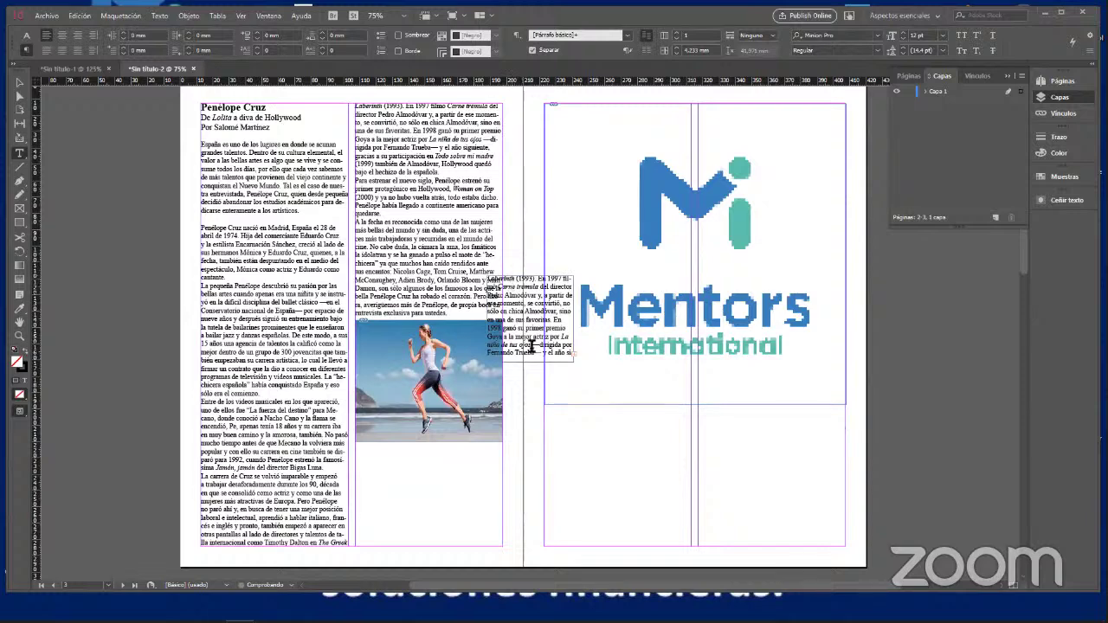
left_click(19, 86)
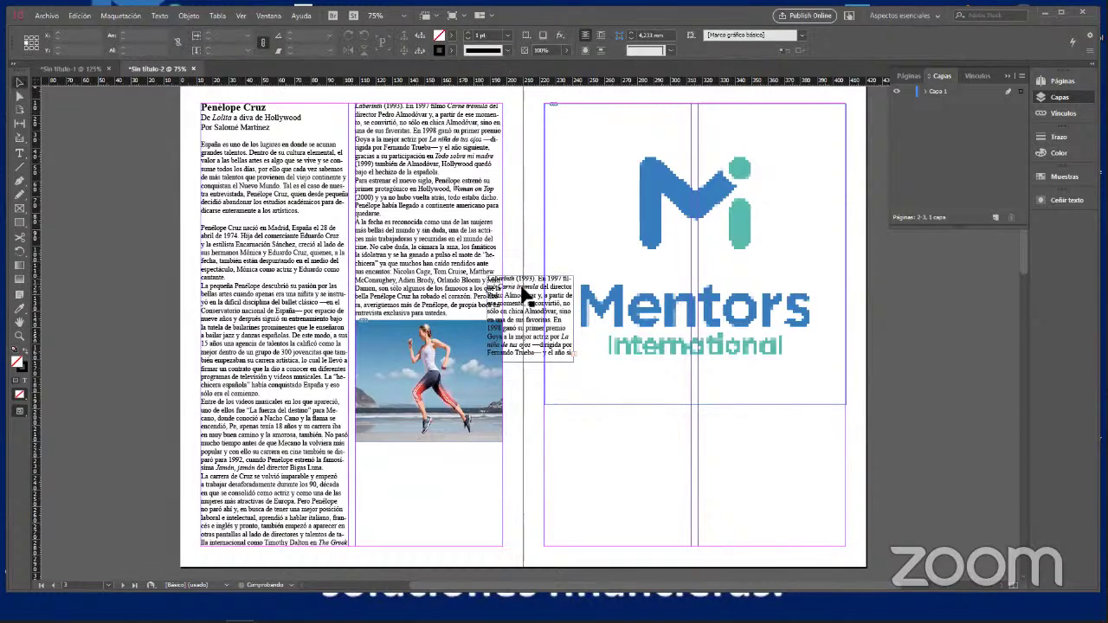
left_click_drag(527, 294, 579, 412)
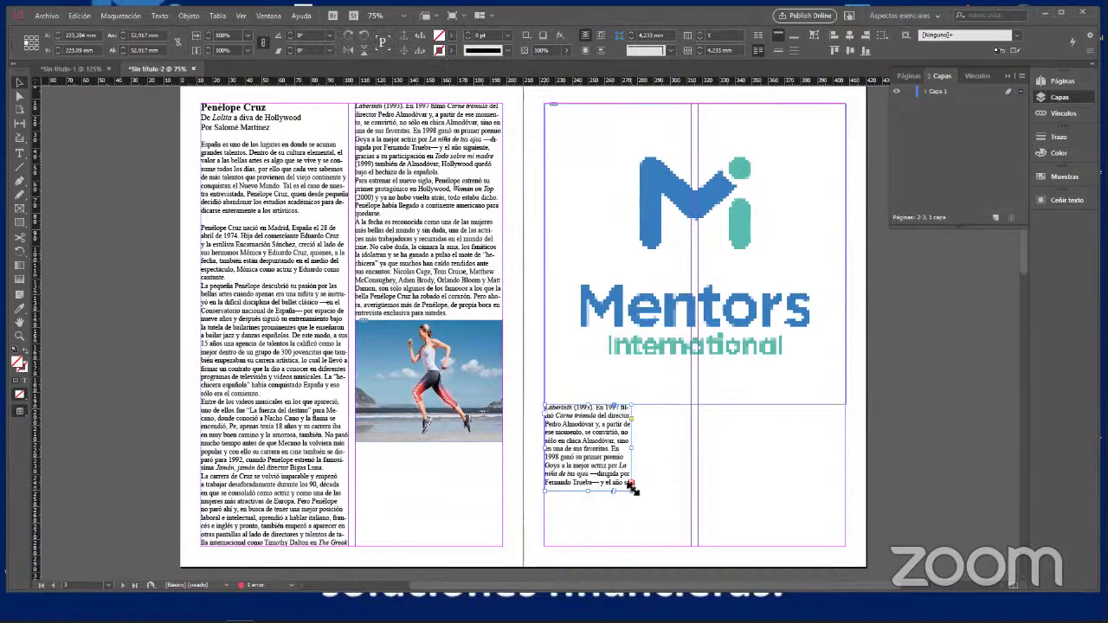
left_click(631, 485)
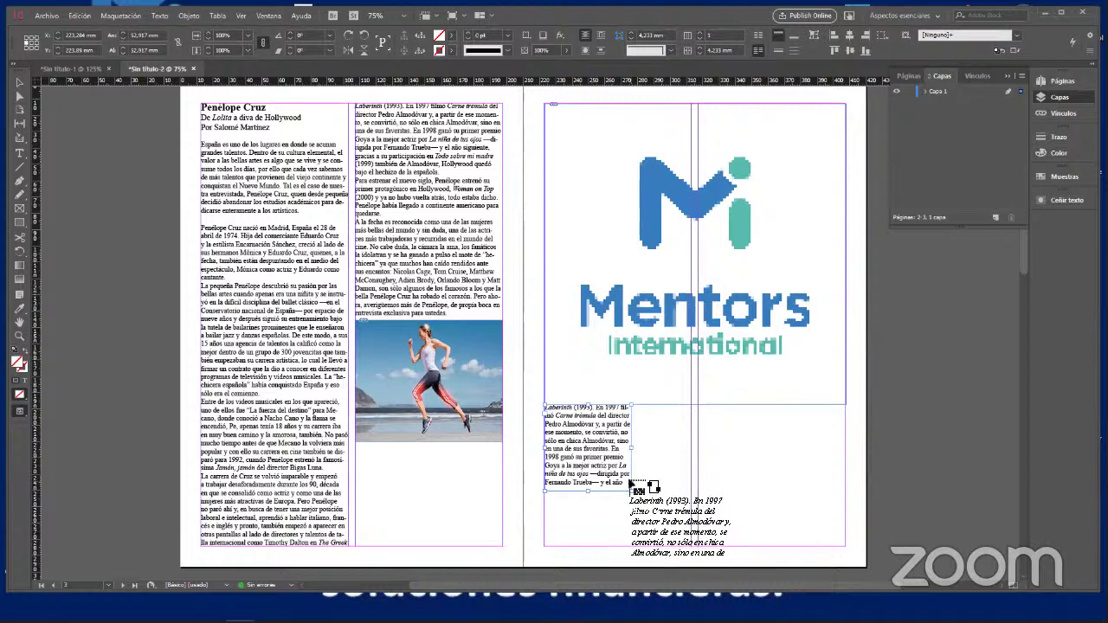
left_click(625, 483)
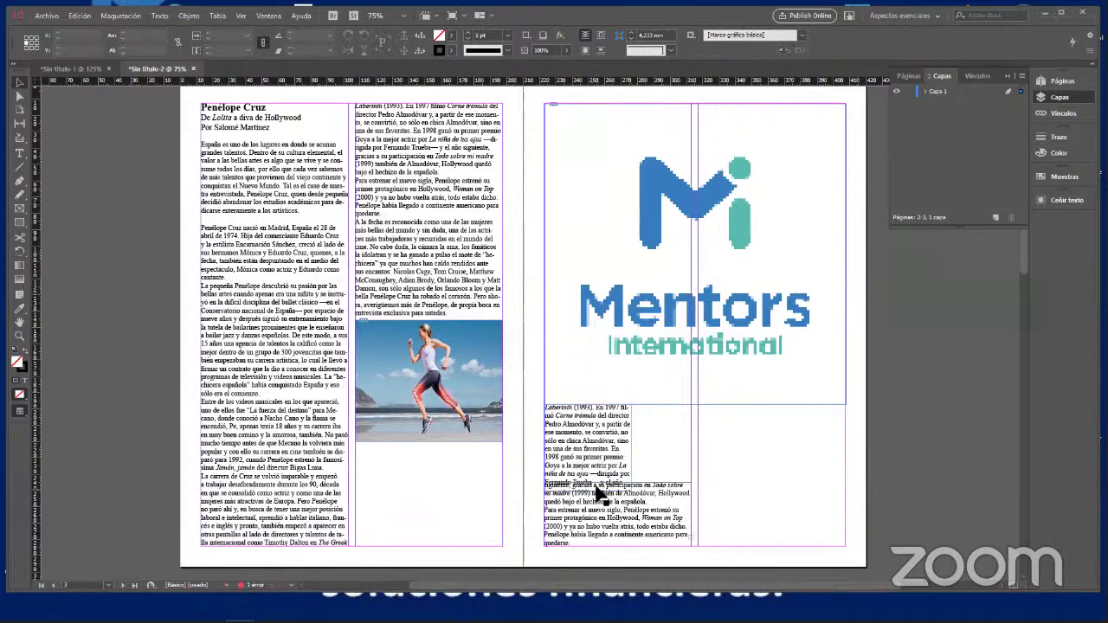
key("ctrl+z")
key("Escape")
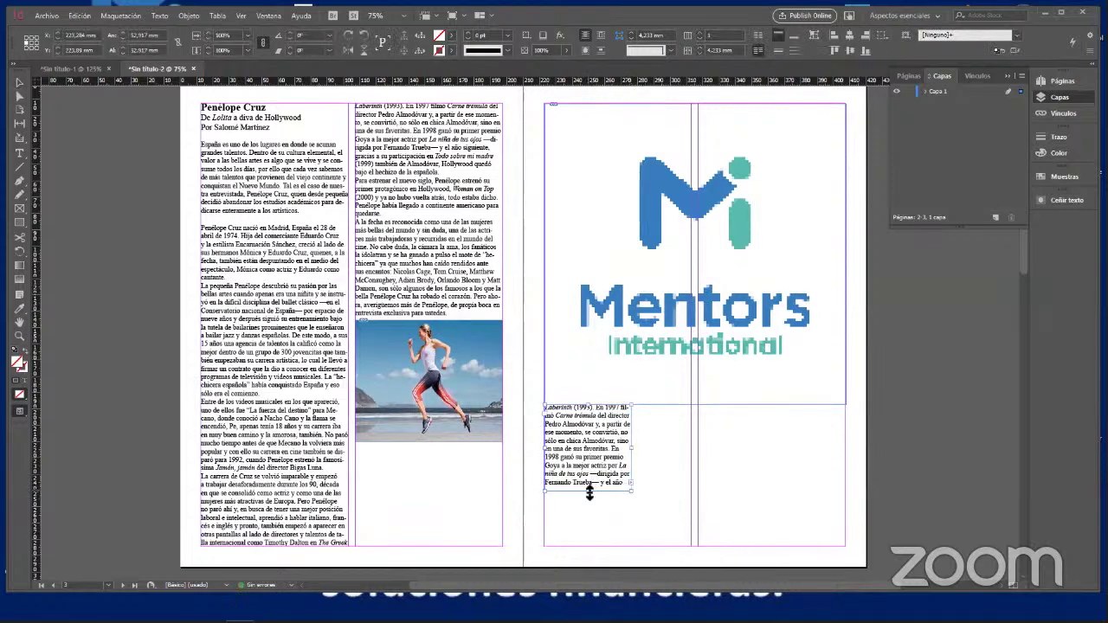
Enlarge the pasted text frame to fill the first column below the logo and flow its overset text into the second column
left_click_drag(594, 491, 596, 547)
left_click_drag(633, 477, 689, 477)
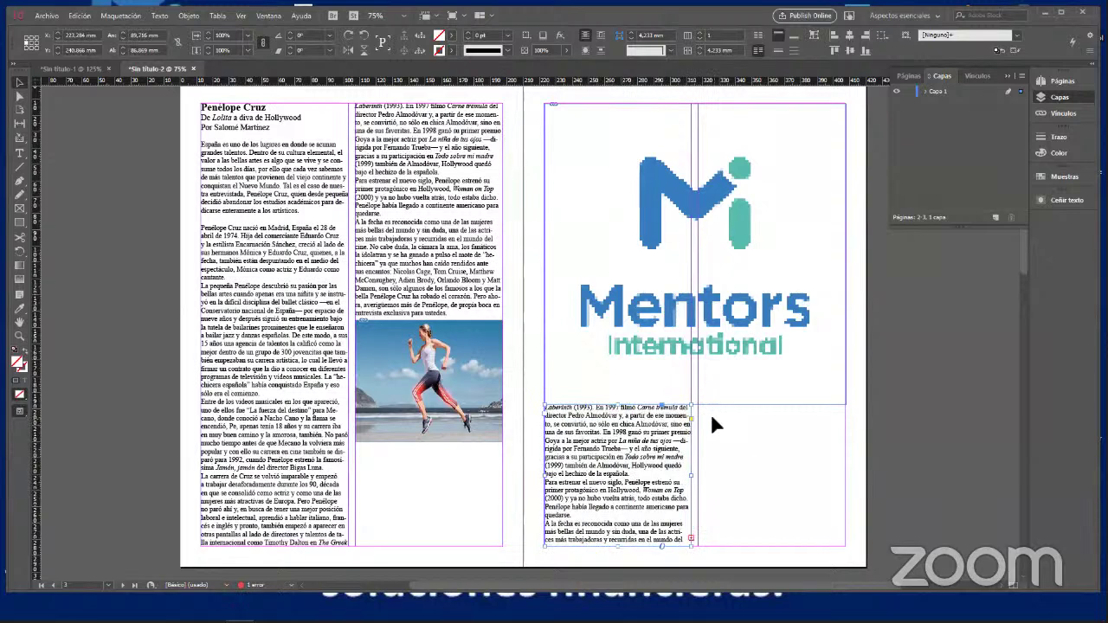
left_click(691, 540)
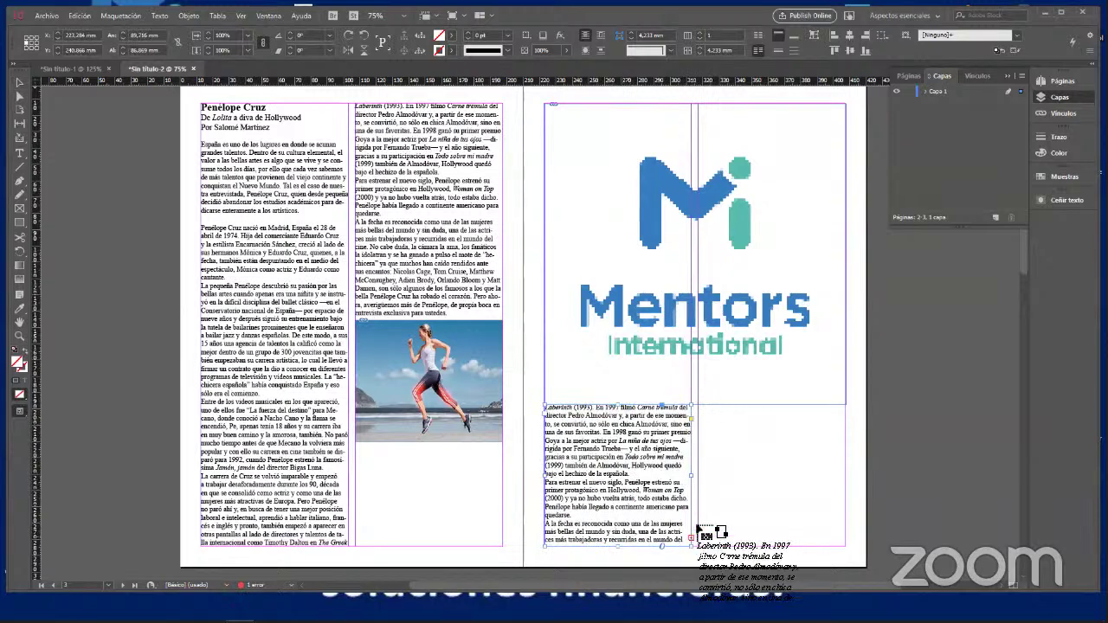
left_click(699, 407)
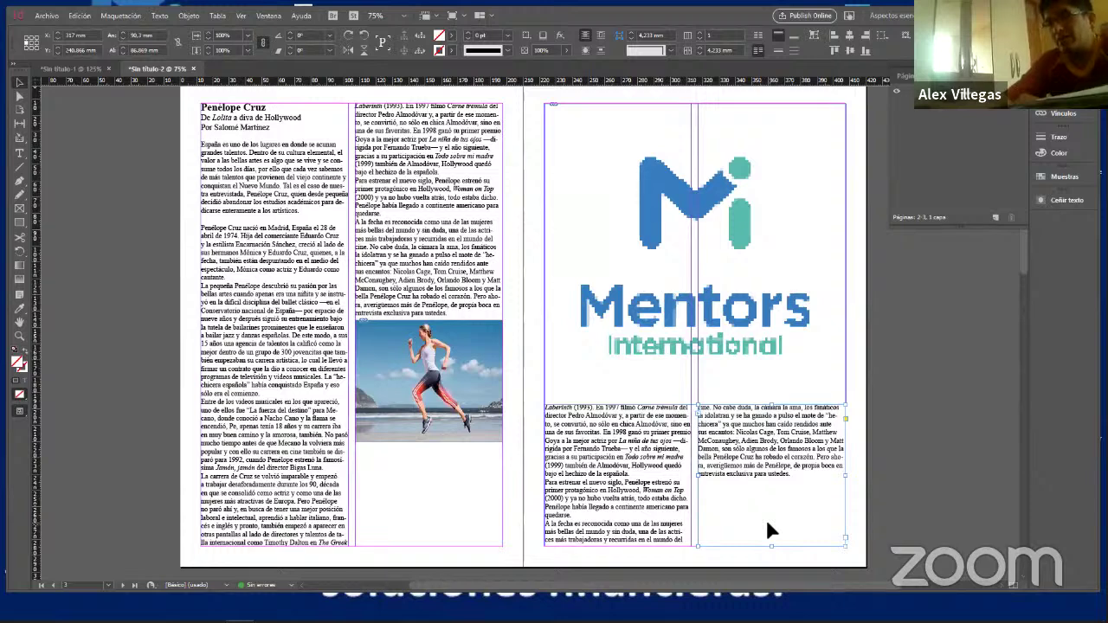
Reload the overflow text from the first column's frame below the logo and flow it again into the second column
double_click(692, 537)
left_click(691, 536)
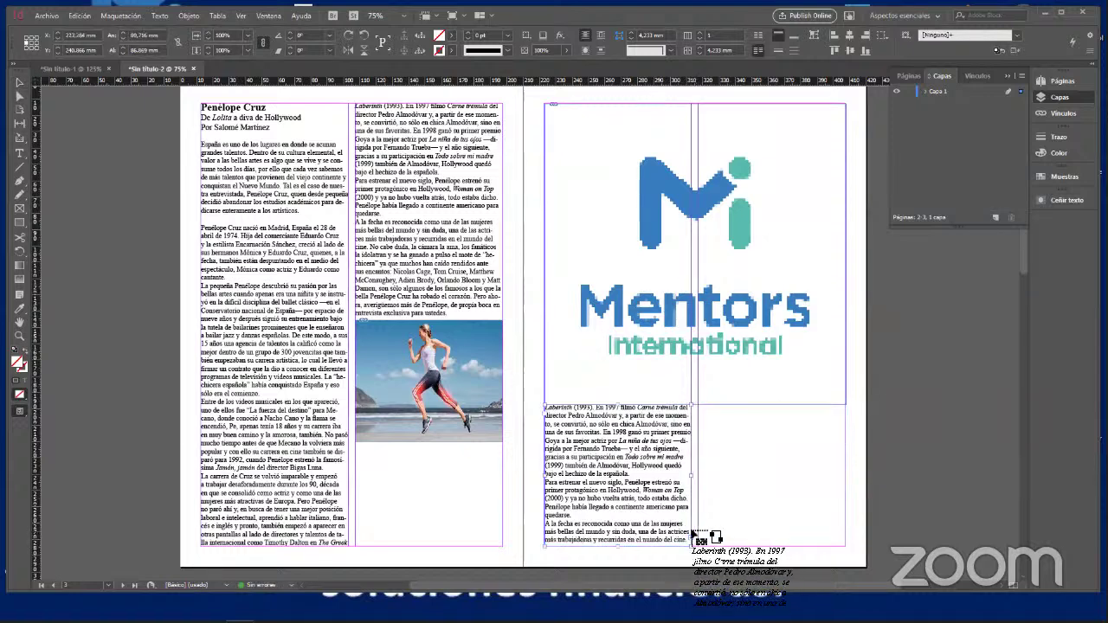
left_click(692, 537)
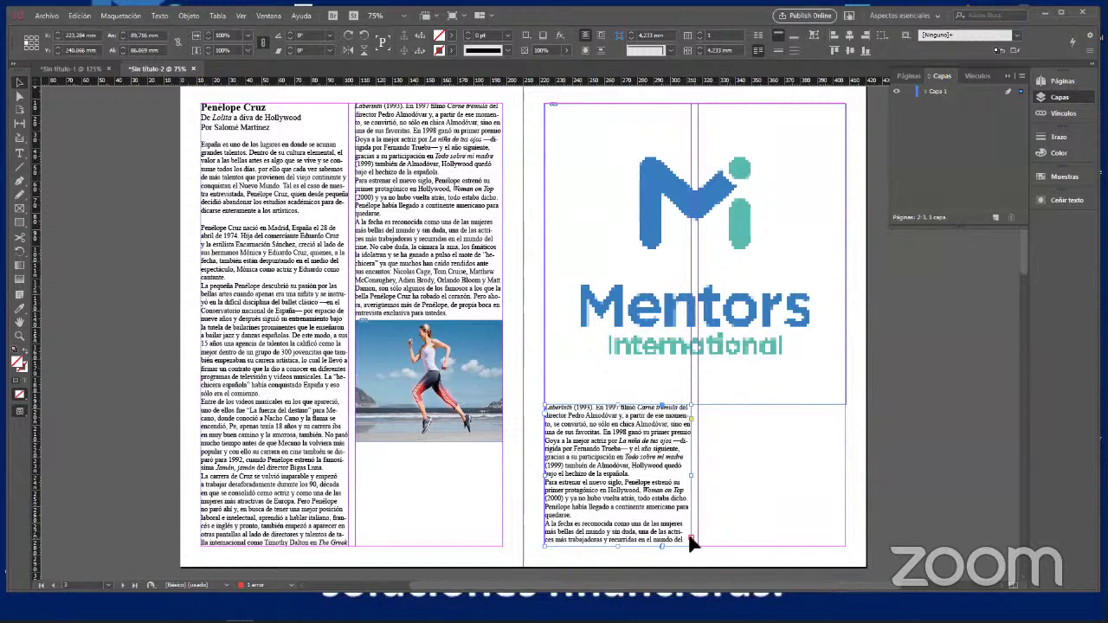
left_click(690, 541)
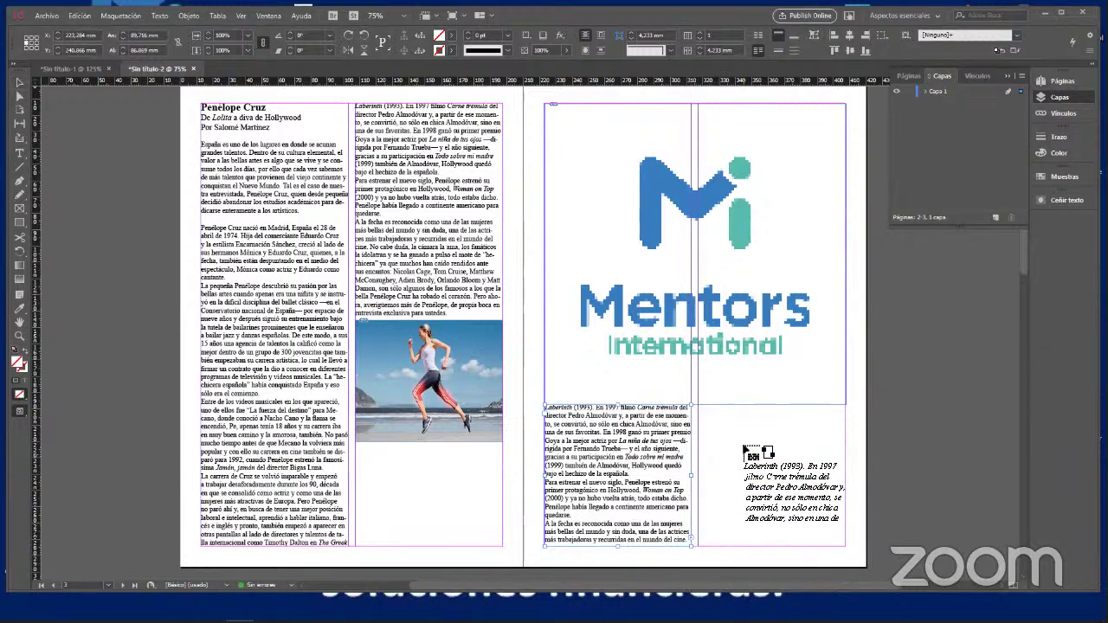
left_click(698, 405)
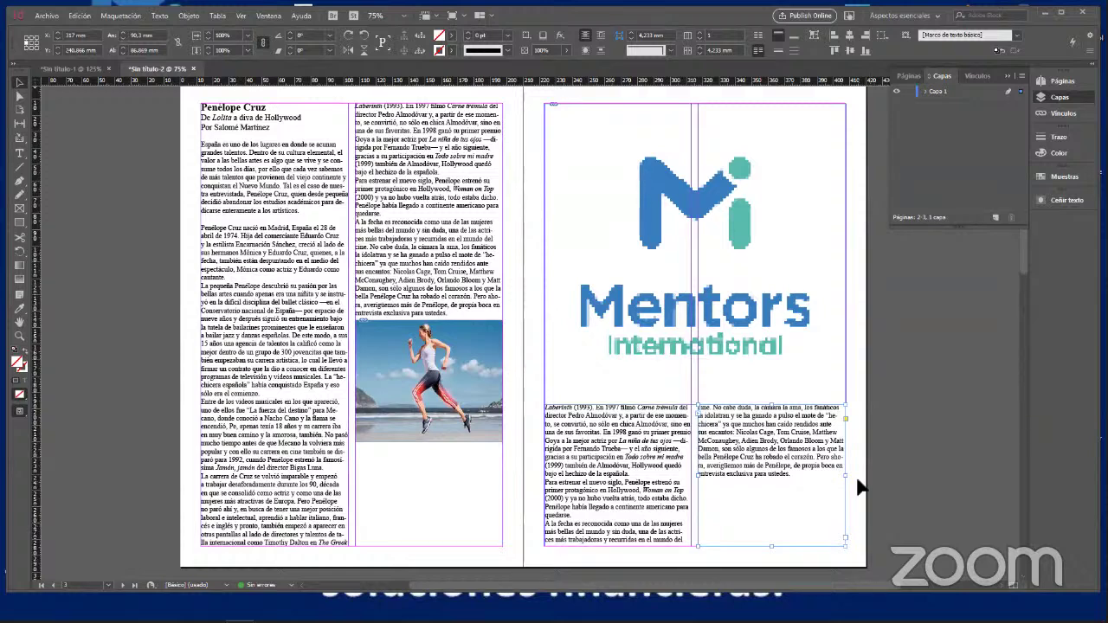
Examine the objects inside layer Capa 1 by hiding and showing each one, and collapse the layer again
left_click(476, 480)
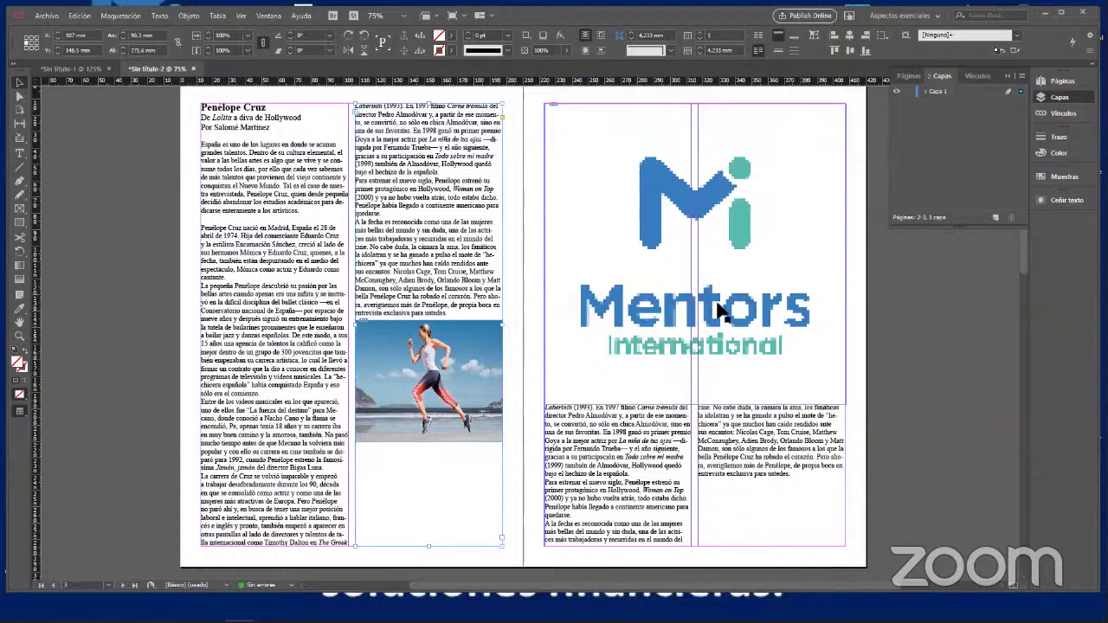
left_click(924, 90)
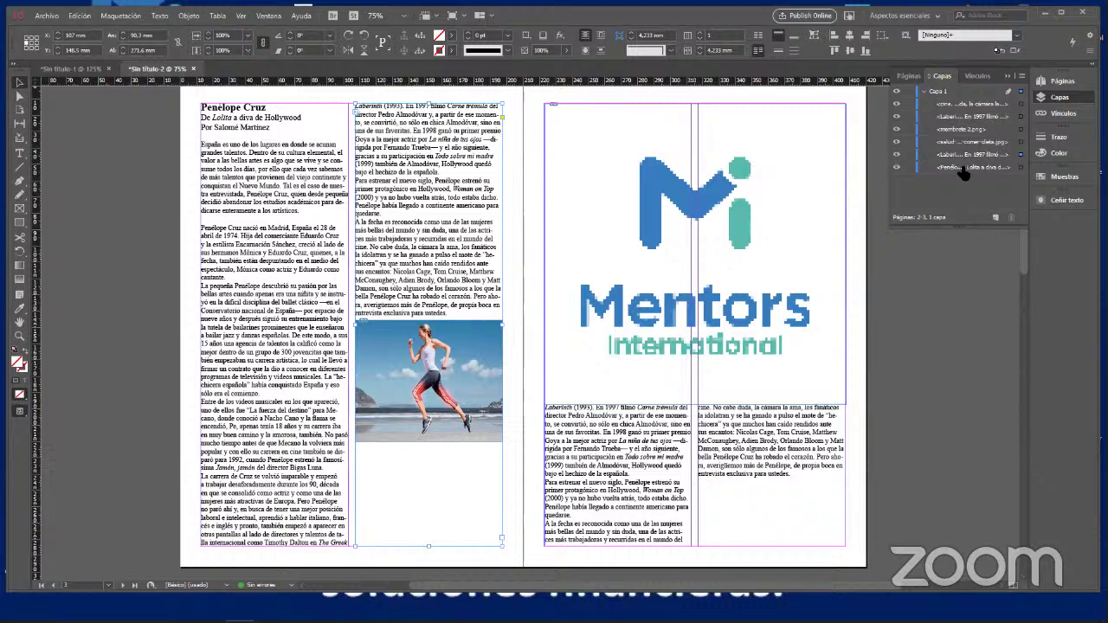
left_click(897, 168)
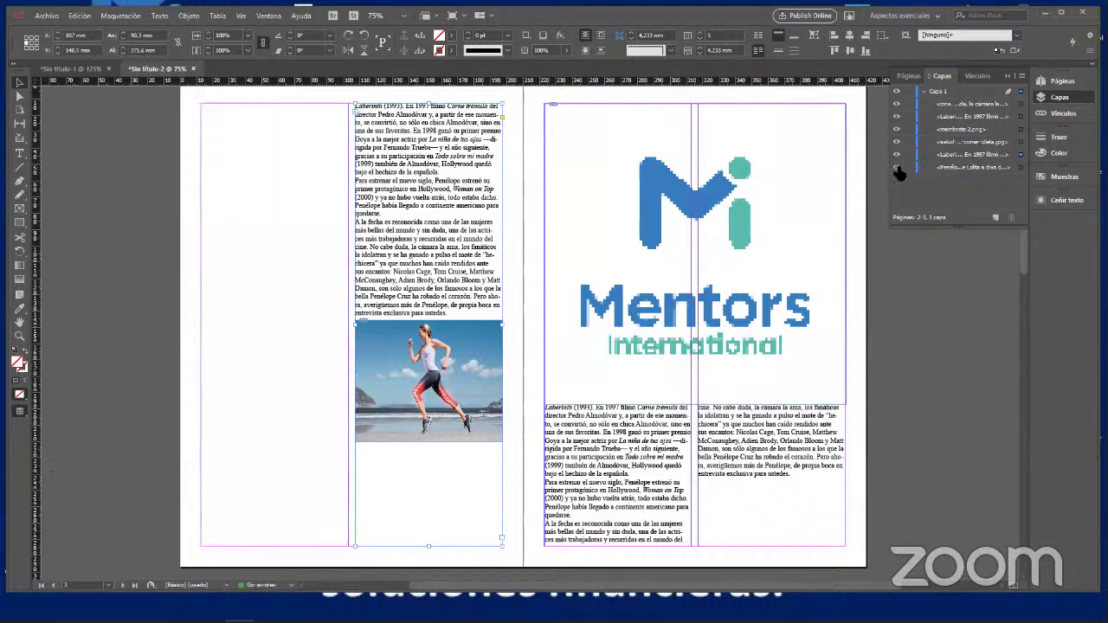
left_click(896, 167)
left_click(896, 156)
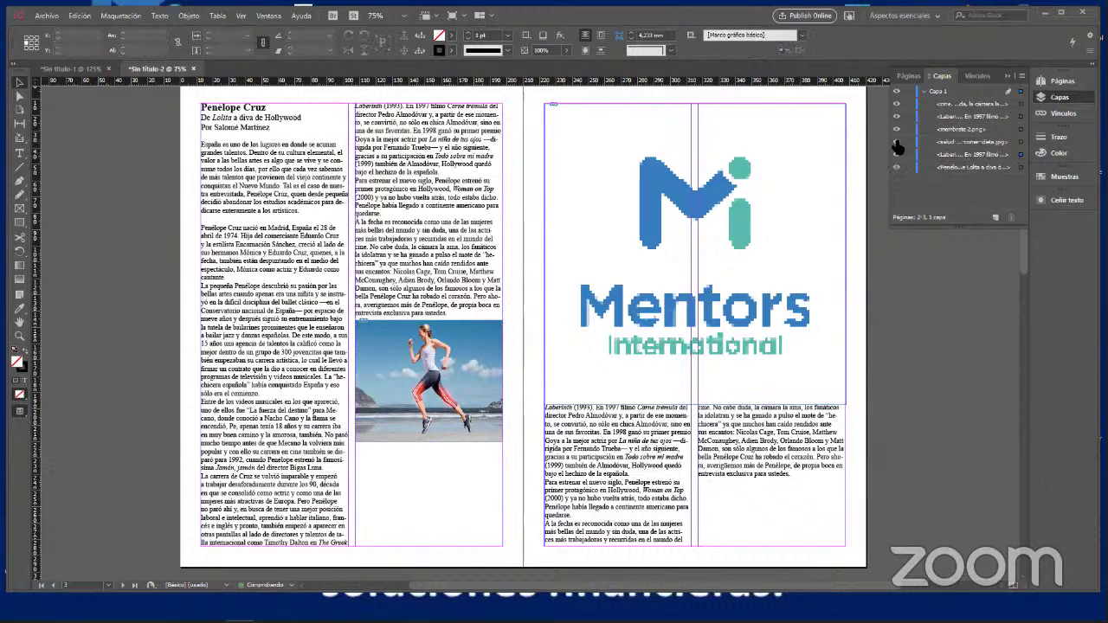
left_click(897, 141)
left_click(897, 141)
left_click(897, 131)
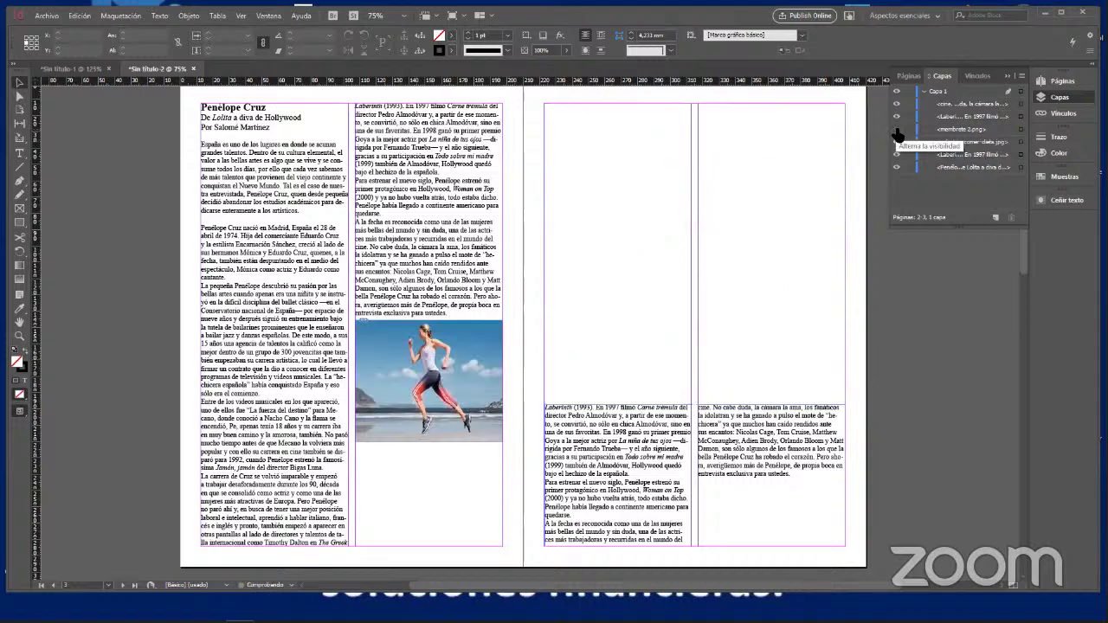
left_click(897, 130)
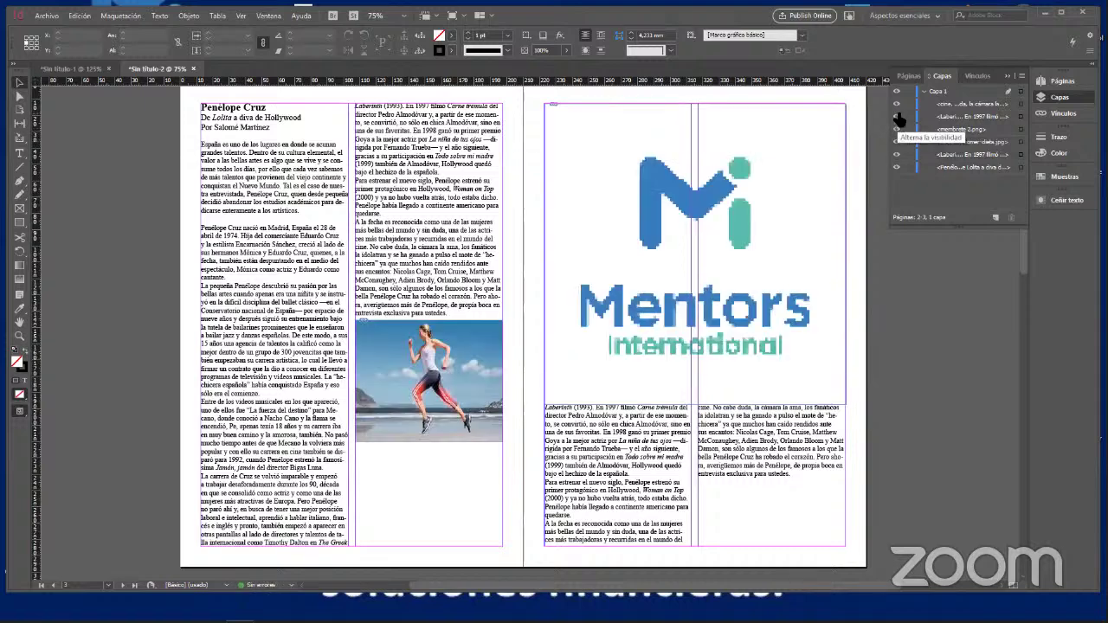
left_click(897, 116)
left_click(897, 116)
left_click(897, 104)
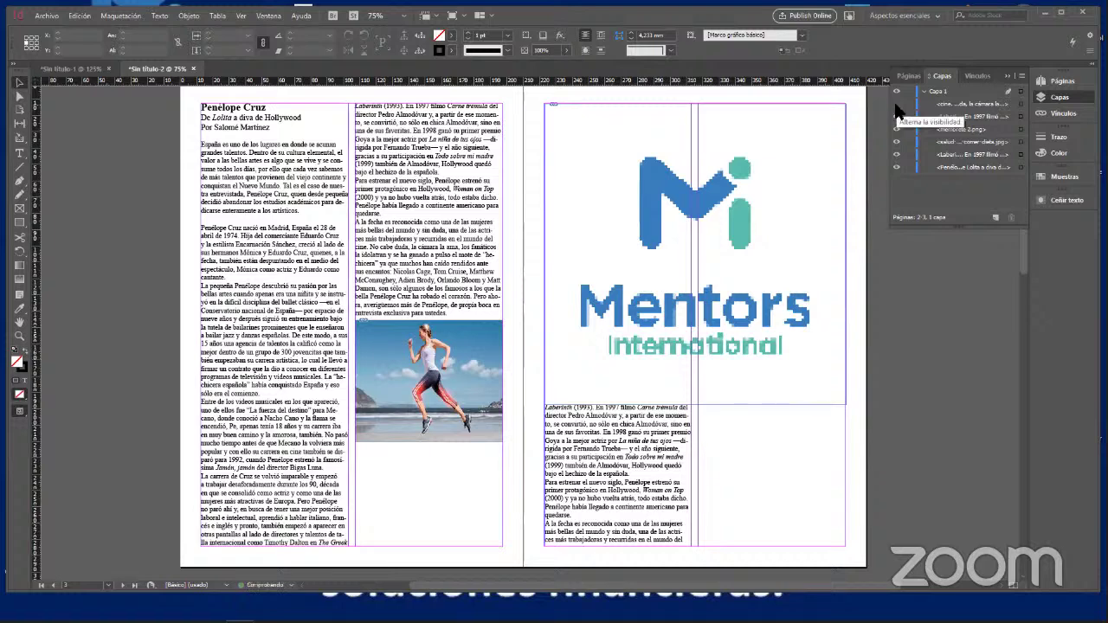
left_click(895, 103)
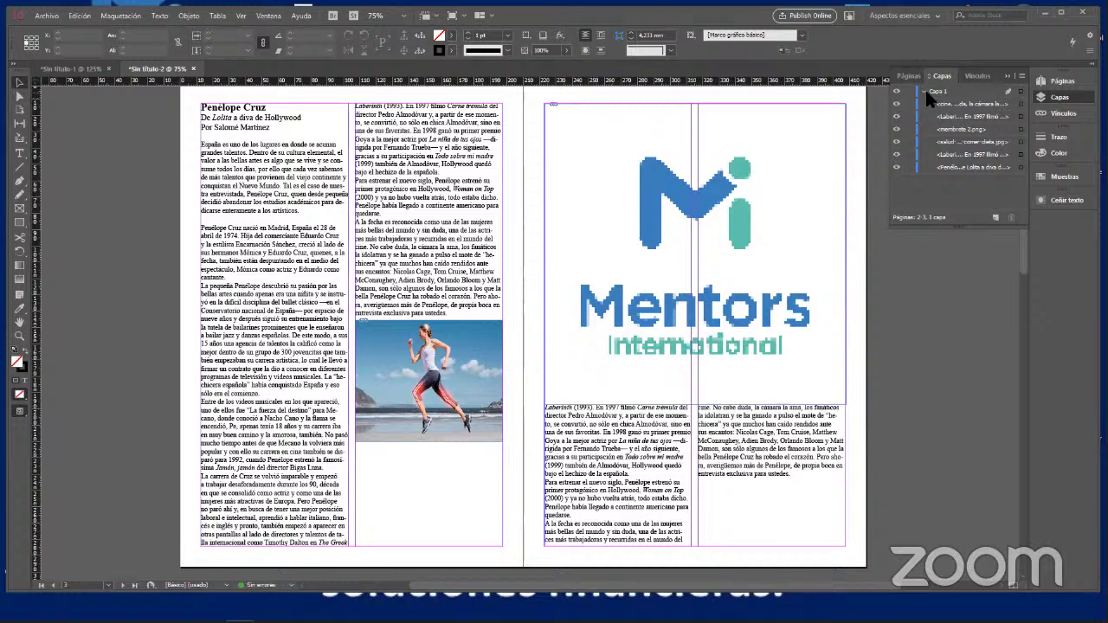
left_click(924, 91)
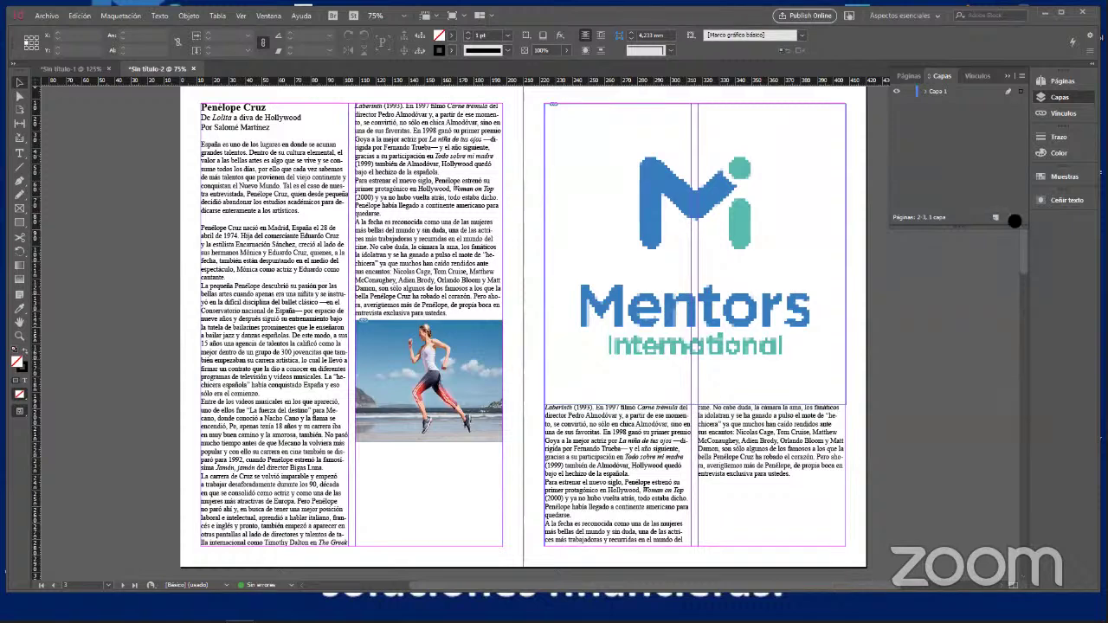
Create a new layer above Capa 1, and hide and show Capa 1 to check its contents
left_click(938, 92)
left_click(996, 220)
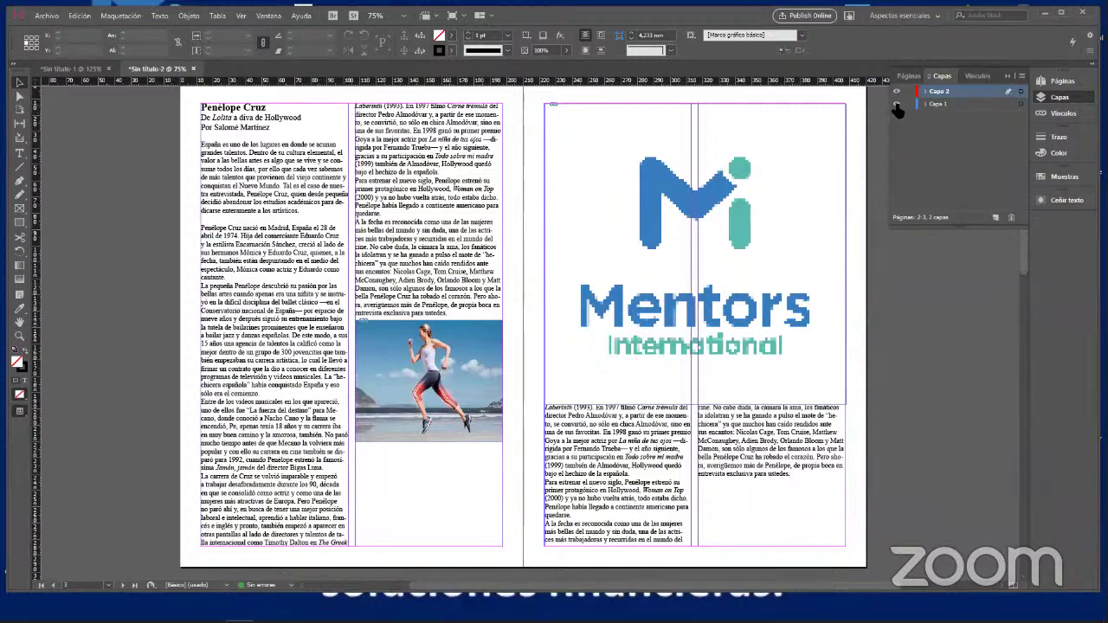
left_click(896, 105)
left_click(897, 105)
Rename layer Capa 1 as textos in its layer options
double_click(938, 105)
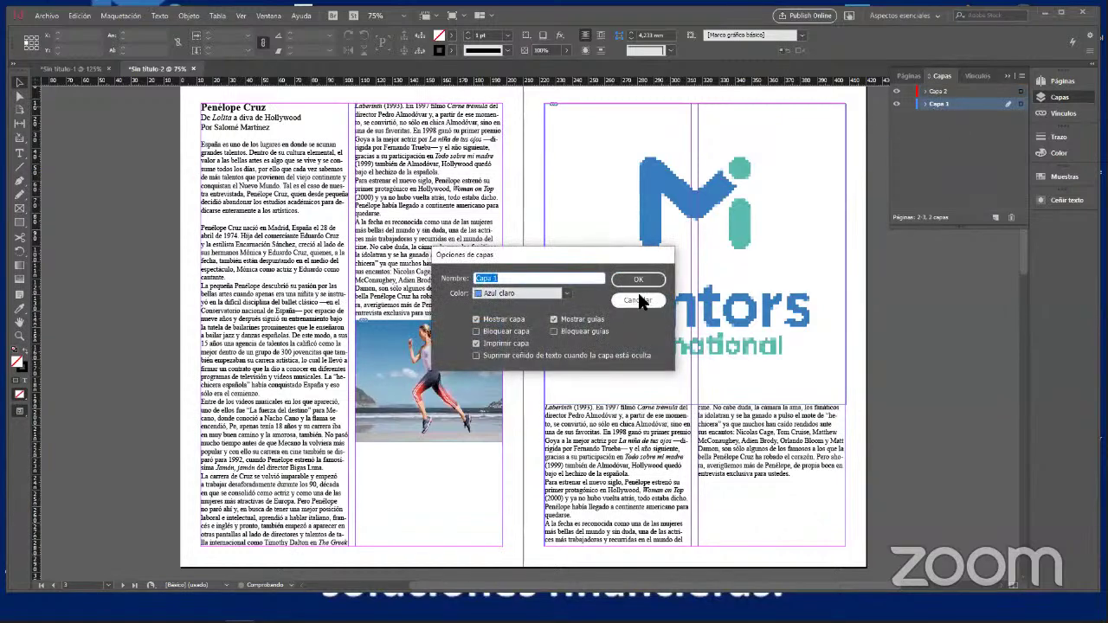
left_click(638, 301)
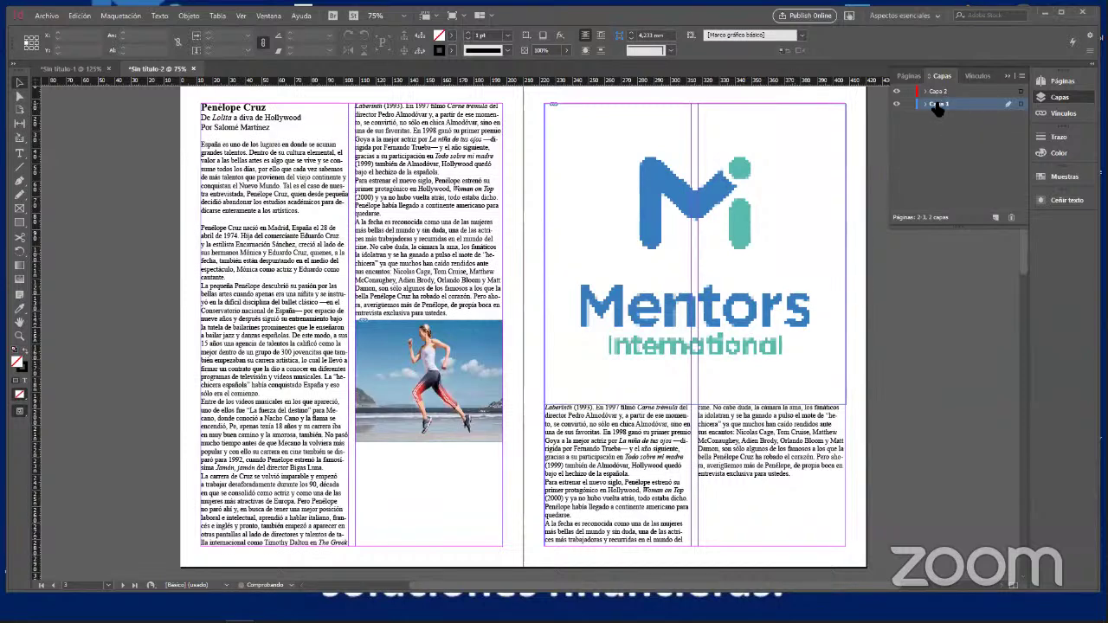
double_click(938, 105)
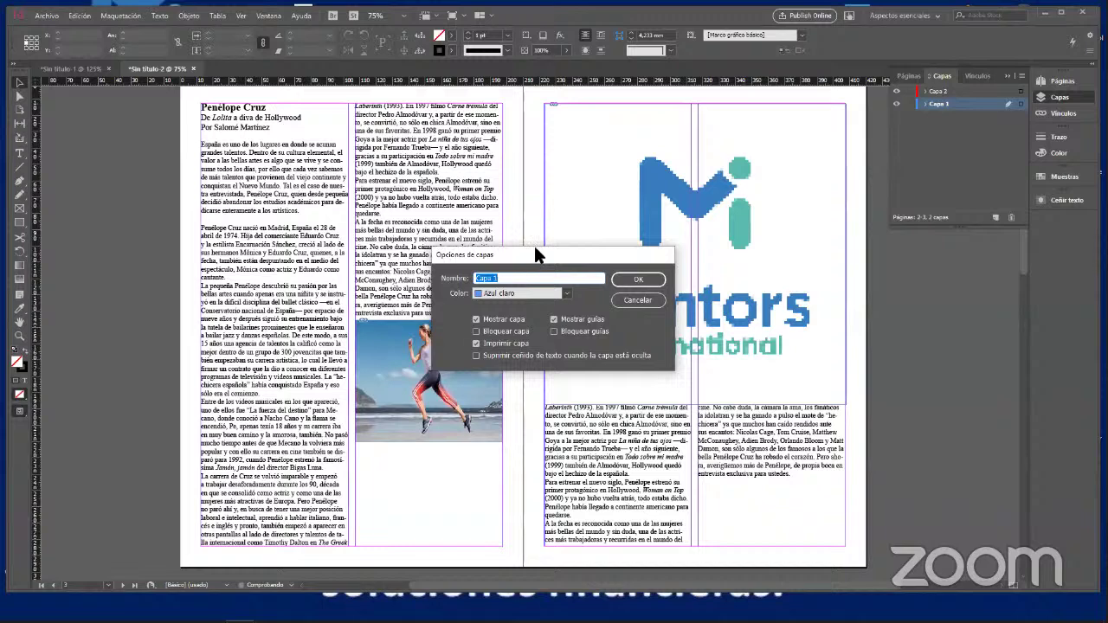
left_click_drag(534, 255, 664, 153)
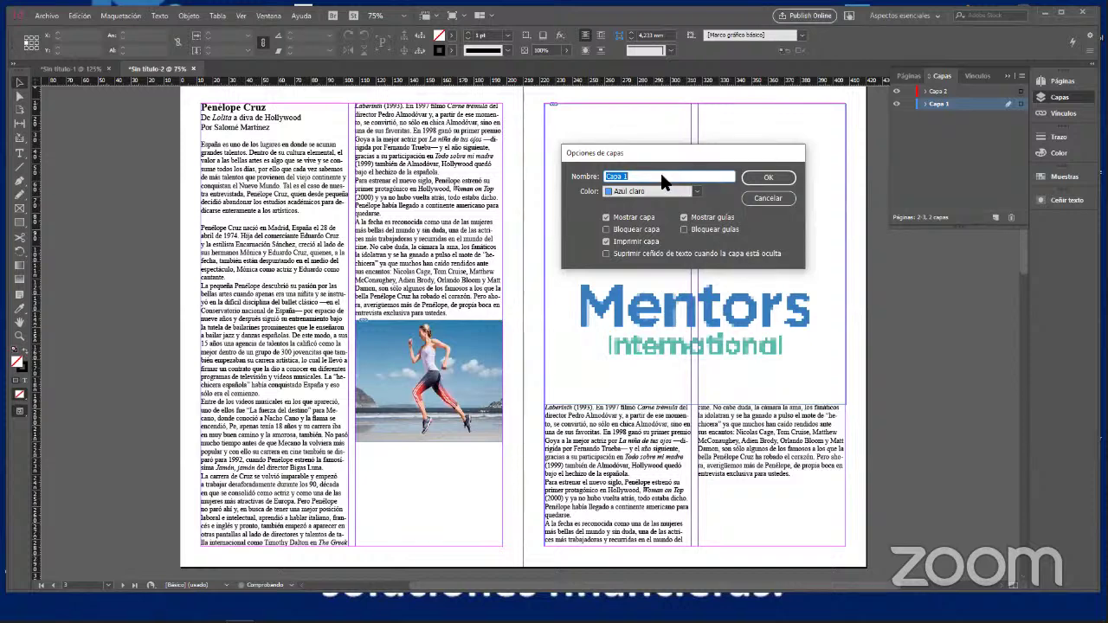
type("textos")
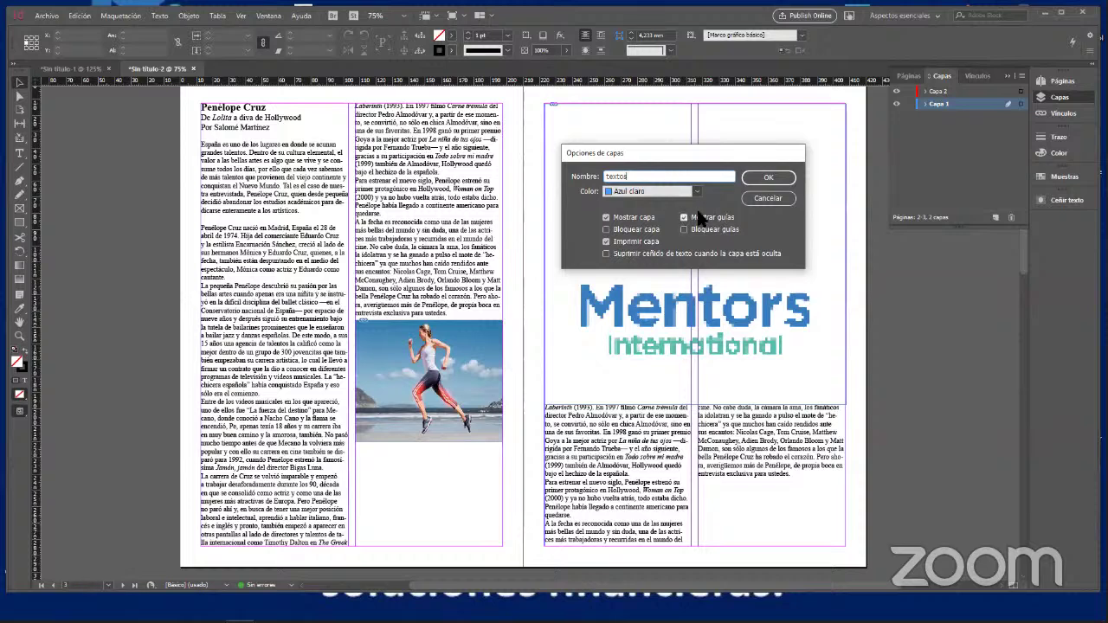
left_click(767, 179)
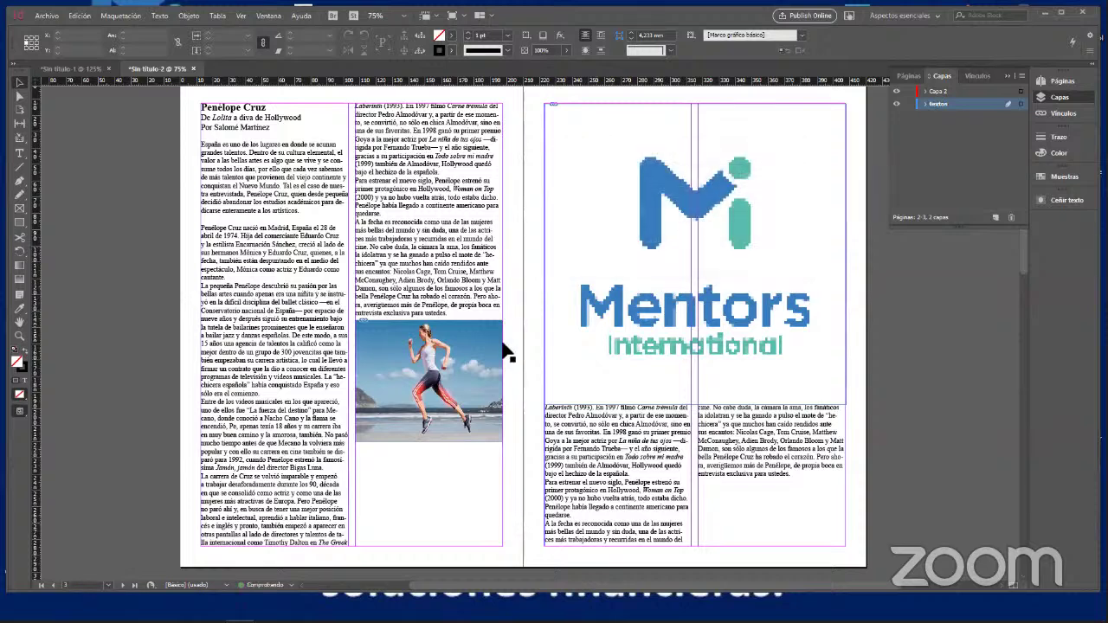
Rename layer Capa 2 as Imagenes, and hide and show the textos layer to check its contents
double_click(937, 92)
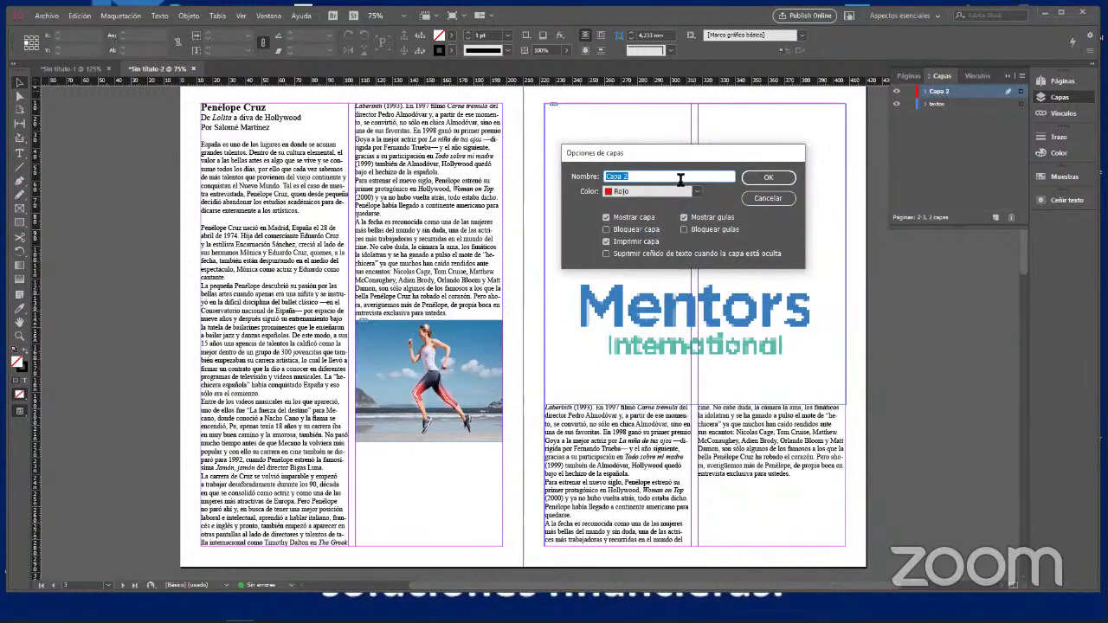
type("imagenes")
left_click(605, 177)
key("Delete")
type("I")
left_click(776, 179)
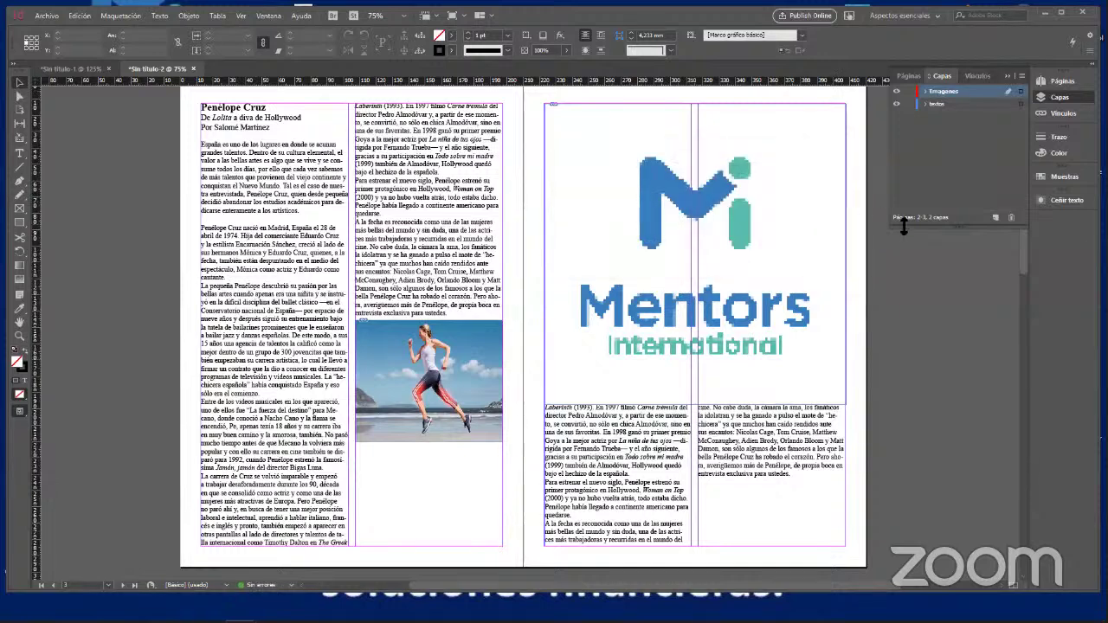
left_click(897, 105)
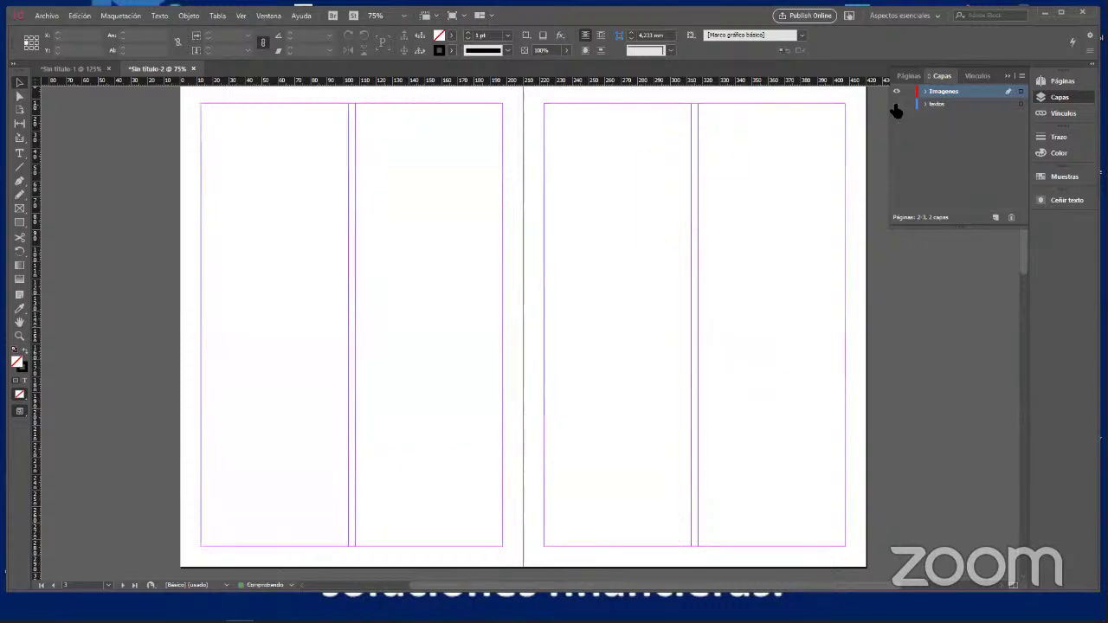
left_click(896, 105)
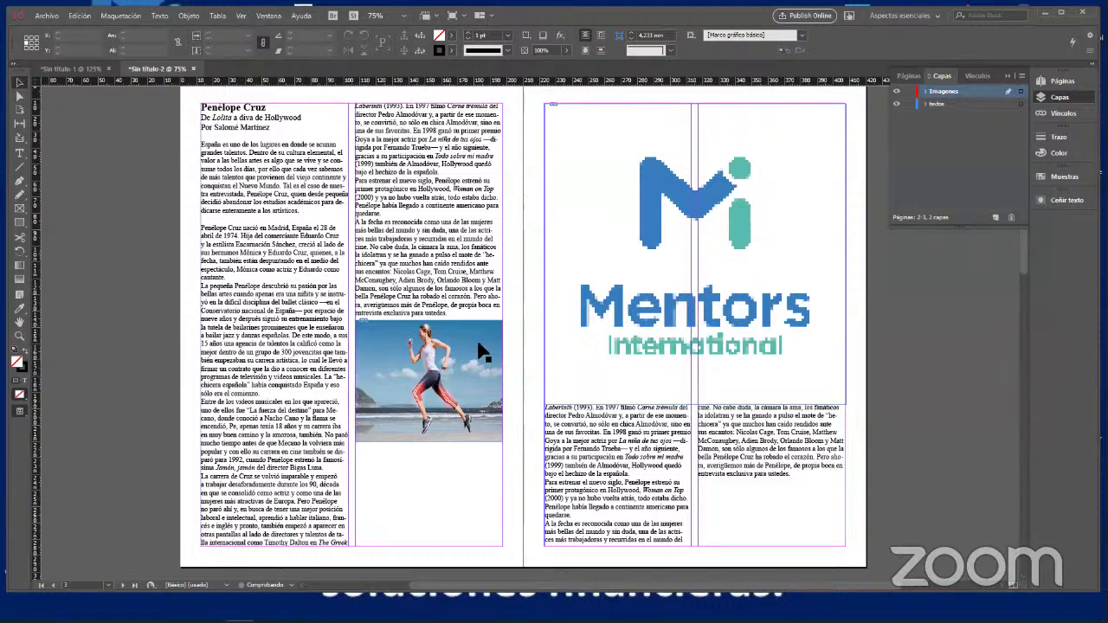
Move the runner photo and the Mentors International logo together from the textos layer to the Imagenes layer
left_click(940, 104)
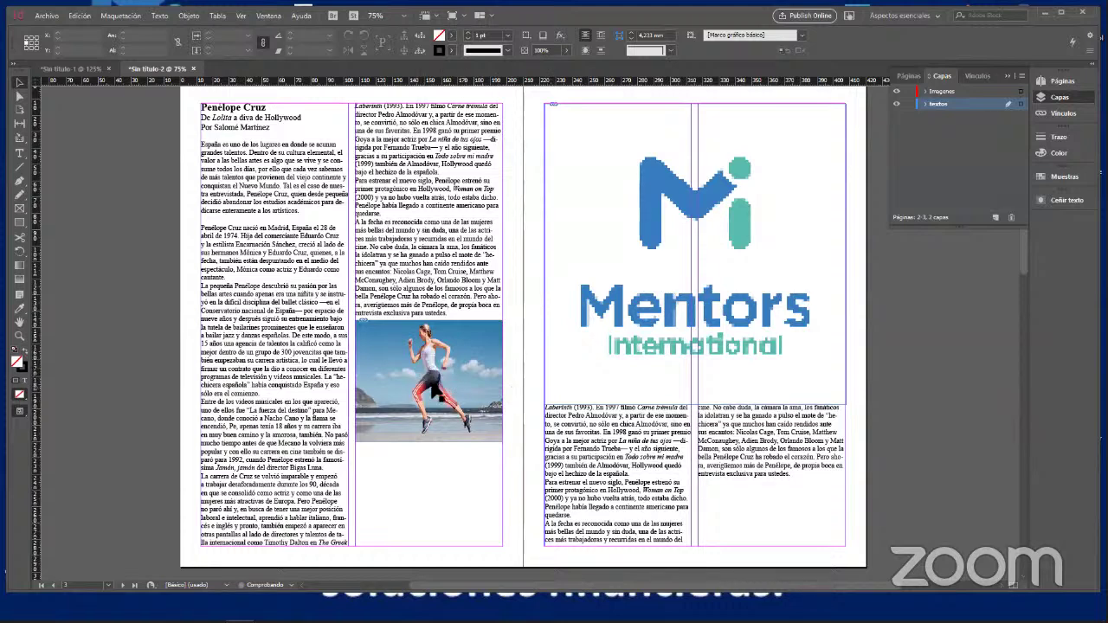
left_click(422, 370)
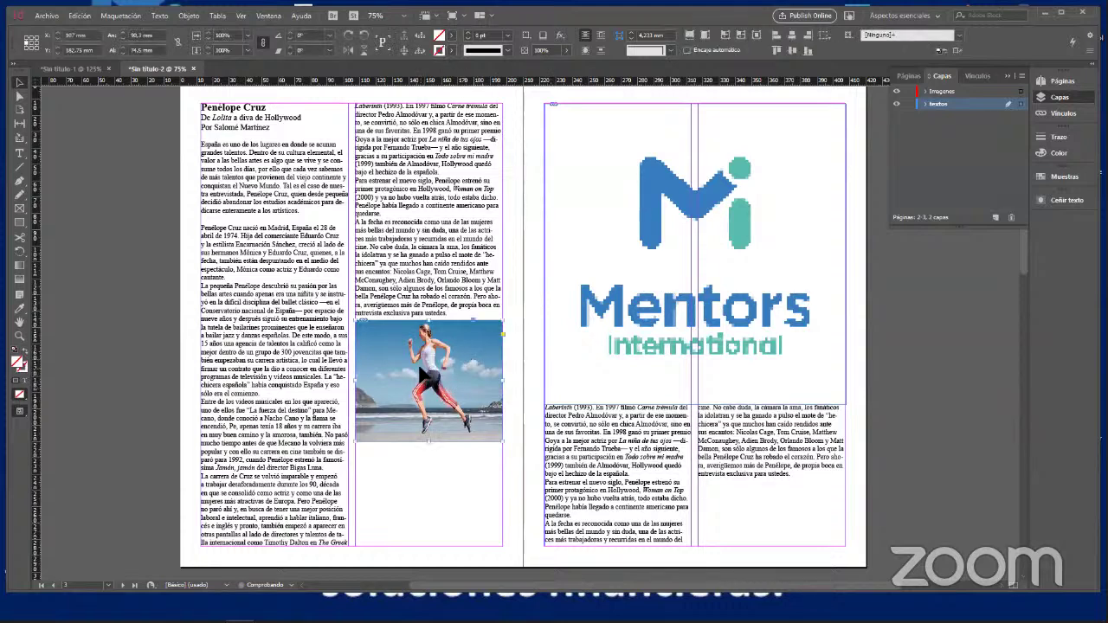
left_click(653, 238)
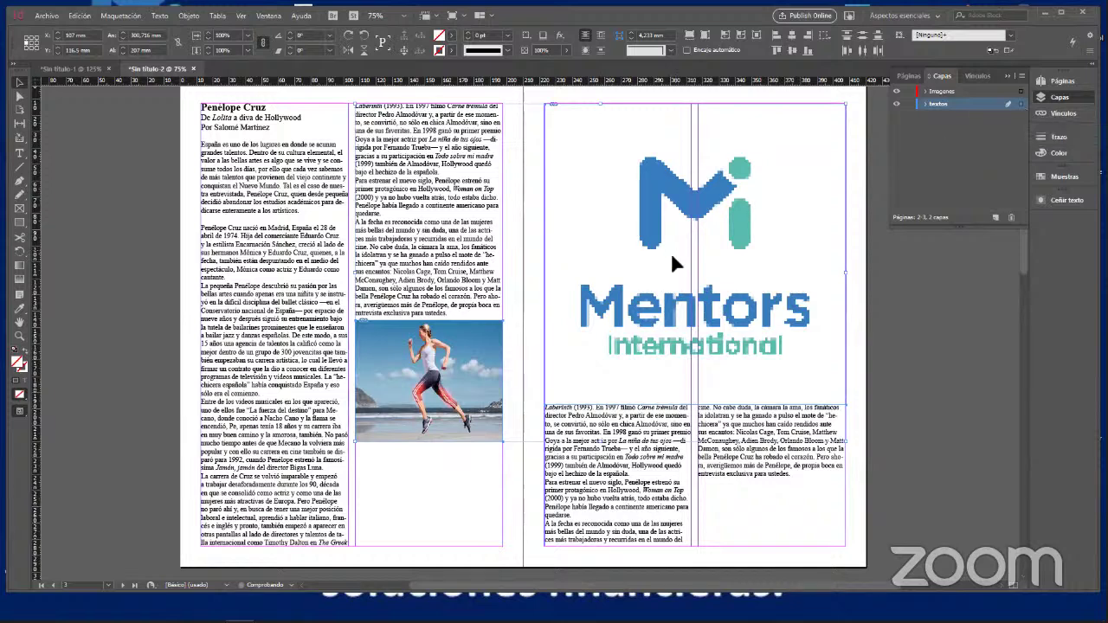
left_click(1019, 106)
key("Return")
left_click(1018, 90)
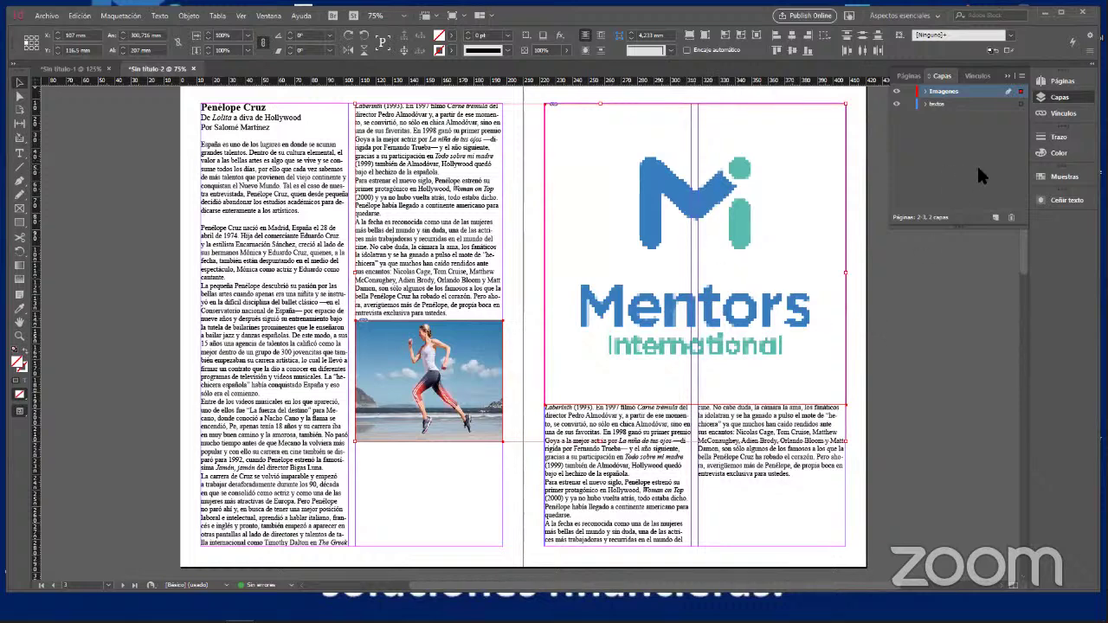
Hide and show the Imagenes layer and the textos layer in turn to check what each one contains
left_click(897, 92)
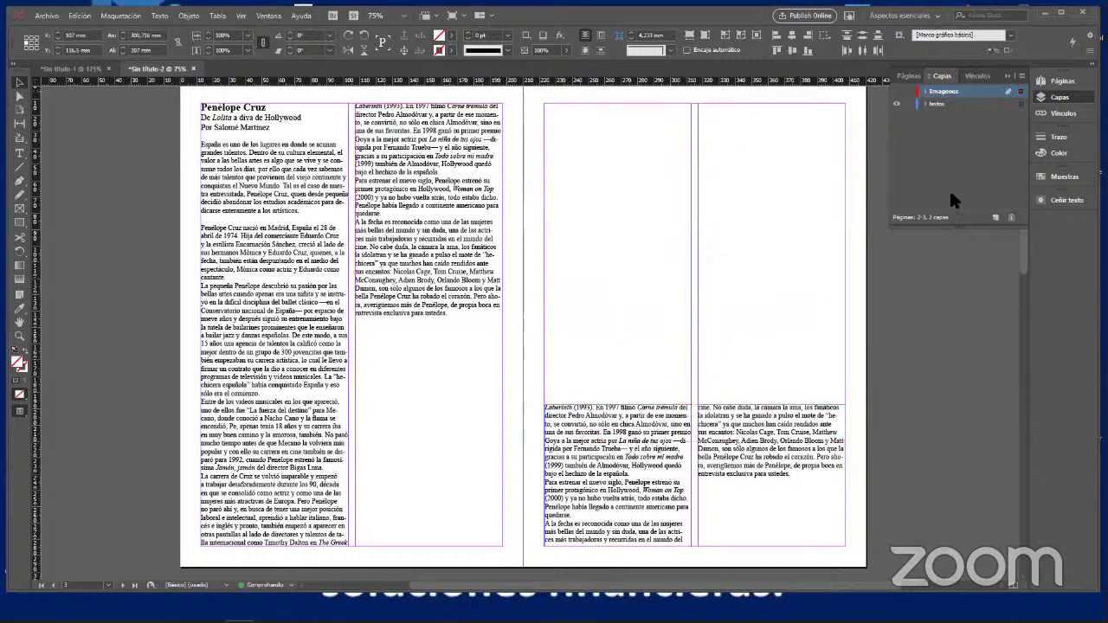
left_click(897, 92)
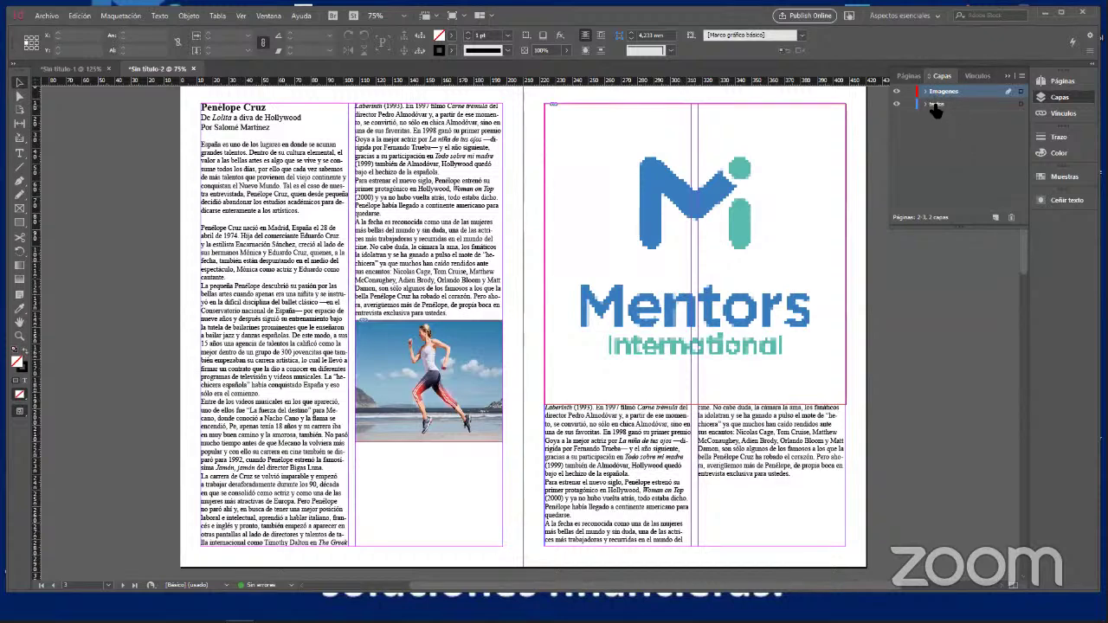
left_click(936, 106)
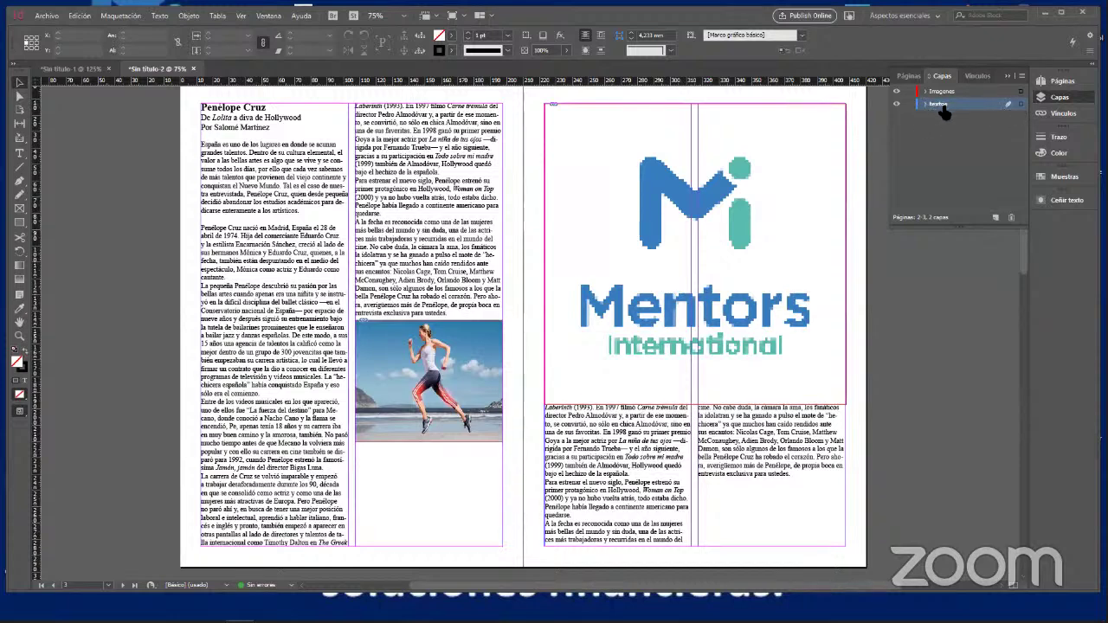
left_click(898, 104)
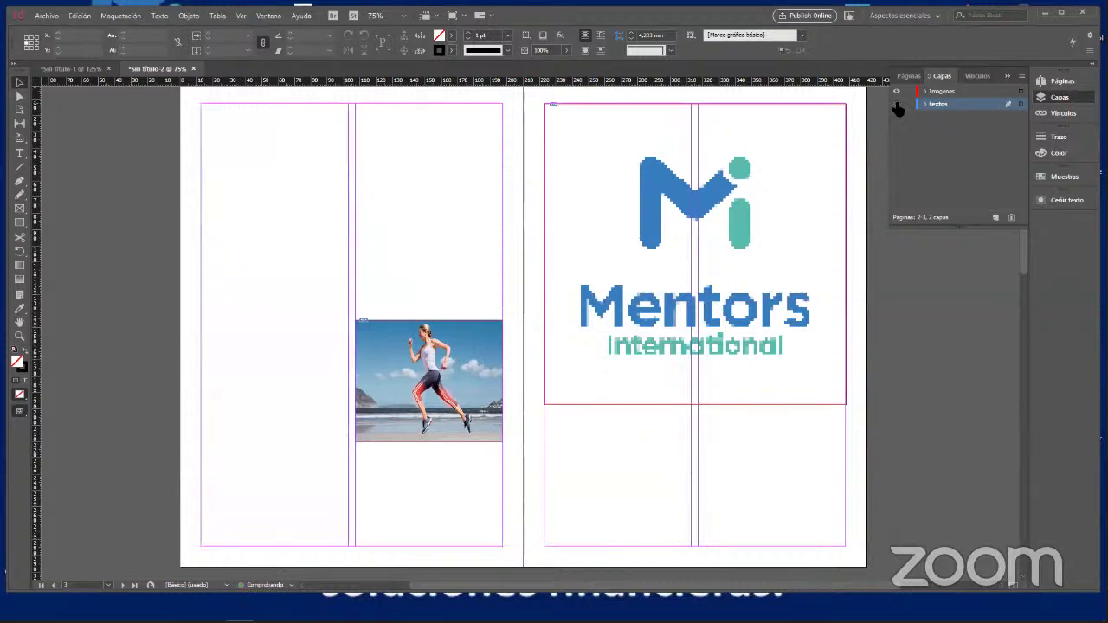
left_click(898, 104)
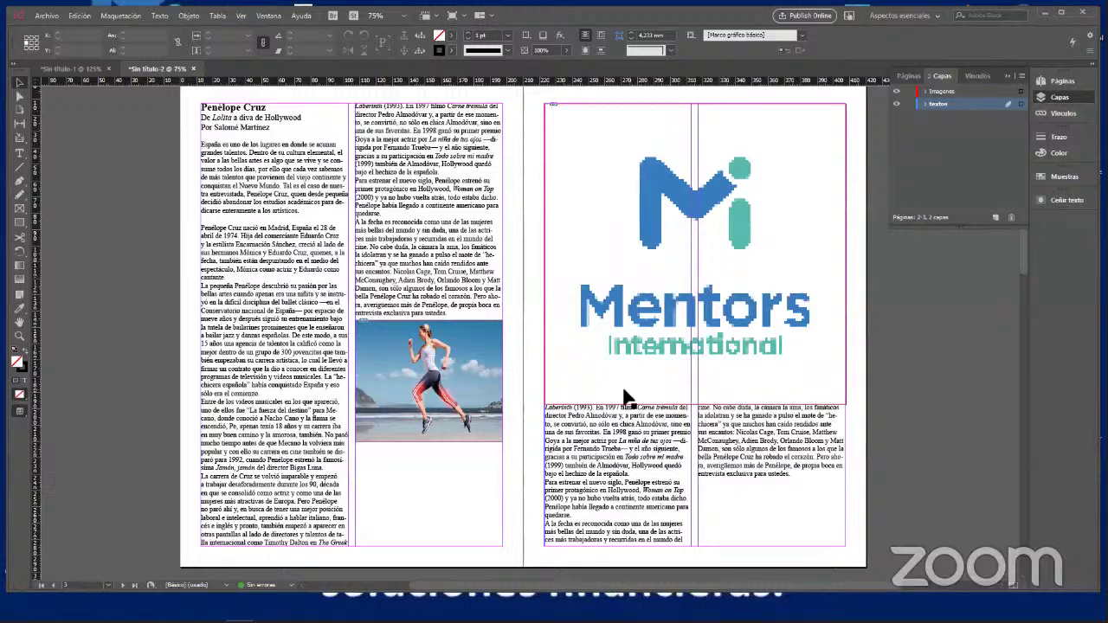
scroll(626, 396, "down", 5)
scroll(624, 390, "down", 2)
scroll(463, 338, "up", 3)
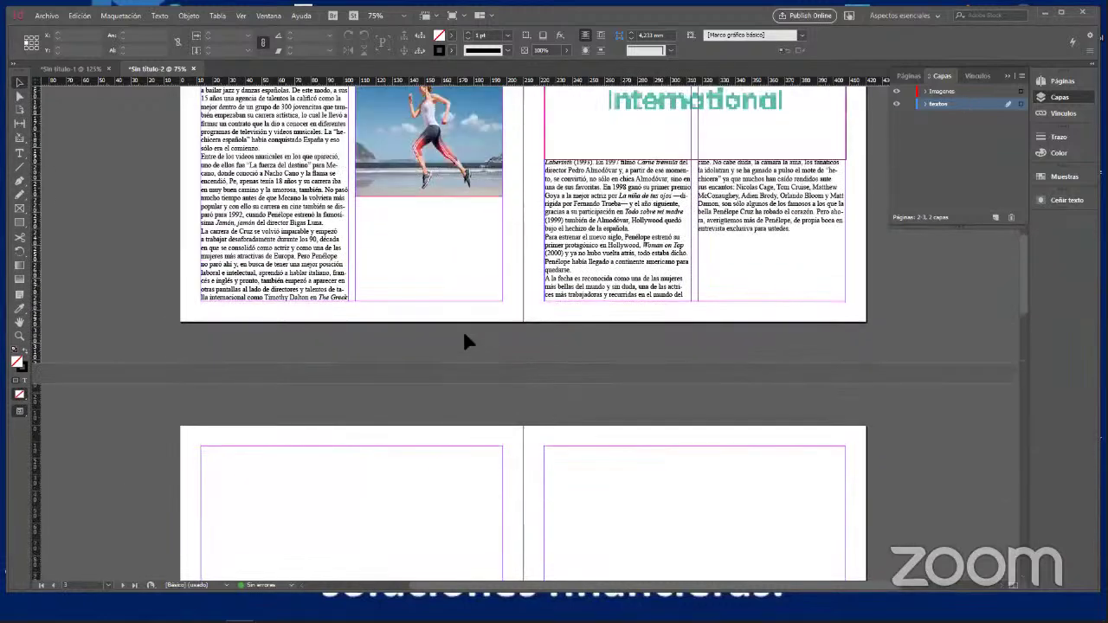
scroll(464, 335, "up", 1)
scroll(464, 342, "up", 2)
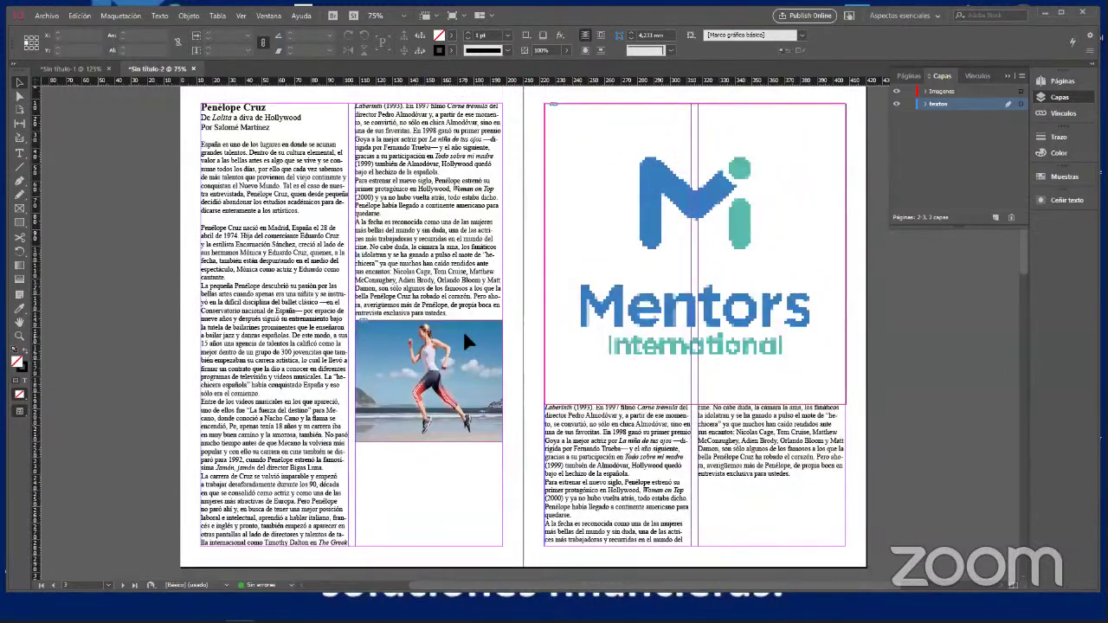
scroll(677, 350, "up", 3)
scroll(549, 502, "down", 4)
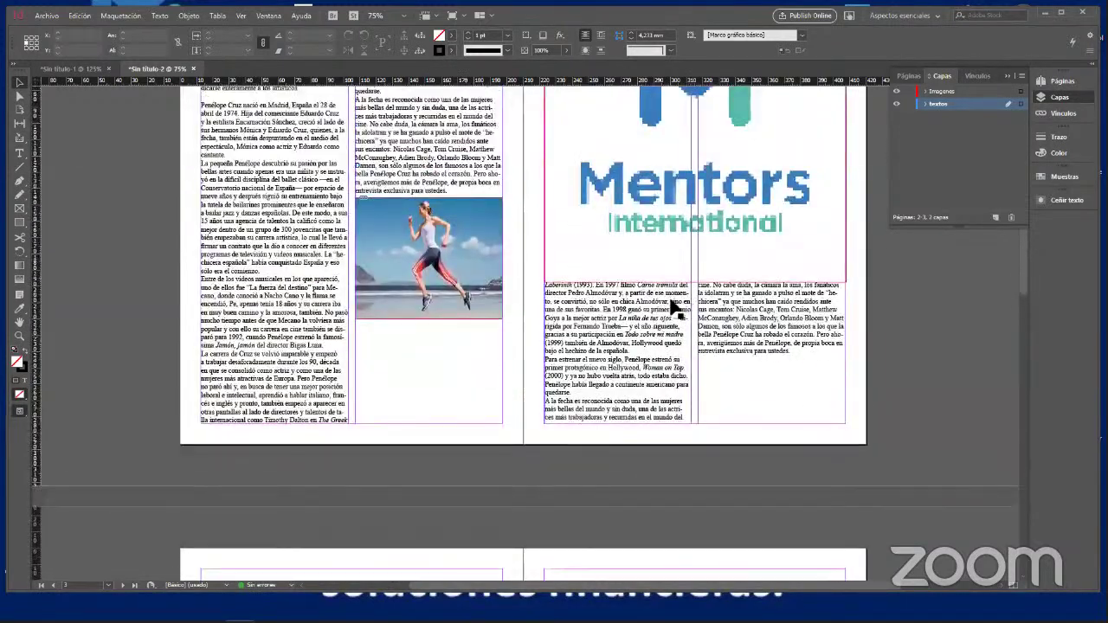
scroll(671, 298, "up", 1)
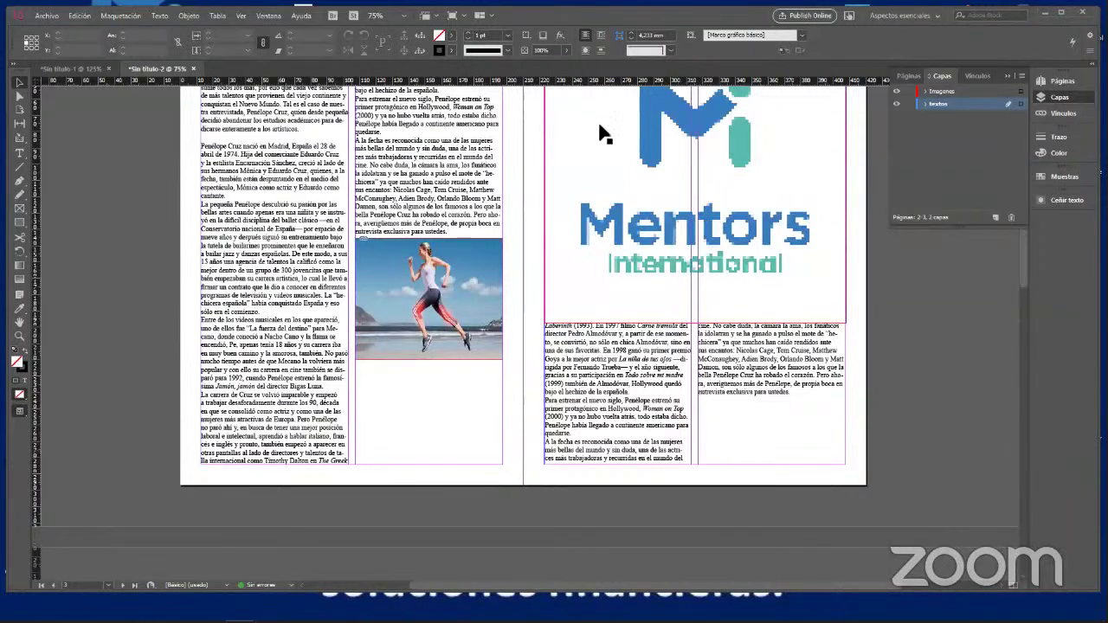
key("ctrl+r")
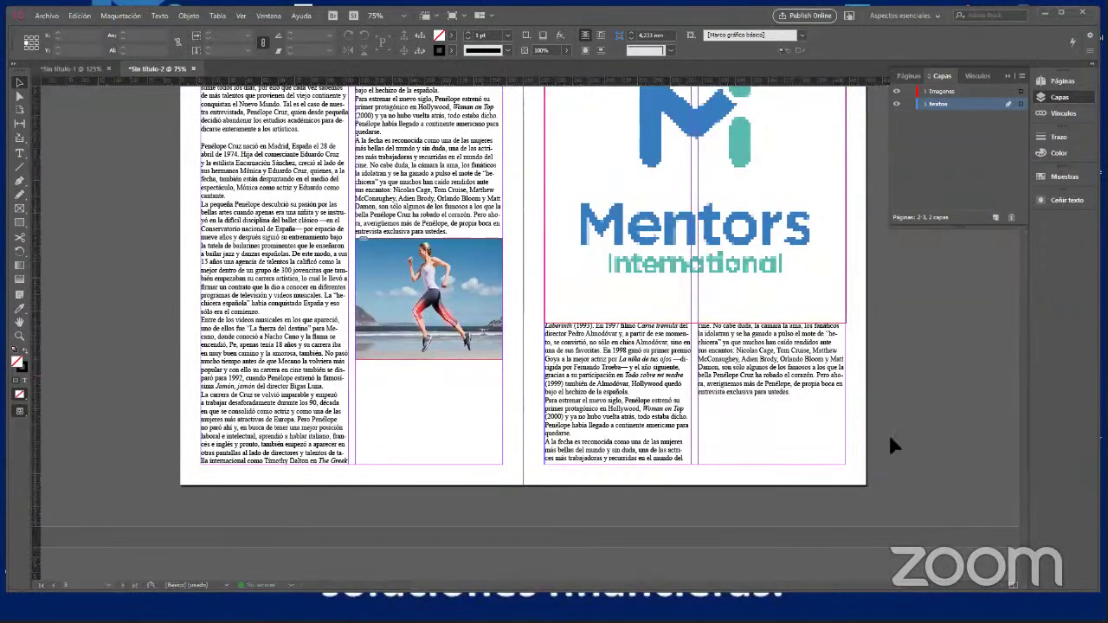
Make Imagenes the active layer and draw a rectangular graphic frame about 103 by 63 mm below the runner photo
left_click(944, 92)
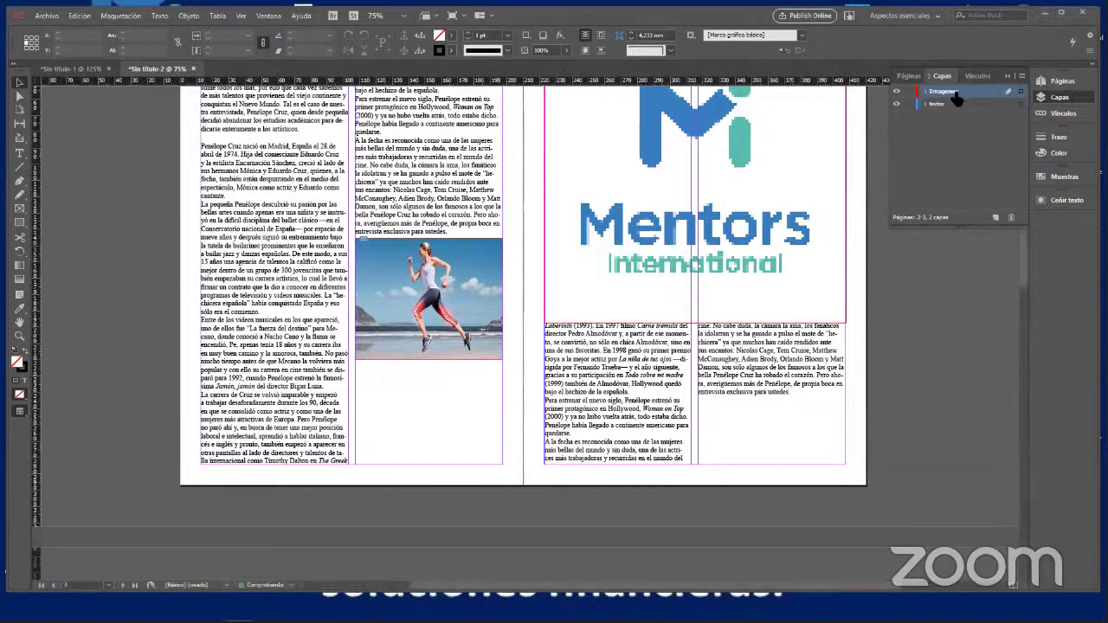
left_click(951, 94)
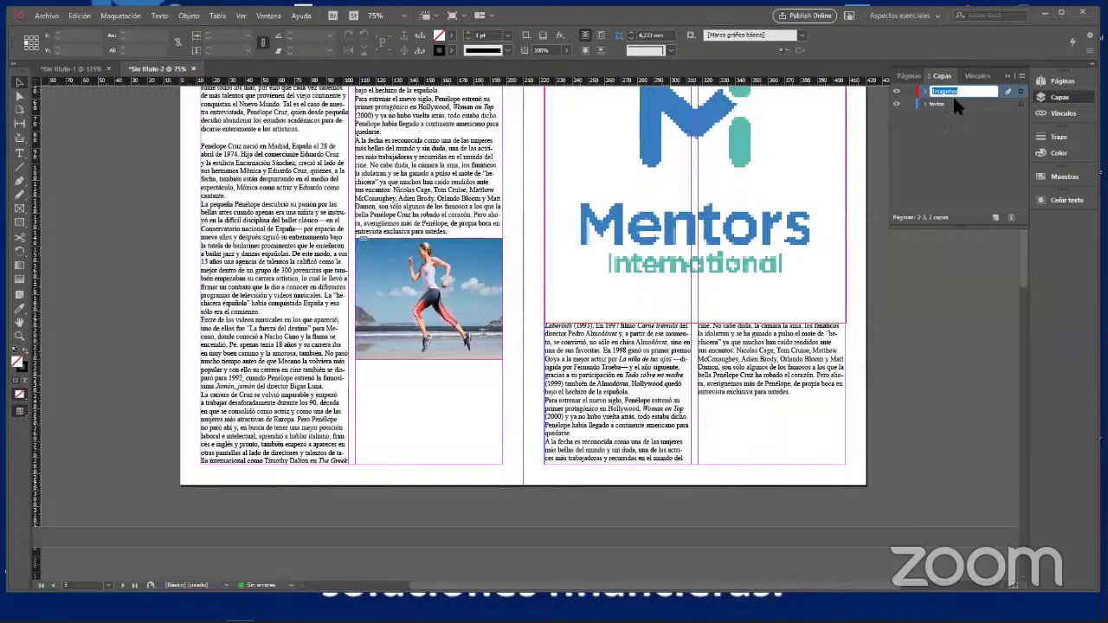
key("Return")
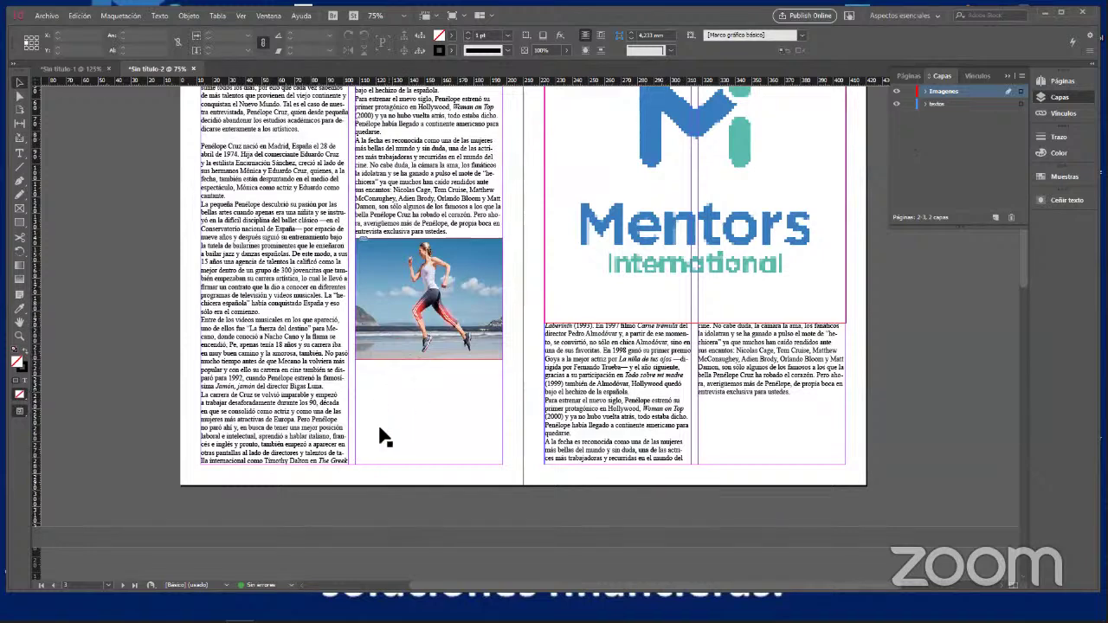
key("f")
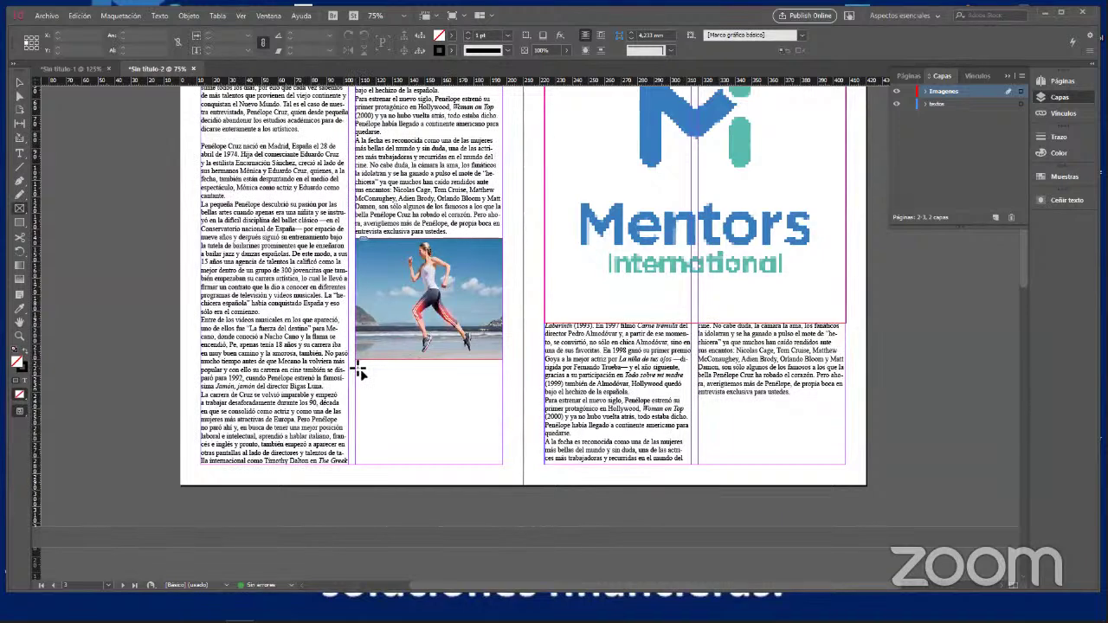
left_click_drag(359, 371, 523, 470)
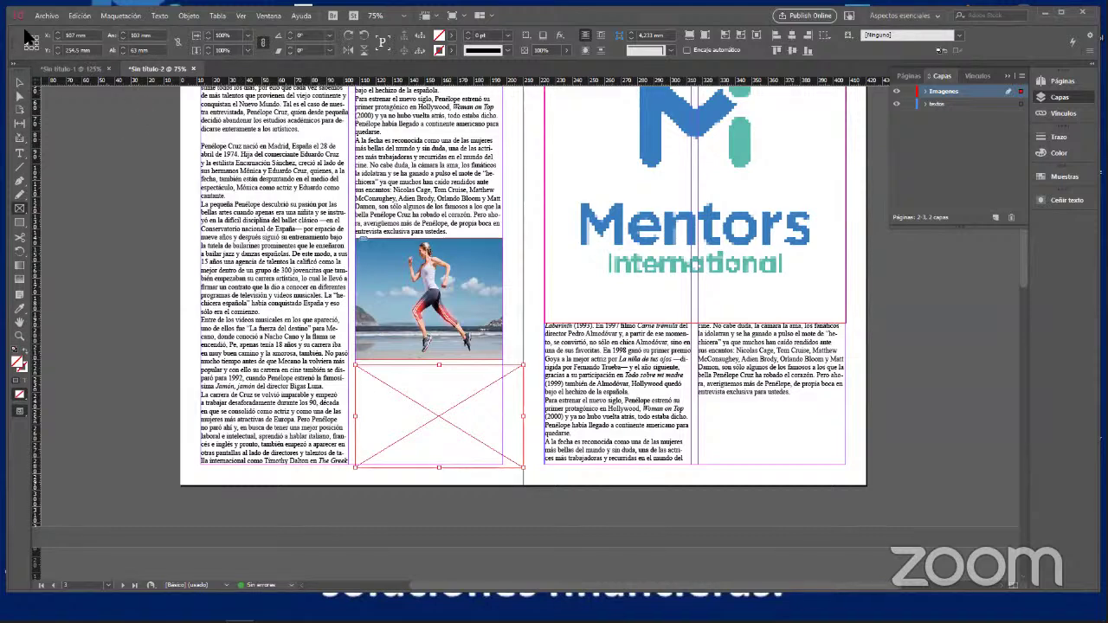
Place the causa image in the empty frame with selected-item replacement enabled, and narrow the frame to the column width, about 90.3 mm
left_click(47, 17)
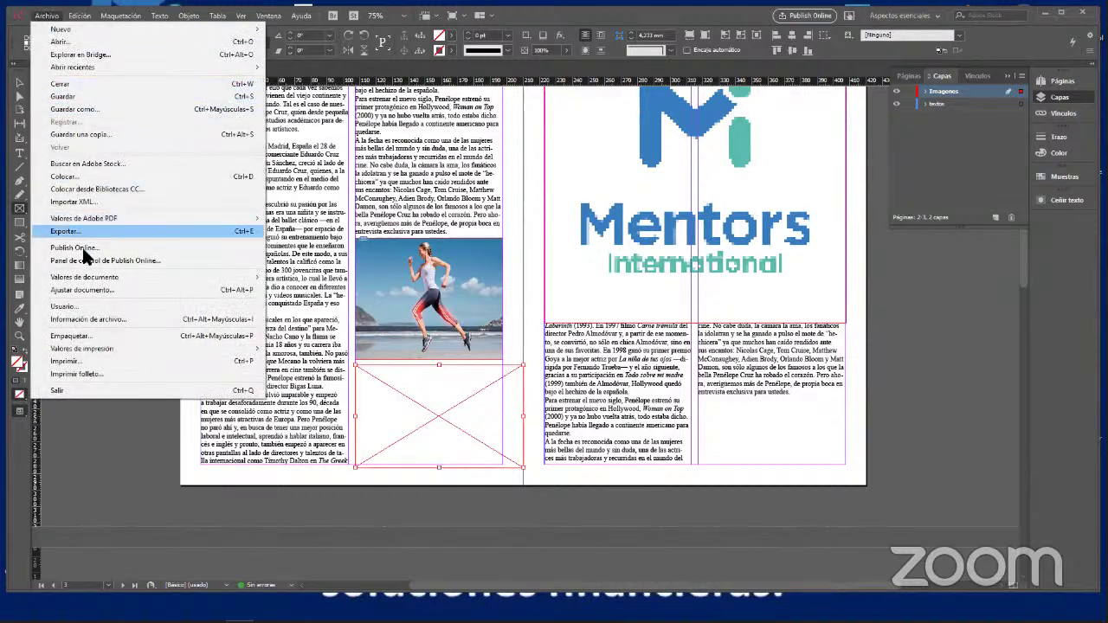
left_click(101, 176)
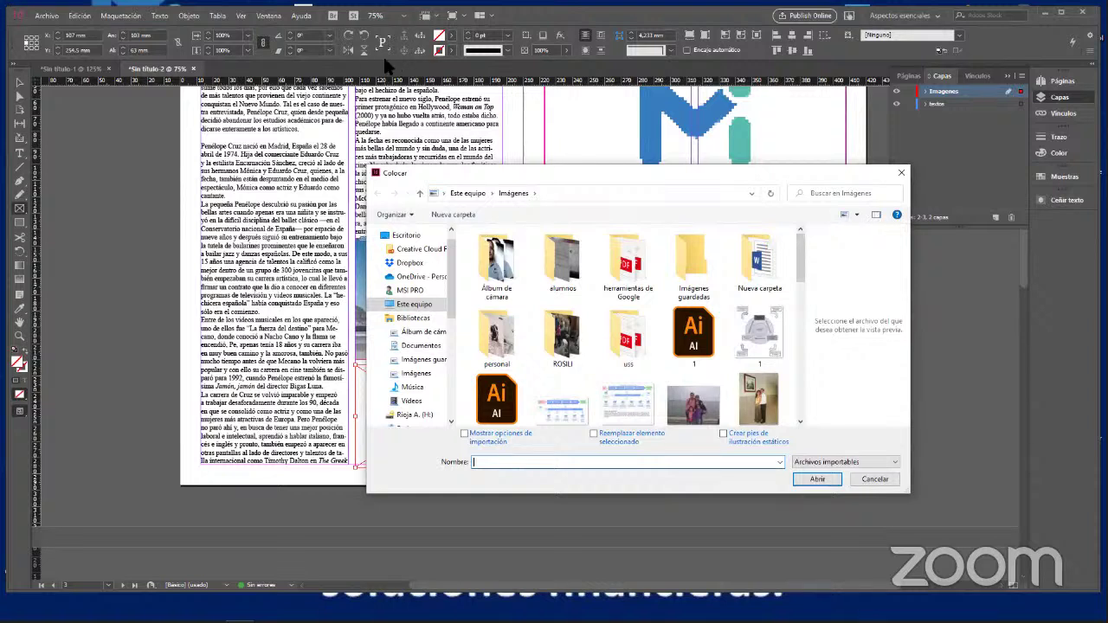
scroll(703, 333, "down", 1)
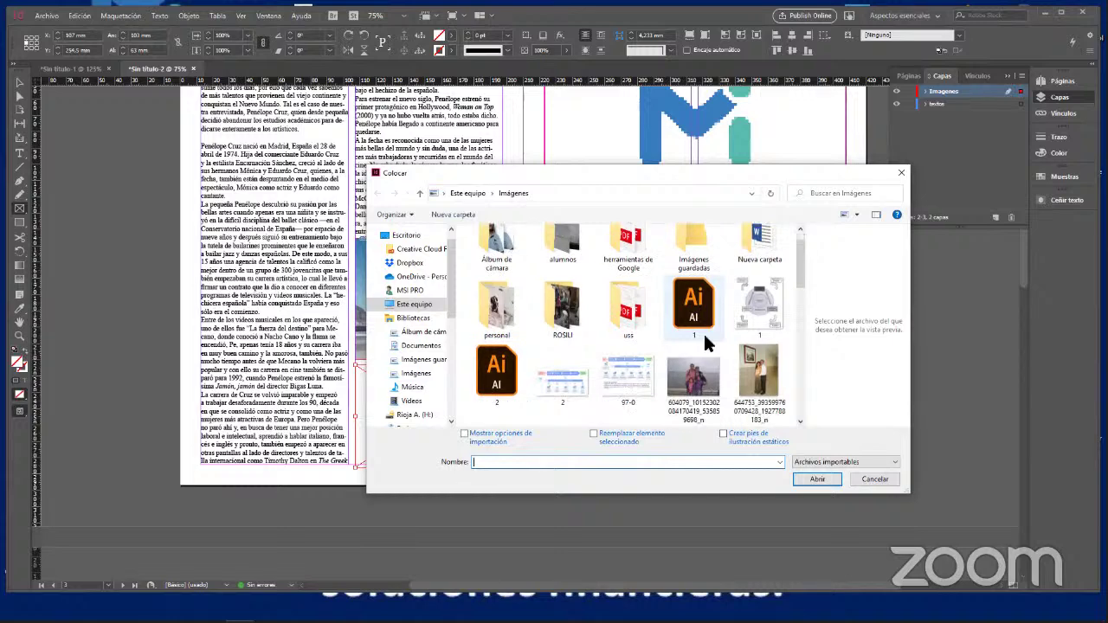
scroll(703, 332, "down", 5)
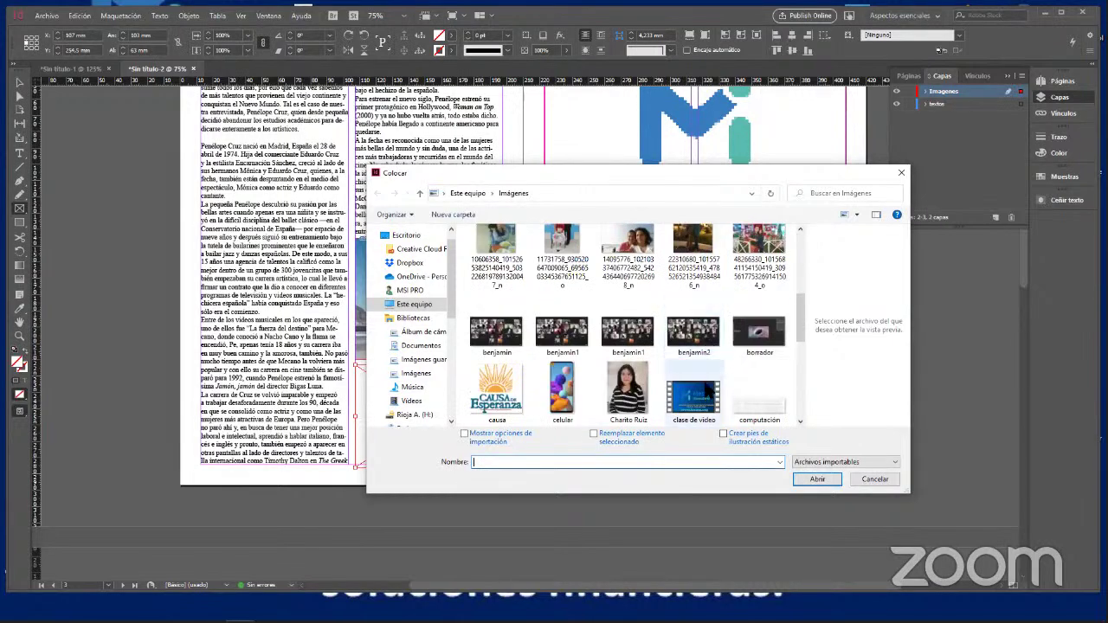
scroll(708, 391, "down", 1)
left_click(492, 312)
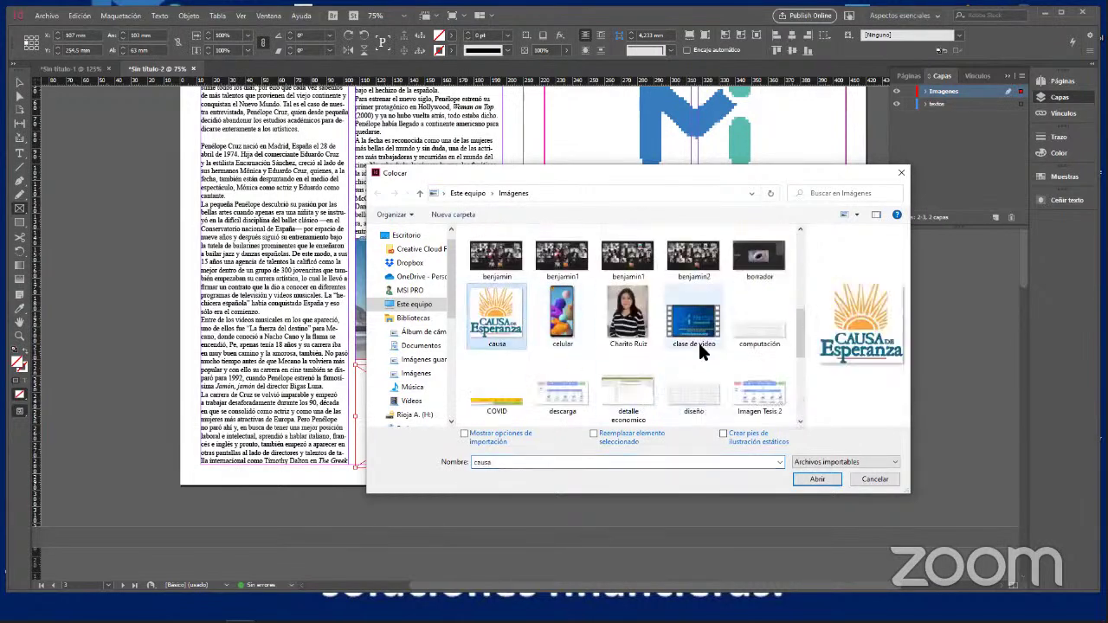
left_click(594, 432)
left_click(817, 480)
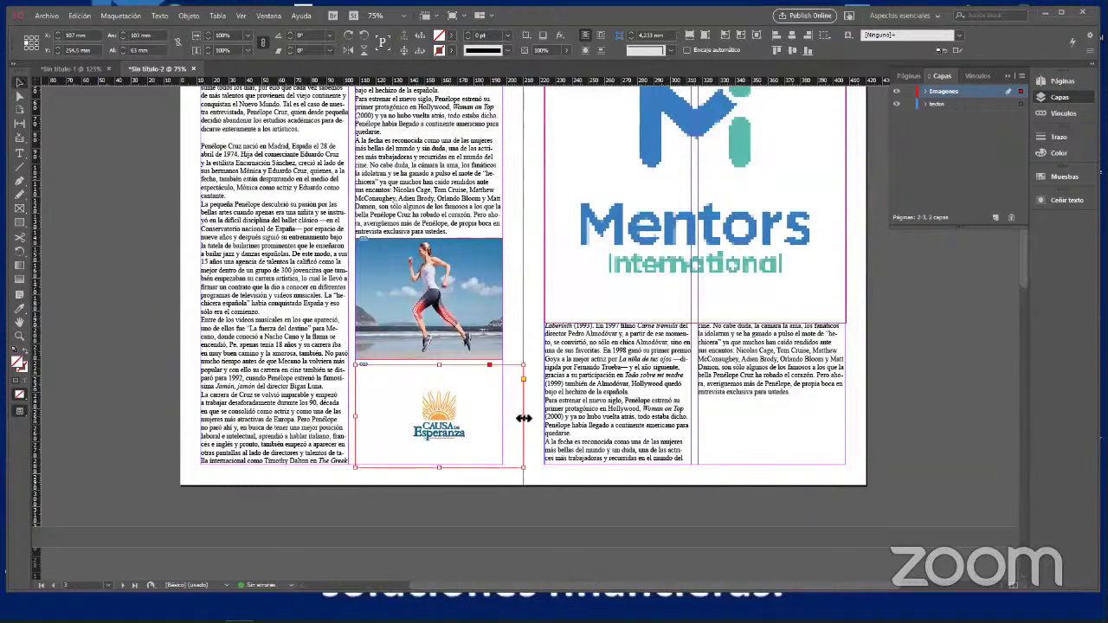
left_click_drag(523, 421, 505, 418)
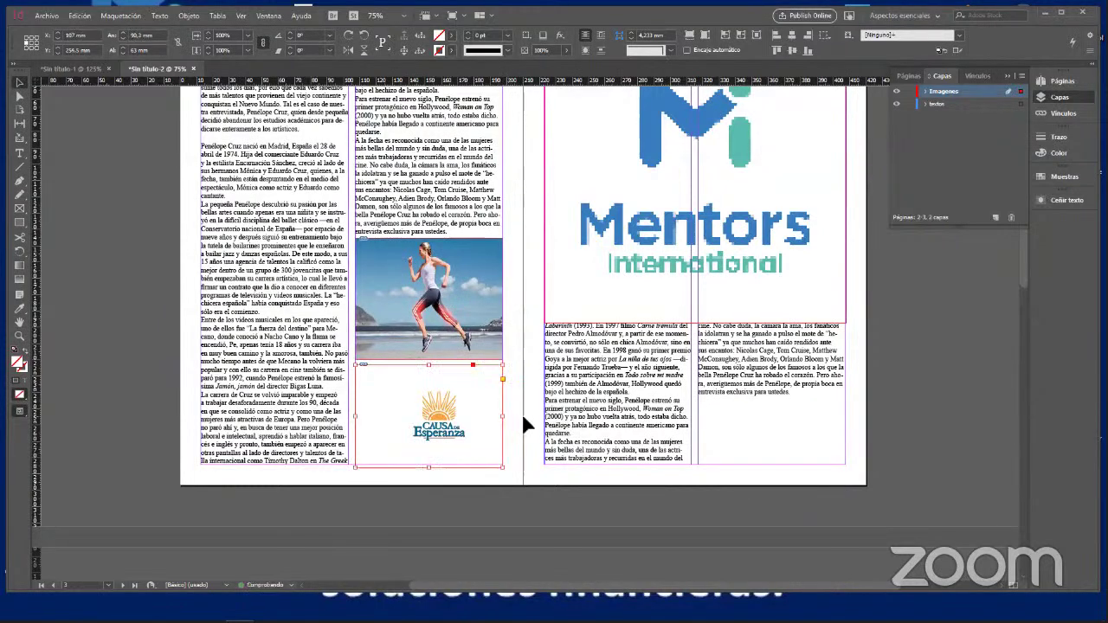
left_click(534, 419)
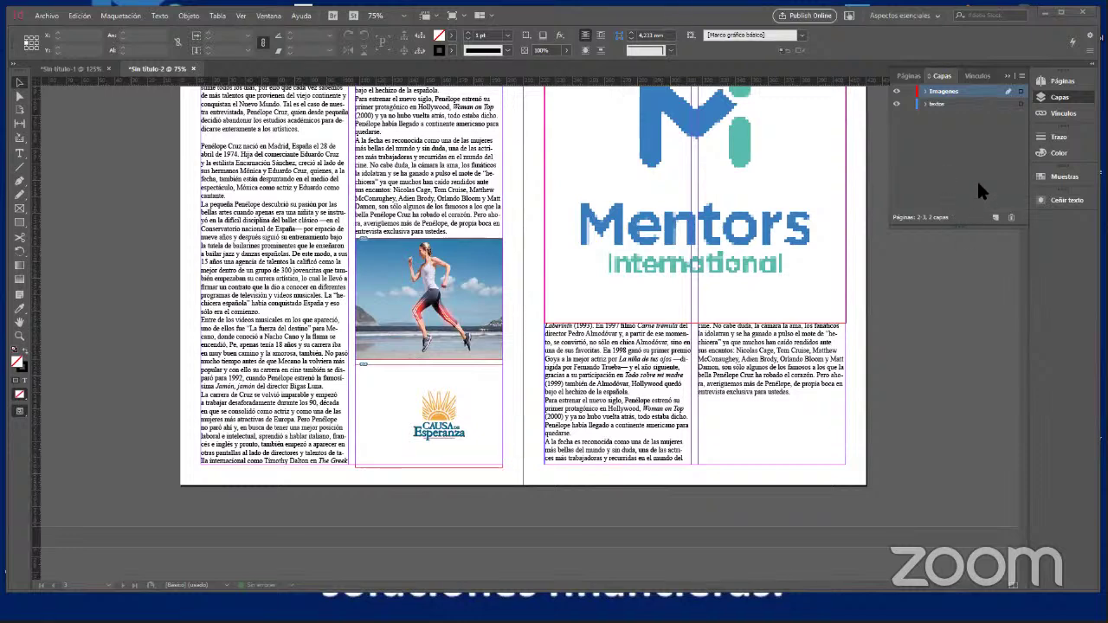
Fit the frame of the first text column on the left-hand page to its content
scroll(437, 251, "up", 4)
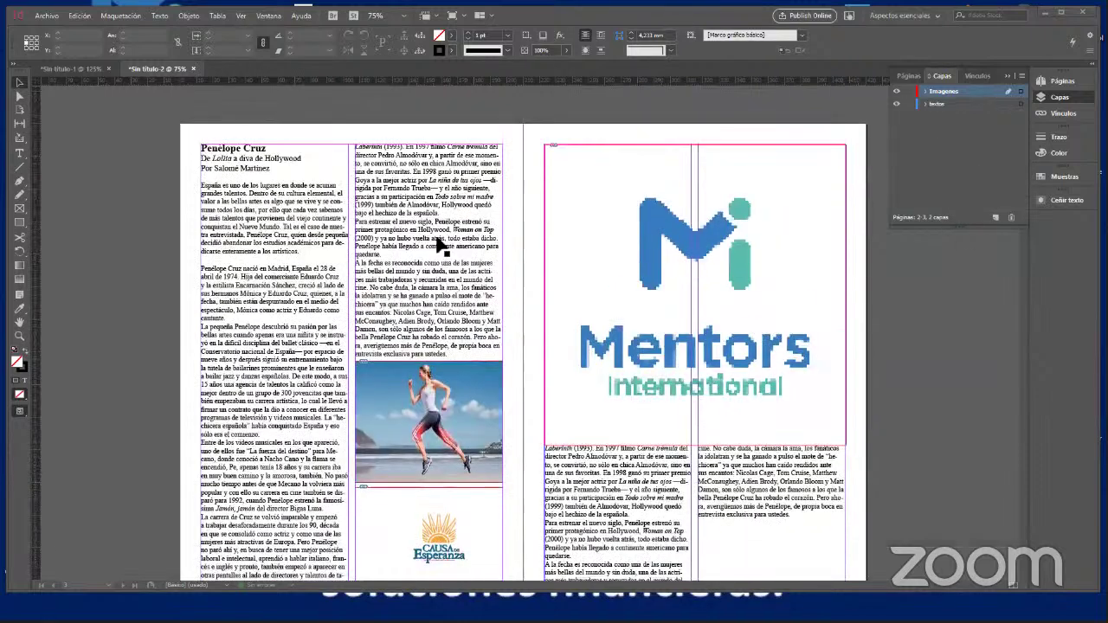
scroll(346, 310, "up", 10)
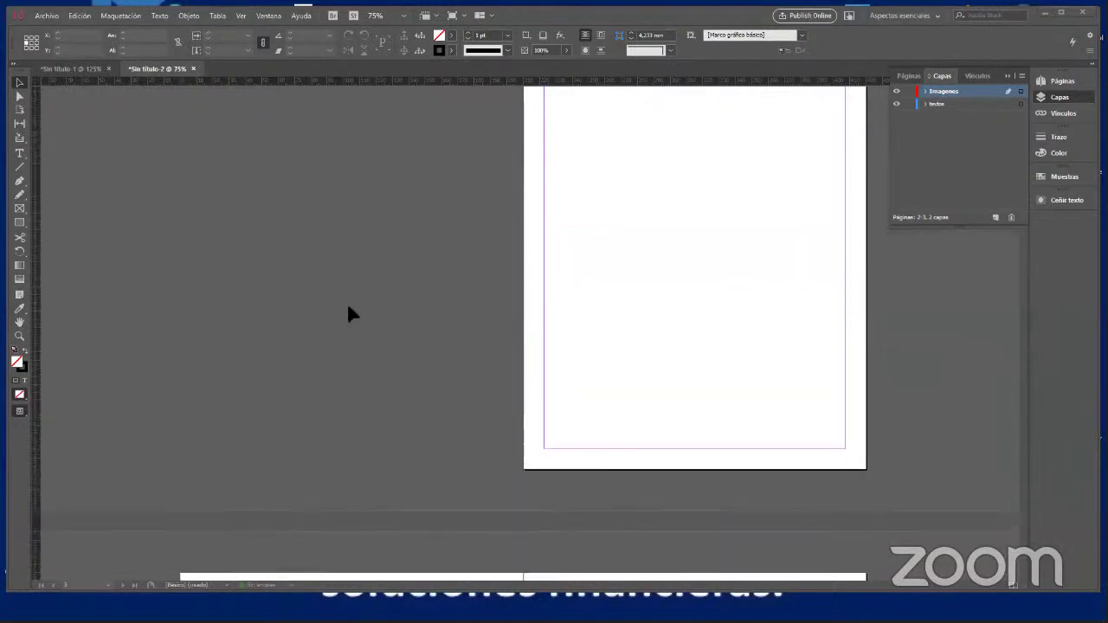
scroll(666, 241, "down", 6)
scroll(667, 241, "down", 3)
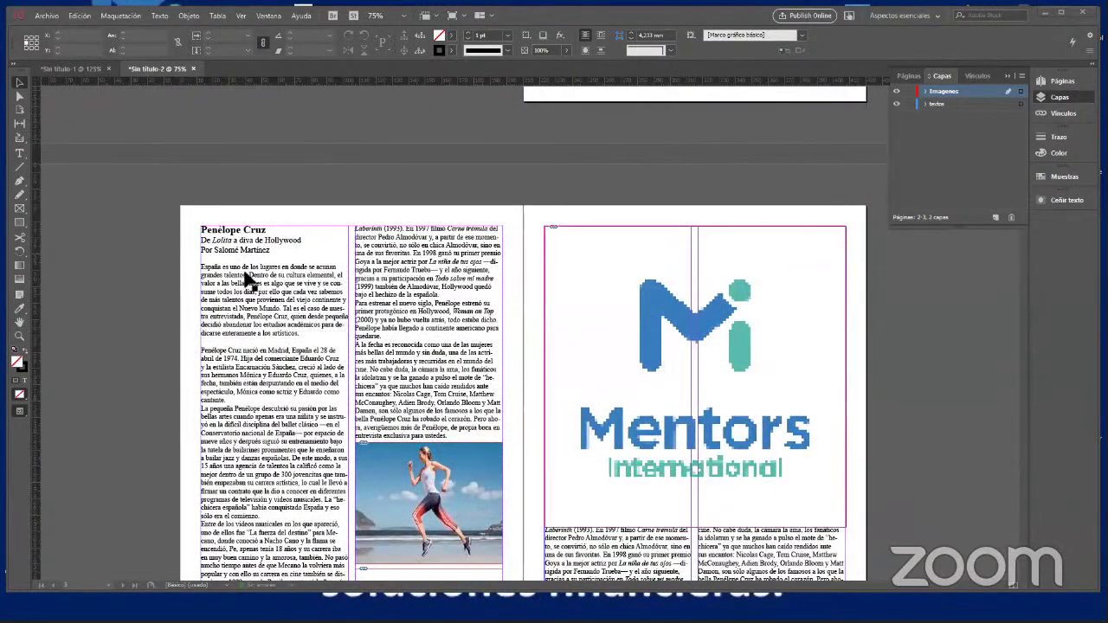
left_click(243, 239)
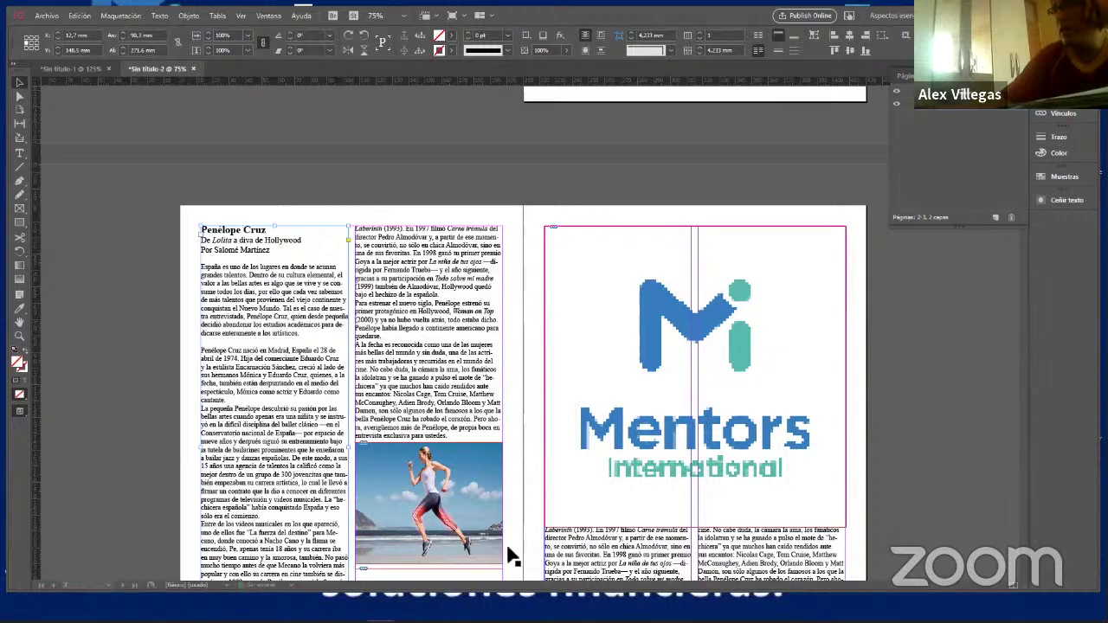
scroll(538, 559, "down", 5)
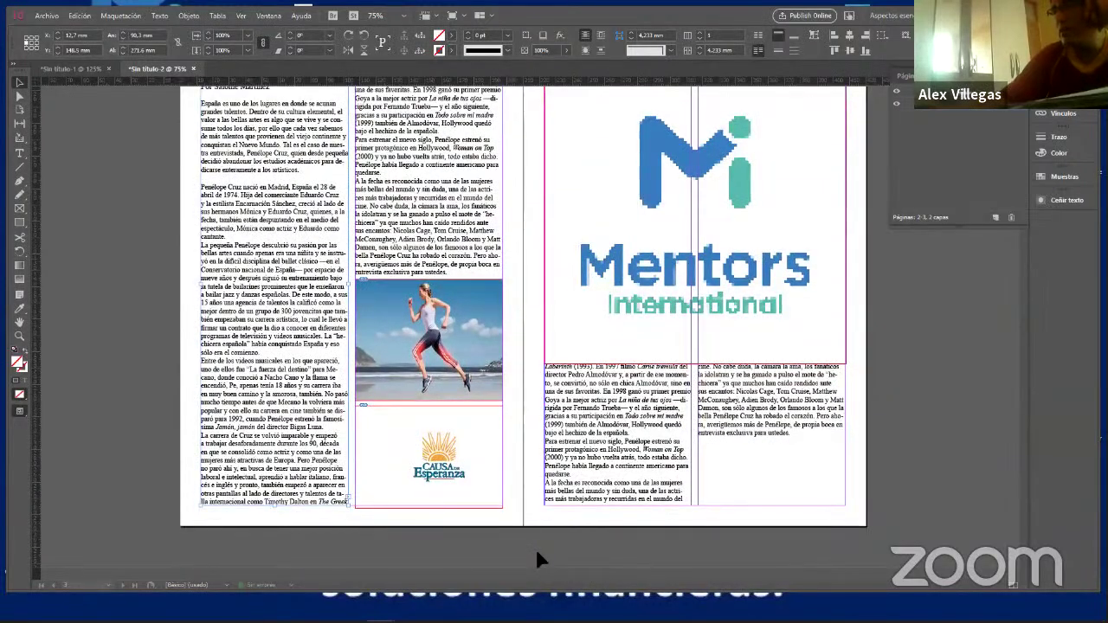
right_click(421, 432)
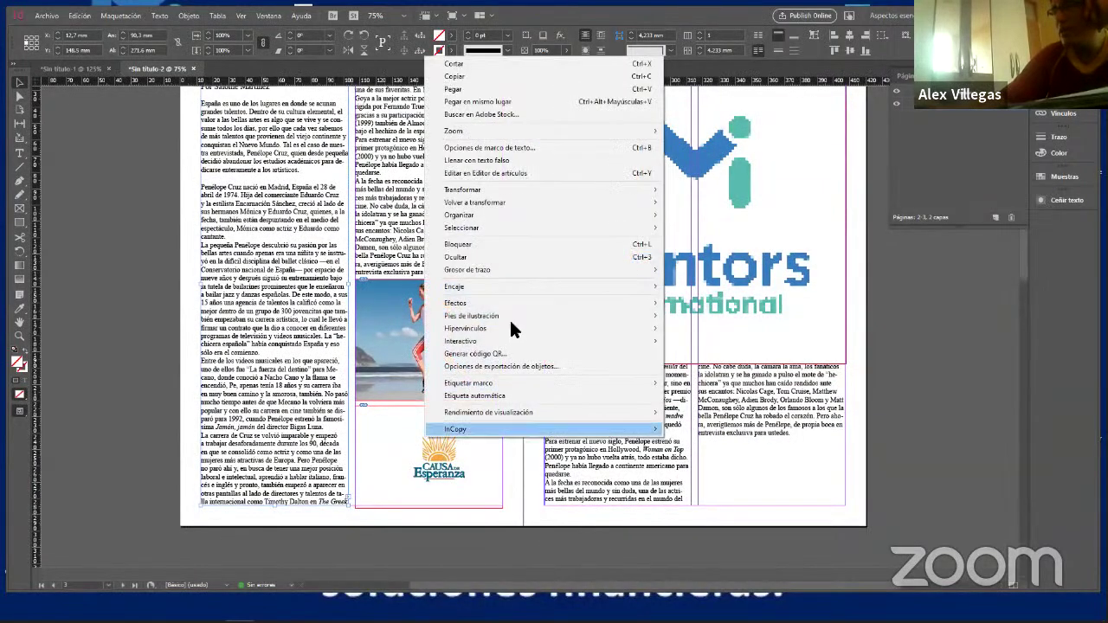
mouse_move(516, 283)
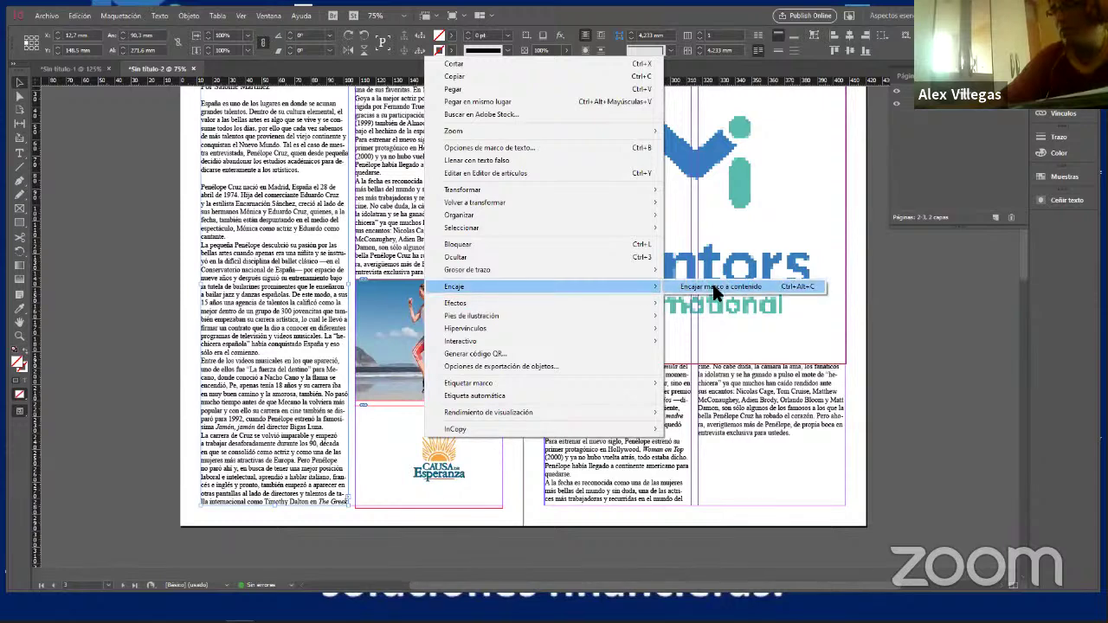
left_click(714, 287)
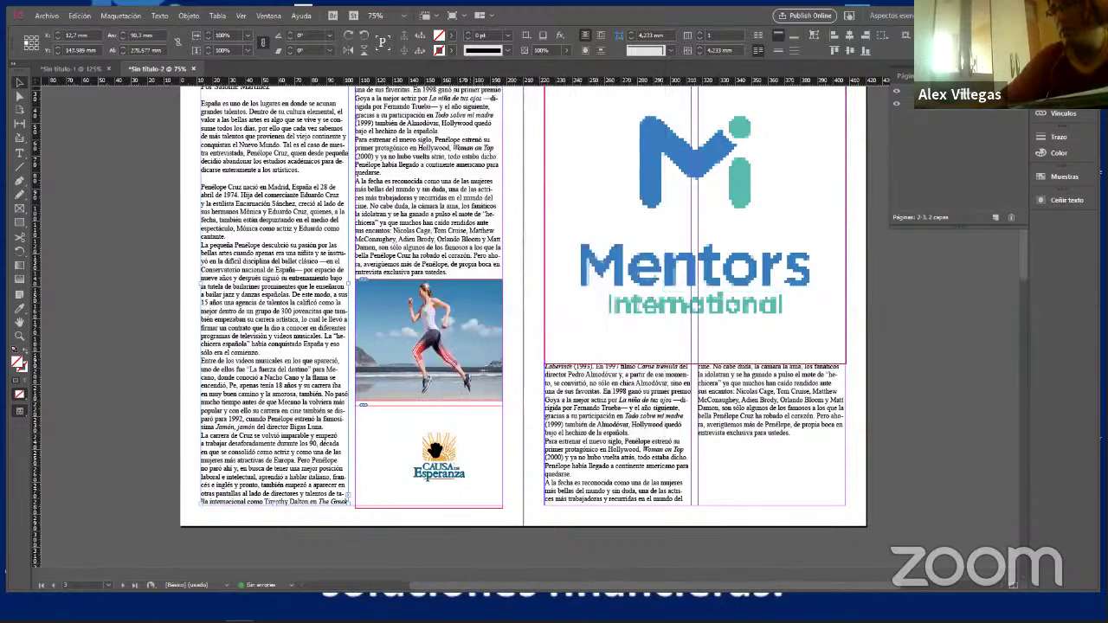
Fit the Causa de Esperanza logo to its frame below the runner photo
right_click(441, 456)
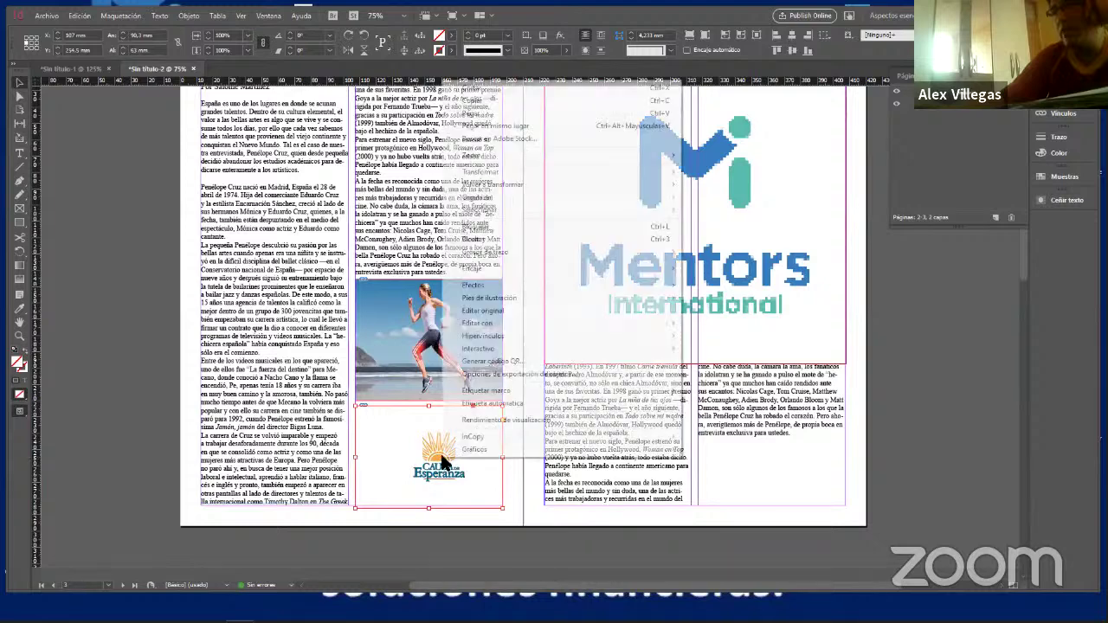
mouse_move(566, 270)
left_click(723, 310)
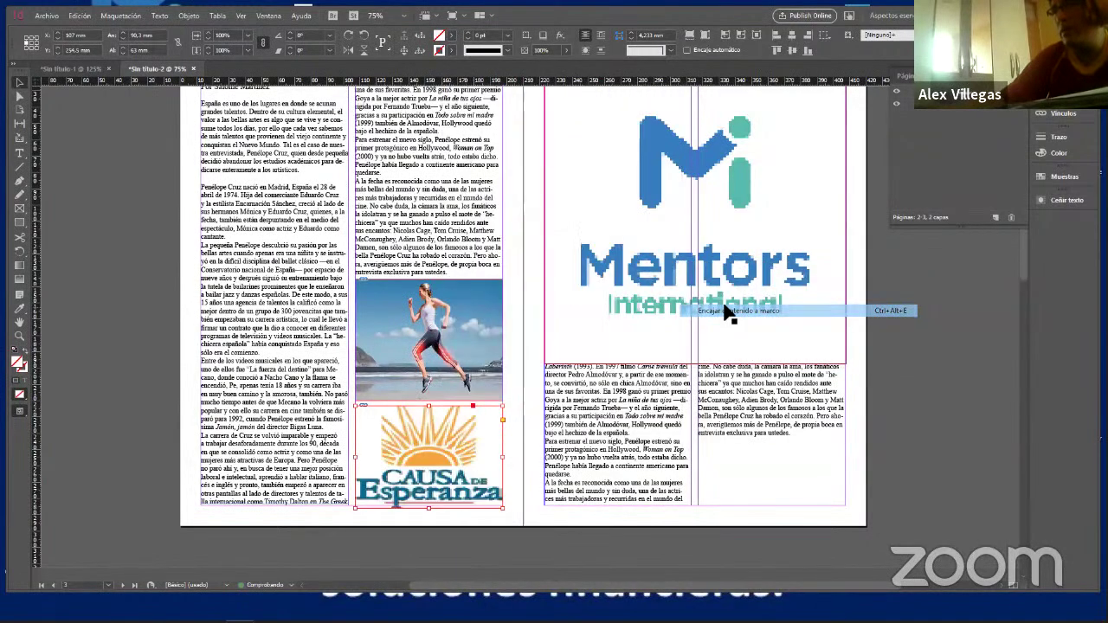
left_click(760, 519)
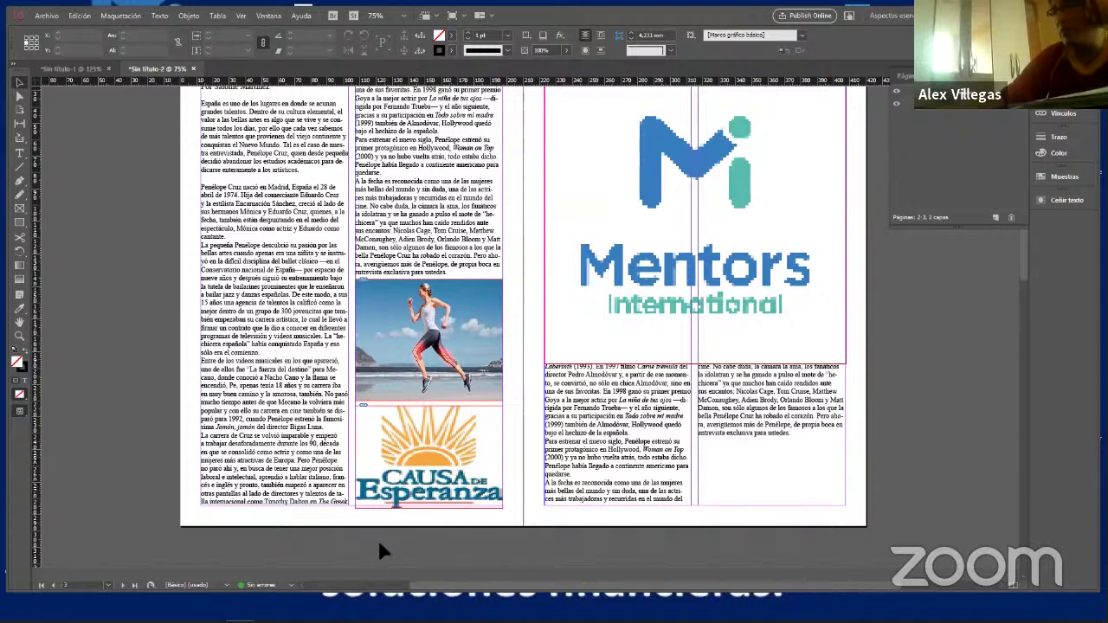
Enlarge the Causa de Esperanza frame across both left-page columns to about 184.6 by 149.5 mm and fit its content to the frame
left_click(394, 459)
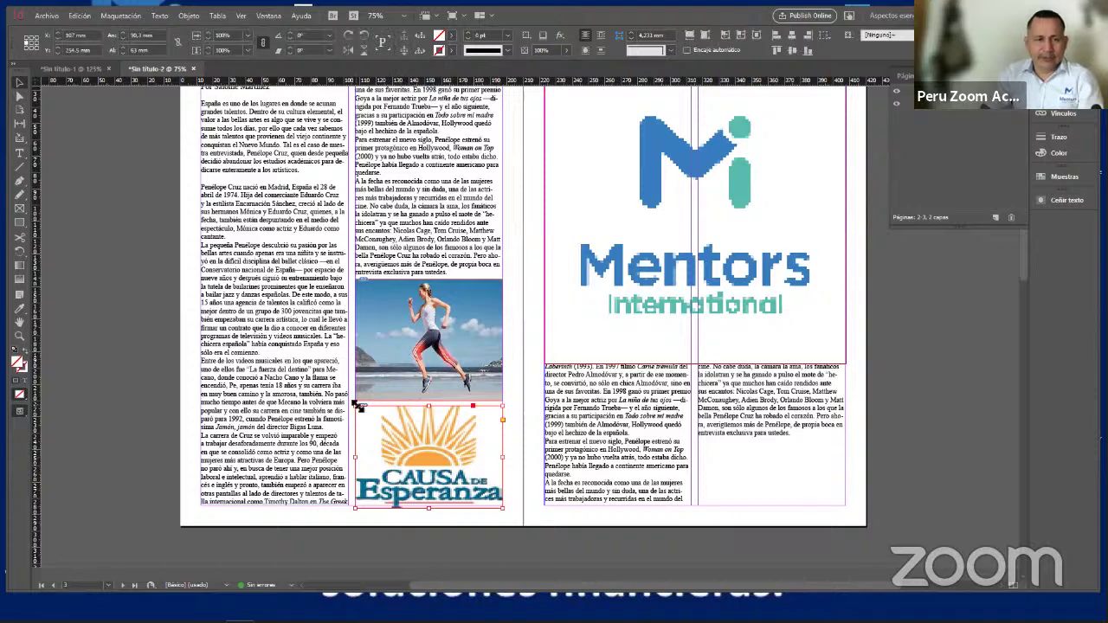
left_click_drag(355, 406, 200, 264)
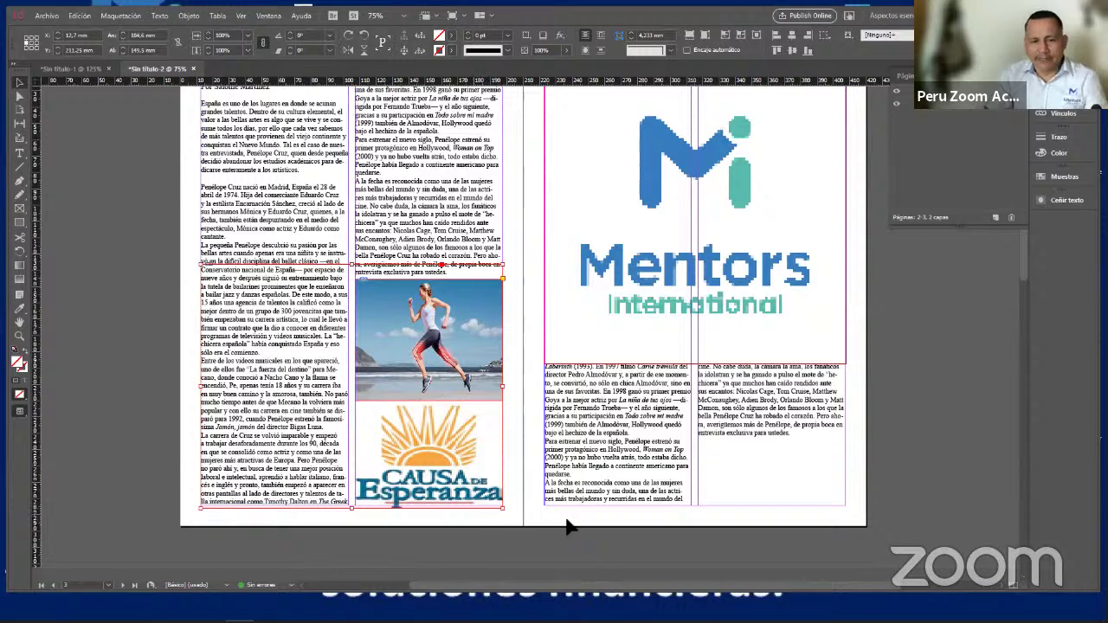
right_click(418, 444)
mouse_move(526, 261)
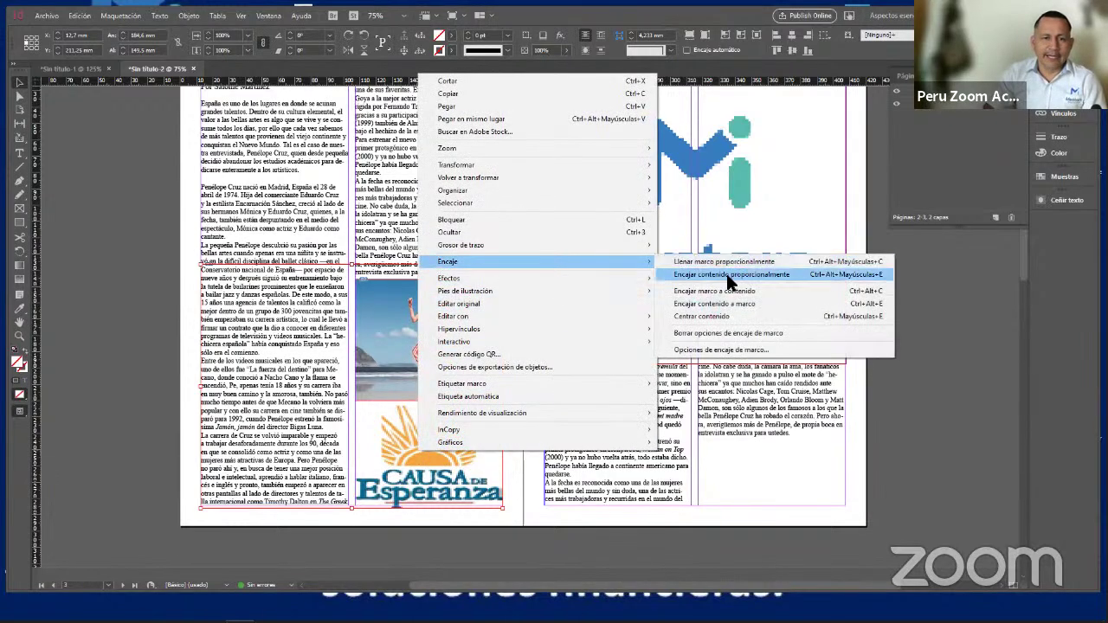
left_click(746, 296)
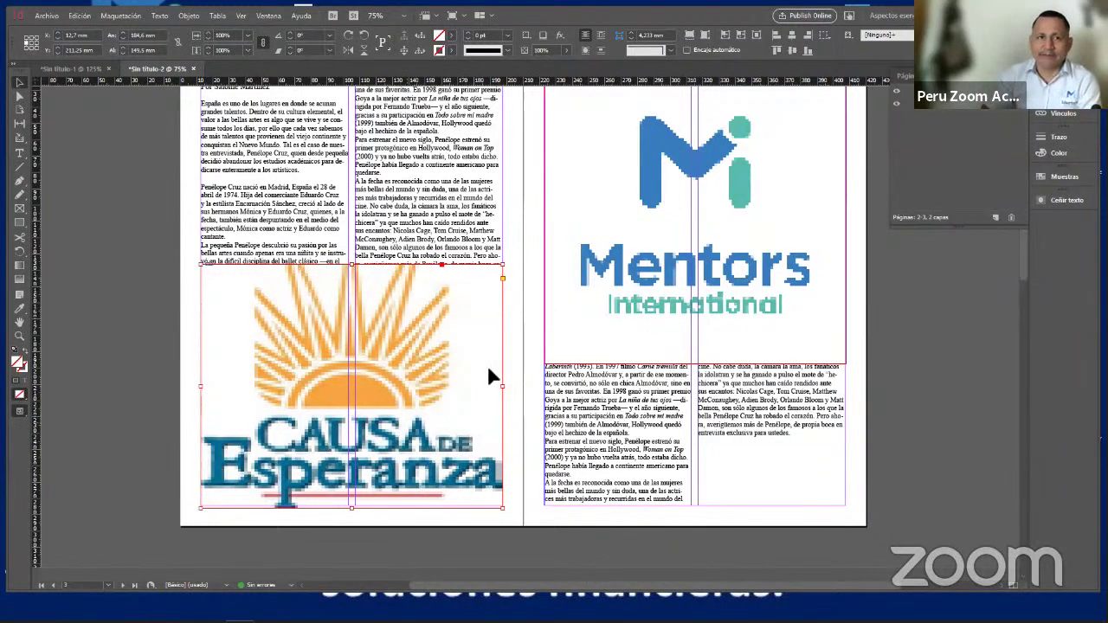
Preview the two-page spread in Presentación mode and return to the normal view
left_click(436, 17)
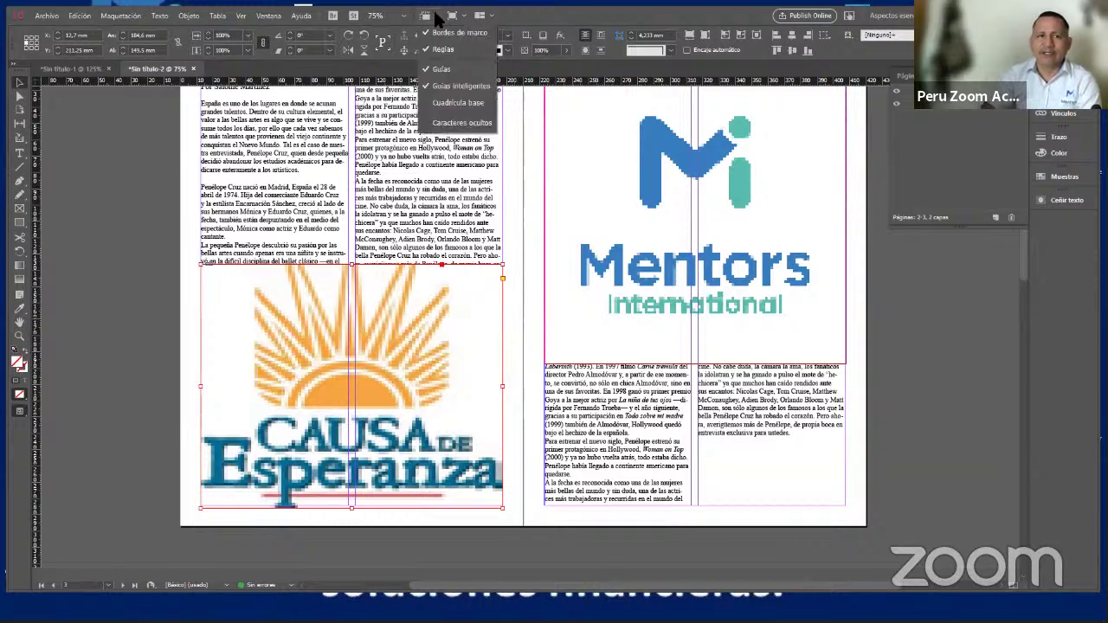
left_click(464, 12)
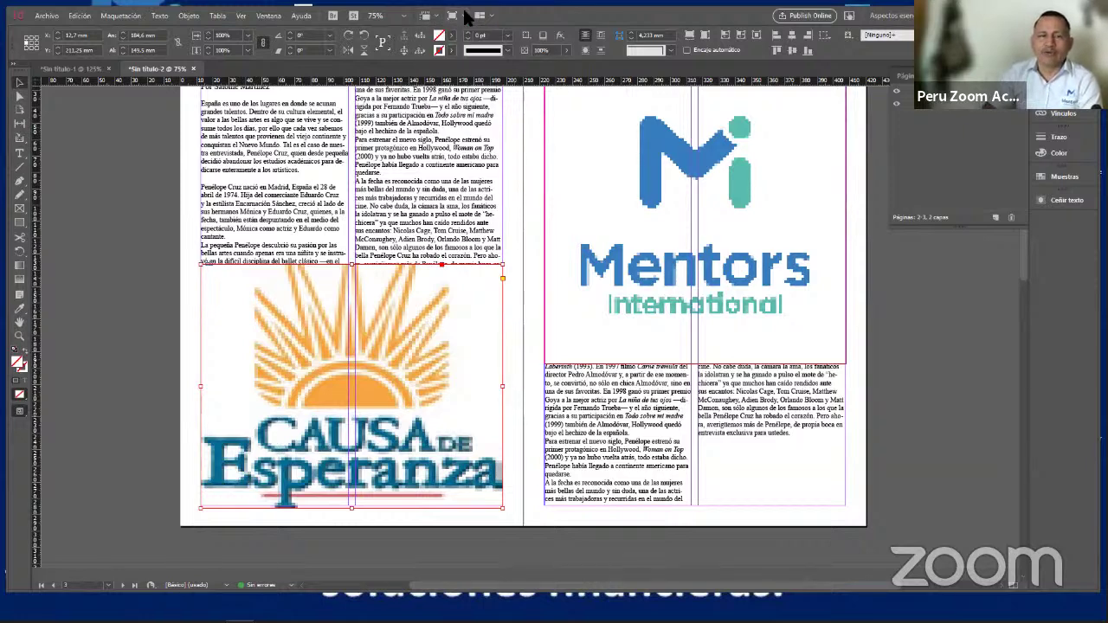
left_click(464, 12)
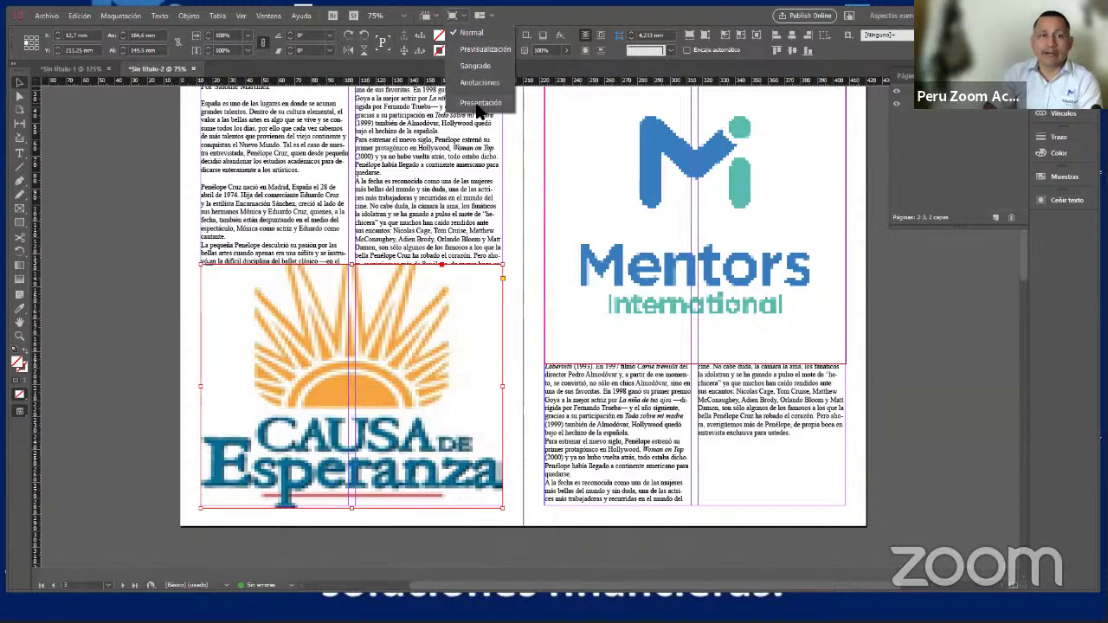
left_click(479, 107)
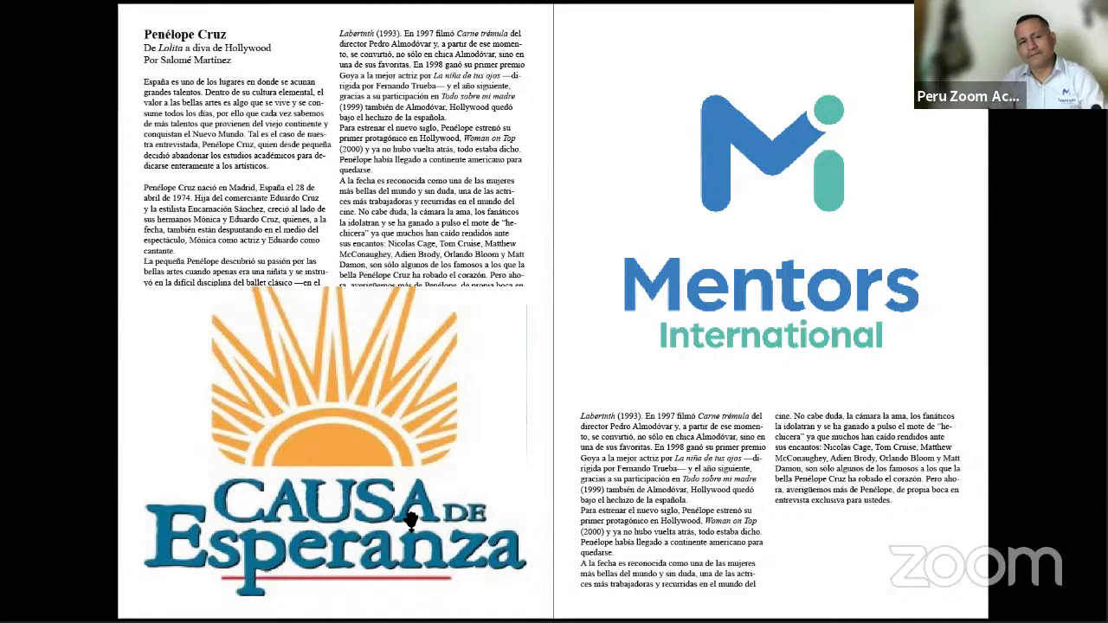
key("Escape")
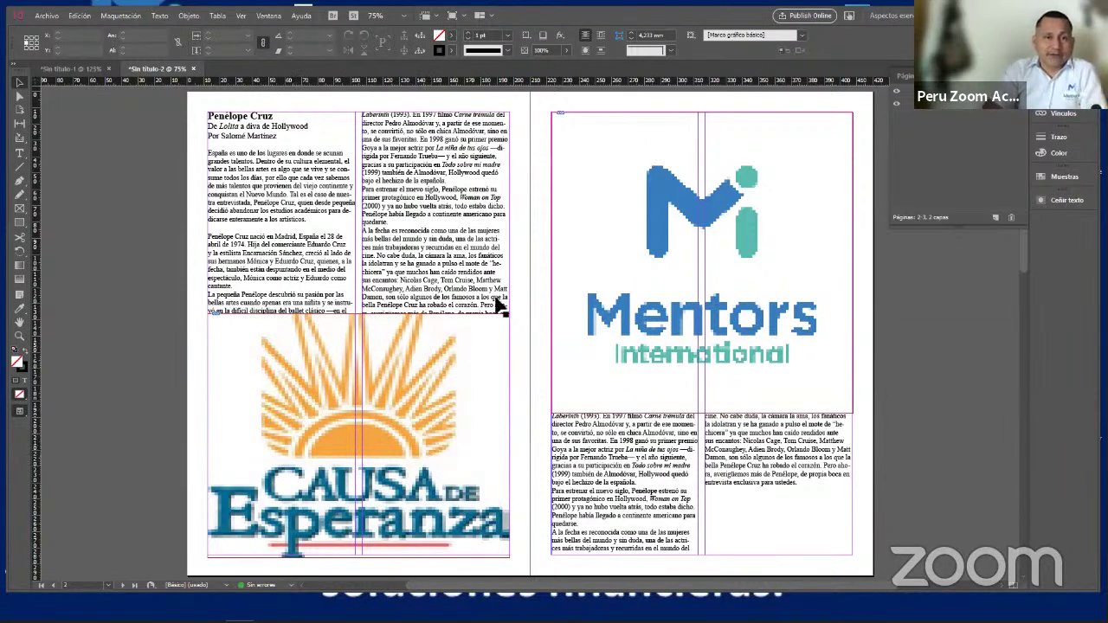
Wrap the article text around the bounding box of the enlarged Causa de Esperanza image
left_click(313, 361)
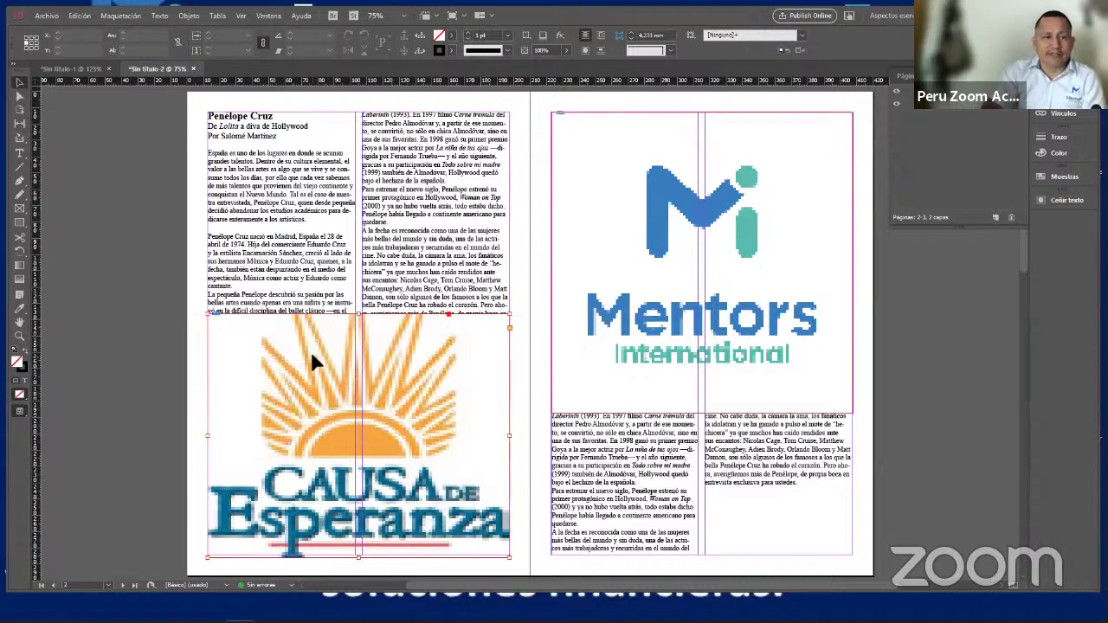
left_click(602, 36)
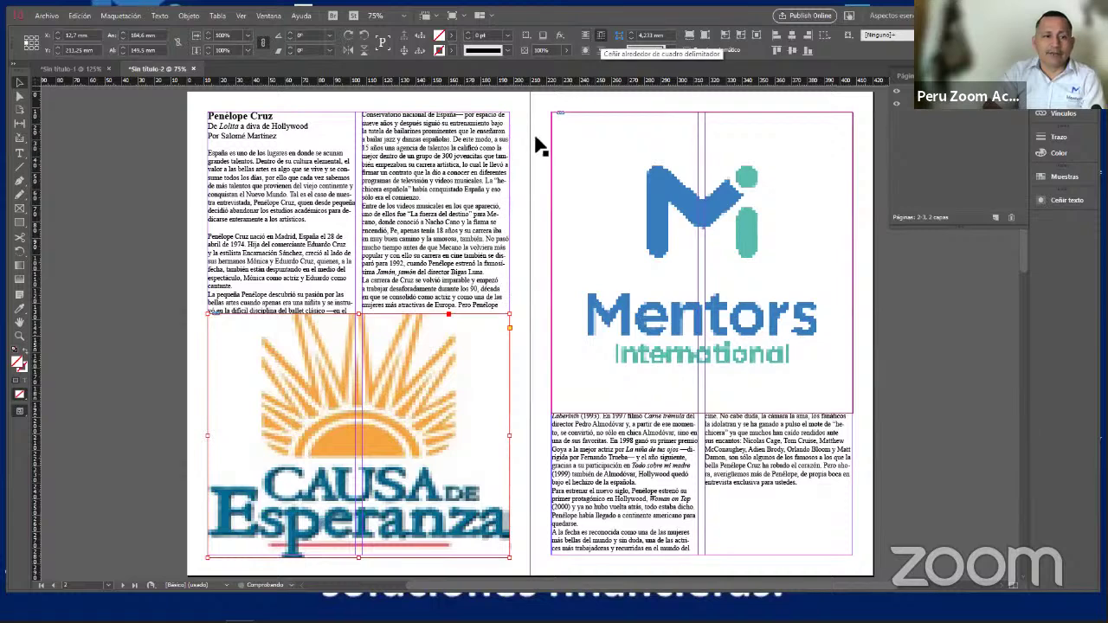
left_click(584, 55)
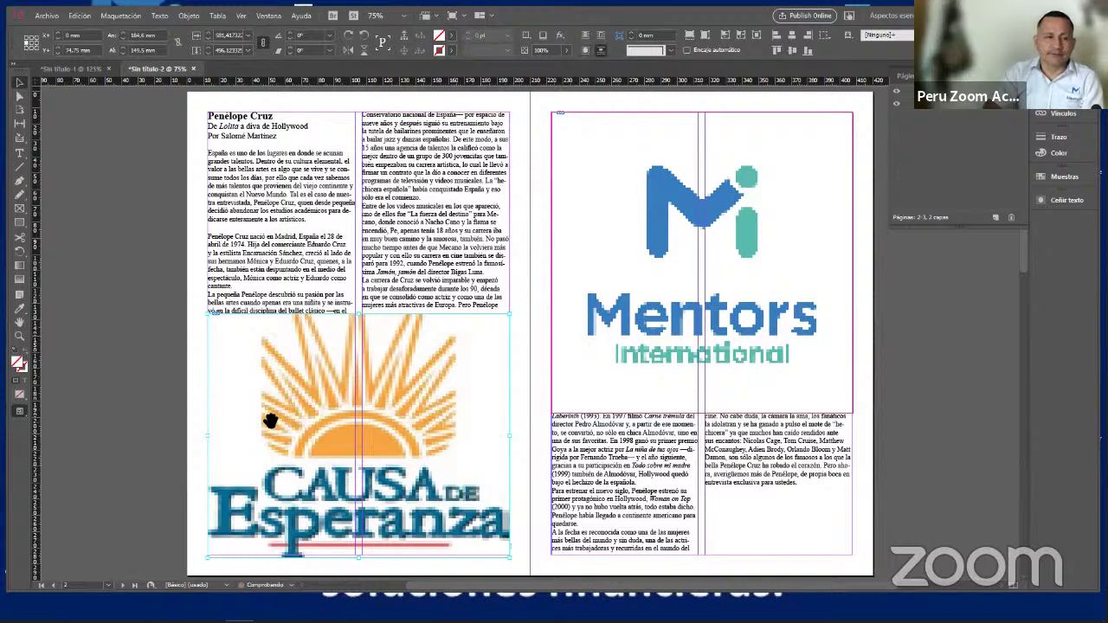
left_click(203, 373)
left_click(284, 381)
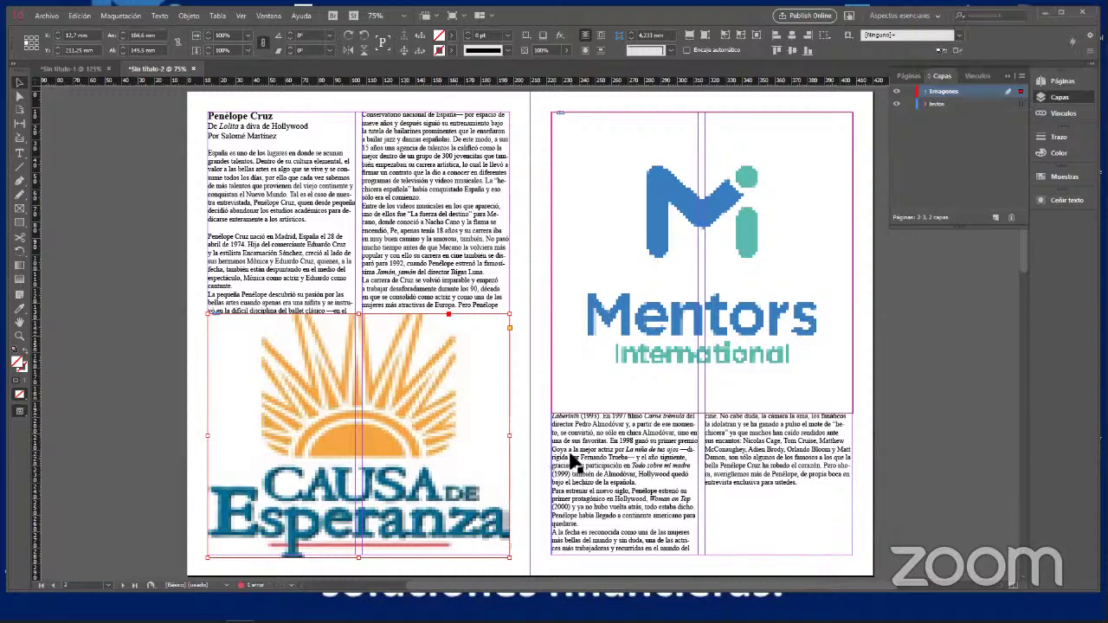
left_click(537, 335)
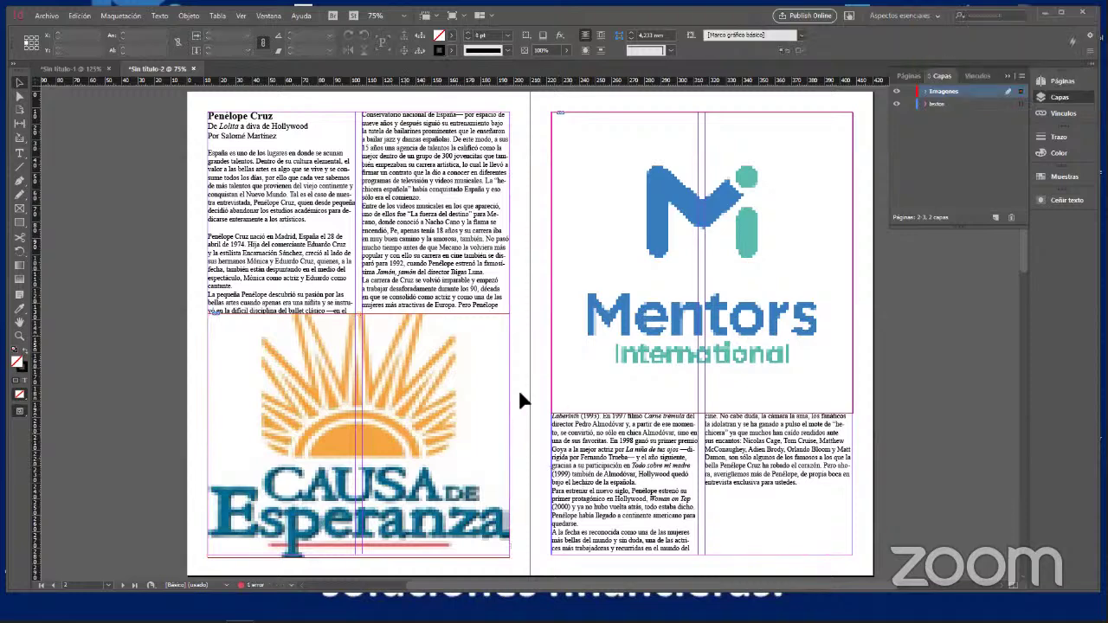
Draw an elliptical graphic frame about 49.5 by 46 mm below the second right-page text column and align it with the lower margin
left_click(19, 209)
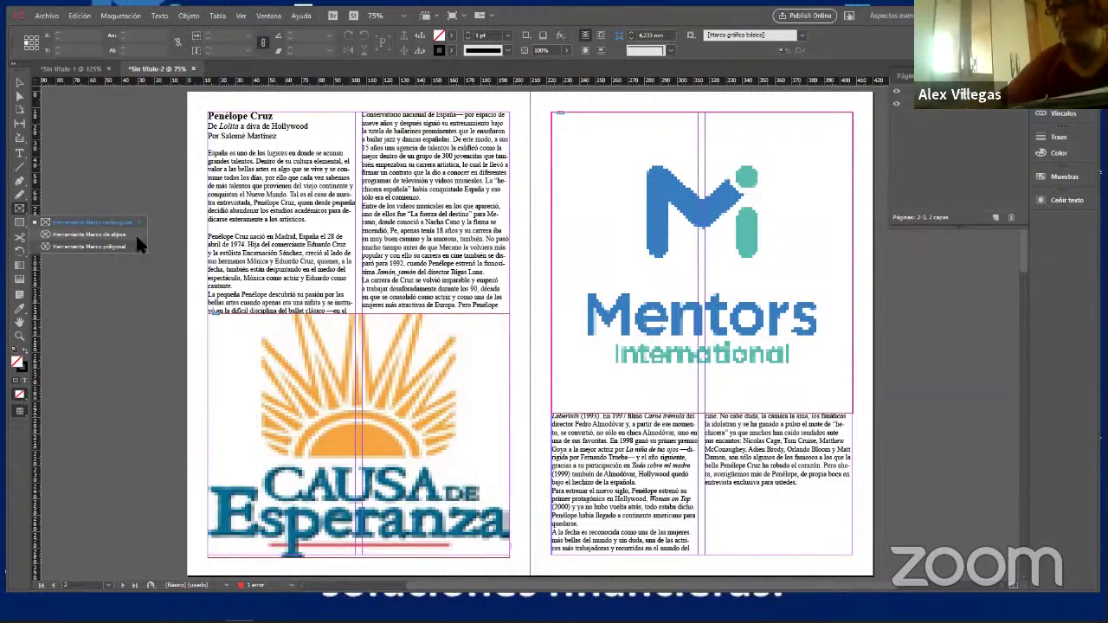
left_click(111, 235)
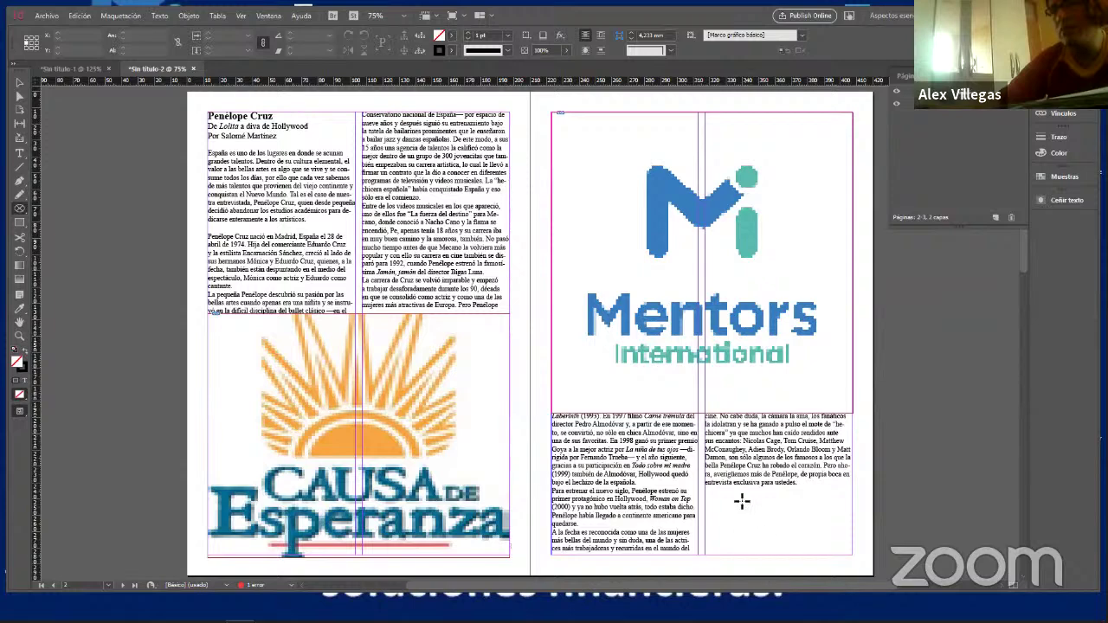
left_click_drag(734, 495, 816, 569)
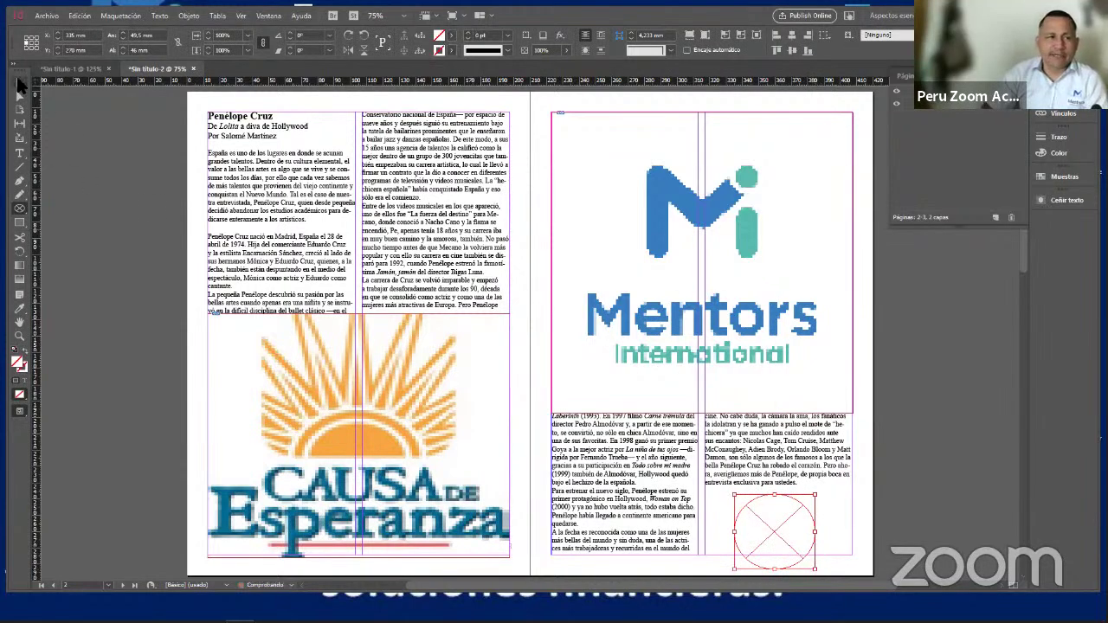
left_click(19, 84)
left_click_drag(767, 514, 788, 516)
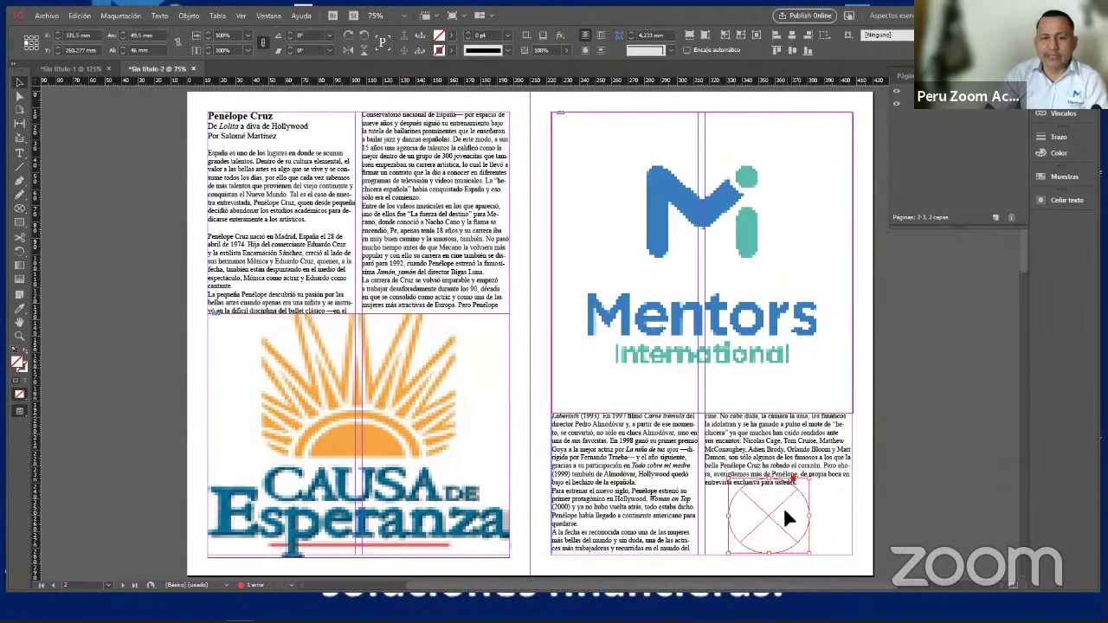
Place the polo image from the Imágenes folder in the elliptical frame with selected-item replacement enabled
left_click(50, 16)
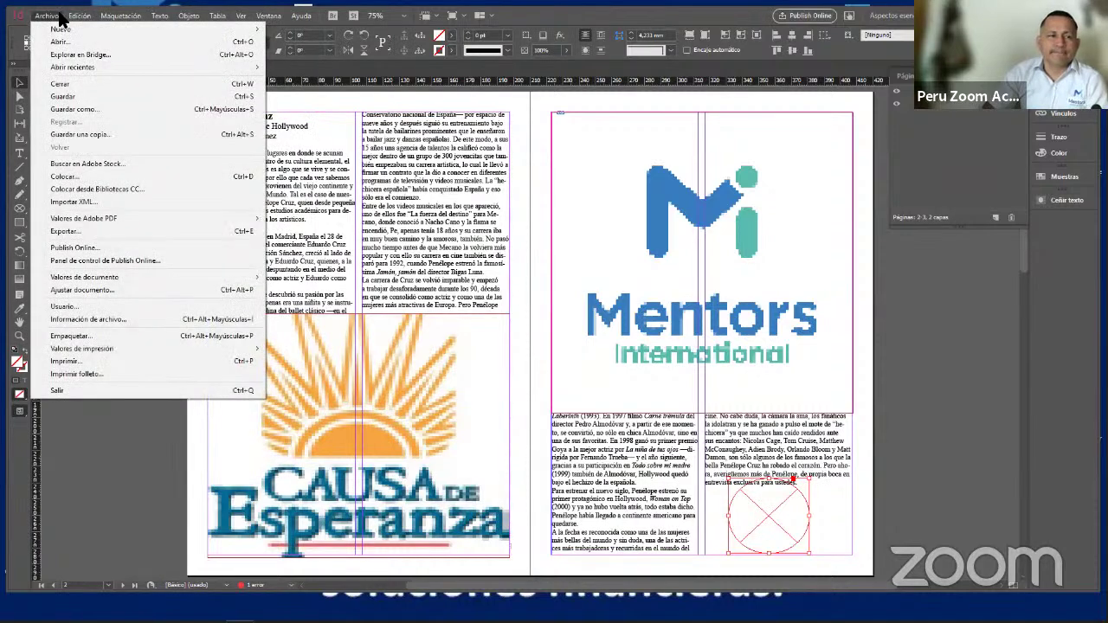
left_click(111, 182)
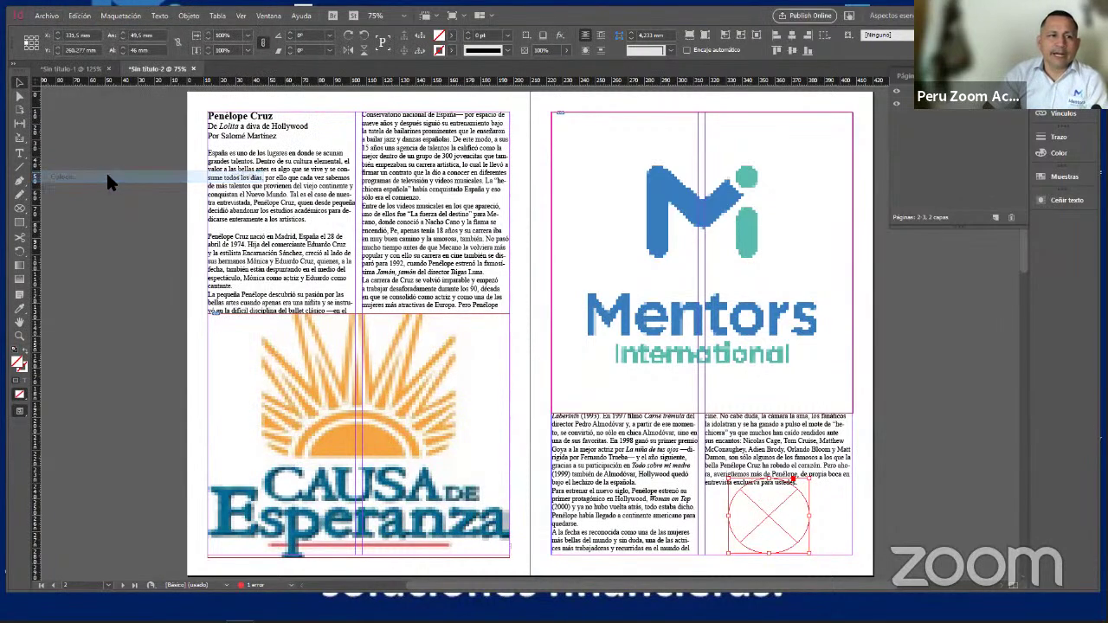
scroll(706, 394, "down", 3)
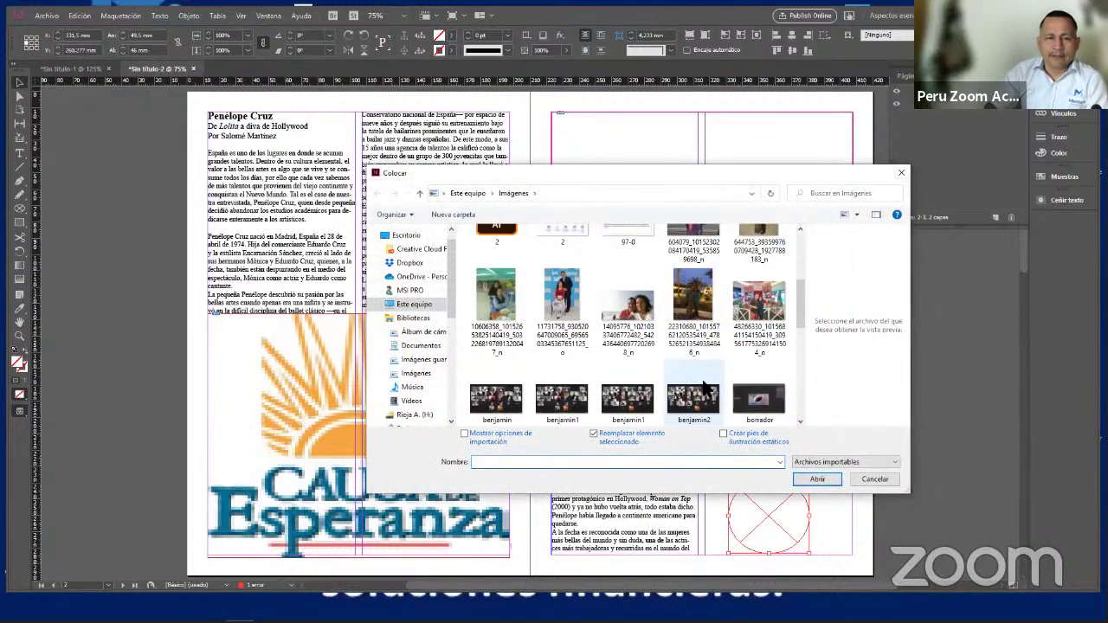
scroll(706, 390, "up", 1)
scroll(703, 381, "down", 3)
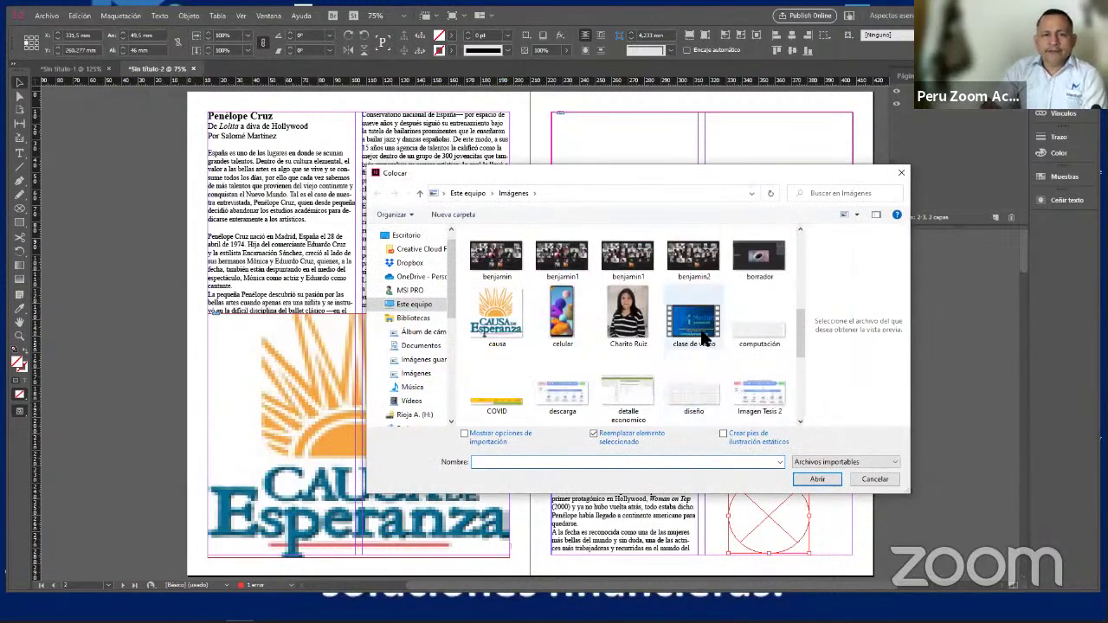
scroll(714, 339, "down", 1)
scroll(681, 401, "down", 1)
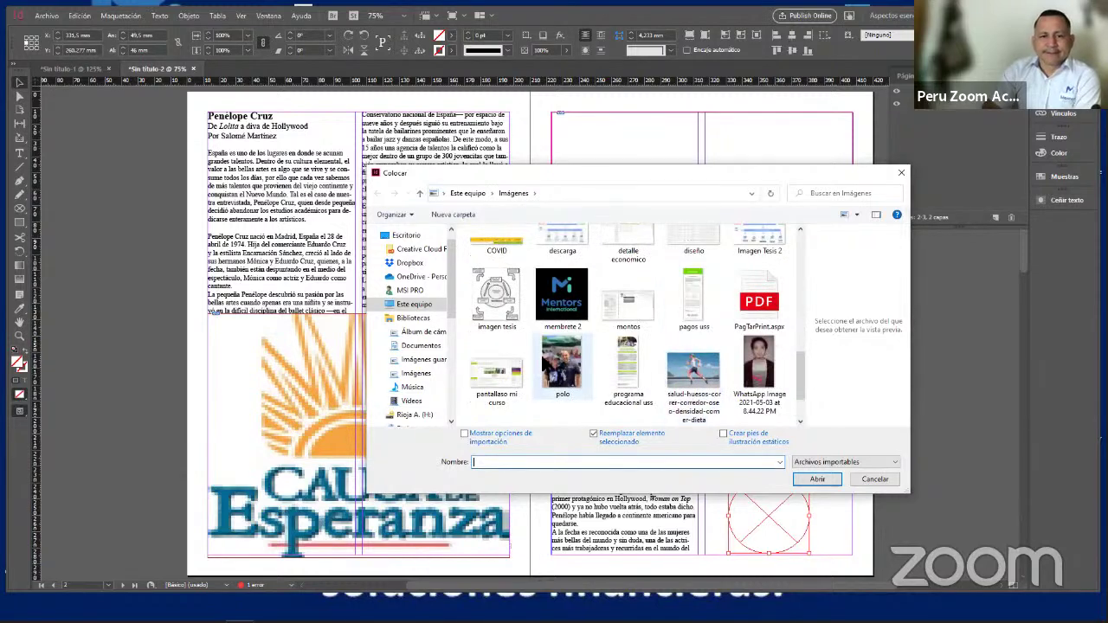
left_click(563, 365)
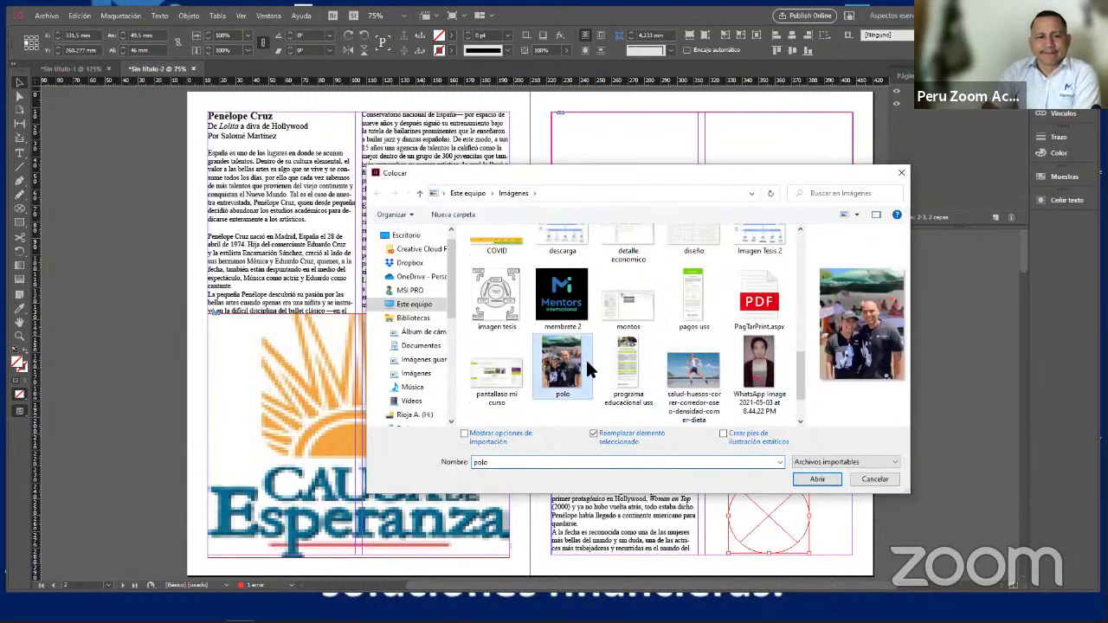
left_click(816, 480)
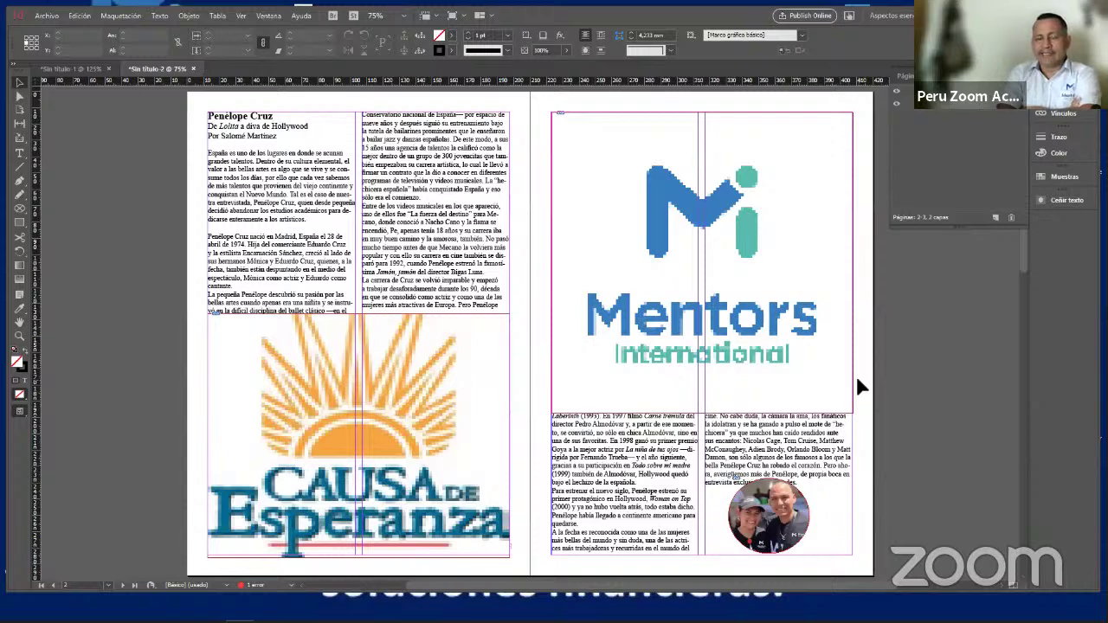
Apply bounding-box text wrap with 0 mm offset to the image inside the elliptical frame
left_click(781, 516)
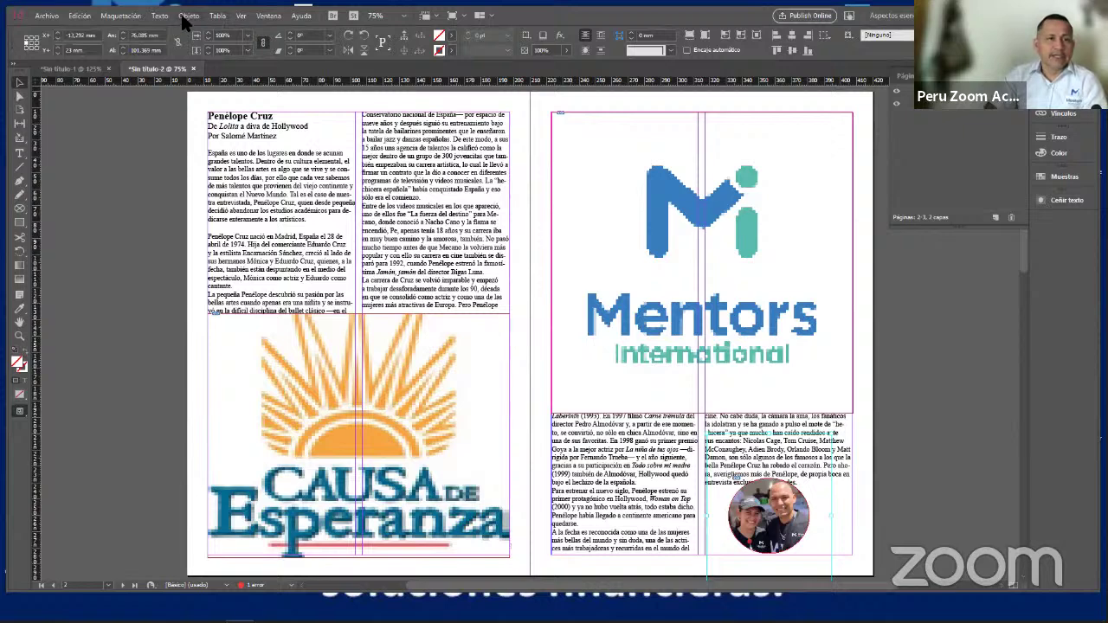
left_click(276, 19)
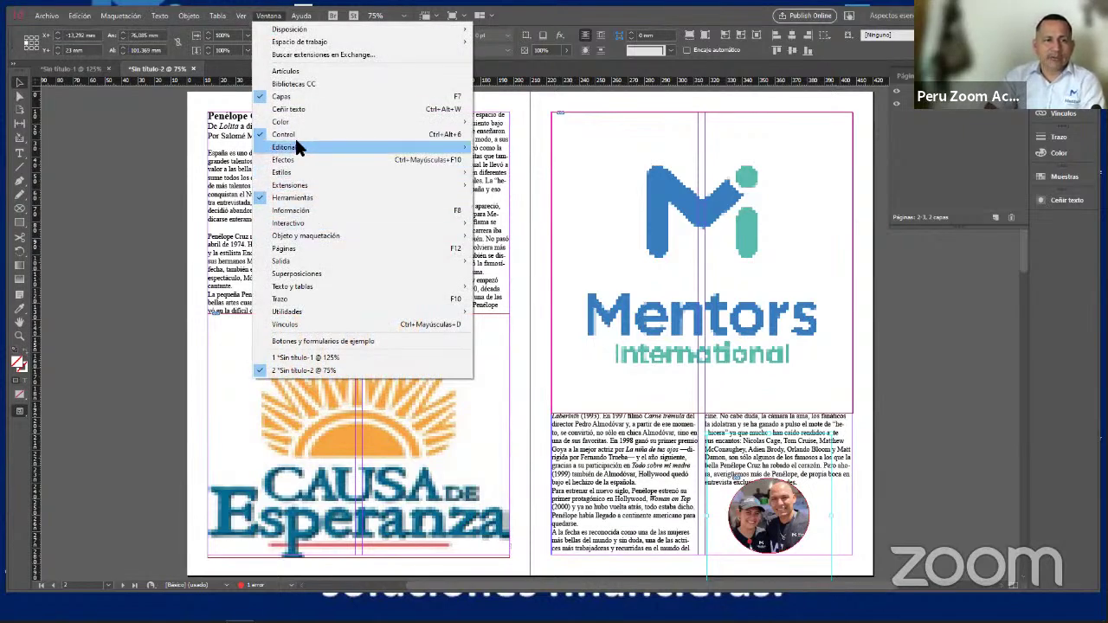
left_click(294, 110)
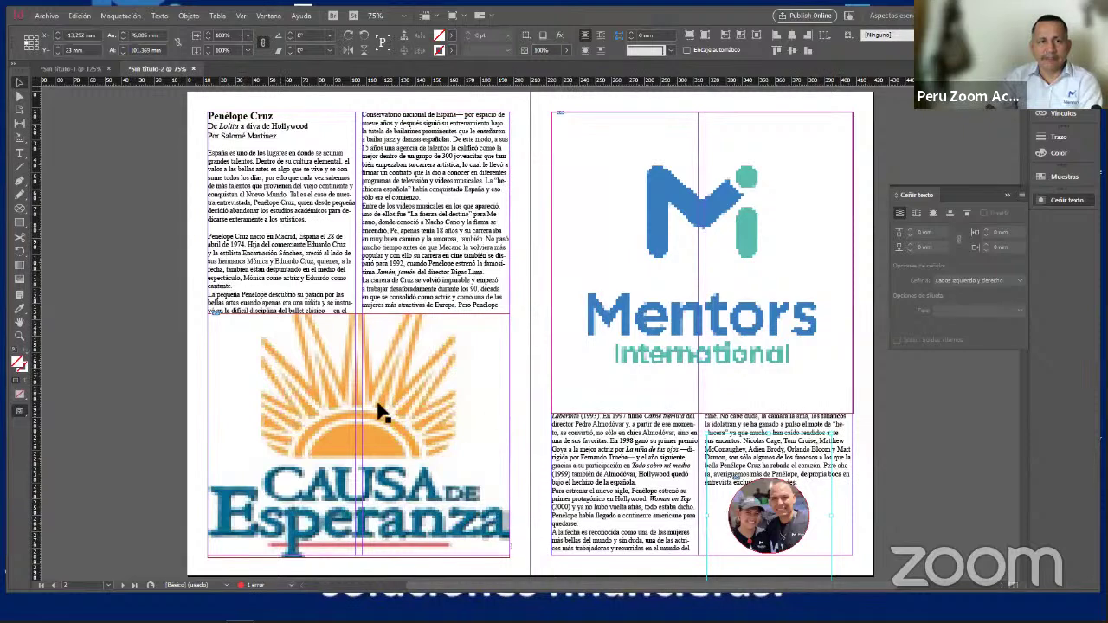
left_click(917, 212)
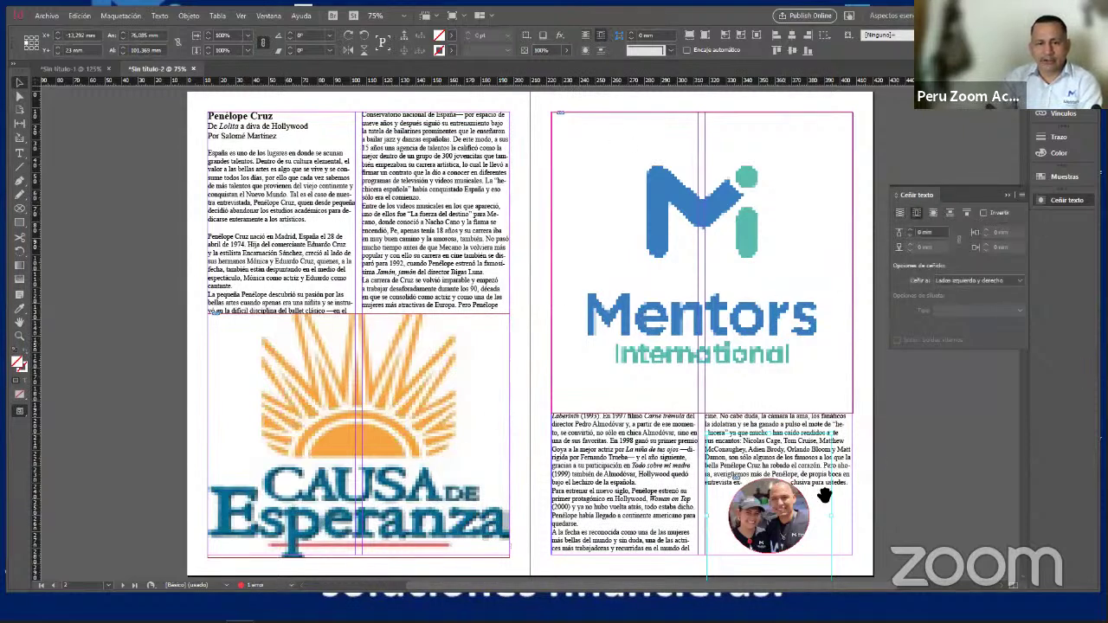
Reposition the polo photo inside its elliptical frame so that both faces fit within the crop
left_click_drag(771, 515, 779, 469)
left_click(871, 442)
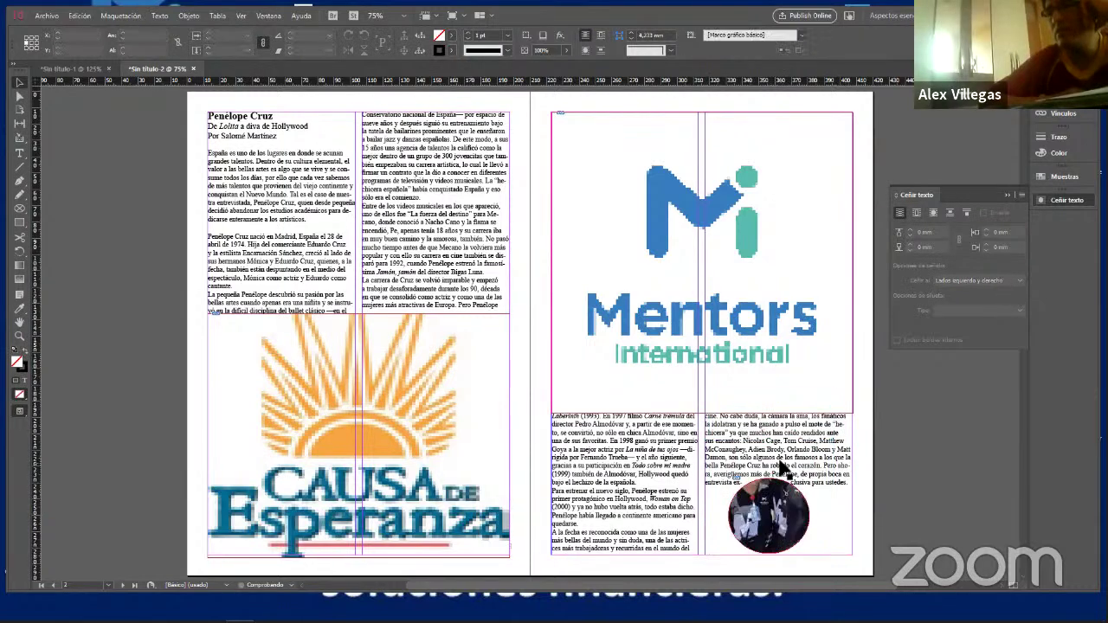
mouse_move(777, 508)
left_mouse_down()
mouse_move(775, 524)
mouse_move(789, 525)
mouse_move(793, 505)
left_mouse_up()
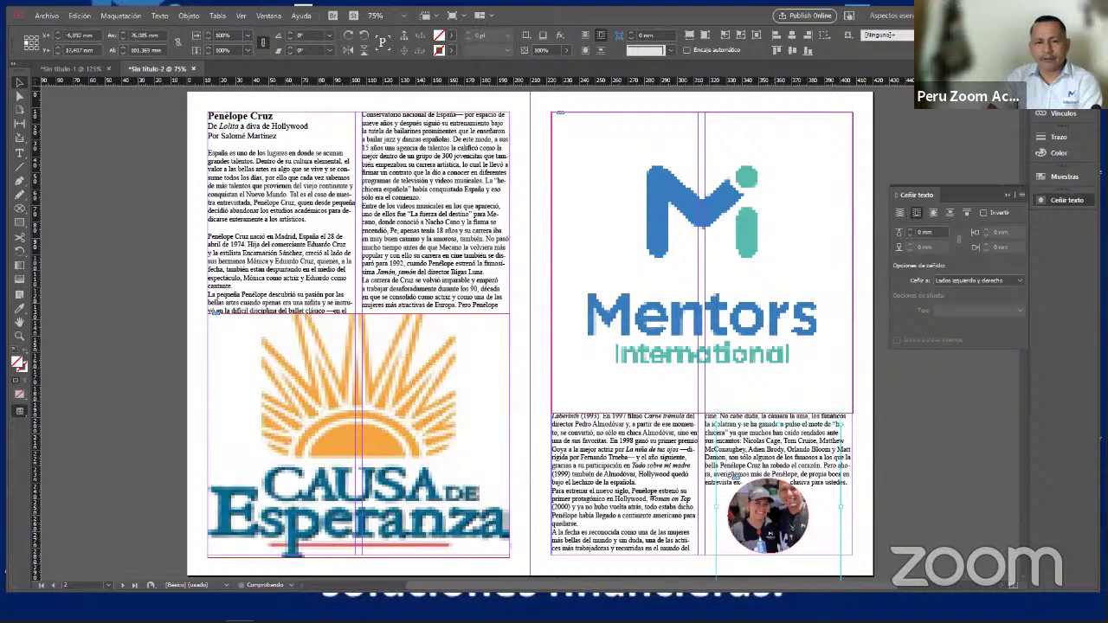
left_click_drag(768, 518, 764, 526)
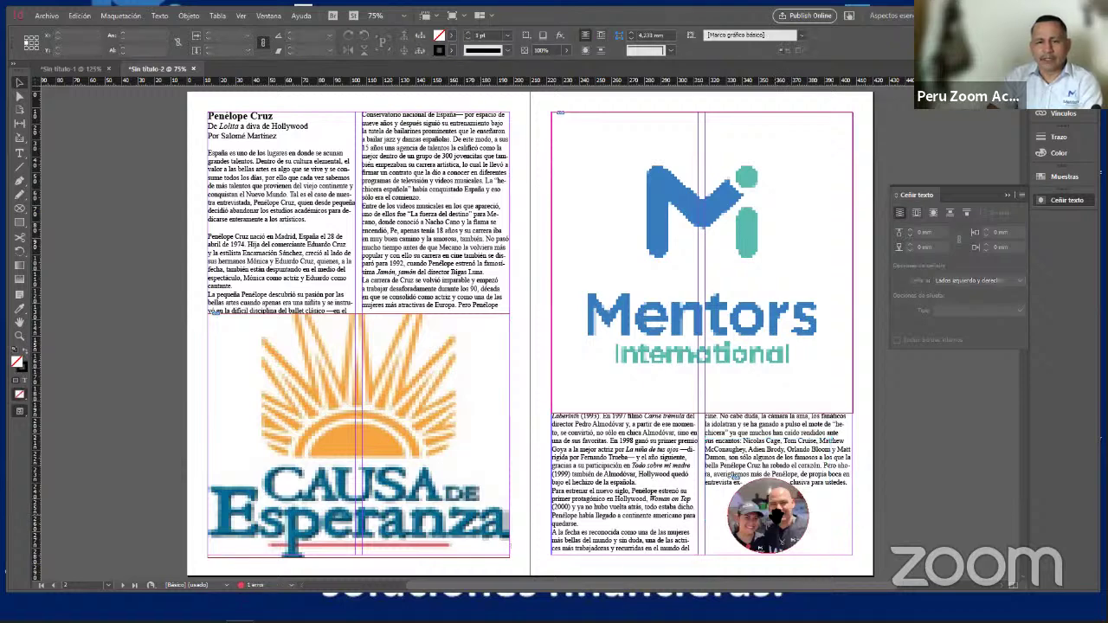
Move the elliptical photo frame up into the second right-page text column so that the article text surrounds it
left_click(861, 520)
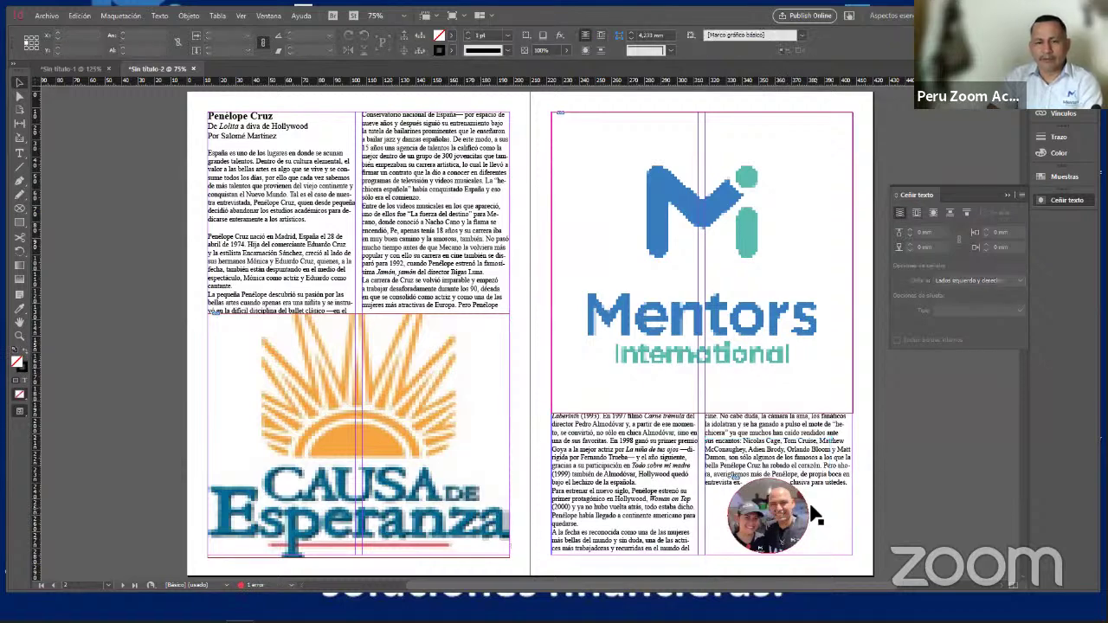
left_click_drag(806, 509, 807, 465)
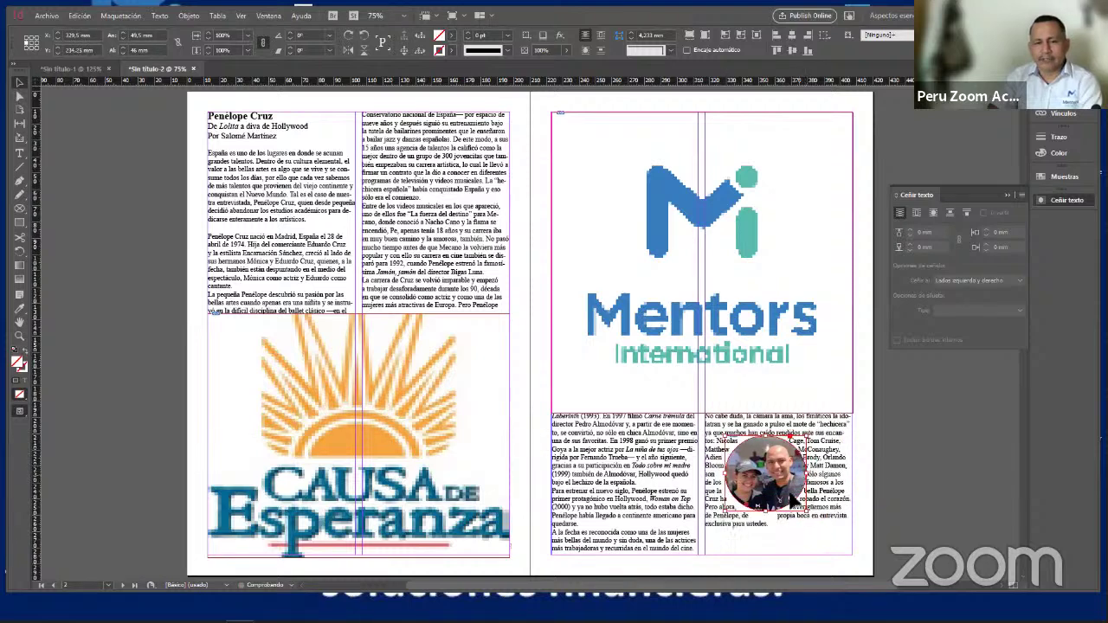
left_click(868, 543)
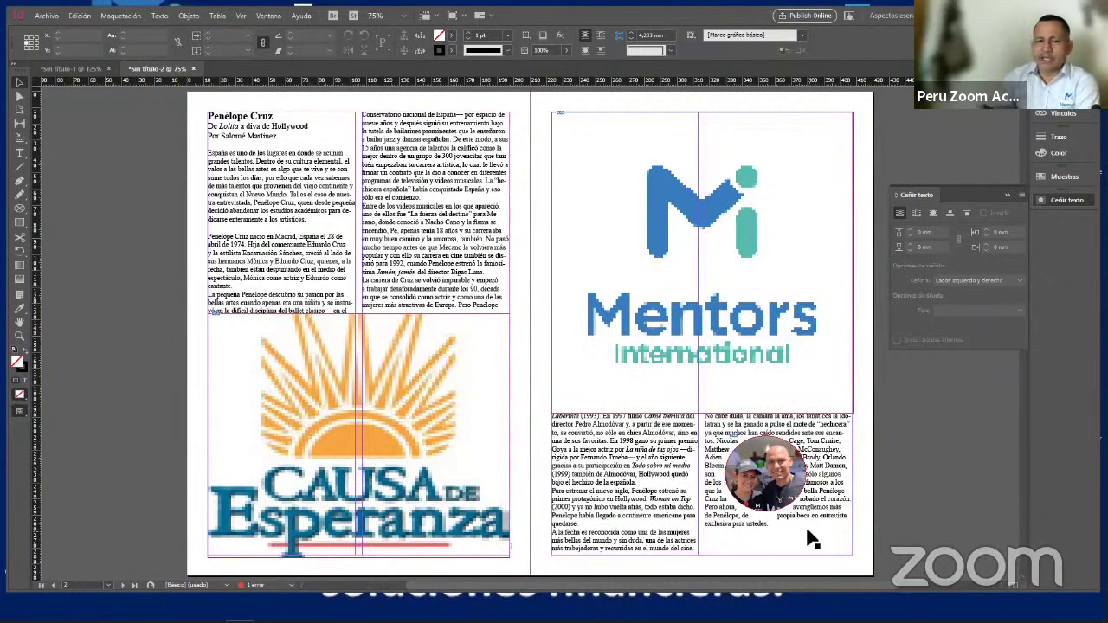
left_click(809, 482)
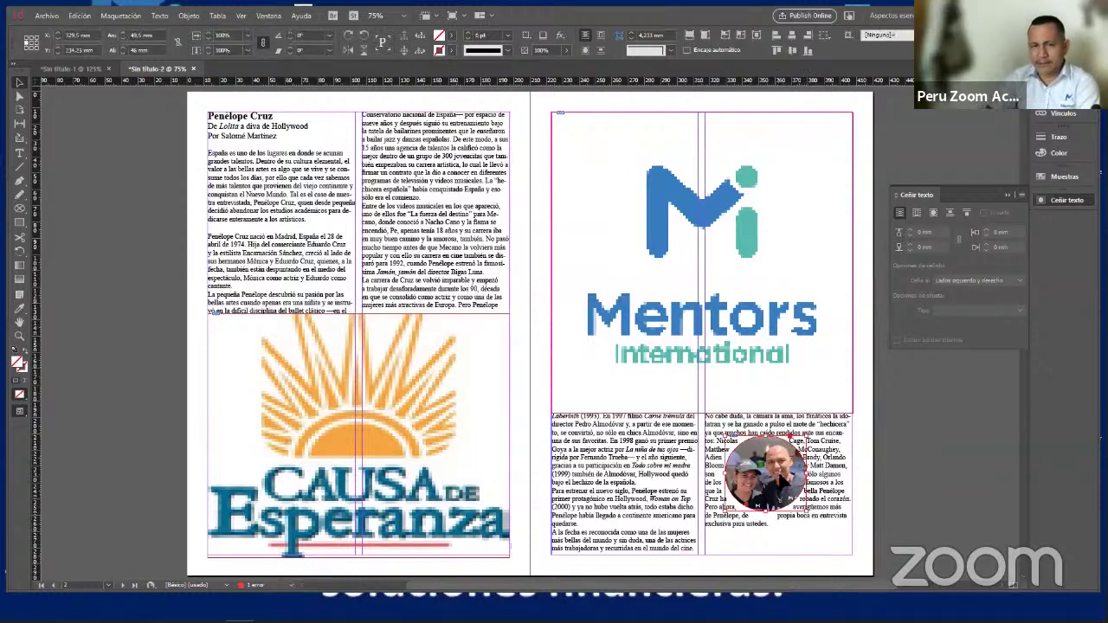
left_click_drag(806, 483, 807, 478)
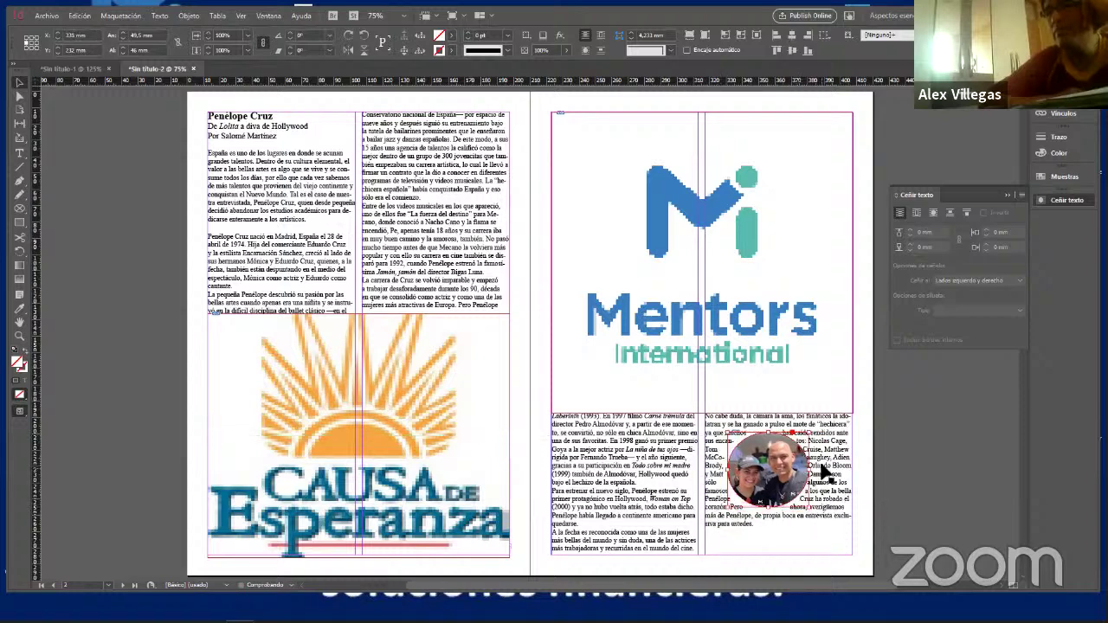
Set the elliptical photo's text wrap to follow the object shape with a 4 mm offset
left_click(934, 213)
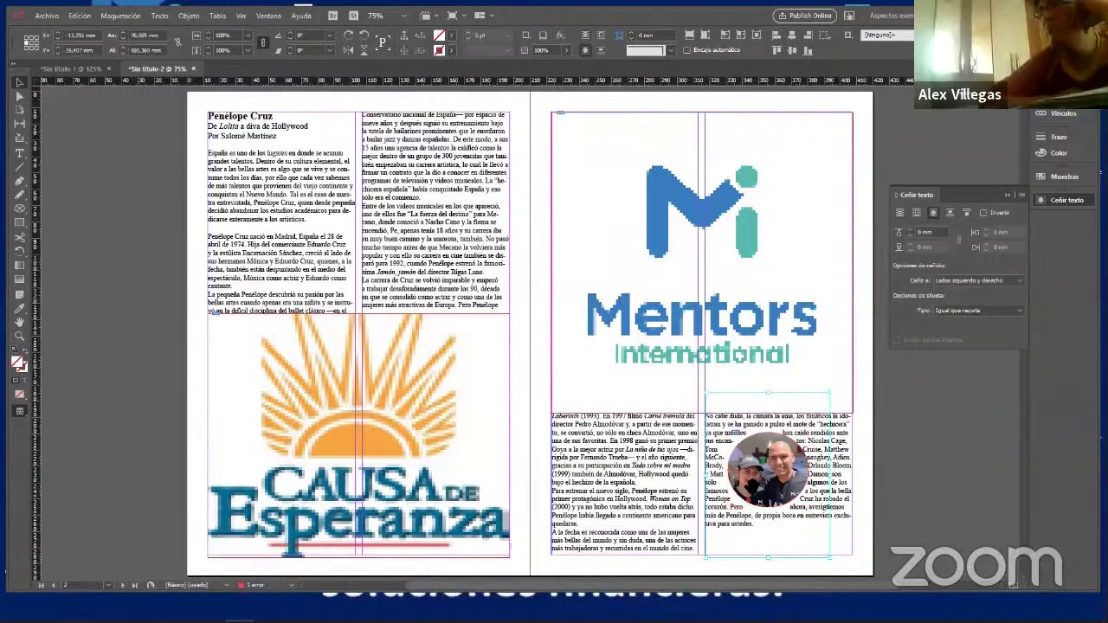
left_click(909, 227)
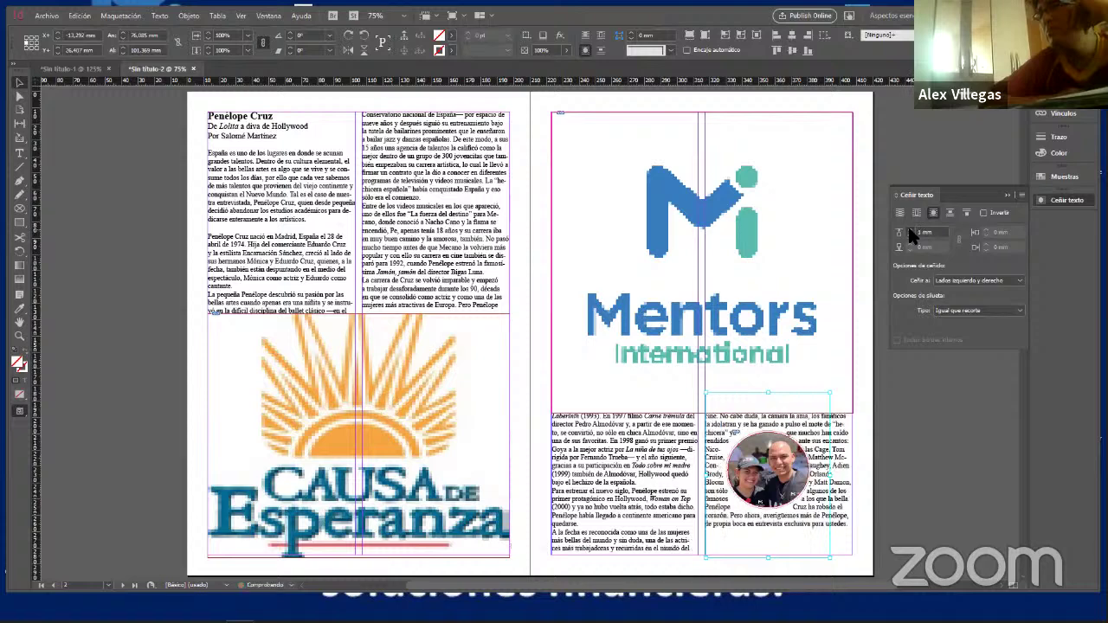
left_click(909, 228)
left_click(907, 225)
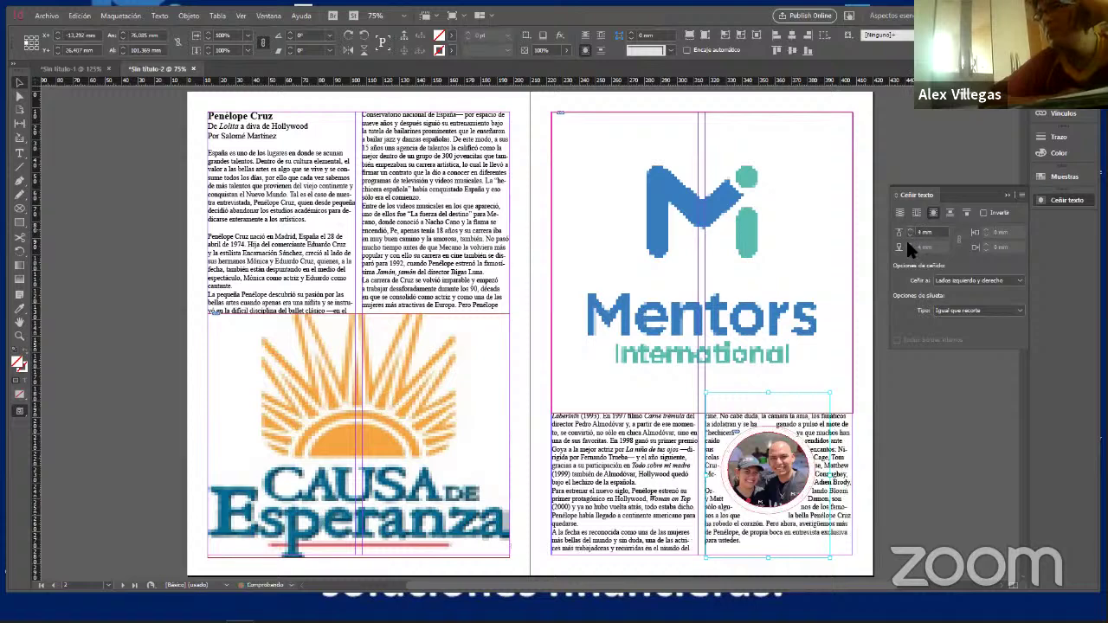
left_click(866, 391)
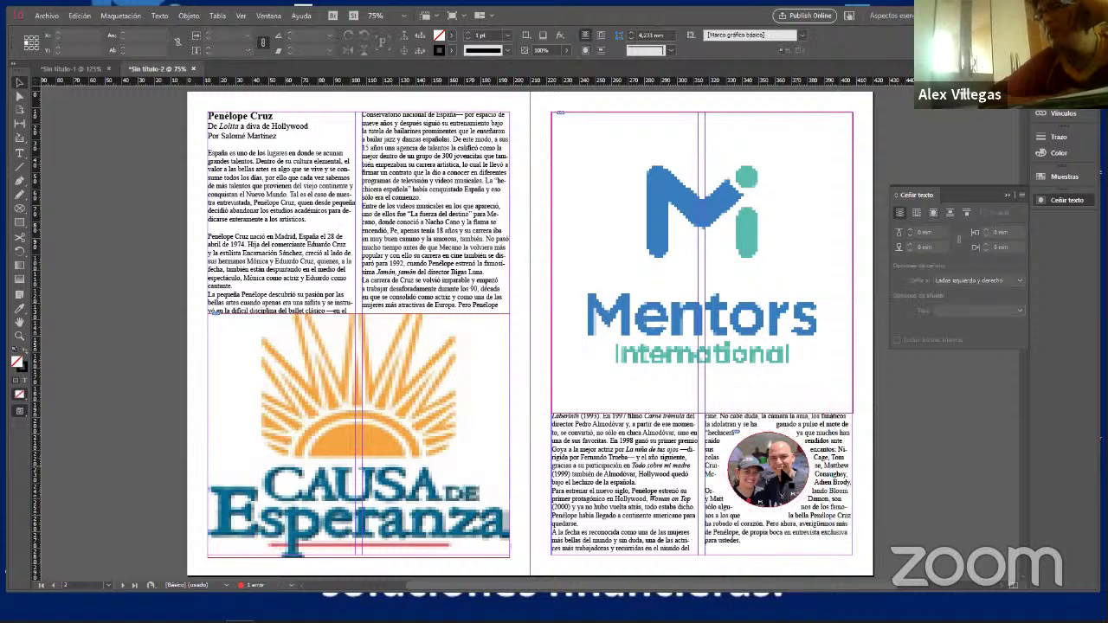
Shift the elliptical photo horizontally within the second right-page column so that text flows along both of its sides
left_click(784, 476)
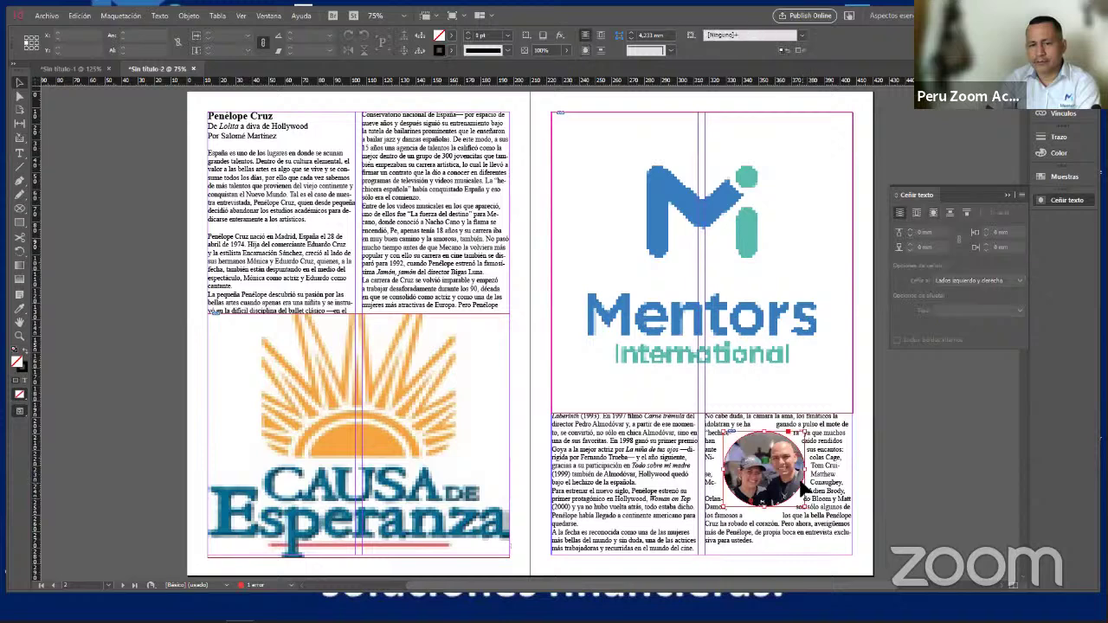
left_click_drag(800, 487, 814, 488)
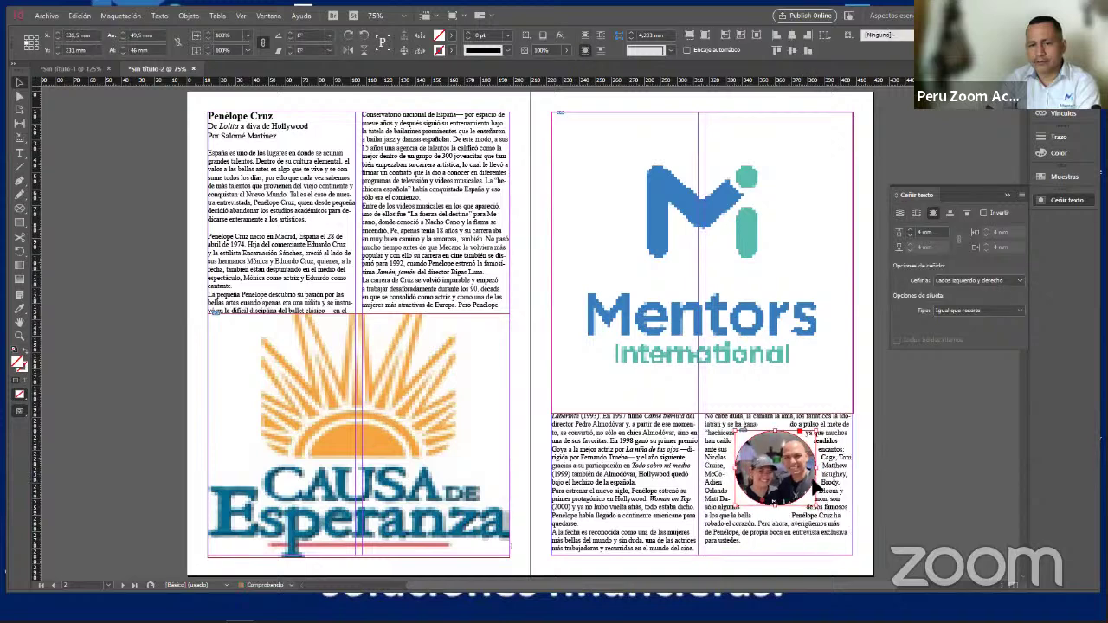
left_click(863, 442)
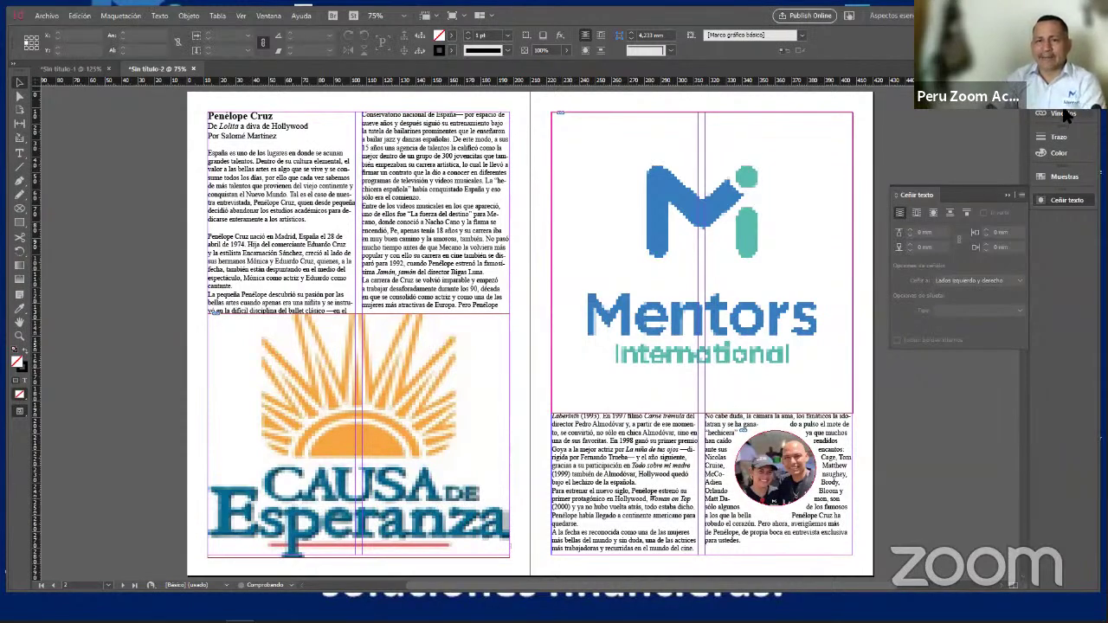
Hide the text layer to check the images on their own, and show it again
key("F12")
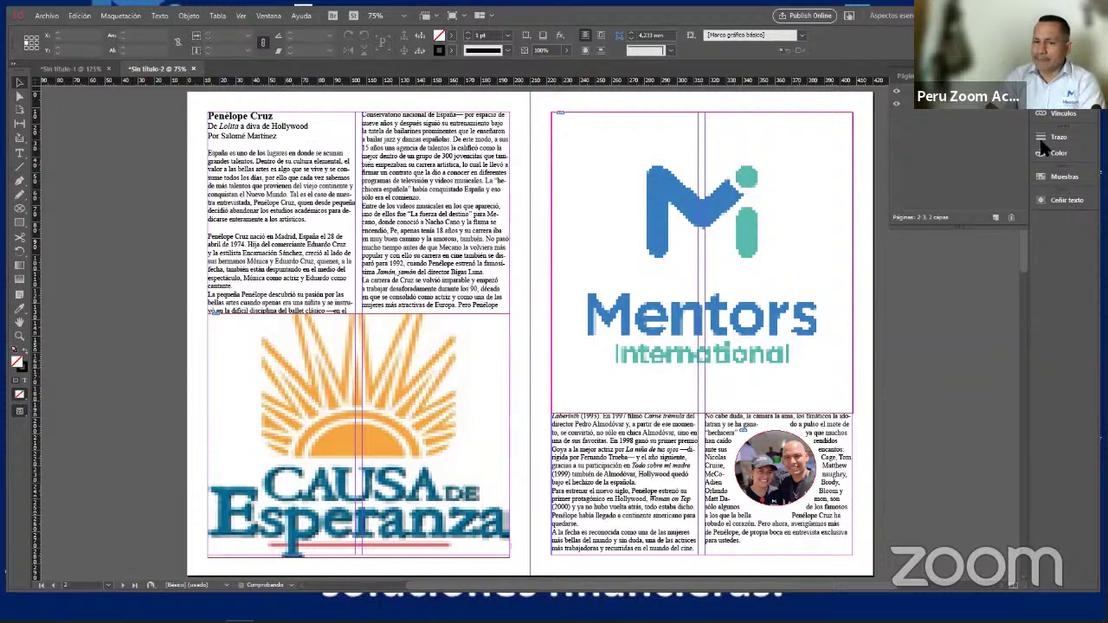
left_click(898, 103)
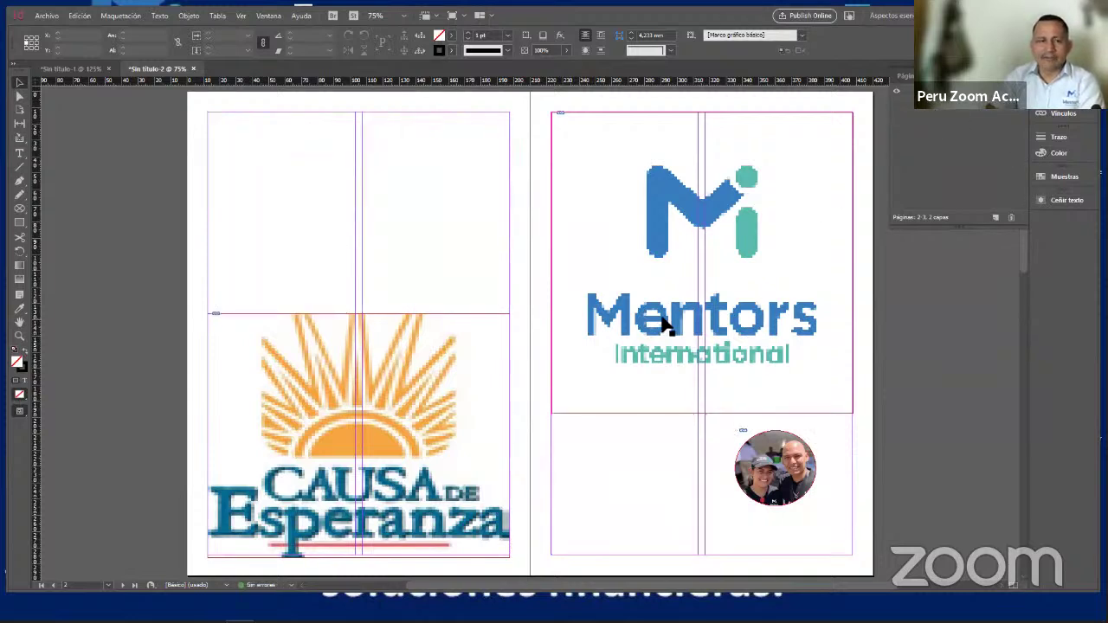
left_click(901, 95)
left_click(900, 96)
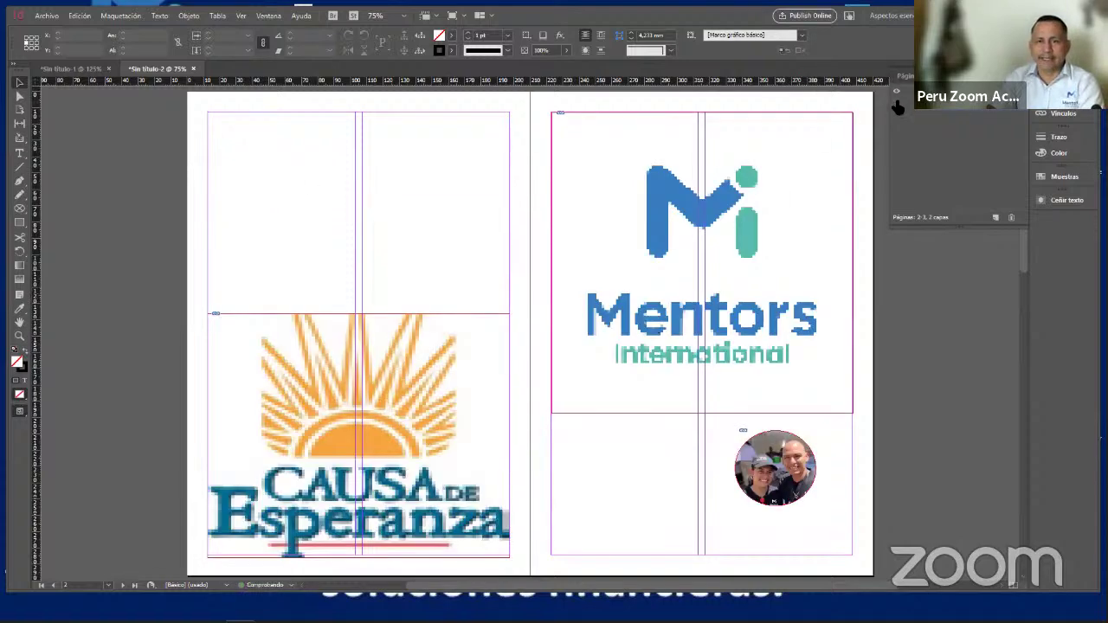
left_click(898, 104)
Shrink the Causa de Esperanza frame to about 88 by 74.5 mm and move it below the runner photo
left_click(390, 407)
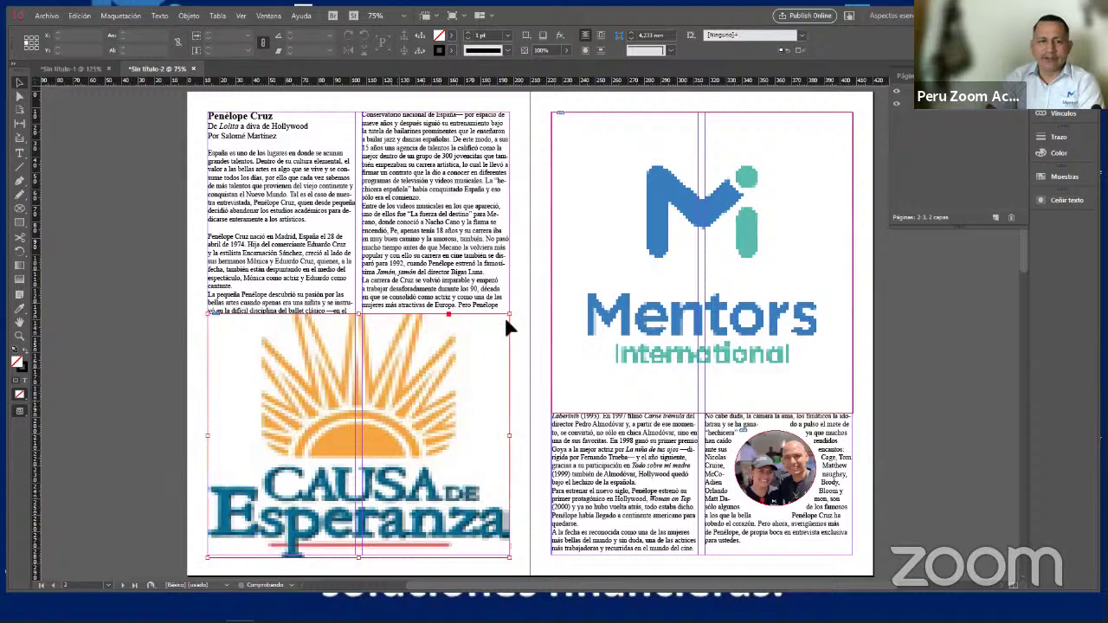
left_click_drag(509, 314, 425, 398)
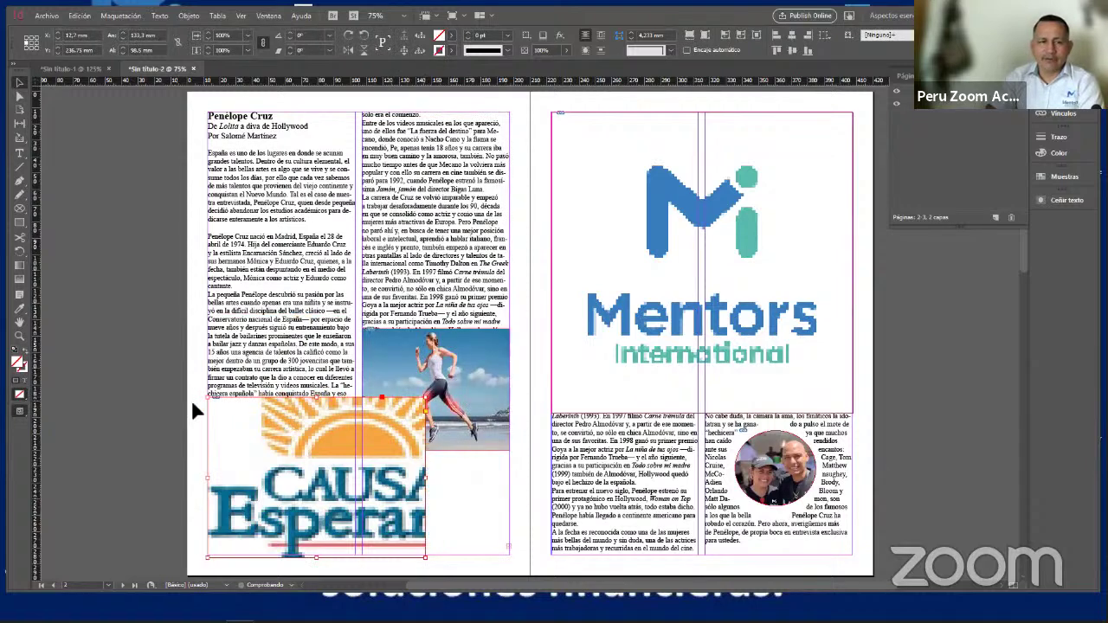
left_click_drag(210, 398, 281, 437)
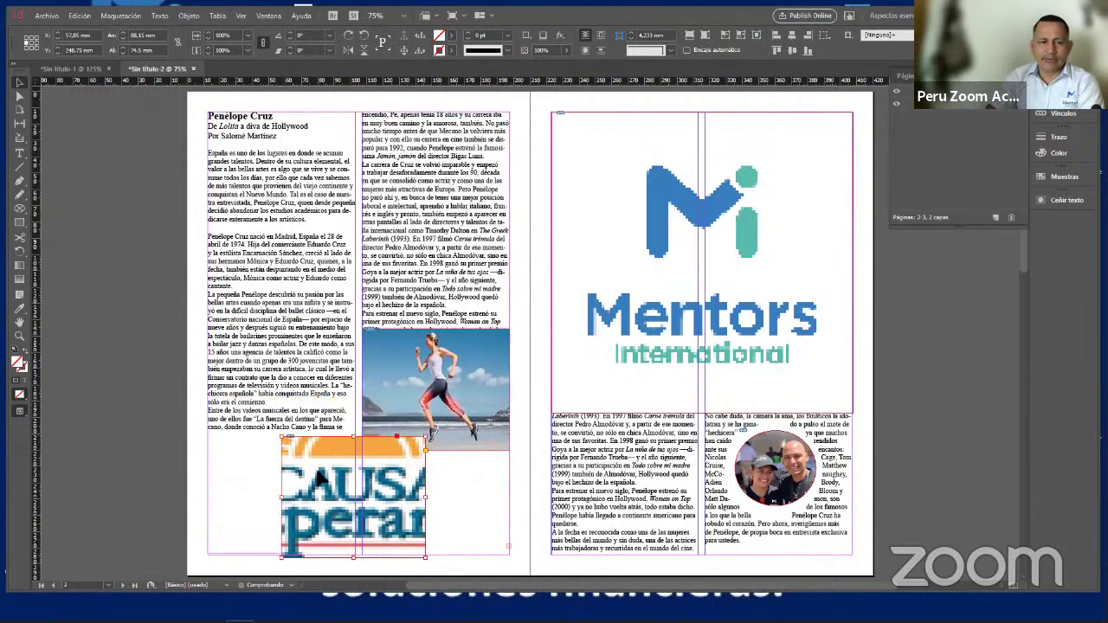
left_click_drag(322, 480, 432, 499)
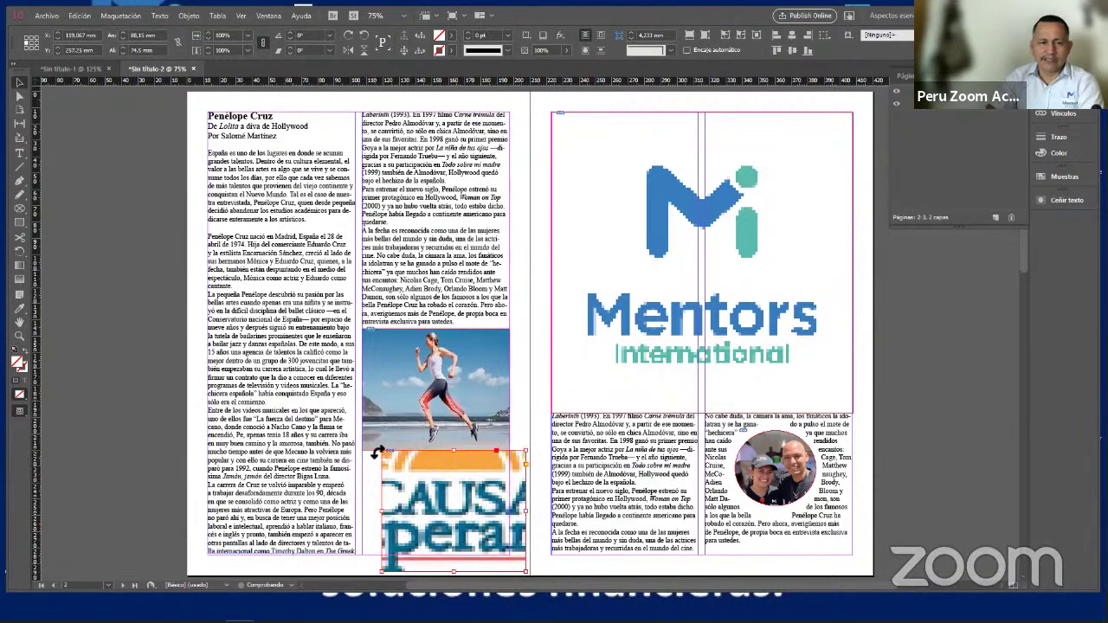
Align the Causa de Esperanza frame with the second column and lower margin, resizing it to about 90.3 by 64.5 mm
left_click_drag(380, 450, 388, 456)
left_click_drag(445, 497, 419, 490)
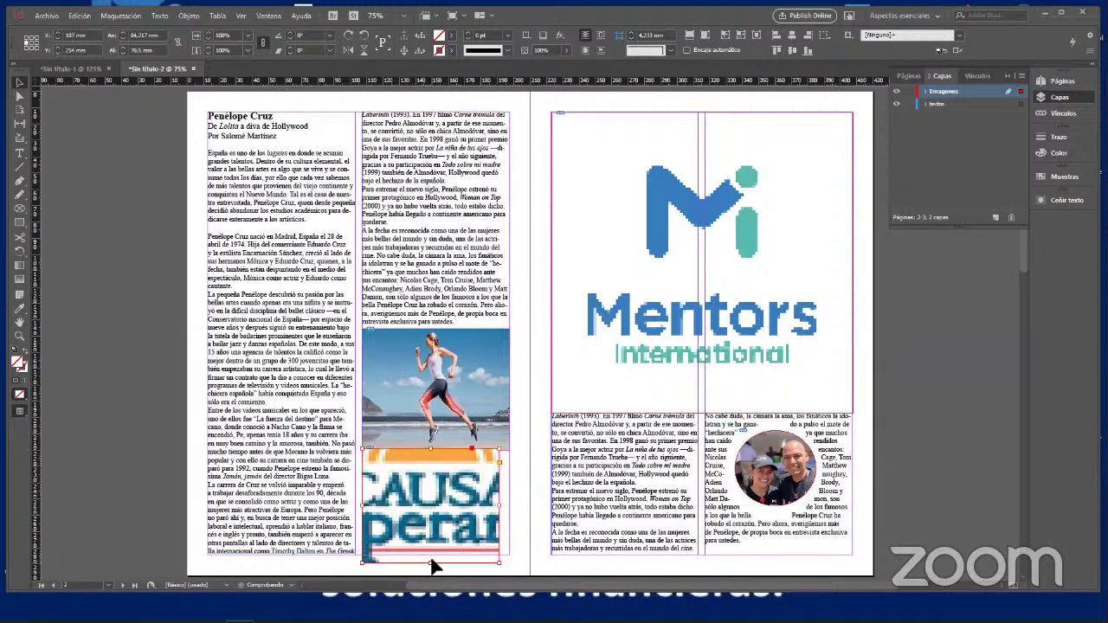
left_click_drag(431, 562, 431, 551)
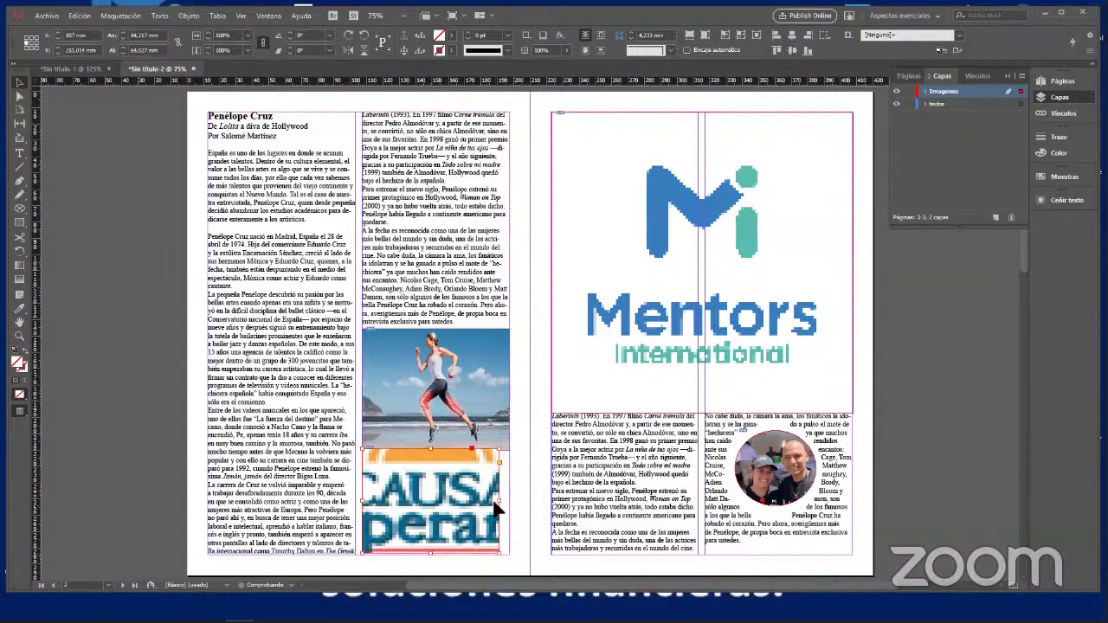
left_click_drag(500, 502, 510, 502)
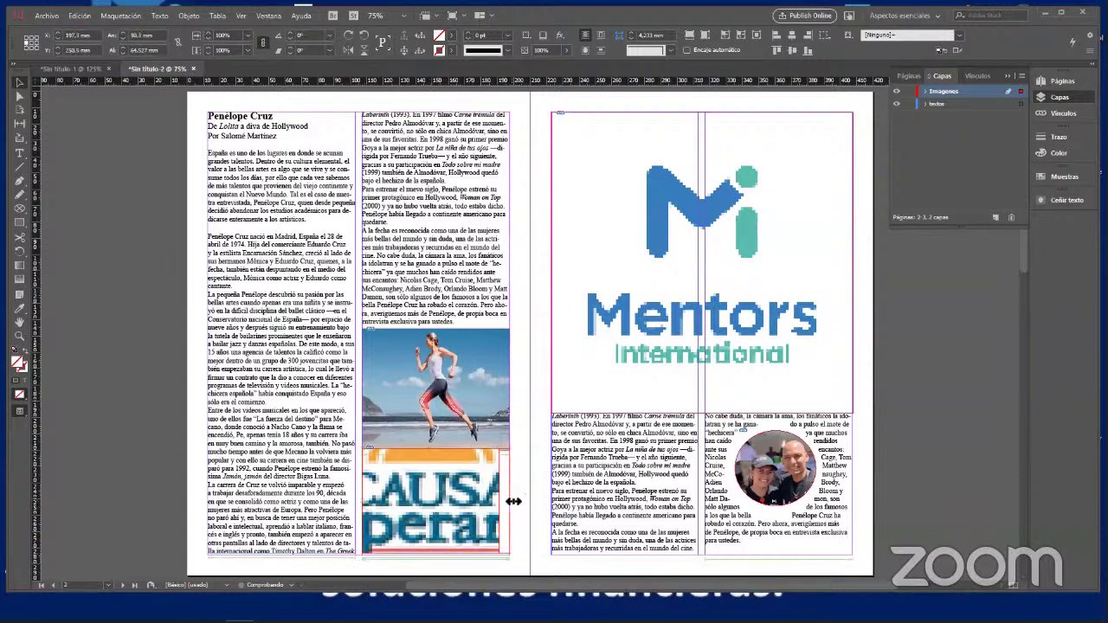
Fit the Causa de Esperanza logo to its resized frame using the content-to-frame fitting option
right_click(439, 498)
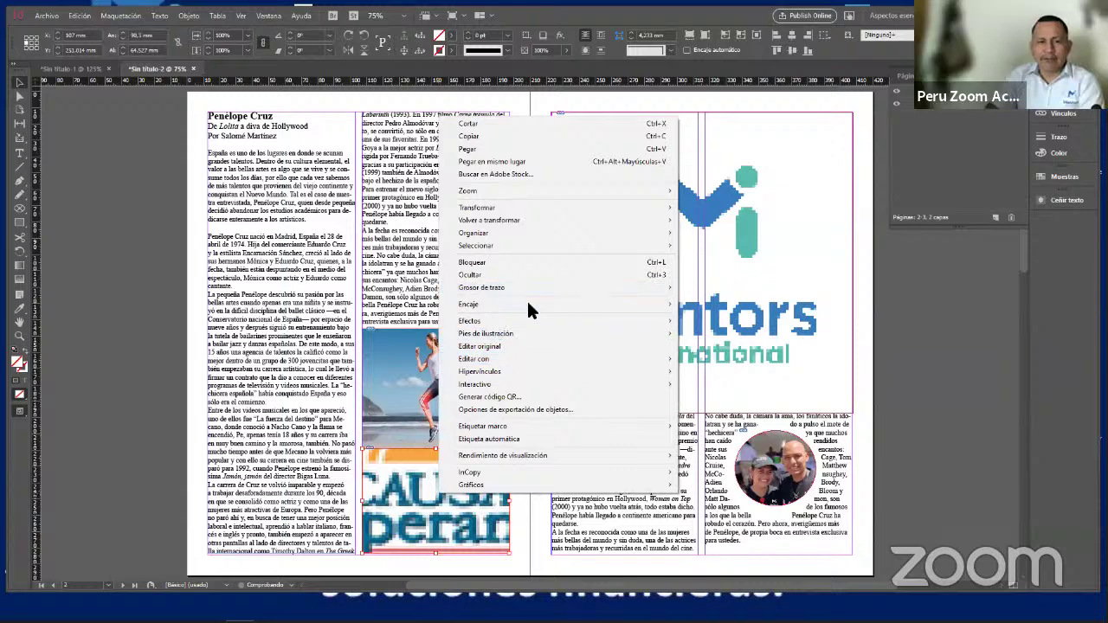
mouse_move(537, 303)
left_click(781, 347)
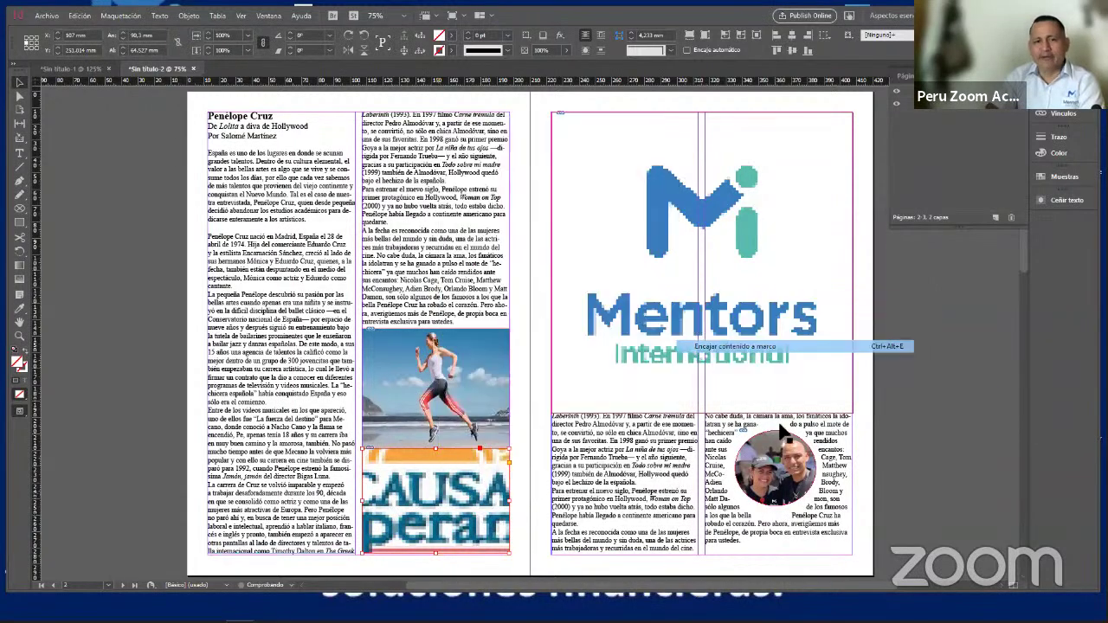
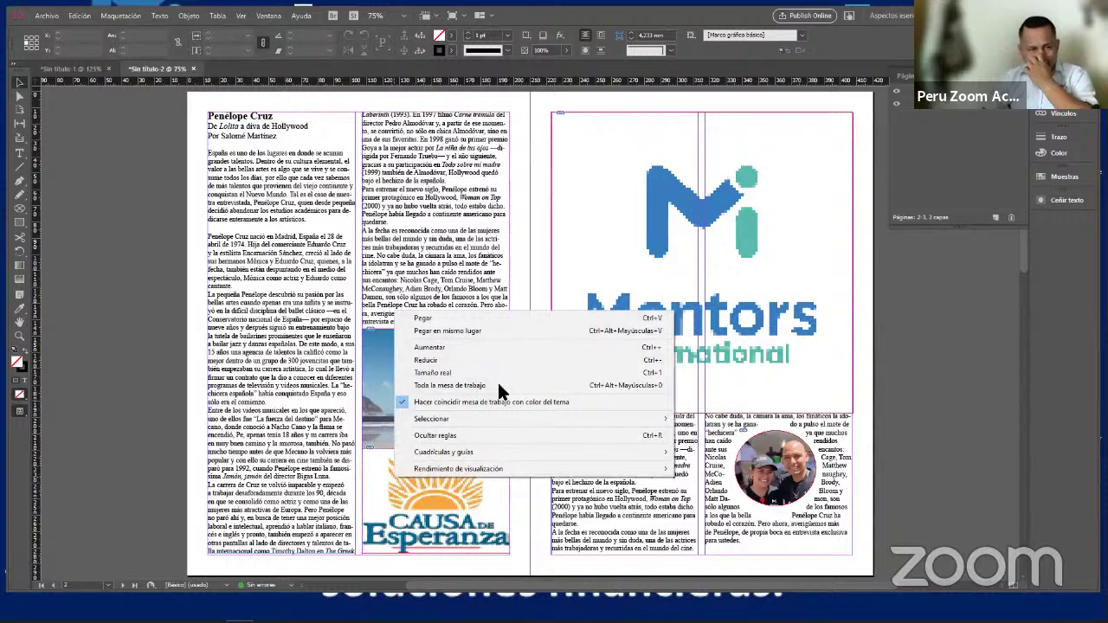
left_click(443, 489)
right_click(428, 470)
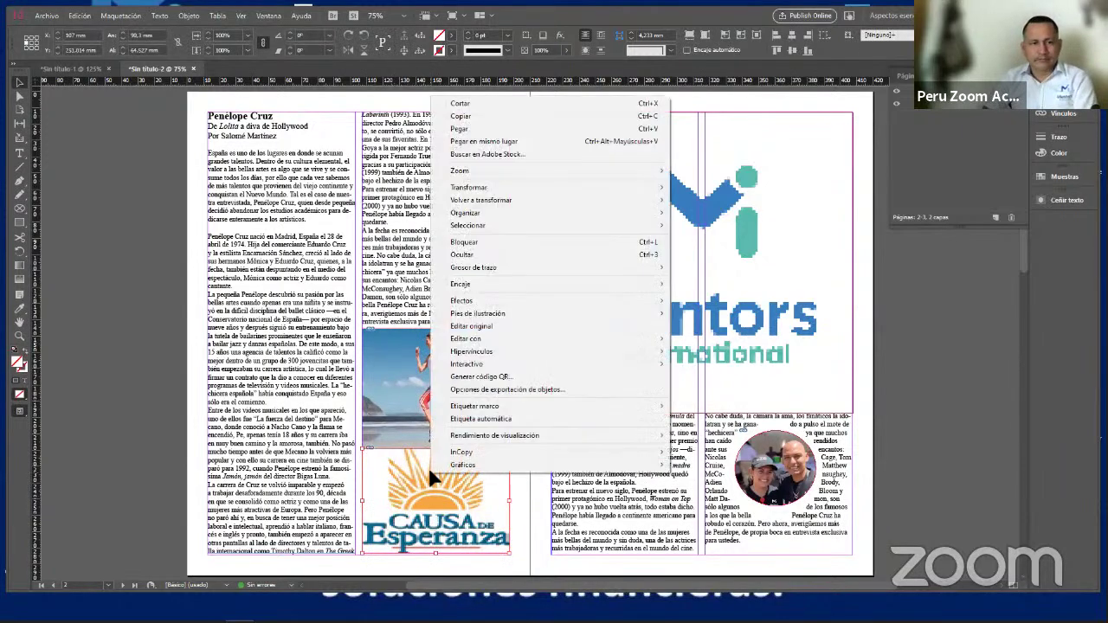
mouse_move(585, 283)
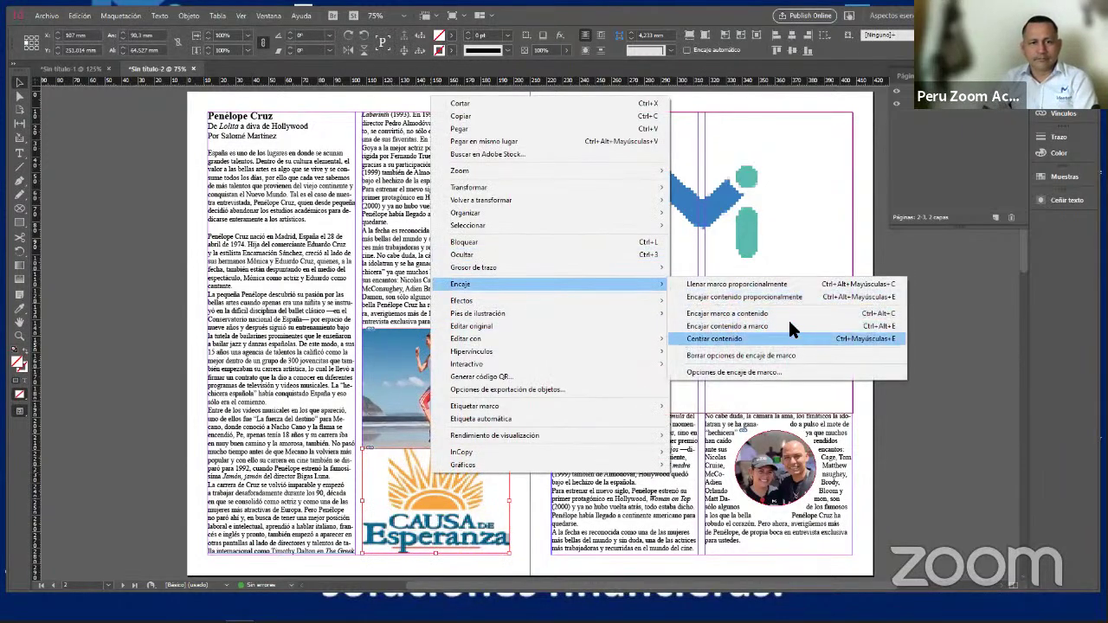
left_click(789, 326)
left_click(538, 346)
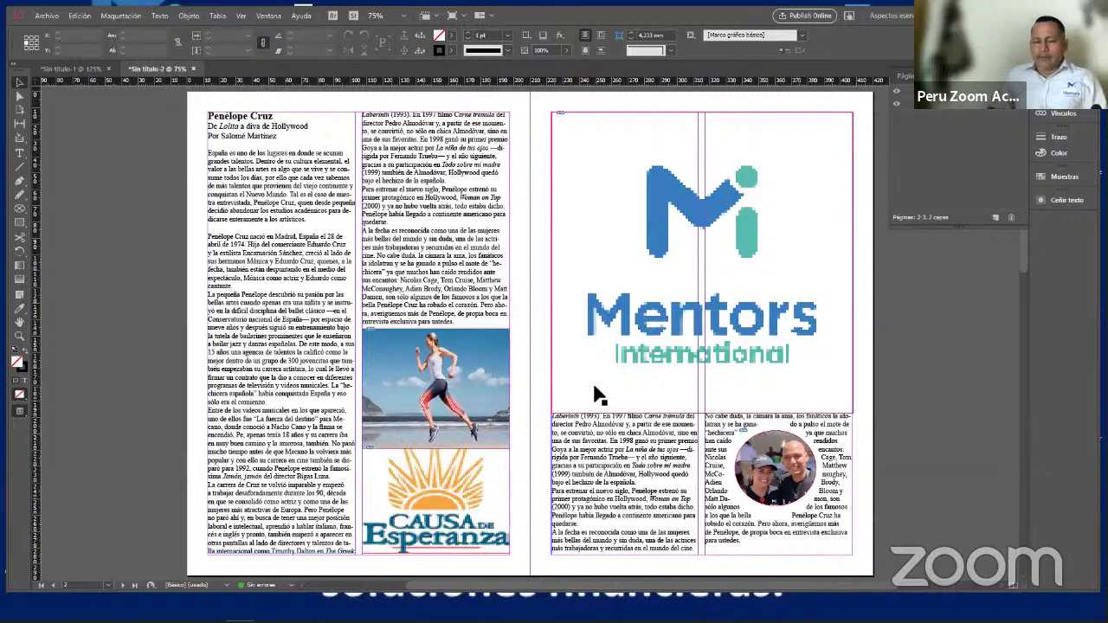
Look through the blank spreads after the article and bring pages 4-5 into view
scroll(511, 464, "down", 3)
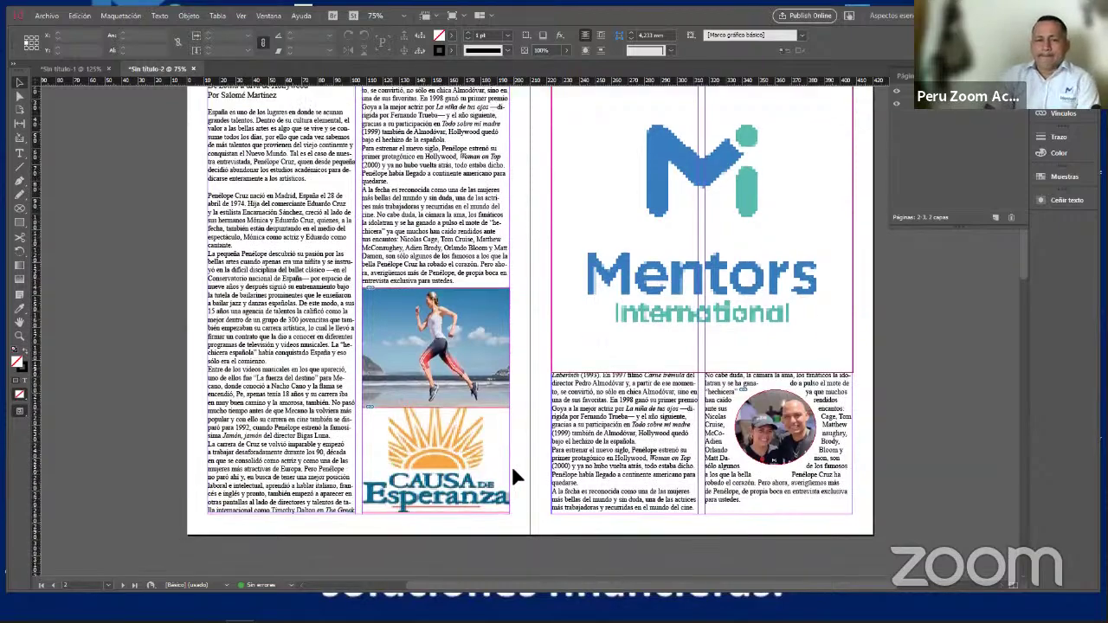
scroll(514, 475, "down", 10)
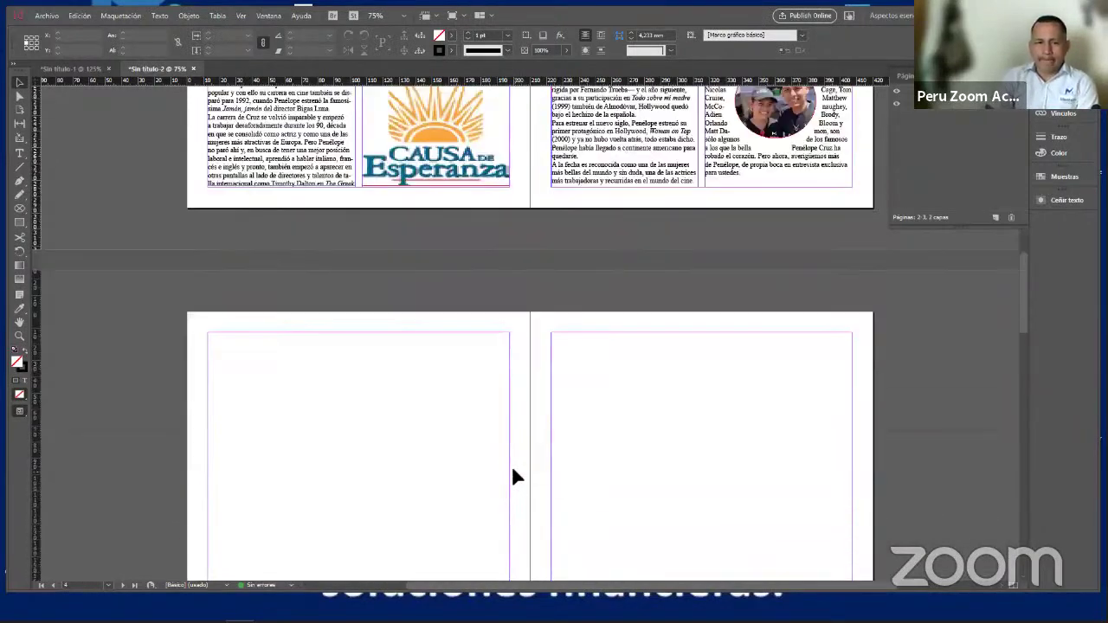
scroll(514, 476, "down", 20)
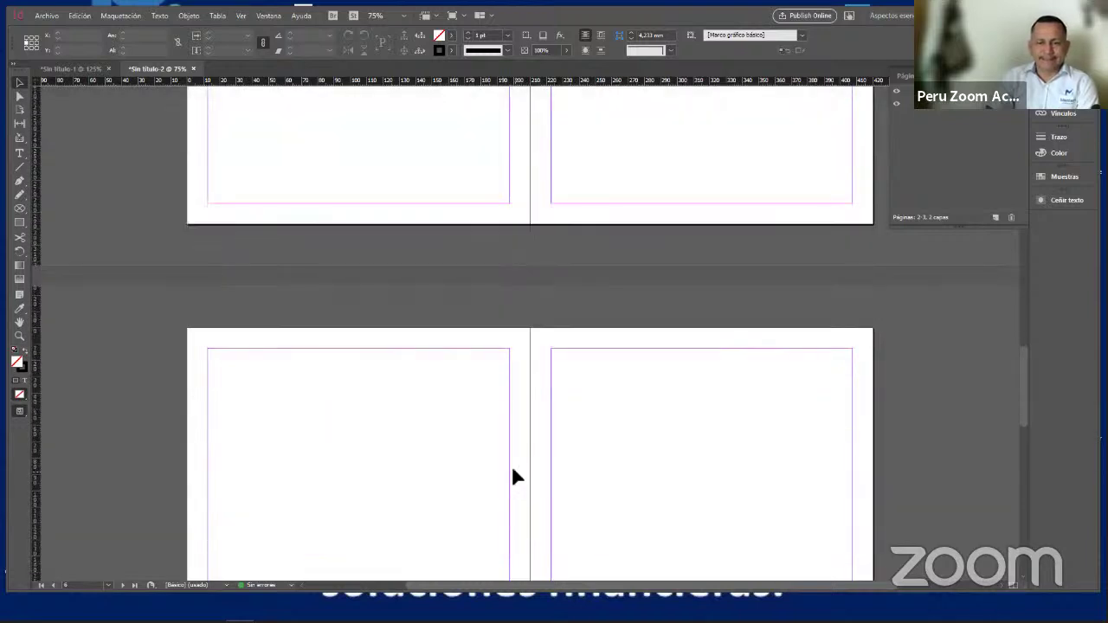
scroll(513, 476, "up", 15)
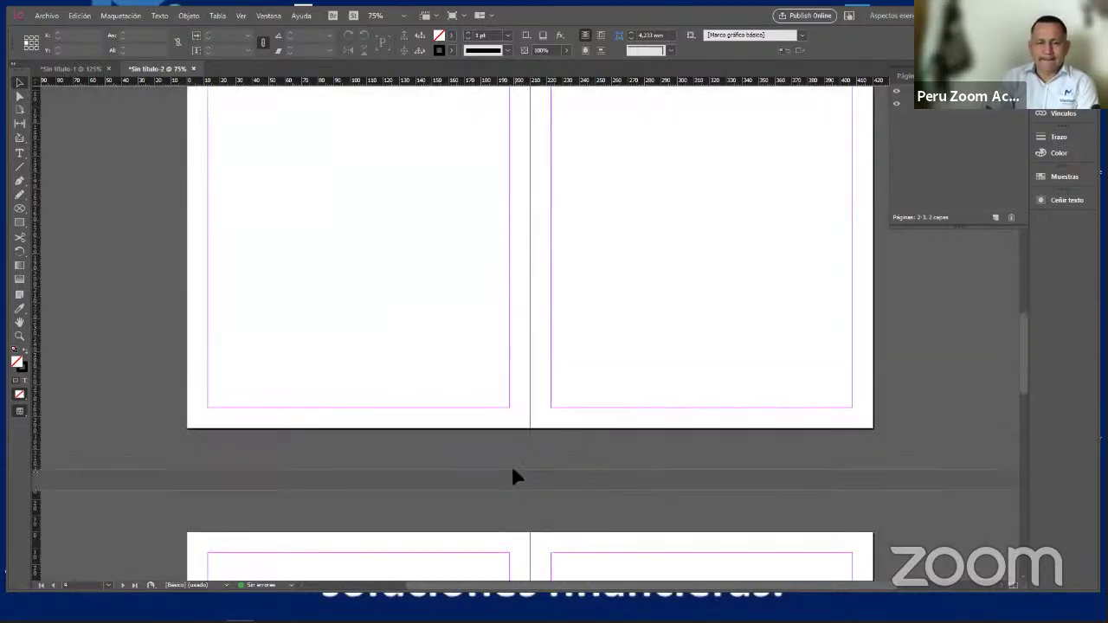
scroll(513, 476, "up", 10)
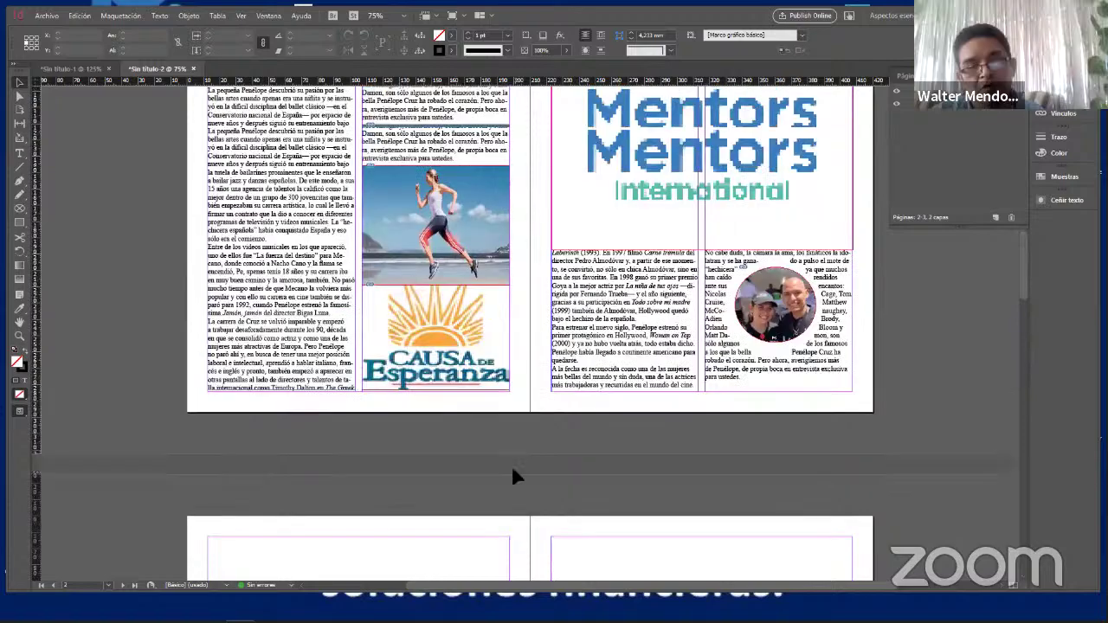
scroll(514, 476, "down", 6)
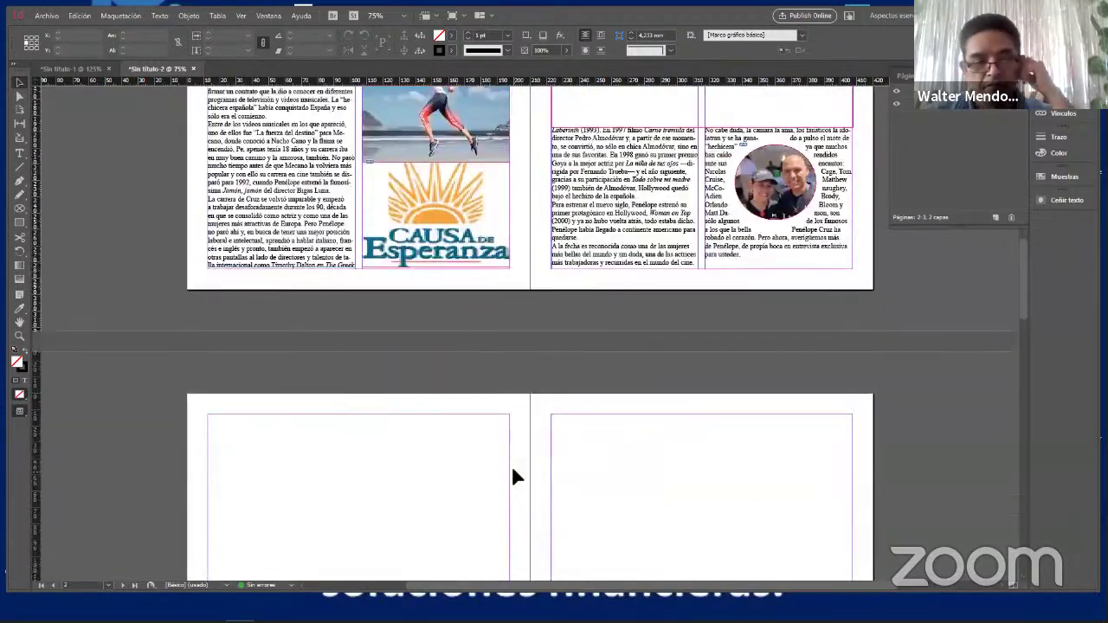
scroll(514, 472, "down", 4)
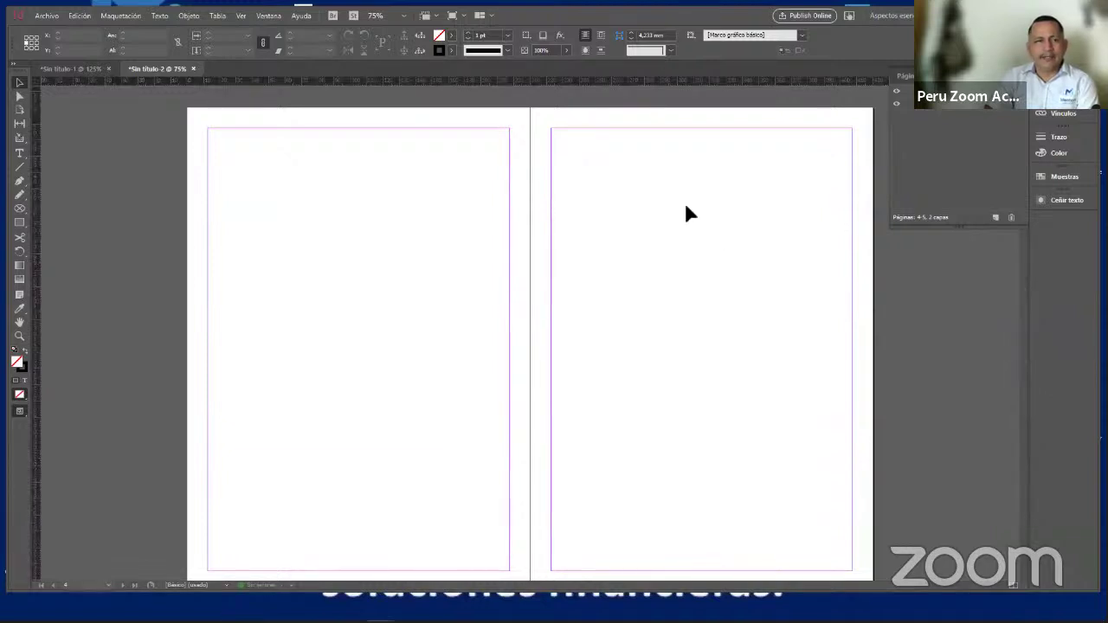
Set up two columns on the blank spread of pages 4-5
left_click(112, 17)
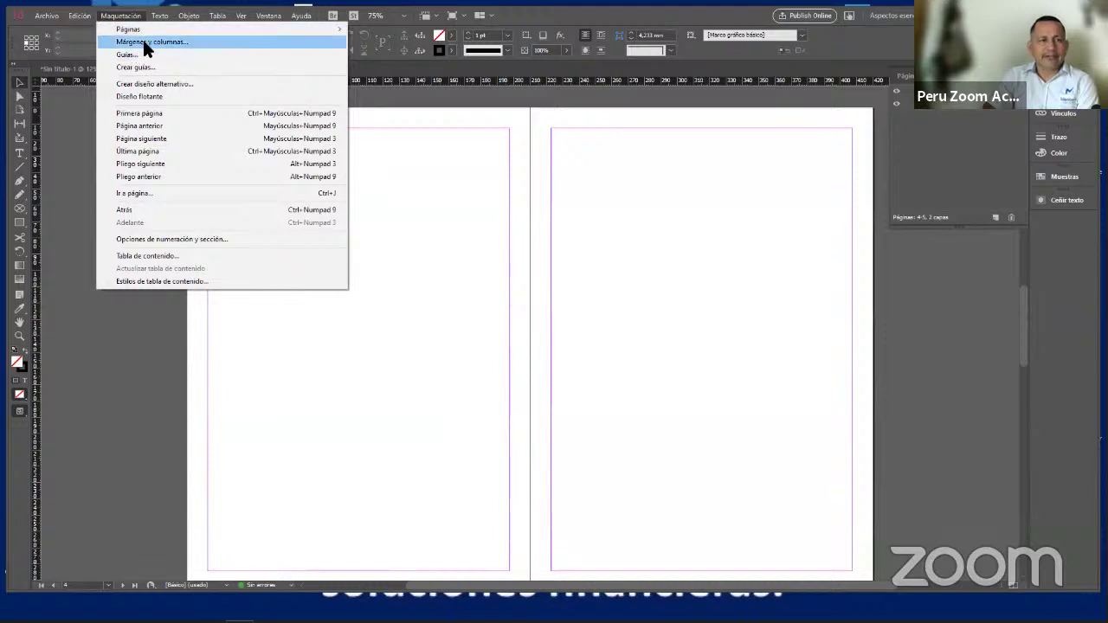
left_click(146, 42)
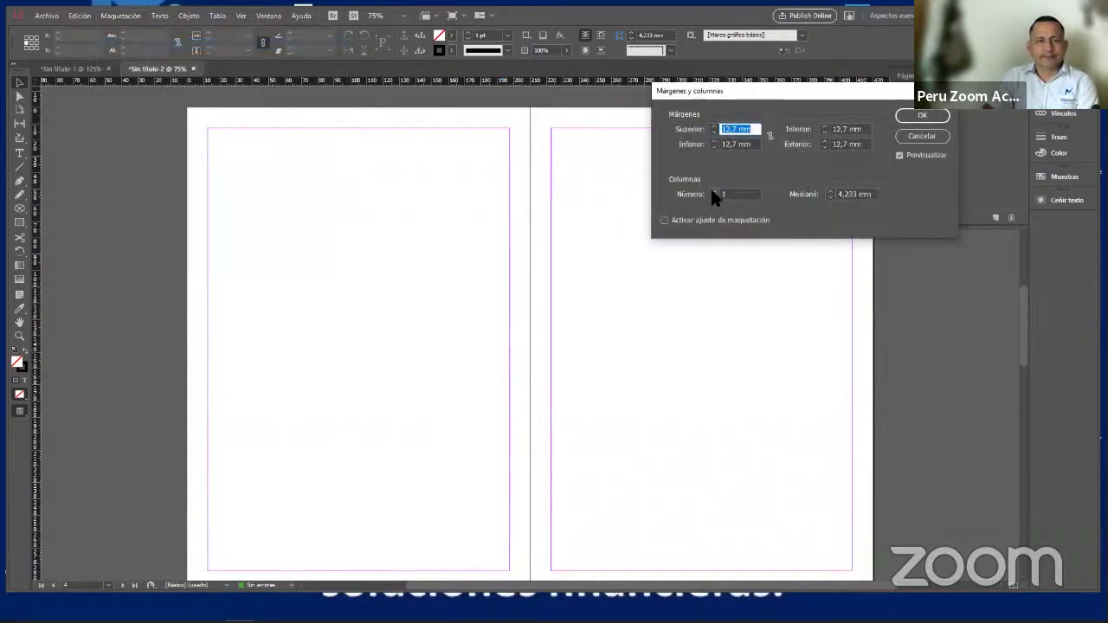
left_click(714, 191)
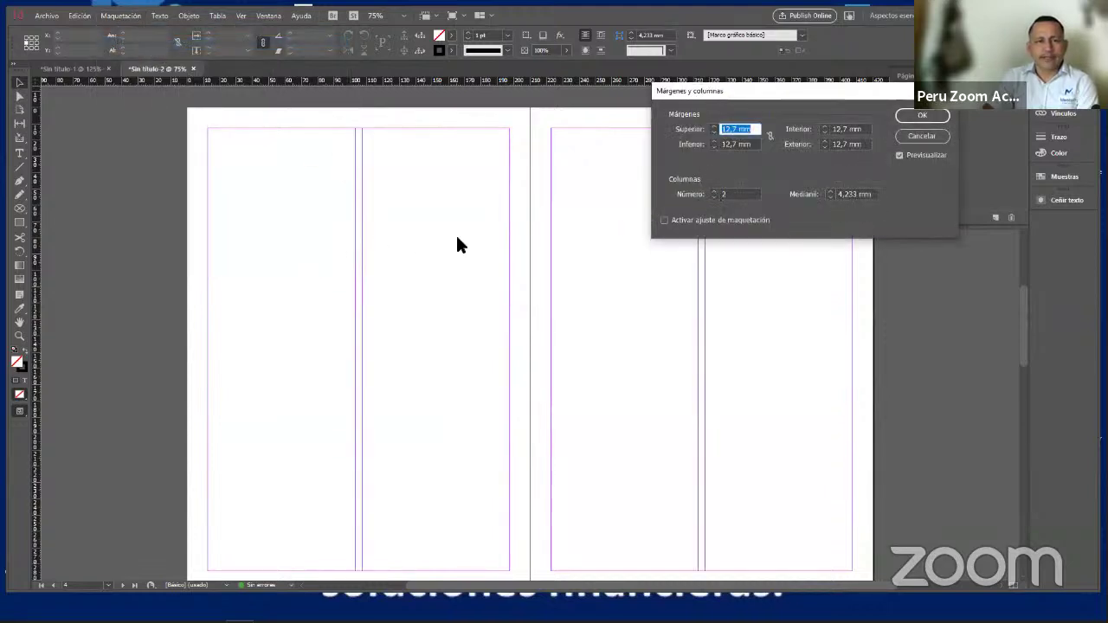
left_click(923, 117)
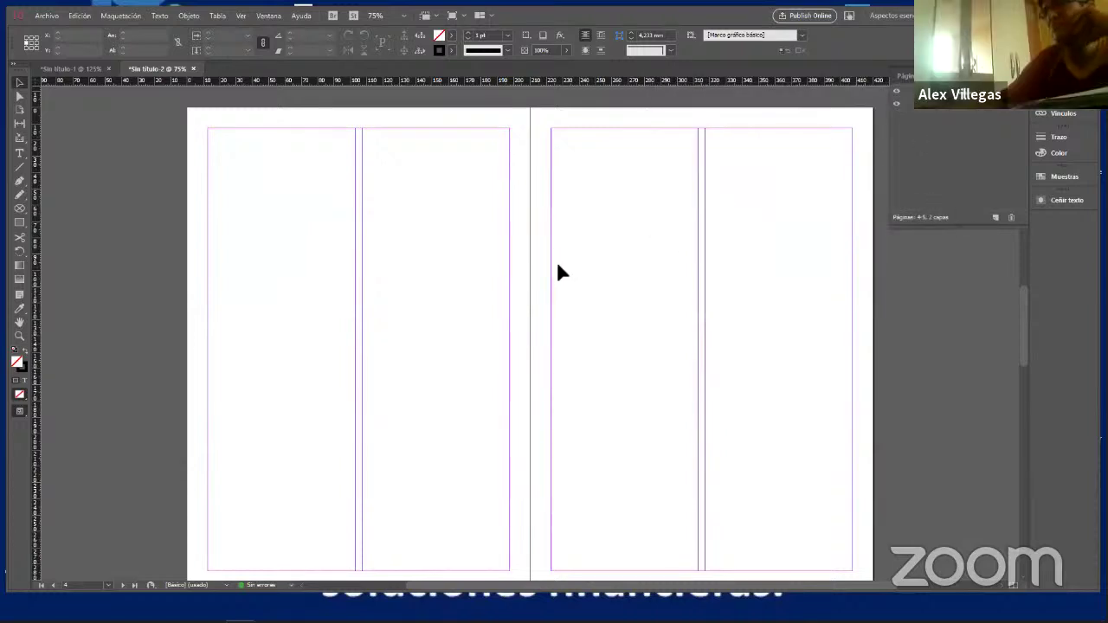
Start placing a file and look through the Desktop for a Word document to import, previewing Competencia
left_click(45, 17)
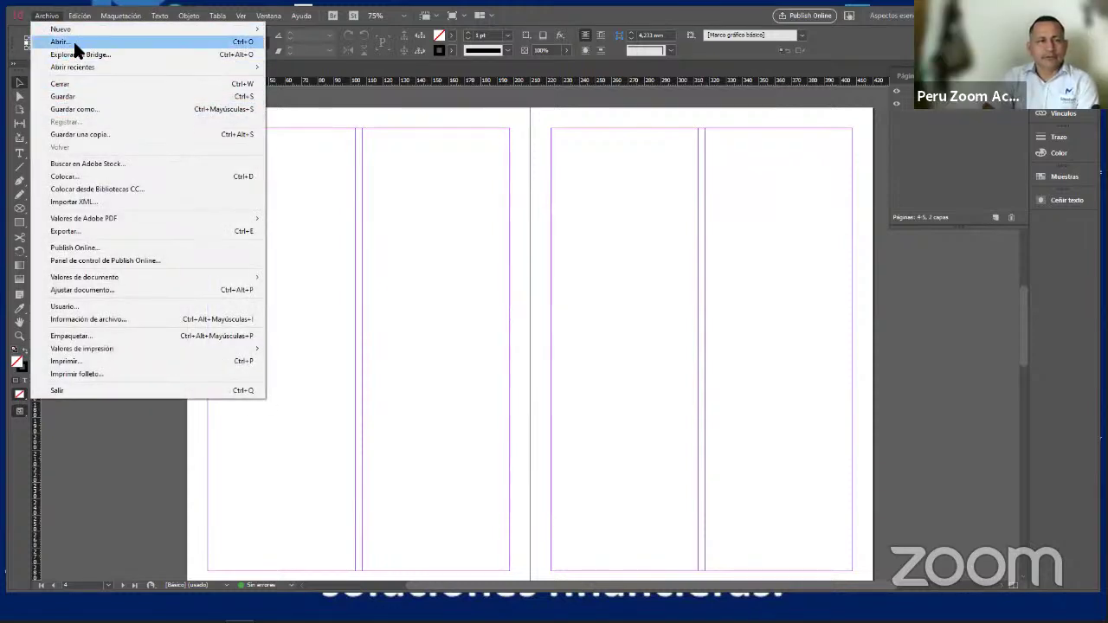
left_click(72, 178)
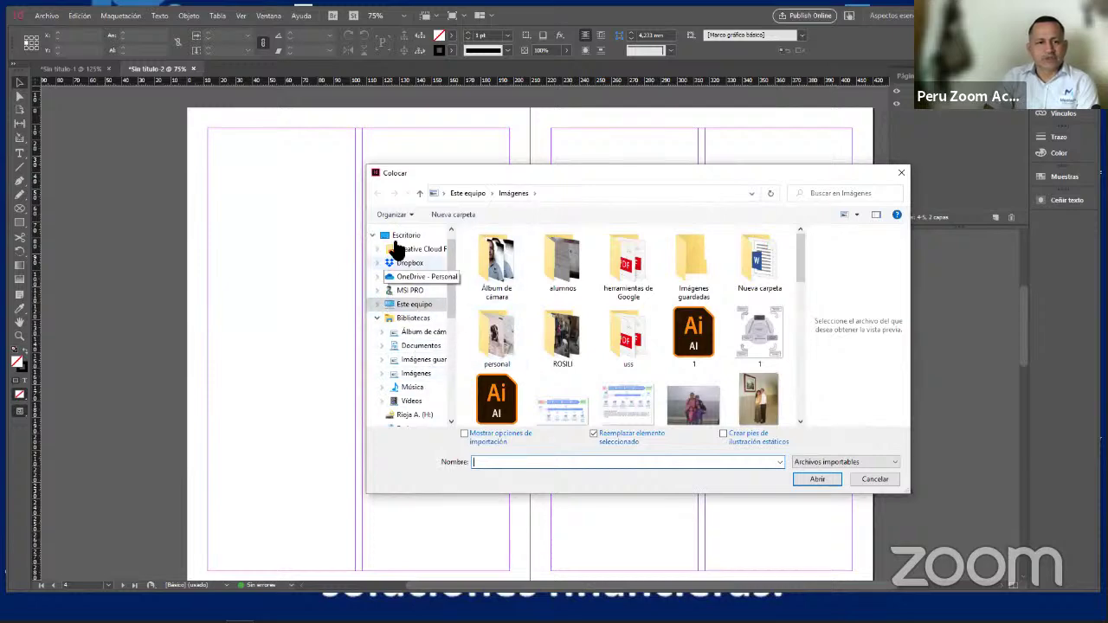
left_click(400, 235)
scroll(632, 350, "down", 5)
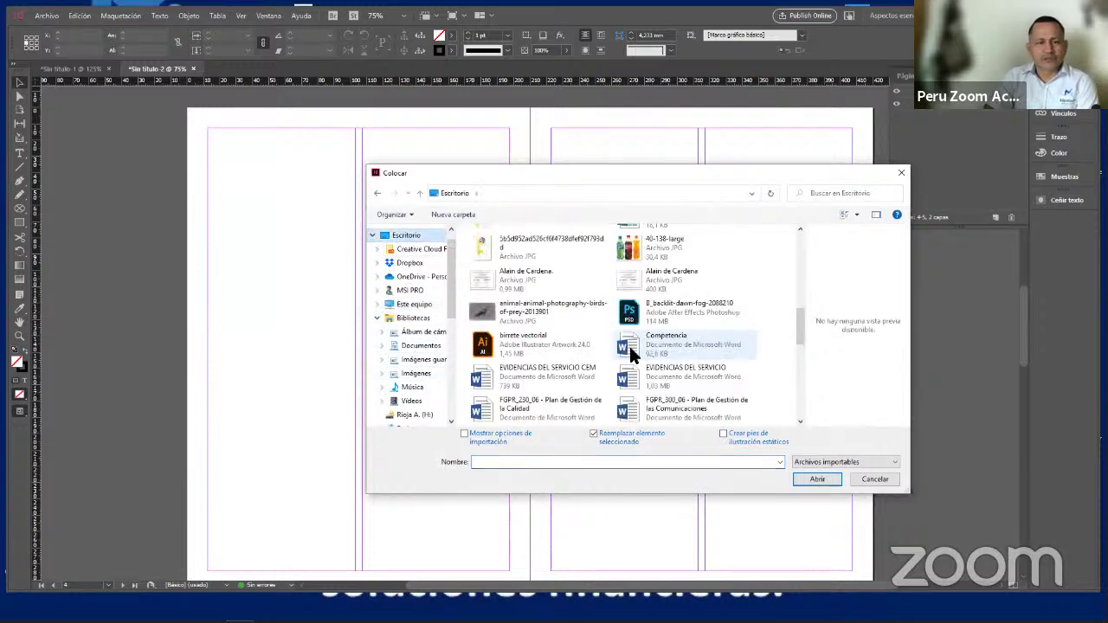
scroll(631, 349, "down", 6)
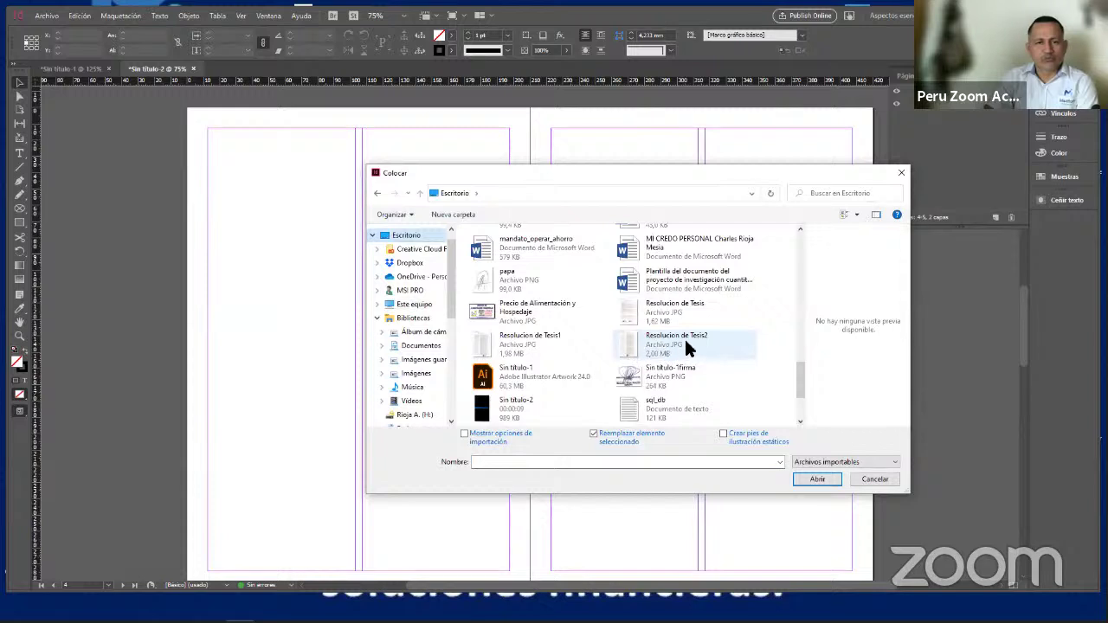
scroll(684, 340, "up", 5)
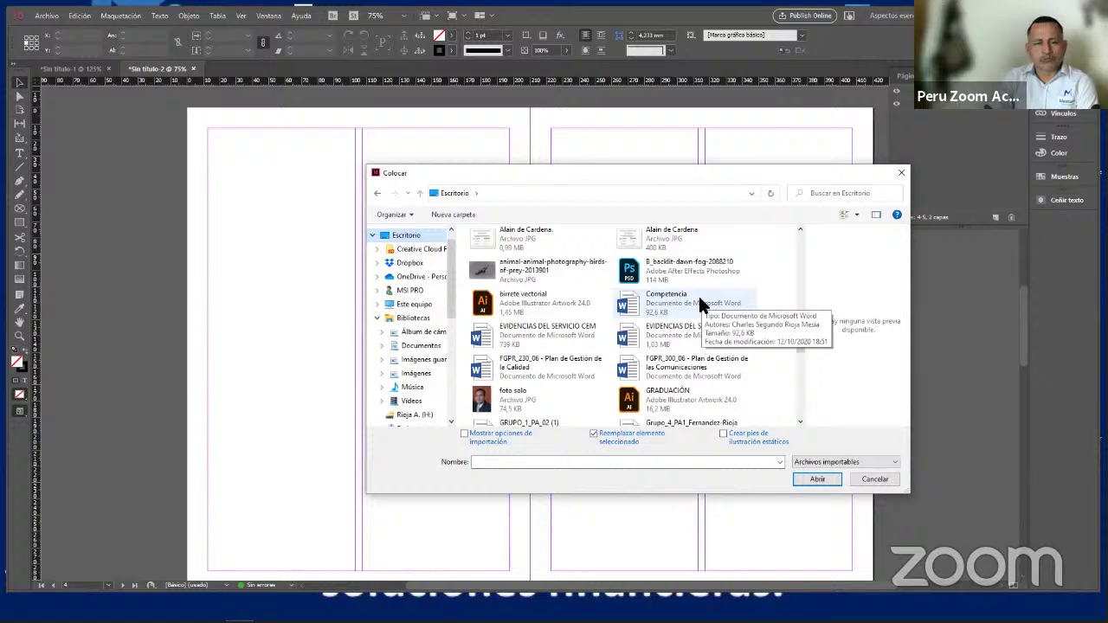
left_click(660, 309)
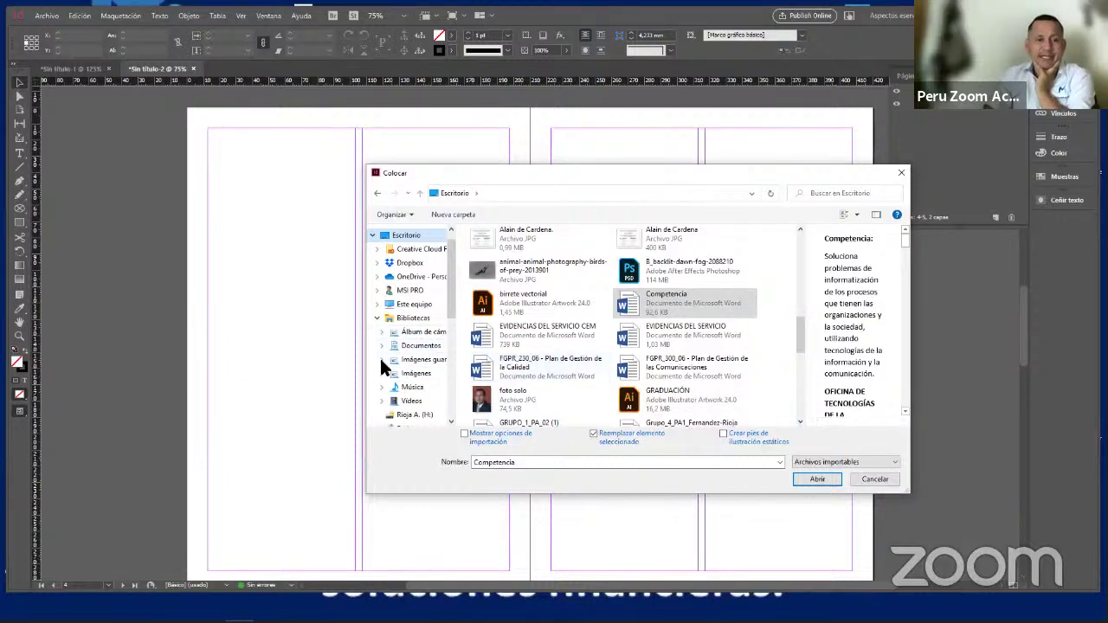
scroll(428, 329, "down", 1)
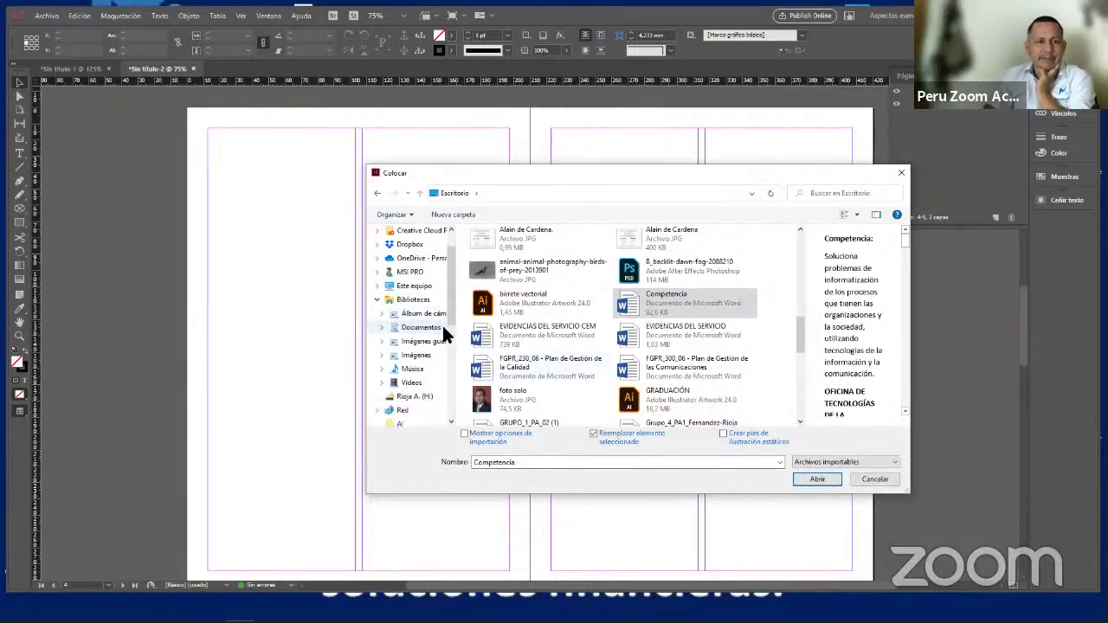
scroll(441, 323, "down", 2)
scroll(395, 321, "up", 1)
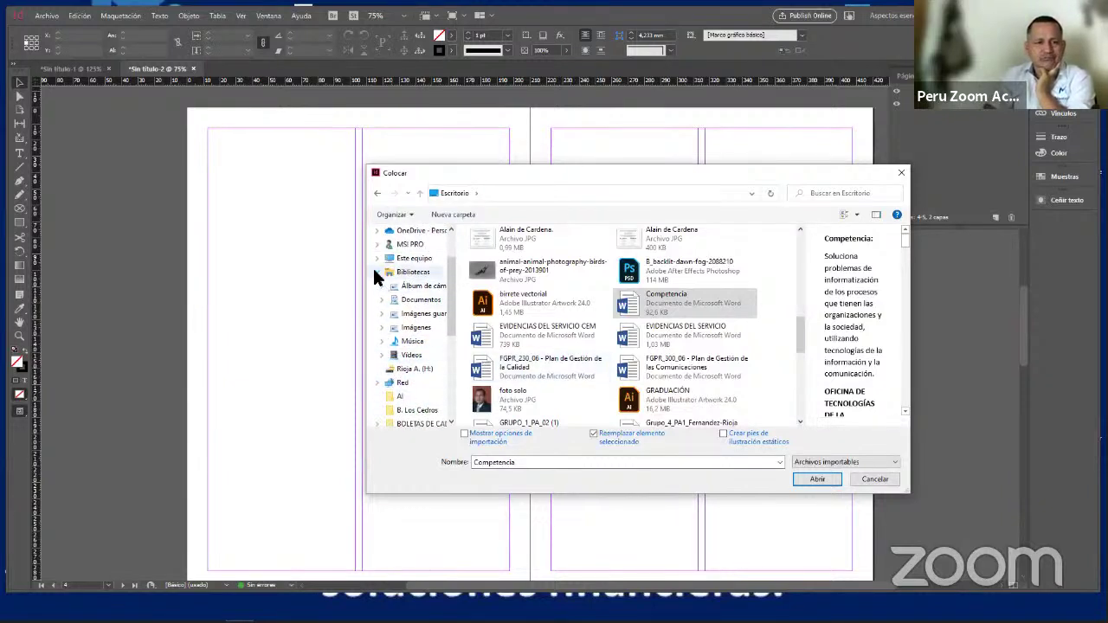
Place the OPENTYPE Word document from InDesign > C2L2_TipoDigital on DISC320 (F:), flowing it across the spread from page 4's first column
left_click(377, 258)
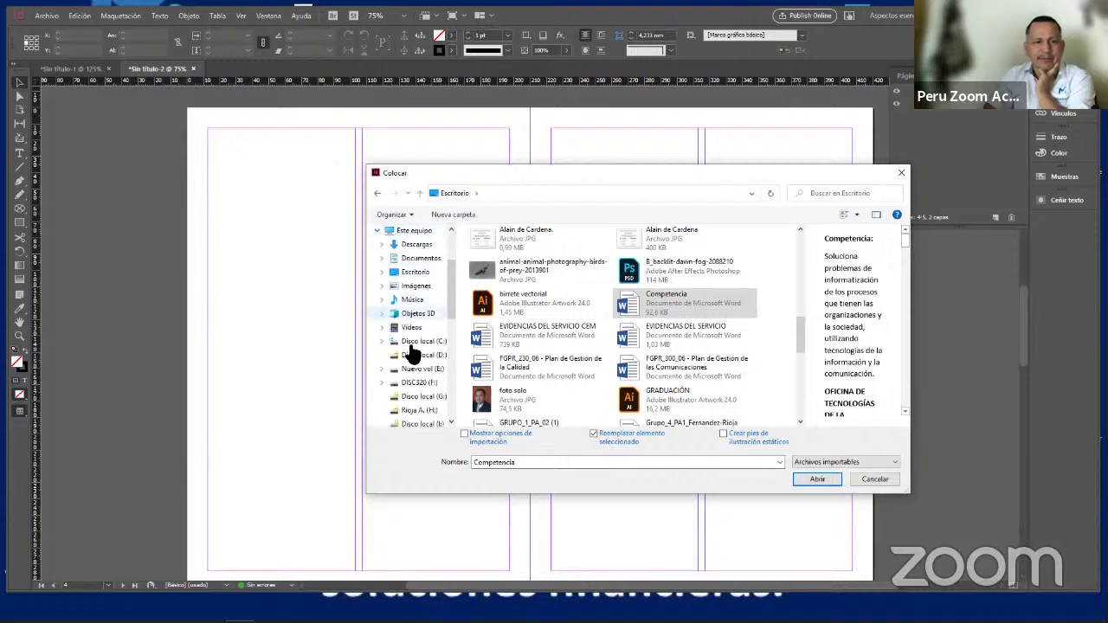
left_click(419, 383)
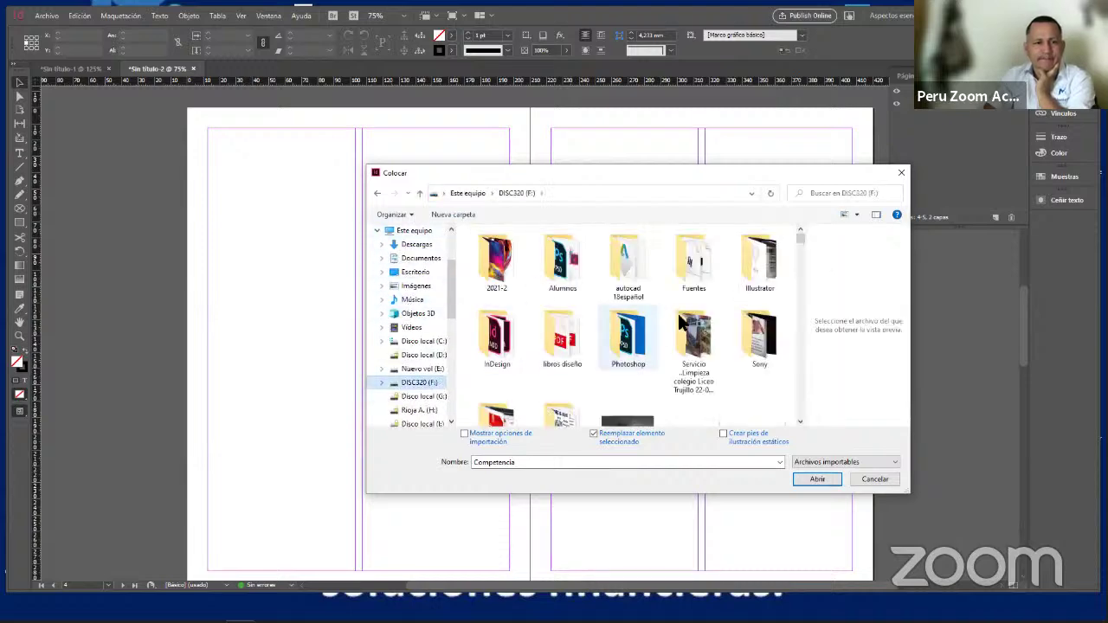
double_click(496, 338)
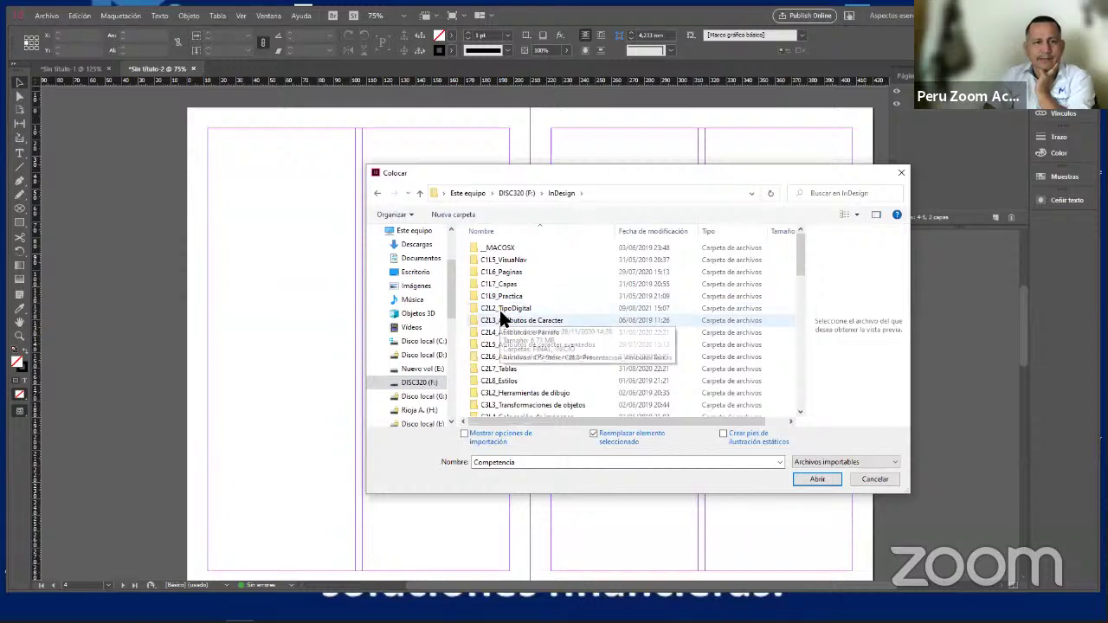
double_click(502, 309)
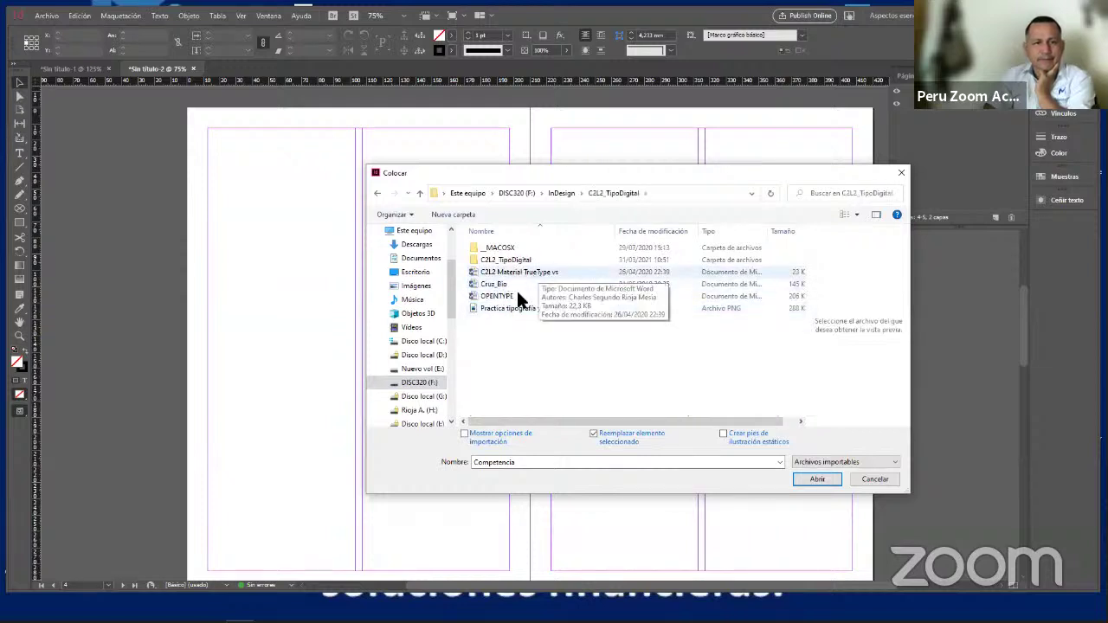
left_click(492, 296)
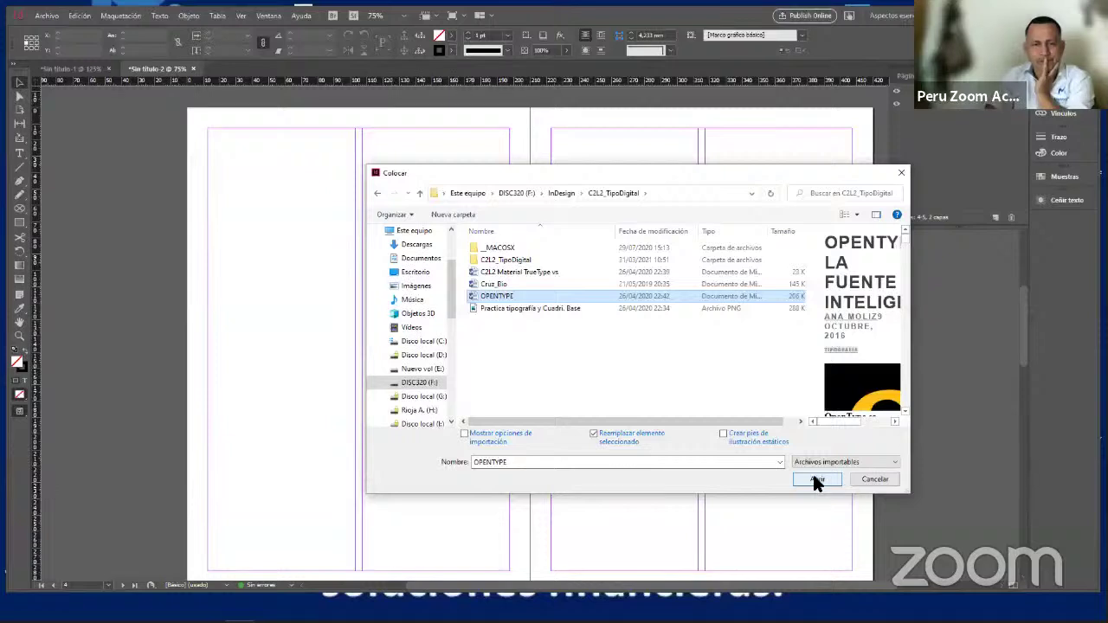
left_click(718, 465)
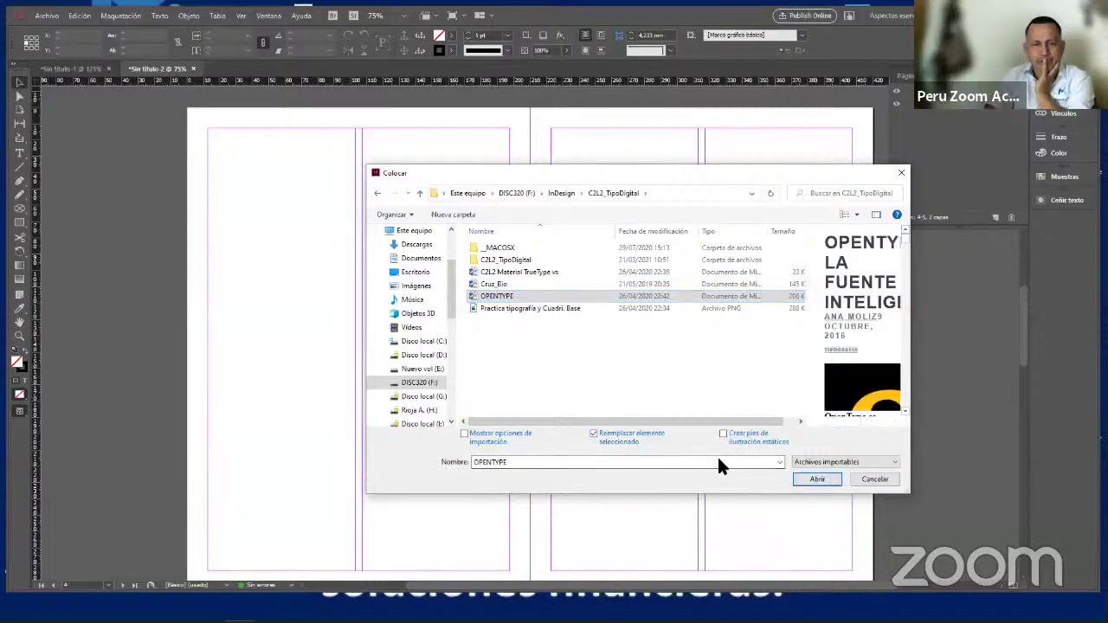
left_click(816, 478)
left_click(402, 320)
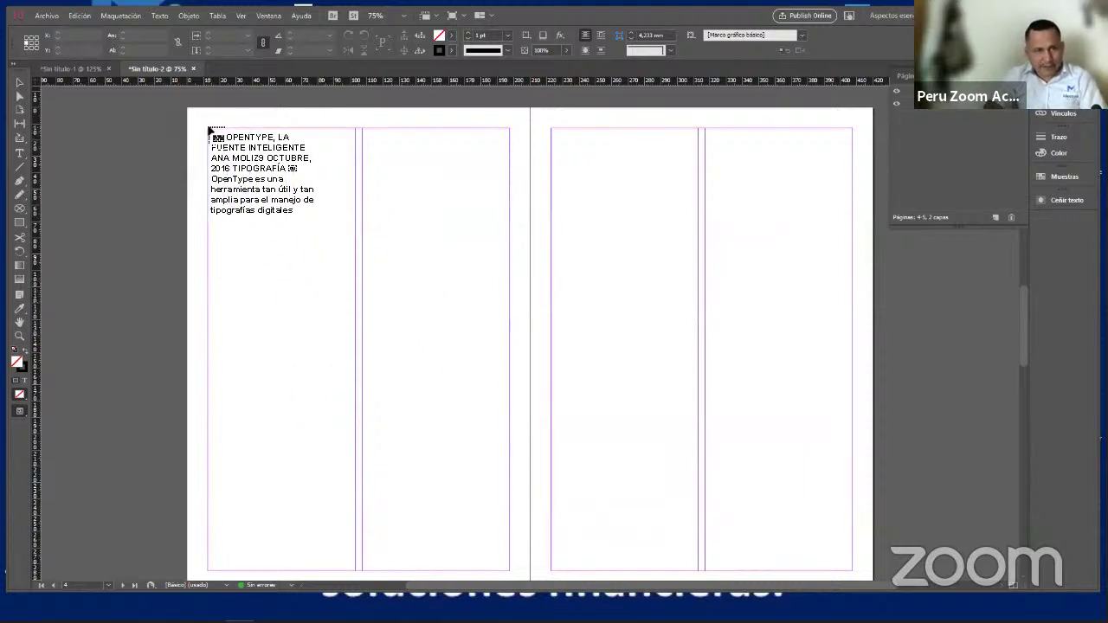
left_click(208, 129)
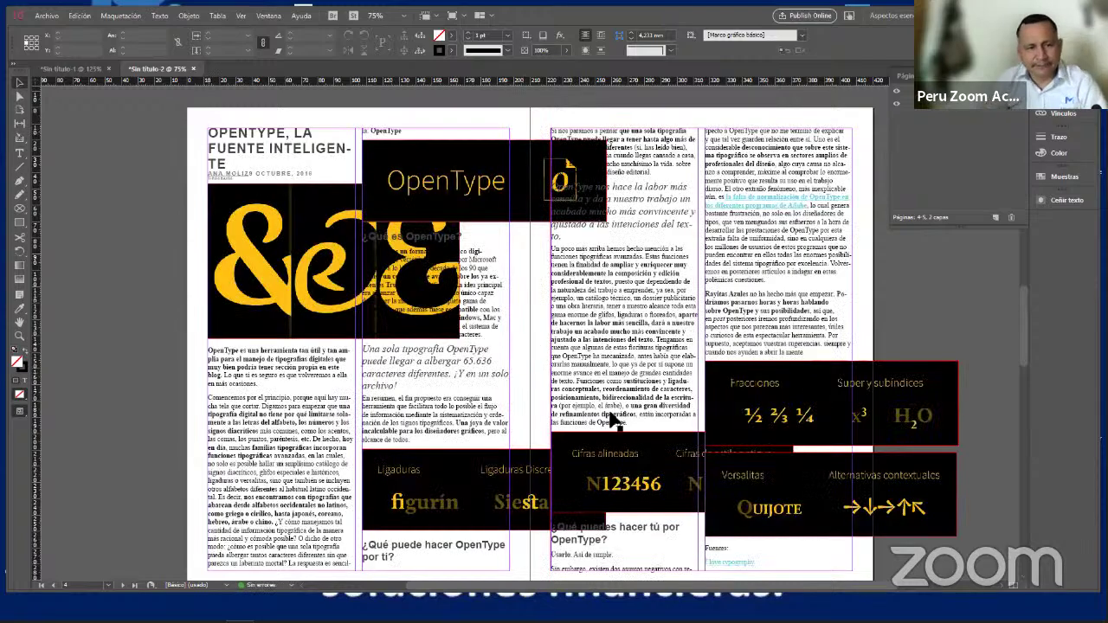
Shrink the frame of the yellow ampersand image in the first column to about 83.5 by 51.4 mm
scroll(610, 420, "down", 3)
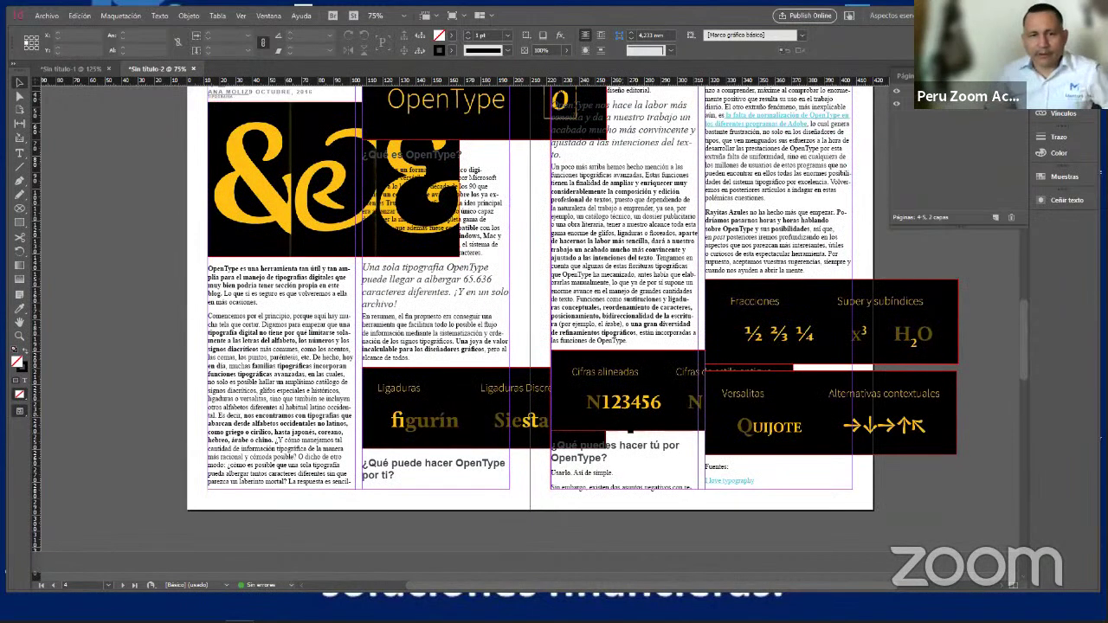
scroll(629, 427, "up", 9)
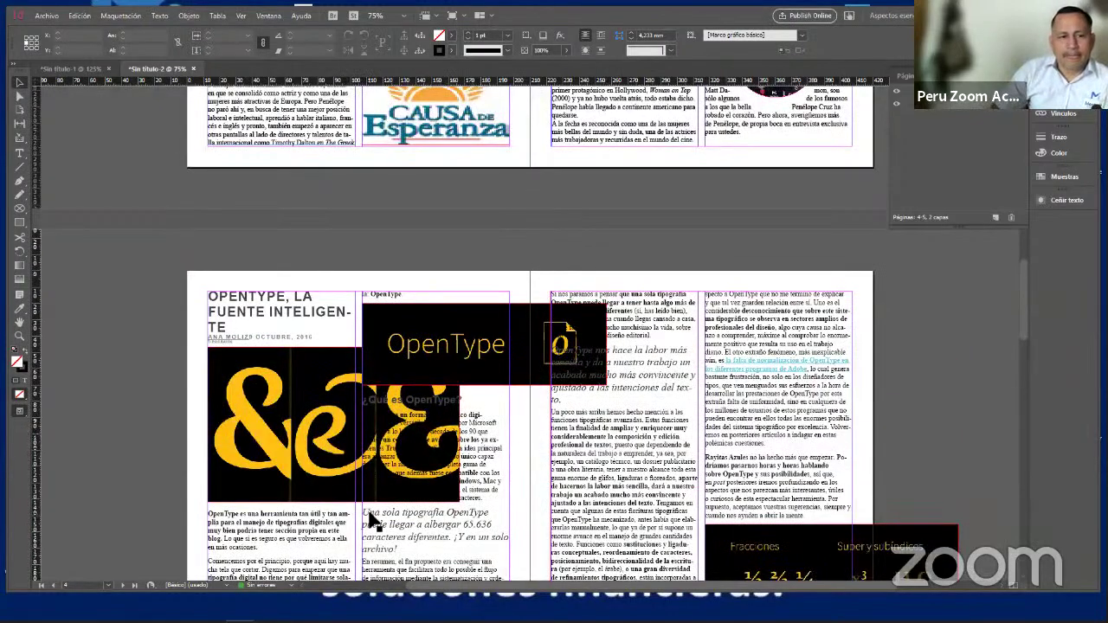
scroll(371, 520, "down", 5)
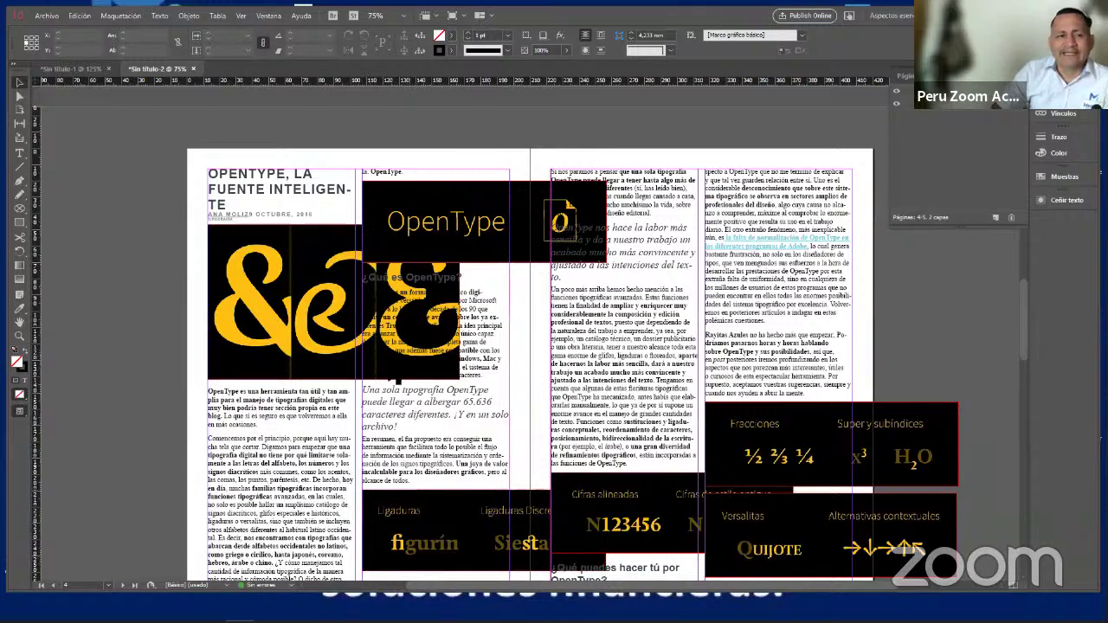
left_click(313, 349)
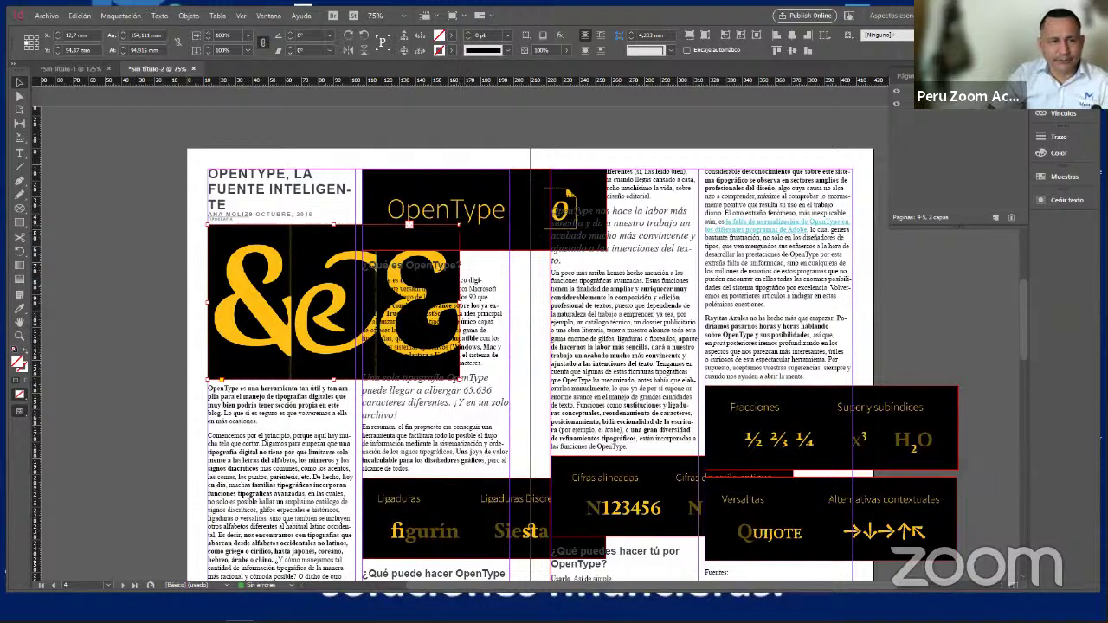
key("ctrl+z")
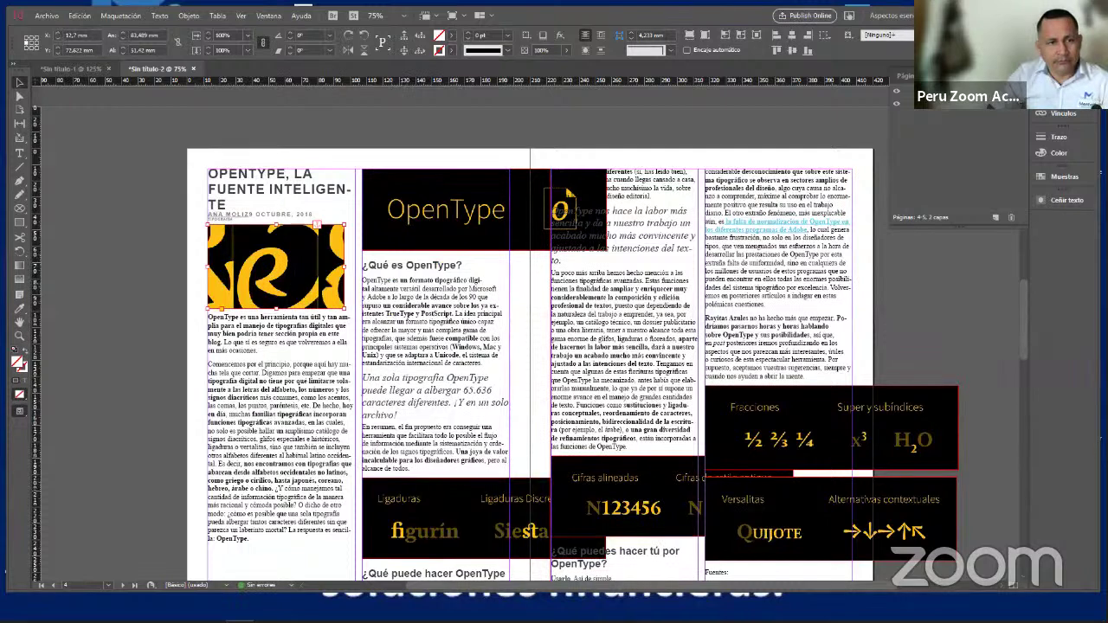
Fit the ampersand image to its reduced frame using the content-to-frame fitting option
right_click(286, 262)
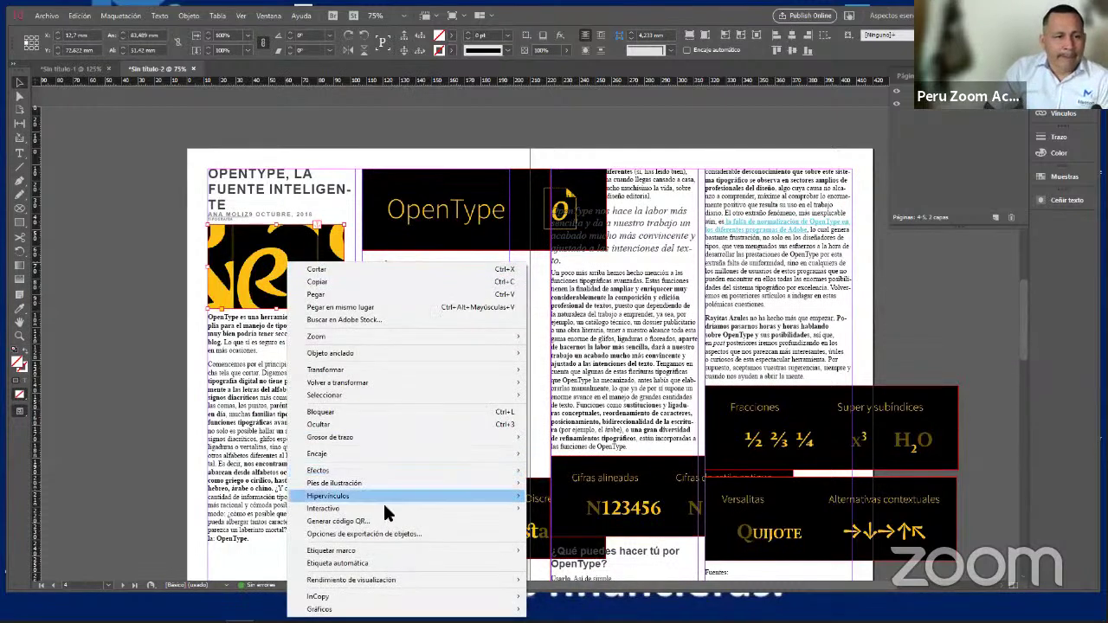
mouse_move(396, 452)
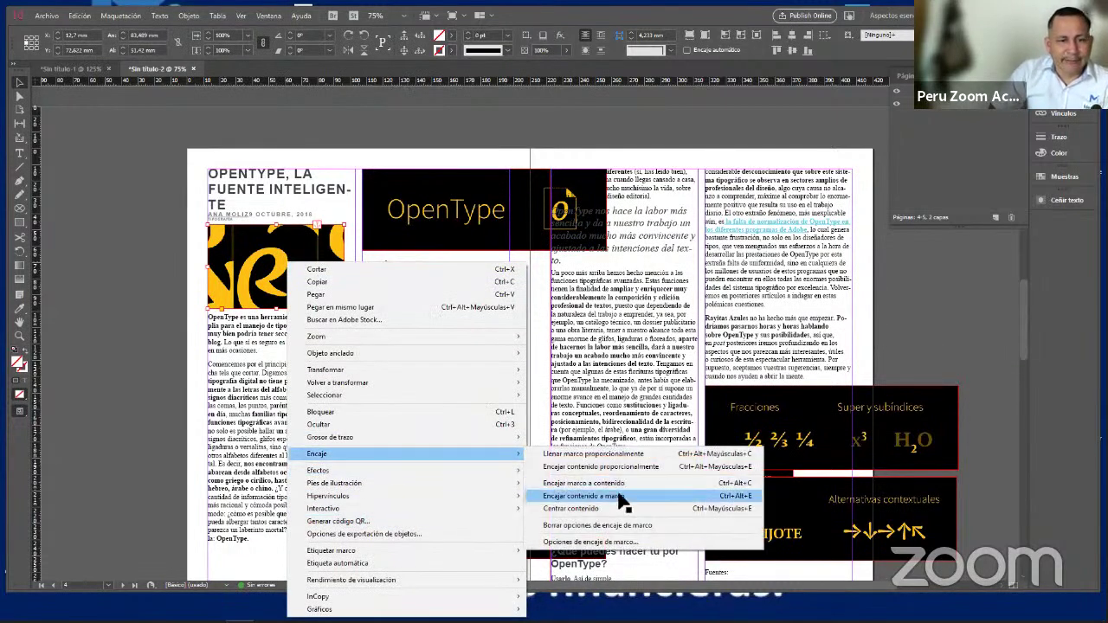
left_click(619, 495)
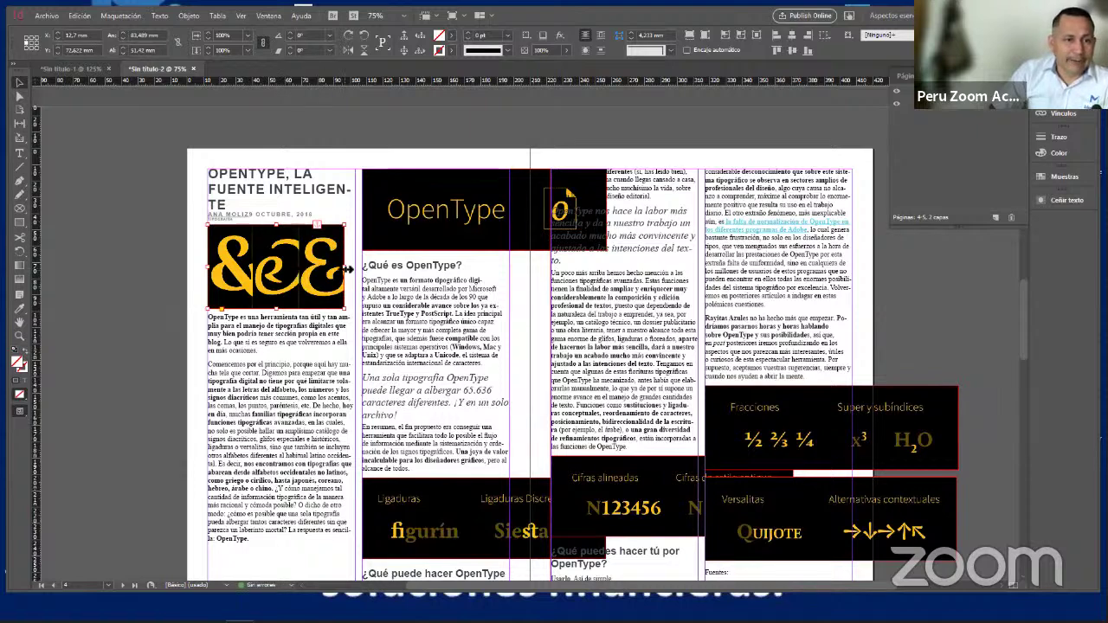
Widen the ampersand frame to the full column width, about 89.7 mm, and fit the content to the frame again
left_click_drag(348, 269, 349, 269)
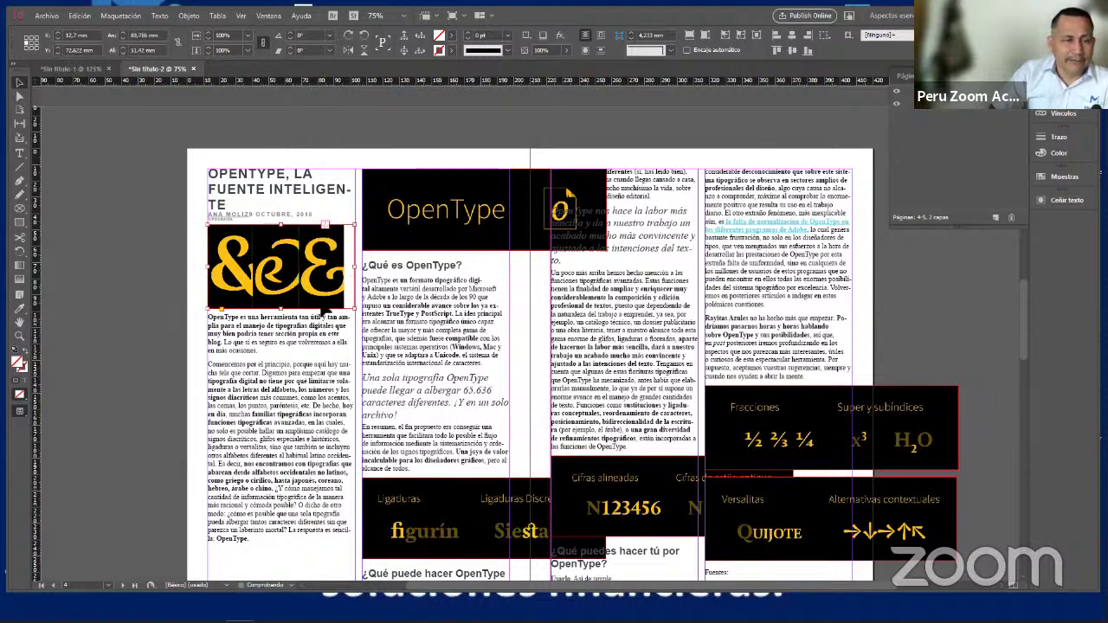
right_click(280, 261)
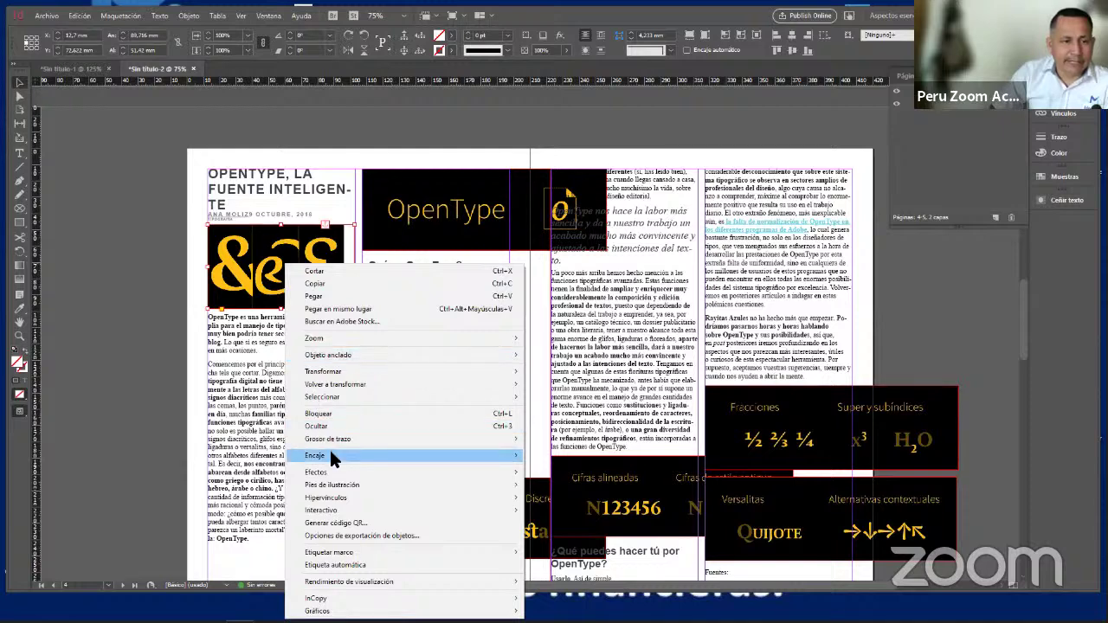
mouse_move(331, 458)
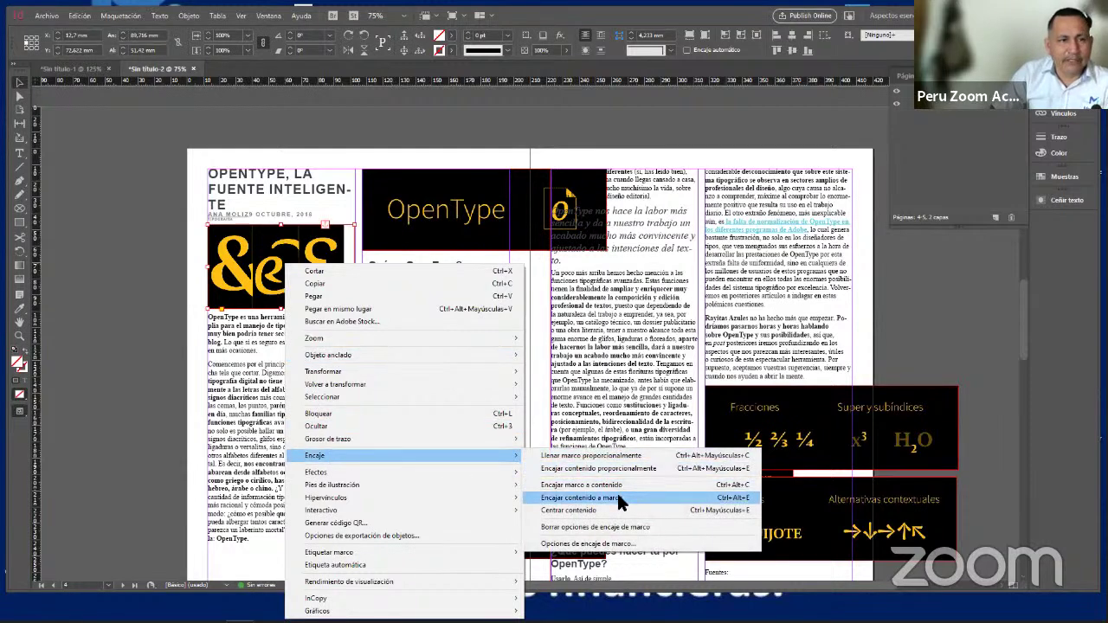
left_click(617, 497)
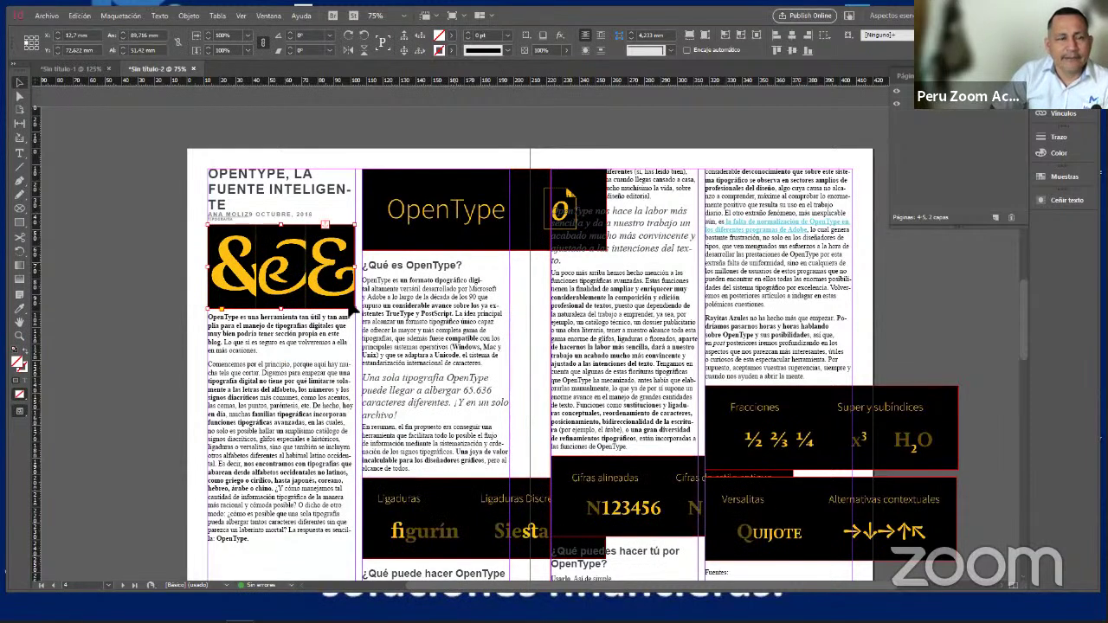
Apply content-to-frame fitting to the OpenType banner at the head of the second column
right_click(433, 208)
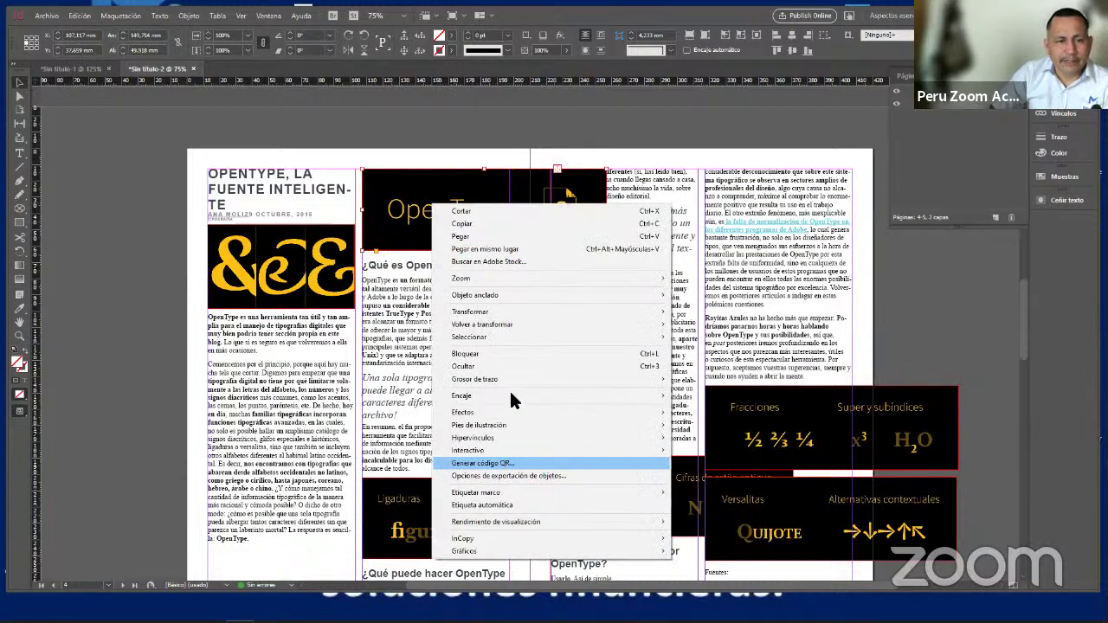
mouse_move(512, 396)
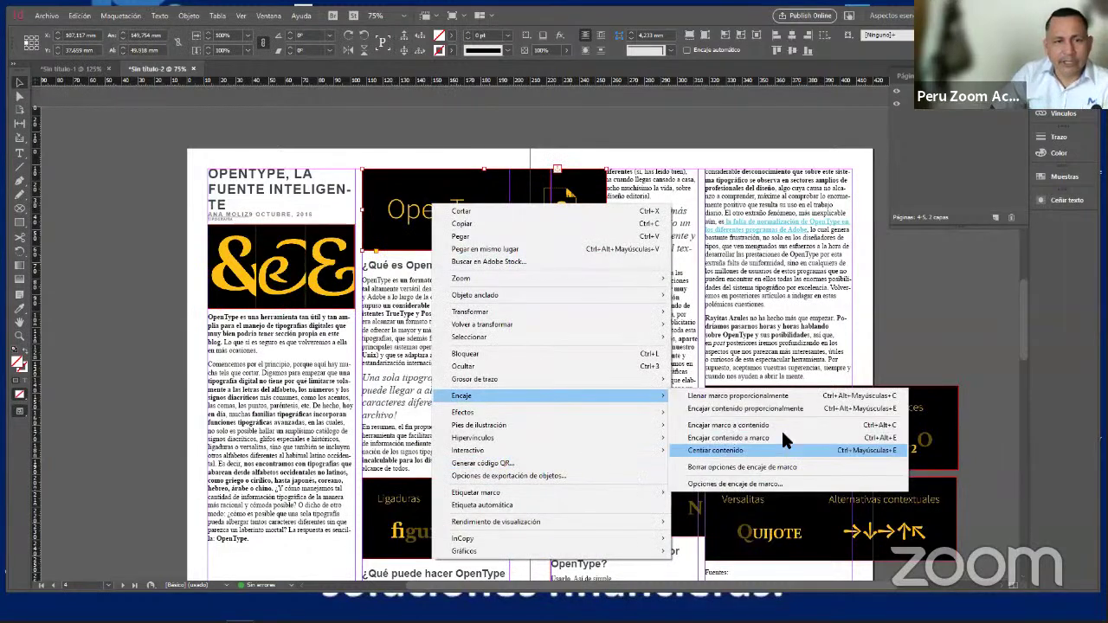
left_click(781, 437)
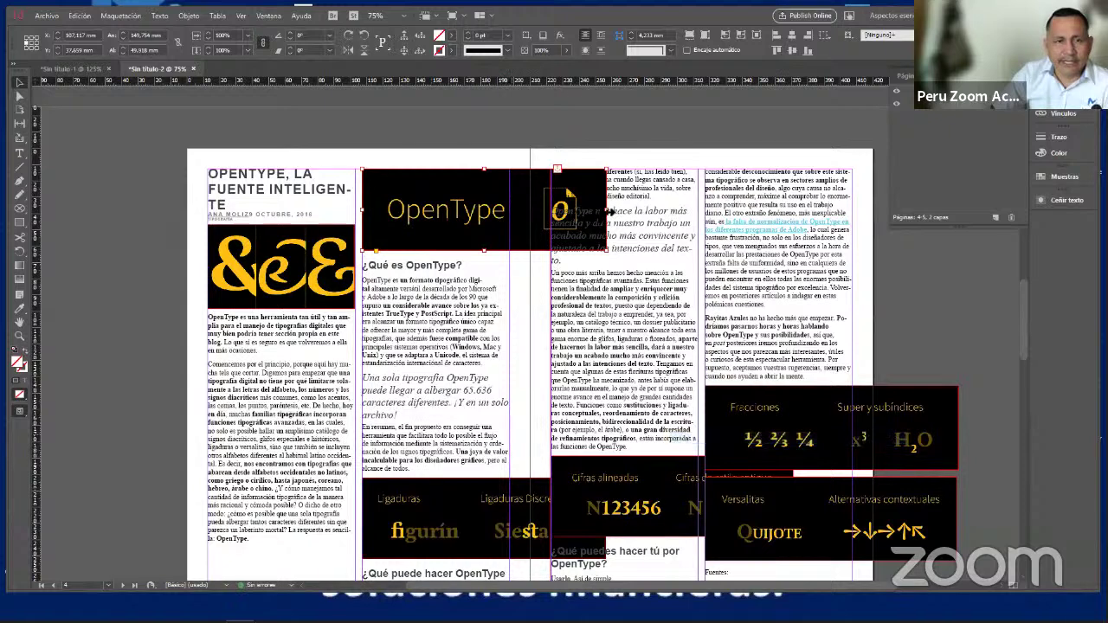
Resize the OpenType banner frame at the head of the second column to the column width, 90.183 mm, and 43.3 mm high
left_click_drag(605, 210, 568, 192)
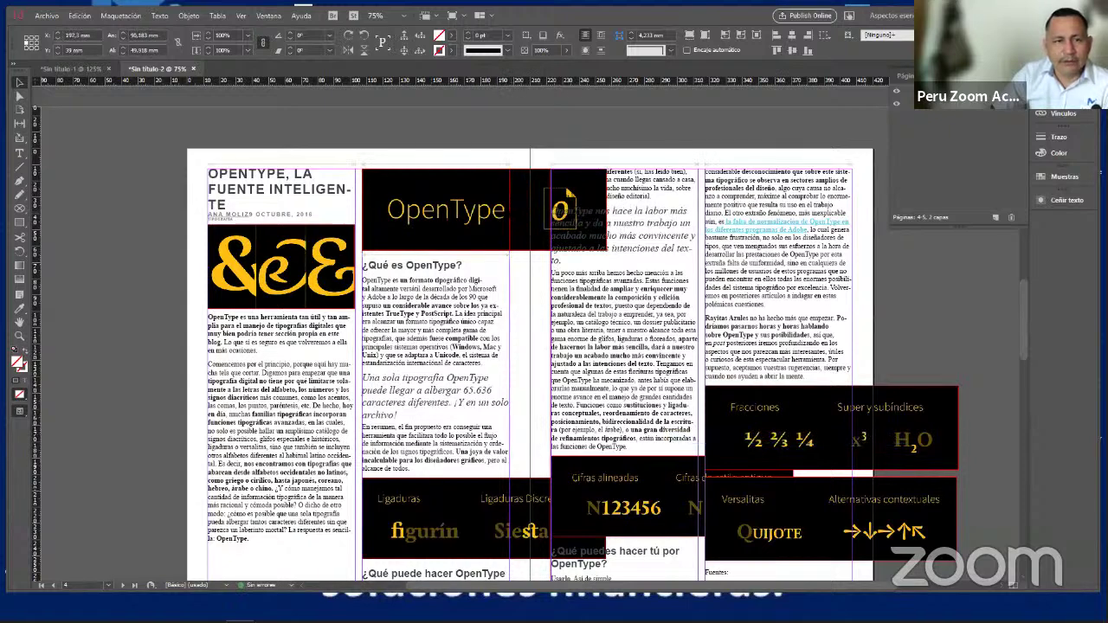
left_click_drag(606, 213, 514, 213)
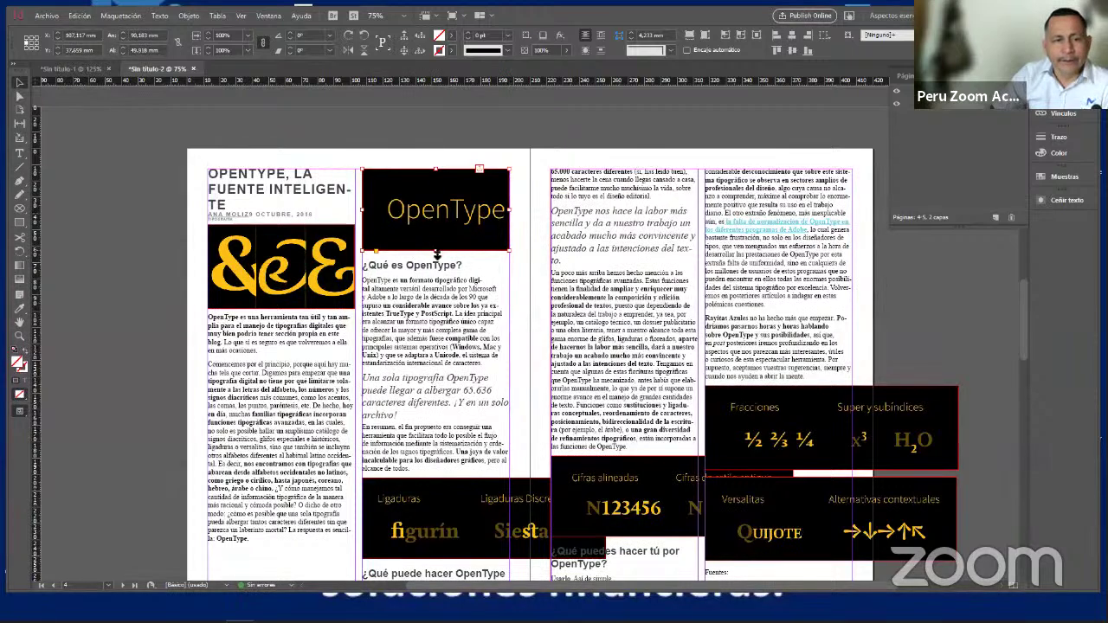
mouse_move(437, 251)
left_mouse_down()
mouse_move(437, 264)
mouse_move(437, 238)
left_mouse_up()
Fit the OpenType banner's content to its resized frame
left_click(506, 338)
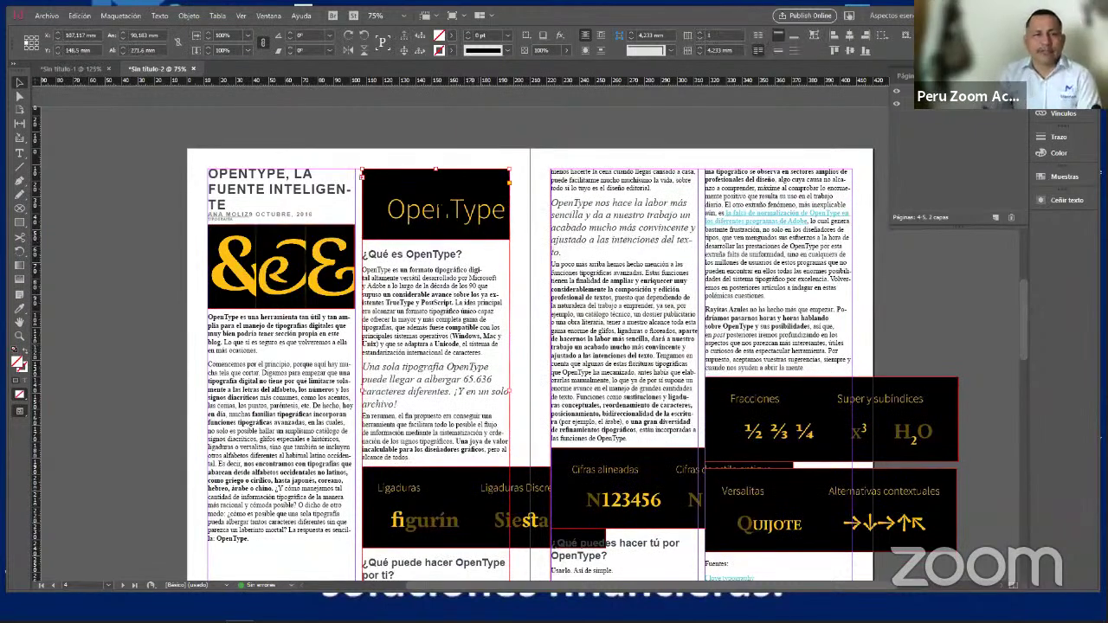
right_click(444, 206)
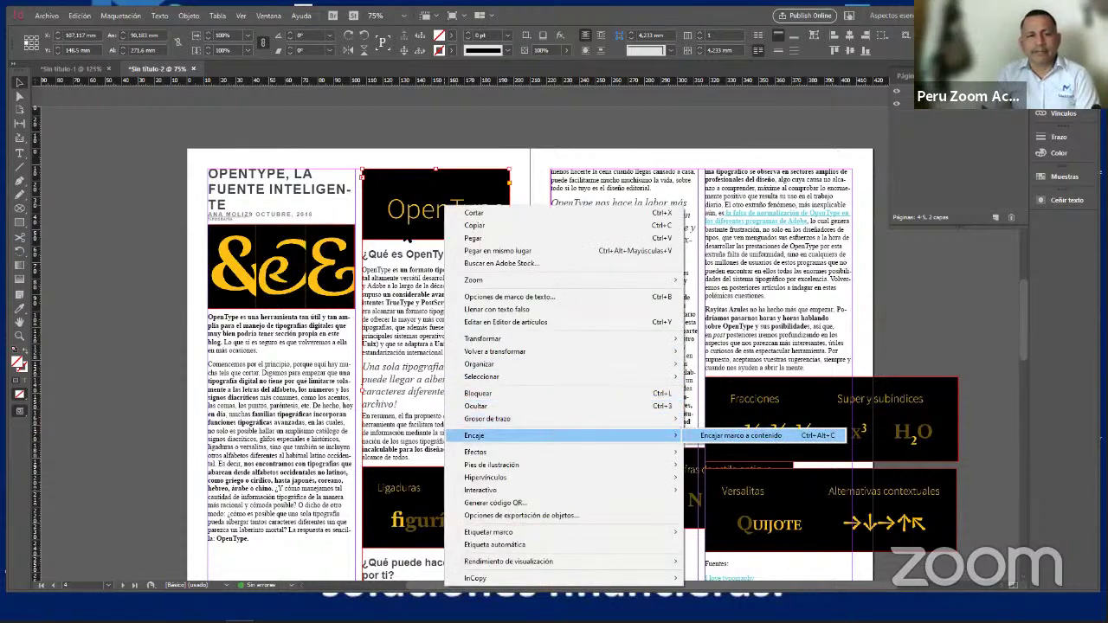
left_click(395, 206)
right_click(394, 206)
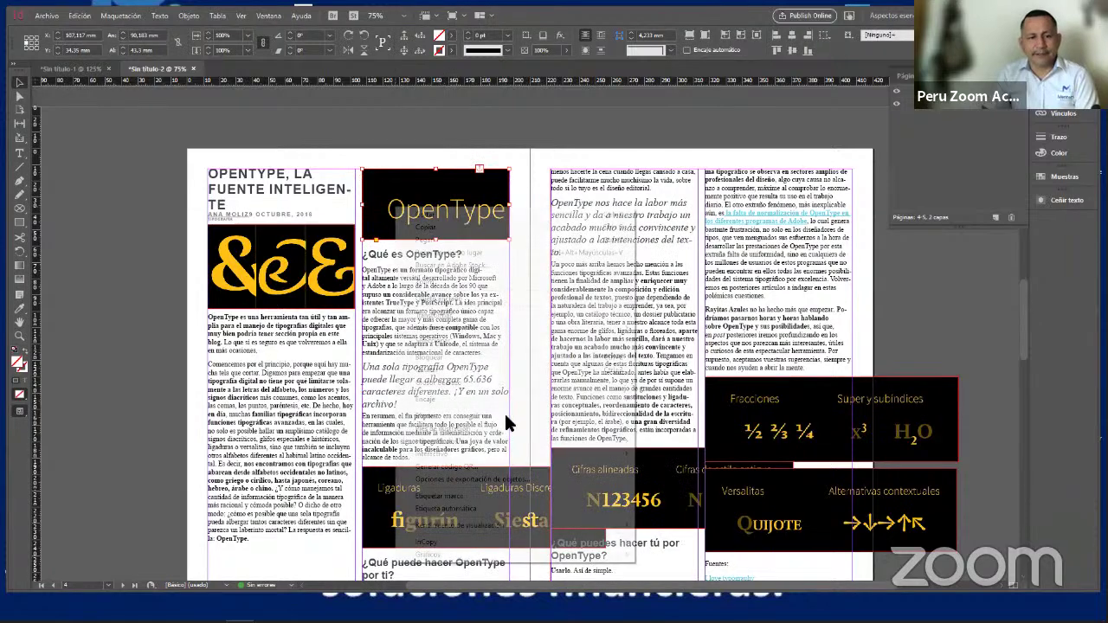
mouse_move(519, 399)
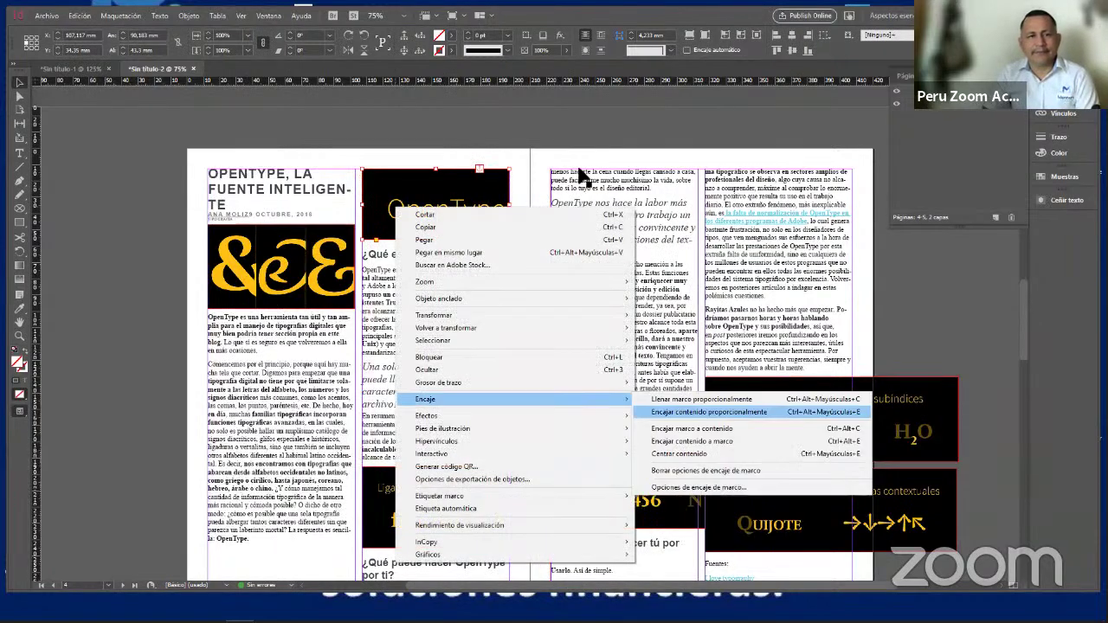
left_click(709, 412)
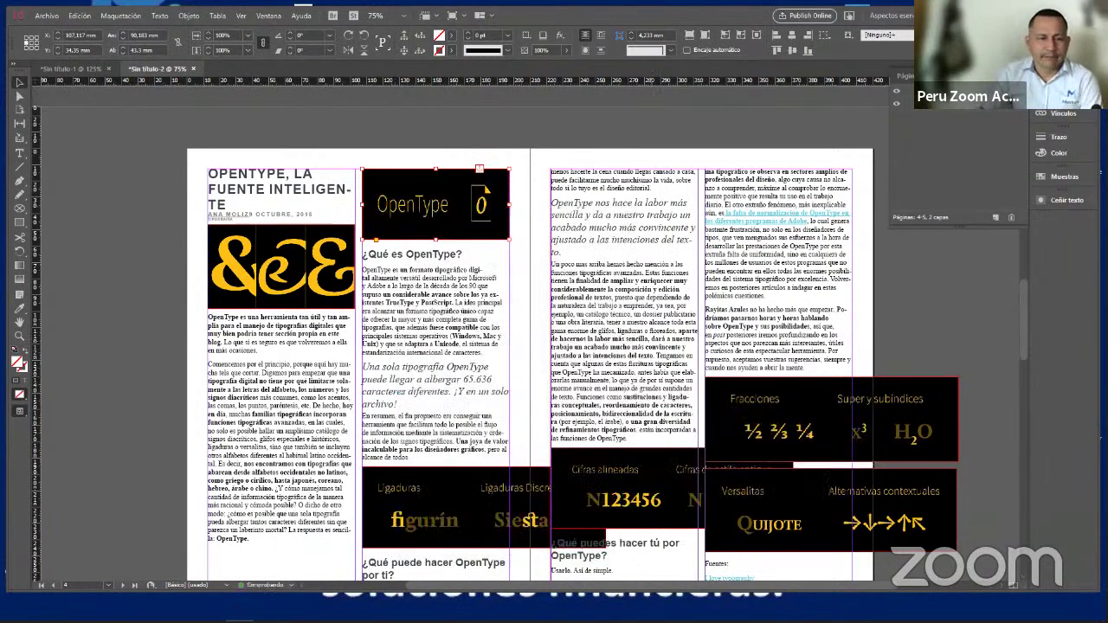
Narrow the Ligaduras image frame to the second column's width, 90.183 mm, and fit the content to the frame
left_click(488, 559)
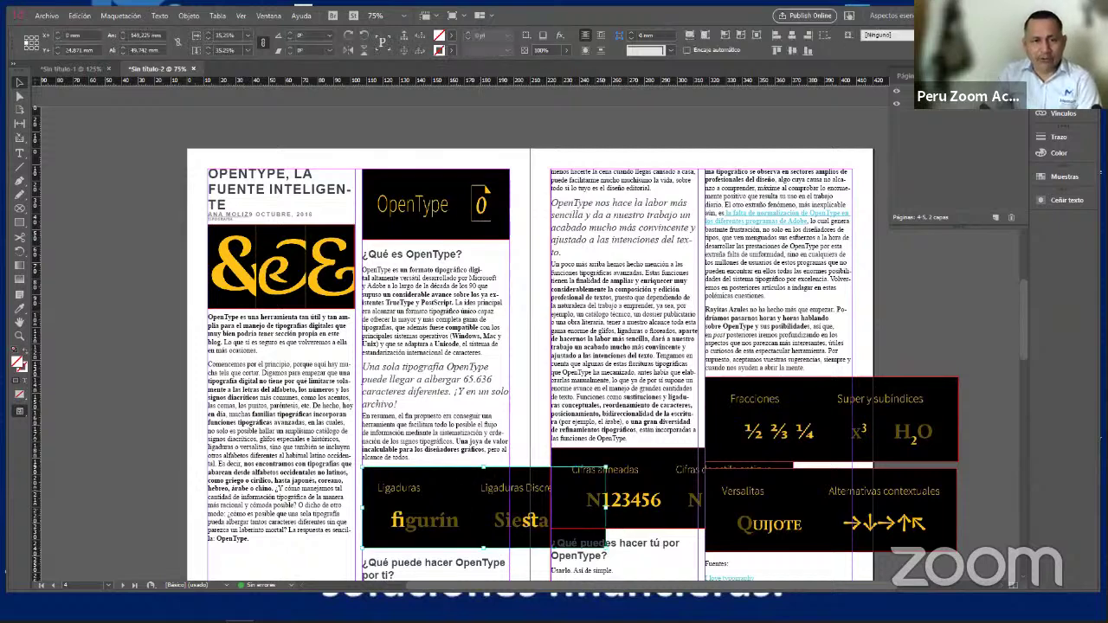
left_click(512, 420)
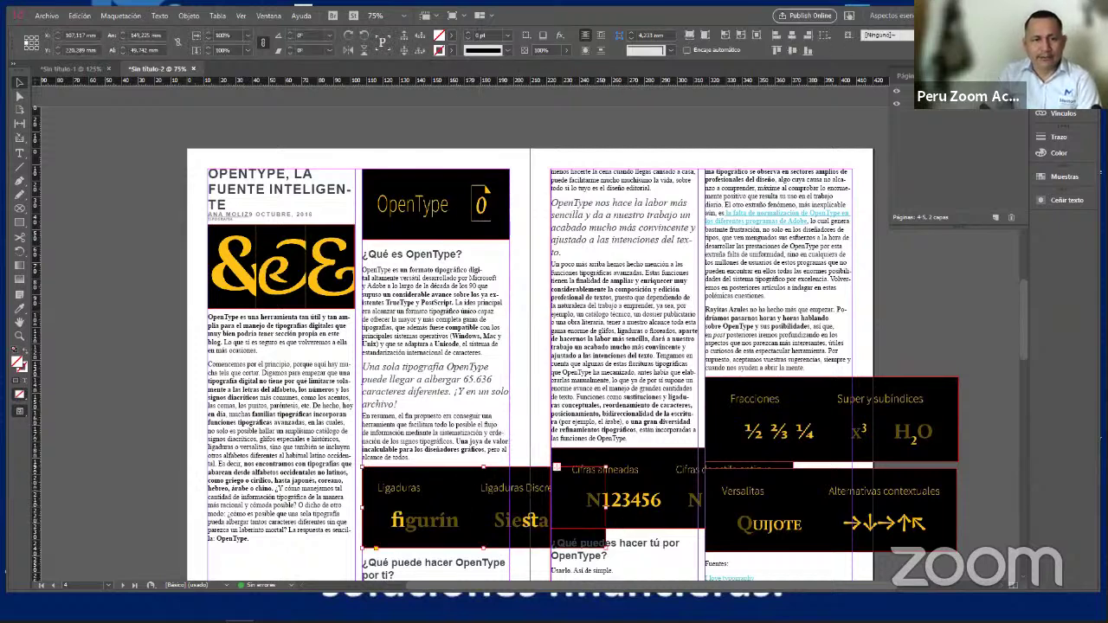
left_click(624, 489)
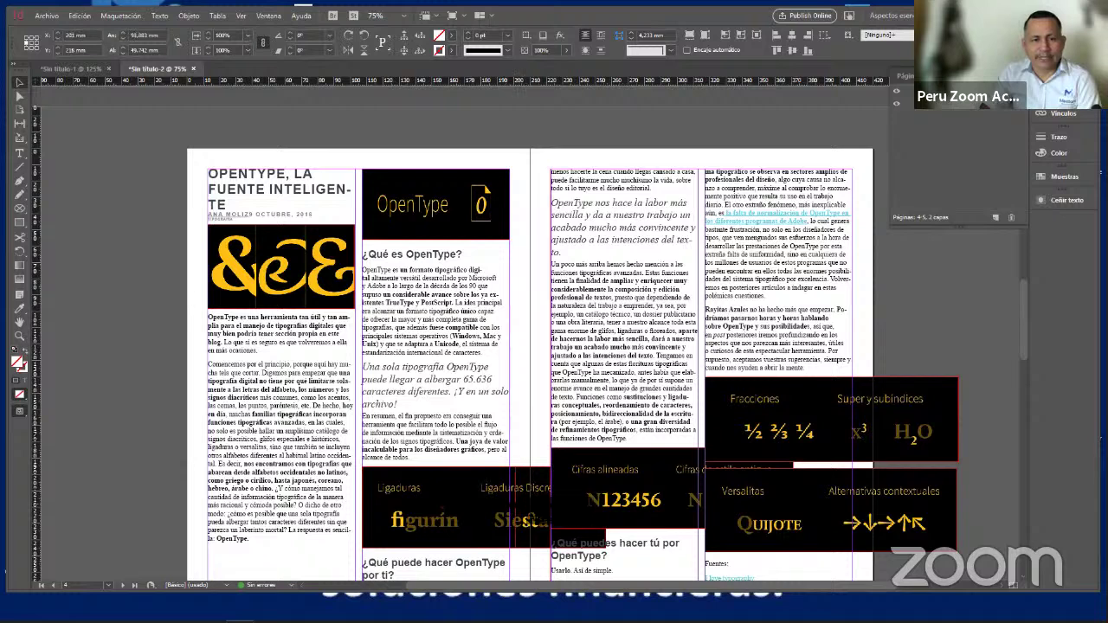
left_click_drag(547, 519, 507, 520)
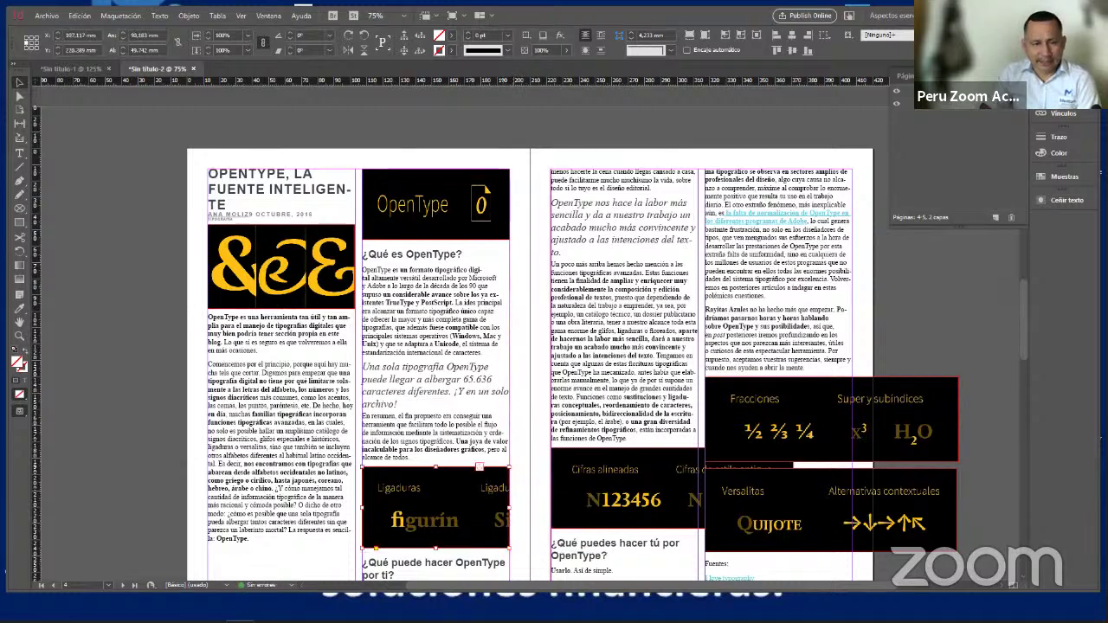
right_click(514, 325)
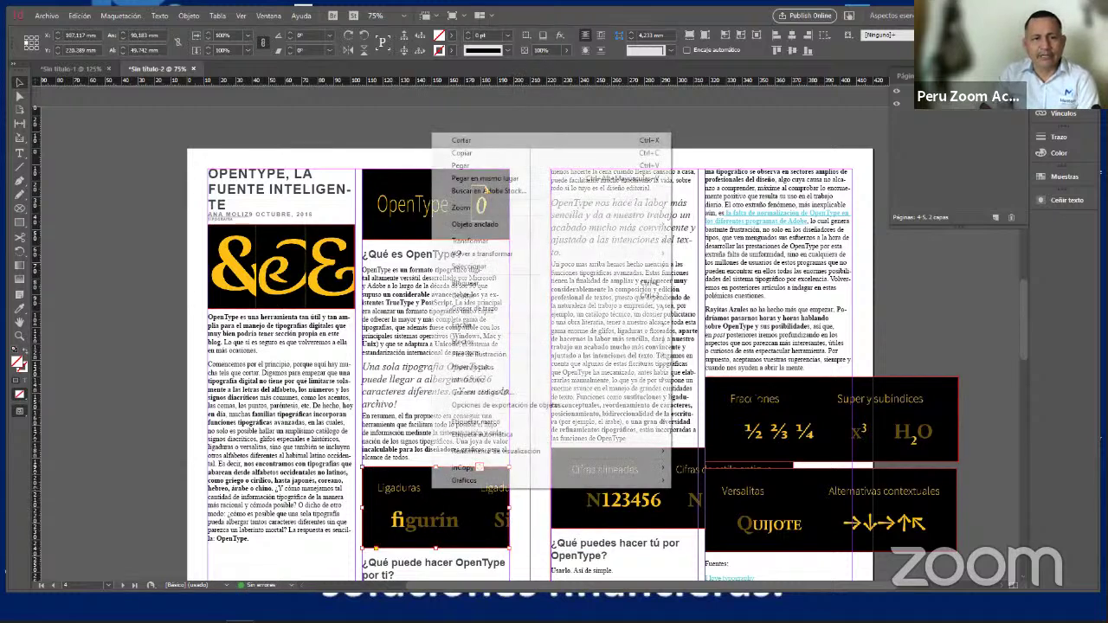
mouse_move(563, 324)
key("Return")
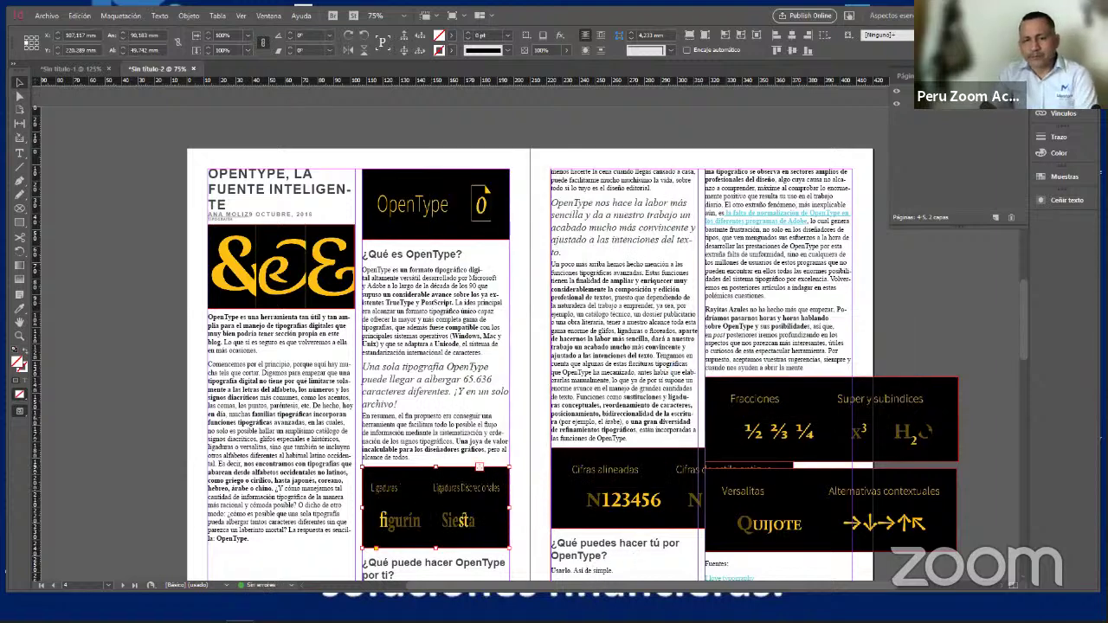
Narrow the Fracciones and Versalitas image frames in the fourth column to the column width, 90.183 mm
left_click(956, 421)
left_click_drag(961, 421, 854, 421)
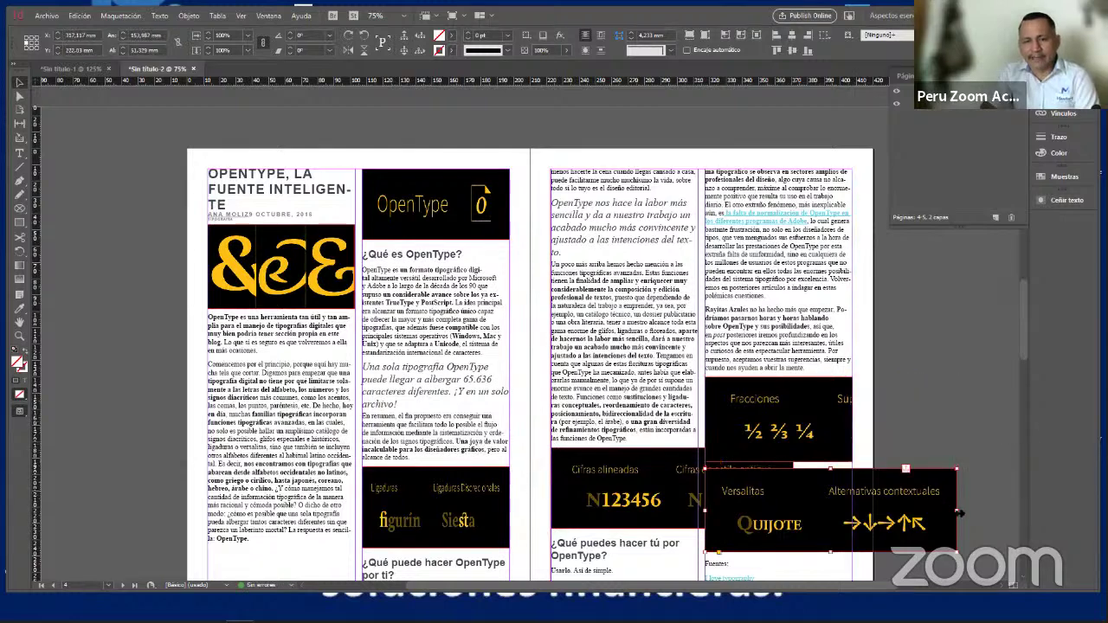
left_click(896, 522)
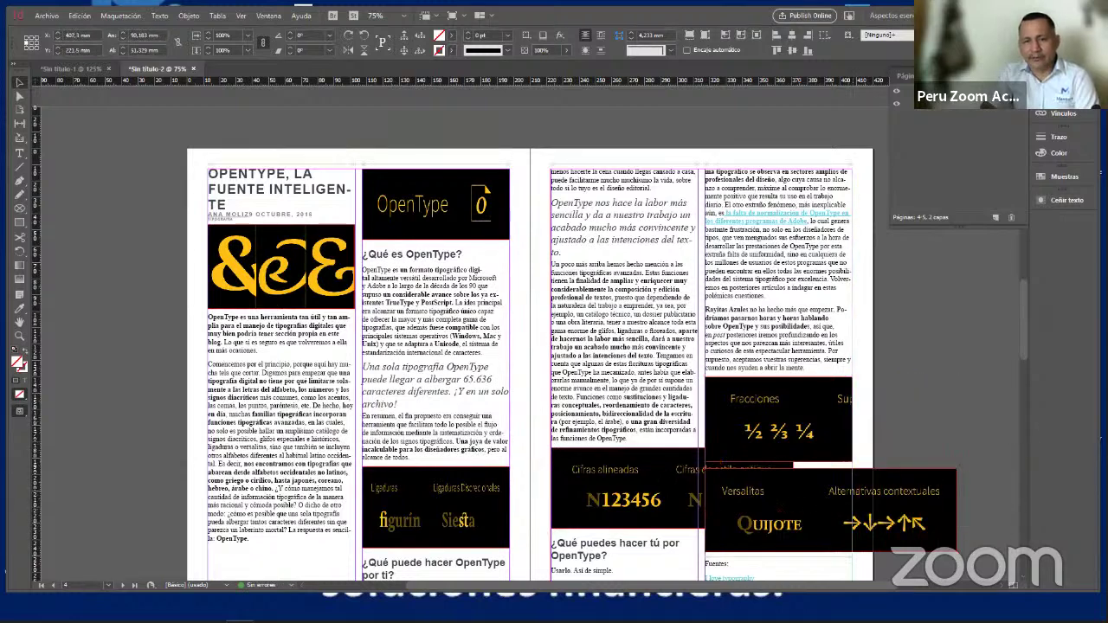
left_click_drag(957, 511, 853, 510)
Narrow the Cifras alineadas image frame to the third column's width, 90.183 mm, and fit the content to the frame
left_click(745, 449)
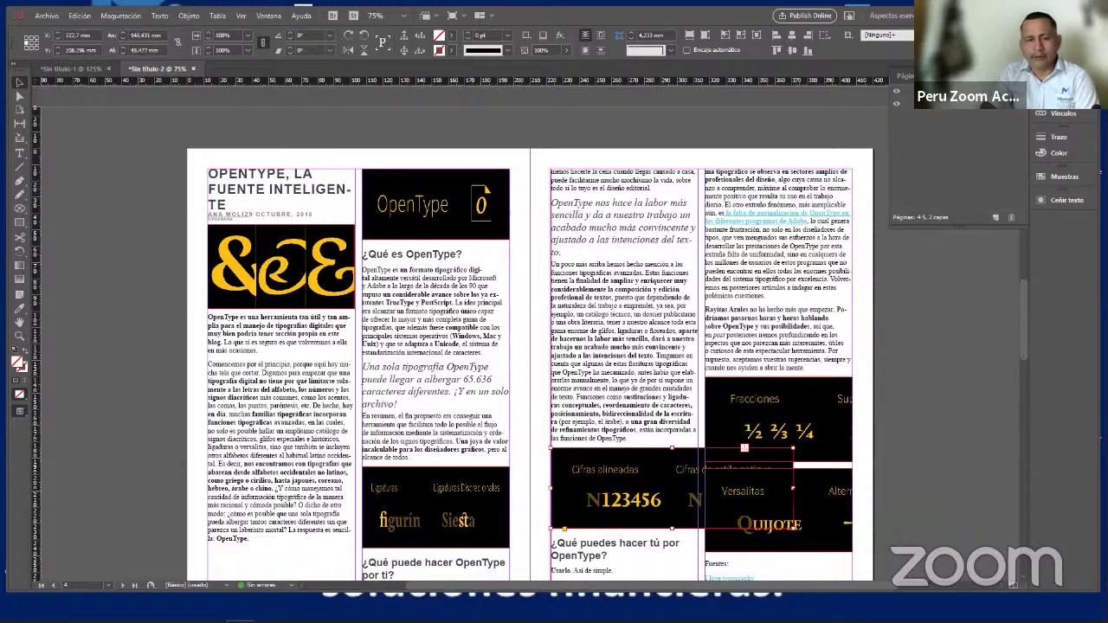
left_click_drag(793, 487, 698, 489)
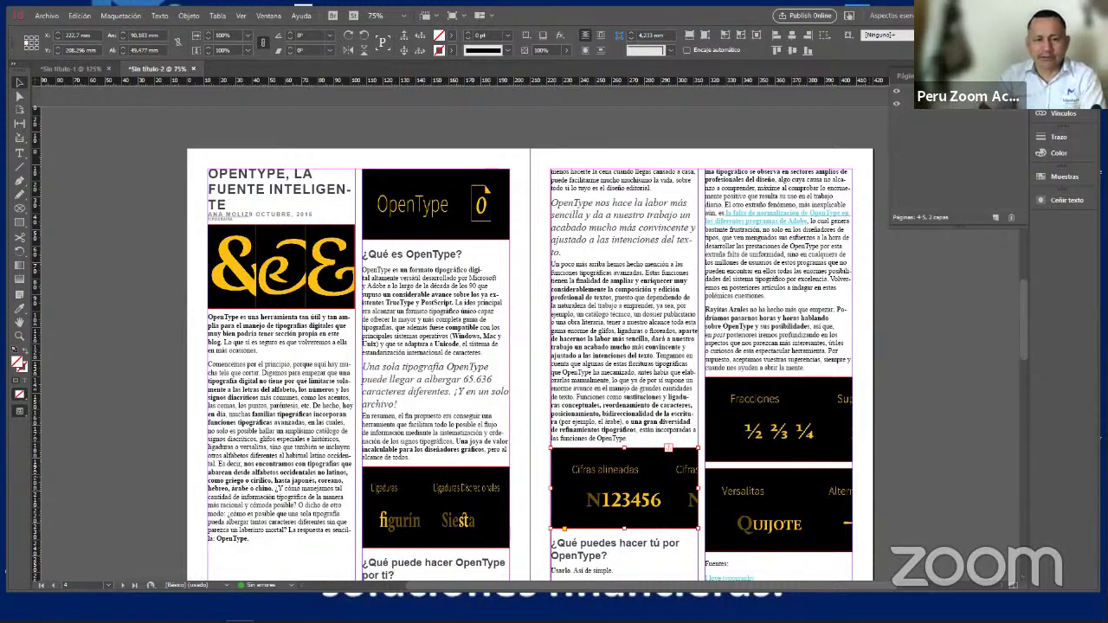
right_click(640, 476)
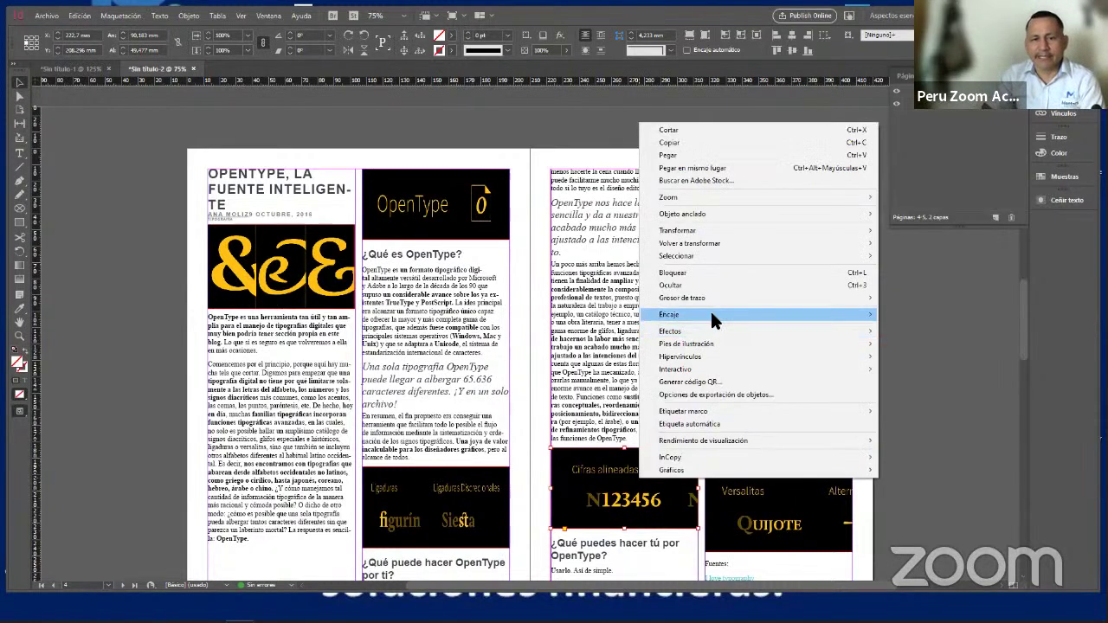
mouse_move(711, 317)
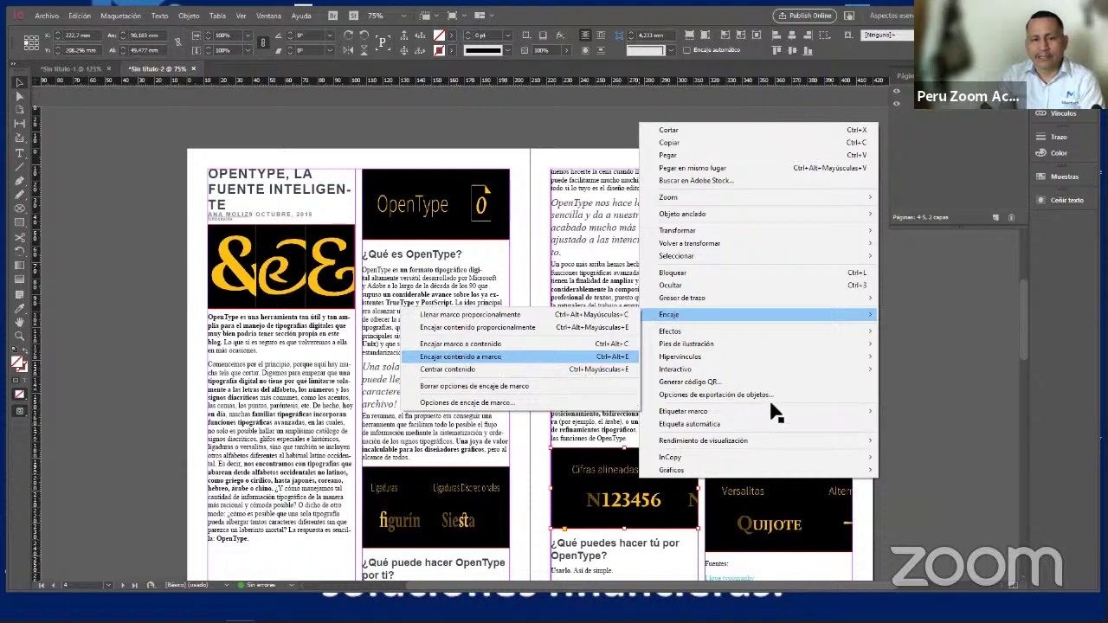
key("Return")
right_click(818, 237)
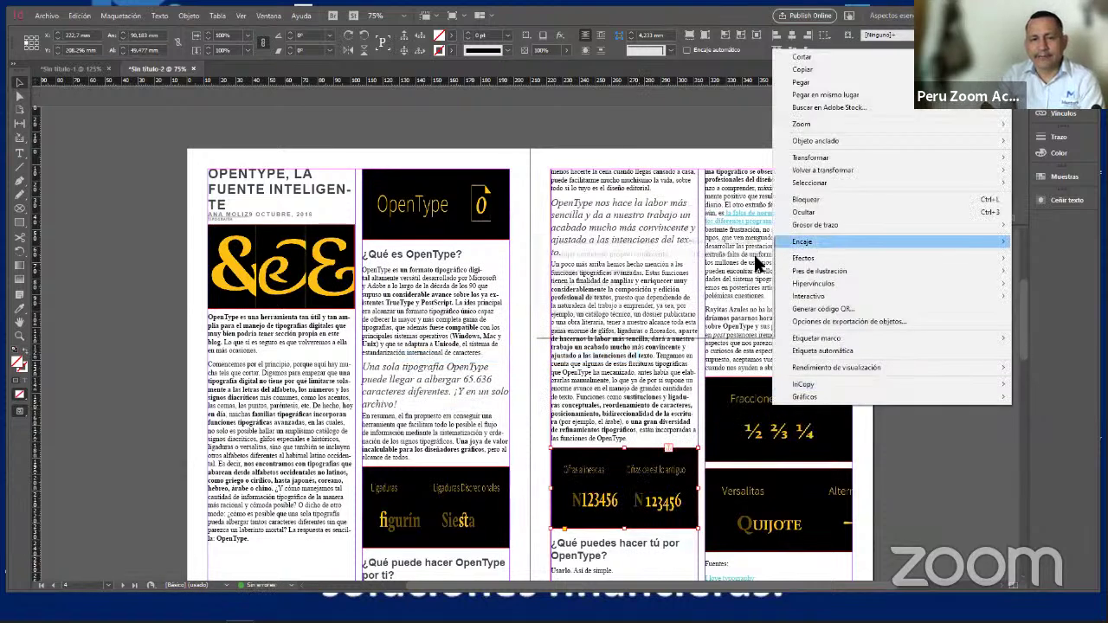
mouse_move(759, 251)
left_click(611, 289)
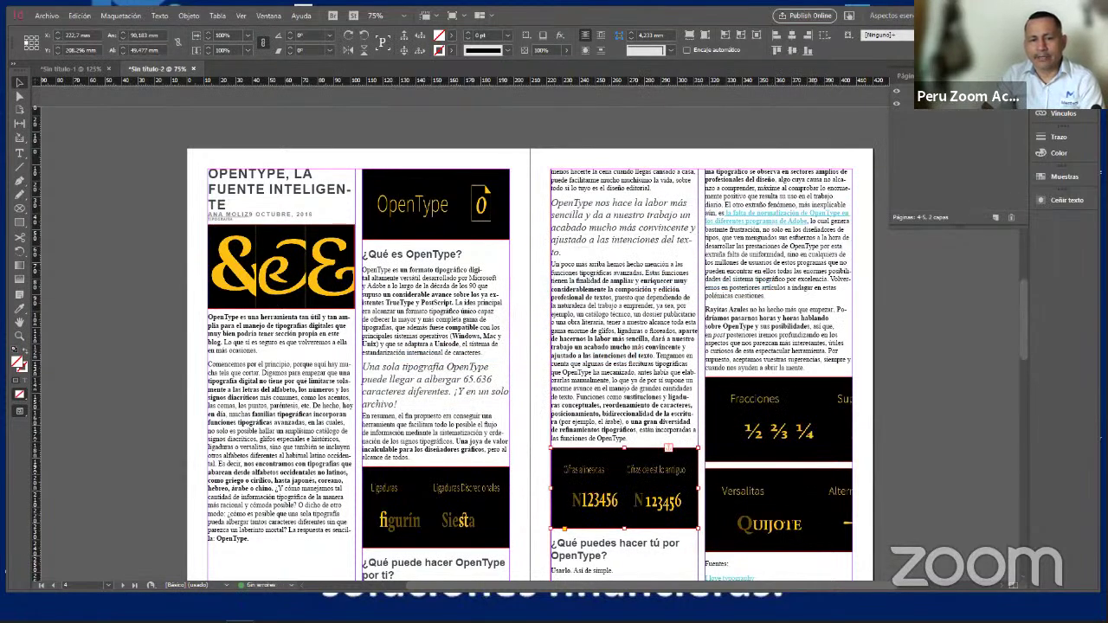
right_click(828, 334)
mouse_move(831, 342)
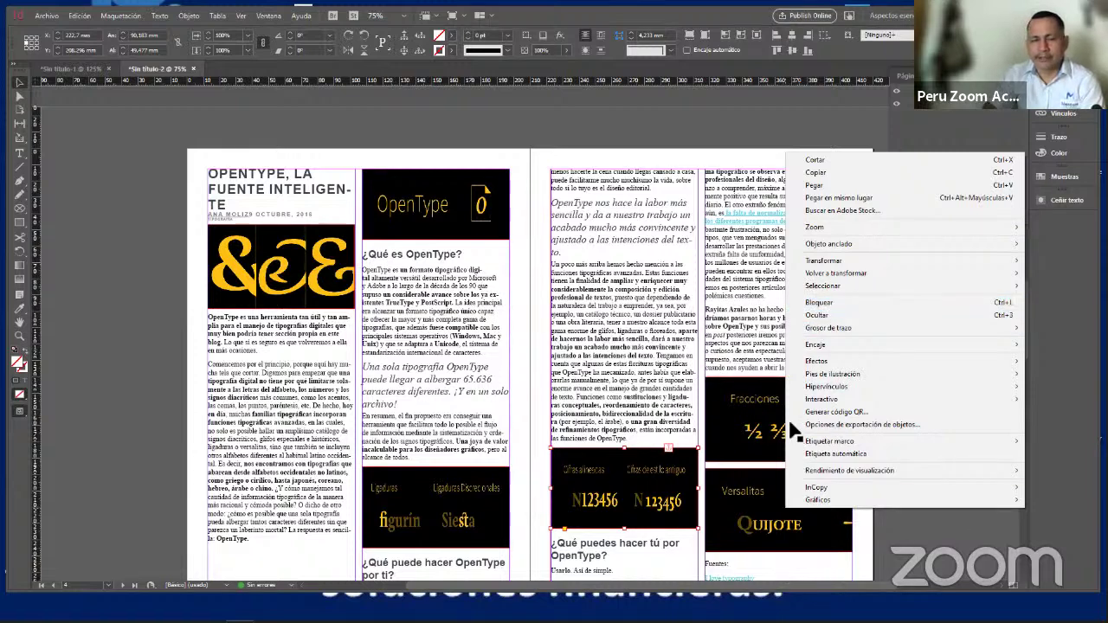
left_click(806, 395)
right_click(806, 394)
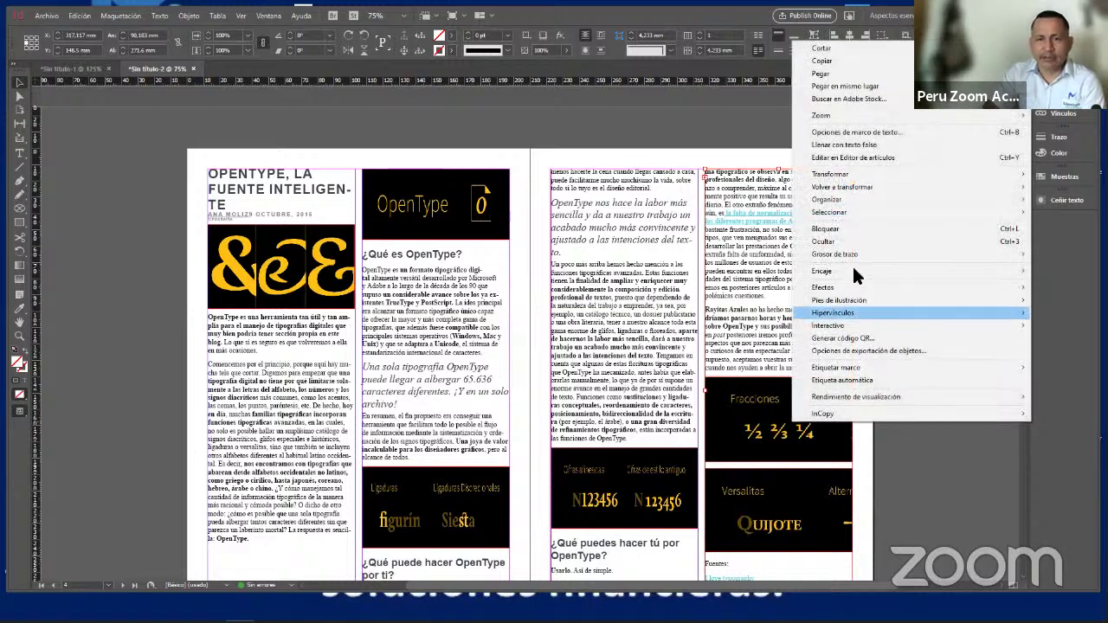
Fit the Fracciones image's content to its frame in the fourth column
mouse_move(852, 264)
left_click(785, 432)
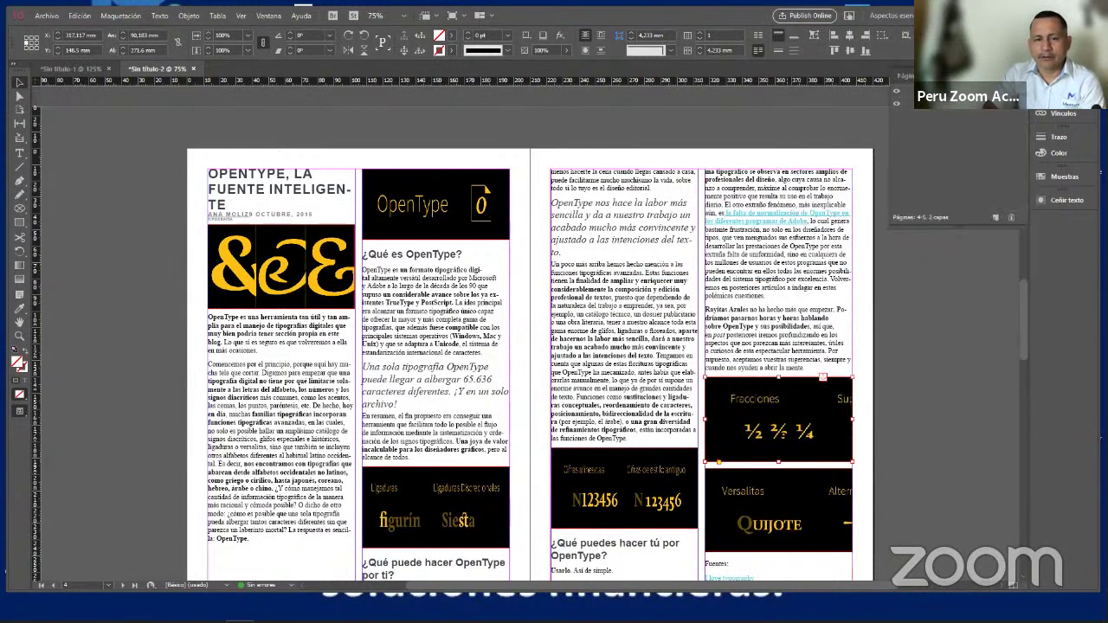
right_click(783, 433)
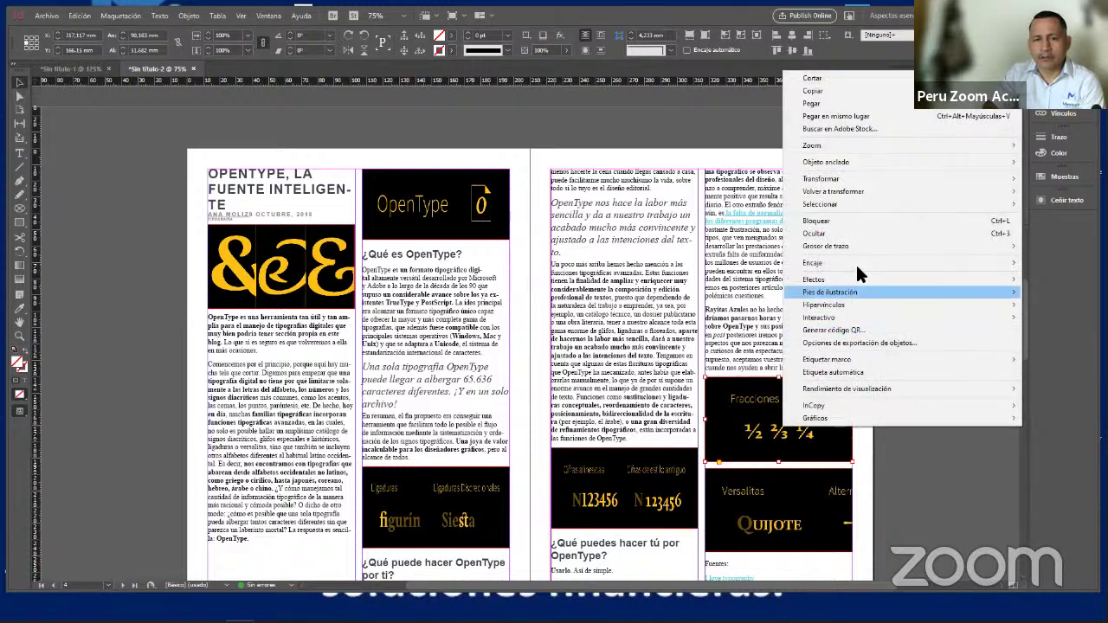
mouse_move(855, 263)
left_click(596, 305)
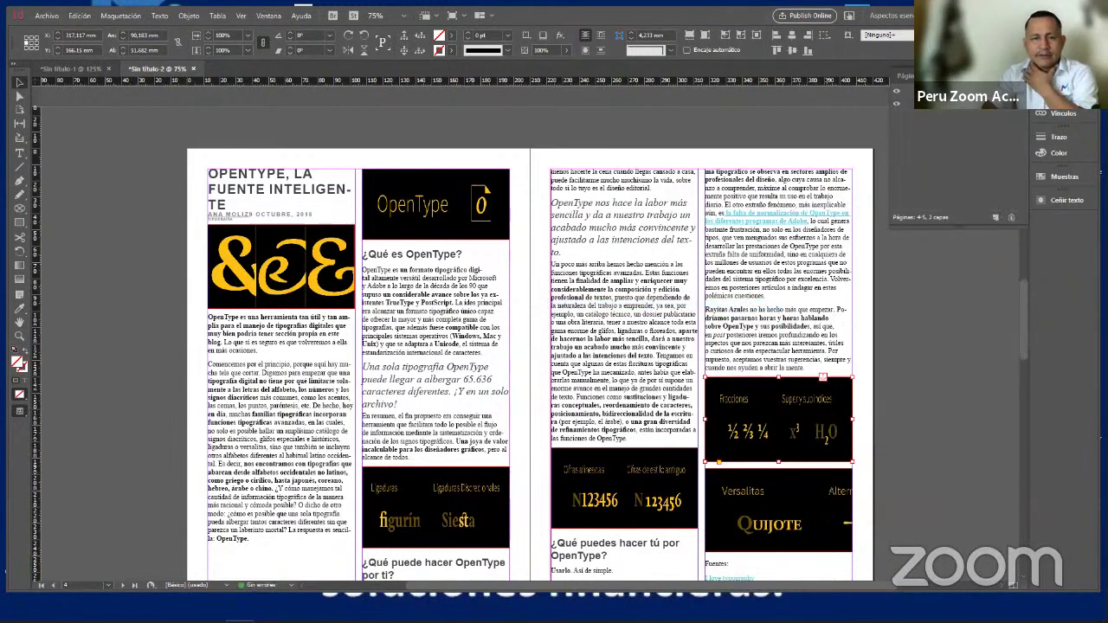
Fit the Versalitas image's content proportionally inside its frame
left_click(786, 495)
right_click(786, 495)
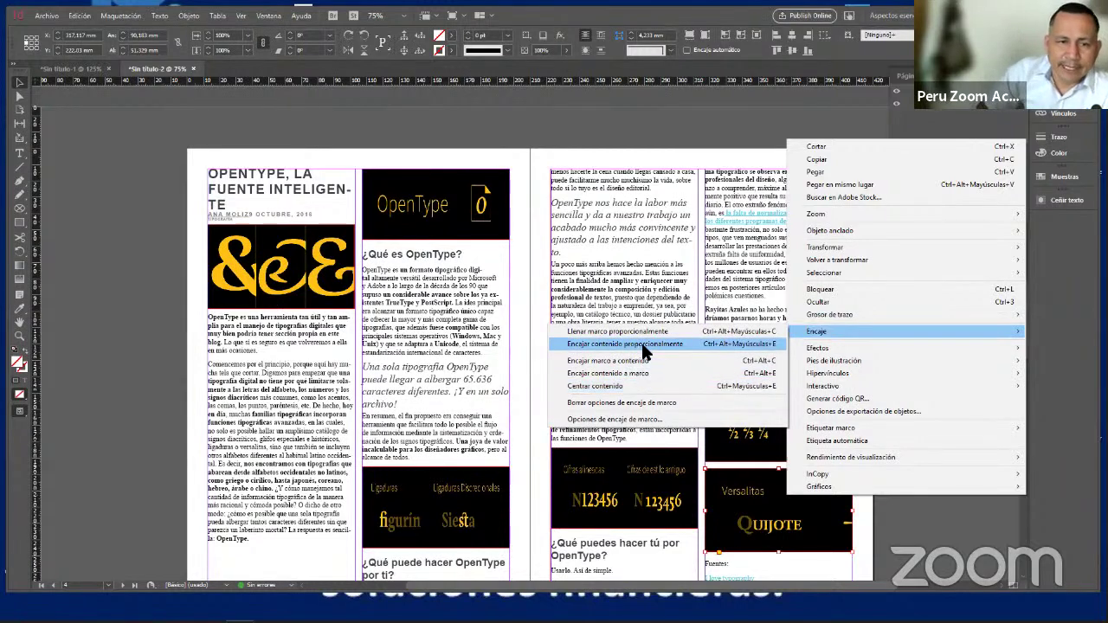
left_click(643, 345)
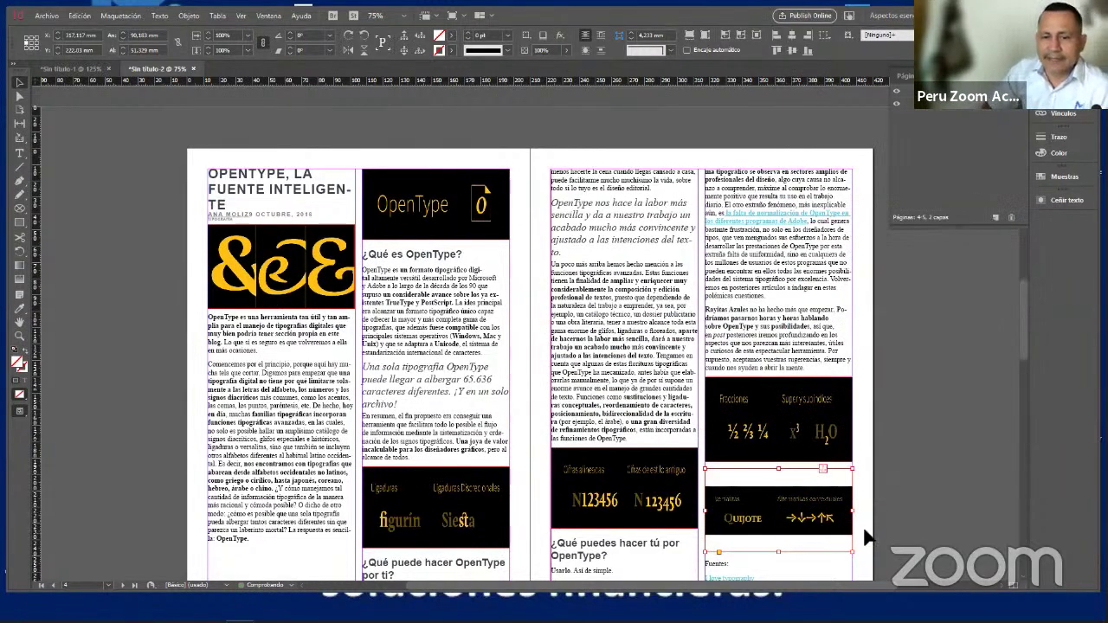
left_click(817, 574)
scroll(806, 572, "down", 2)
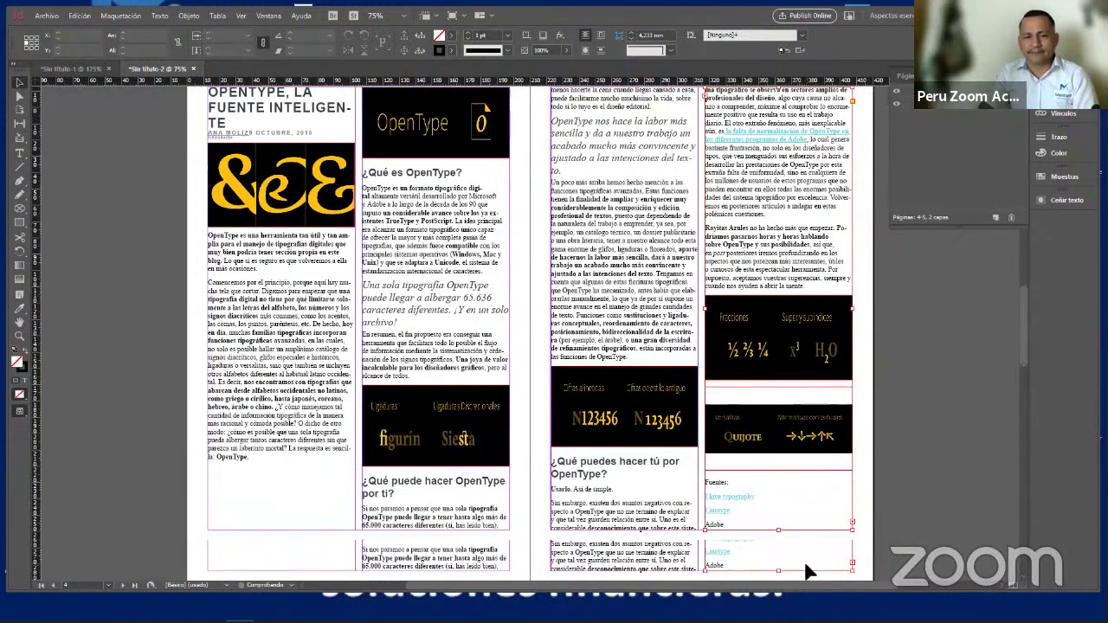
scroll(852, 517, "down", 1)
scroll(853, 518, "down", 1)
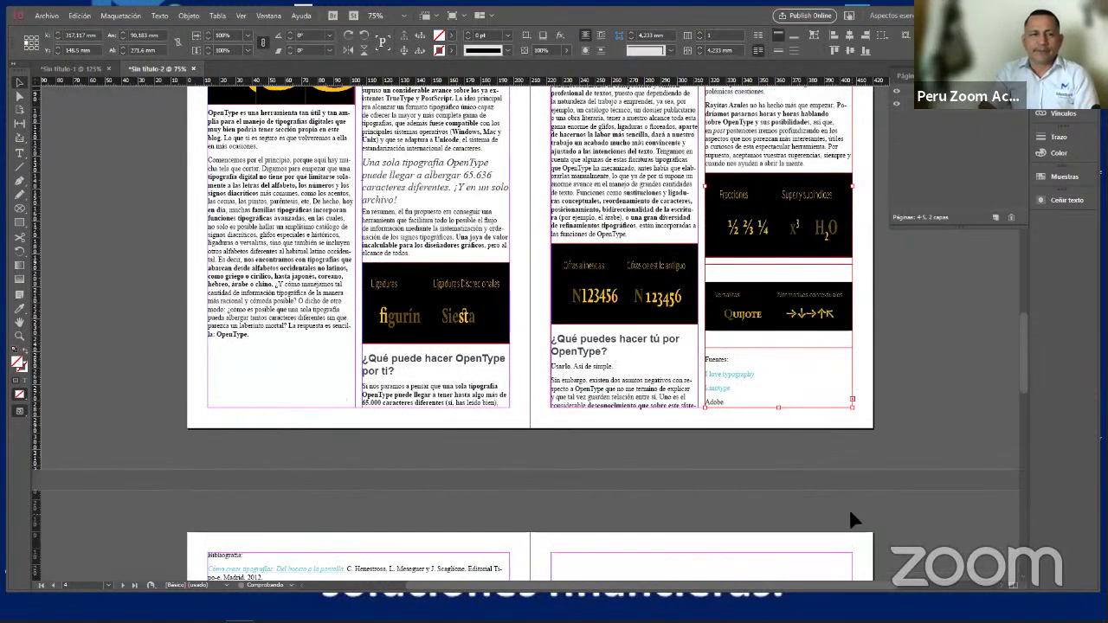
scroll(854, 519, "up", 4)
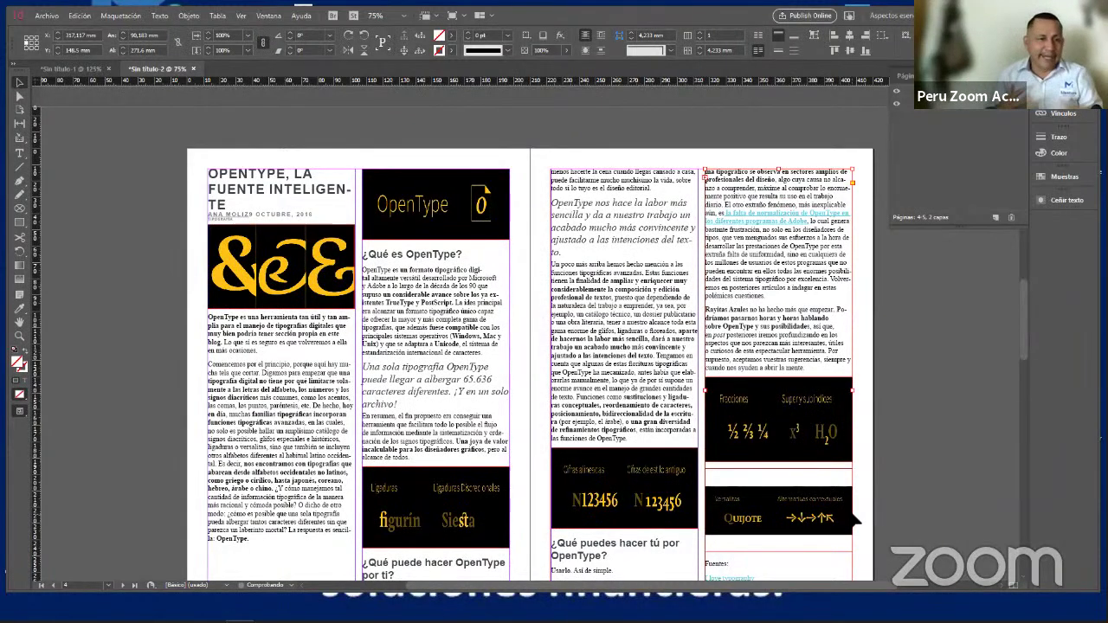
Cut the OPENTYPE title and its byline lines out of the article text in the first column
left_click(316, 219)
double_click(313, 216)
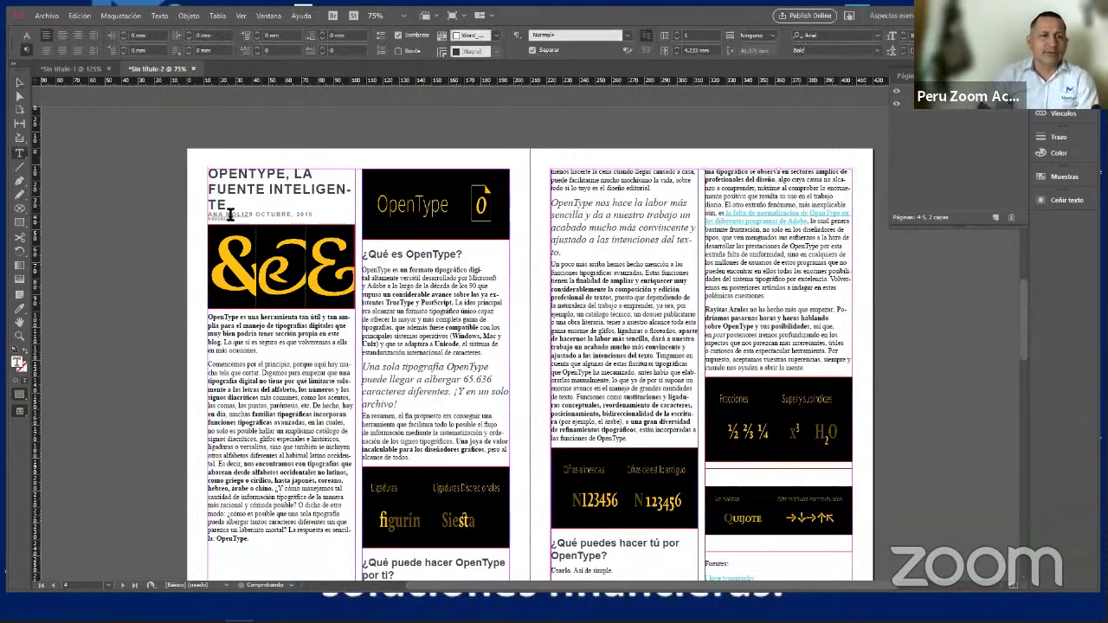
left_click_drag(208, 174, 320, 226)
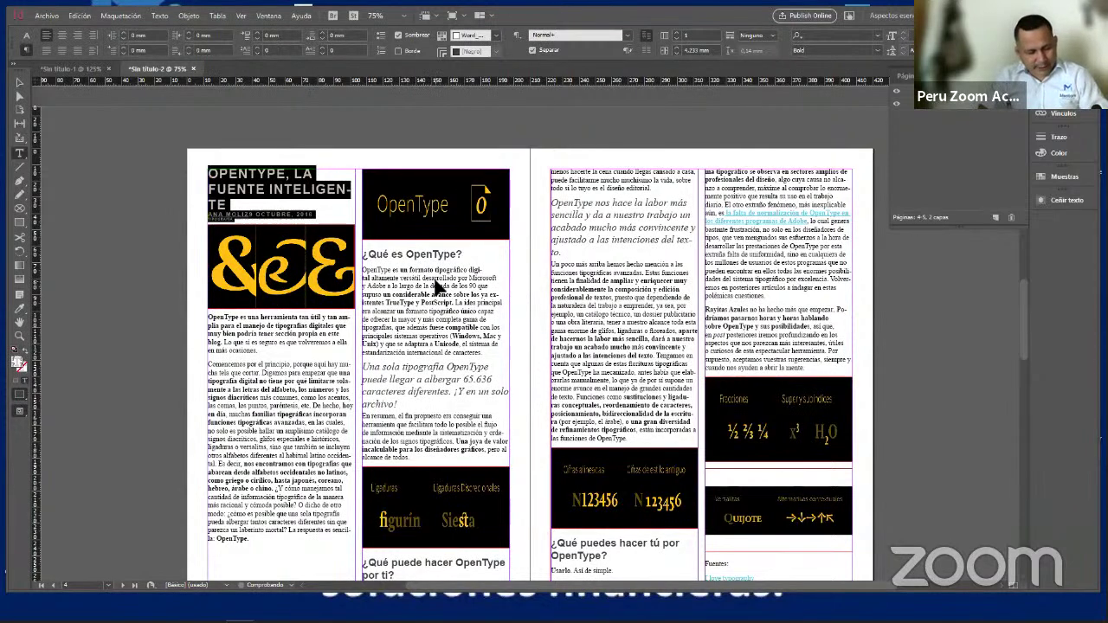
key("ctrl+x")
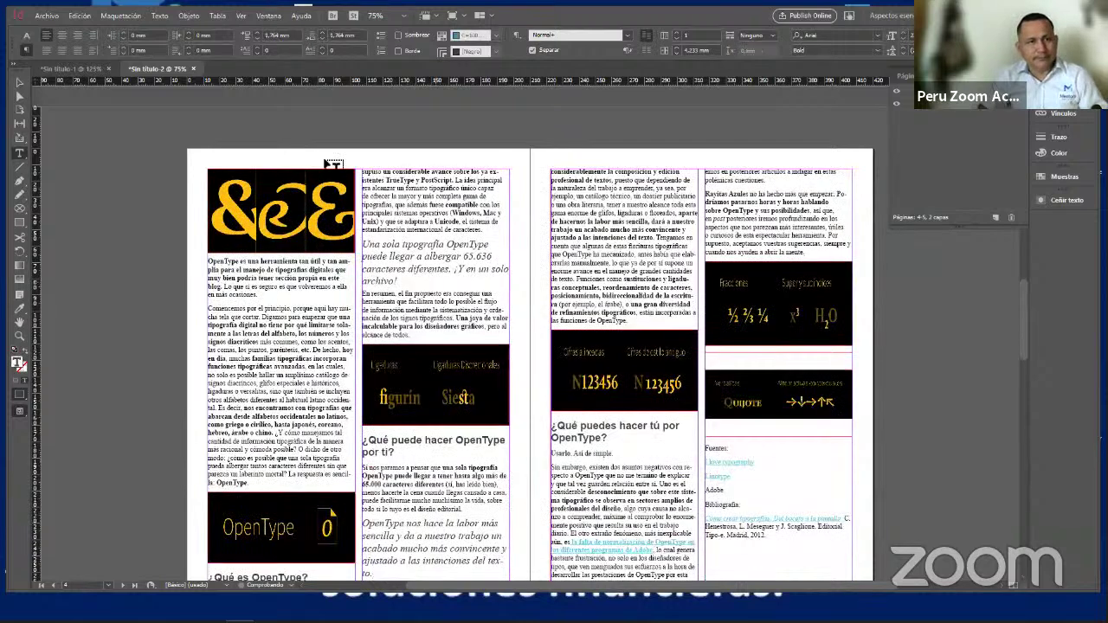
left_click_drag(342, 159, 376, 191)
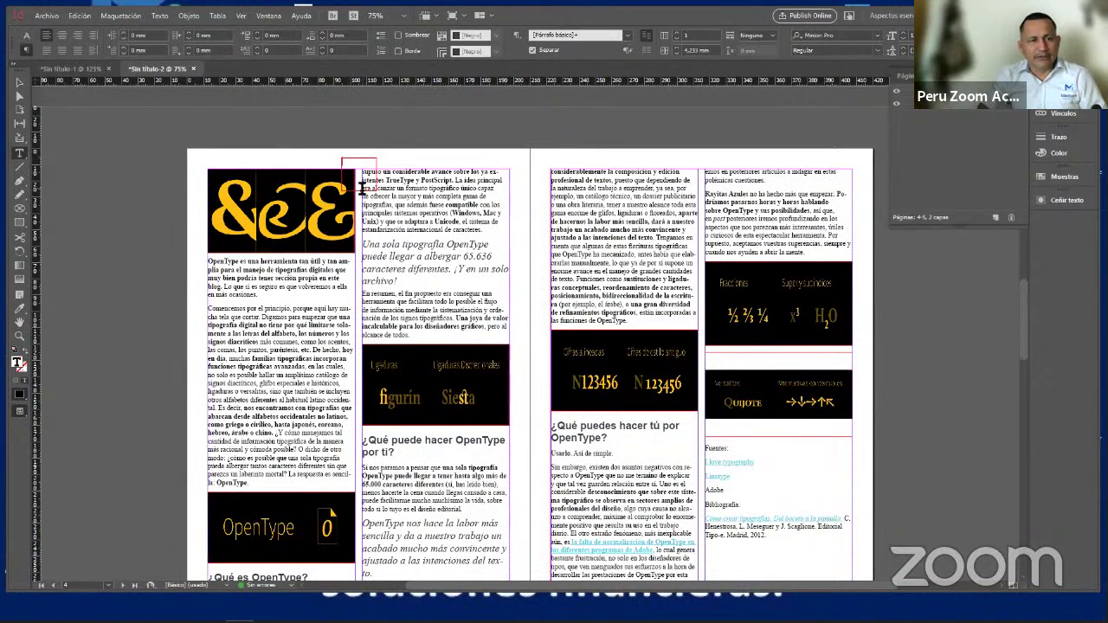
left_click(19, 82)
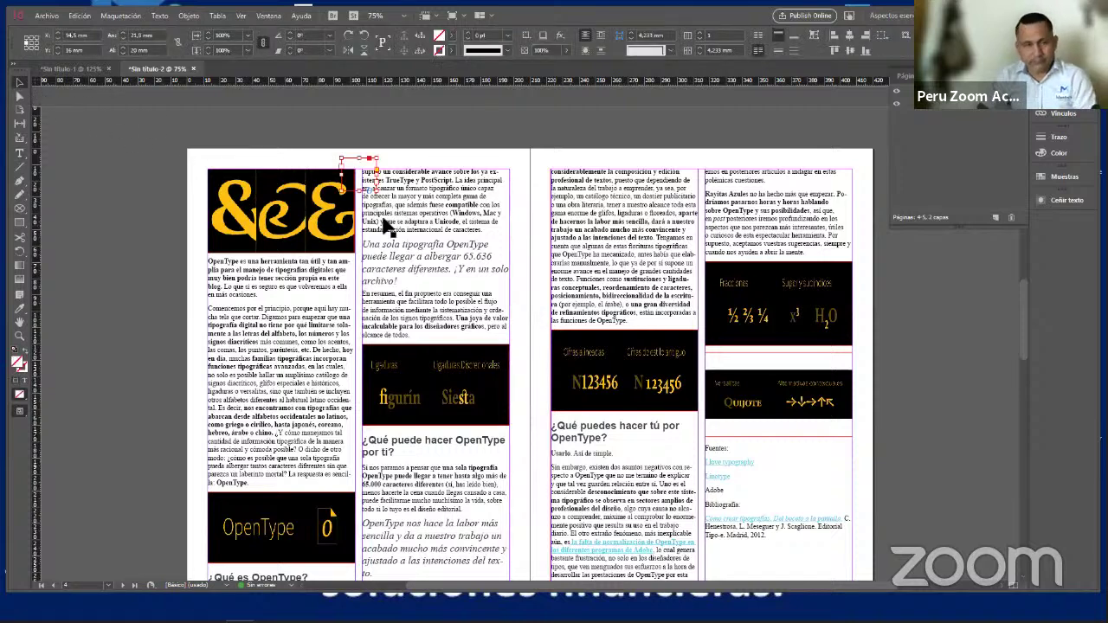
key("Delete")
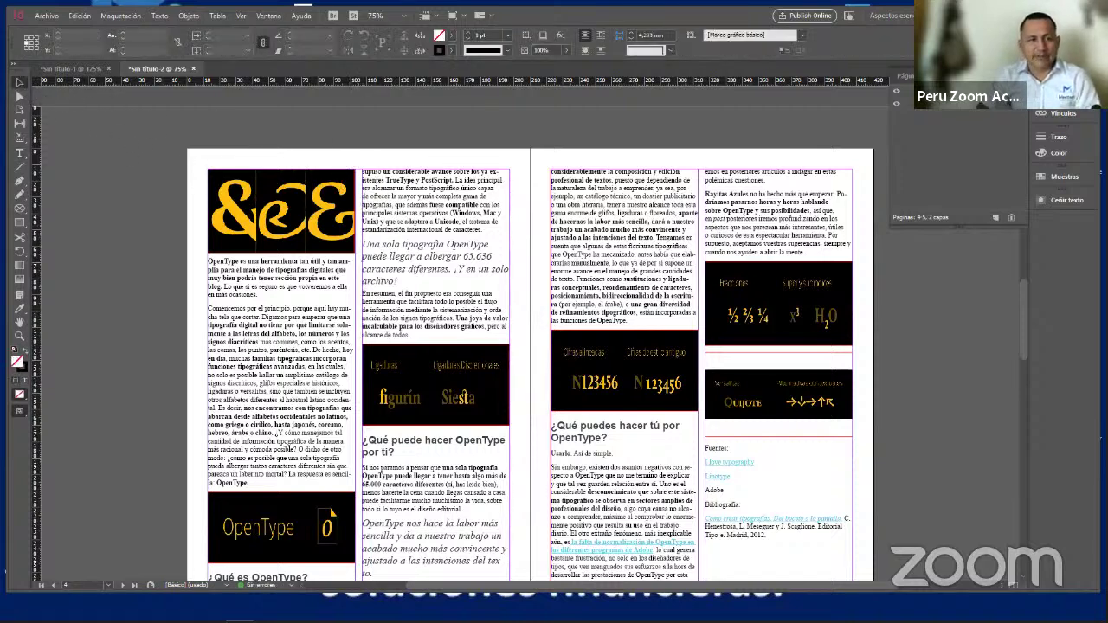
Lower the upper edge of the first and second columns' text frames, leaving them about 182 mm tall
left_click(381, 196)
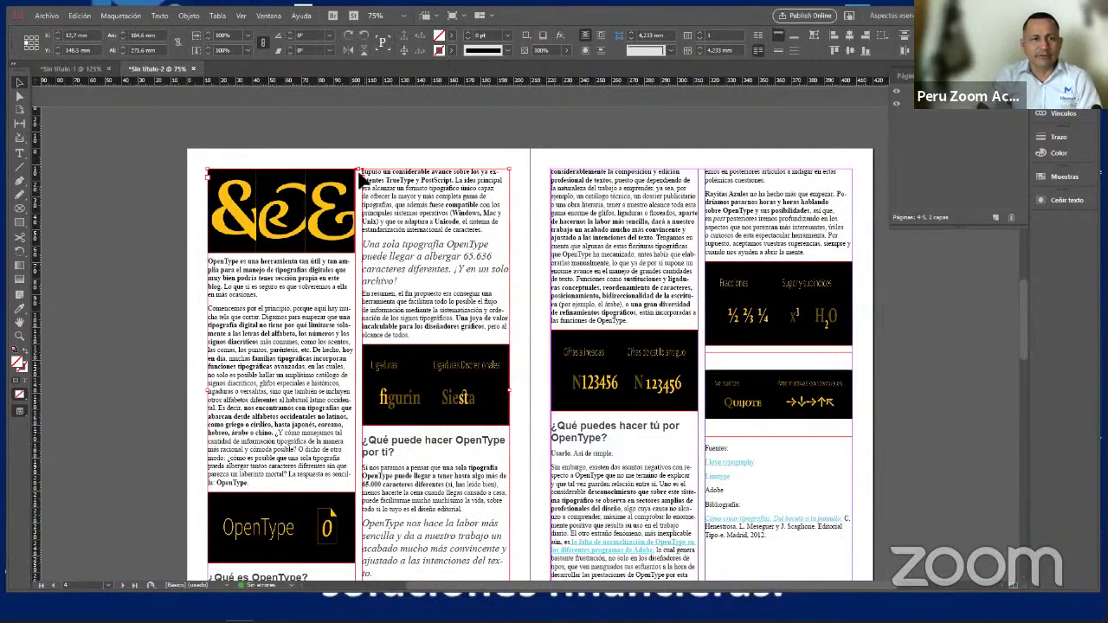
left_click_drag(359, 169, 412, 282)
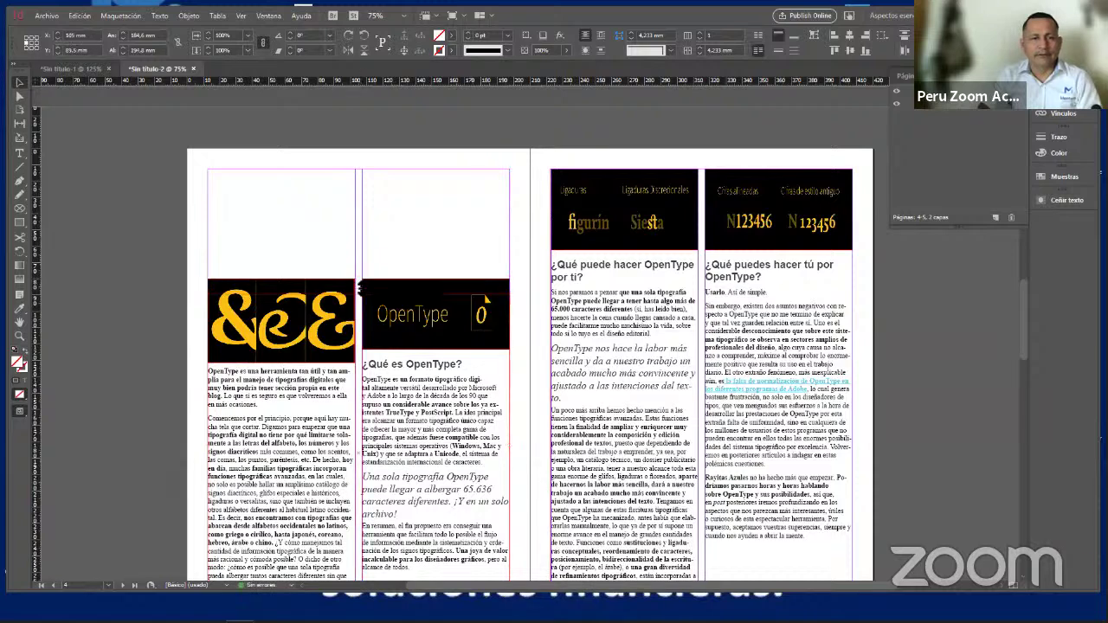
left_click_drag(360, 280, 355, 314)
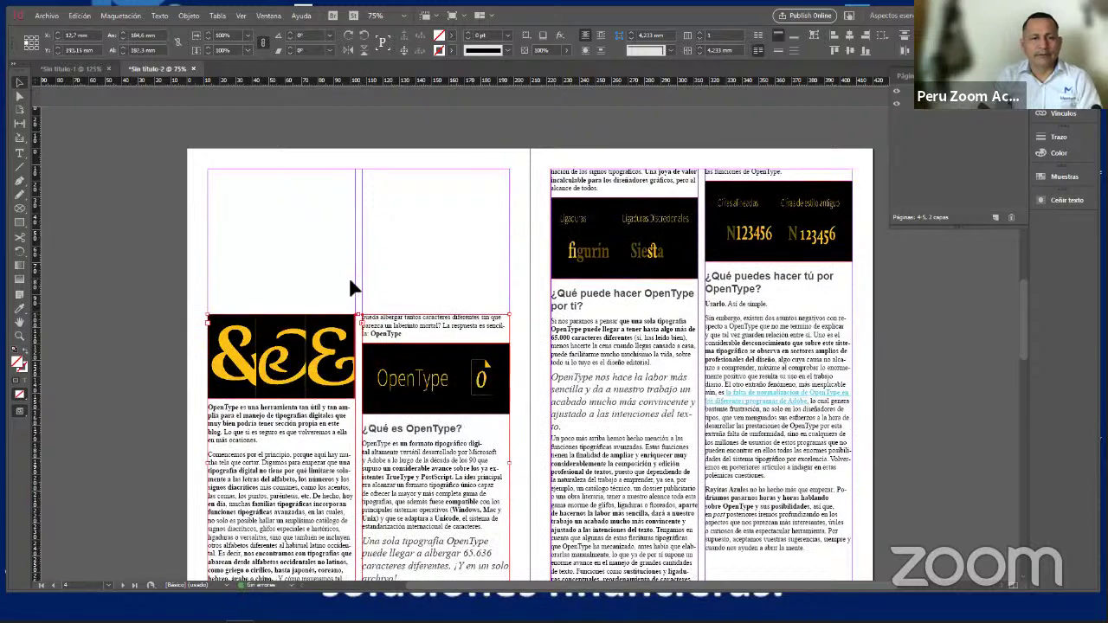
Paste the title as its own frame in the empty area above the first two columns and widen it to about 112.5 mm
right_click(218, 189)
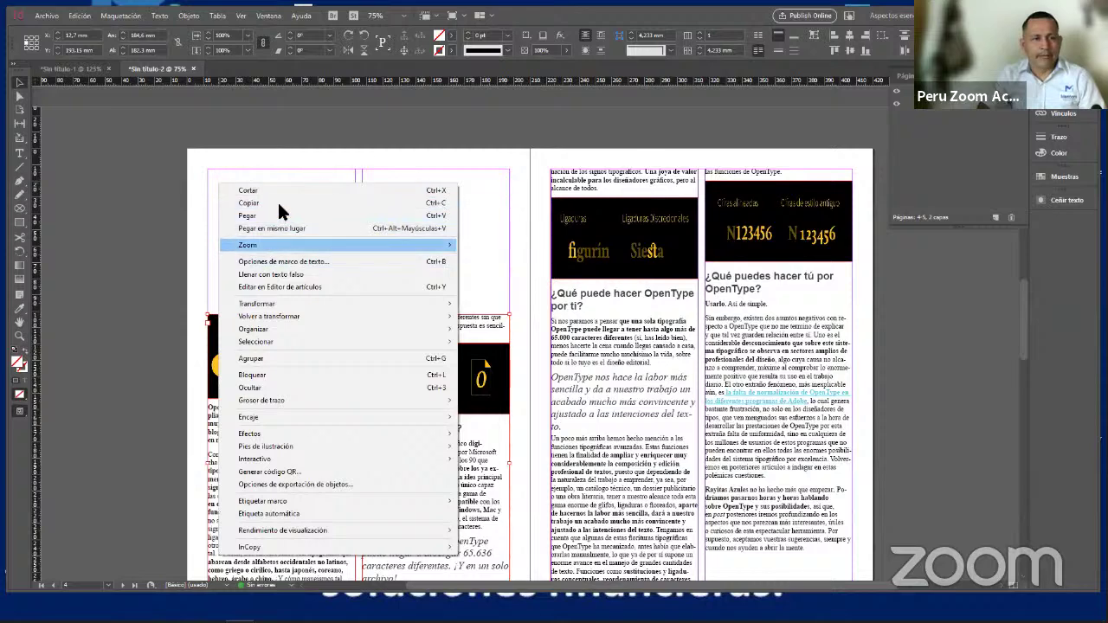
left_click(276, 215)
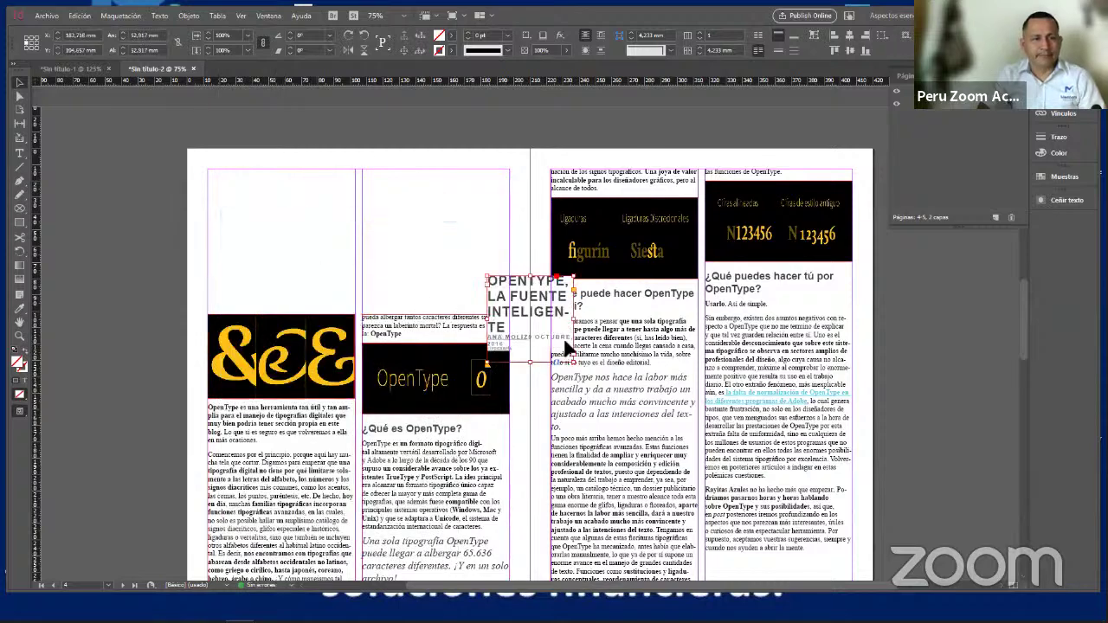
left_click_drag(505, 285, 254, 199)
left_click_drag(331, 233, 426, 229)
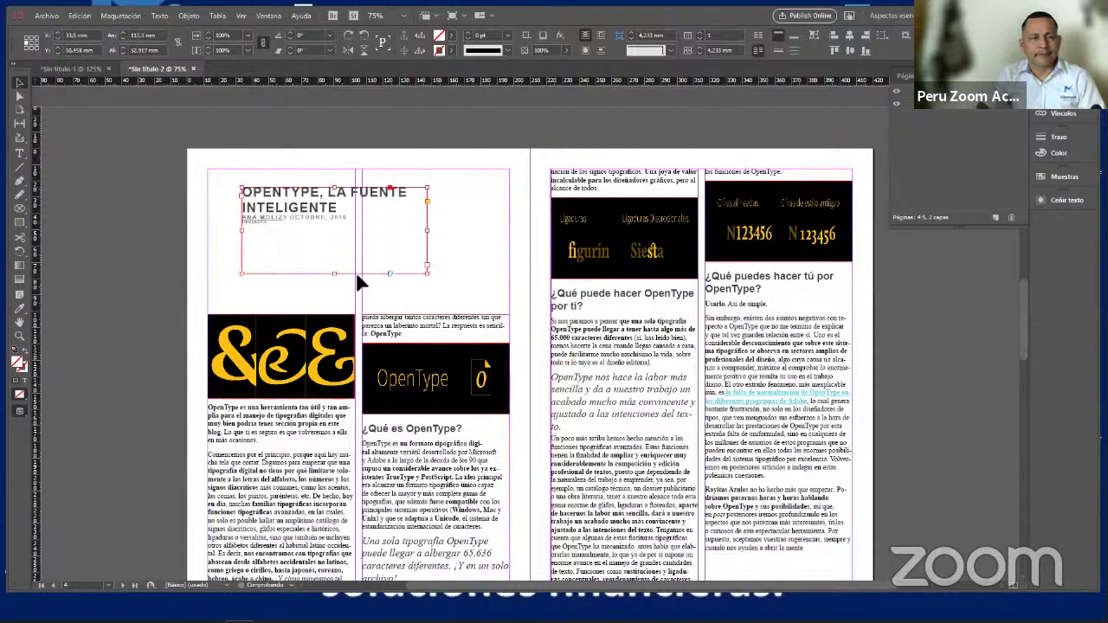
Shorten the title frame to about 31.5 mm high and reposition it midway in the empty area above the columns
left_click_drag(344, 262, 347, 234)
left_click_drag(325, 195, 330, 222)
left_click(460, 245)
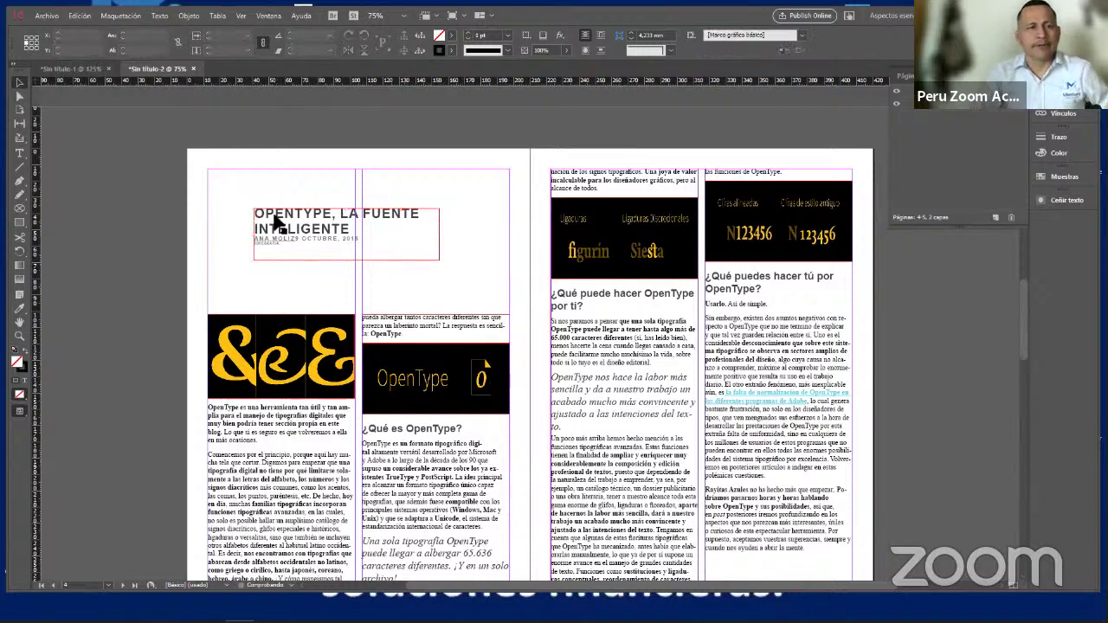
mouse_move(275, 212)
left_mouse_down()
mouse_move(381, 222)
mouse_move(247, 204)
mouse_move(232, 179)
mouse_move(236, 223)
mouse_move(275, 216)
left_mouse_up()
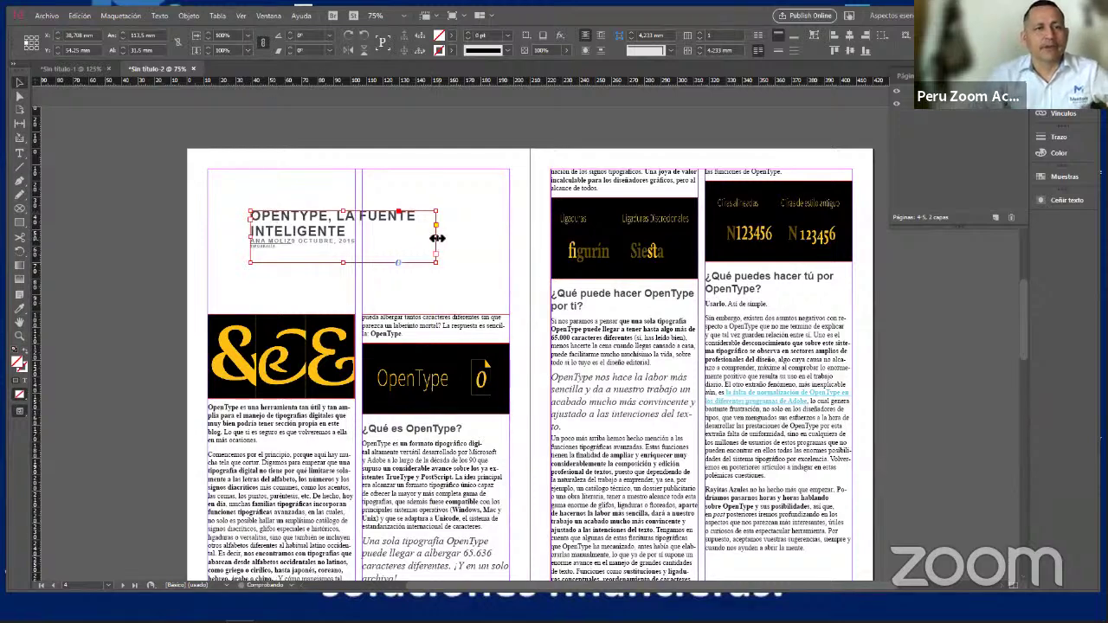
Widen the title frame to about 163.8 mm so the title fits on one line, and reduce its height to about 17.5 mm
left_click_drag(437, 238, 508, 242)
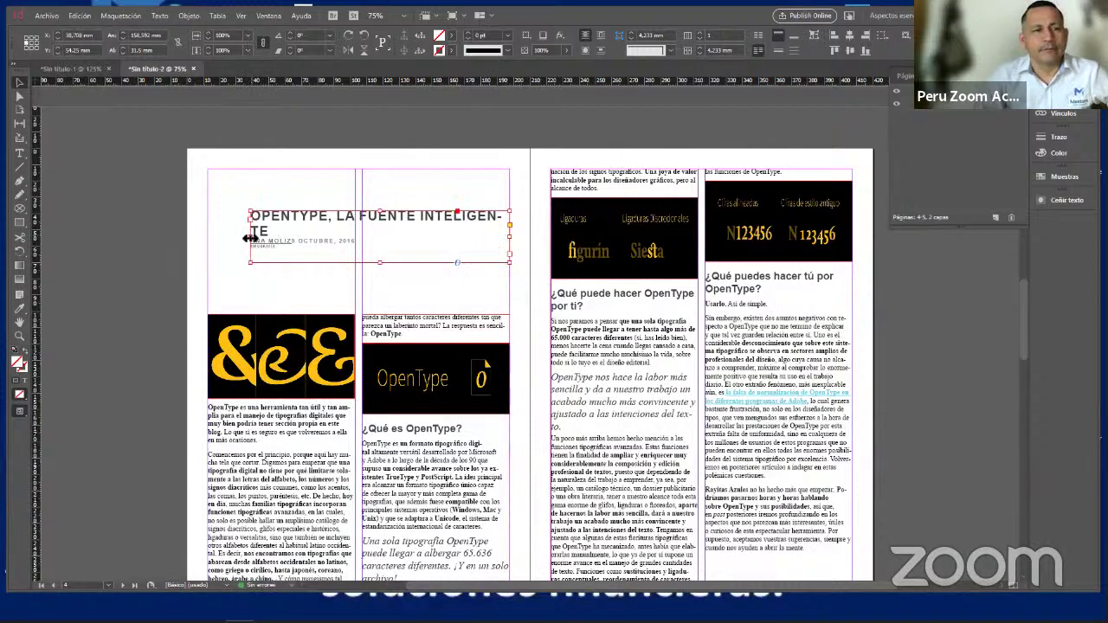
left_click_drag(250, 239, 243, 239)
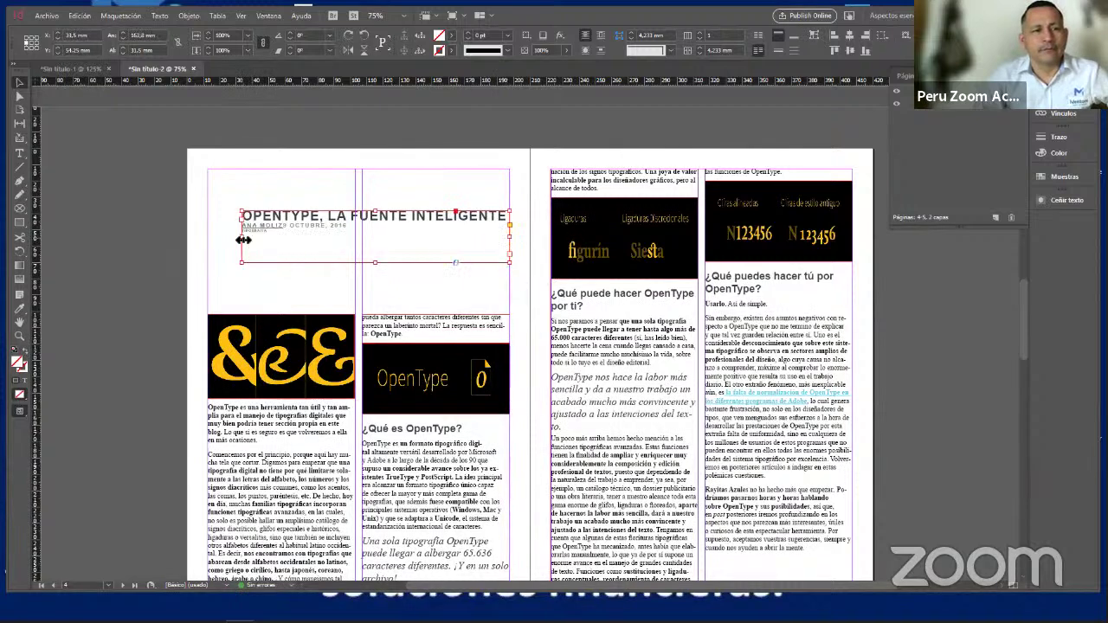
left_click(403, 292)
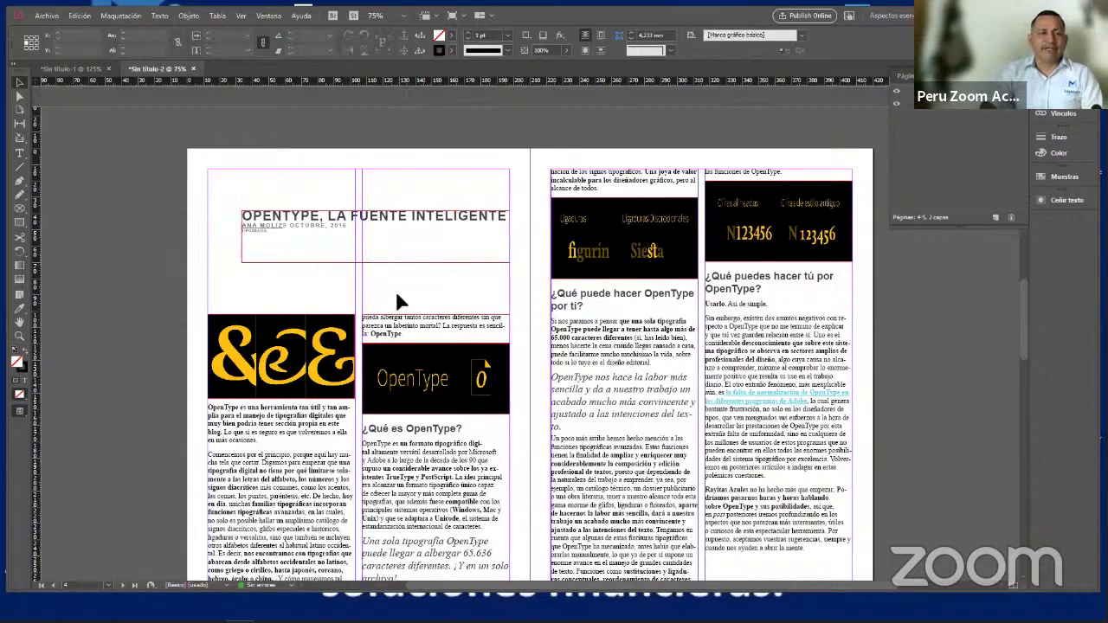
left_click(375, 262)
left_click_drag(375, 261, 375, 238)
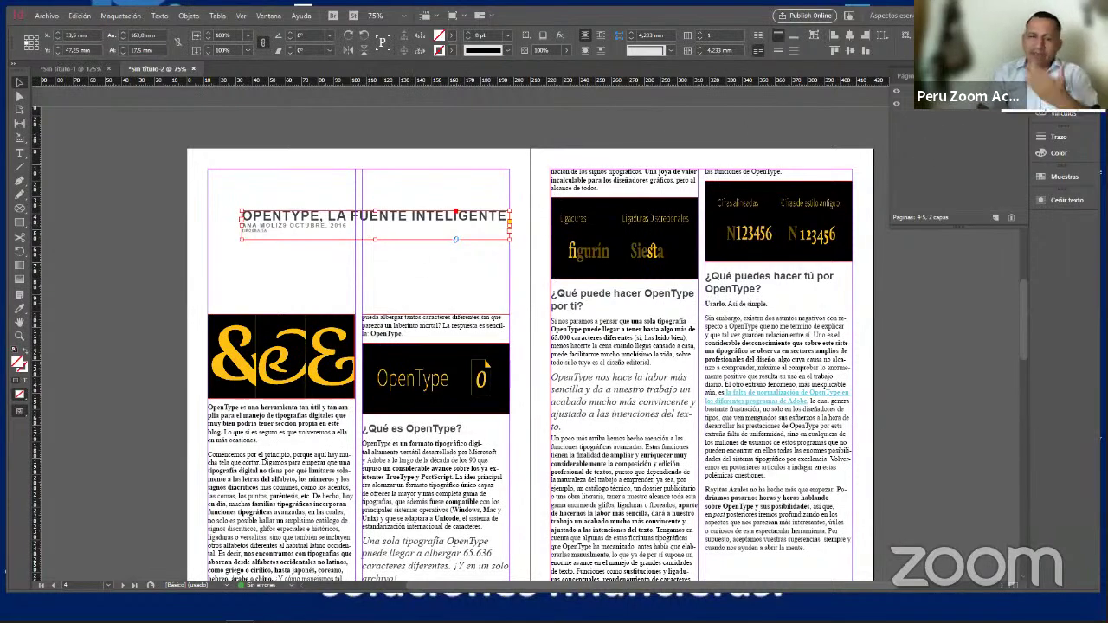
Temporarily hide the OpenType article's layer to examine the Penélope Cruz layout on pages 2-3, then return to pages 4-5
left_click(896, 98)
scroll(492, 257, "up", 3)
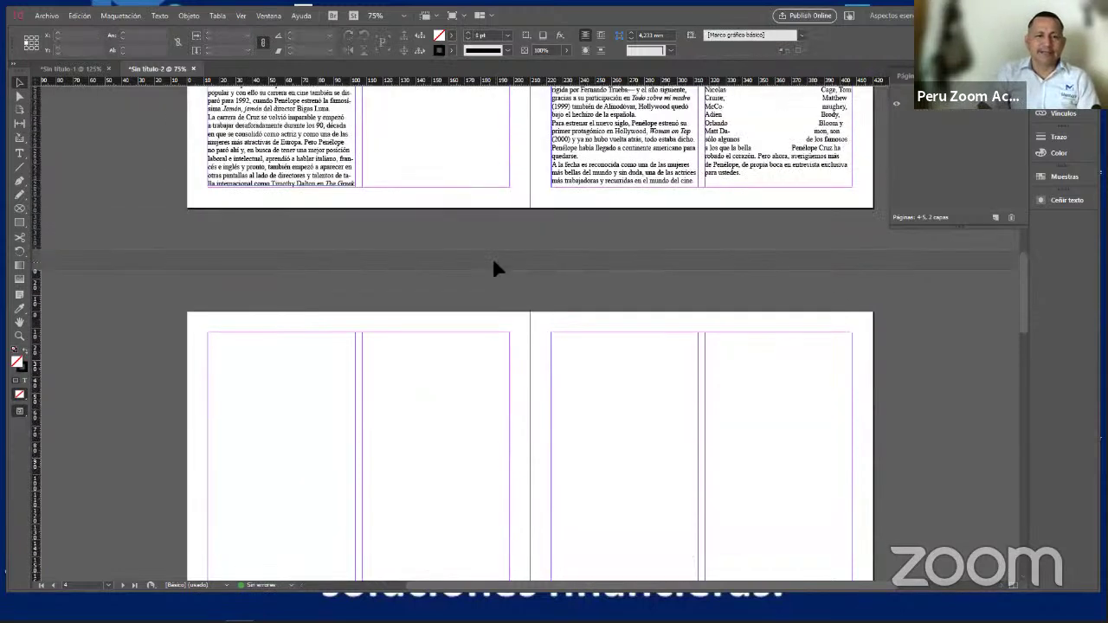
scroll(492, 257, "up", 5)
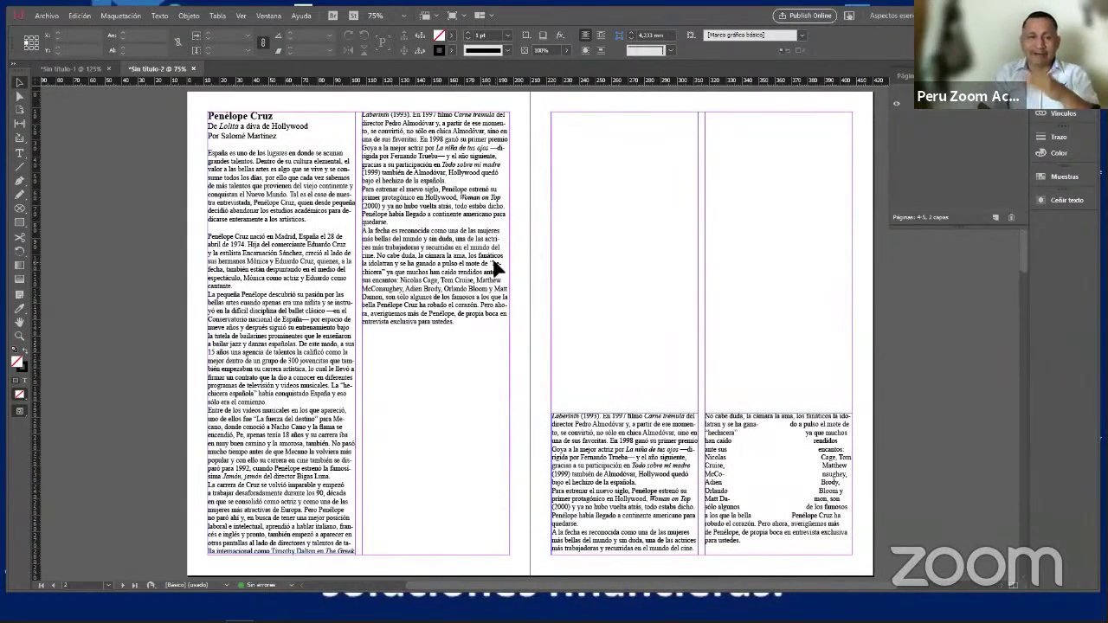
scroll(548, 320, "down", 8)
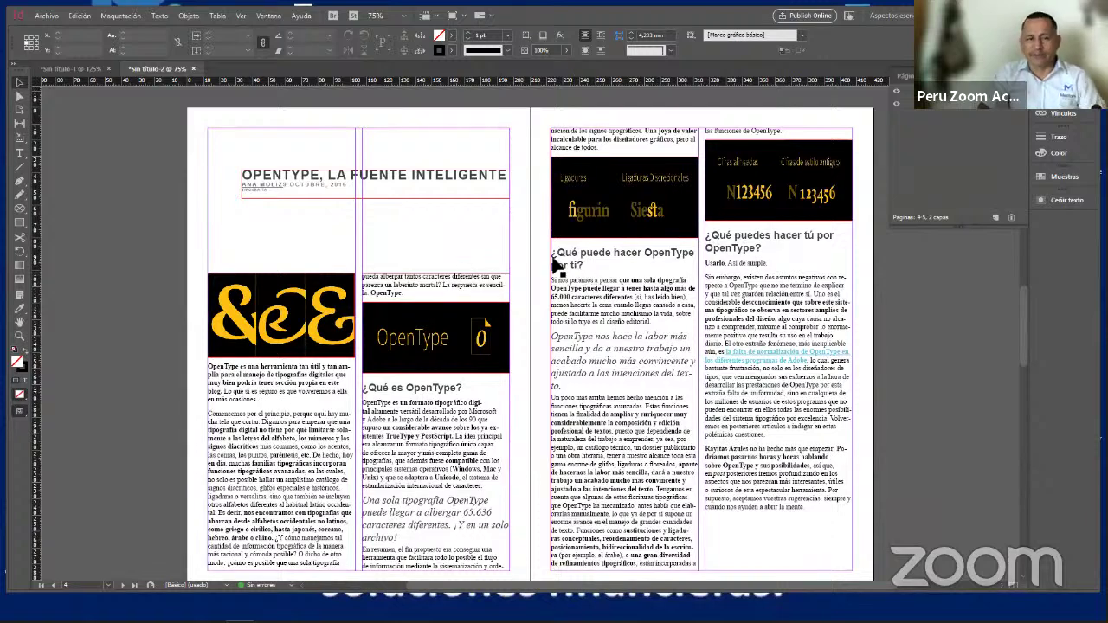
Inspect each image in the OpenType article on pages 4 to 6, from the ampersand picture to the Versalitas frame
left_click(286, 311)
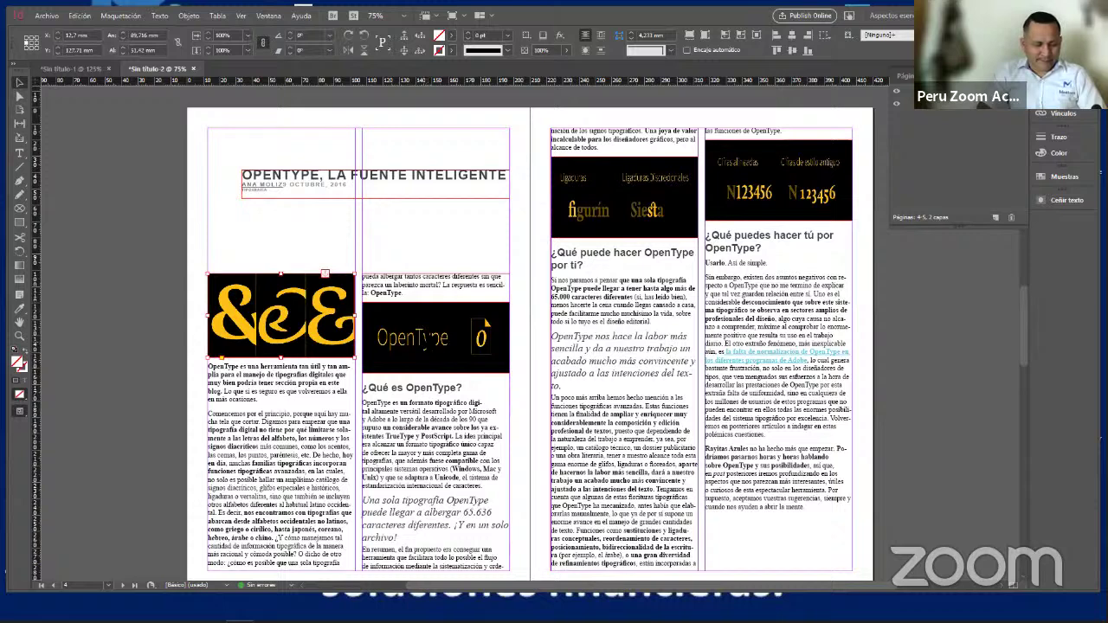
left_click(482, 328)
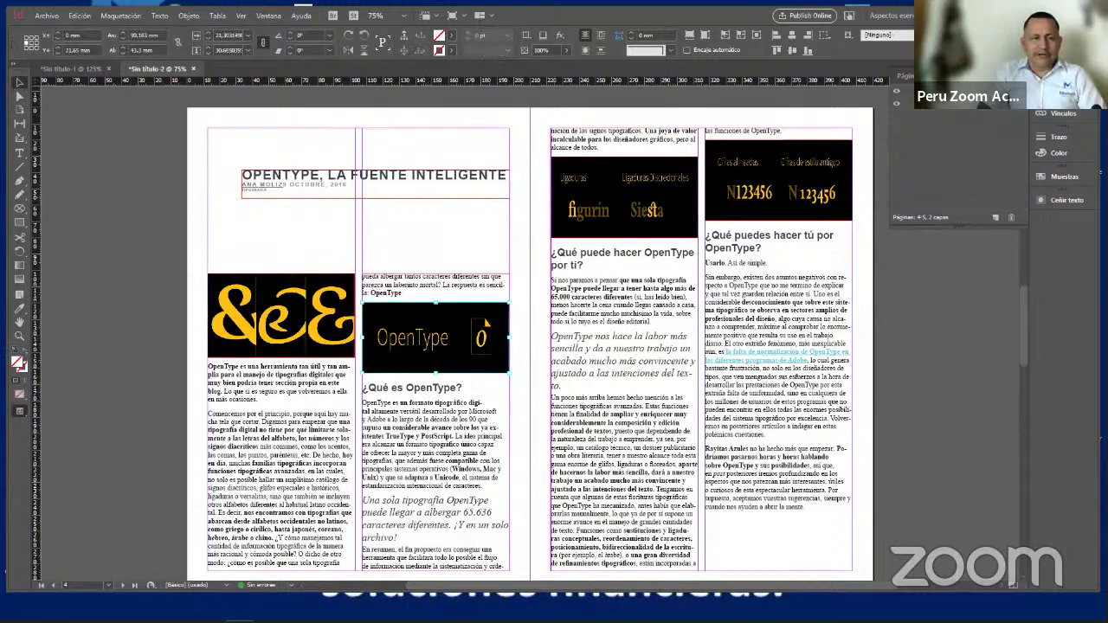
left_click(623, 199)
left_click(779, 181)
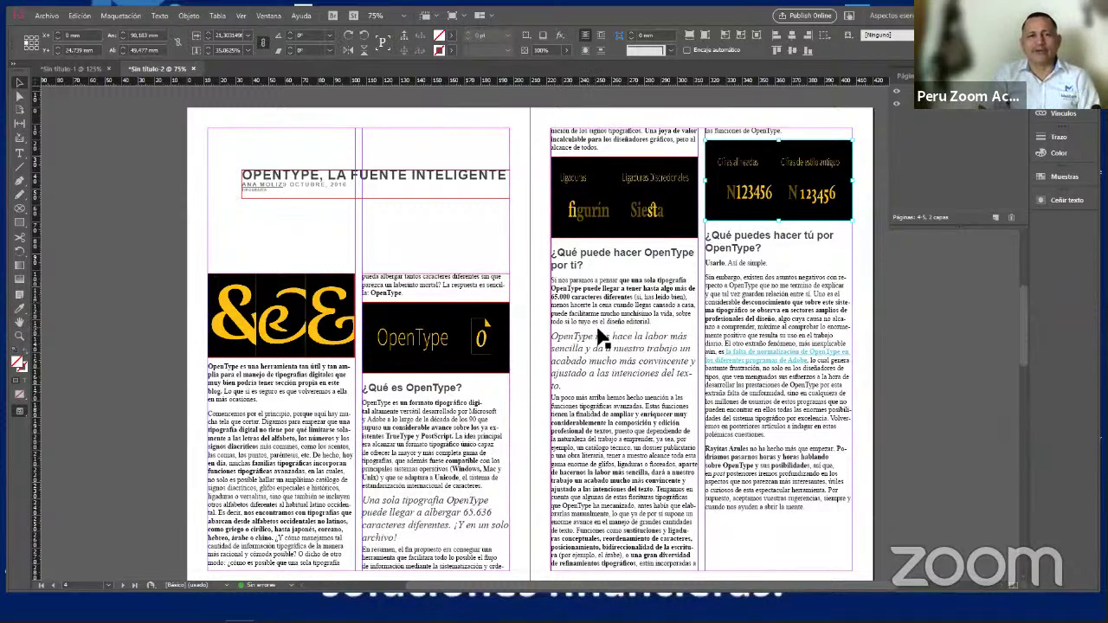
scroll(595, 363, "down", 3)
scroll(594, 365, "down", 8)
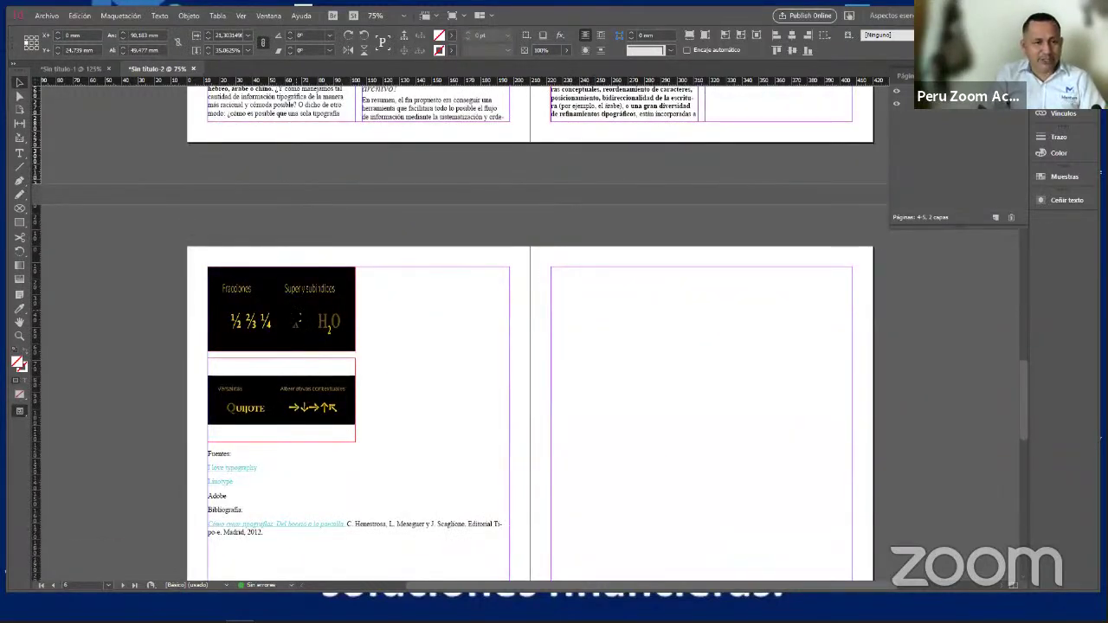
left_click(295, 321)
left_click(282, 400)
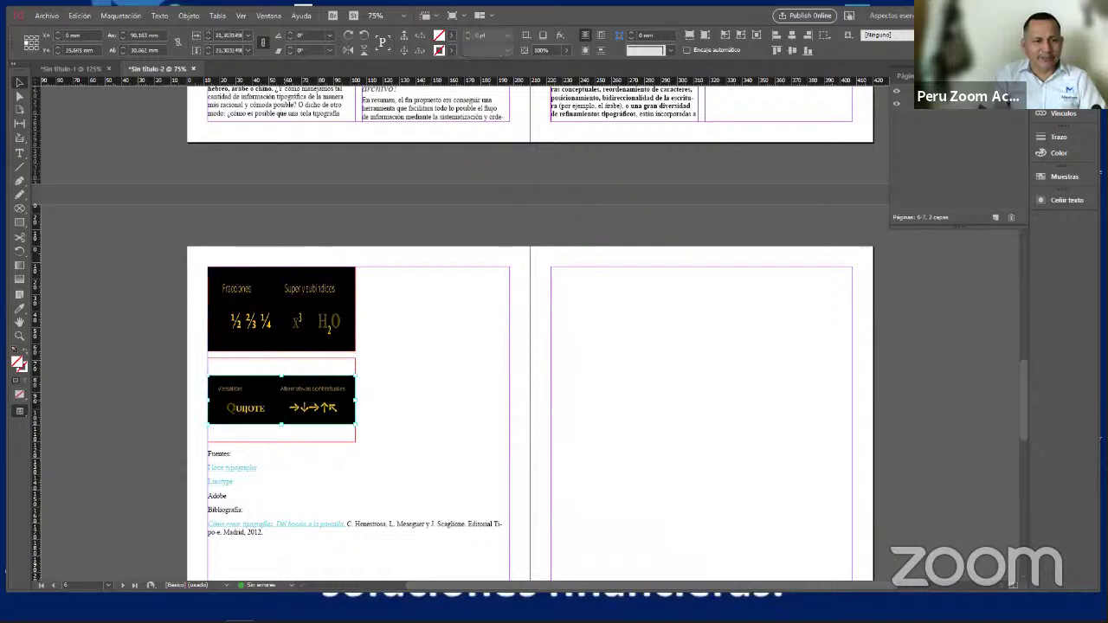
left_click(355, 372)
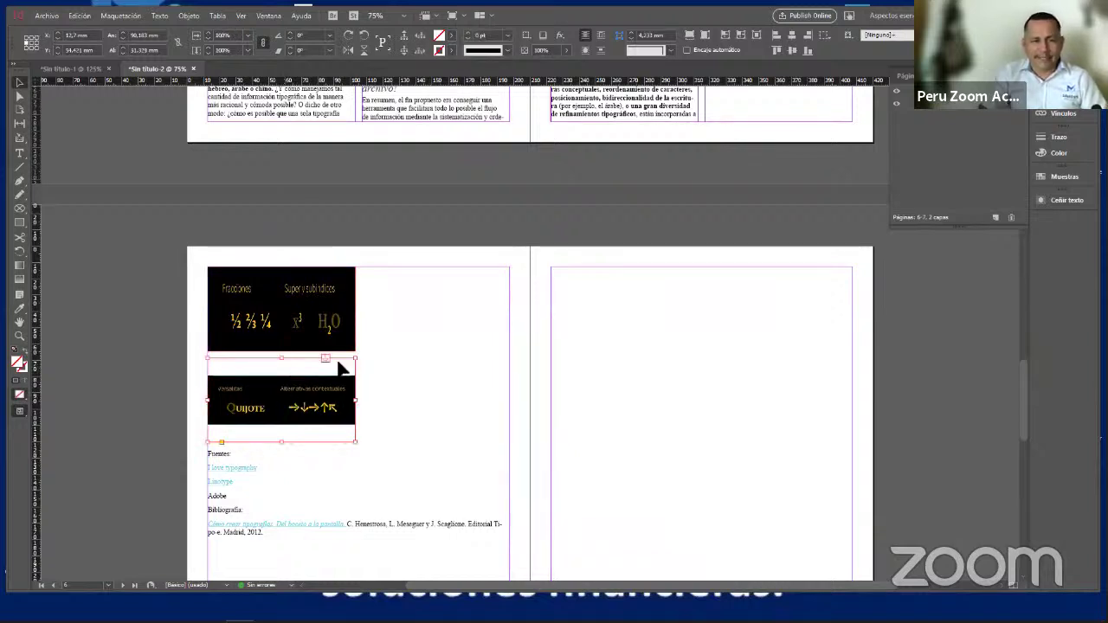
Review the spread on pages 4-5, checking the title frame and the text frame of each of the four columns
scroll(342, 367, "up", 10)
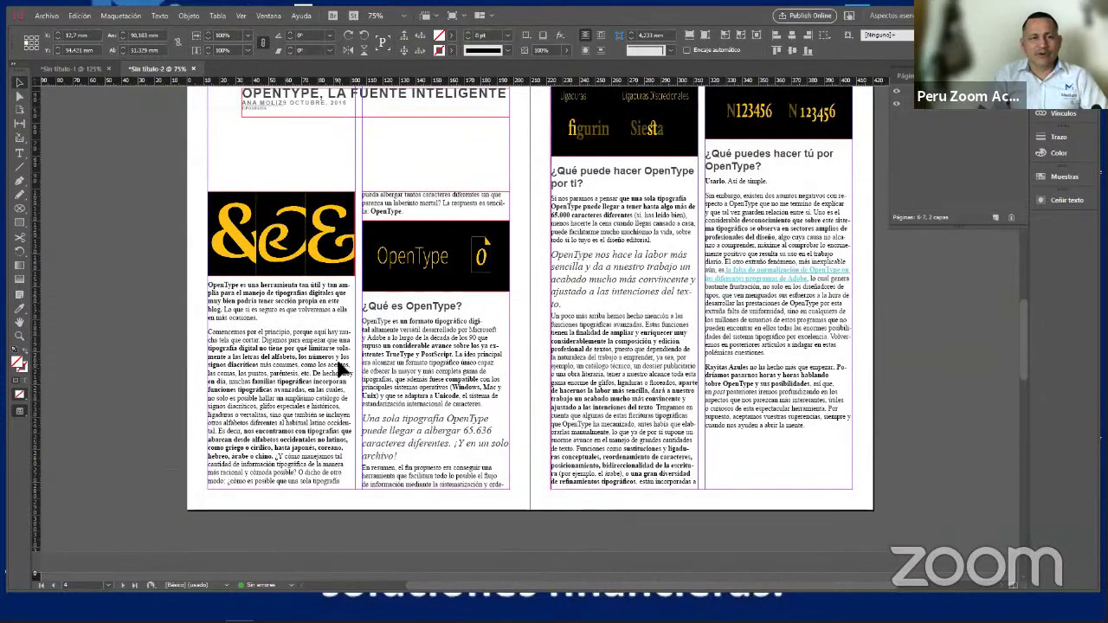
scroll(342, 368, "up", 4)
scroll(338, 359, "down", 3)
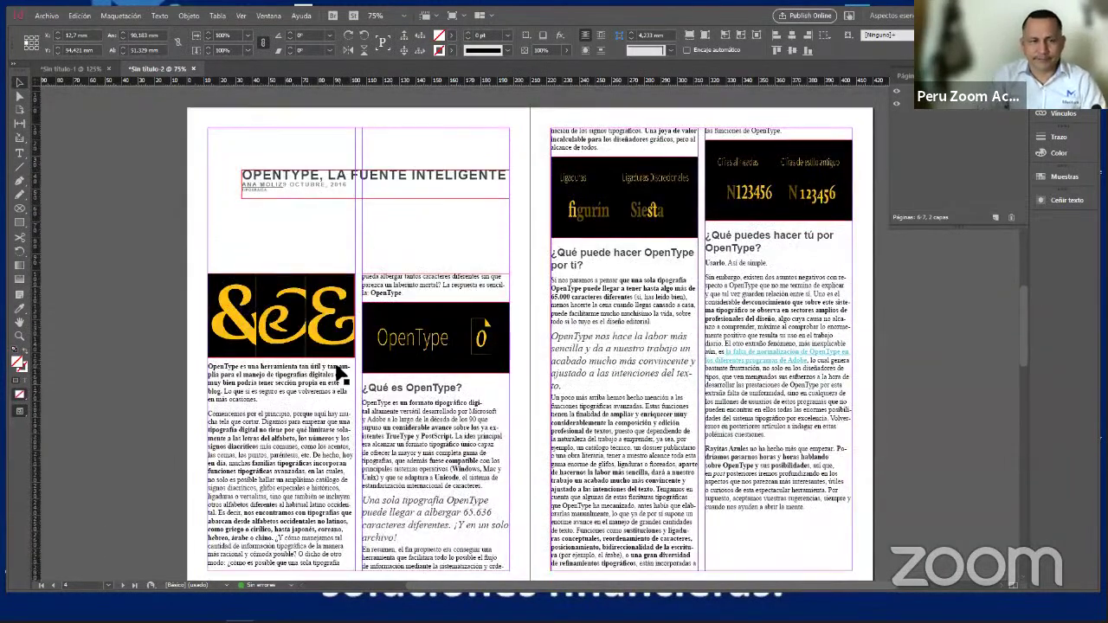
scroll(340, 372, "down", 2)
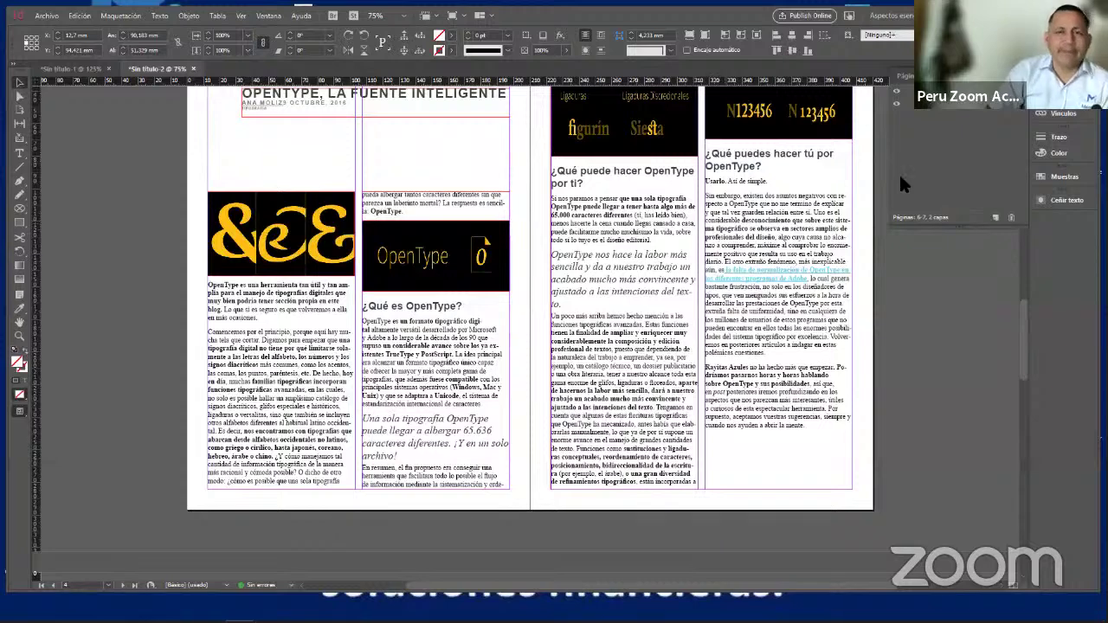
scroll(693, 251, "up", 2)
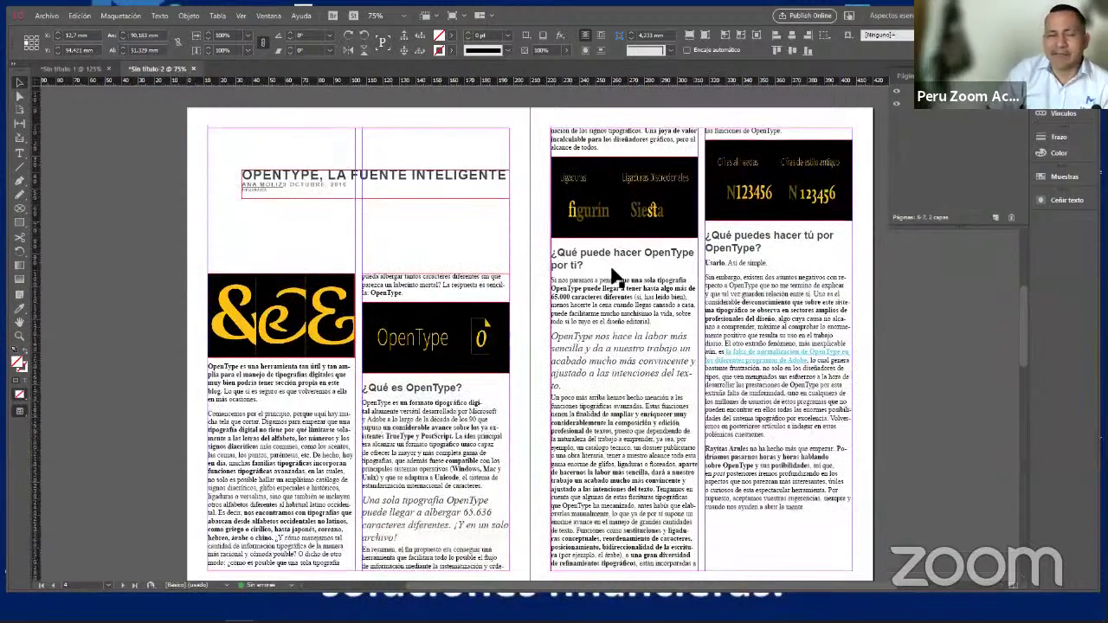
left_click(425, 186)
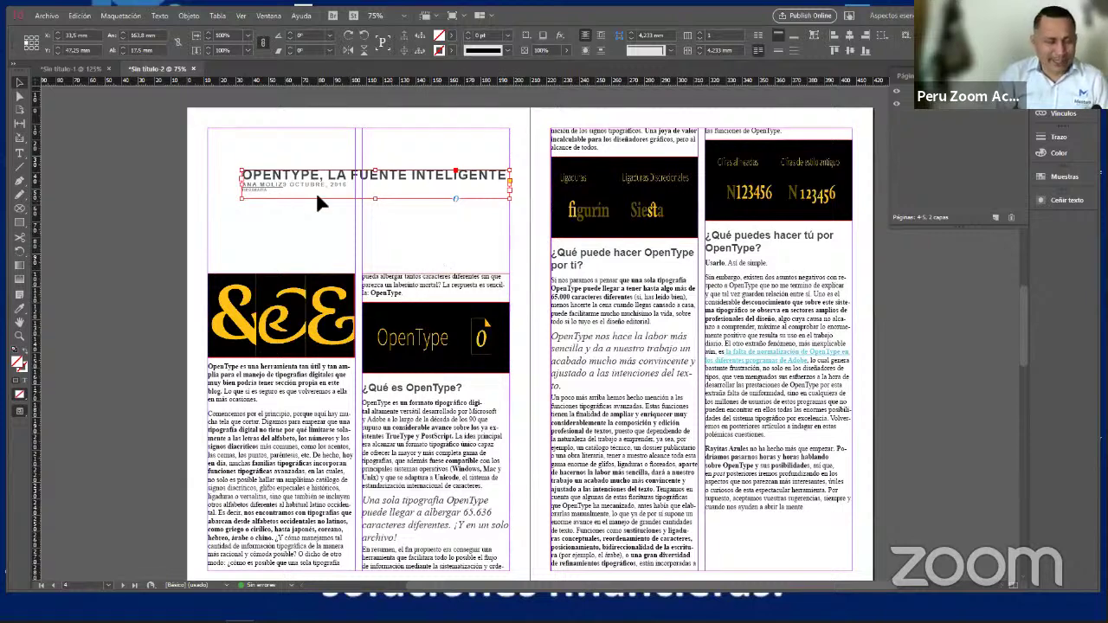
left_click(281, 376)
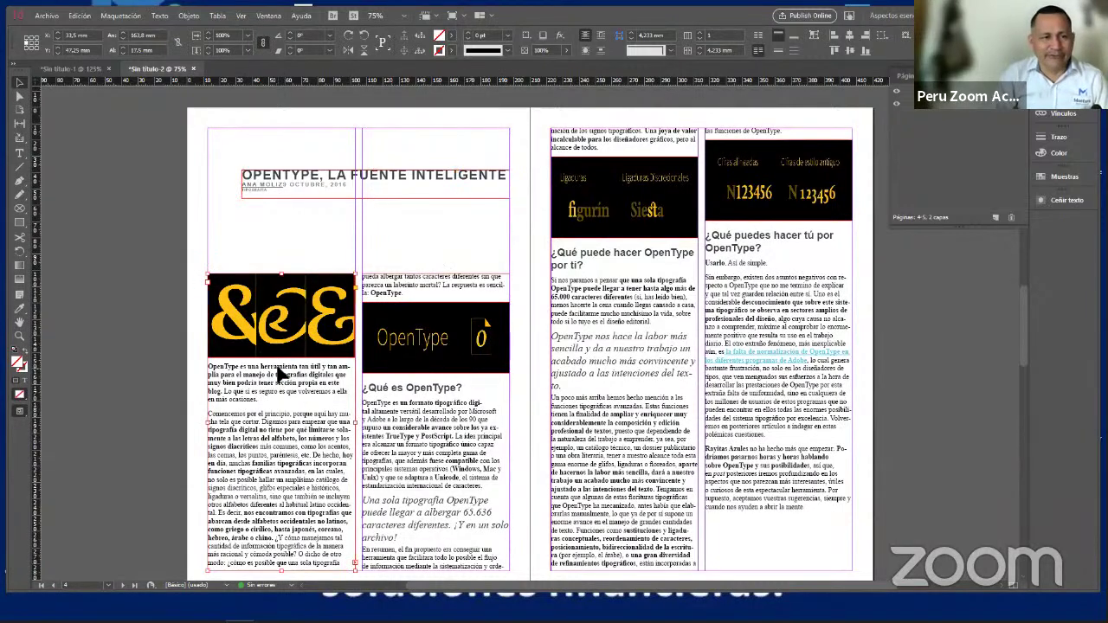
left_click(400, 286)
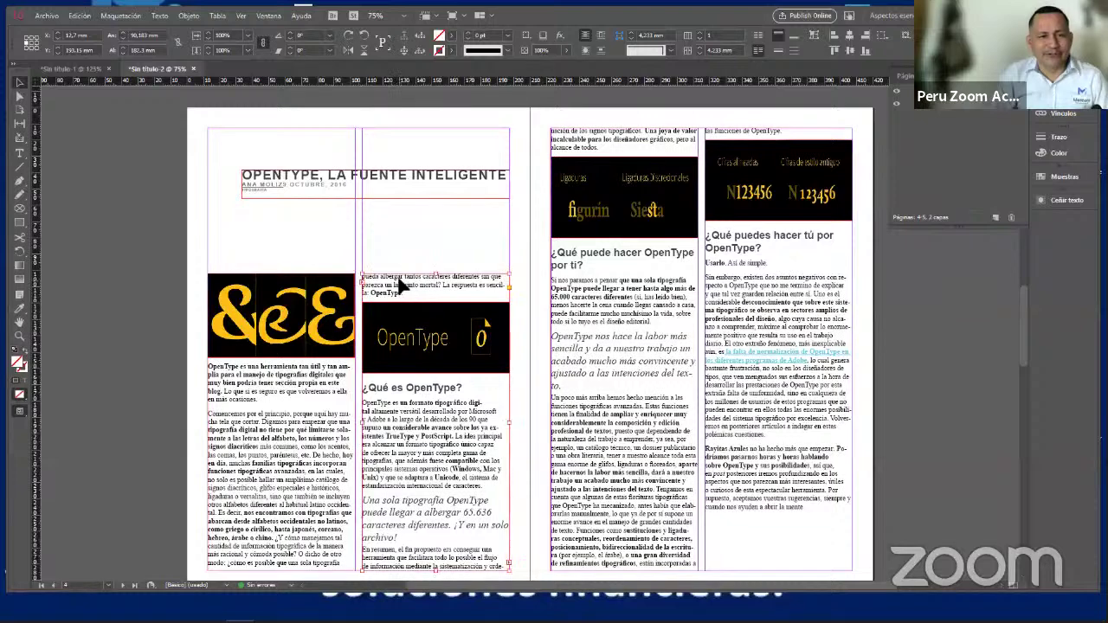
scroll(667, 364, "down", 3)
left_click(643, 357)
left_click(757, 367)
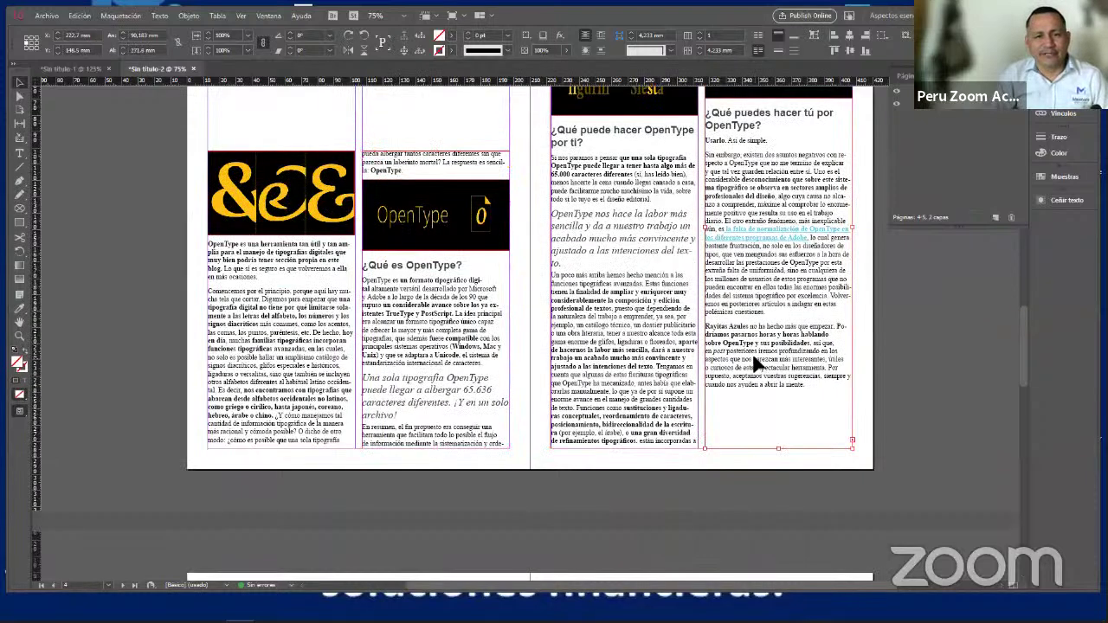
Move the page 6 text frame containing the sources and bibliography to the textos layer
scroll(411, 439, "down", 9)
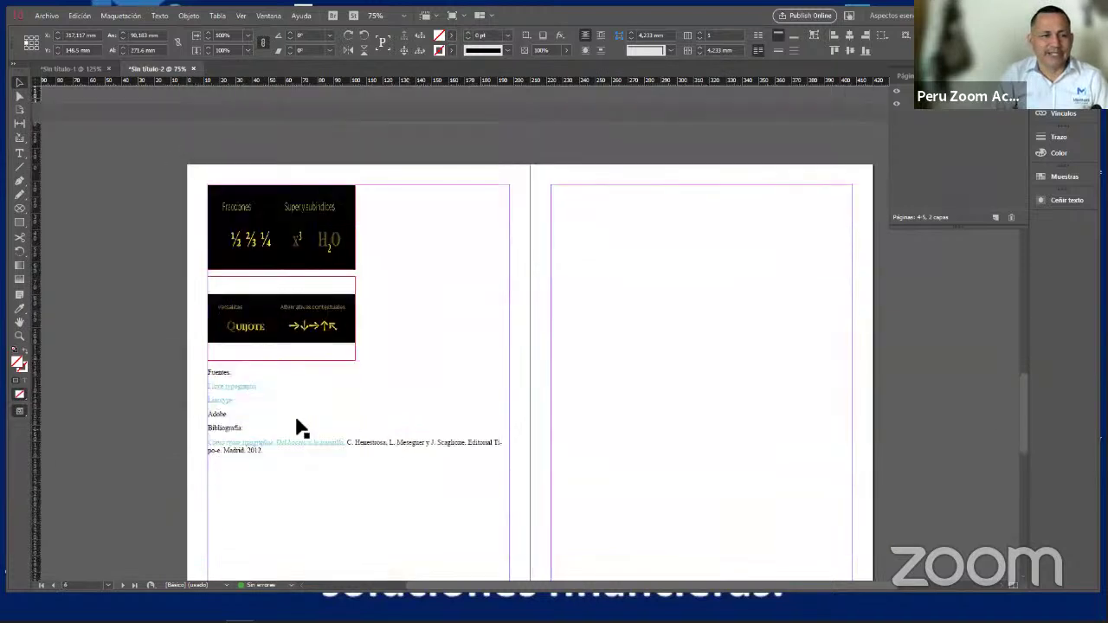
left_click(227, 364)
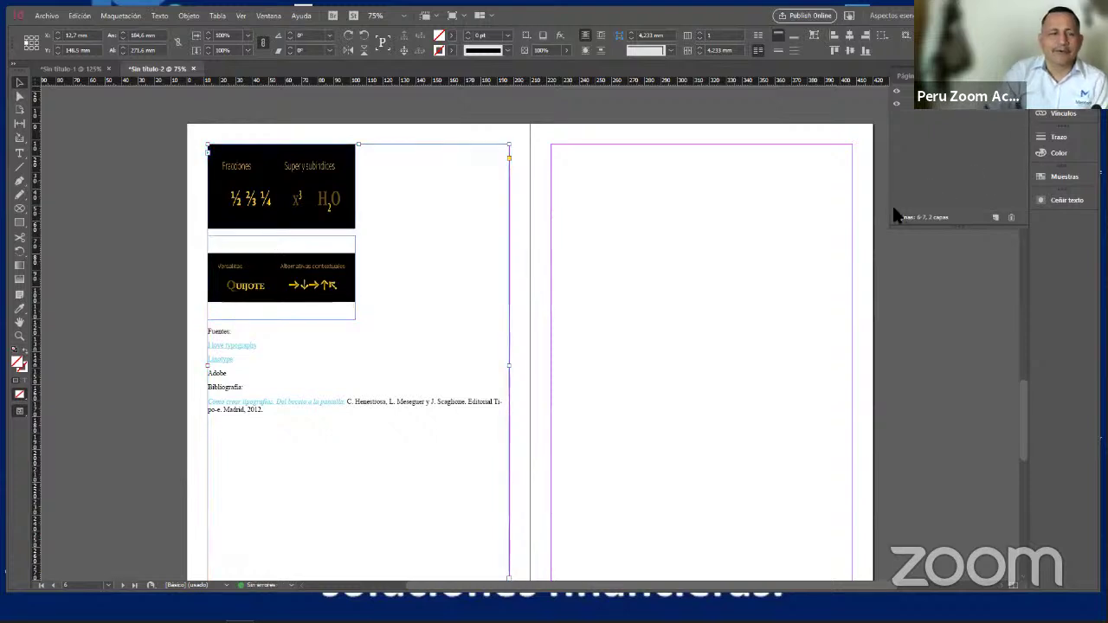
scroll(585, 259, "up", 5)
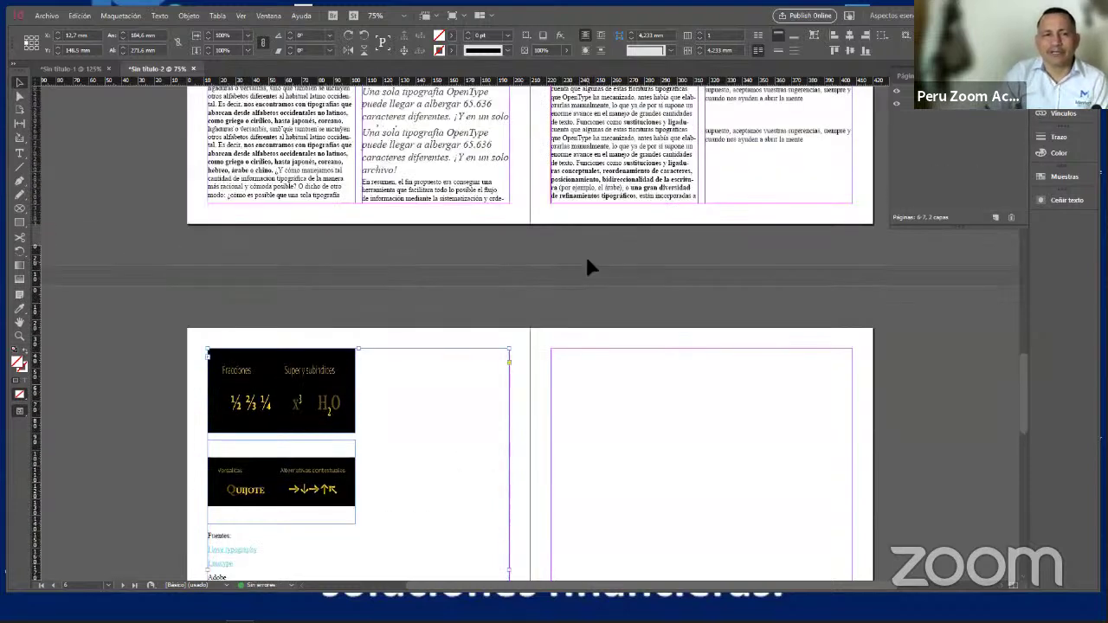
scroll(385, 296, "up", 2)
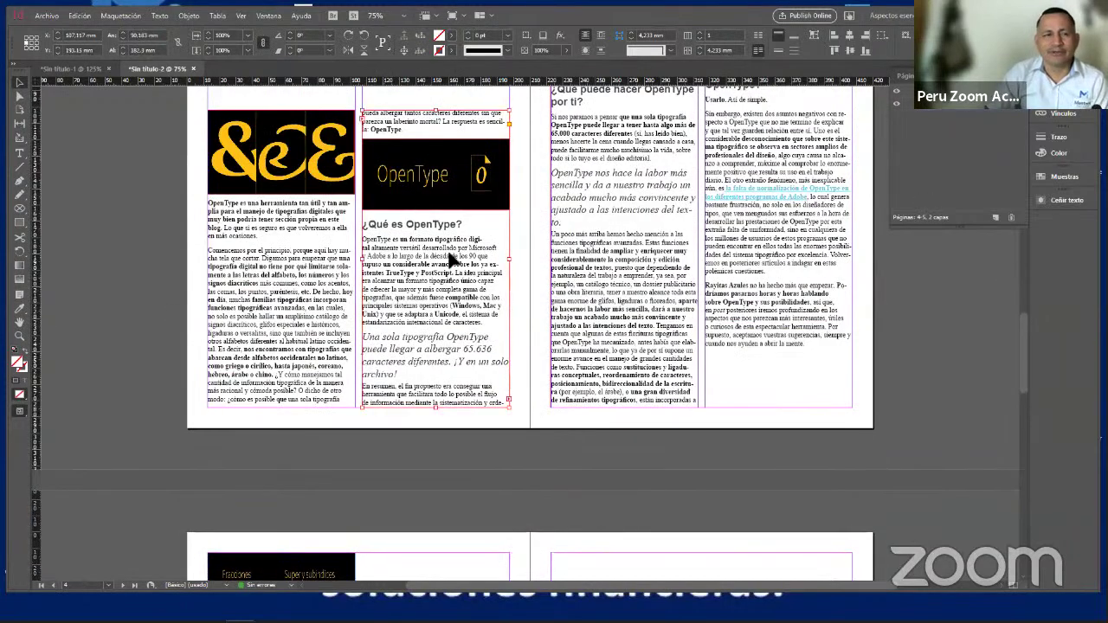
Move the four column text frames of the OpenType article on pages 4-5 to the textos layer
left_click(305, 273)
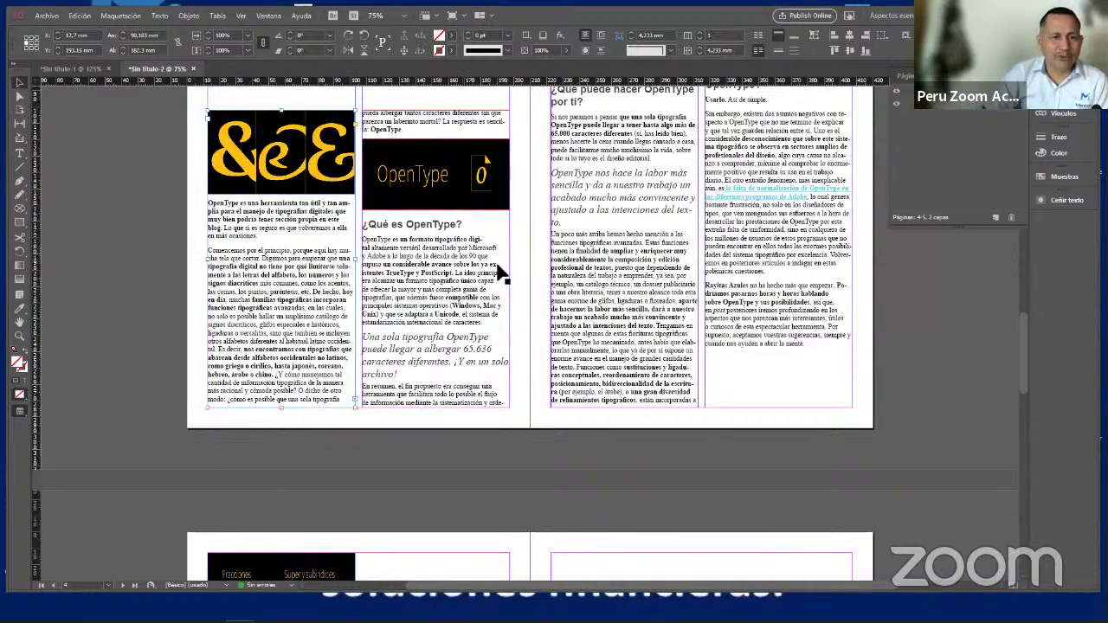
left_click(467, 275)
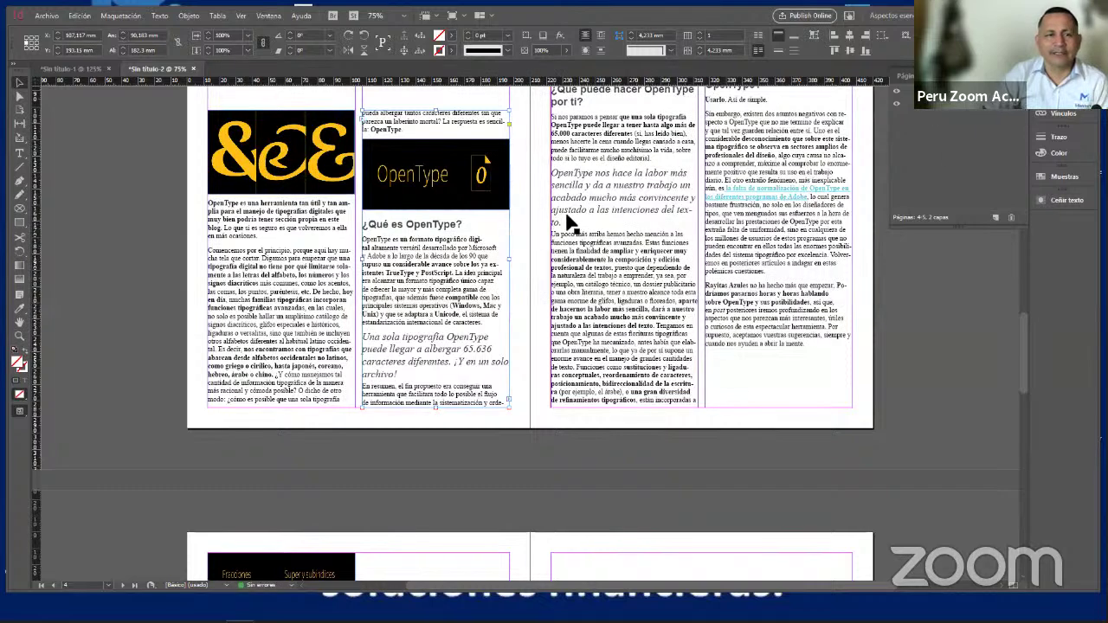
left_click(595, 180)
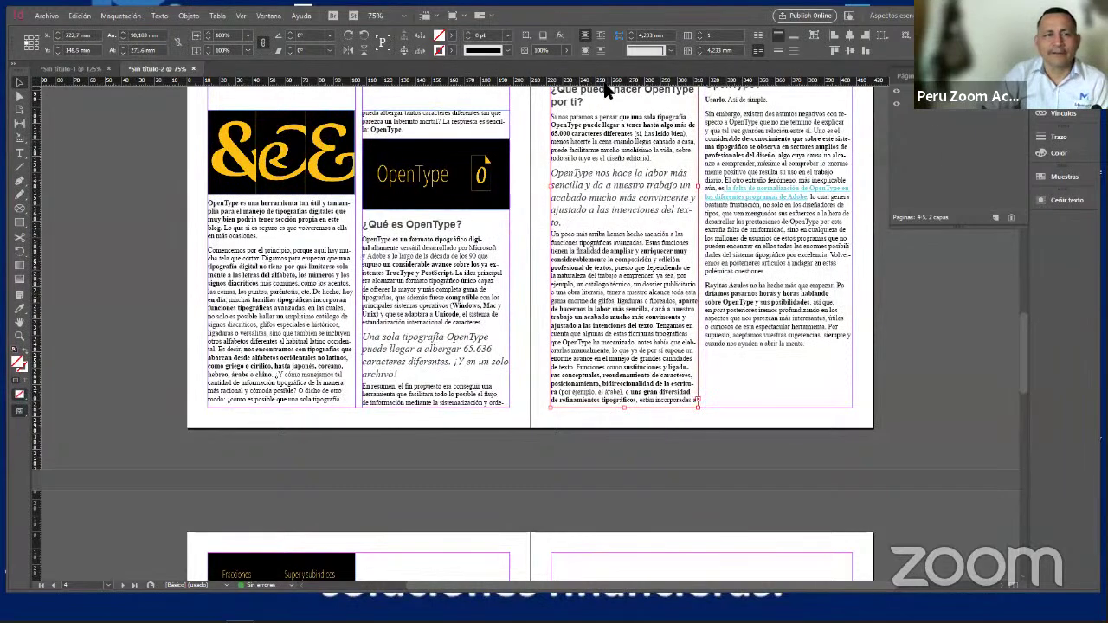
scroll(630, 201, "up", 2)
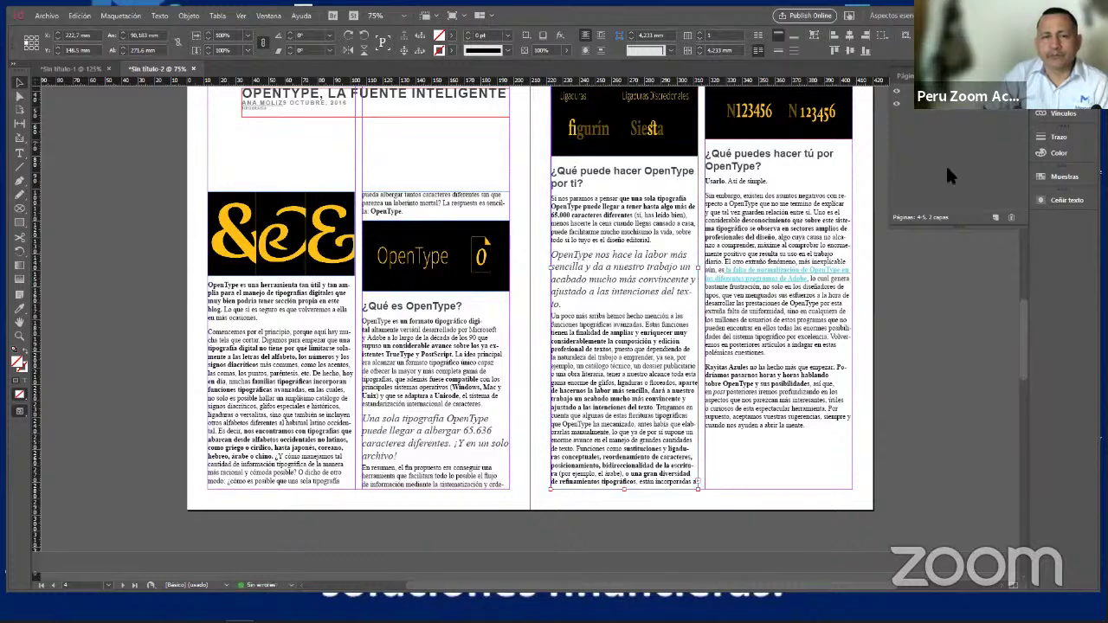
left_click(746, 235)
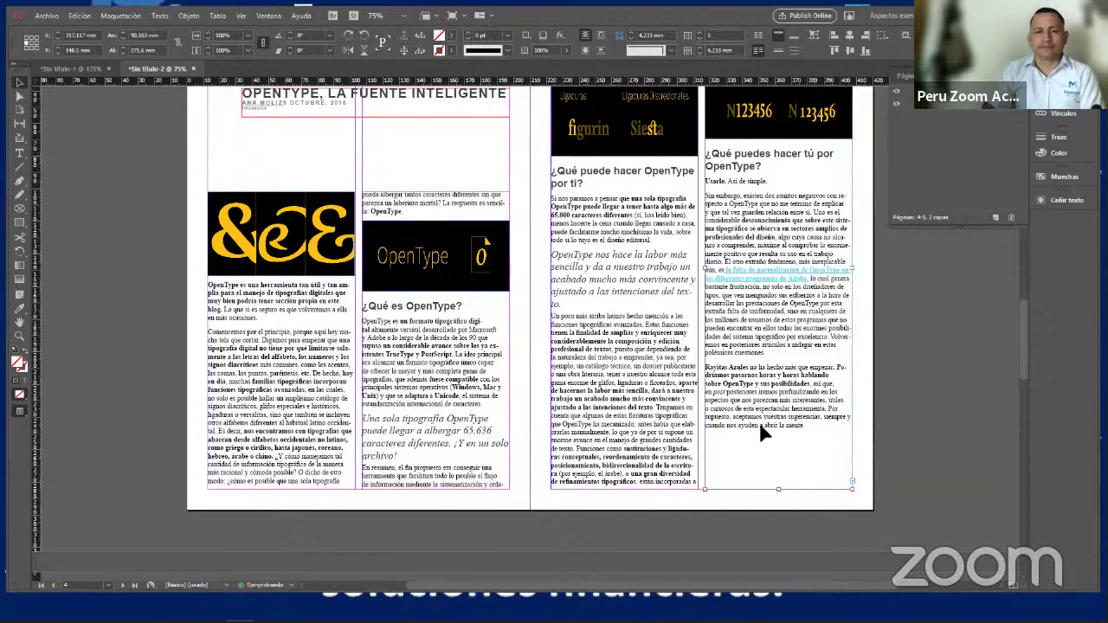
Check the layer of the page 6 text frame, and hide the textos layer to examine what remains on pages 2-5
left_click(632, 494)
scroll(632, 494, "down", 3)
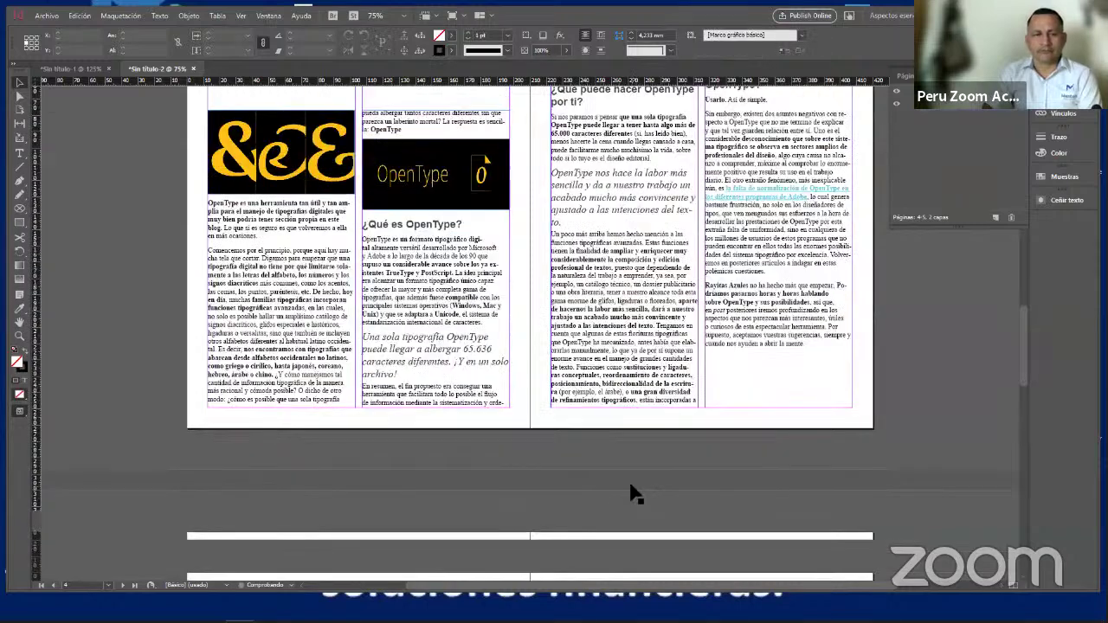
scroll(632, 494, "down", 5)
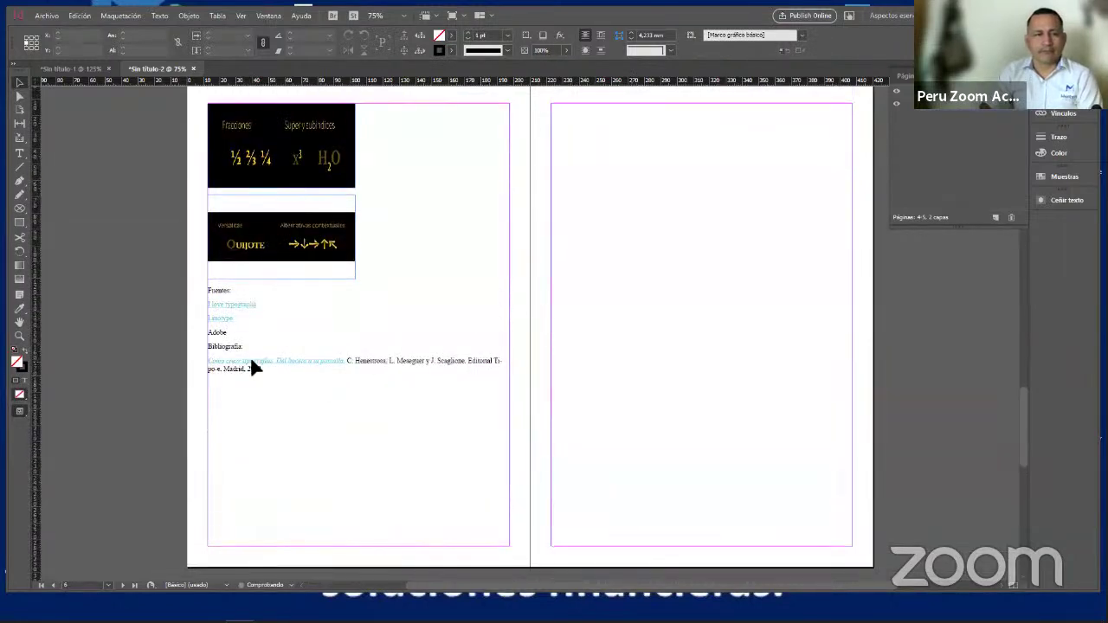
left_click(253, 368)
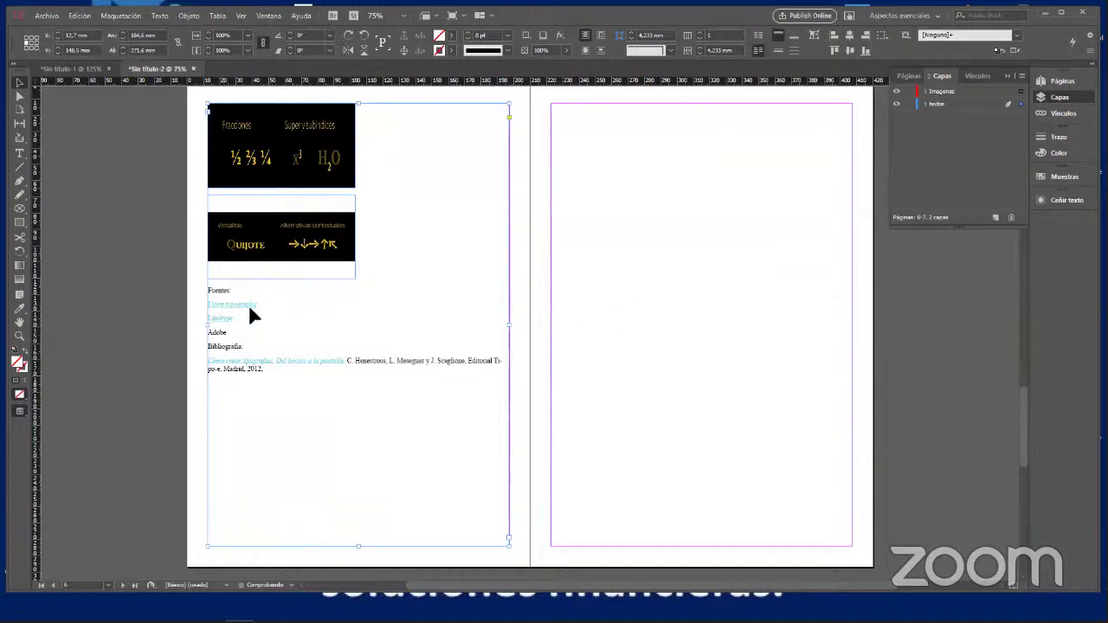
scroll(411, 342, "up", 5)
scroll(412, 351, "up", 15)
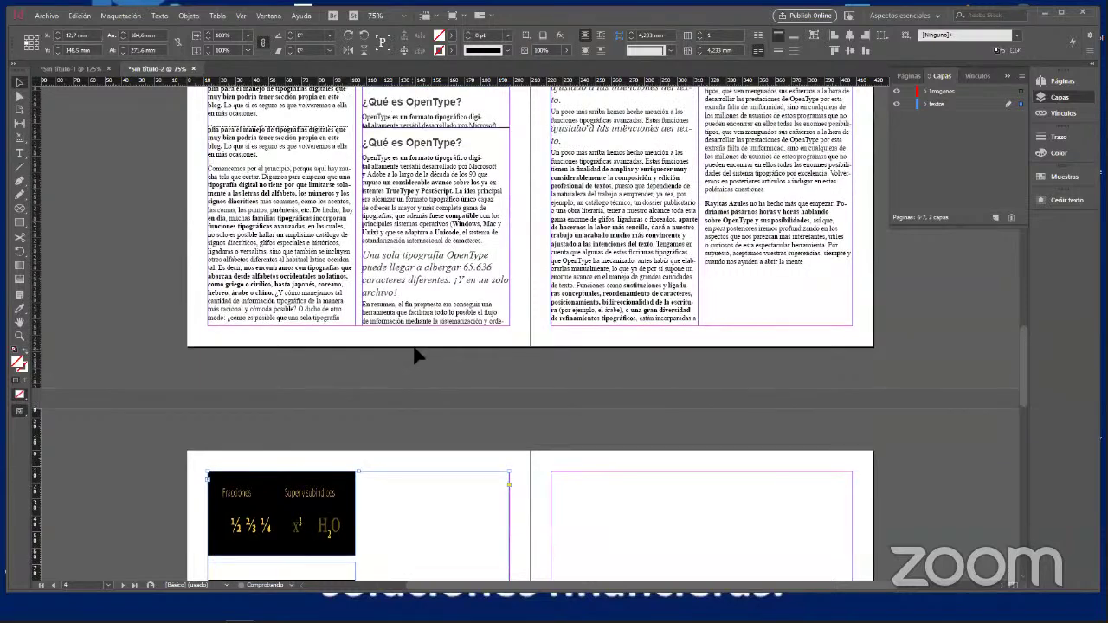
scroll(534, 374, "up", 2)
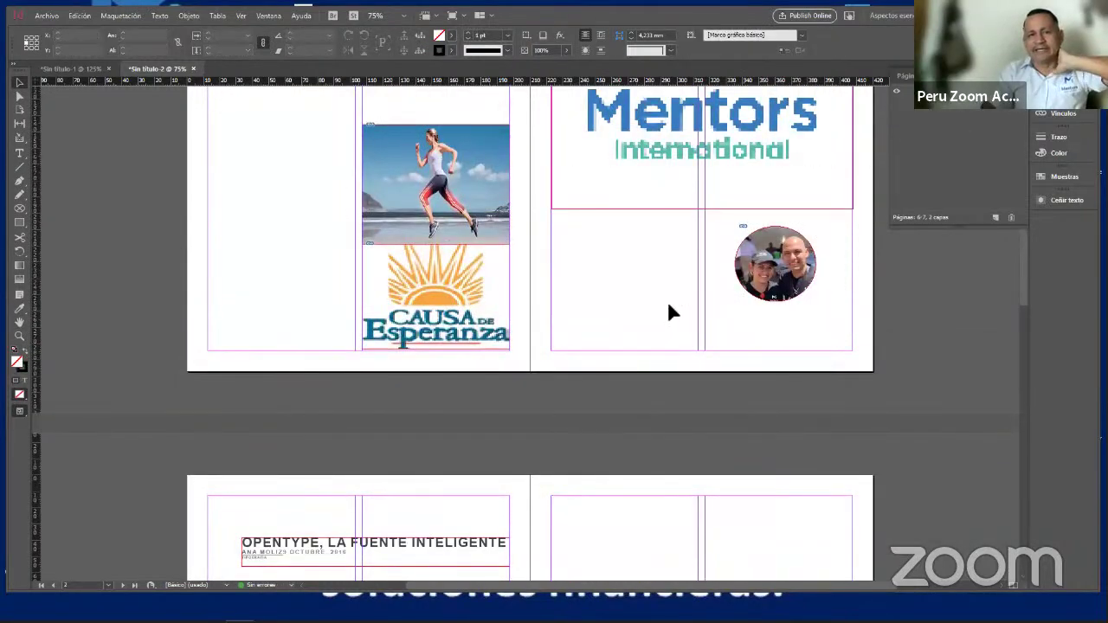
scroll(670, 313, "down", 10)
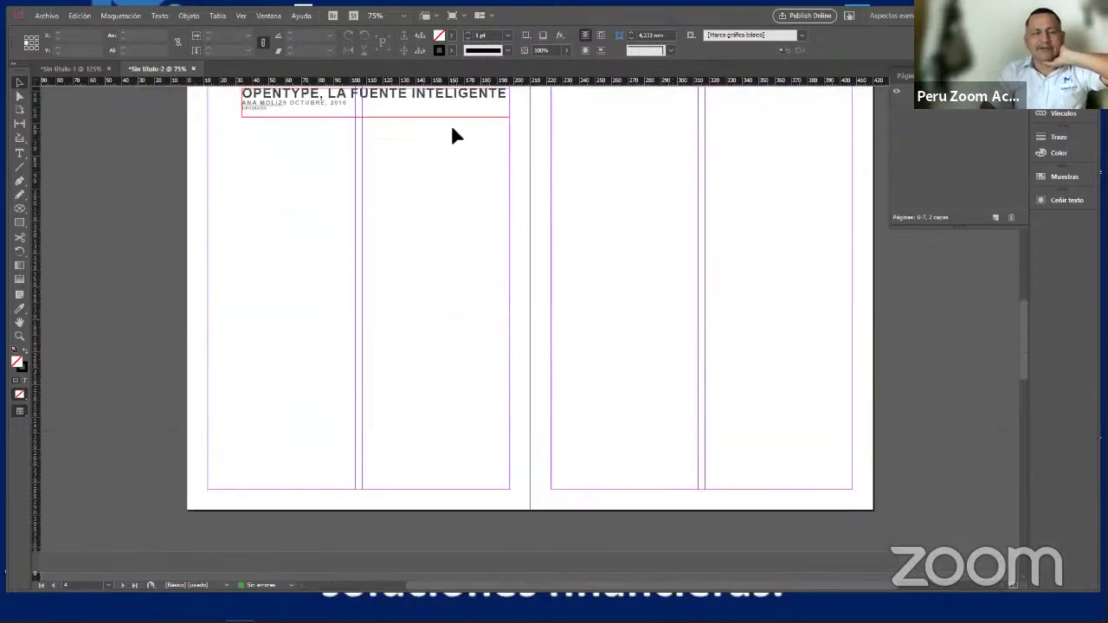
Show the textos layer again and move the OpenType title frame on page 4 to it
scroll(452, 130, "up", 4)
left_click(896, 103)
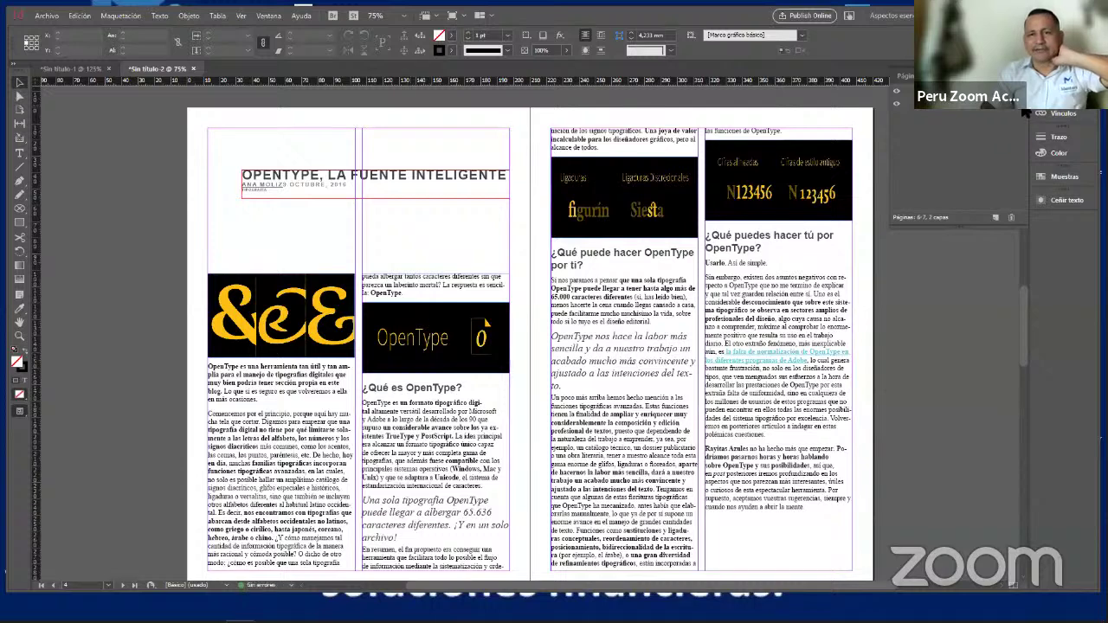
left_click(372, 197)
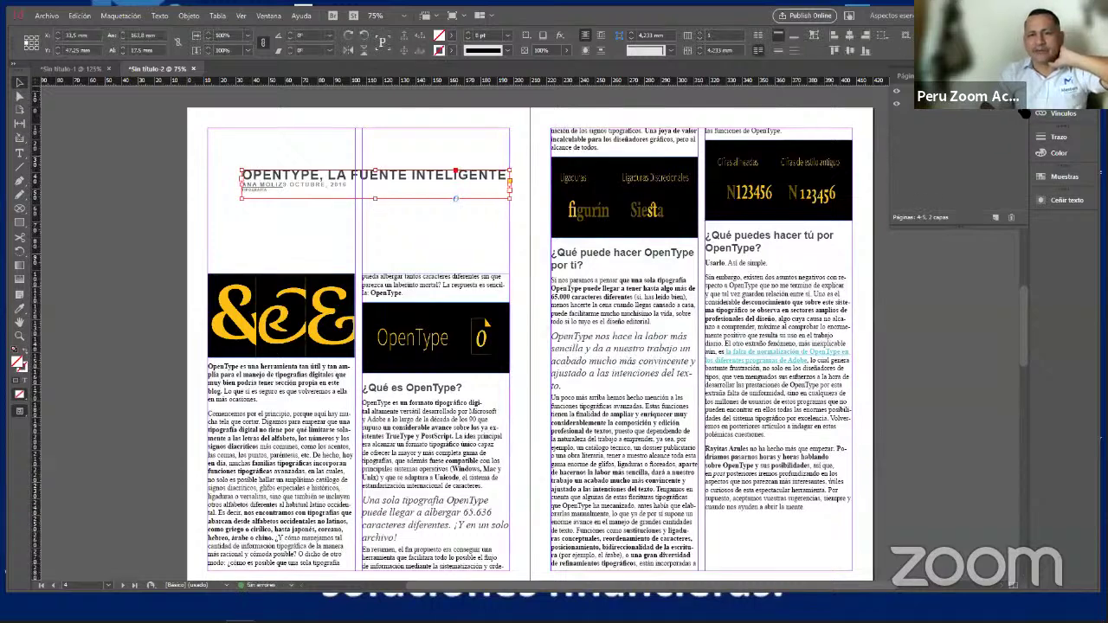
Inspect the layer of the article's pictures on pages 4-6, including the Ligaduras, number styles, ampersand and Fracciones pictures
left_click(599, 209)
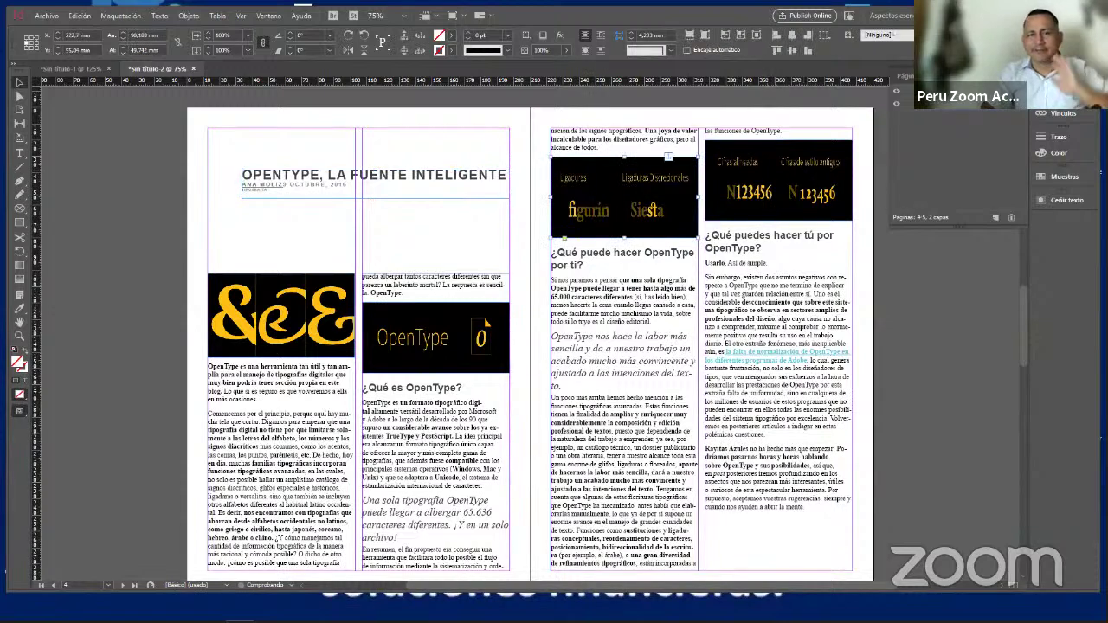
left_click(778, 180)
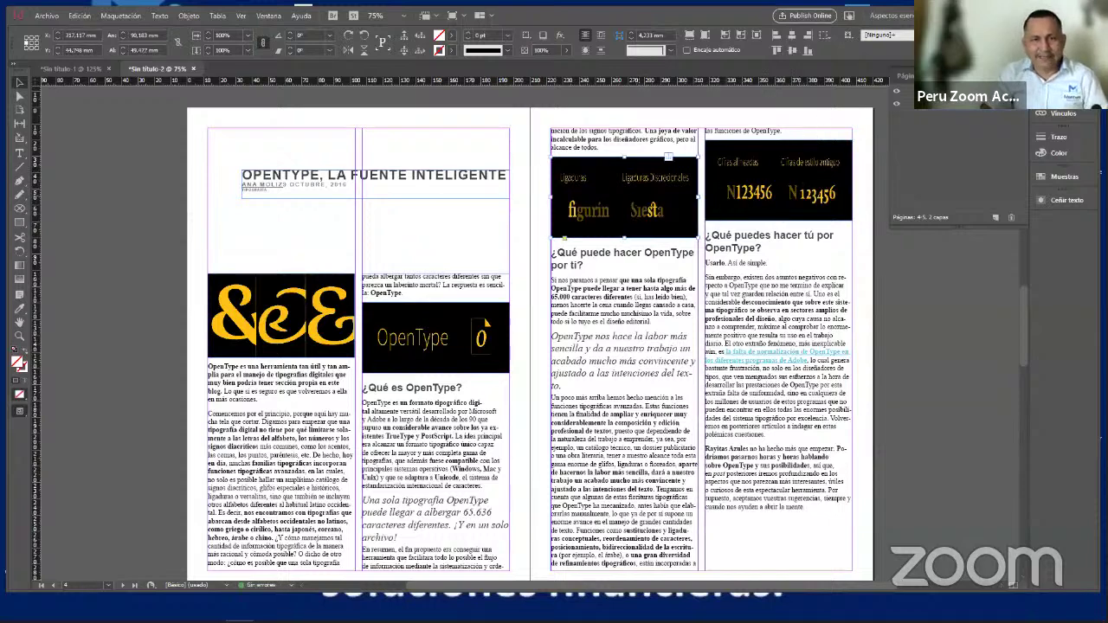
left_click(762, 195)
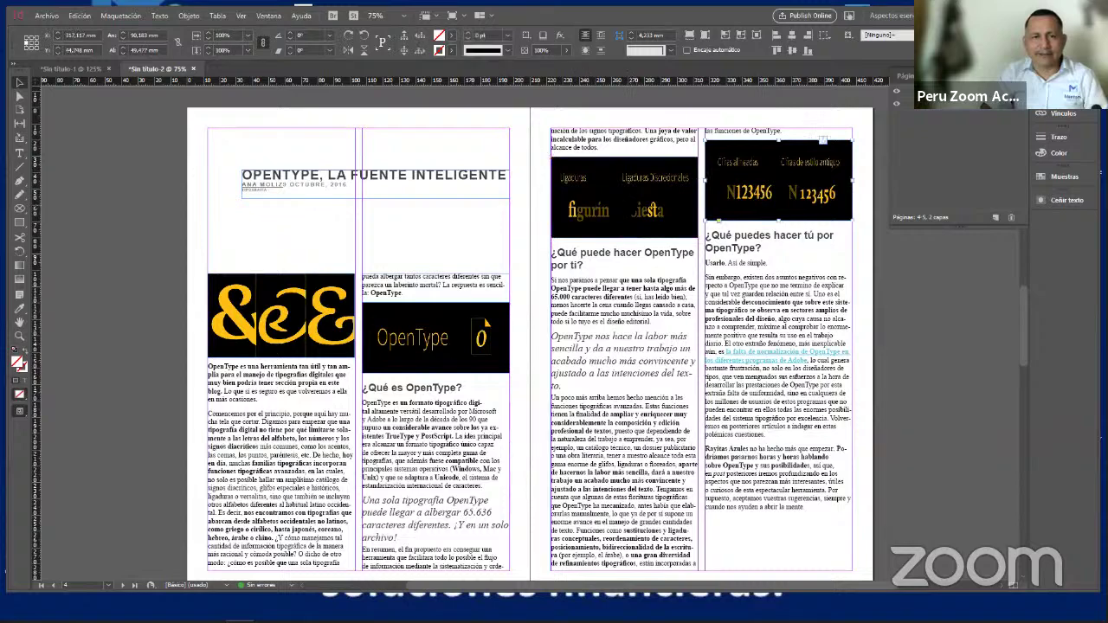
left_click(315, 327)
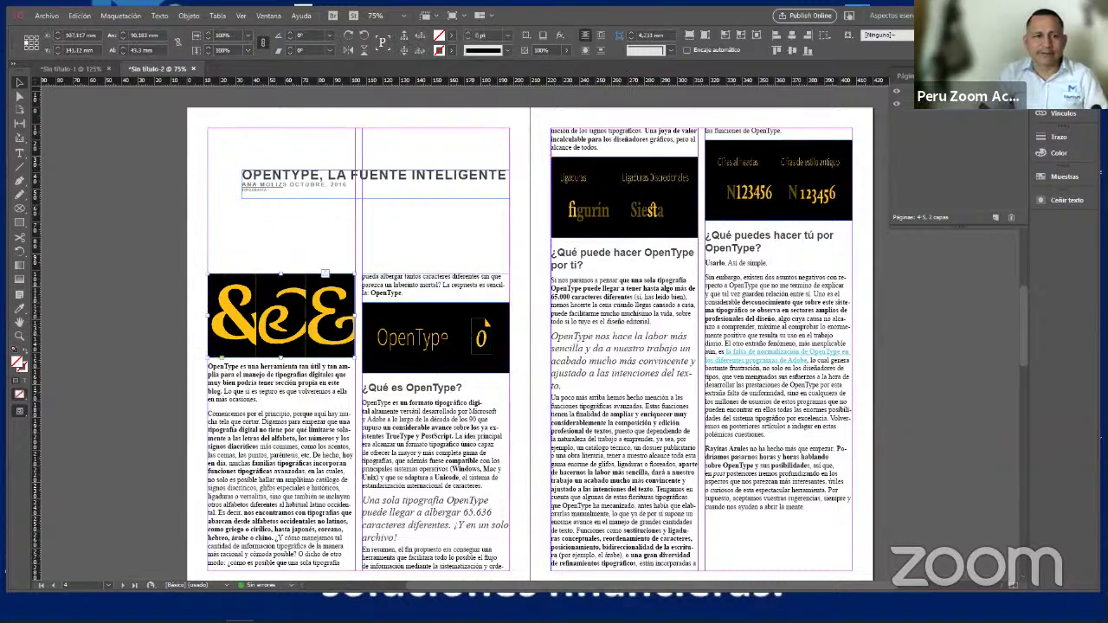
scroll(471, 358, "down", 2)
scroll(329, 407, "down", 4)
left_click(328, 407)
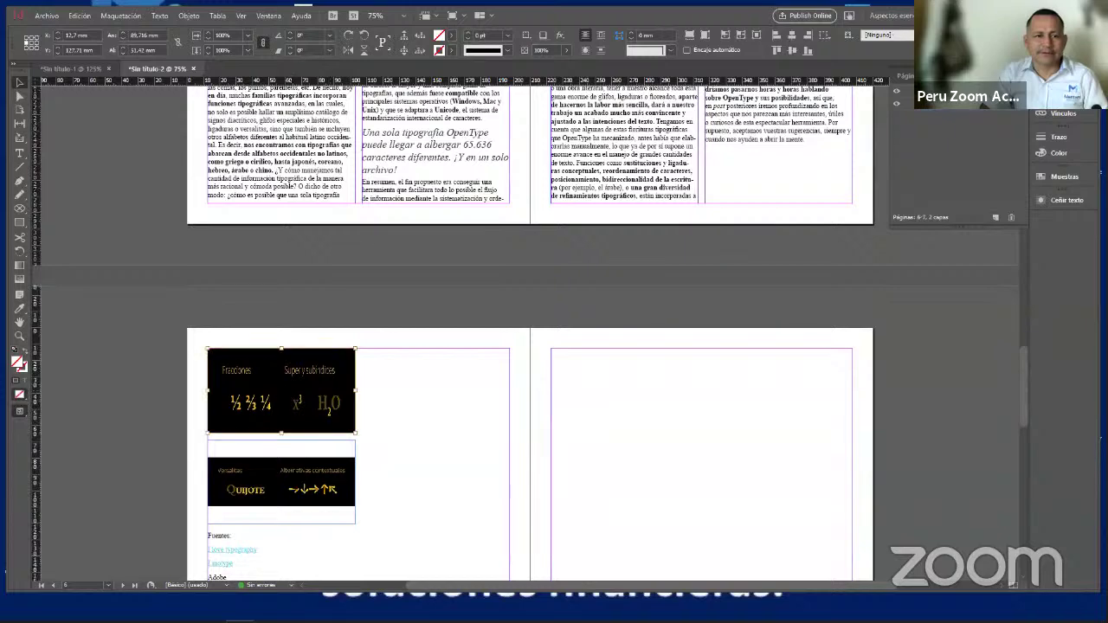
left_click(435, 445)
Try to move the Versalitas picture on page 6 and the ampersand picture on page 4 to the Imagenes layer
scroll(448, 435, "up", 4)
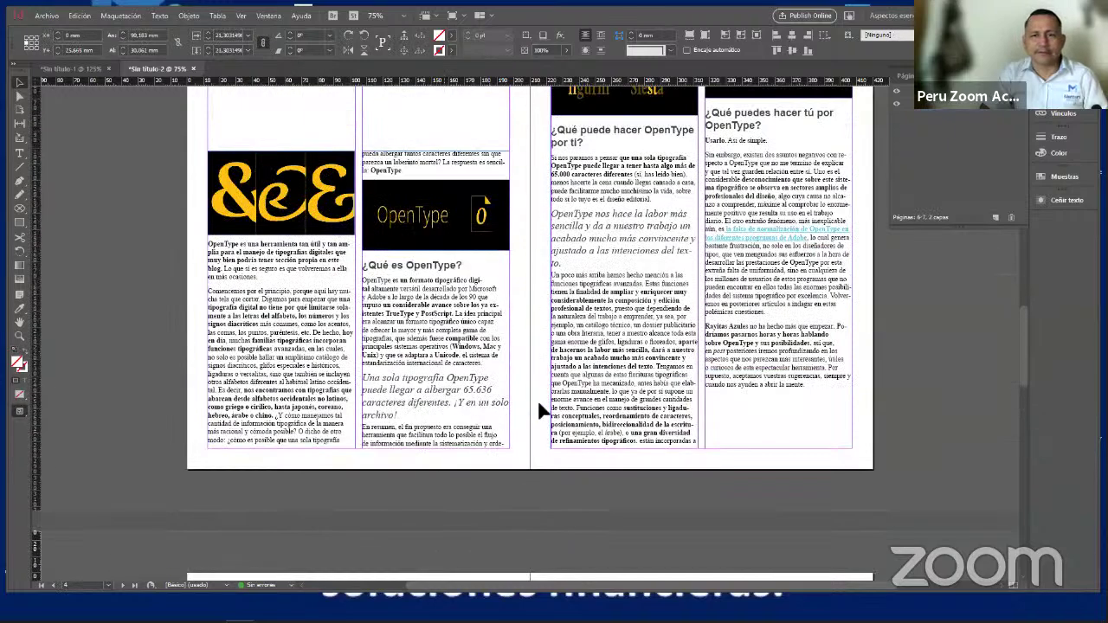
scroll(539, 404, "up", 4)
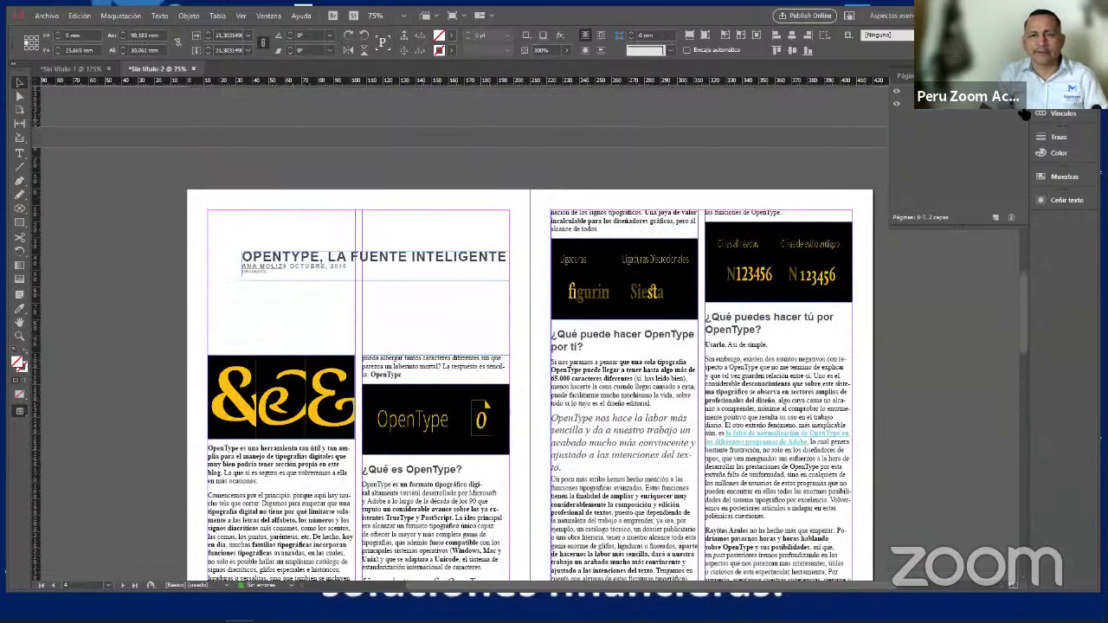
left_click(1063, 97)
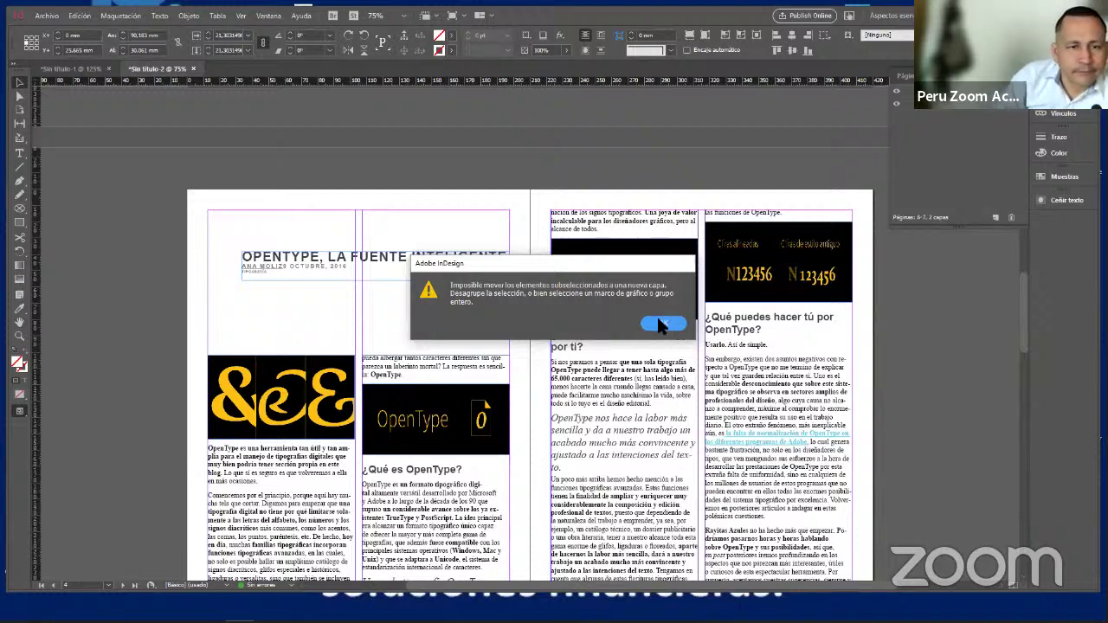
left_click(659, 322)
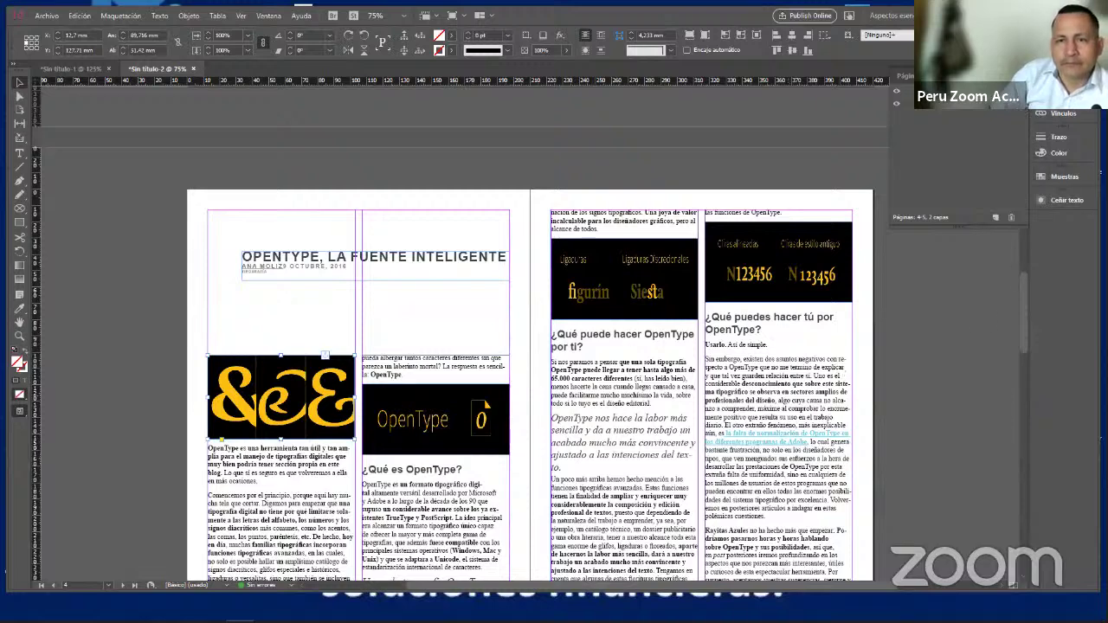
left_click(673, 324)
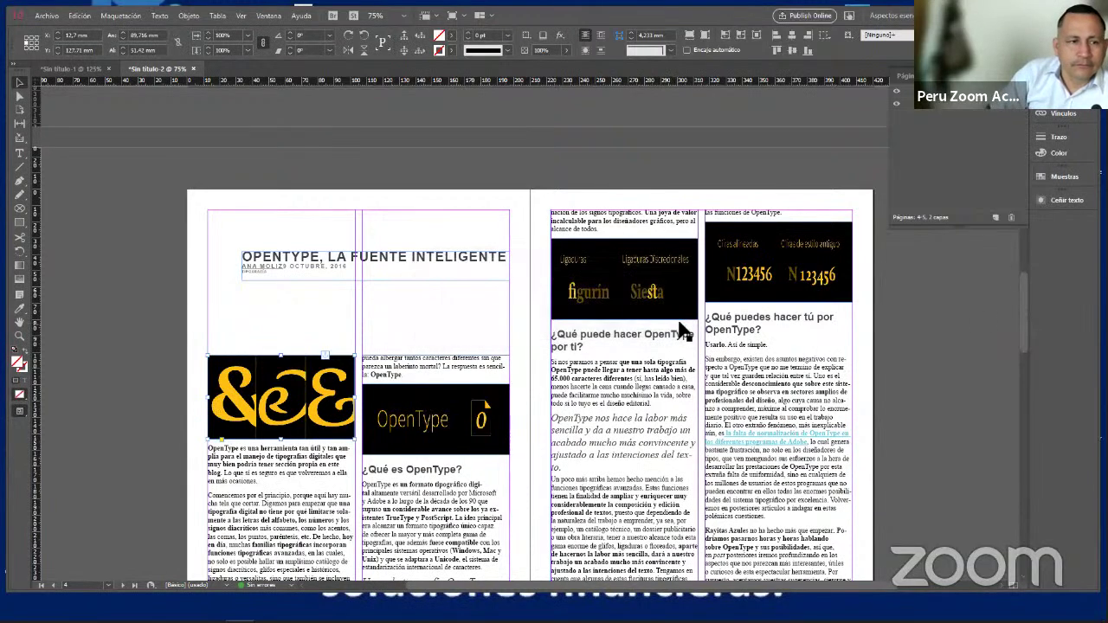
Try to move the Ligaduras picture on page 5 to the Imagenes layer
scroll(505, 435, "down", 3)
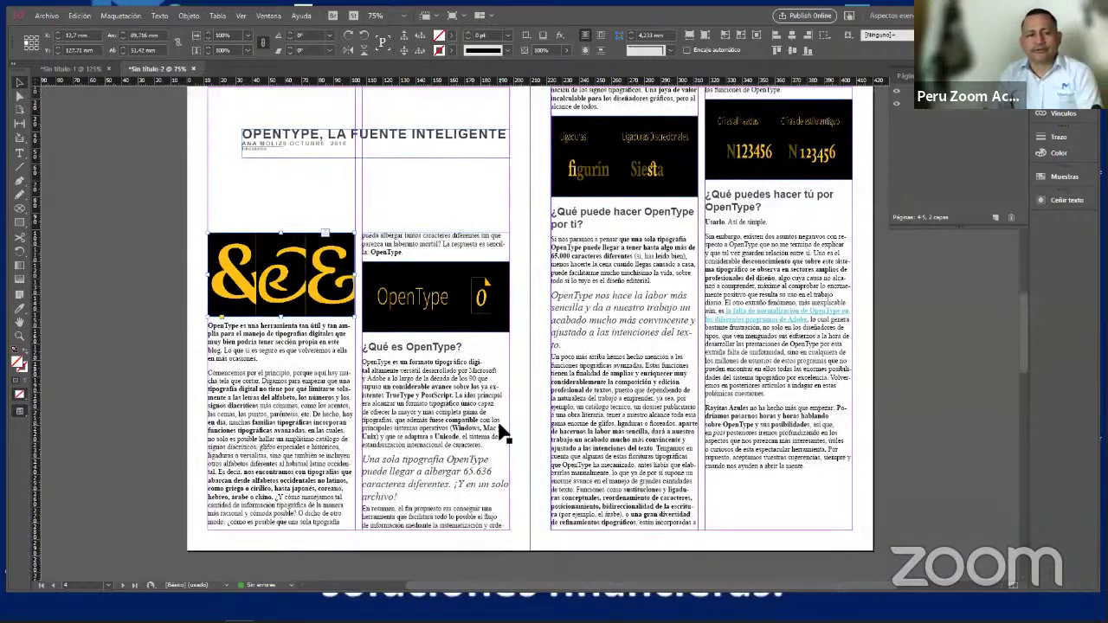
scroll(505, 435, "down", 5)
scroll(504, 437, "up", 4)
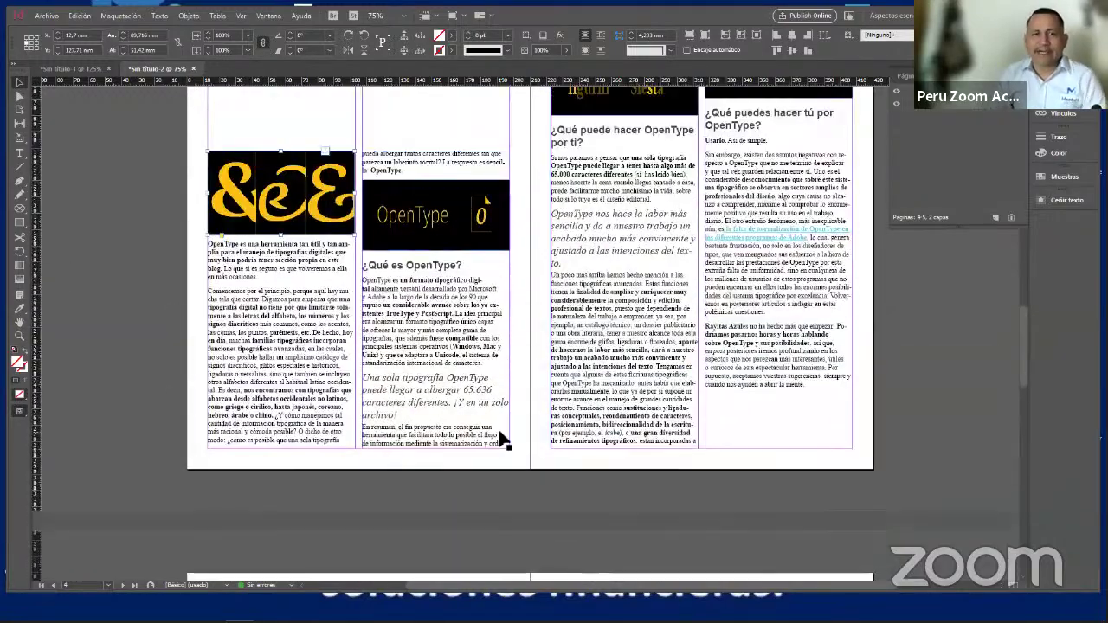
scroll(505, 440, "up", 6)
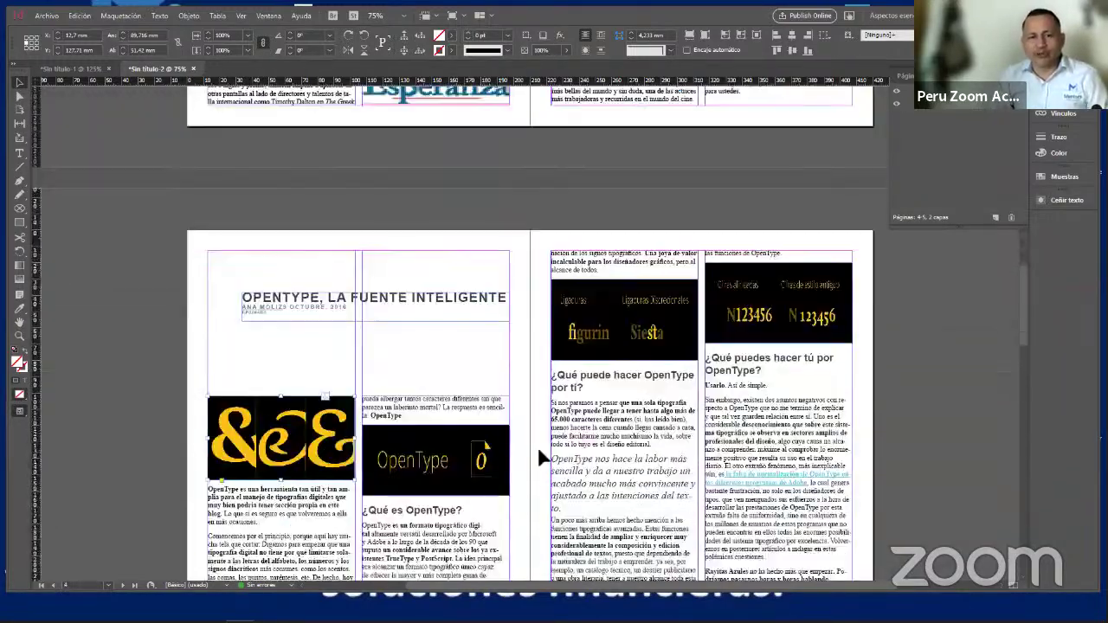
scroll(537, 446, "down", 3)
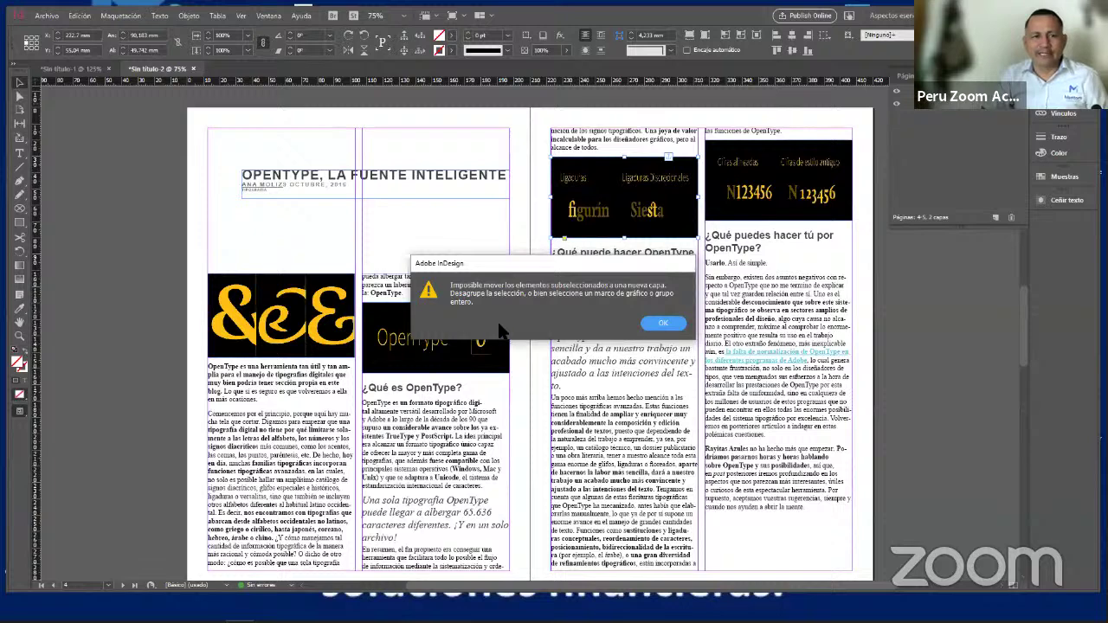
left_click(663, 324)
right_click(664, 325)
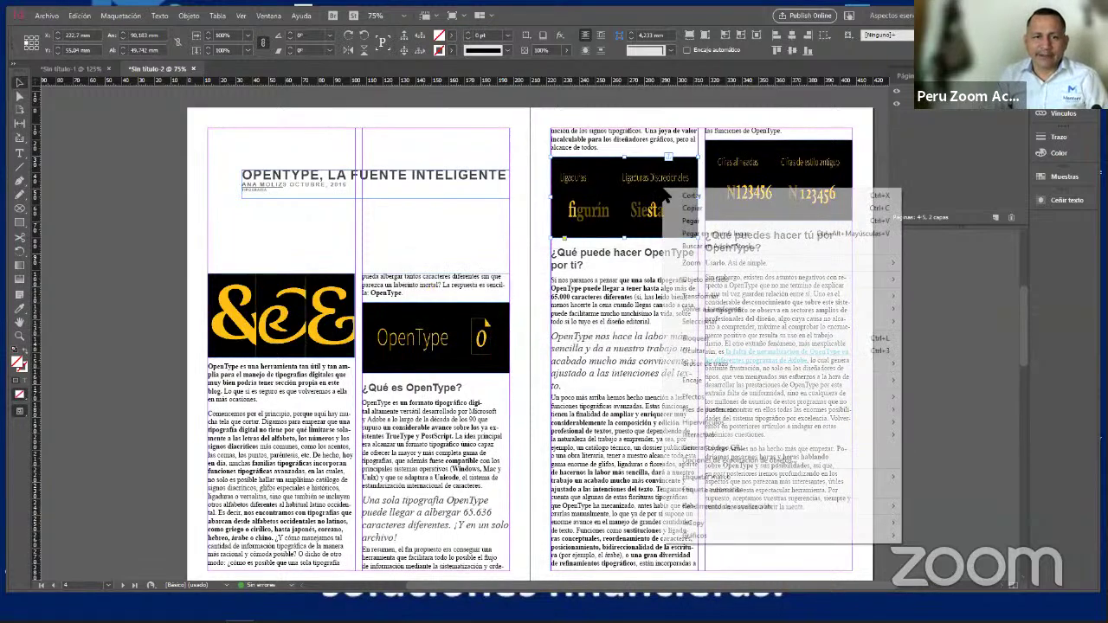
mouse_move(737, 386)
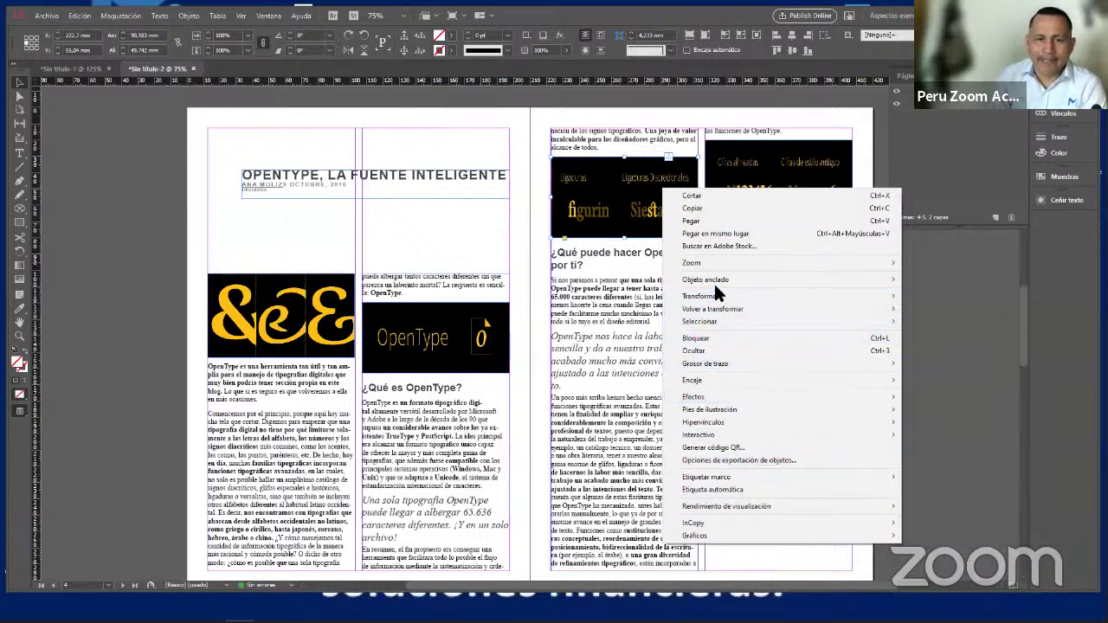
mouse_move(727, 296)
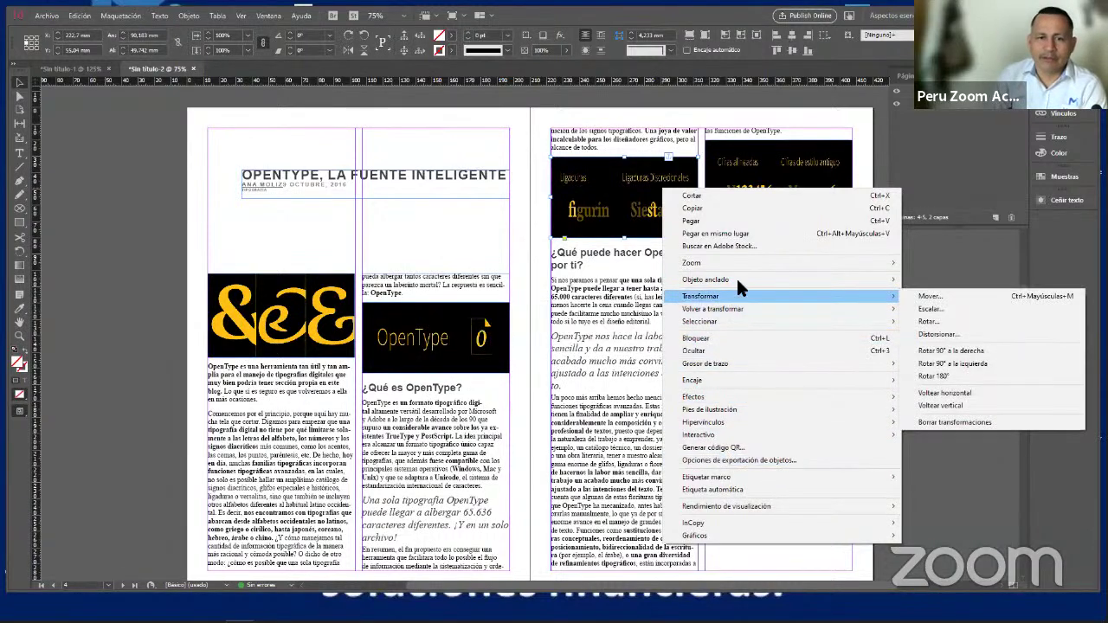
mouse_move(799, 285)
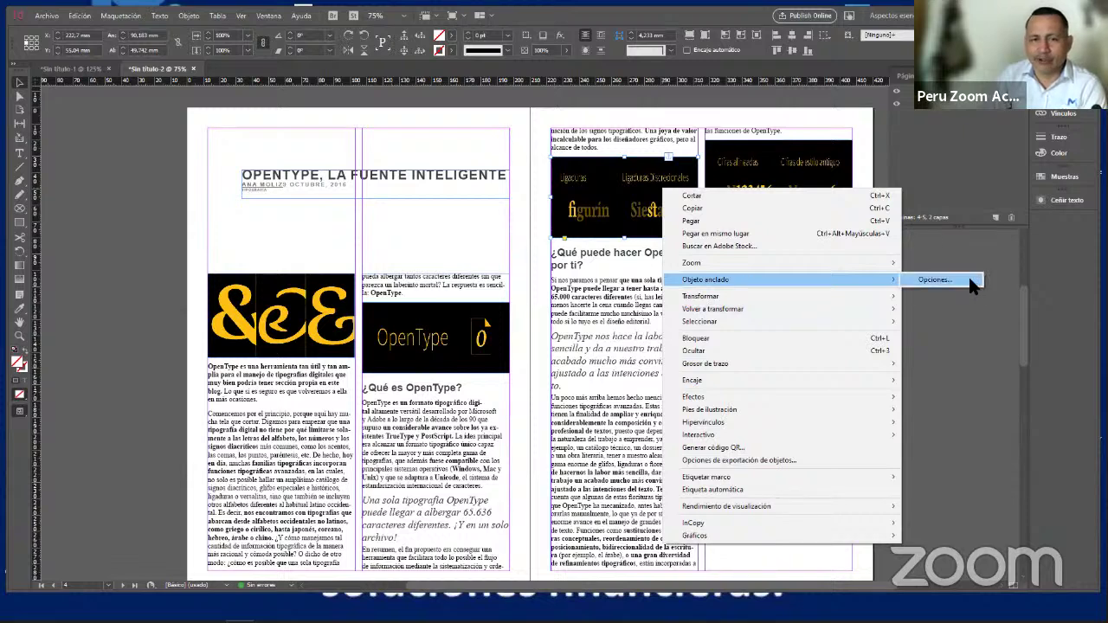
left_click(590, 119)
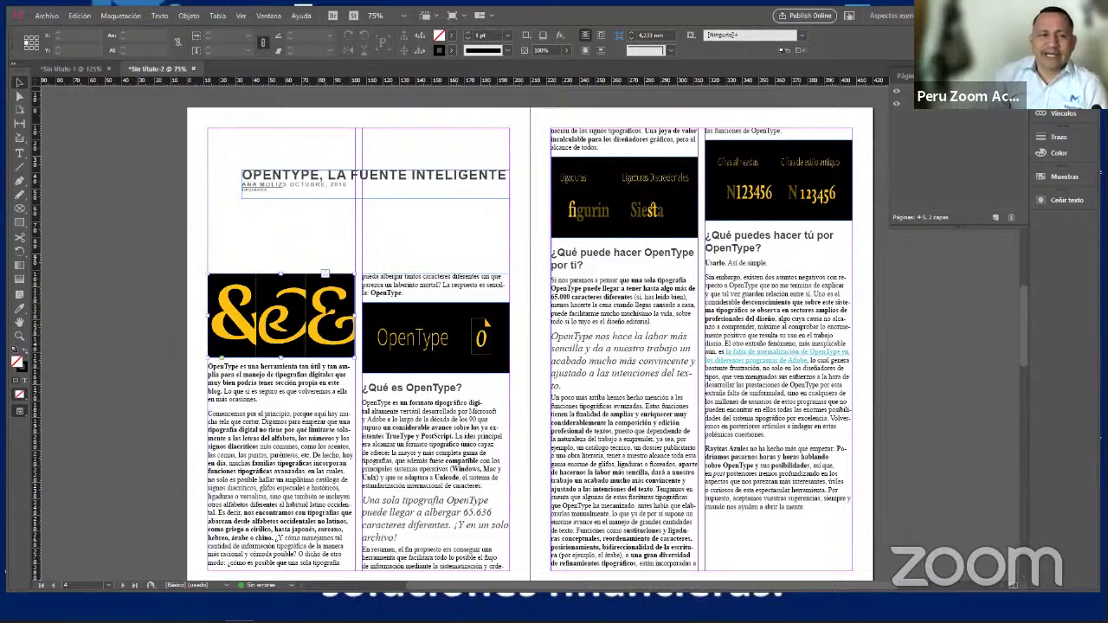
Select the ampersand picture on page 4 and examine its anchor marker up close
left_click(358, 320)
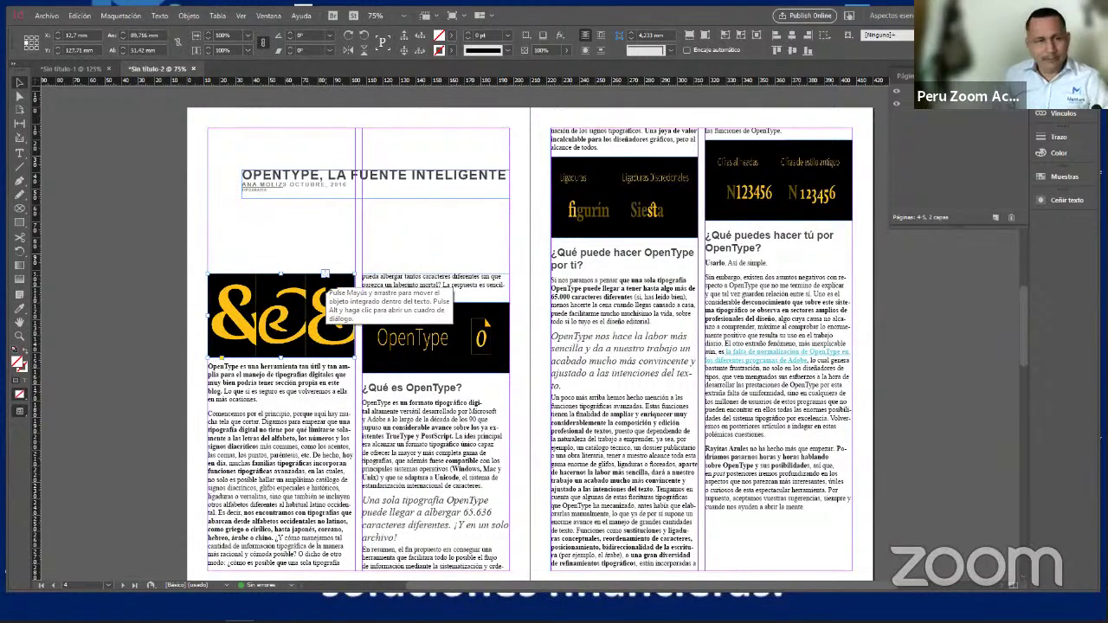
key("ctrl+equal")
key("ctrl+equal")
key("ctrl+equal")
key("ctrl+equal")
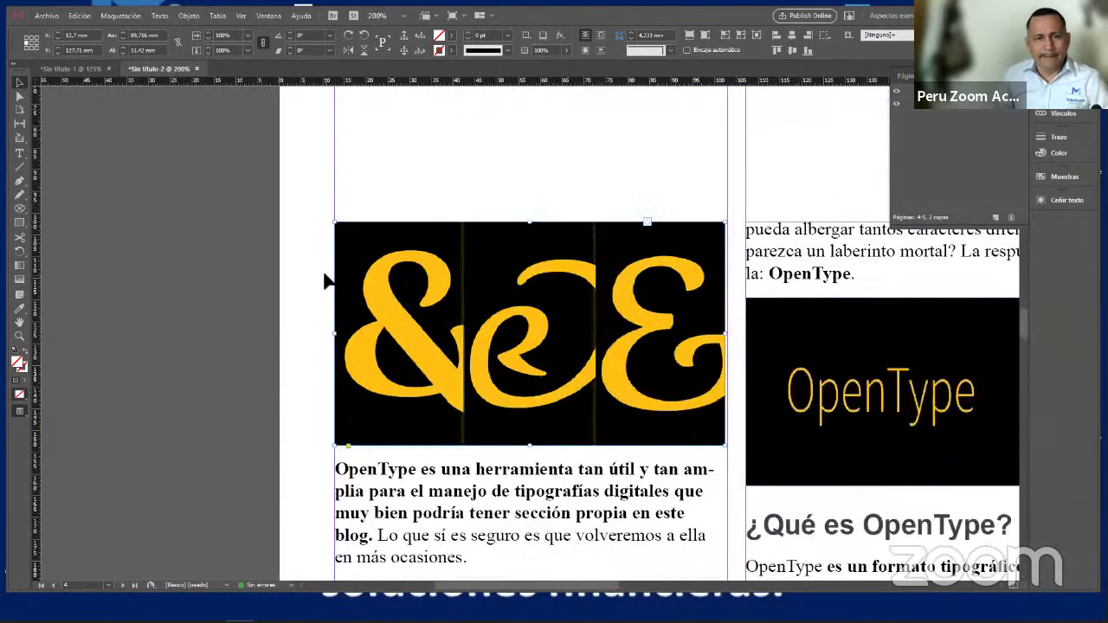
key("ctrl+equal")
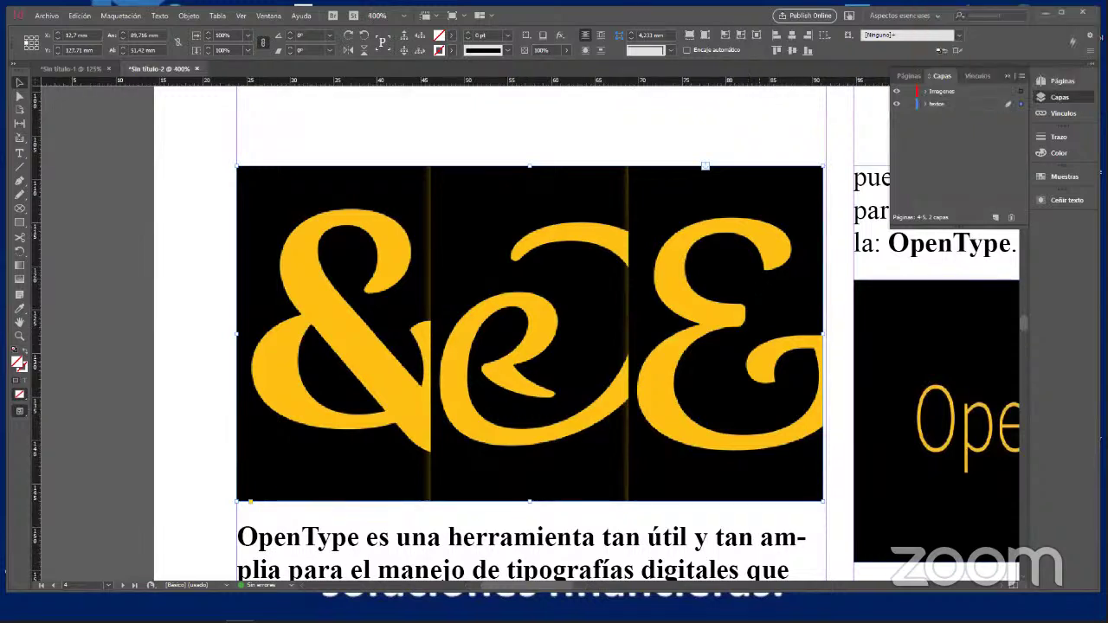
key("ctrl+equal")
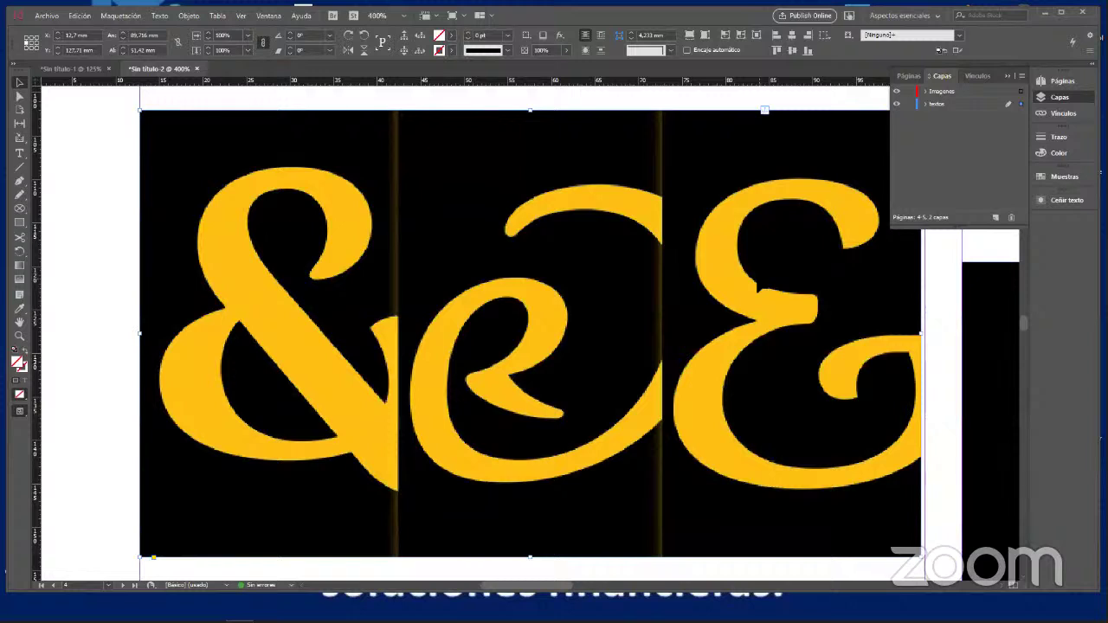
key("ctrl+minus")
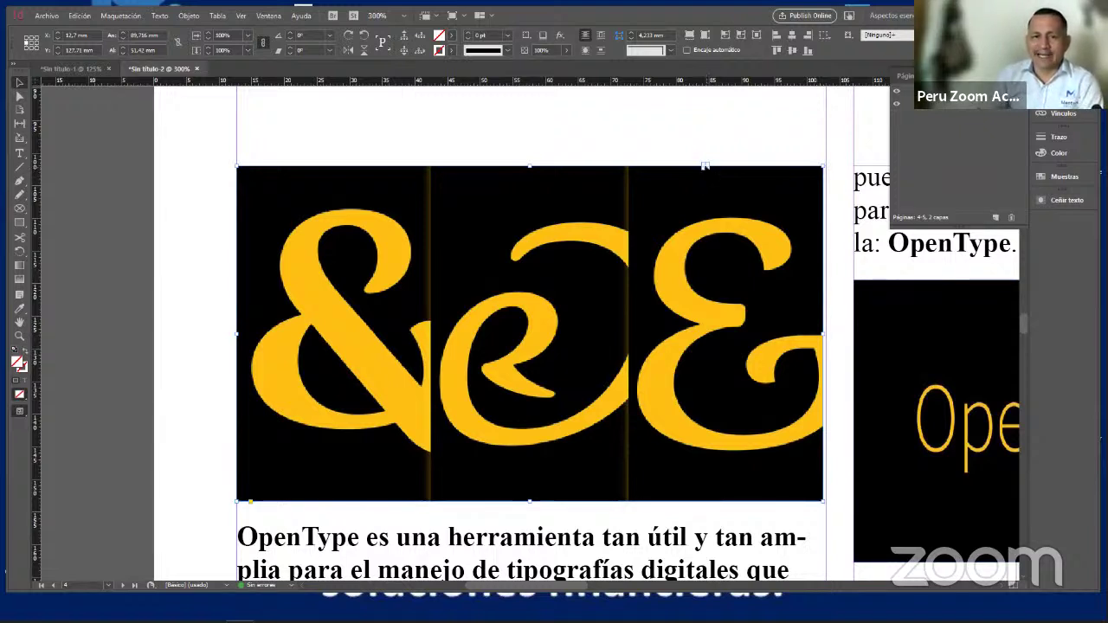
Try the A medida position in the ampersand picture's anchored object options, switching back to En línea o por encima de la línea
right_click(708, 170)
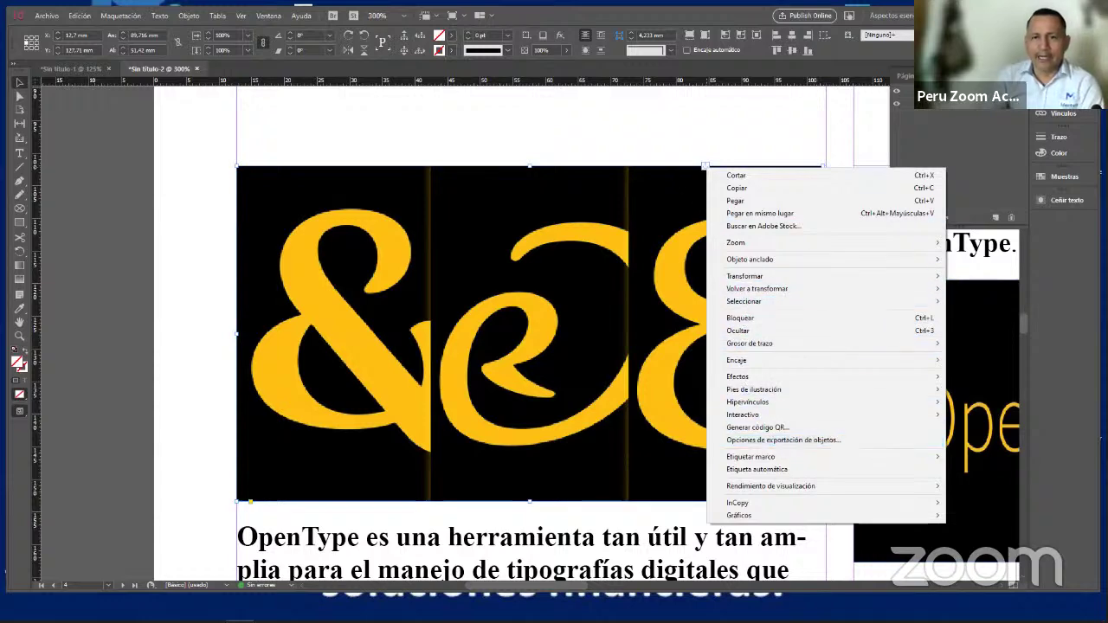
left_click(696, 164)
right_click(703, 168)
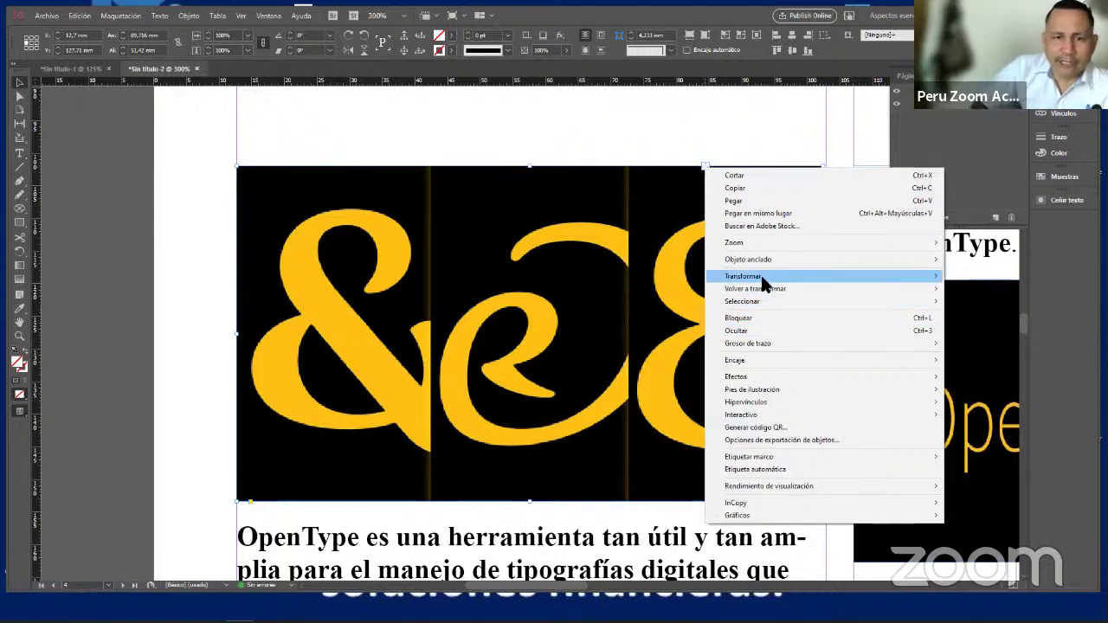
mouse_move(770, 263)
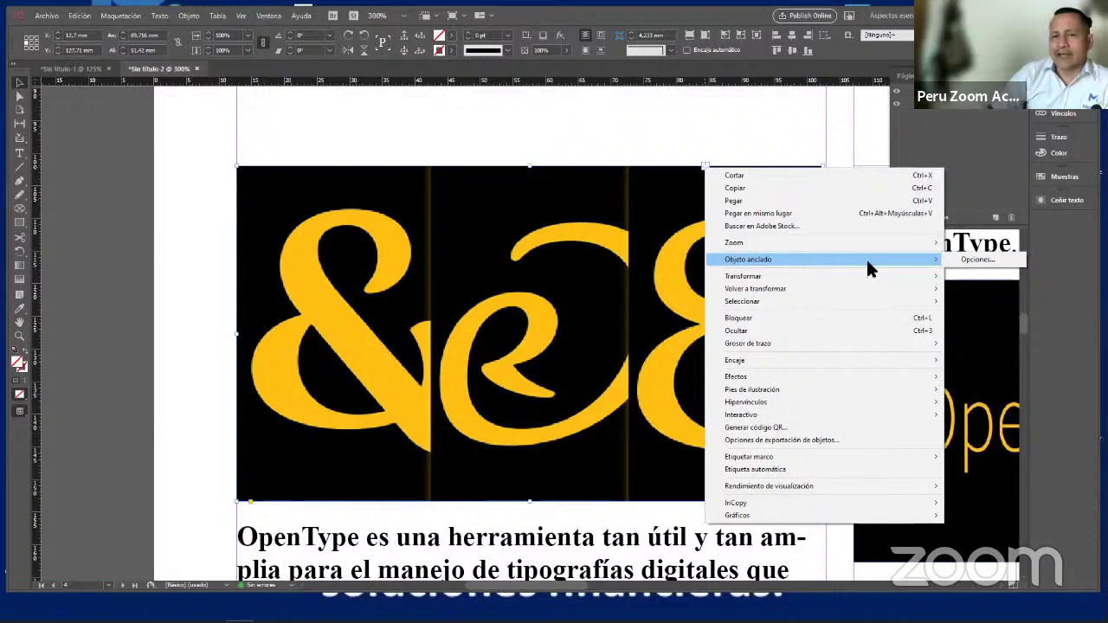
left_click(990, 258)
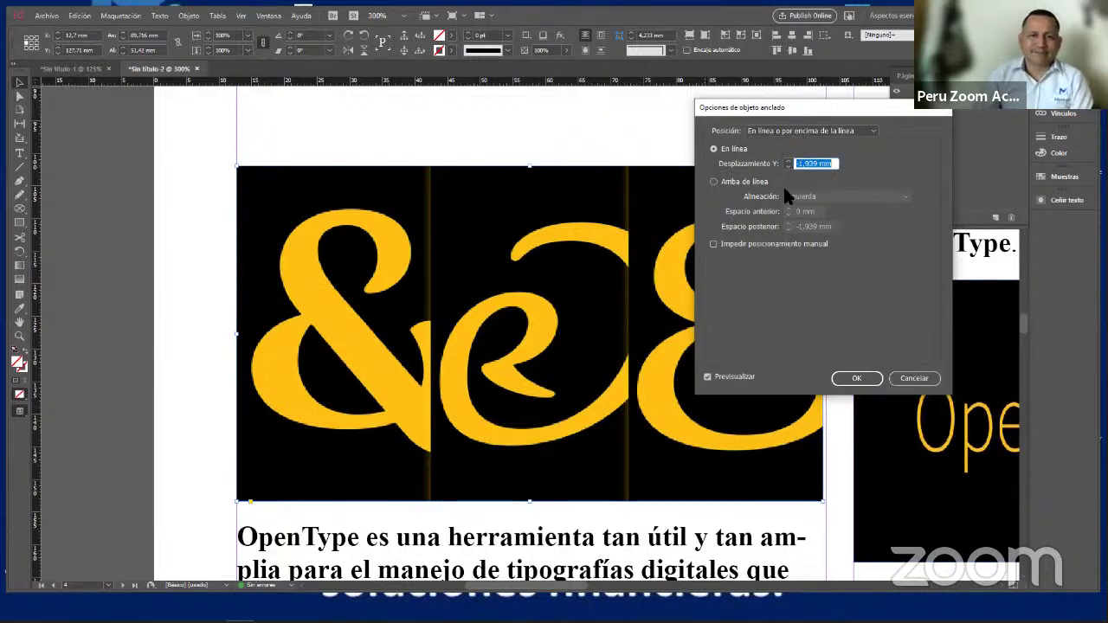
left_click(867, 127)
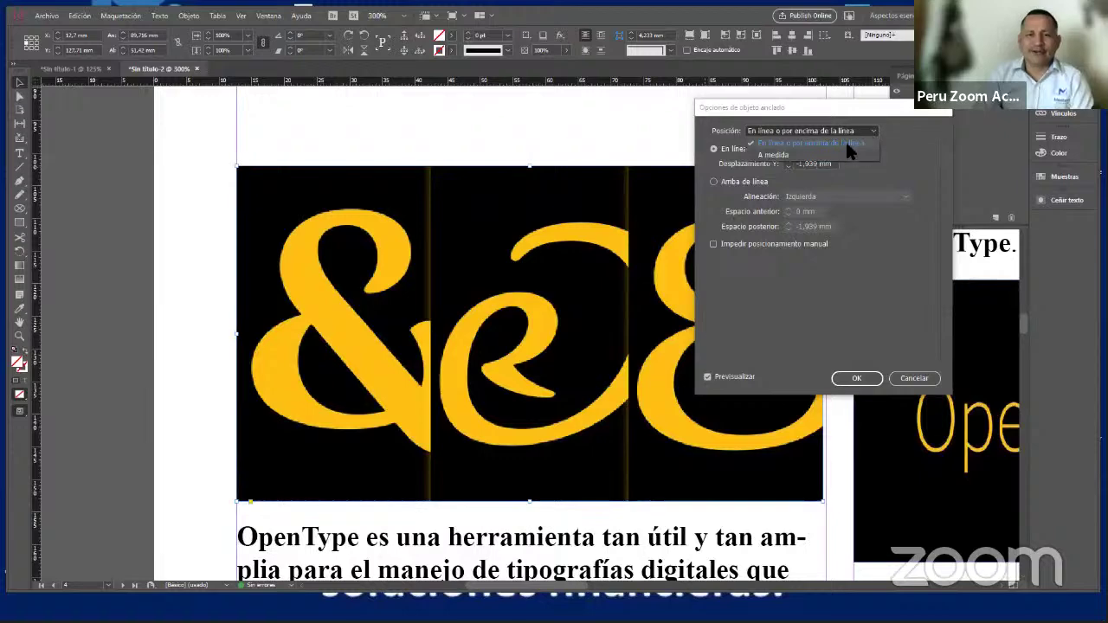
left_click(791, 154)
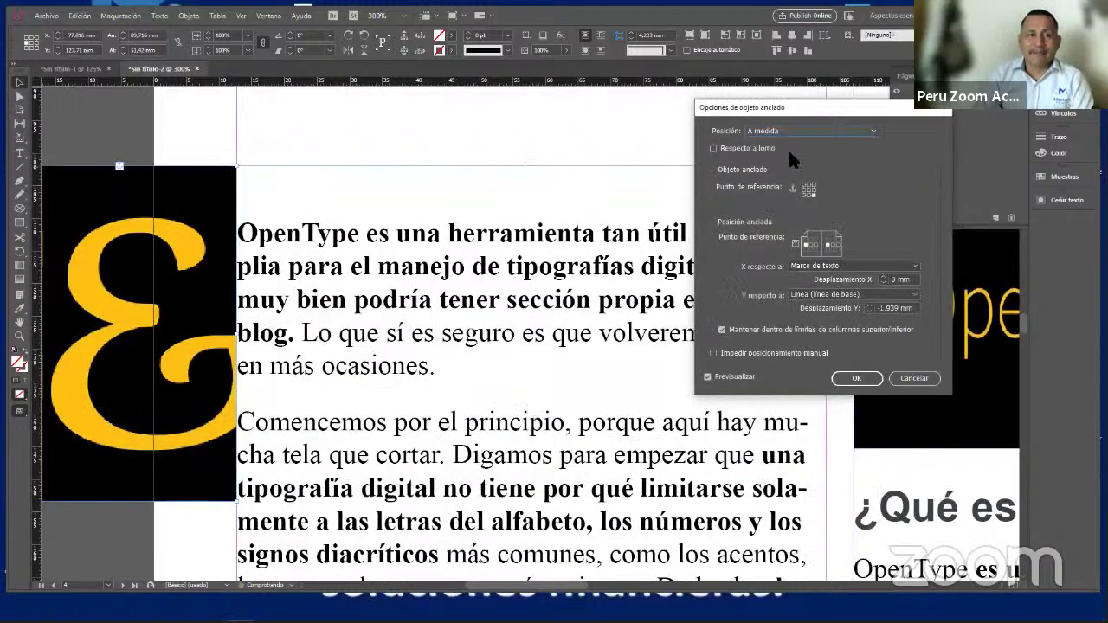
left_click(872, 131)
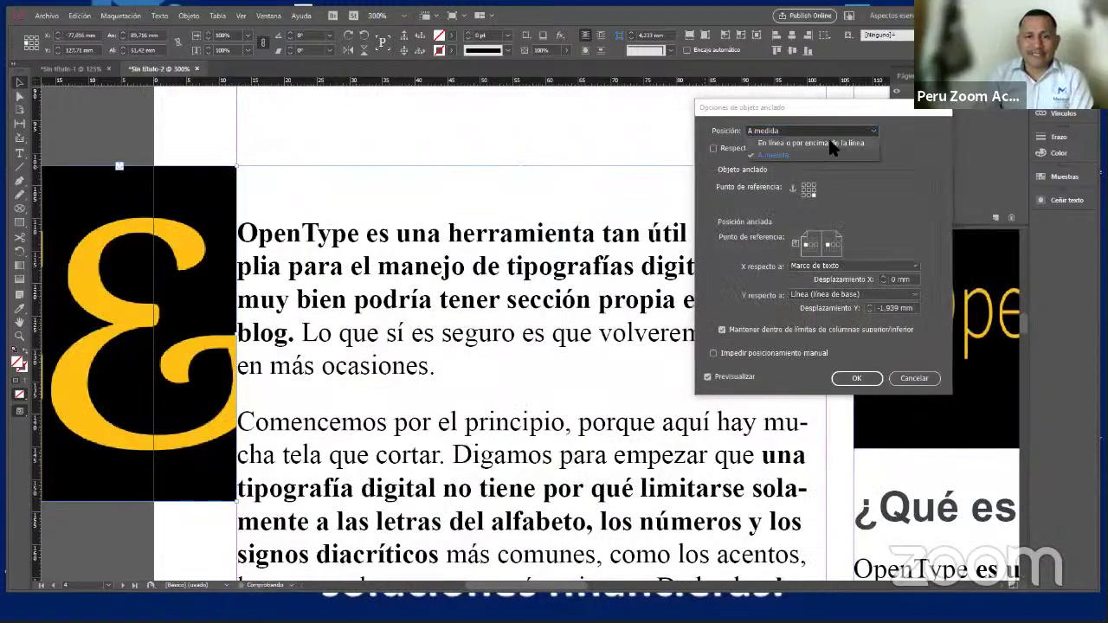
left_click(811, 141)
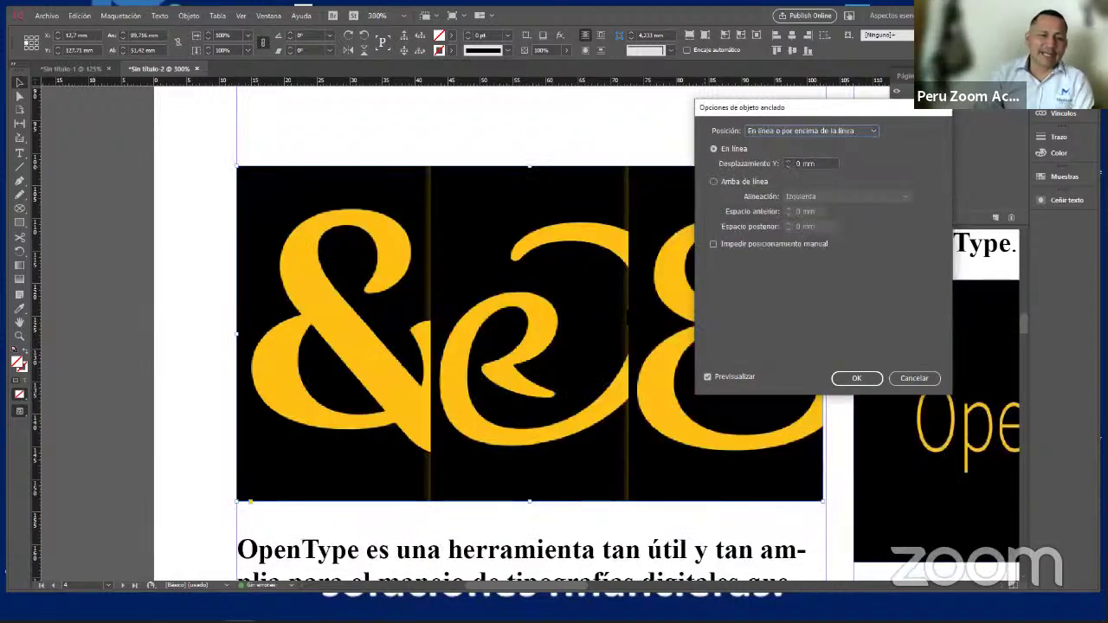
Set the anchored ampersand picture to Arriba de línea with Izquierda alignment
left_click(713, 181)
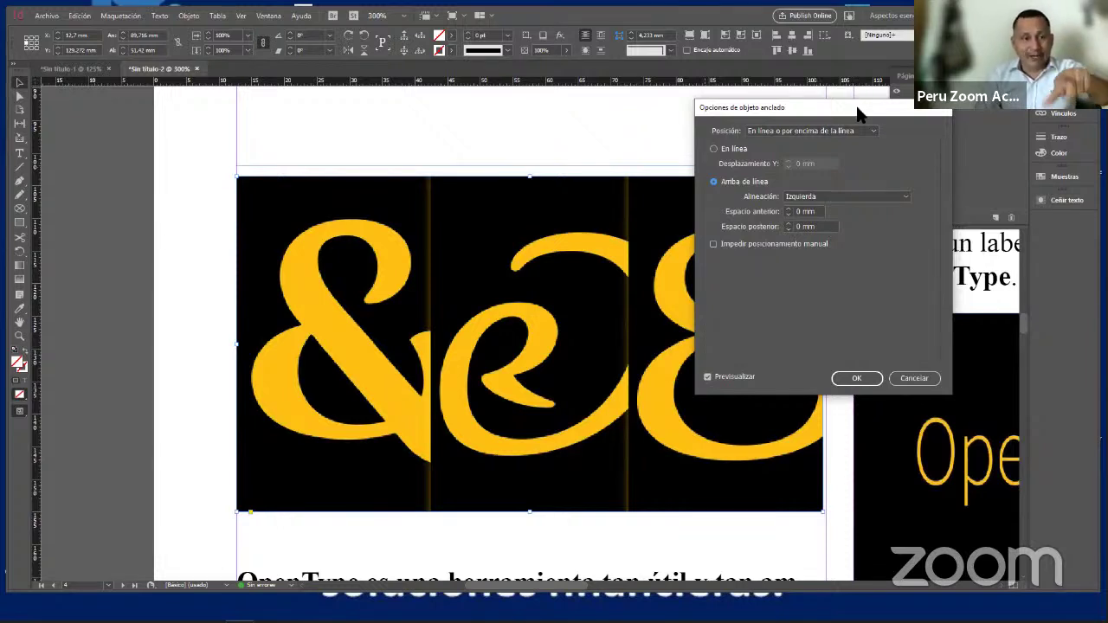
left_click_drag(857, 113, 963, 179)
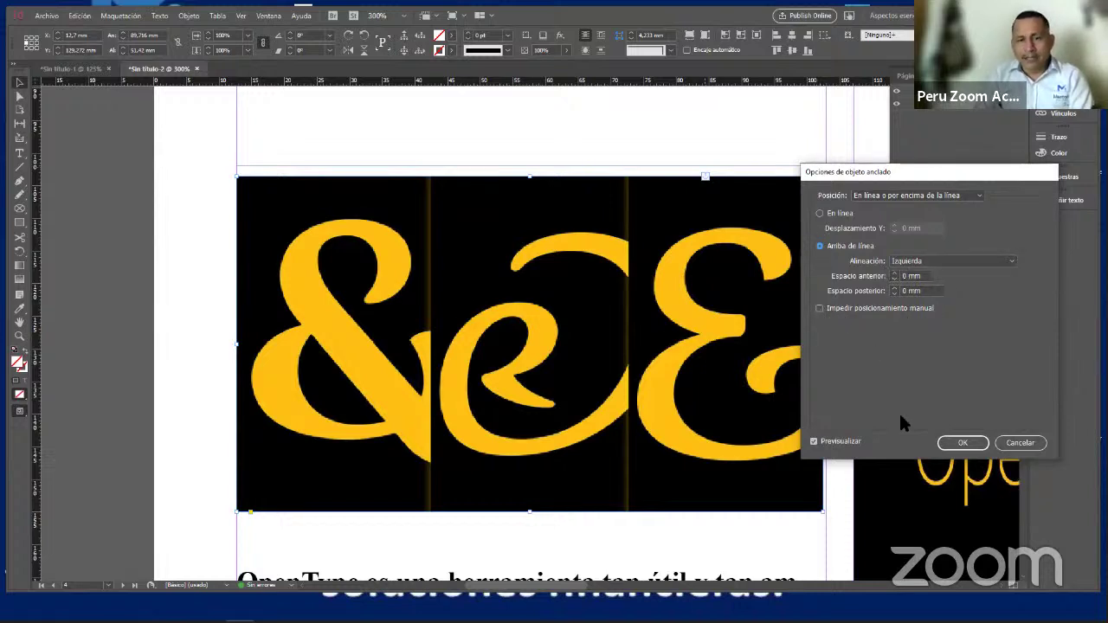
left_click(963, 444)
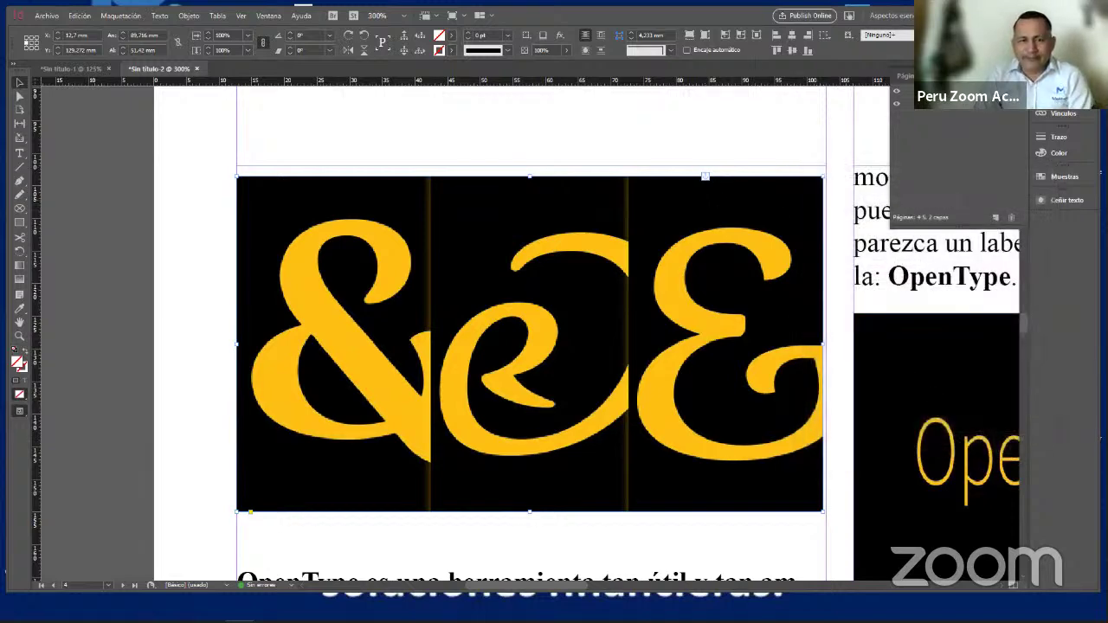
Set the ampersand picture's anchored position to A medida, with central reference points for the object and the text frame and Respecto a lomo off
right_click(706, 178)
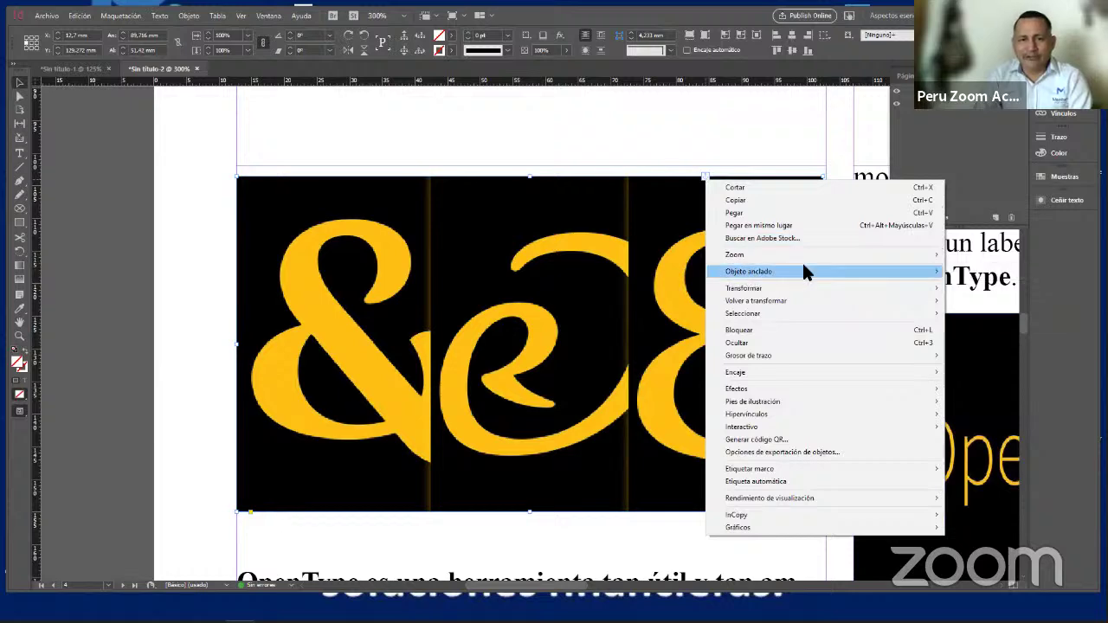
left_click(976, 272)
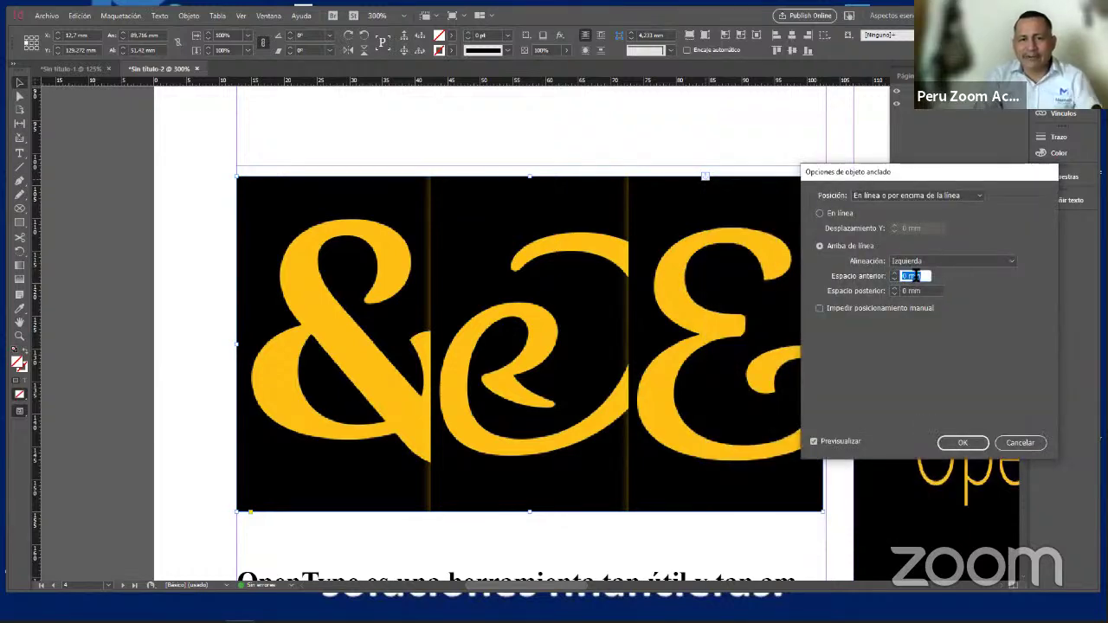
left_click(976, 196)
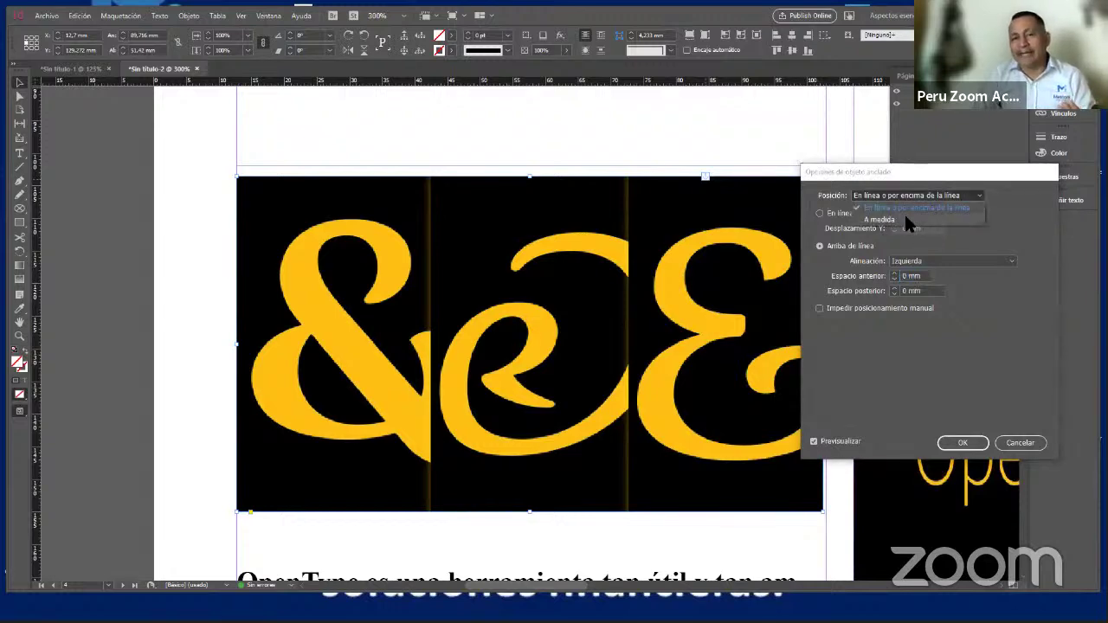
left_click(904, 212)
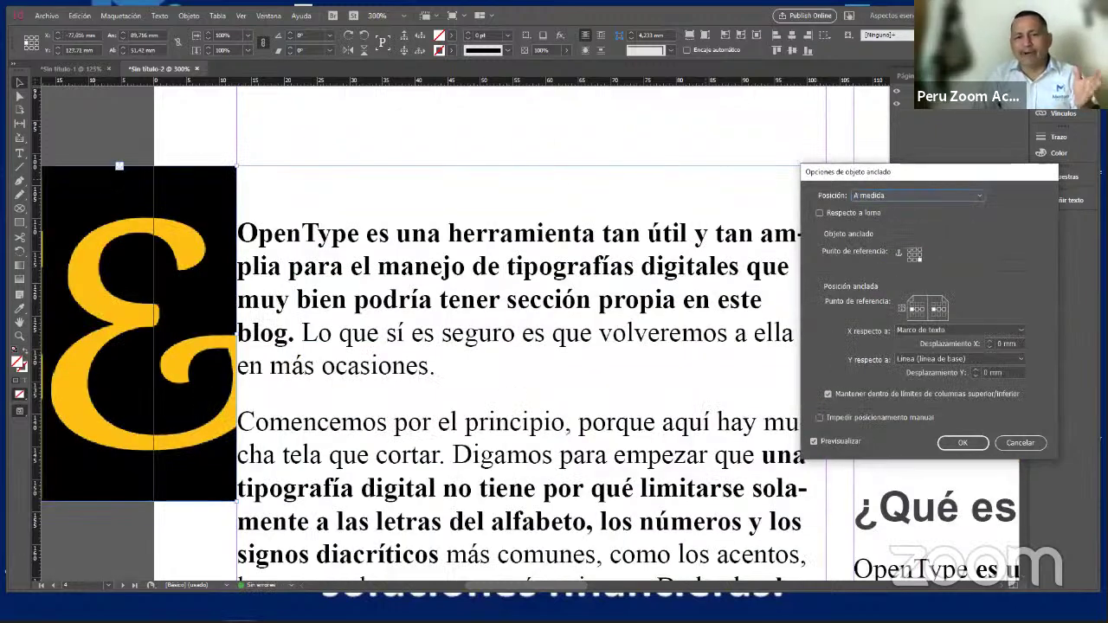
left_click(912, 250)
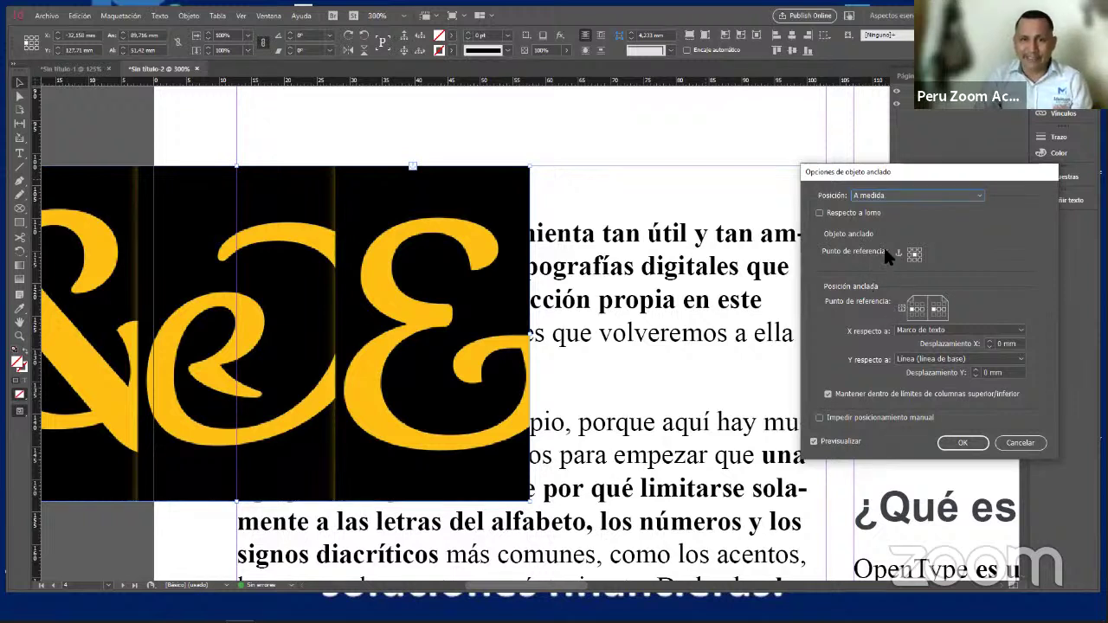
left_click(818, 211)
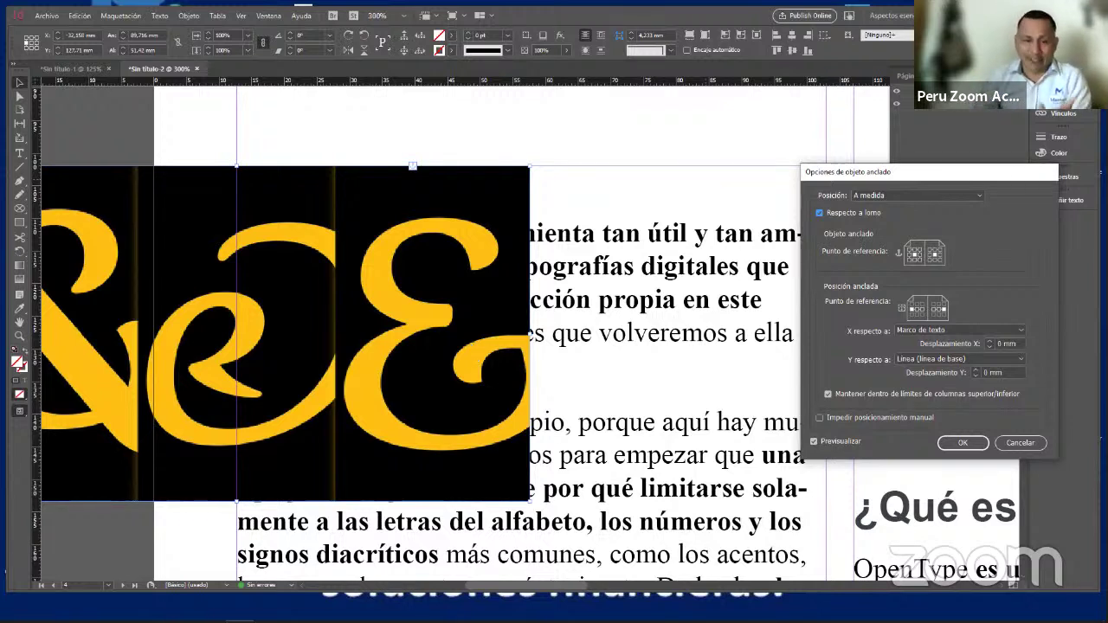
left_click(915, 303)
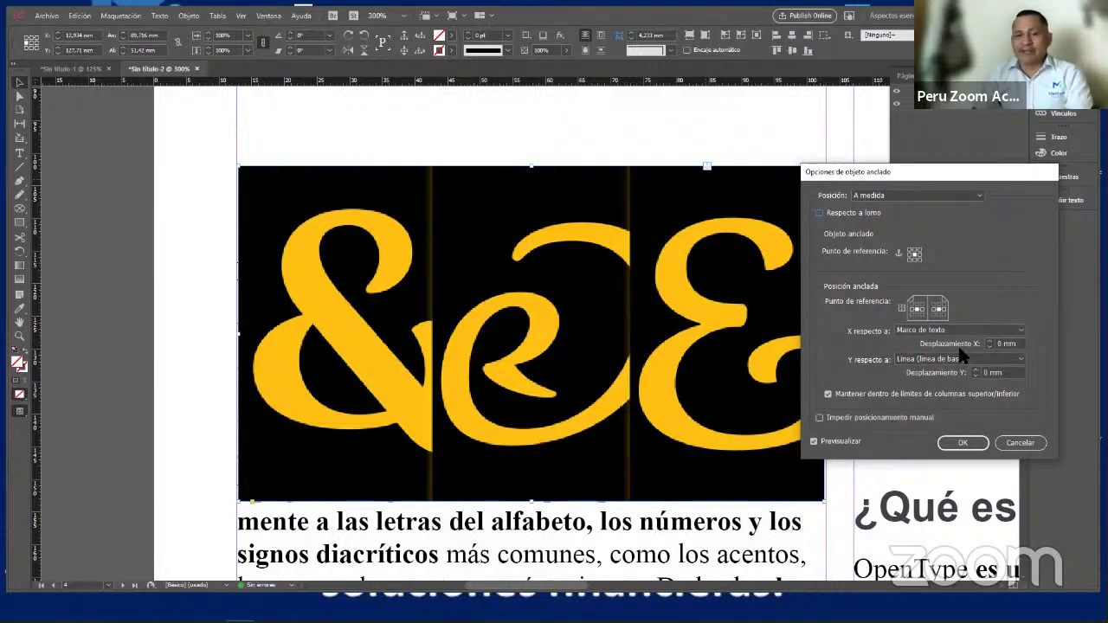
left_click(967, 443)
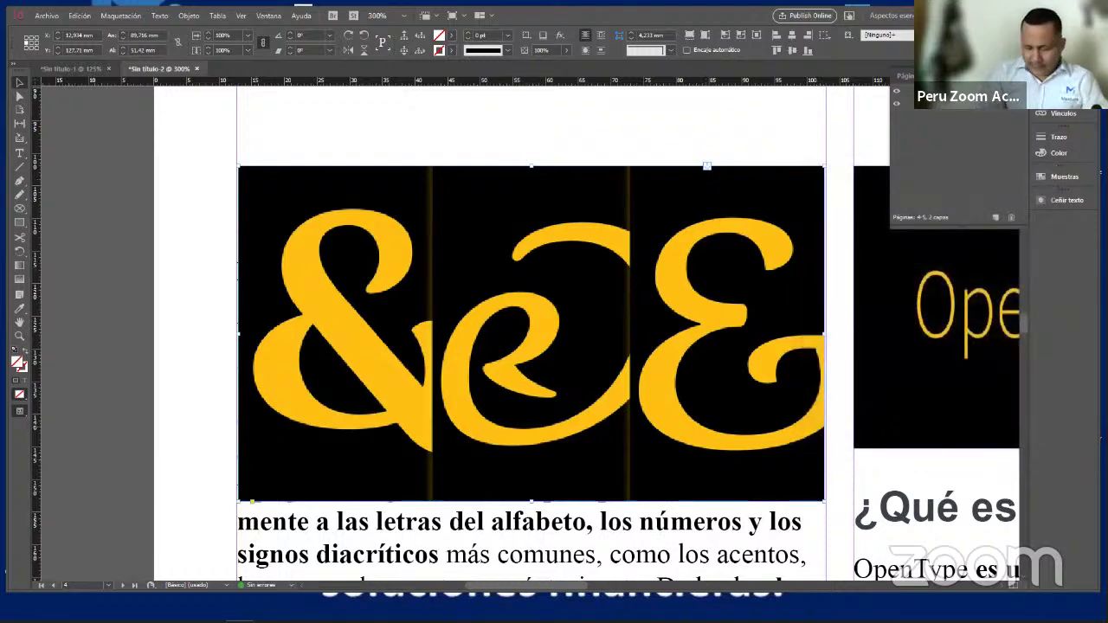
Reposition the ampersand picture against the edge of page 4's first column, at X 12.7 mm
key("ctrl+minus")
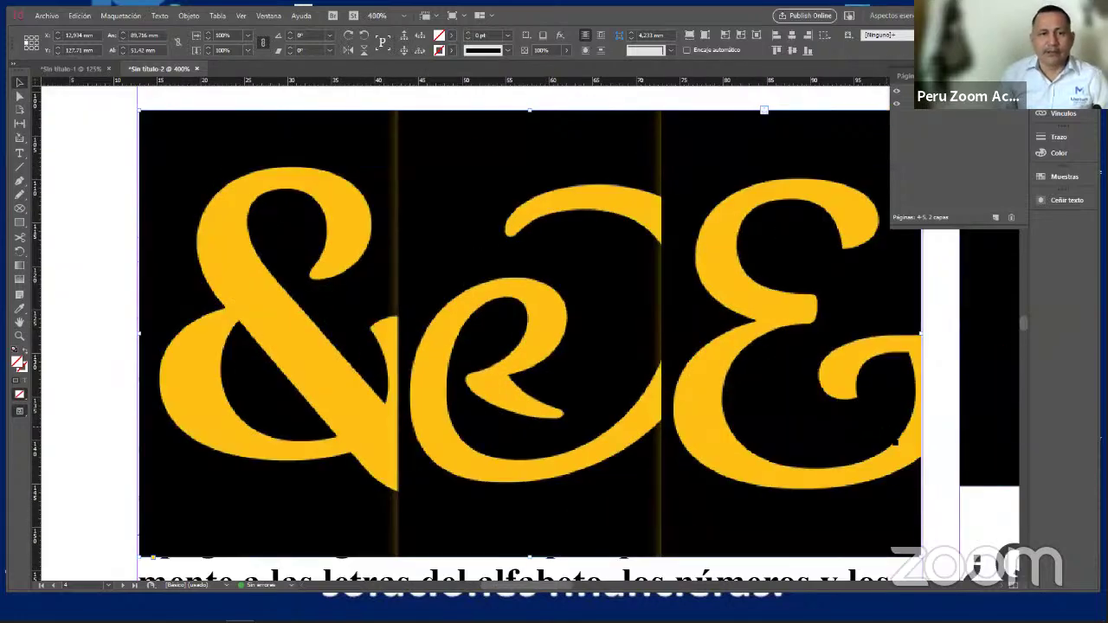
key("ctrl+minus")
key("ctrl+minus")
key("ctrl+minus")
key("ctrl+minus")
key("ctrl+minus")
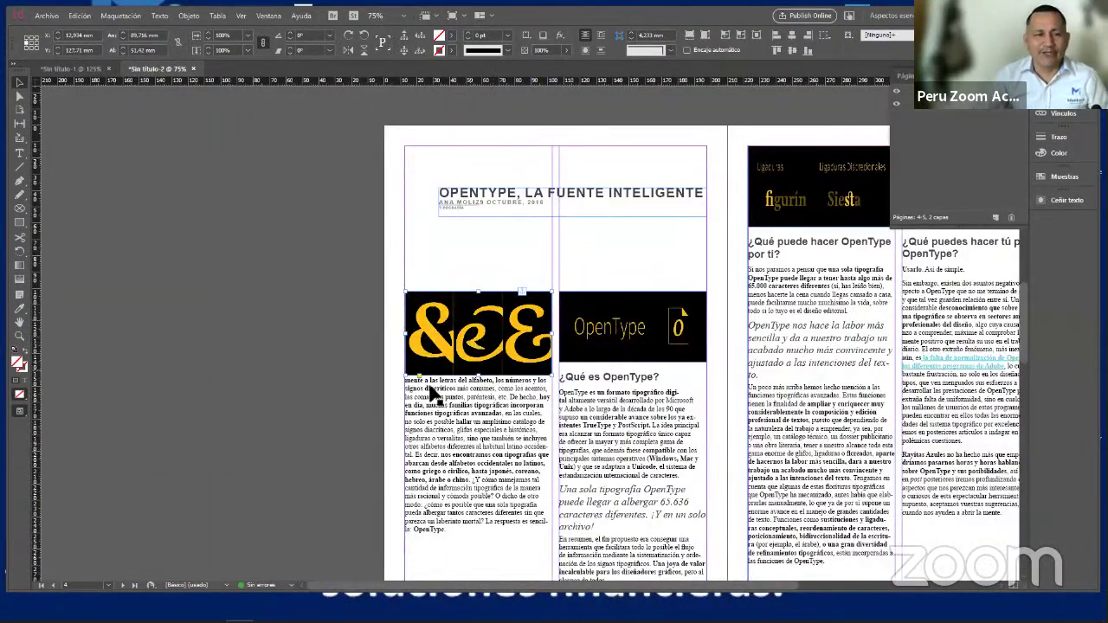
left_click_drag(445, 287, 449, 286)
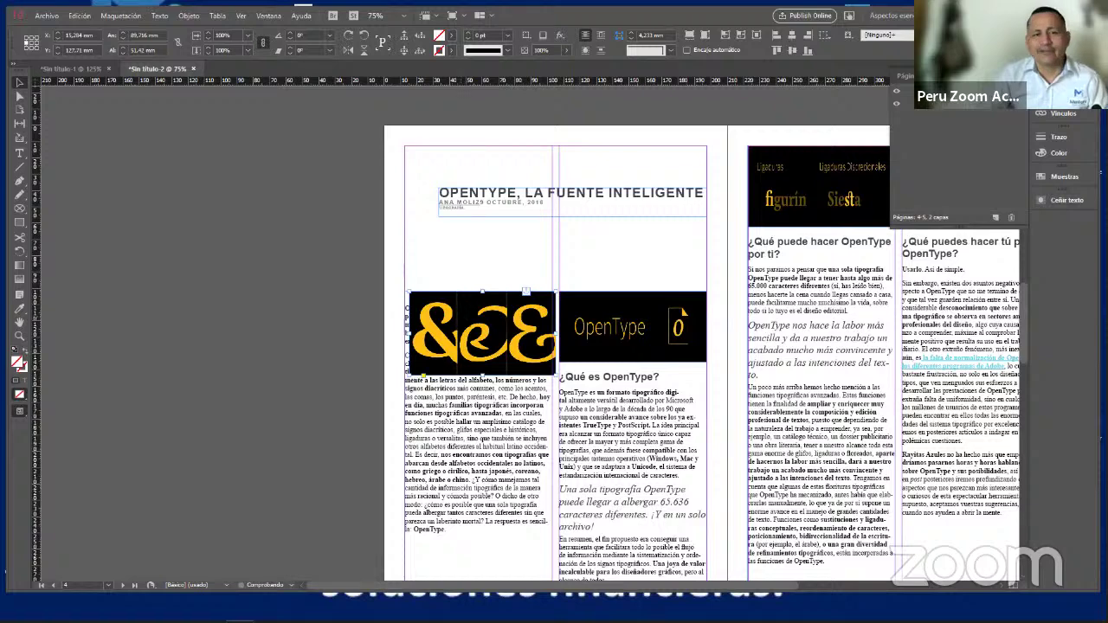
left_click_drag(481, 333, 477, 334)
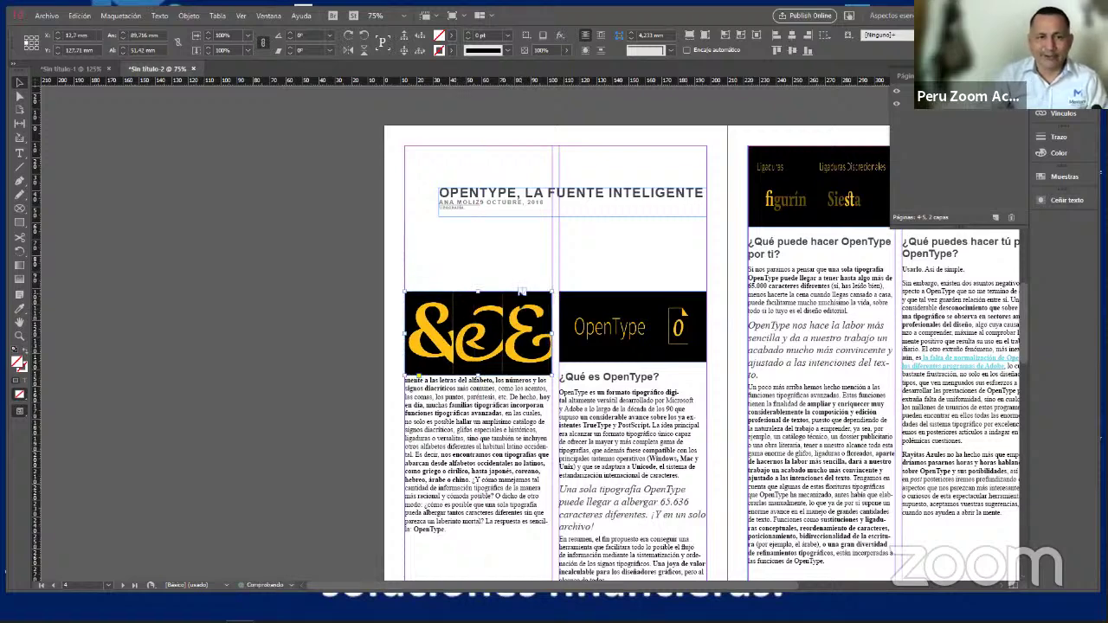
right_click(516, 303)
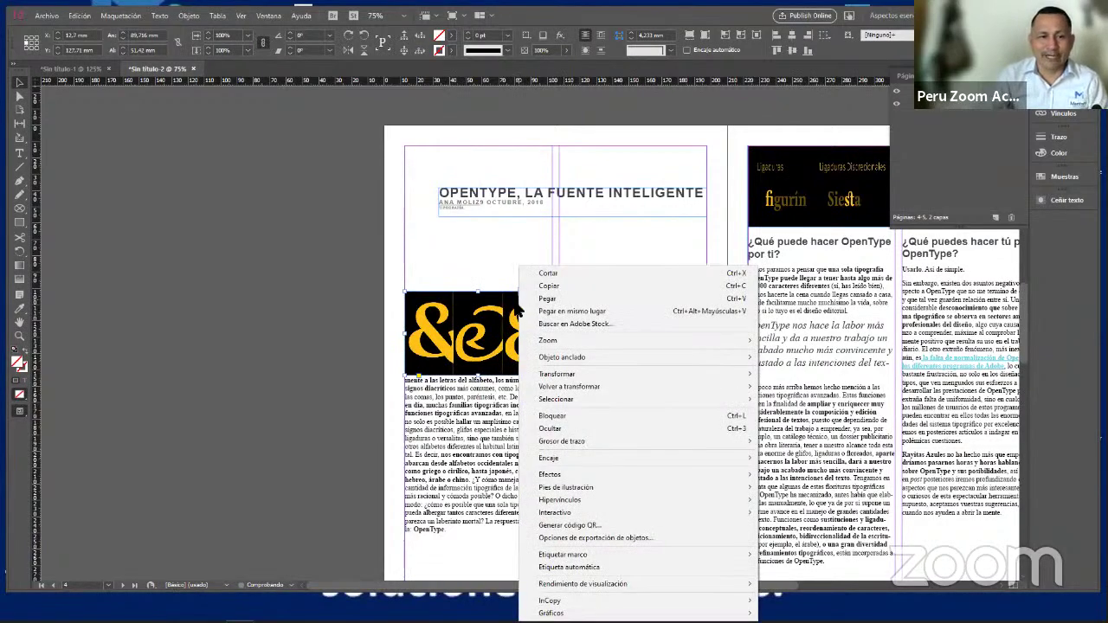
left_click(494, 308)
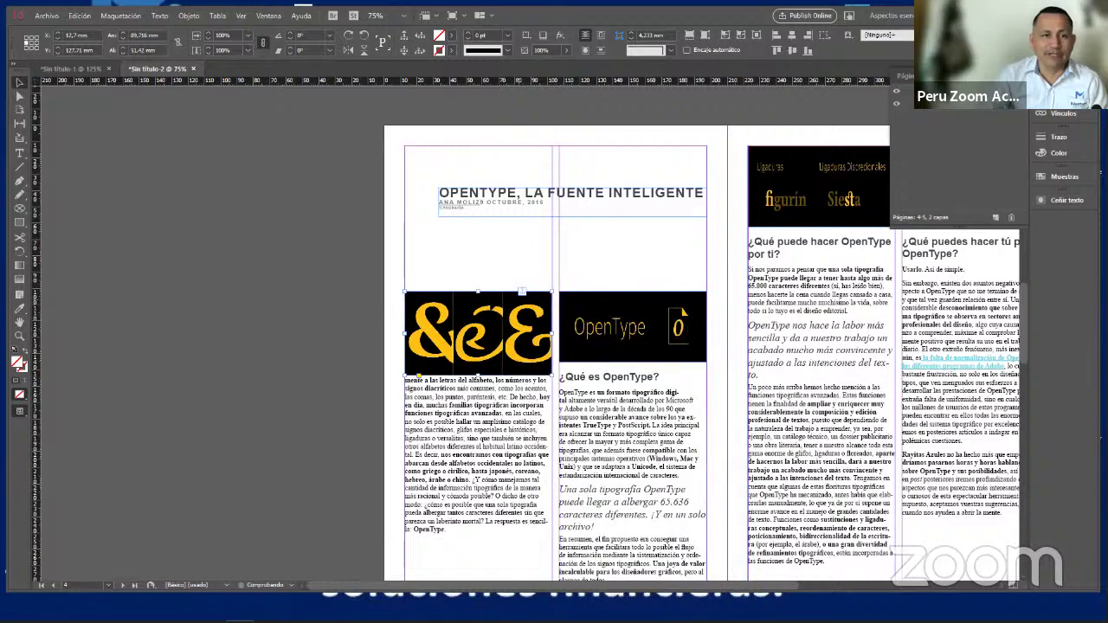
Release the ampersand picture from its anchor in the text
left_click(186, 14)
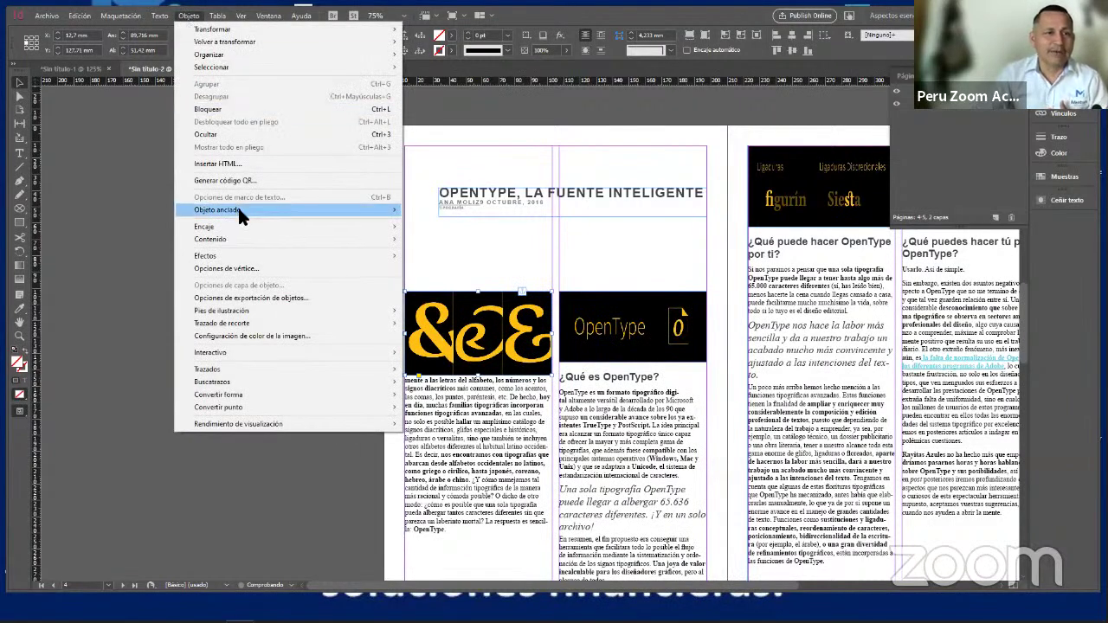
mouse_move(240, 211)
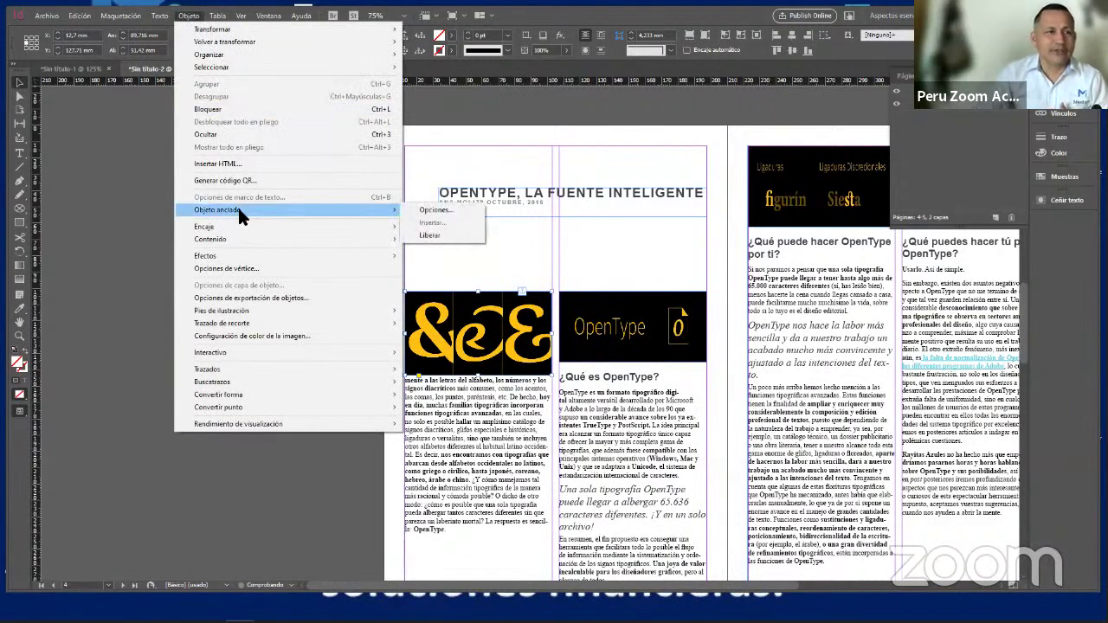
left_click(458, 232)
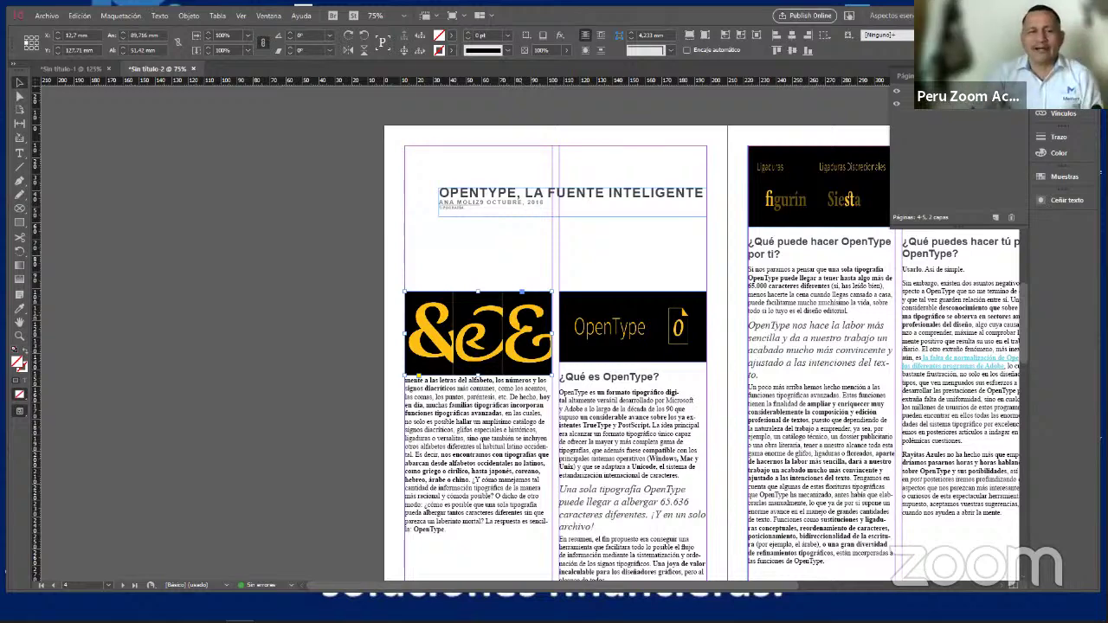
Try moving the released ampersand picture down over the text and place it back atop page 4's first column, at X 12.934 mm, Y 127.71 mm
left_click_drag(516, 328, 523, 350)
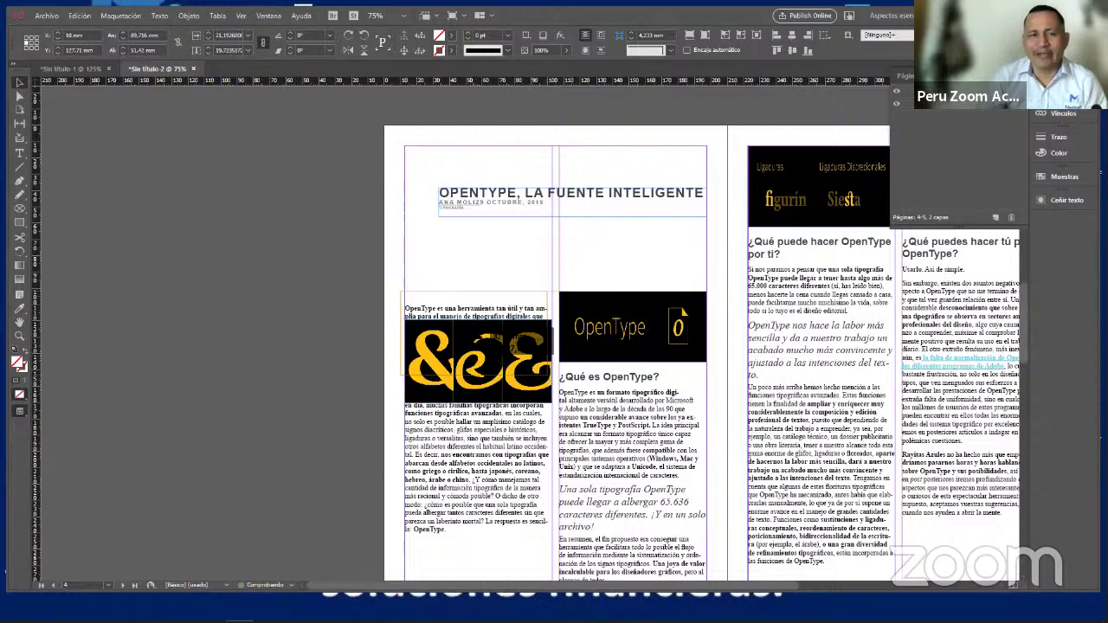
left_click_drag(519, 346, 520, 345)
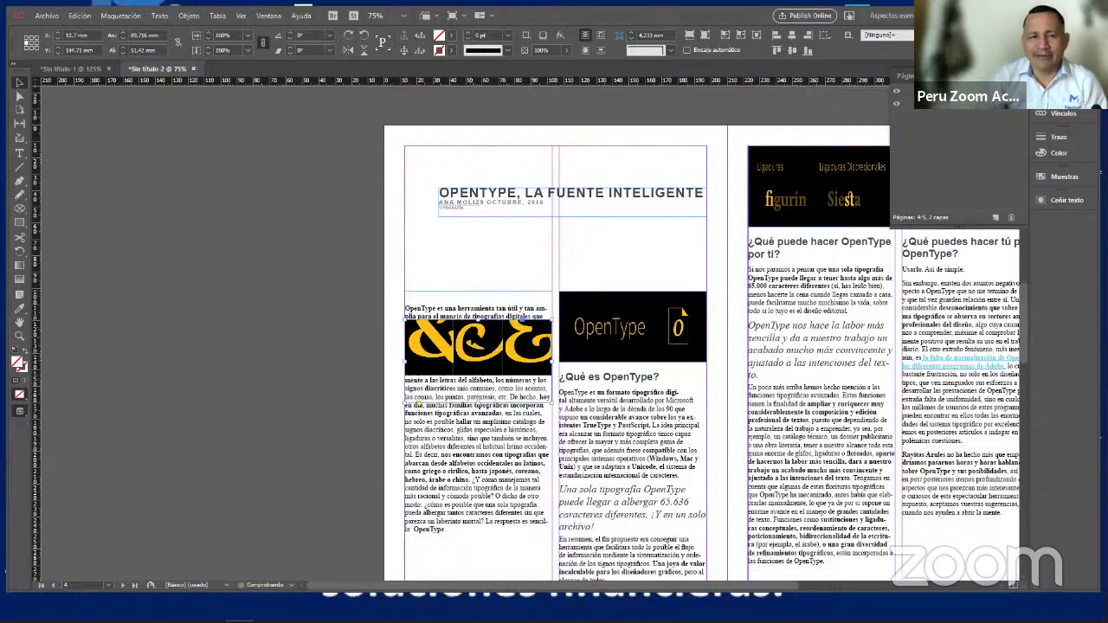
key("ctrl+z")
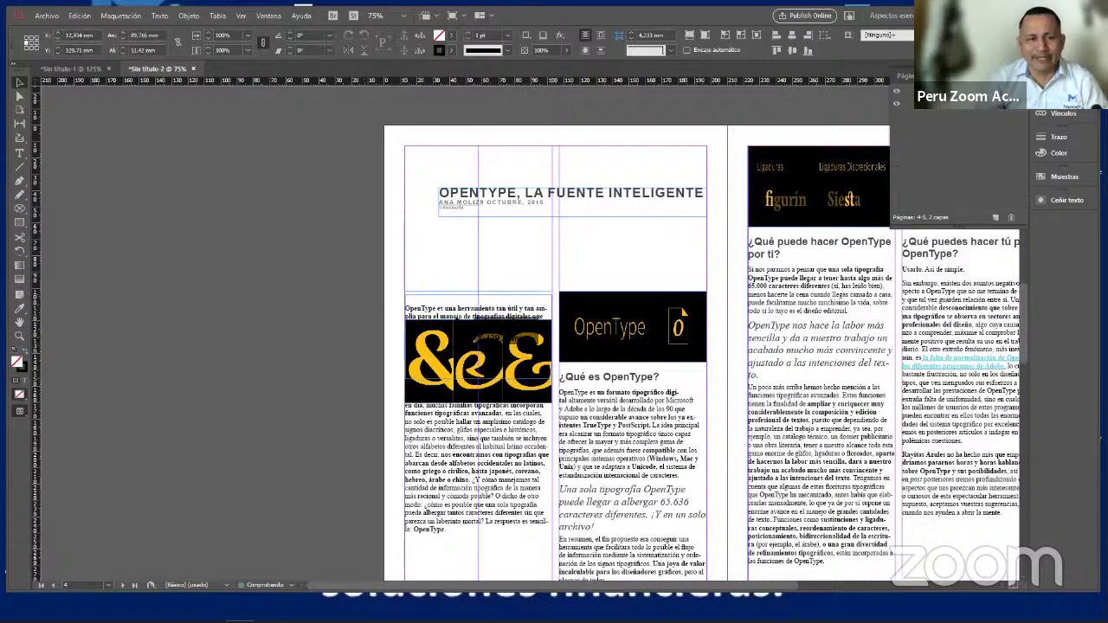
left_click_drag(512, 364, 513, 340)
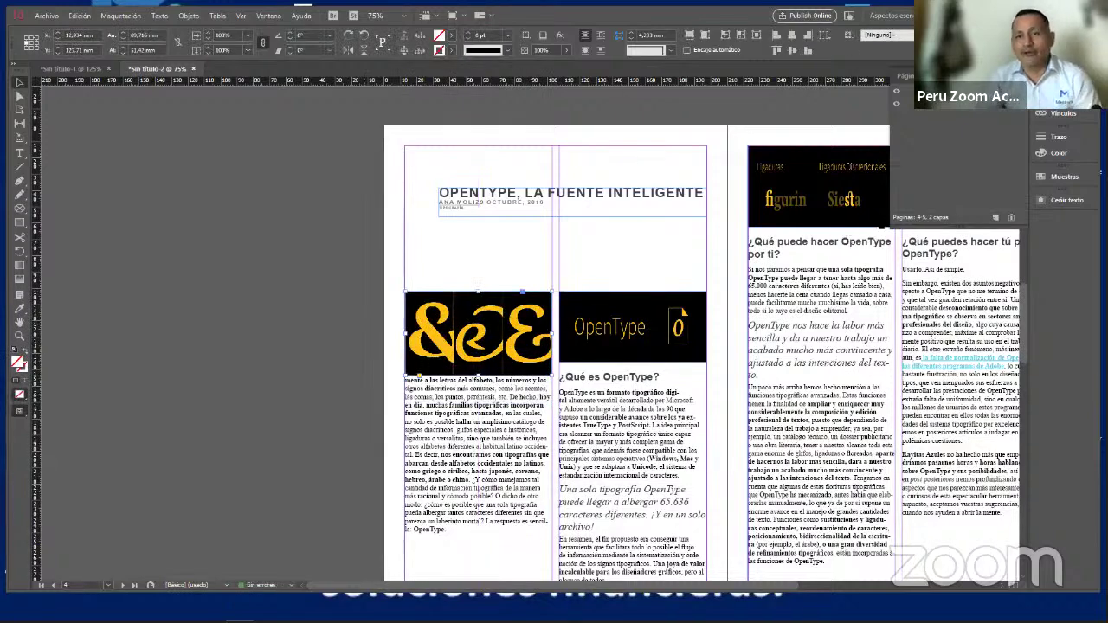
Wrap the article text around the ampersand picture's bounding box with 0 mm offsets
left_click(1066, 200)
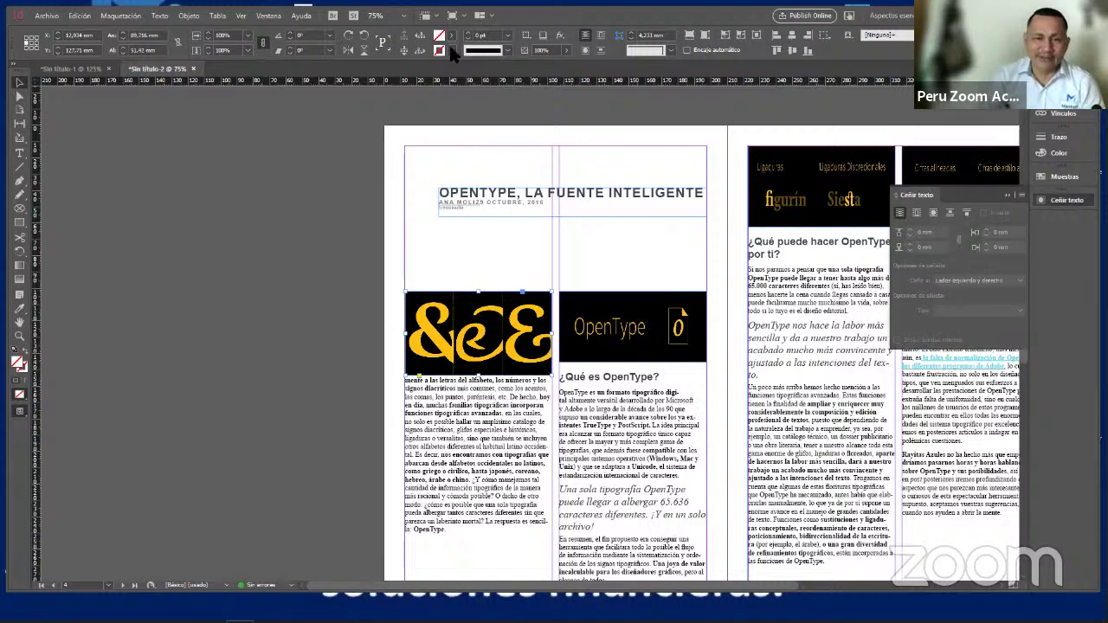
left_click(916, 213)
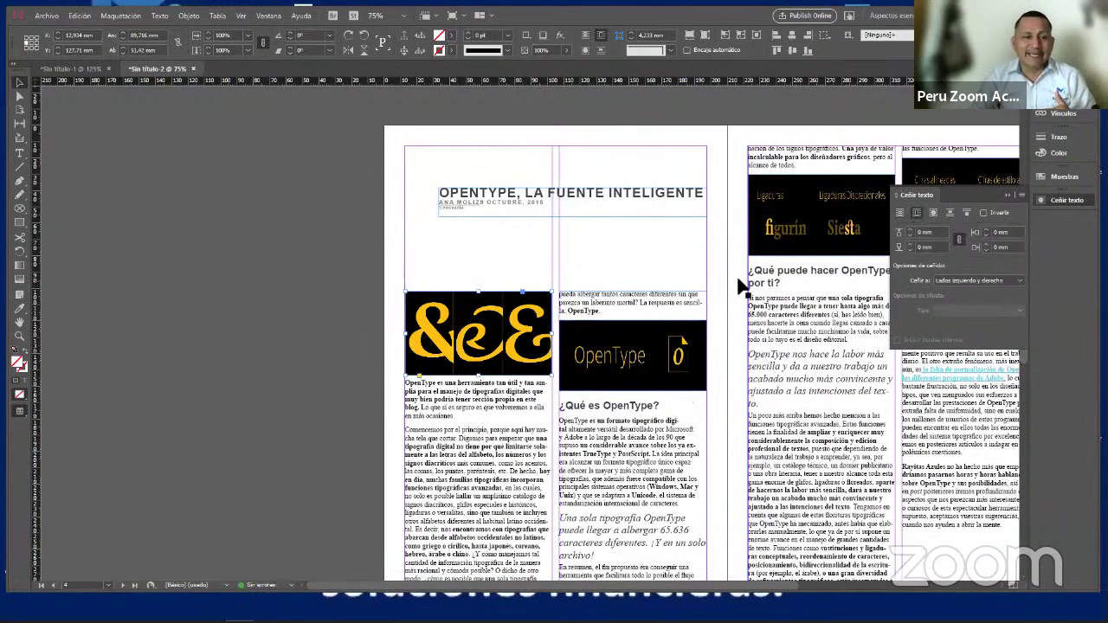
left_click(487, 266)
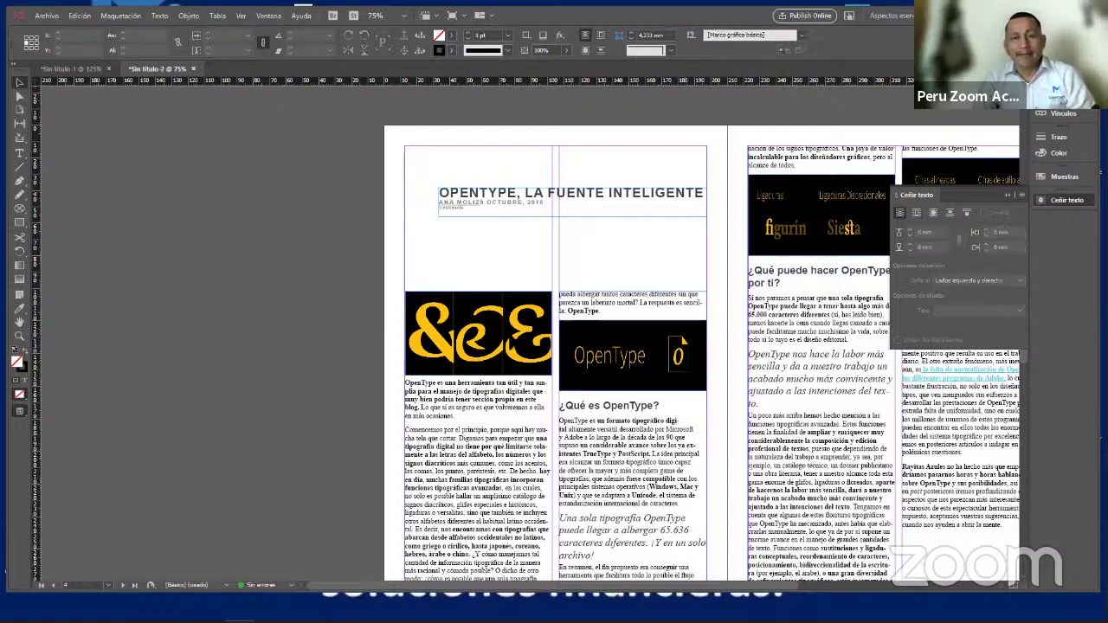
Change the ampersand picture's text wrap to Saltar objeto, trying the object-shape wrap first, and start moving the picture down the column
left_click(507, 341)
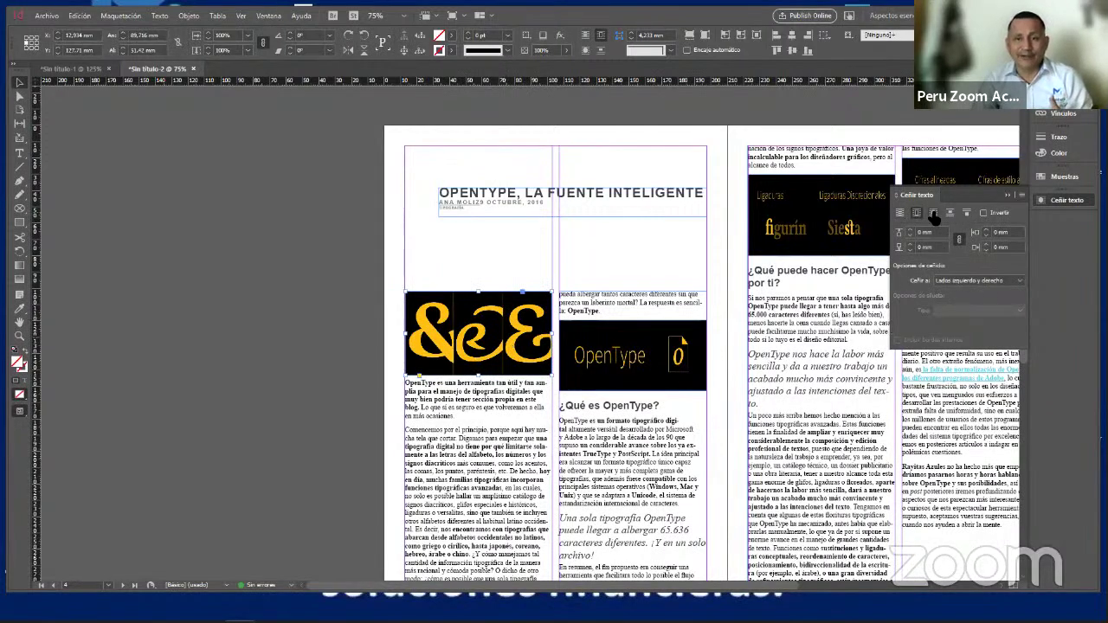
left_click(934, 213)
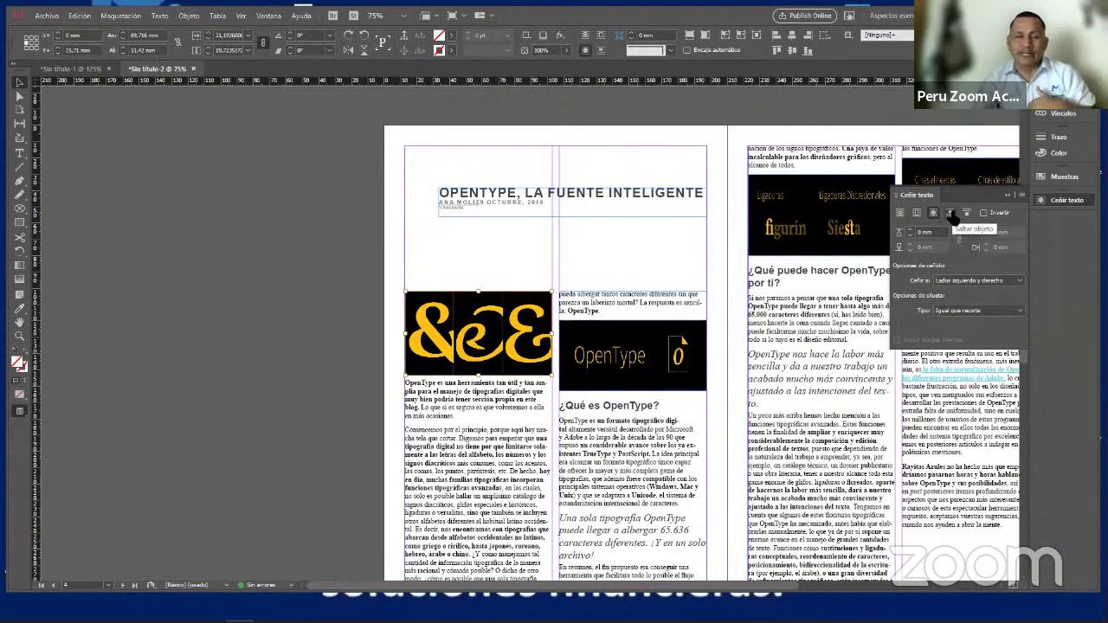
left_click(952, 214)
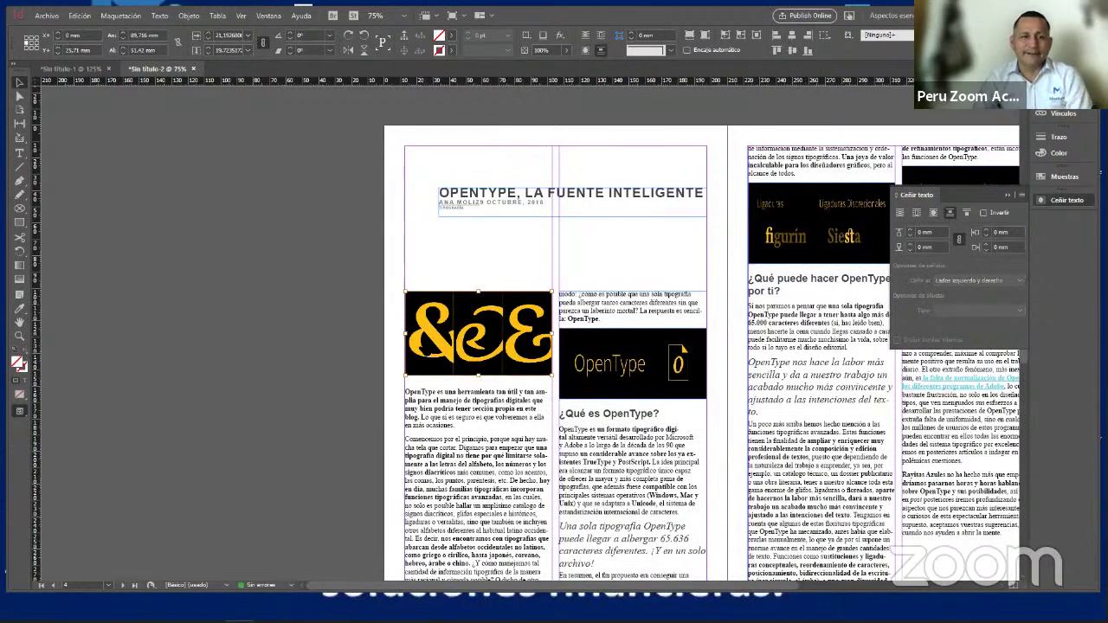
key("shift+Down")
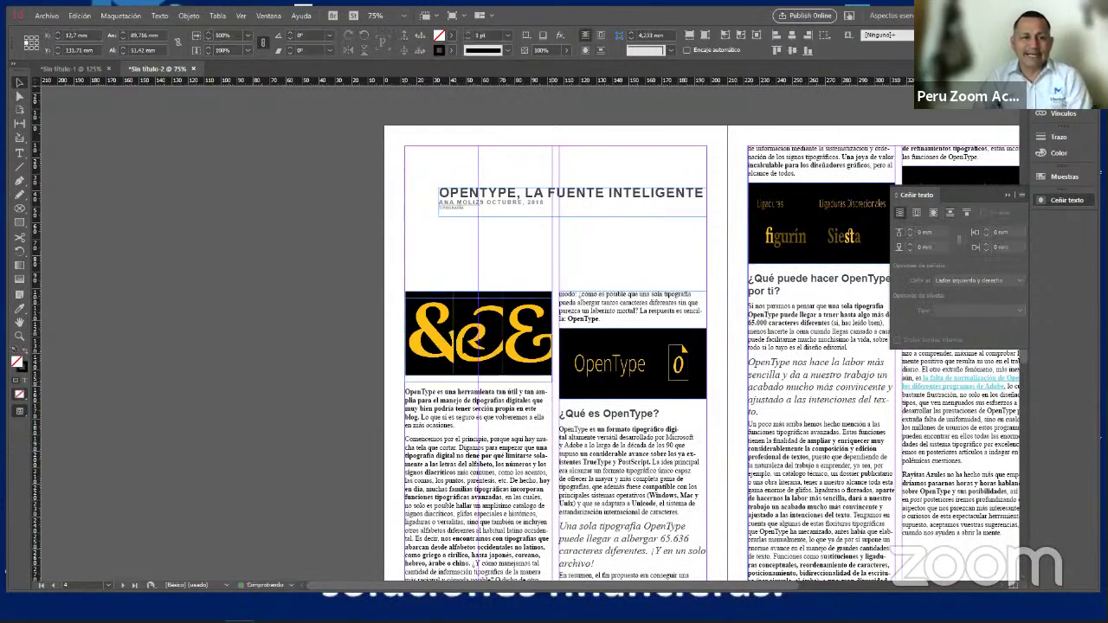